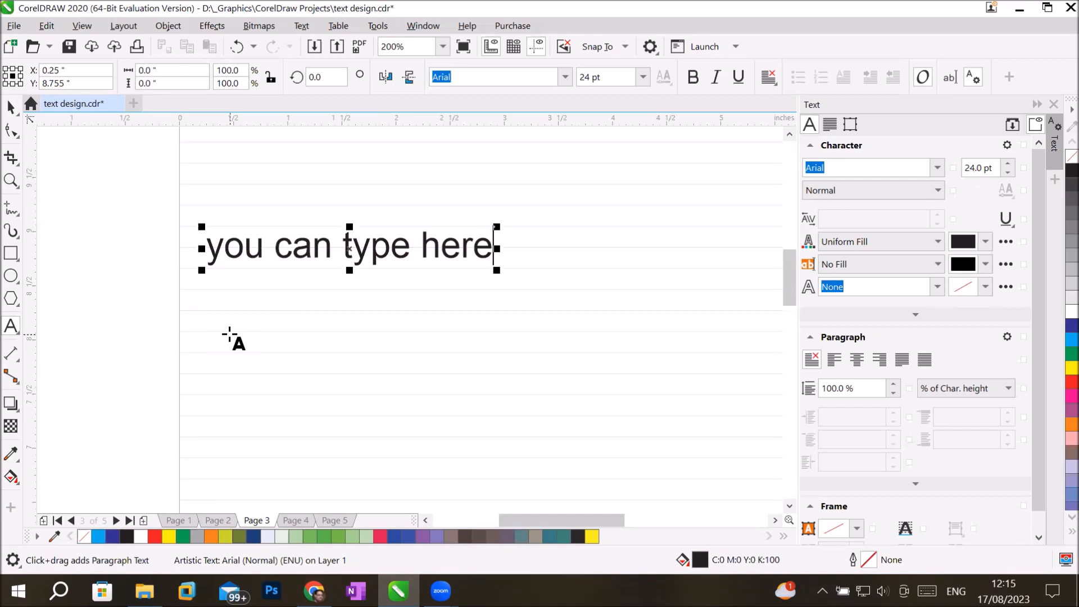
# Append "here you can" in 12 pt to the end of the "you can type here" text and finish editing.
pyautogui.scroll(1, 421, 313)
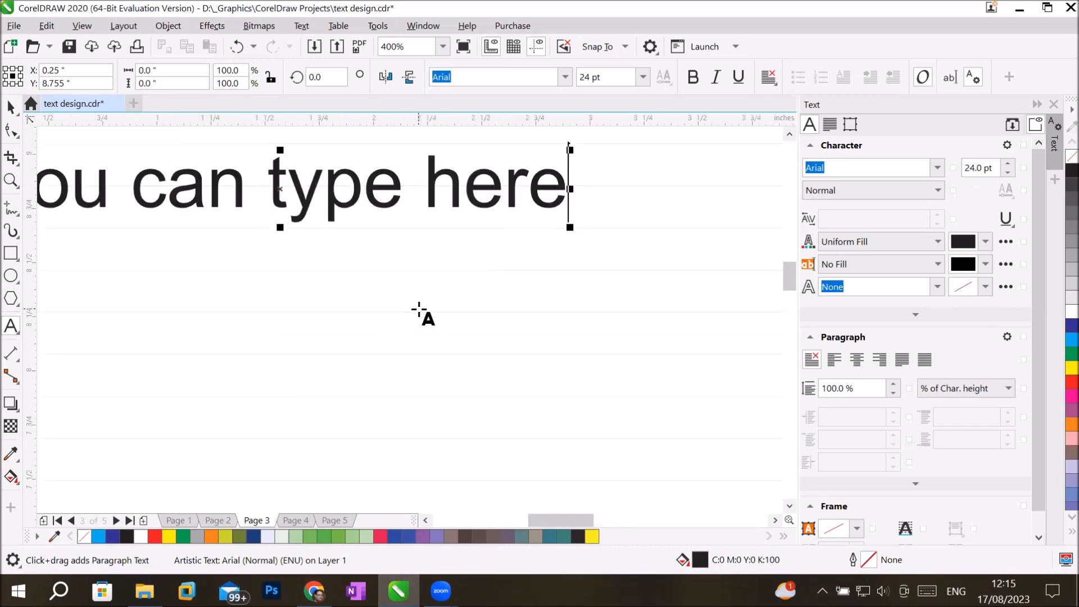
pyautogui.click(618, 79)
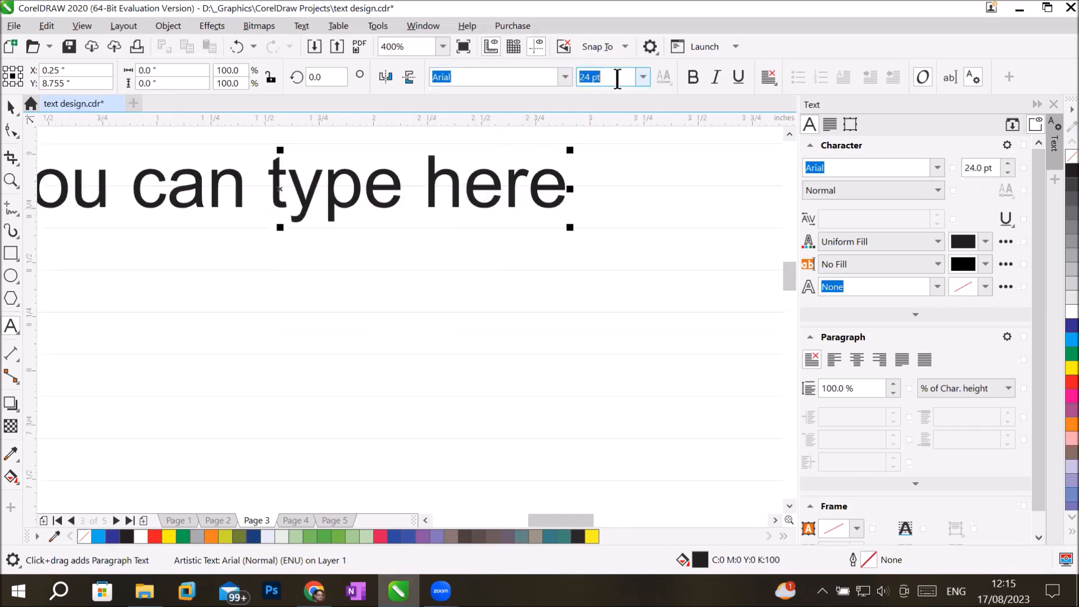
pyautogui.write('12')
pyautogui.press('Return')
pyautogui.write('here y')
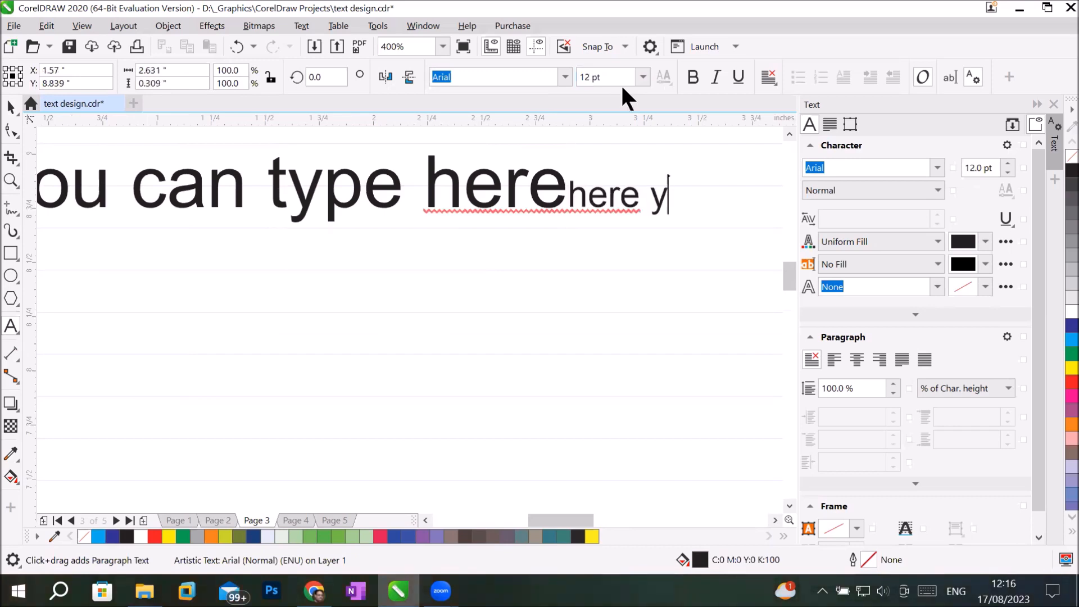
pyautogui.write('ou can')
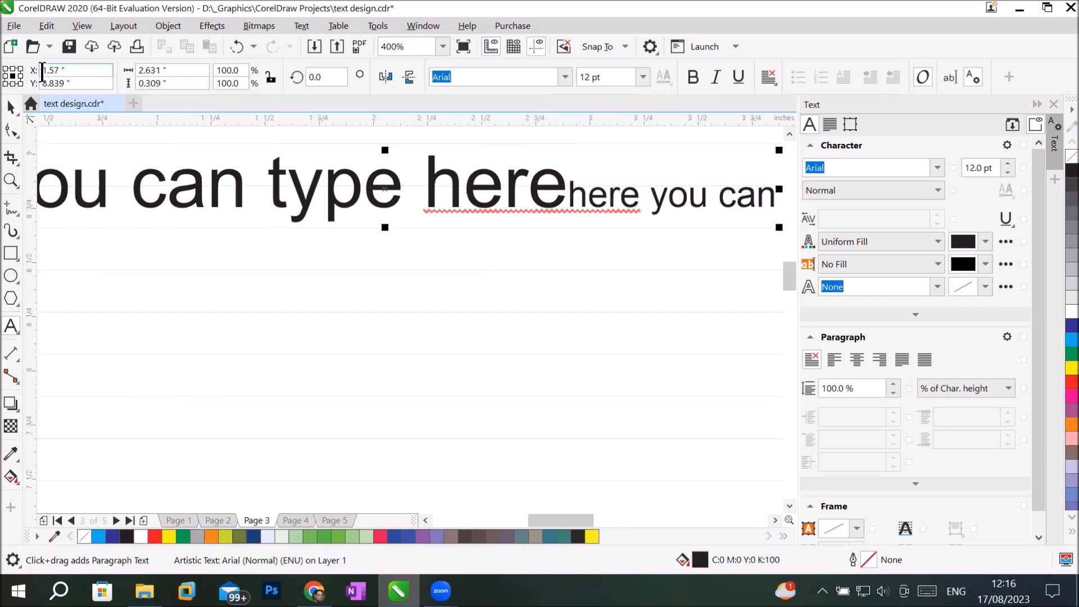
pyautogui.click(11, 106)
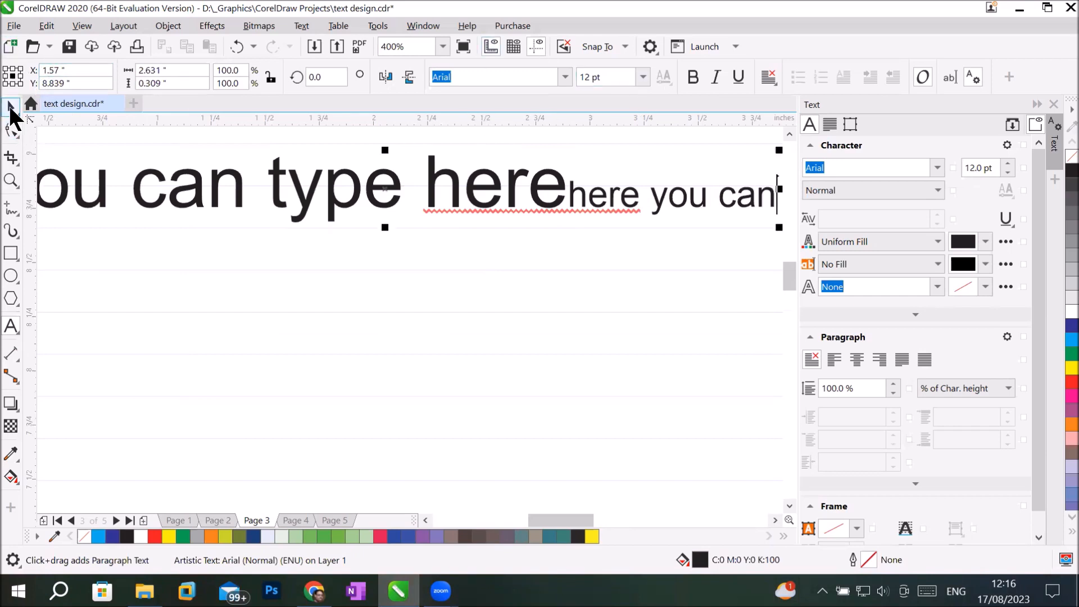
pyautogui.click(623, 203)
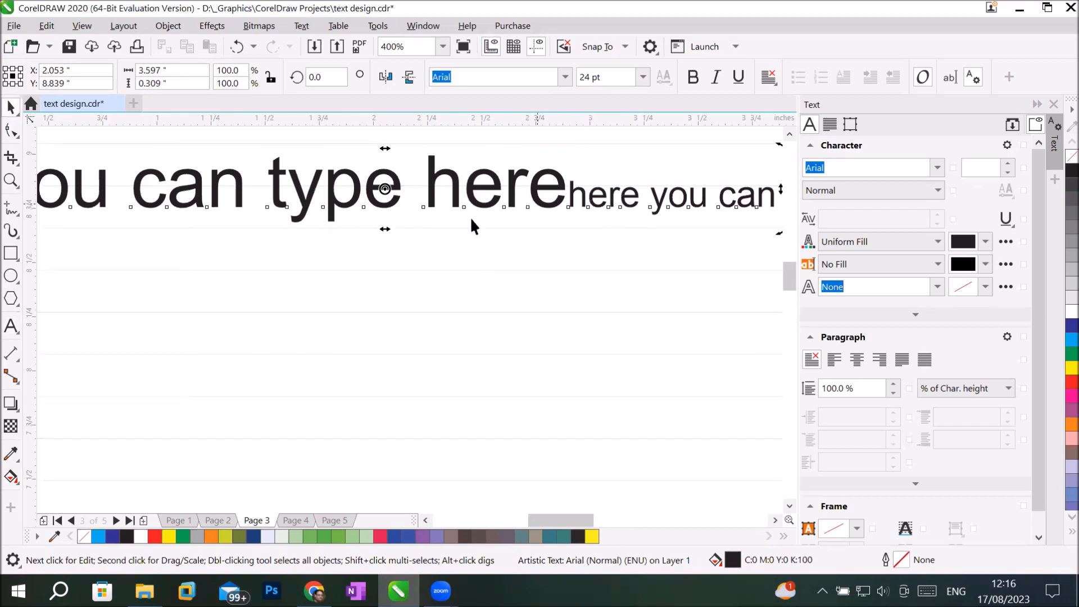
# Add the 12 pt artistic text "here you can type your text" below the first line and move it slightly down.
pyautogui.click(12, 326)
pyautogui.click(105, 303)
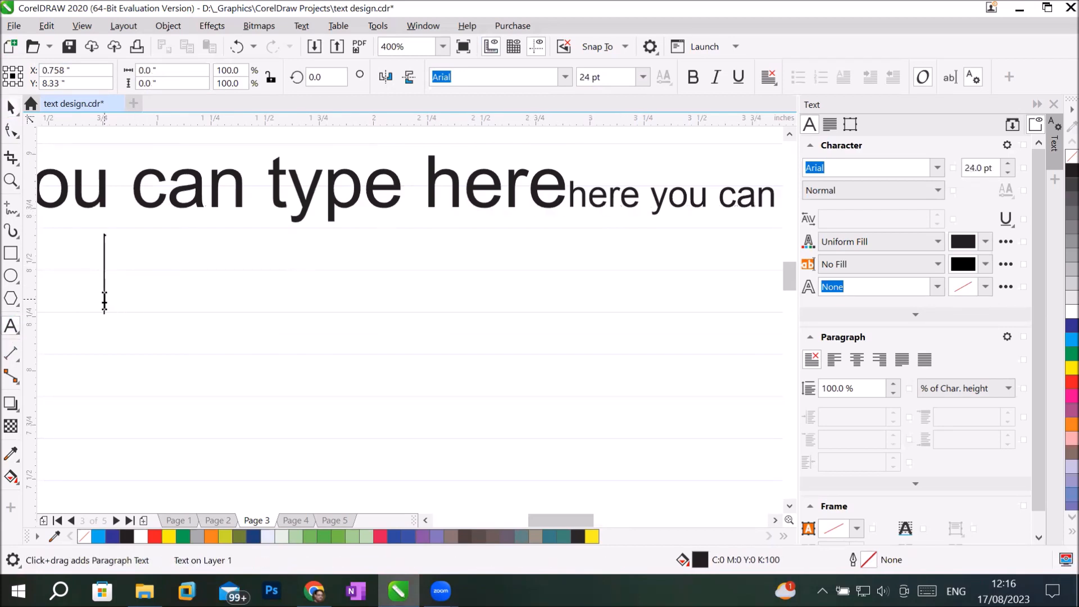
pyautogui.click(642, 75)
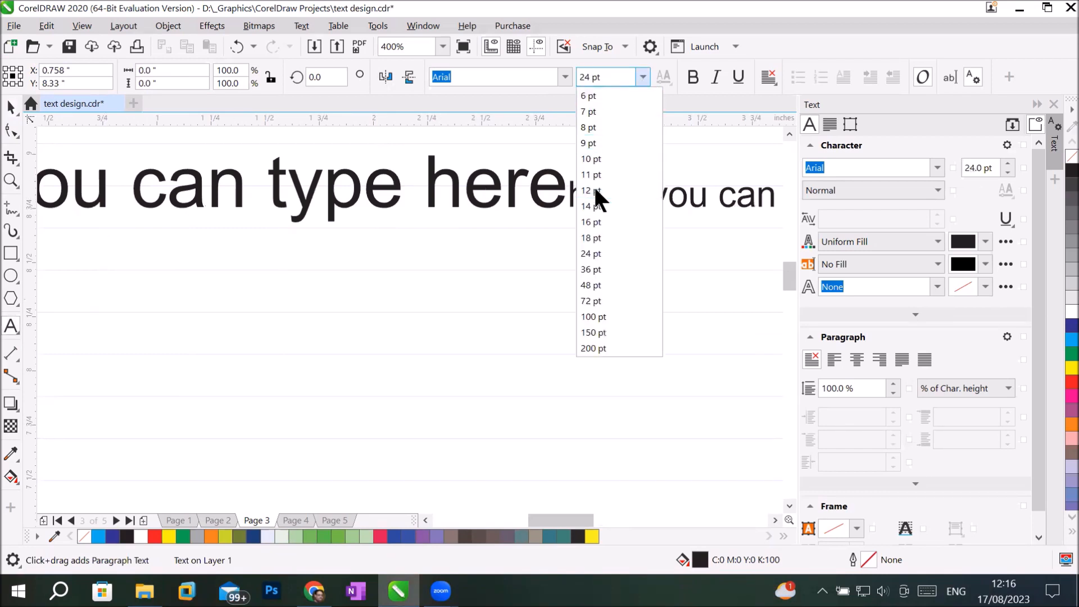
pyautogui.click(590, 191)
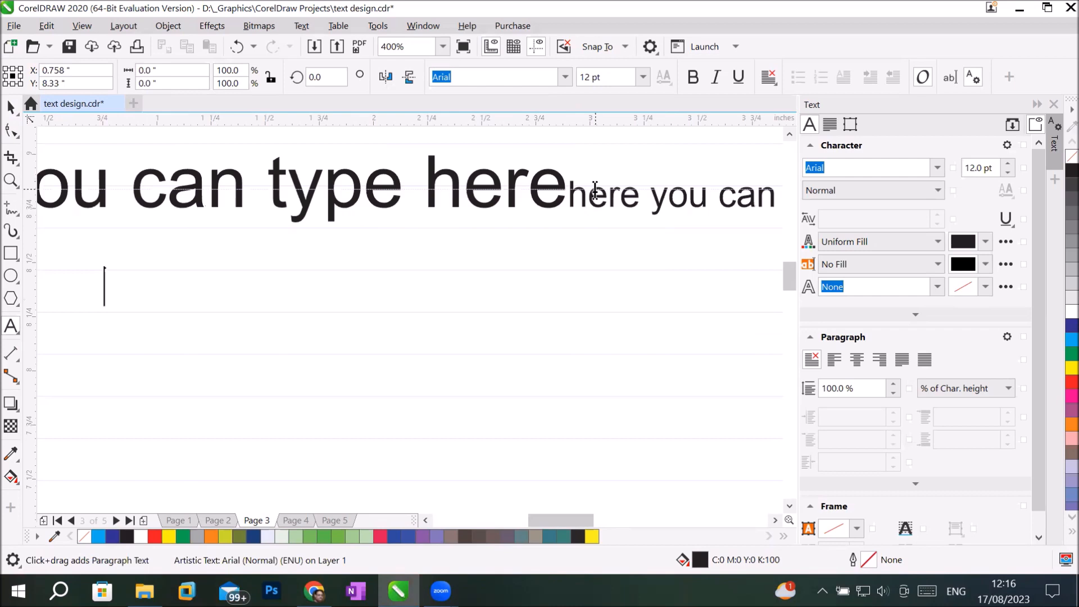
pyautogui.press('Return')
pyautogui.write('here yuo')
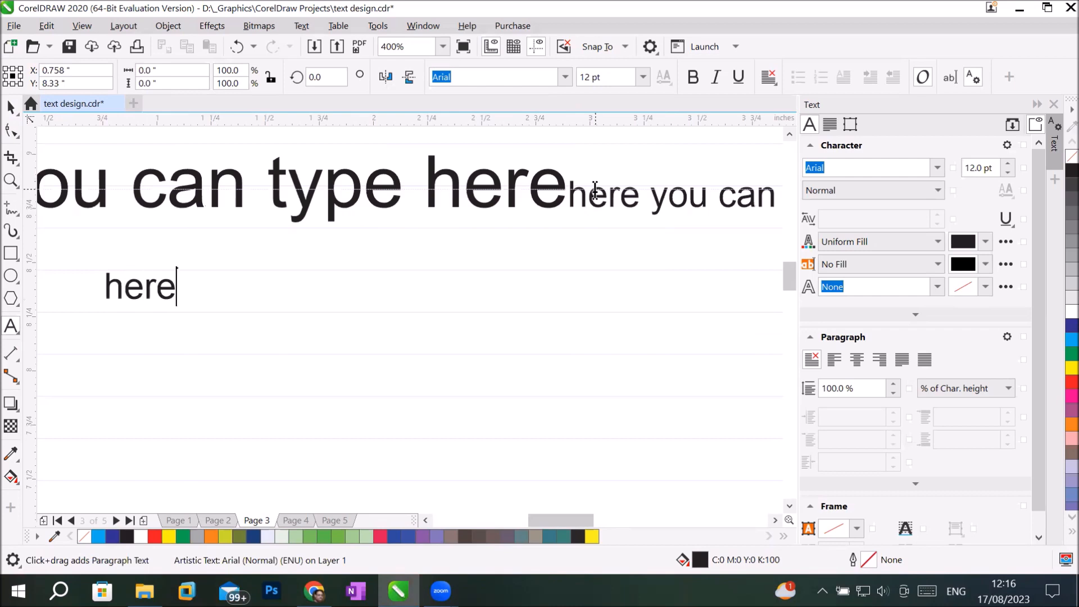
pyautogui.press('BackSpace')
pyautogui.press('BackSpace')
pyautogui.write('ou ')
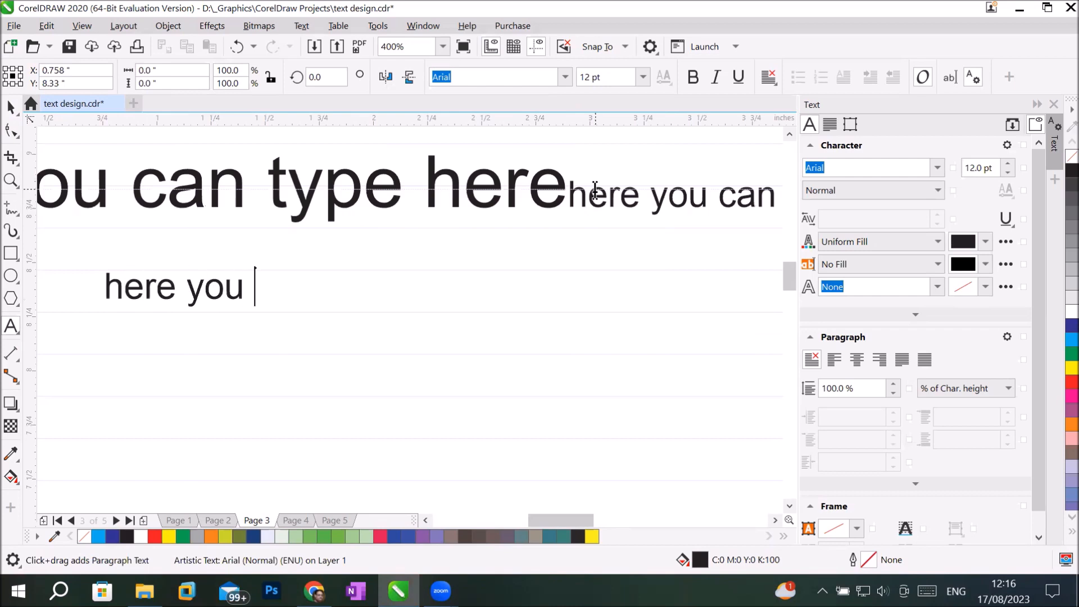
pyautogui.write('can type yo')
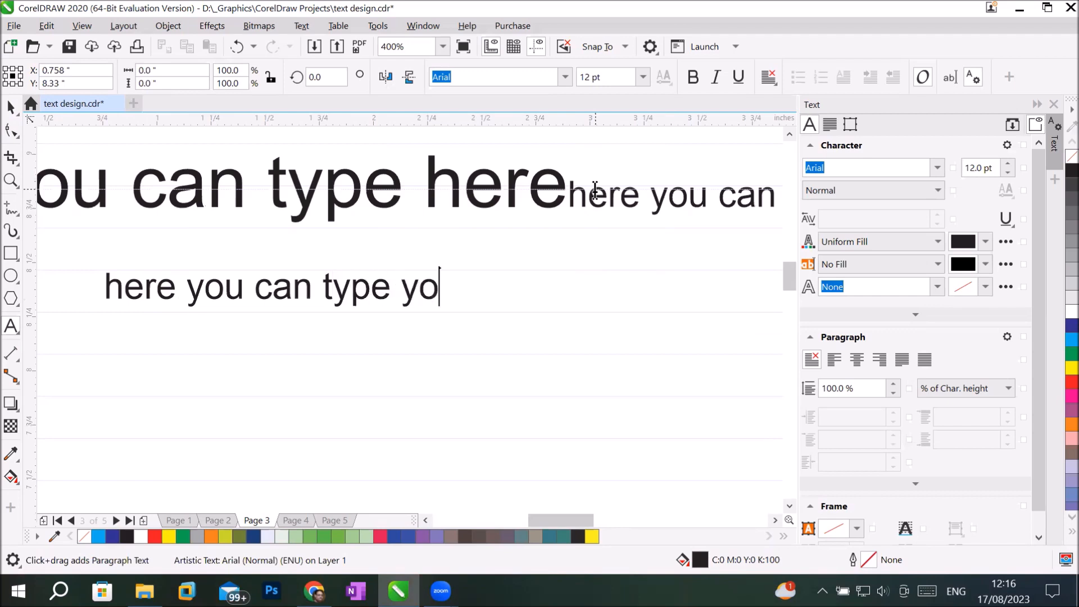
pyautogui.write('ur text')
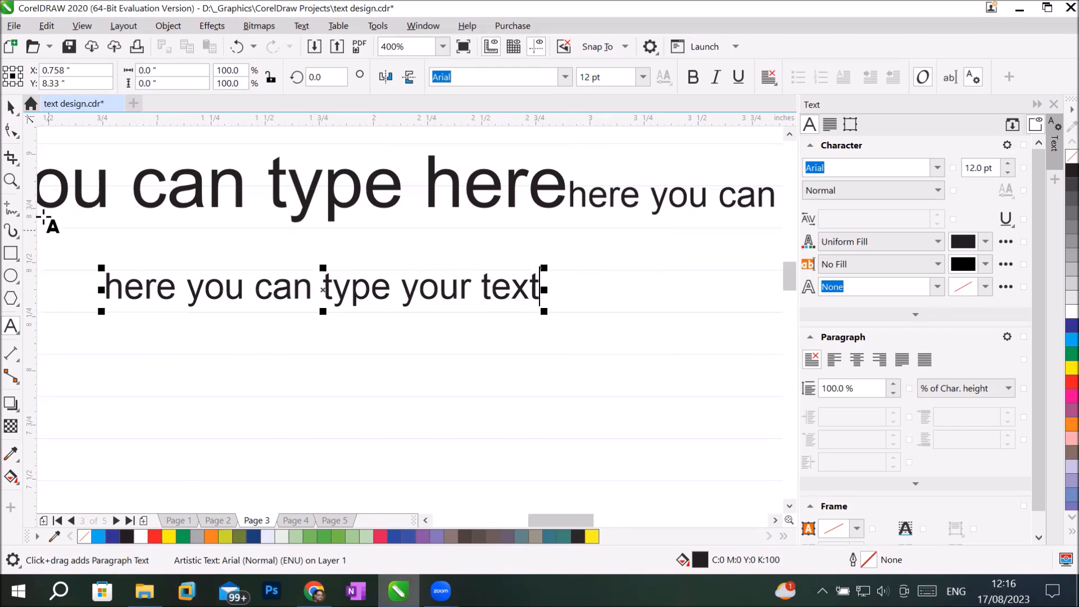
pyautogui.click(11, 107)
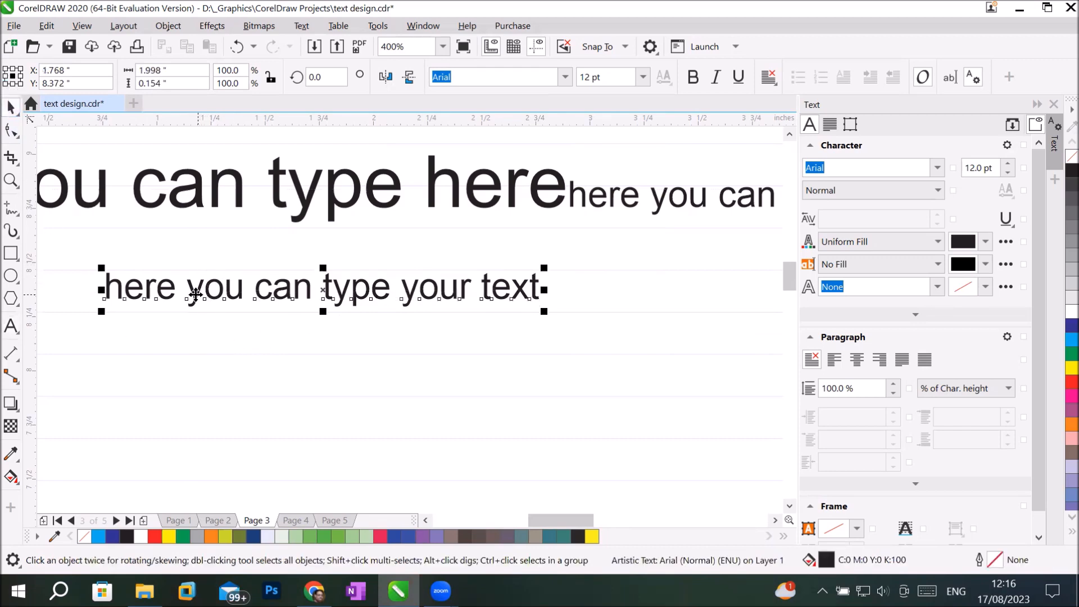
pyautogui.moveTo(194, 294); pyautogui.dragTo(194, 302)
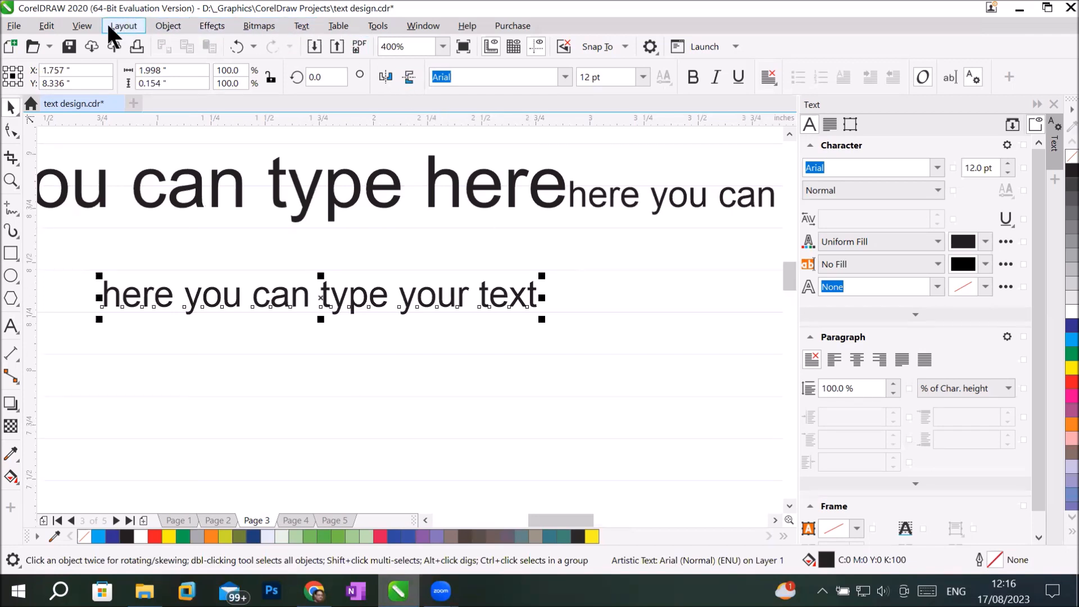
# Turn on the document grid and examine it around the page and up close at the second text line.
pyautogui.click(82, 26)
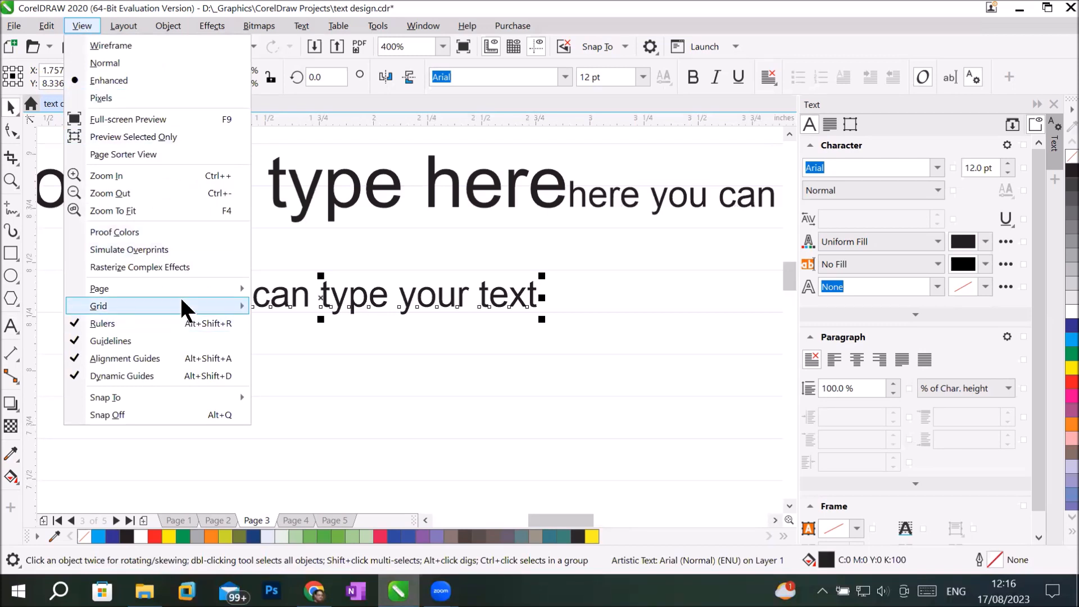
pyautogui.moveTo(183, 307)
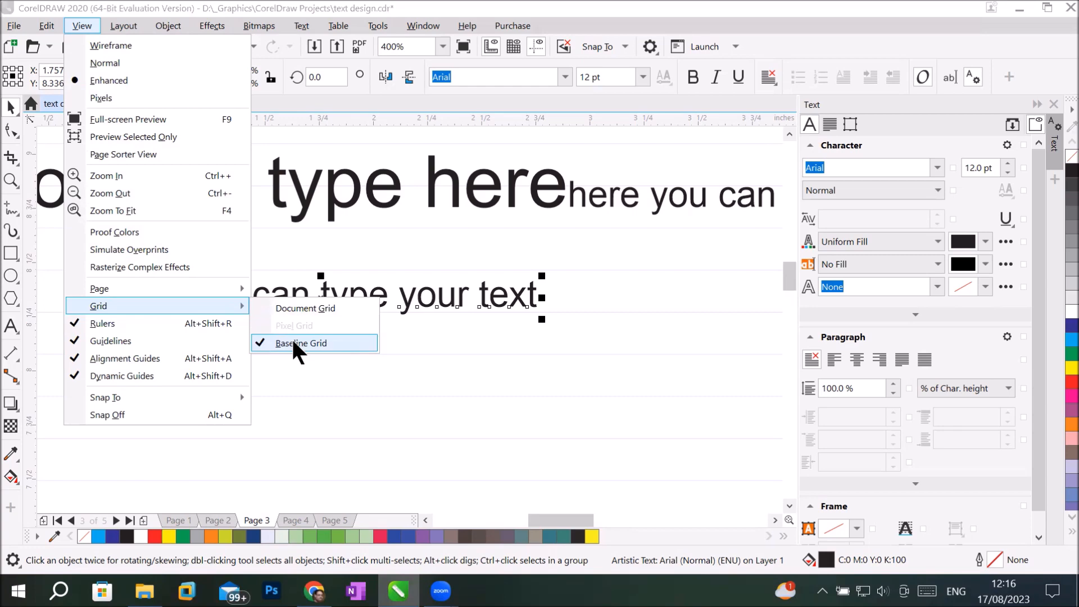
pyautogui.click(308, 300)
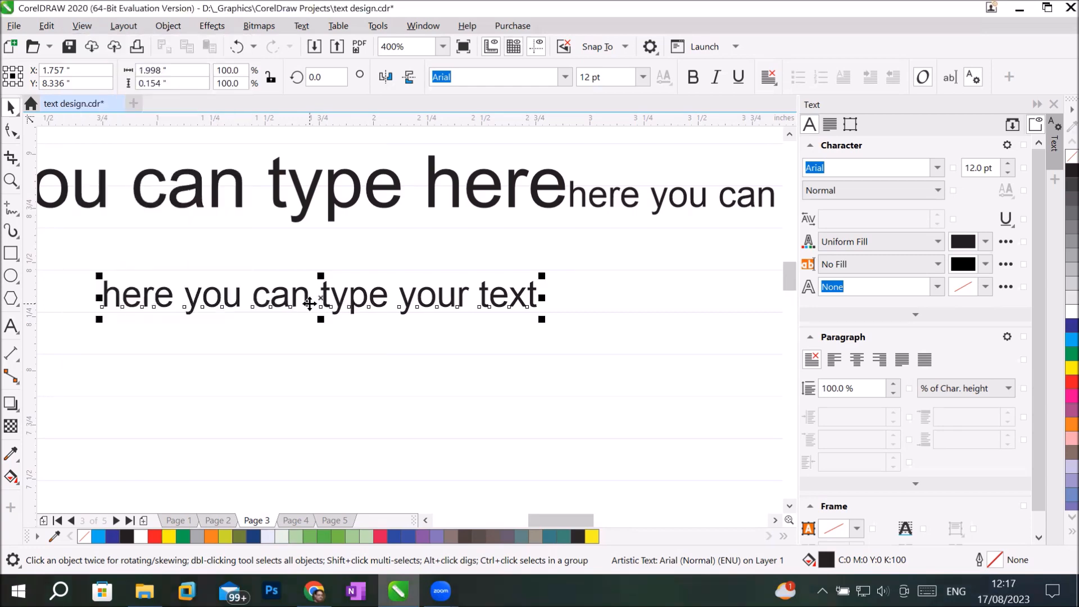
pyautogui.scroll(-2, 374, 323)
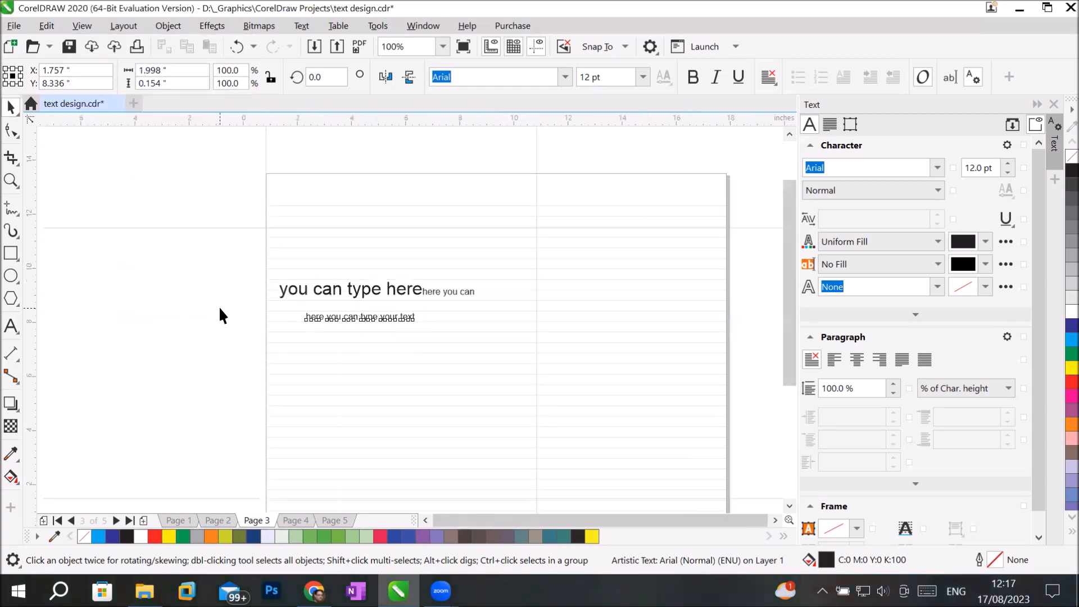
pyautogui.scroll(-2, 220, 309)
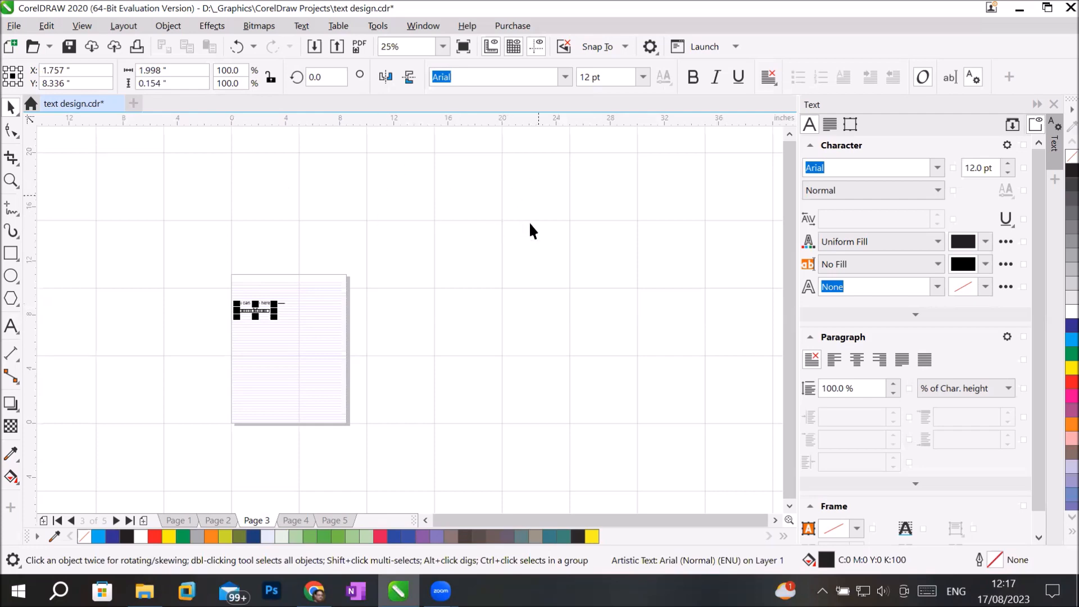
pyautogui.scroll(10, 236, 346)
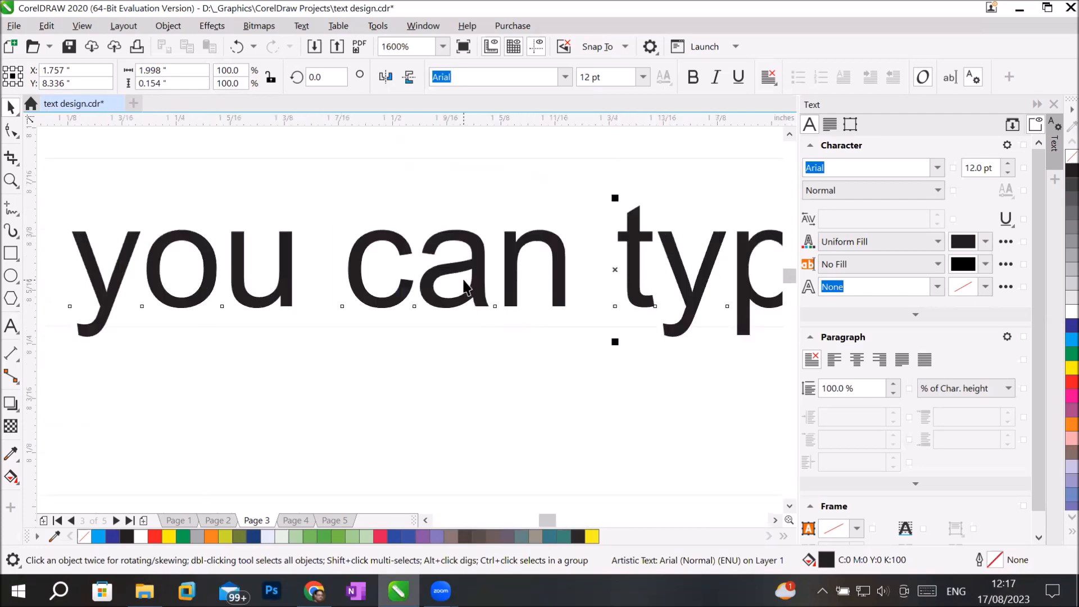
pyautogui.scroll(-2, 465, 287)
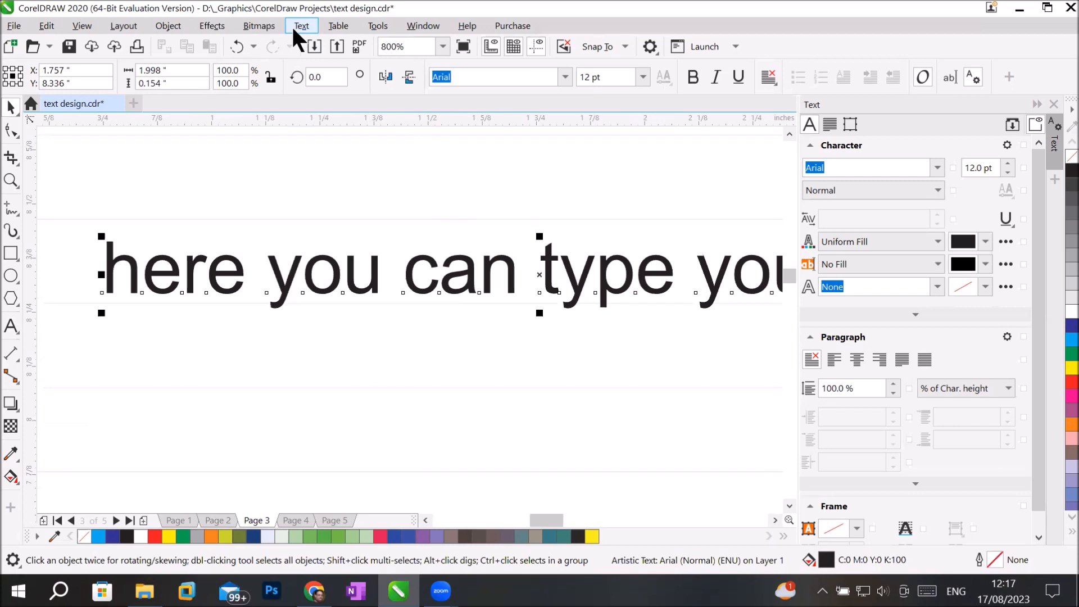
# Turn off the document grid and check the grid visibility options.
pyautogui.click(75, 23)
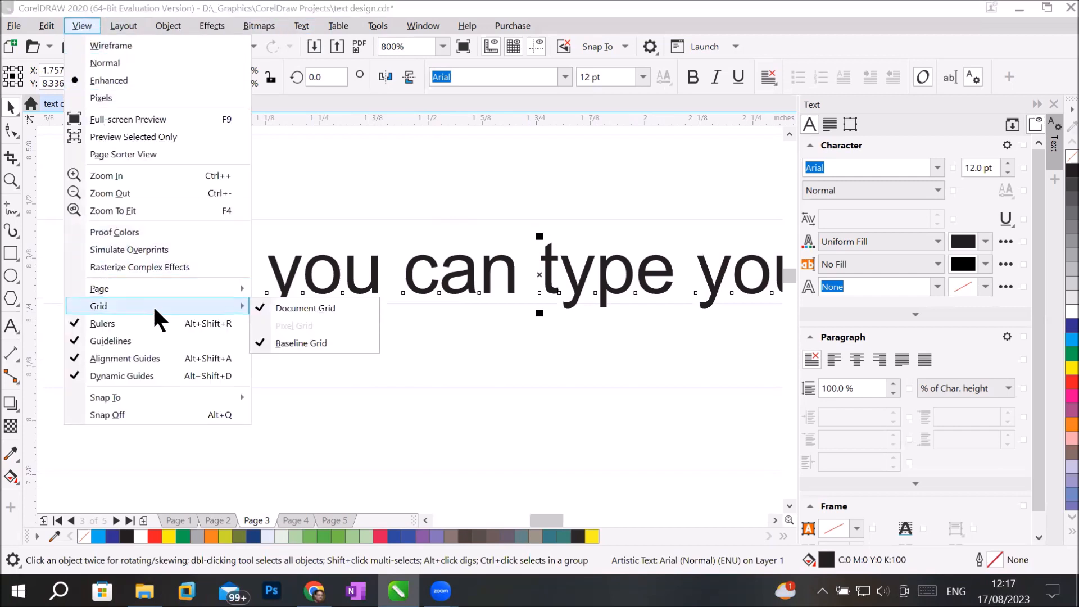
pyautogui.click(308, 308)
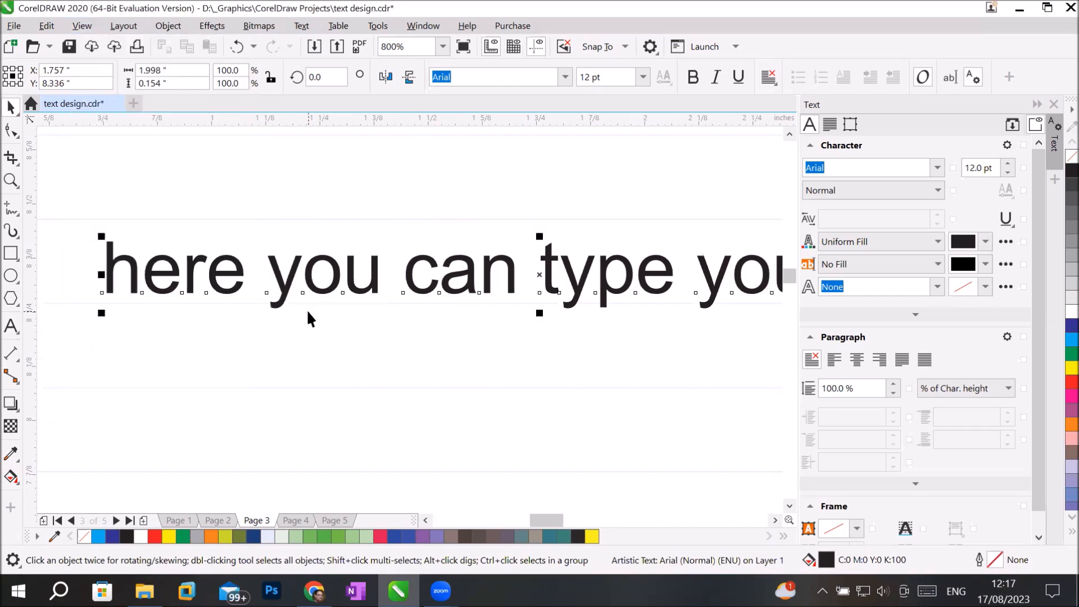
pyautogui.click(80, 23)
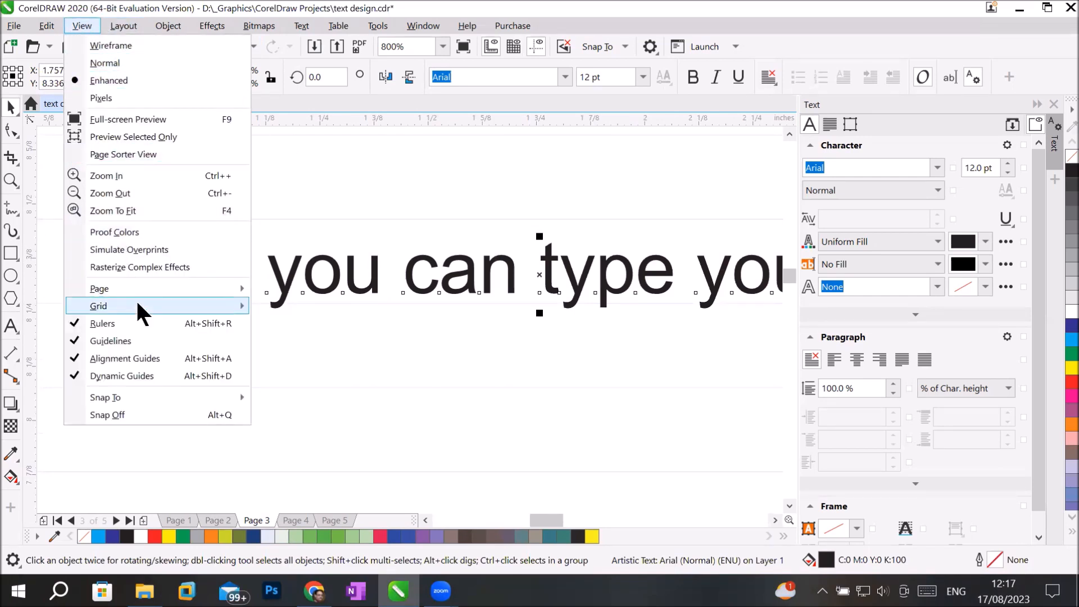
pyautogui.moveTo(136, 306)
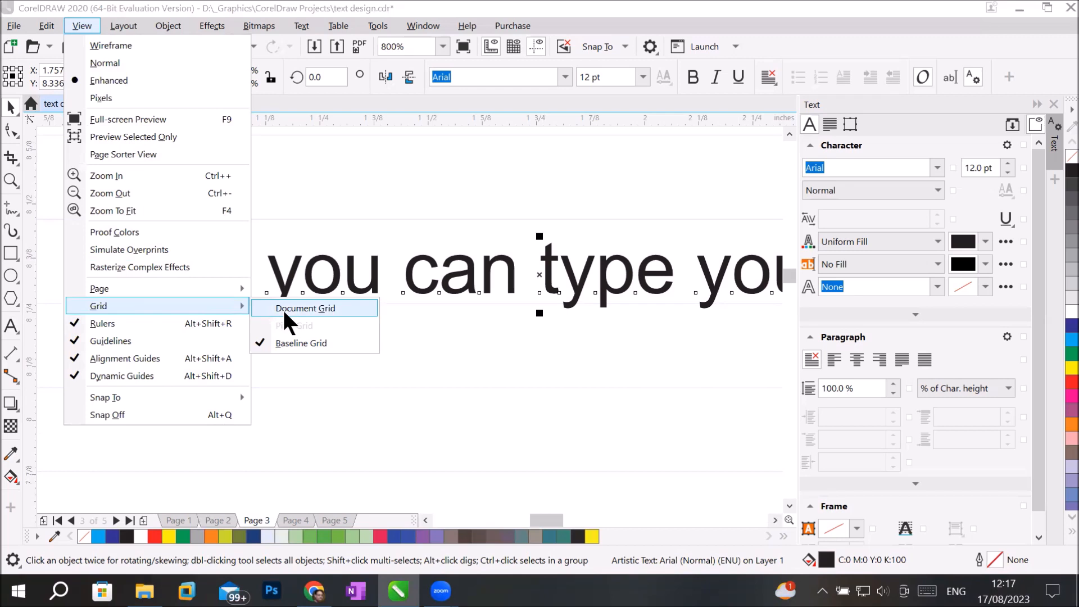
# View the frame settings, show the paragraph settings, and highlight the characters of the second text line.
pyautogui.click(847, 120)
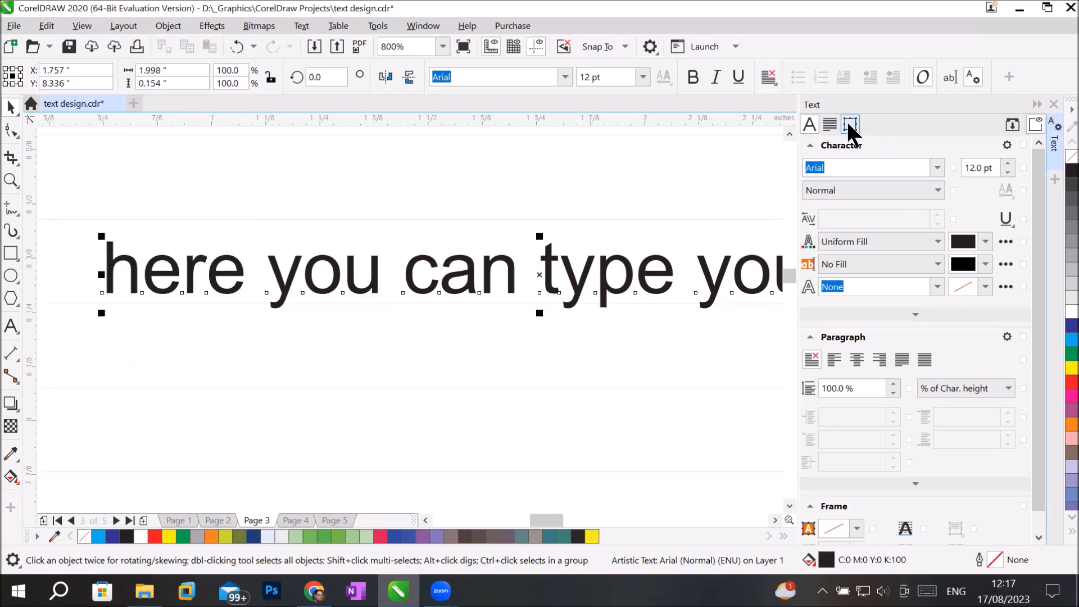
pyautogui.click(847, 120)
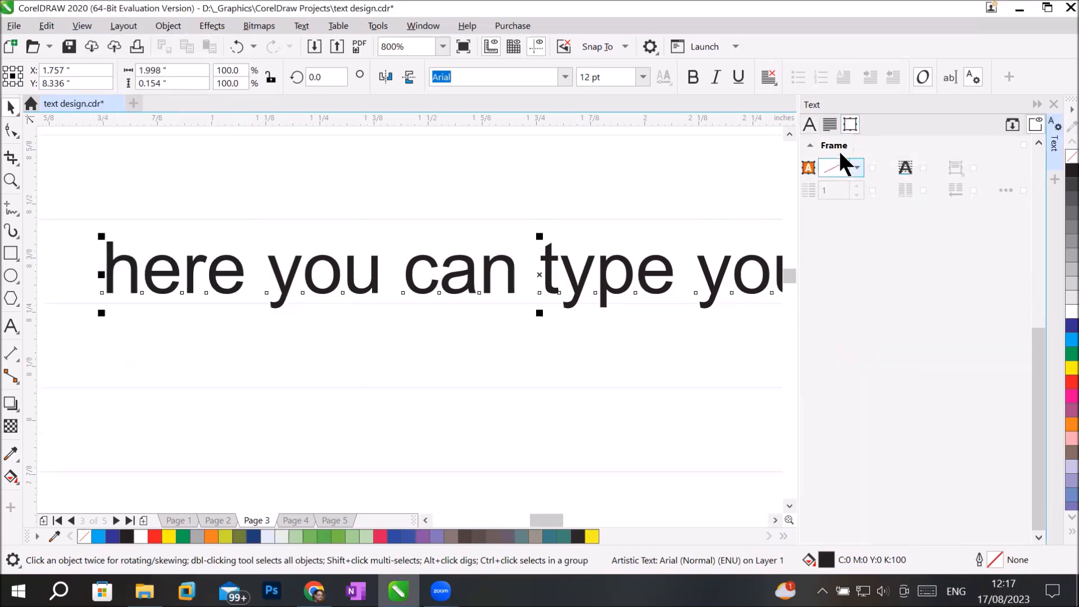
pyautogui.click(830, 125)
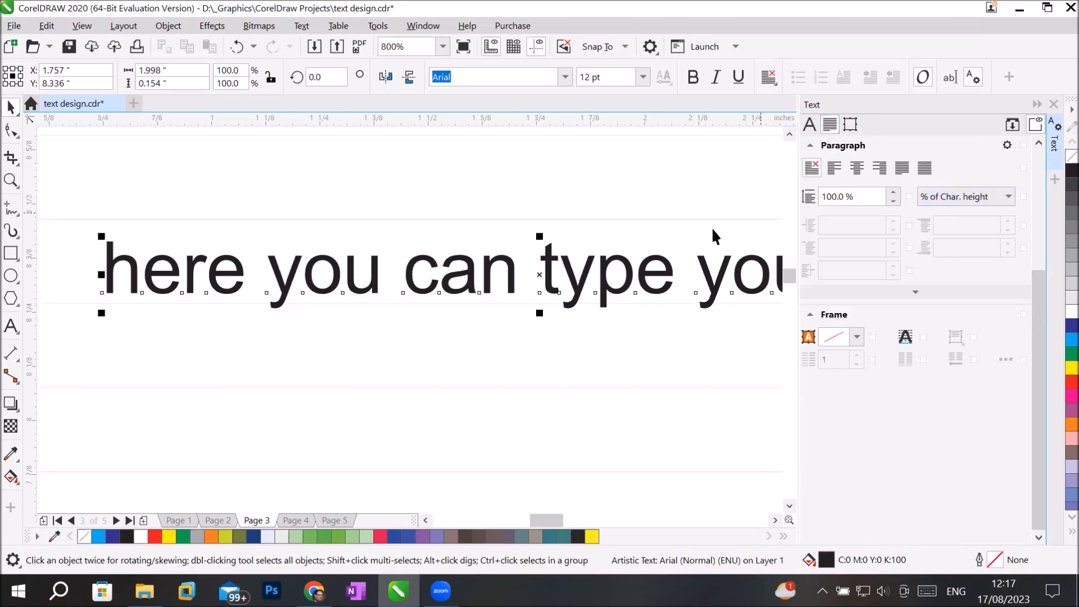
pyautogui.click(11, 326)
pyautogui.moveTo(773, 267); pyautogui.dragTo(29, 260)
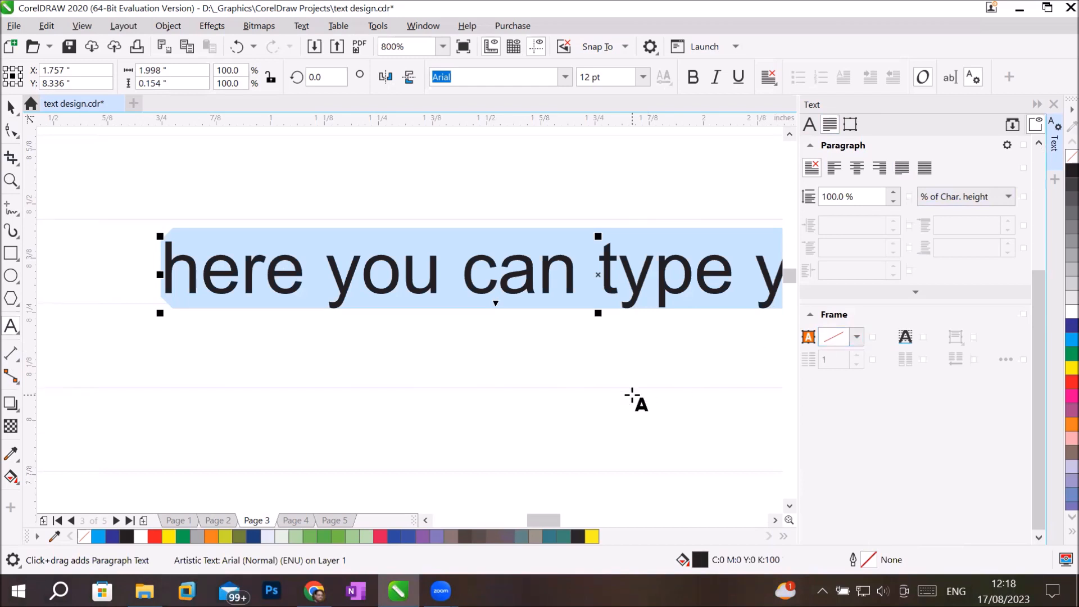
# Draw a paragraph text frame about 5.1 by 5.2 inches in the lower half of page 3.
pyautogui.scroll(-4, 636, 400)
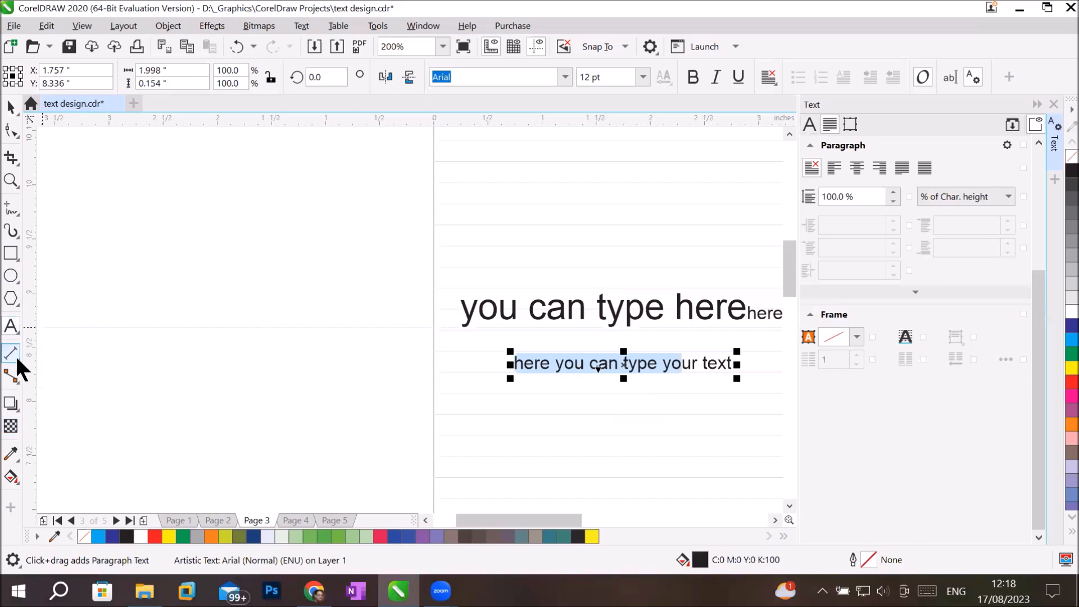
pyautogui.click(15, 325)
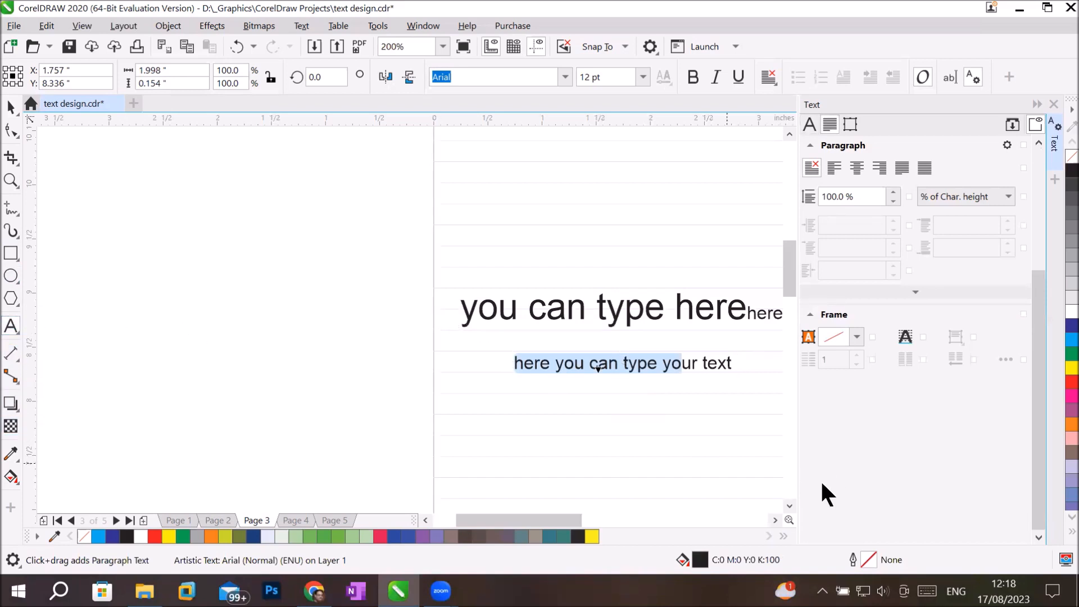
pyautogui.click(11, 181)
pyautogui.click(238, 76)
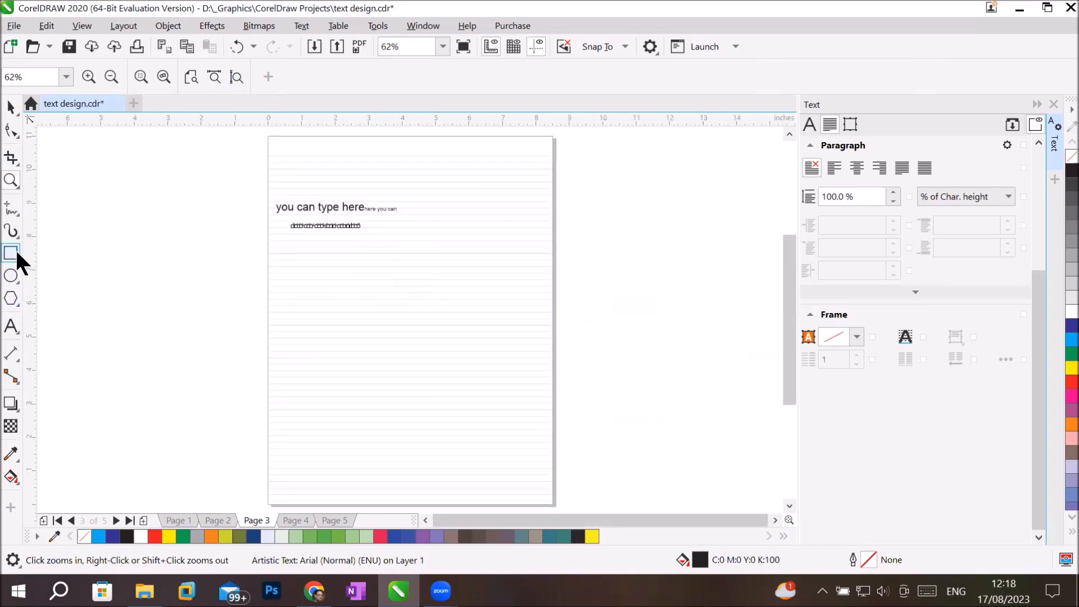
pyautogui.click(12, 326)
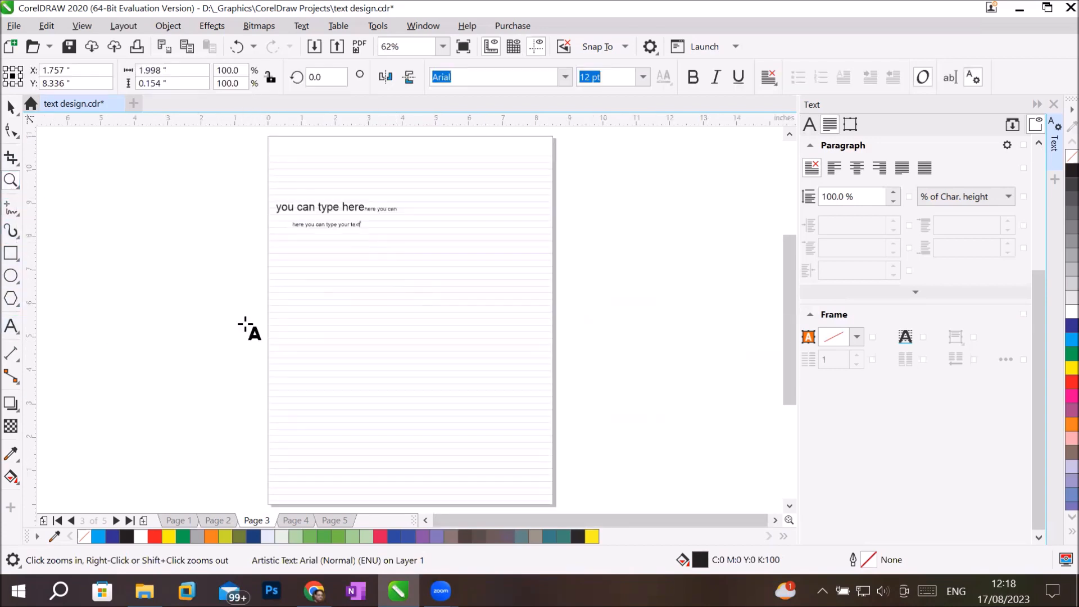
pyautogui.moveTo(326, 281); pyautogui.dragTo(498, 456)
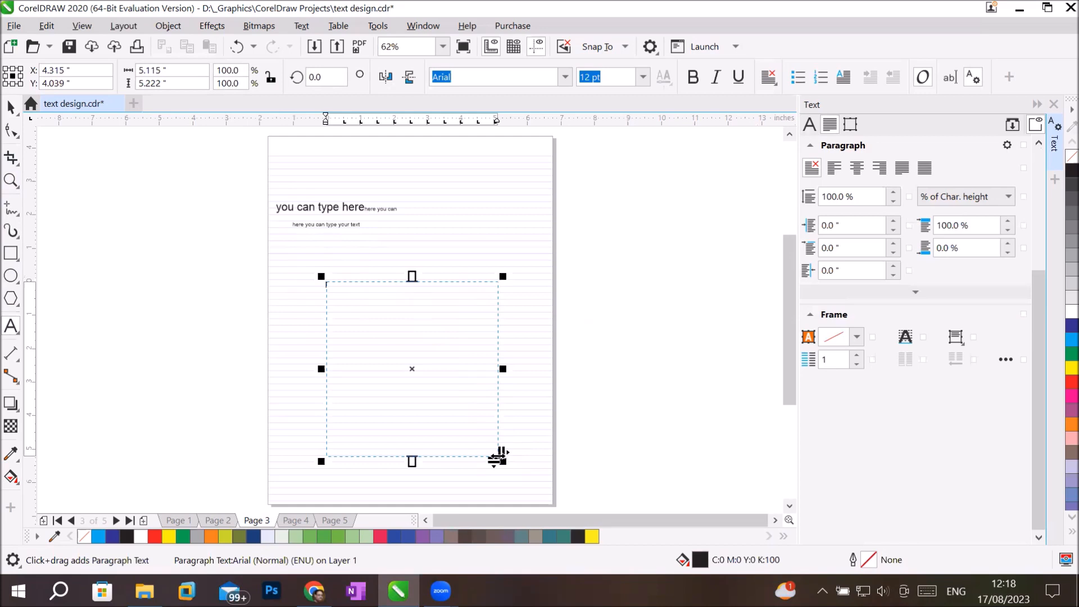
# Fill the paragraph frame with "over base grid you can type your text.", correcting "basegrid" to two separate words.
pyautogui.write('over docu')
pyautogui.press('BackSpace')
pyautogui.press('BackSpace')
pyautogui.write('basegrid you can')
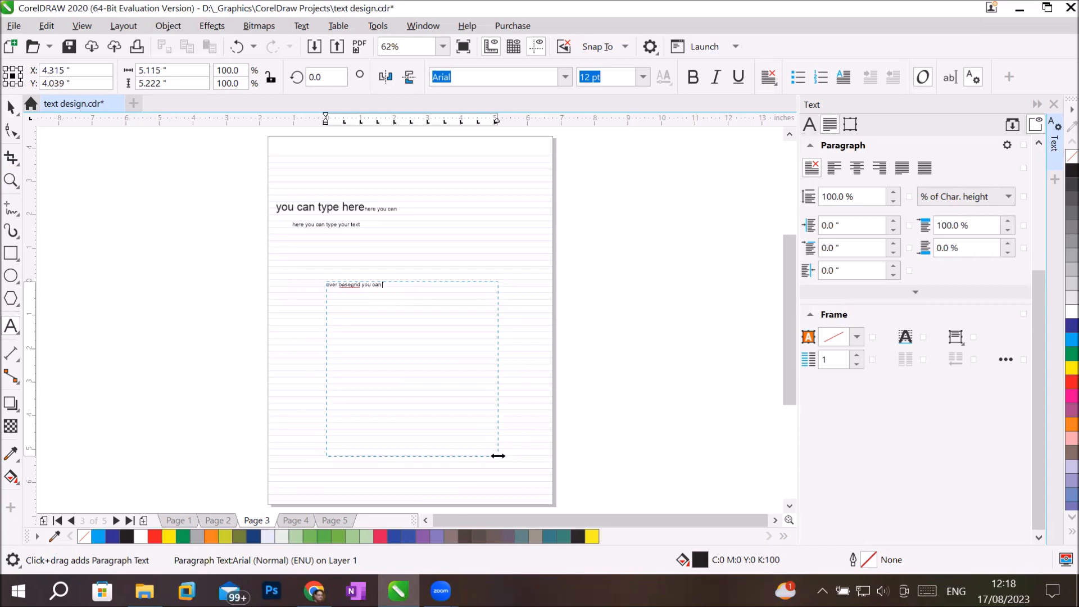
pyautogui.write(' type your text')
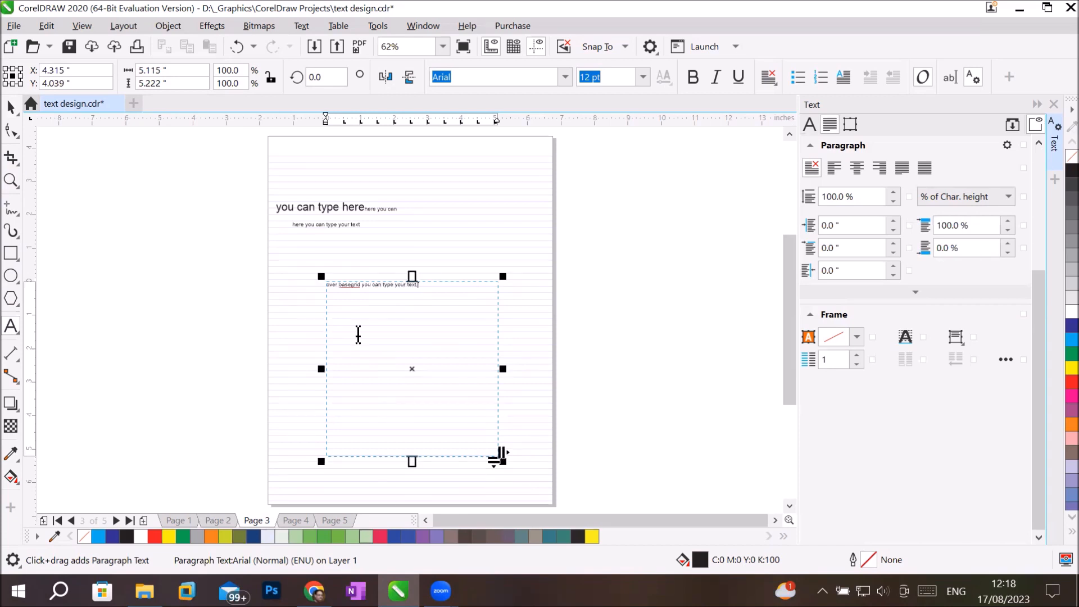
pyautogui.scroll(3, 345, 271)
pyautogui.scroll(1, 420, 356)
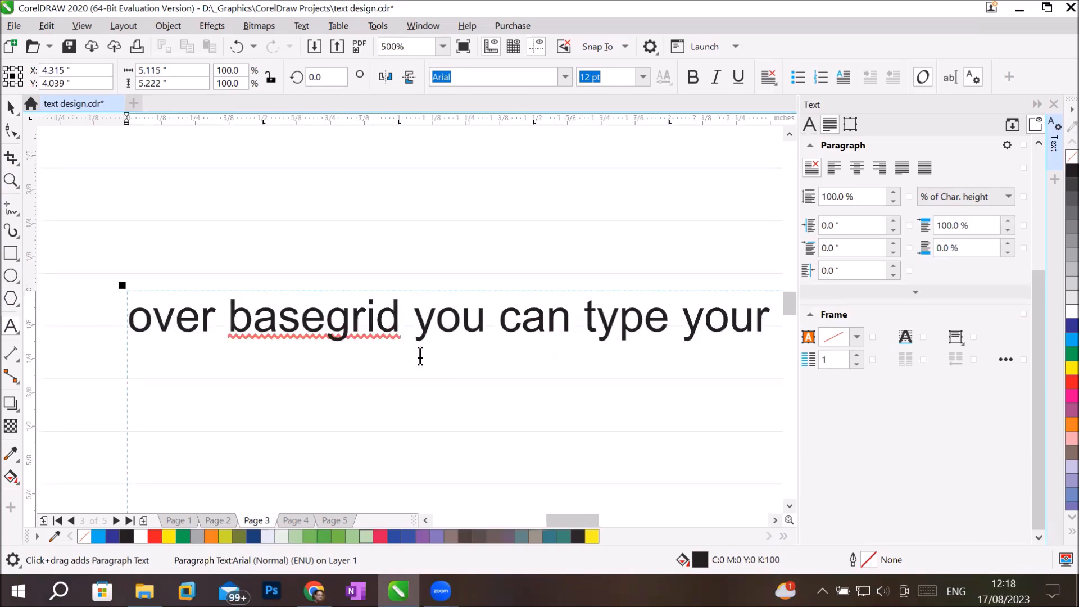
pyautogui.click(327, 321)
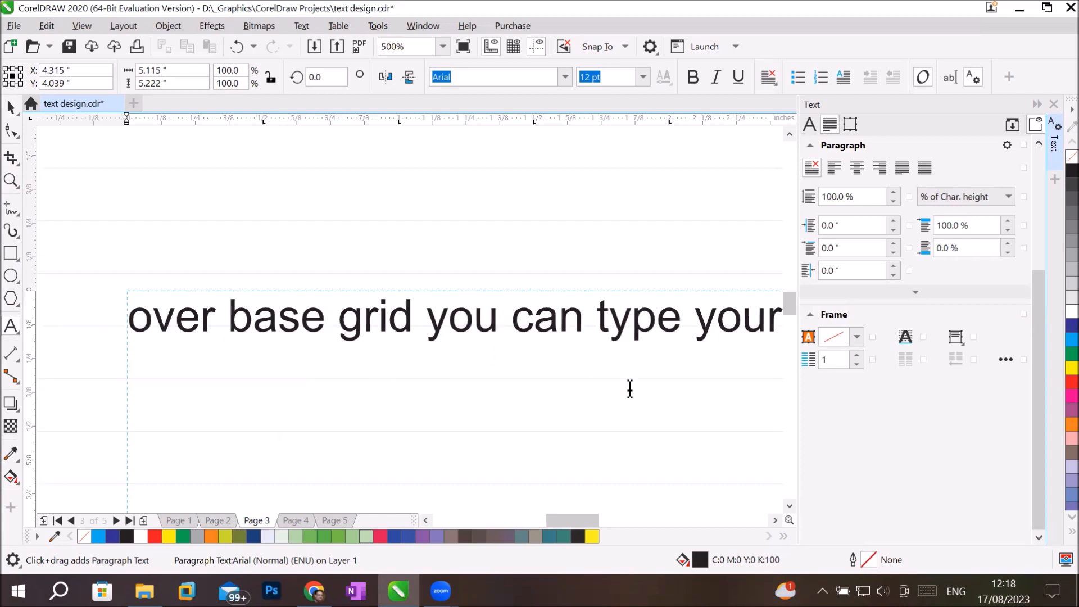
# Review the vertical alignment options and the column settings of the paragraph text frame without changing them.
pyautogui.click(960, 335)
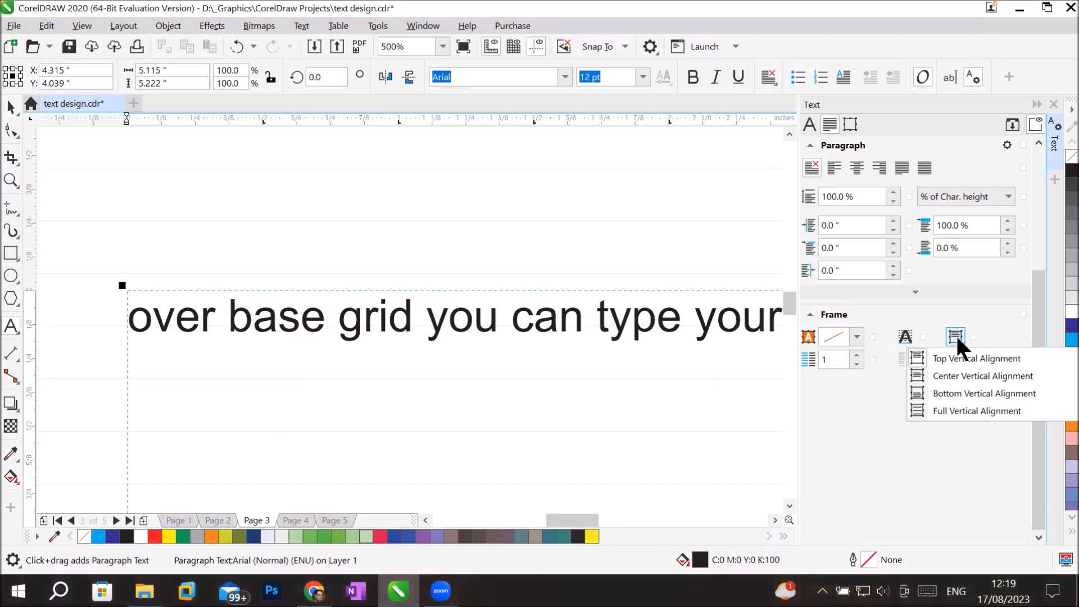
pyautogui.click(956, 334)
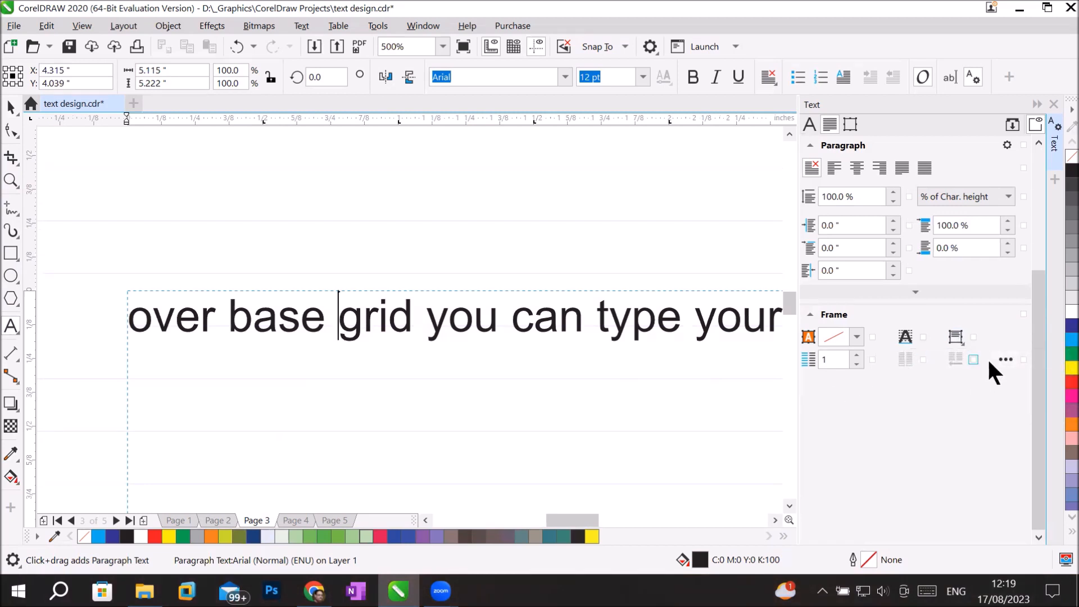
pyautogui.click(1004, 358)
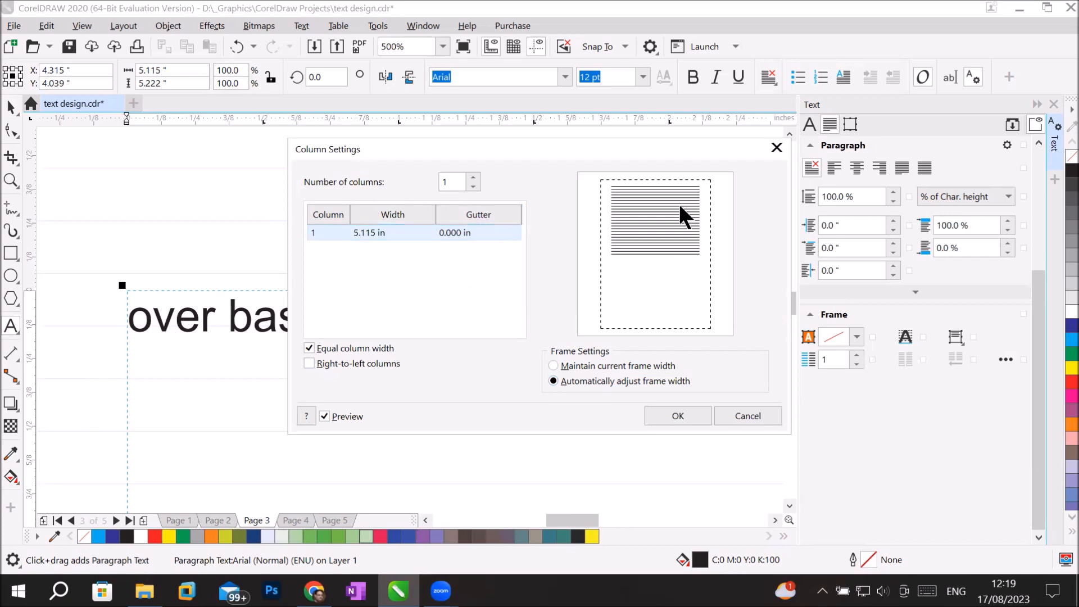
pyautogui.click(775, 148)
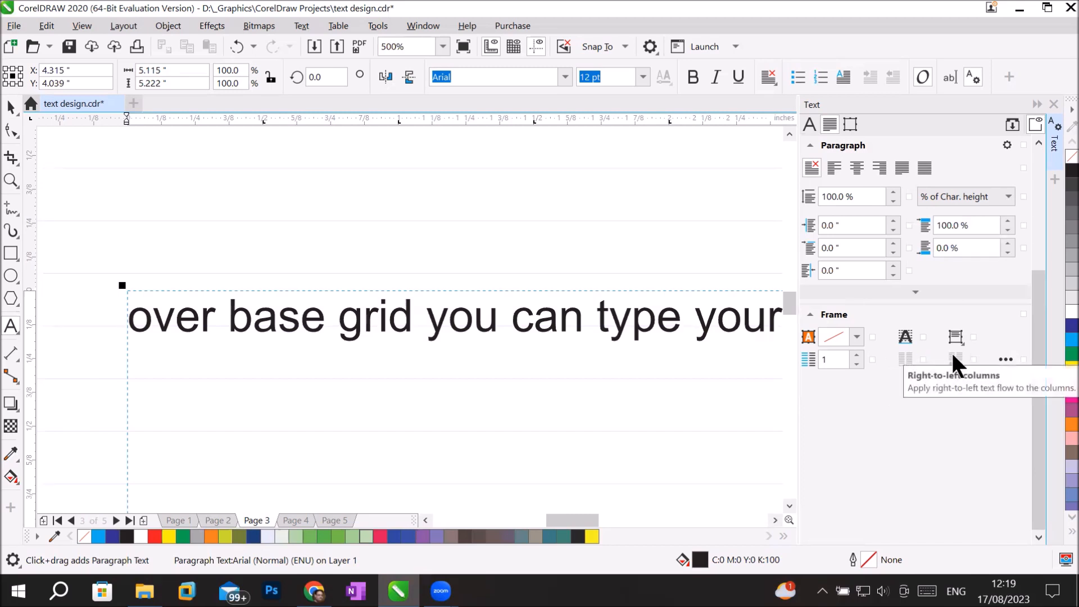
# Align the paragraph frame's text to the document's baseline grid and inspect how the letters sit on the grid line.
pyautogui.click(902, 331)
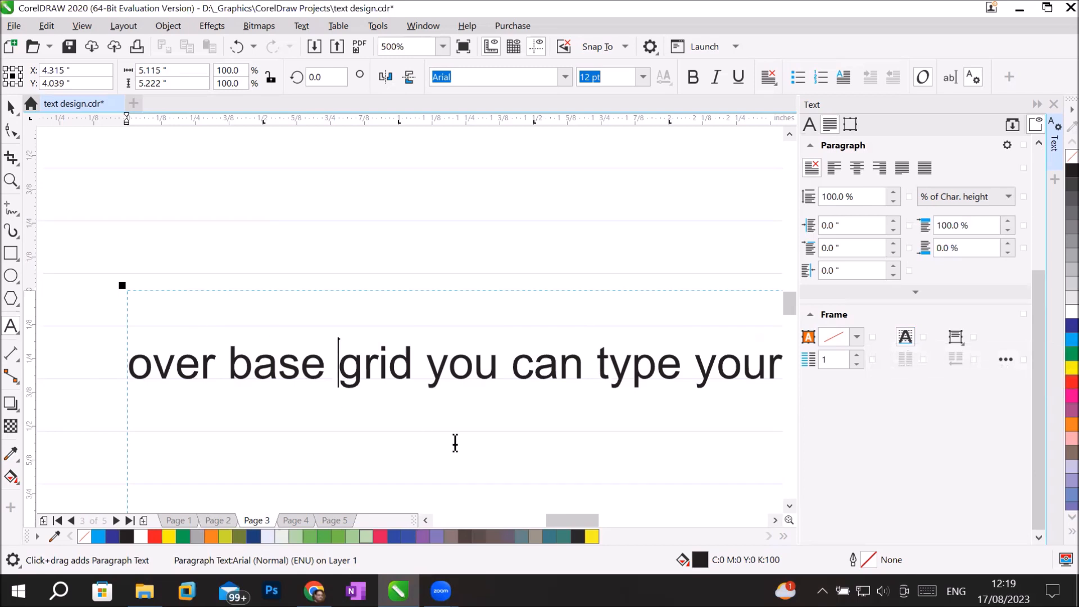
pyautogui.hotkey('ctrl', 'z')
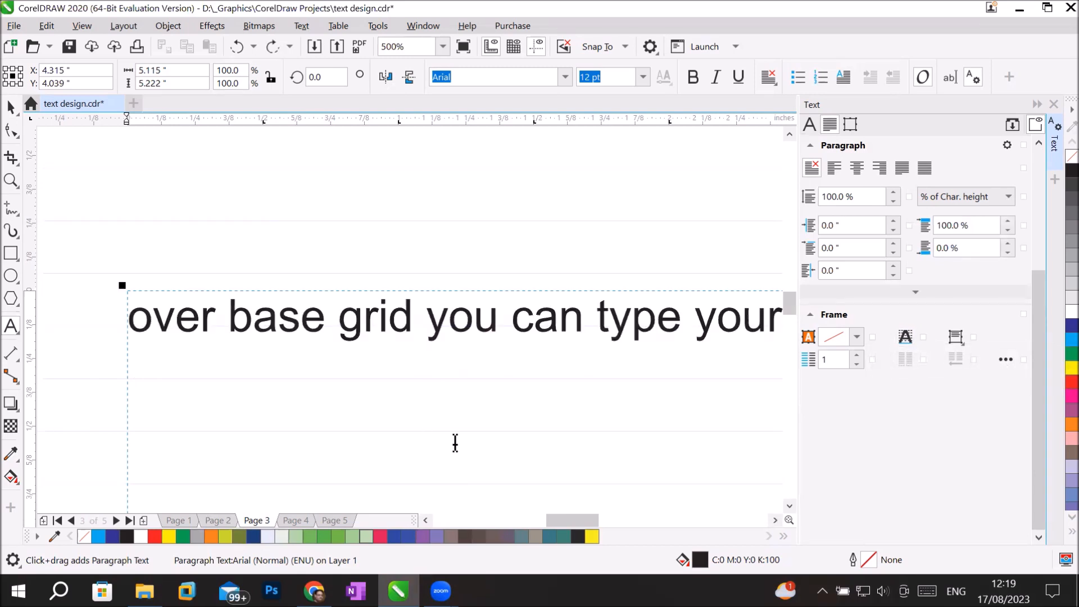
pyautogui.click(905, 332)
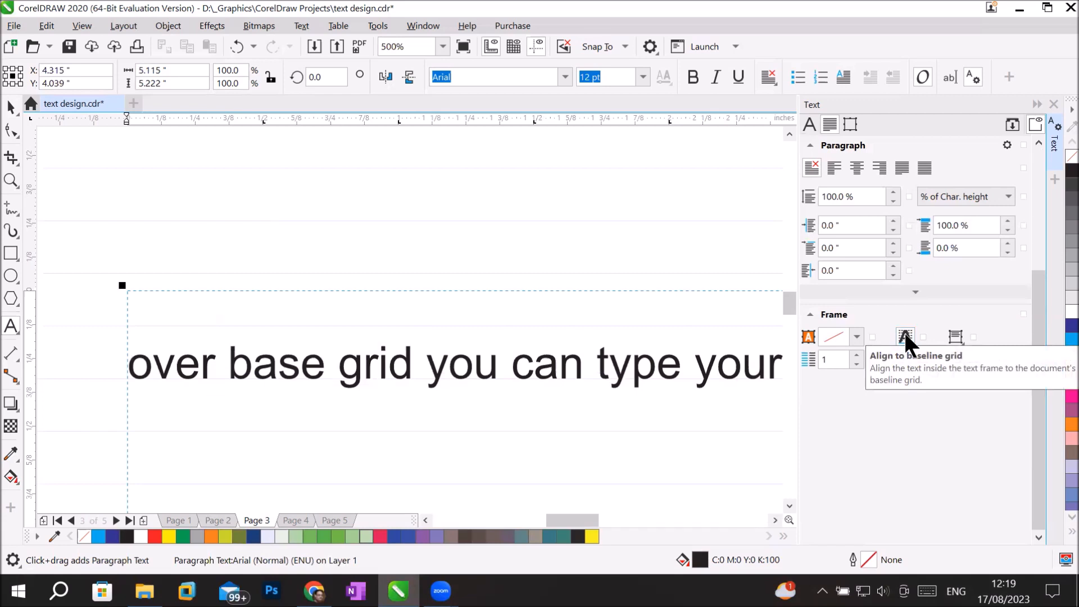
pyautogui.scroll(3, 414, 397)
pyautogui.scroll(2, 425, 326)
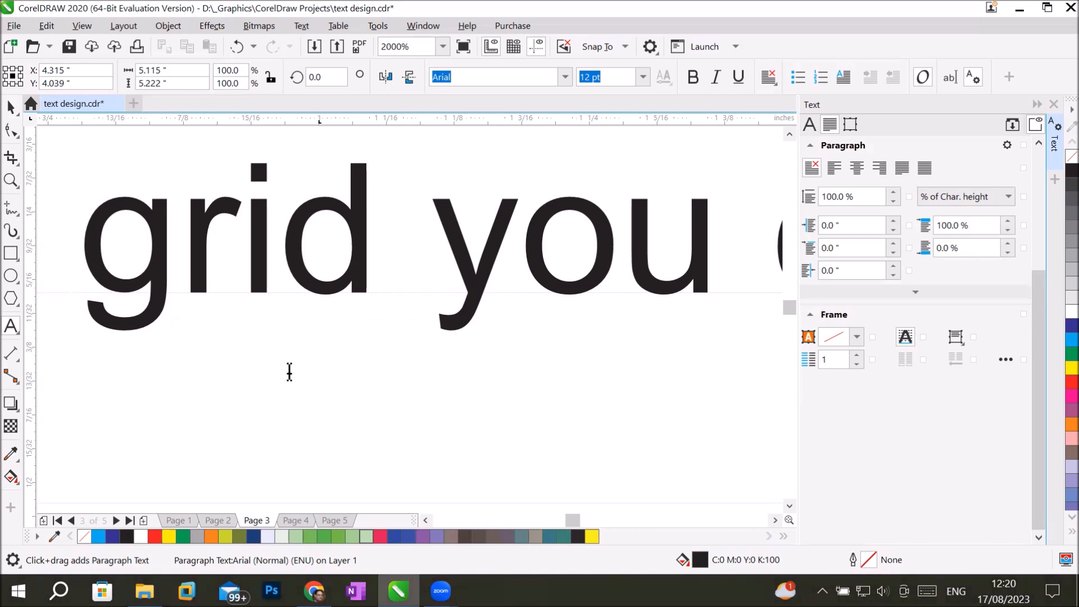
pyautogui.scroll(-3, 289, 369)
pyautogui.scroll(-1, 291, 316)
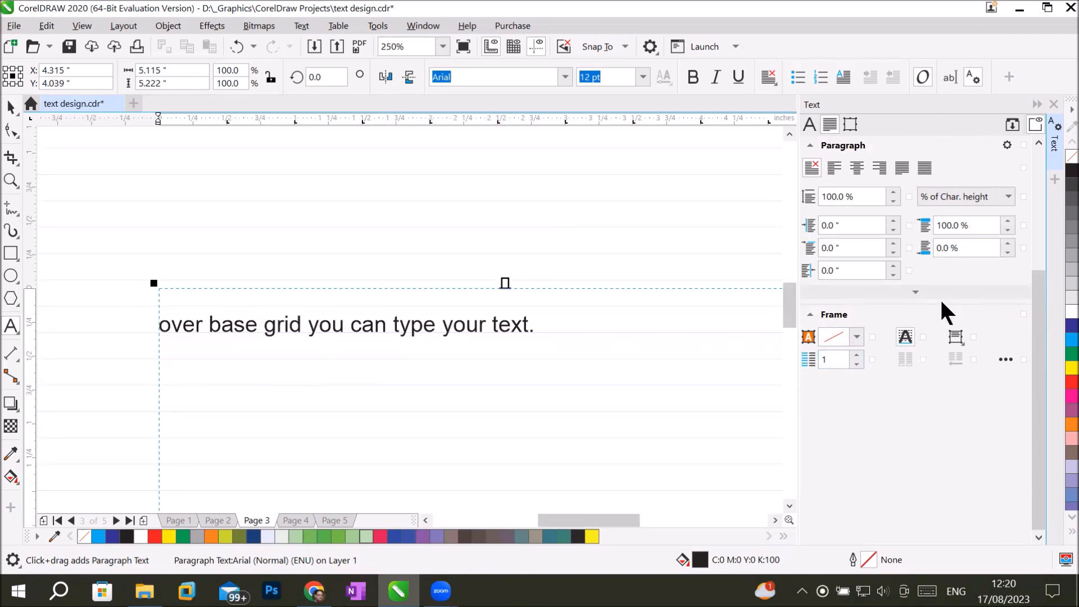
# Show the character settings for the text and collapse the paragraph settings section.
pyautogui.click(808, 123)
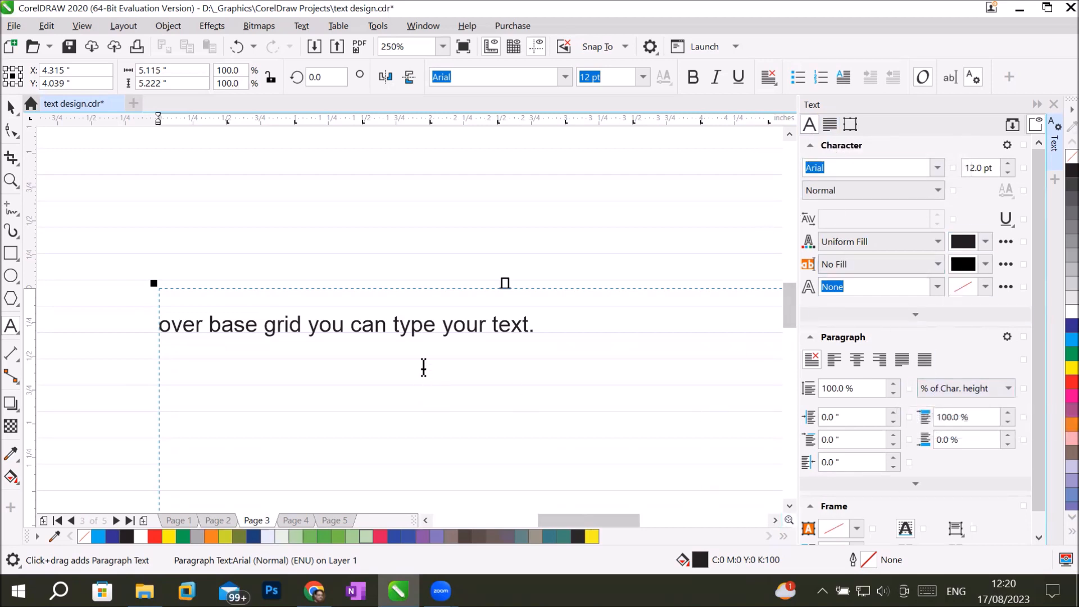
pyautogui.scroll(-2, 530, 369)
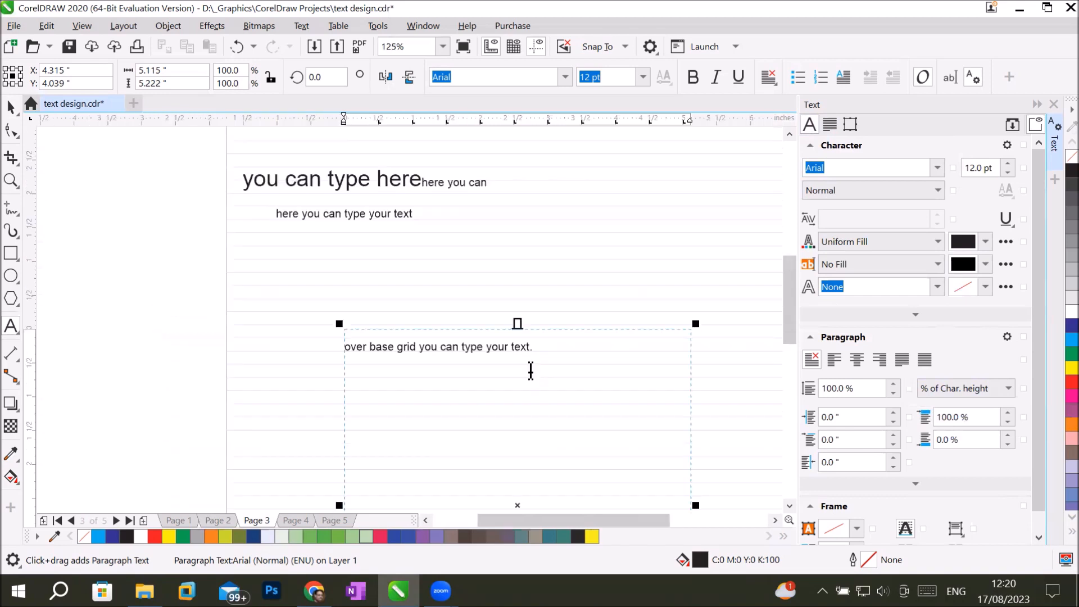
pyautogui.click(304, 25)
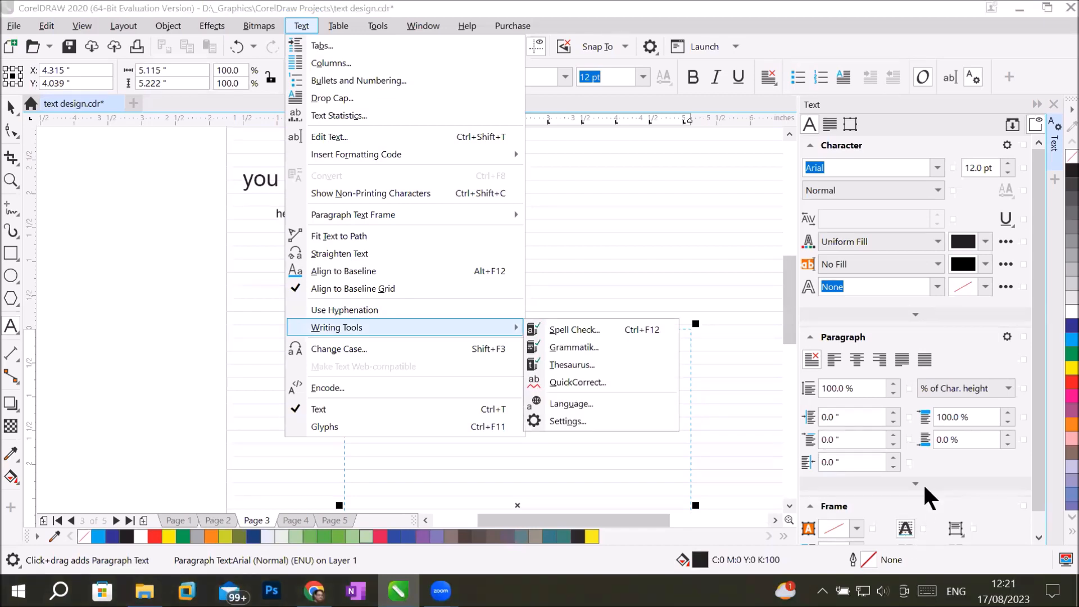
pyautogui.click(808, 337)
pyautogui.click(809, 338)
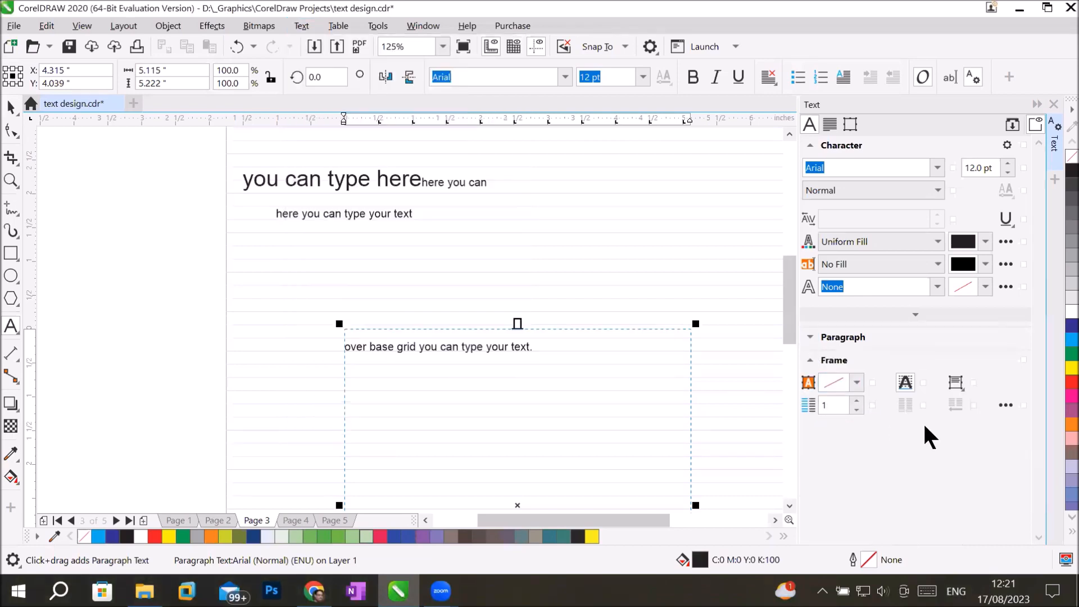
# Show the Glyphs docker and undock it so that it floats over the page.
pyautogui.click(298, 26)
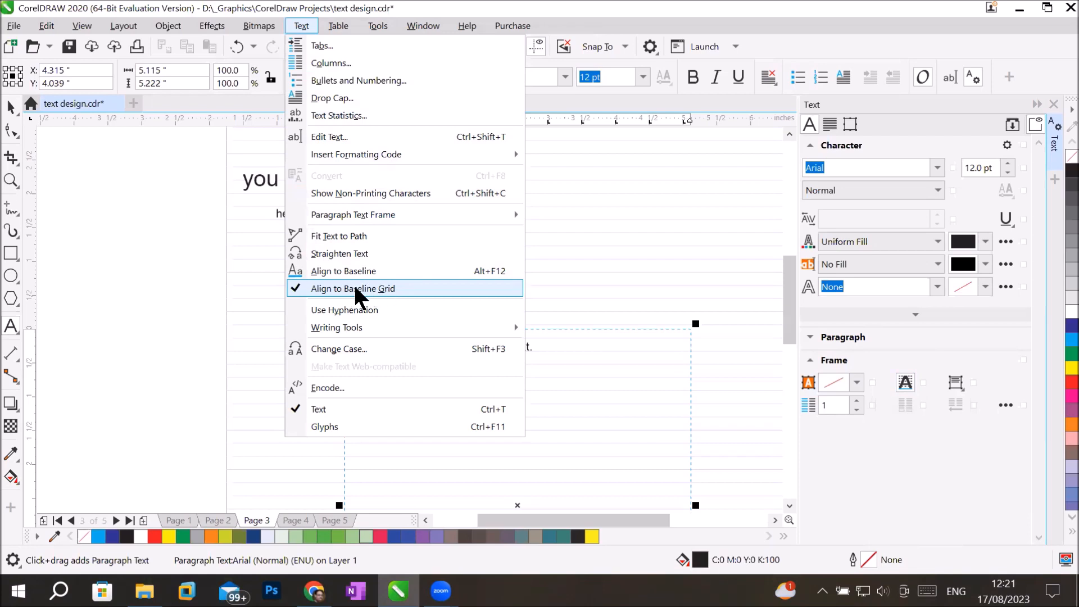
pyautogui.moveTo(349, 330)
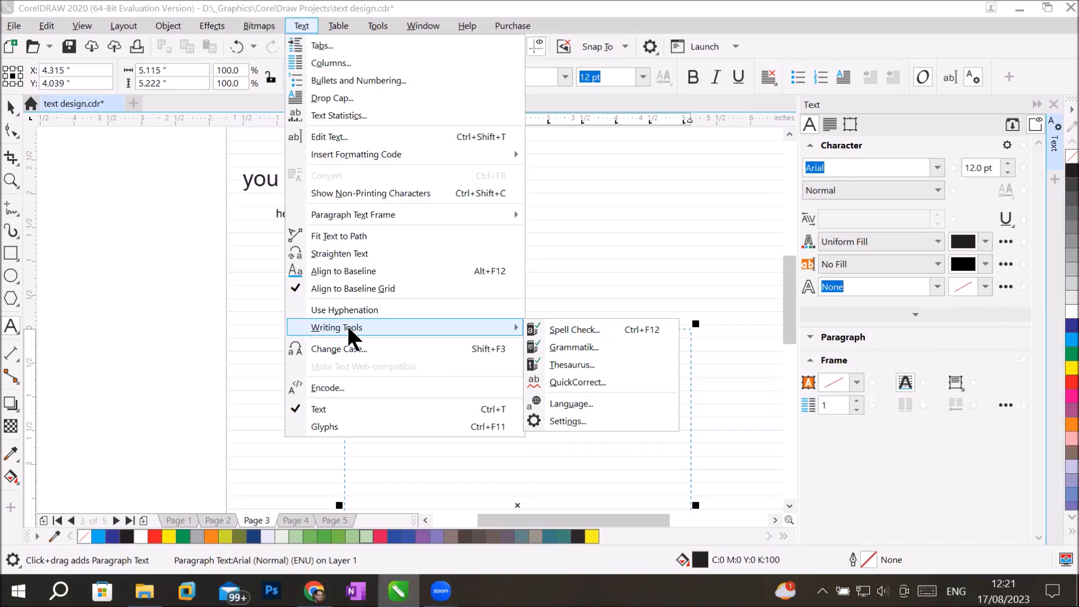
pyautogui.click(340, 426)
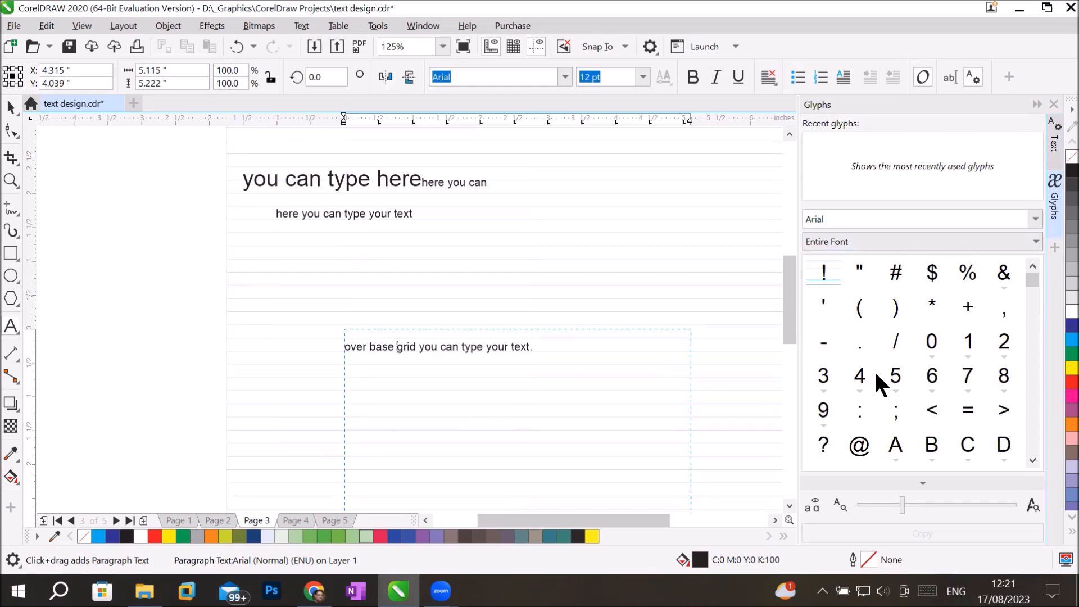
pyautogui.moveTo(815, 104); pyautogui.dragTo(631, 125)
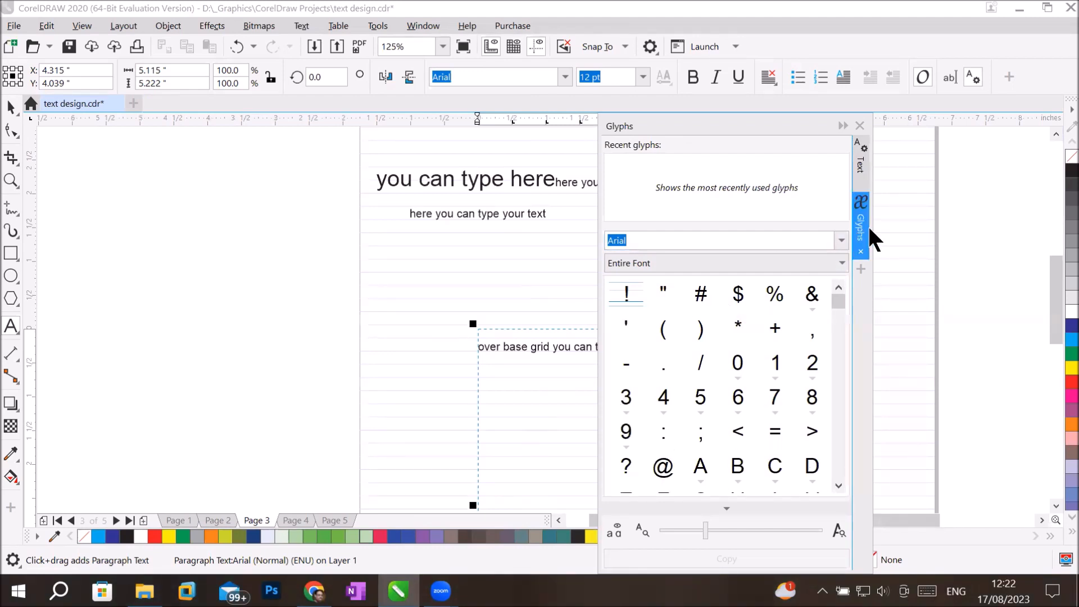
# Set the font of the glyph list to Wingdings 3.
pyautogui.click(841, 242)
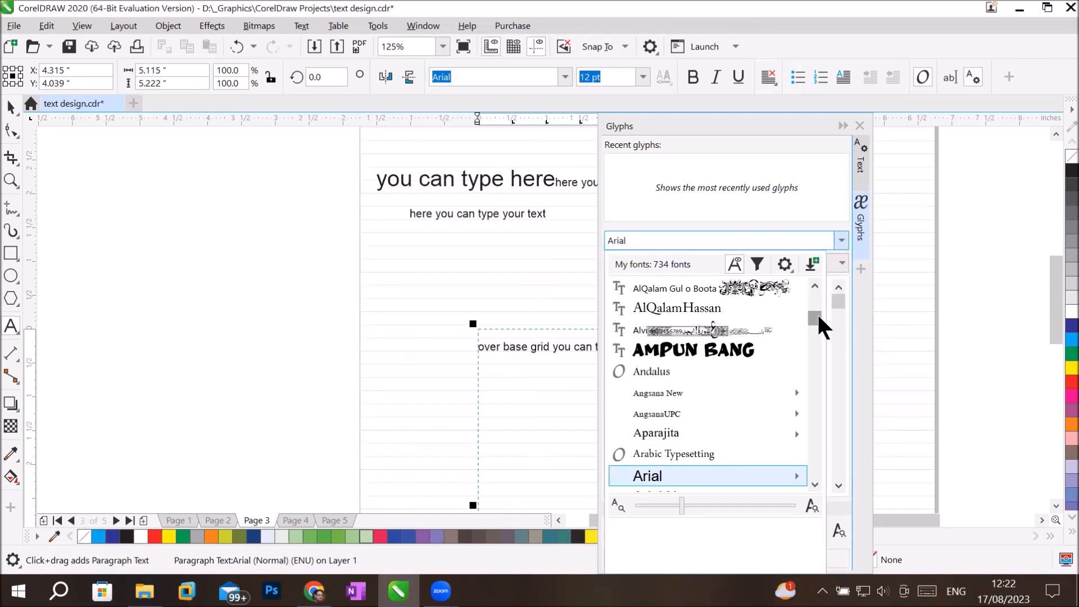
pyautogui.moveTo(818, 316); pyautogui.dragTo(816, 438)
pyautogui.scroll(-3, 818, 449)
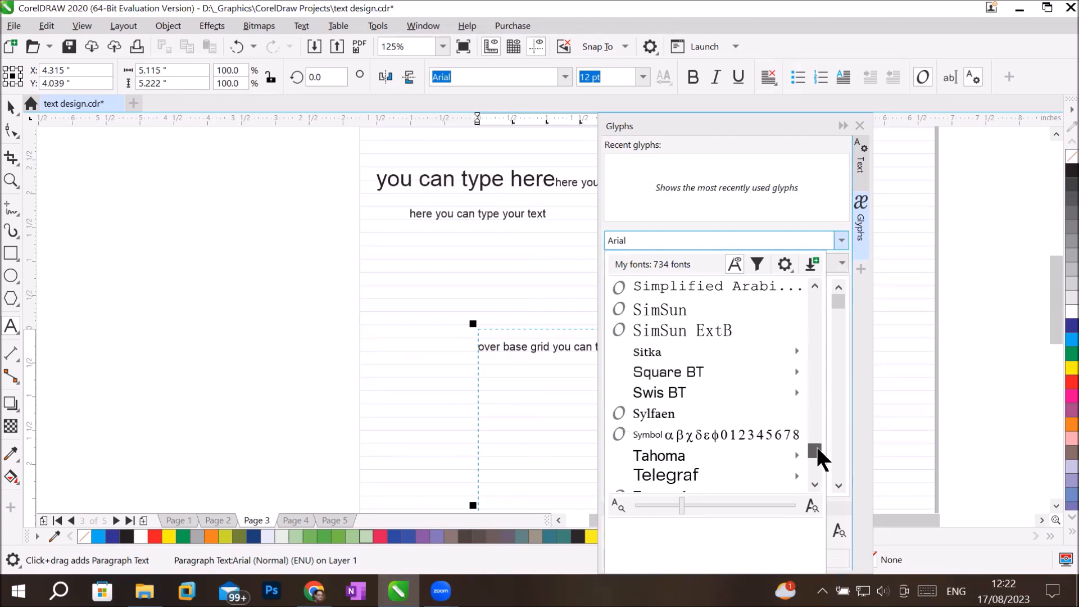
pyautogui.moveTo(818, 448); pyautogui.dragTo(816, 465)
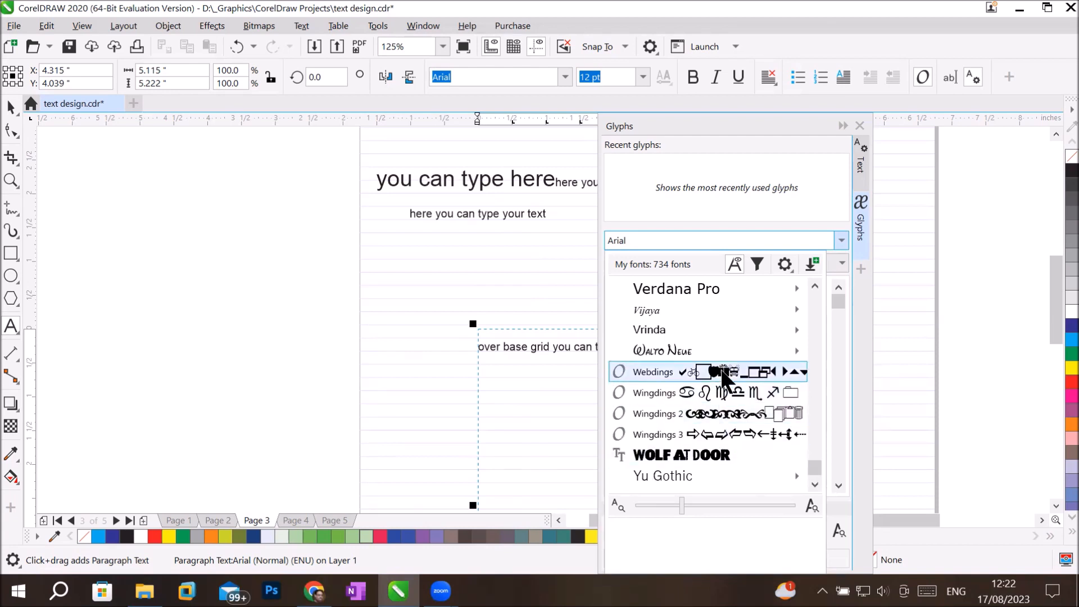
pyautogui.scroll(-2, 717, 374)
pyautogui.click(720, 369)
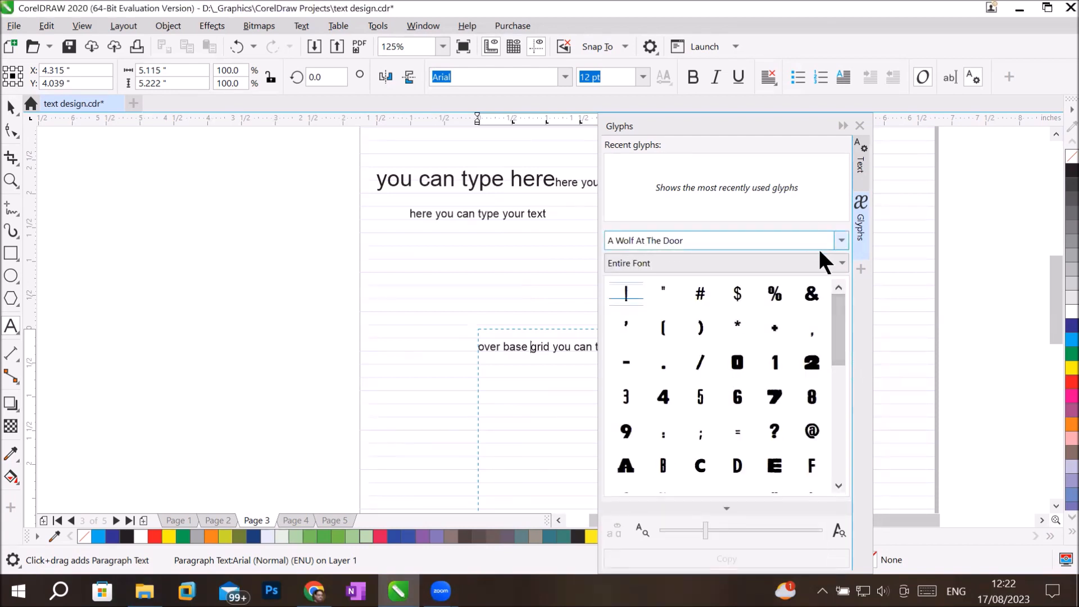
pyautogui.click(841, 240)
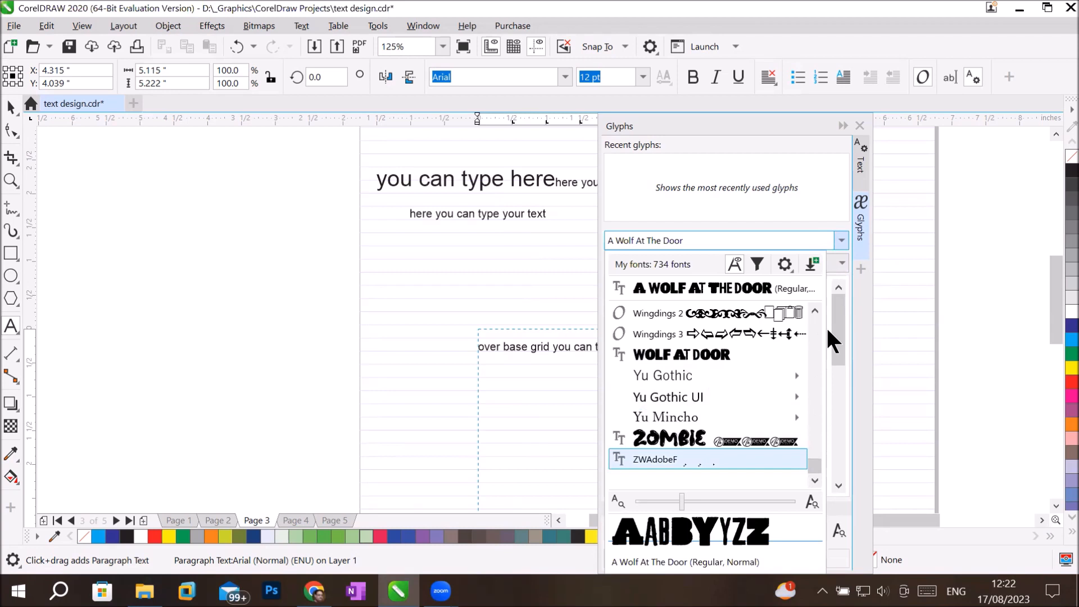
pyautogui.click(842, 284)
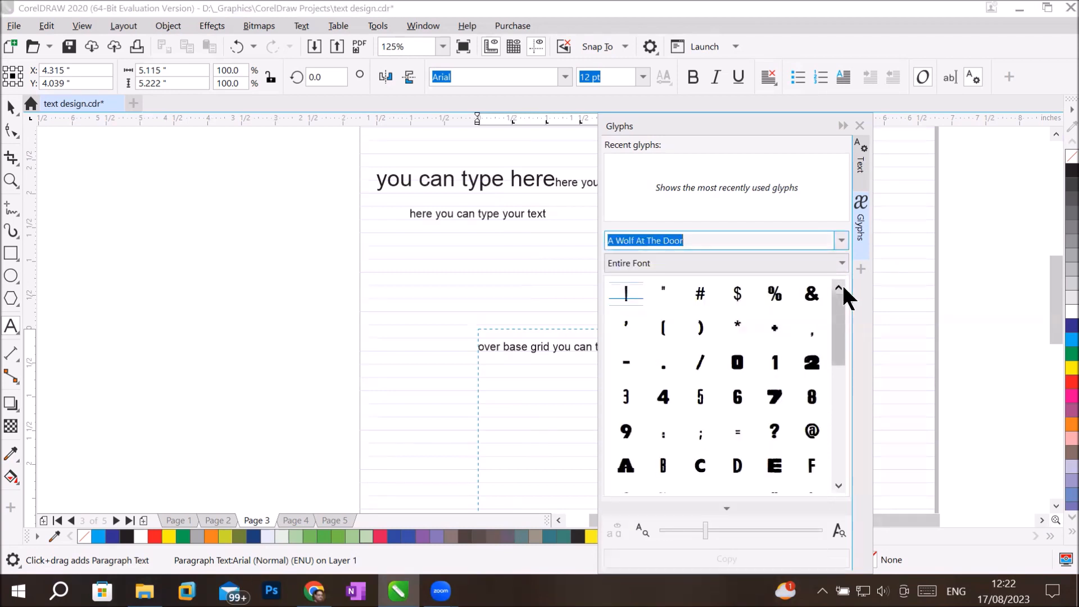
pyautogui.click(841, 240)
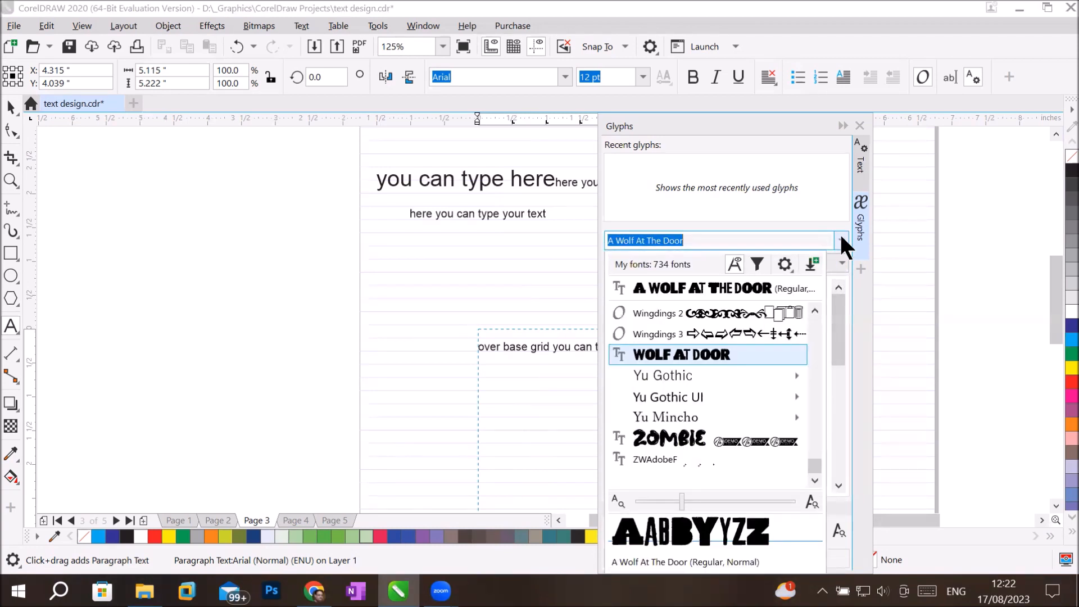
pyautogui.click(681, 335)
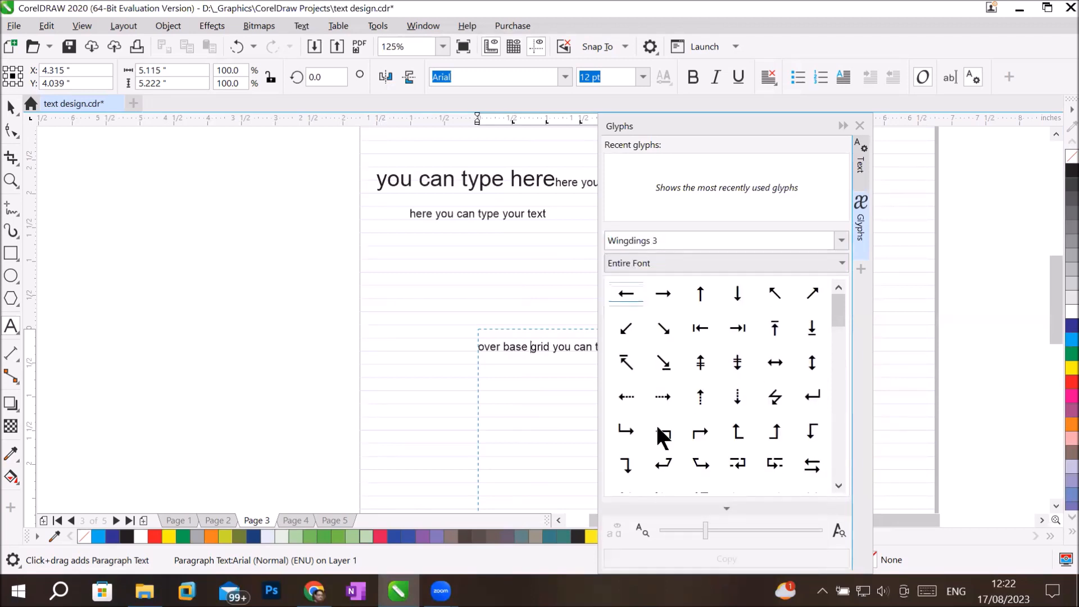
# Insert the thick arrow glyph pointing down and right before the word "grid" in the paragraph text.
pyautogui.moveTo(837, 484); pyautogui.dragTo(837, 487)
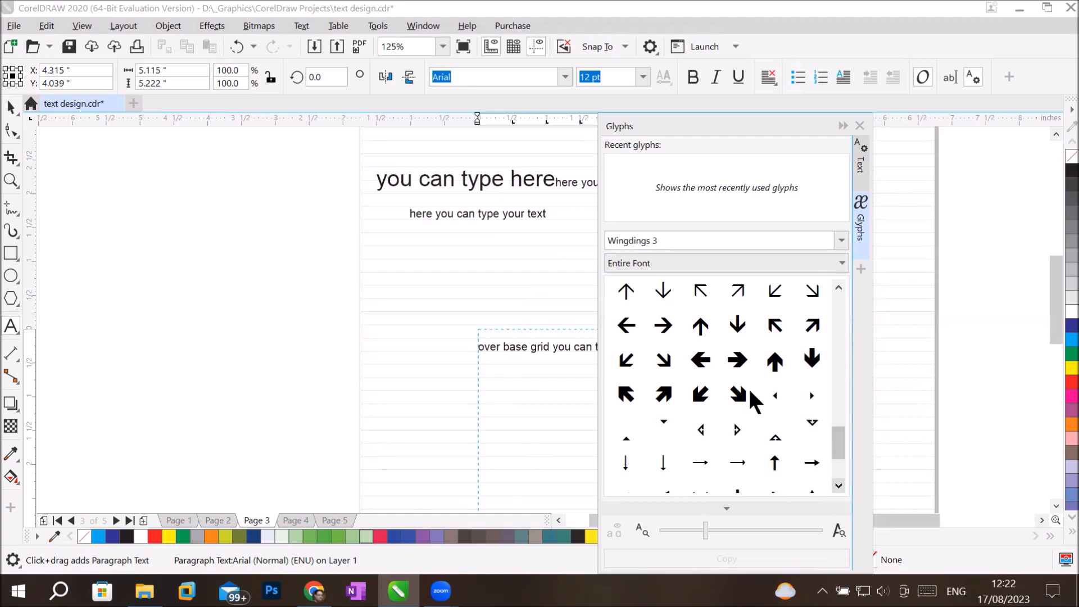
pyautogui.click(731, 393)
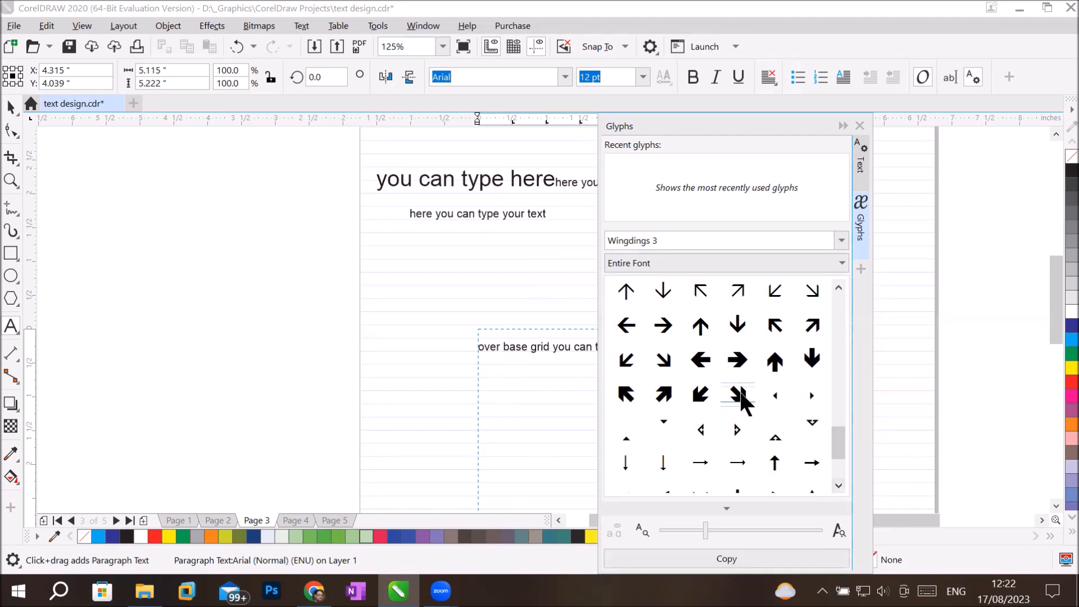
pyautogui.doubleClick(739, 397)
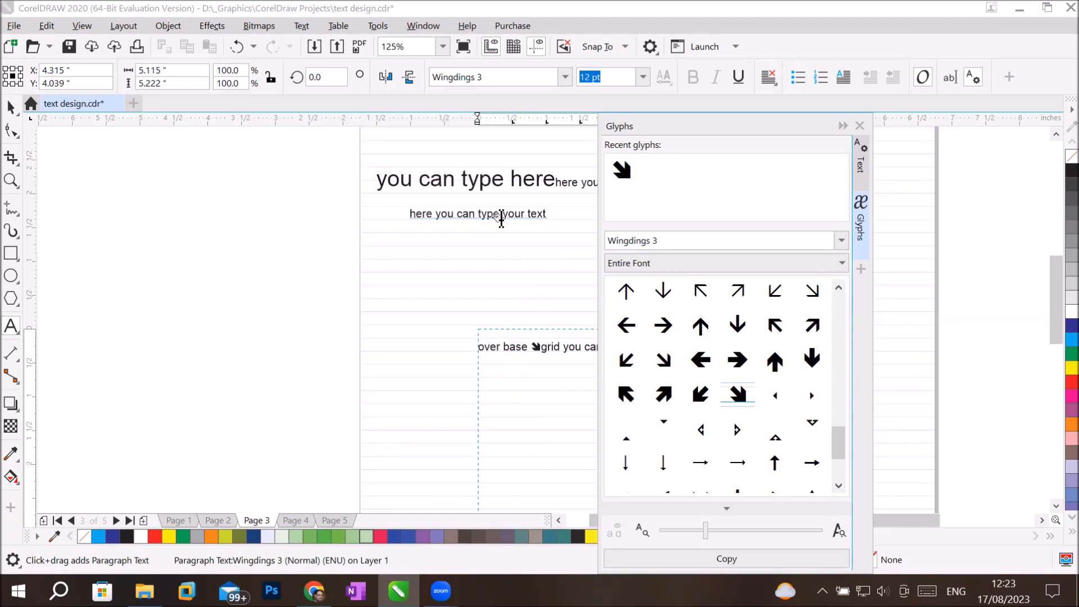
# Start an artistic text just below the second text line and insert thick down-right, up and down arrow glyphs.
pyautogui.click(417, 236)
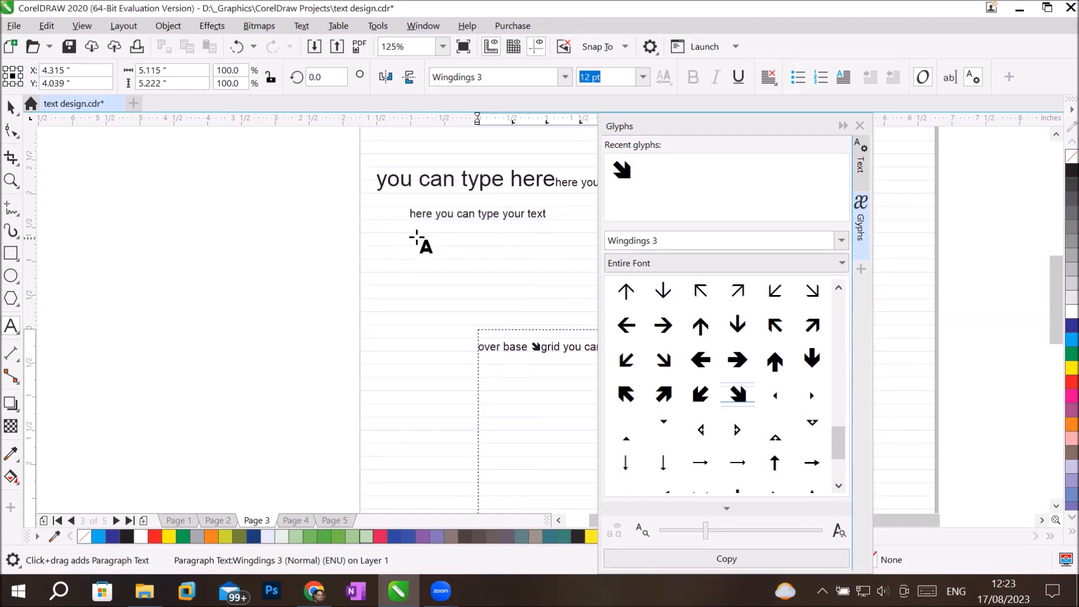
pyautogui.doubleClick(737, 394)
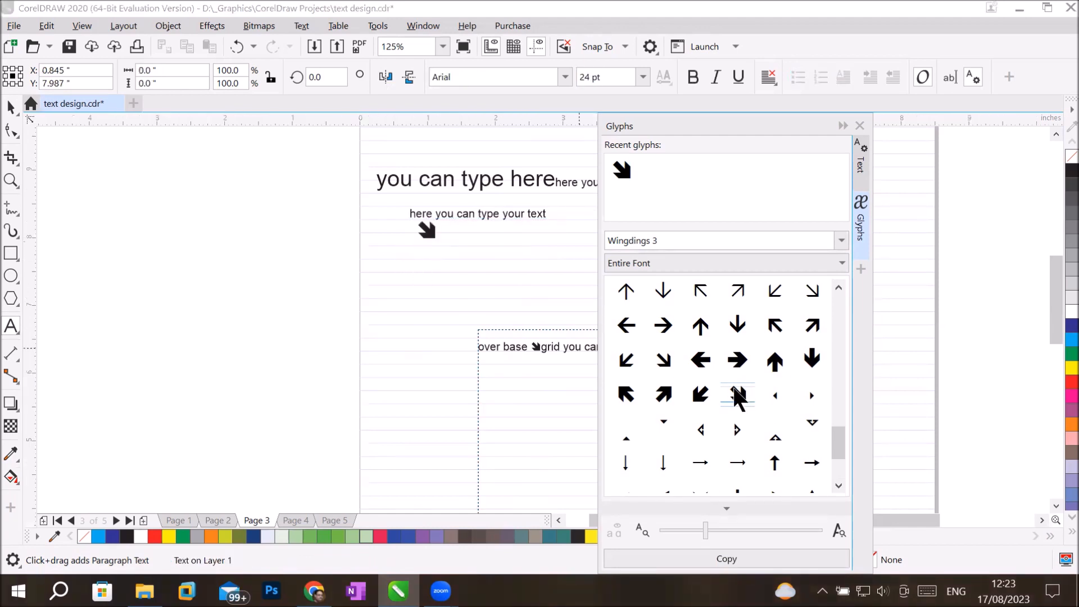
pyautogui.doubleClick(775, 360)
pyautogui.doubleClick(812, 363)
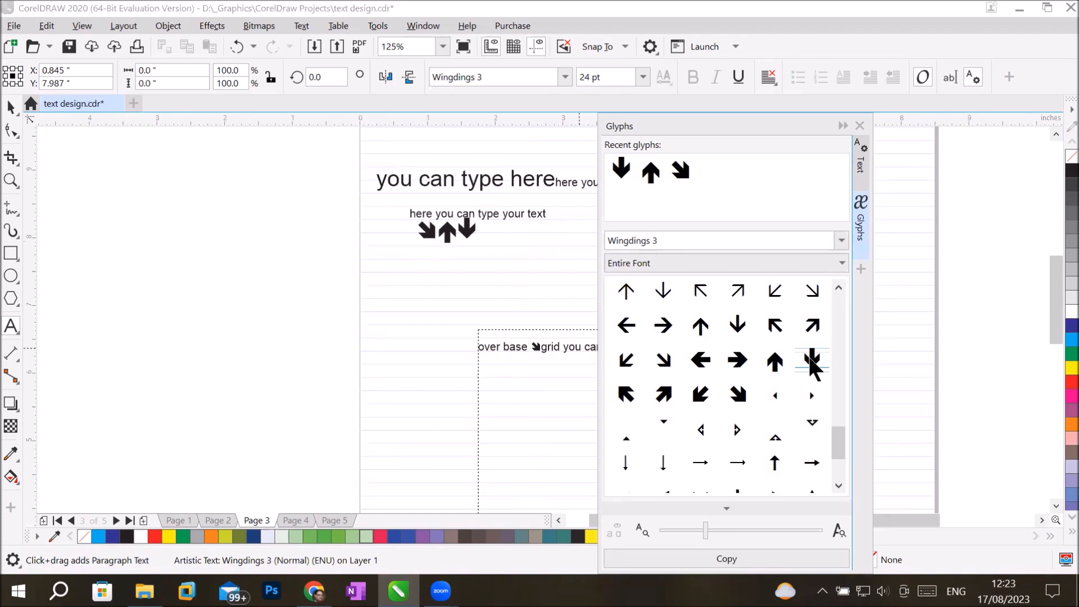
# Start an artistic text on the blank area beside the page and insert the thick up-right arrow glyph.
pyautogui.click(152, 207)
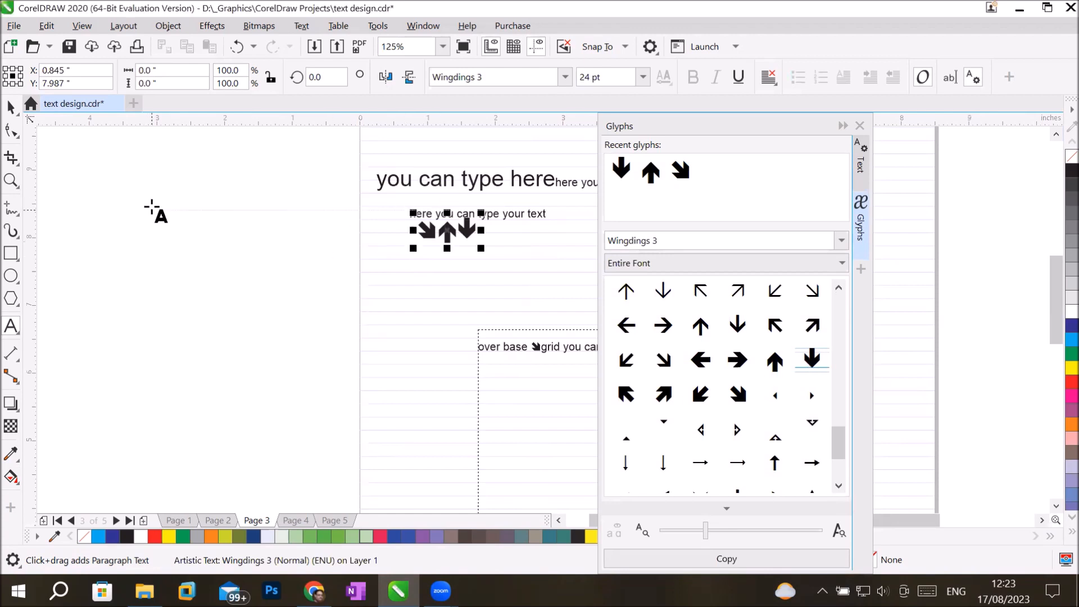
pyautogui.click(152, 207)
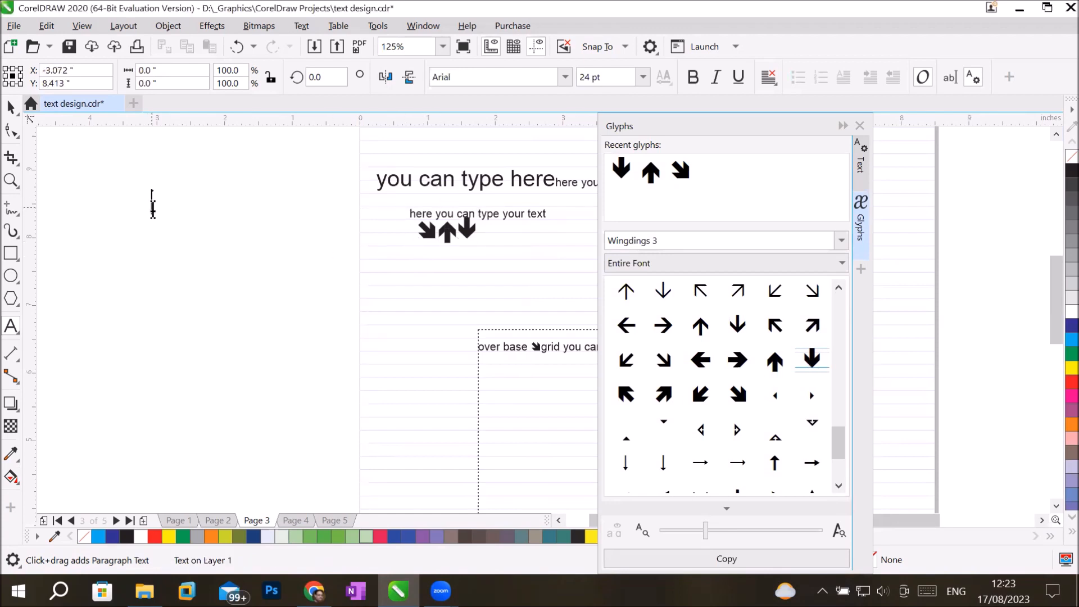
pyautogui.doubleClick(667, 393)
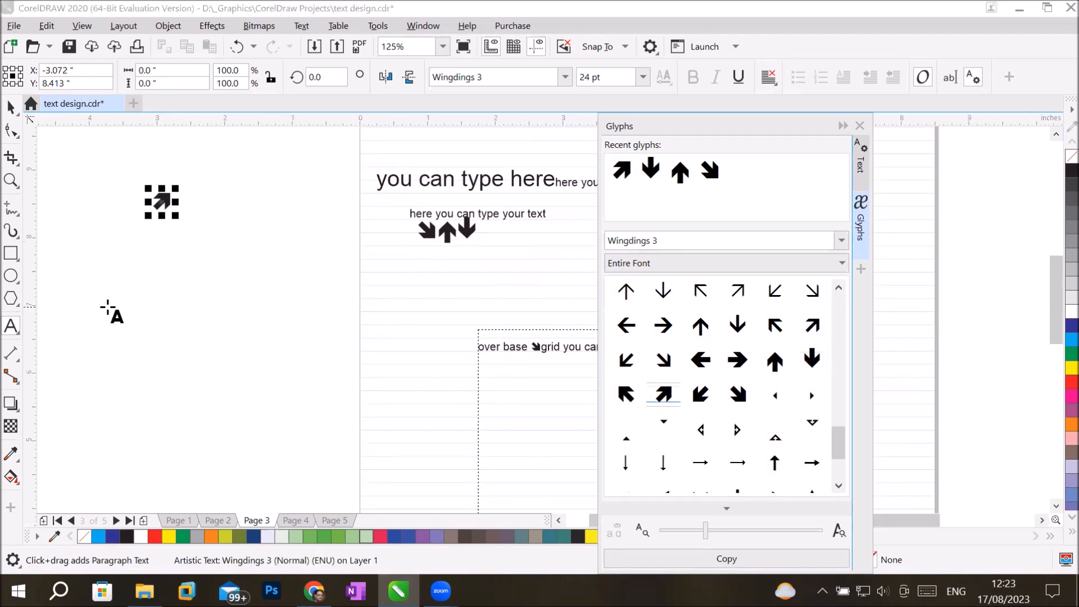
# Start another artistic text below the up-right arrow and set the font of the glyph list to Webdings.
pyautogui.click(129, 293)
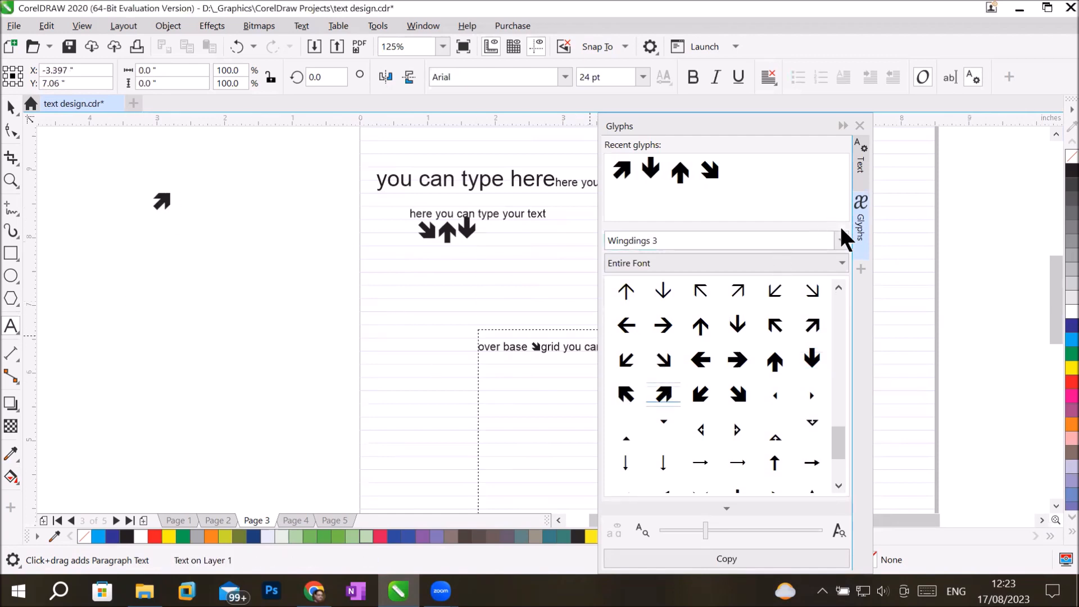
pyautogui.click(839, 241)
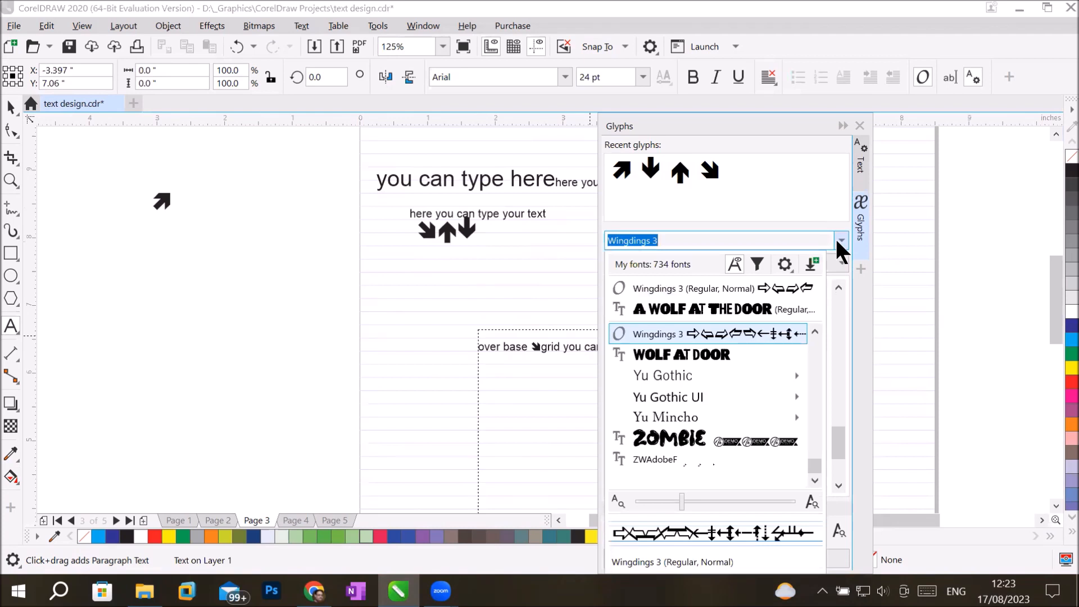
pyautogui.click(771, 289)
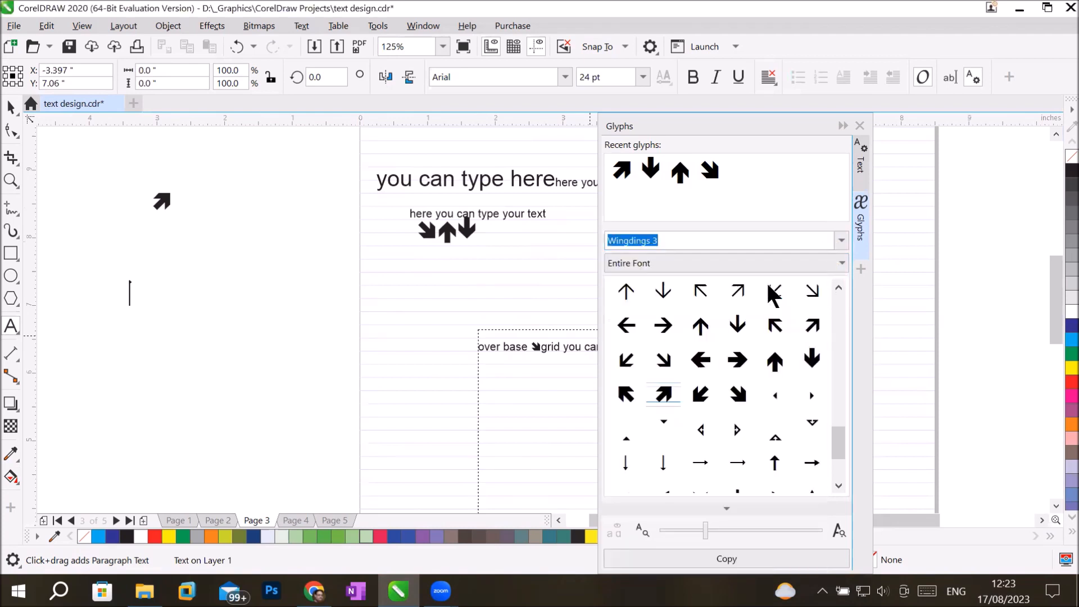
pyautogui.moveTo(840, 437); pyautogui.dragTo(850, 498)
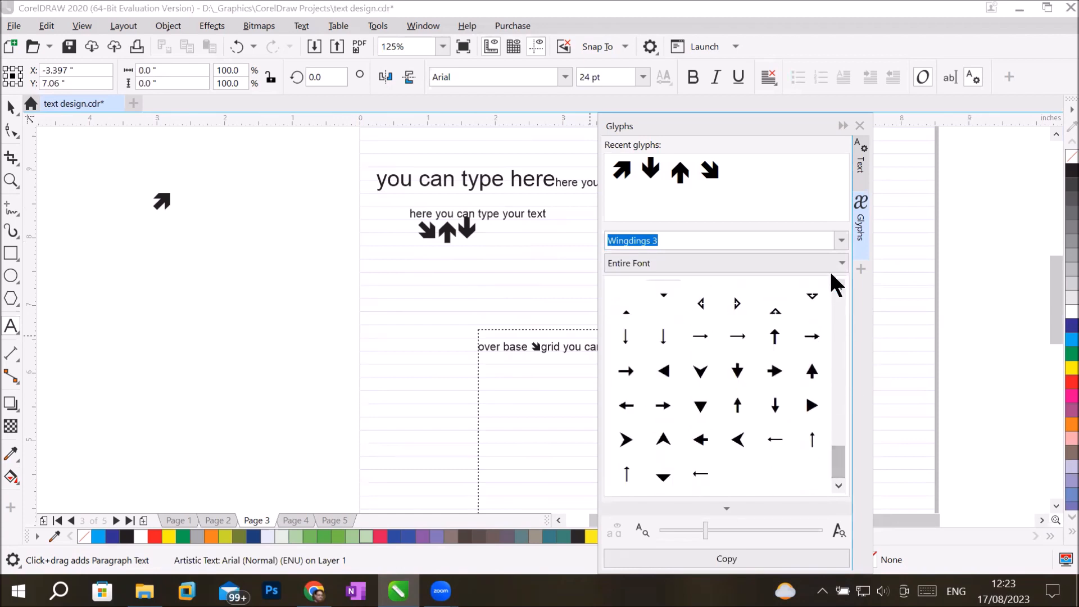
pyautogui.click(842, 240)
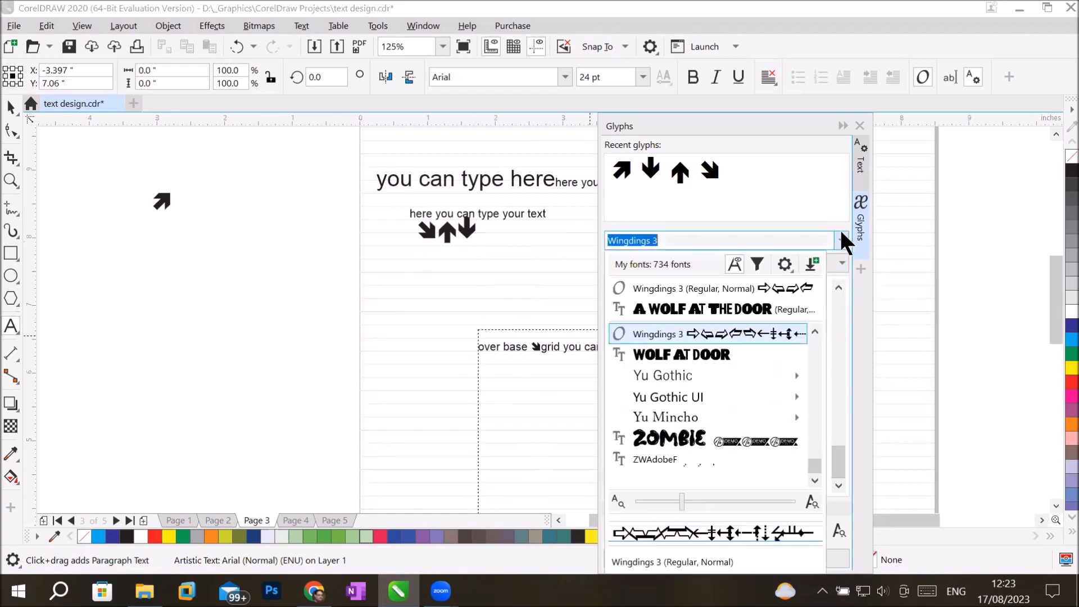
pyautogui.click(810, 483)
pyautogui.click(813, 331)
pyautogui.click(813, 330)
pyautogui.click(813, 331)
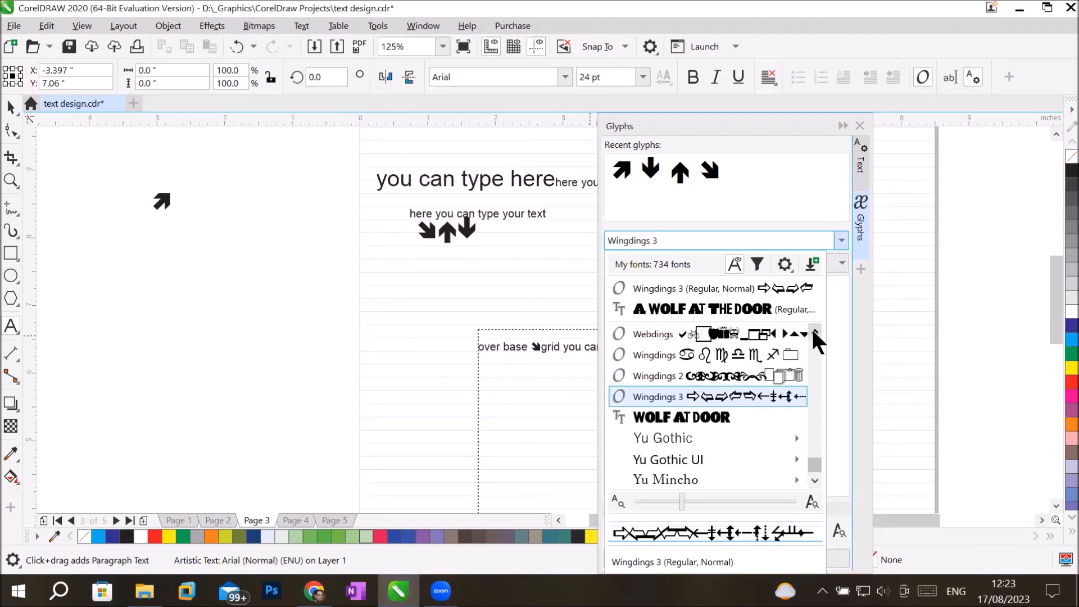
pyautogui.click(733, 334)
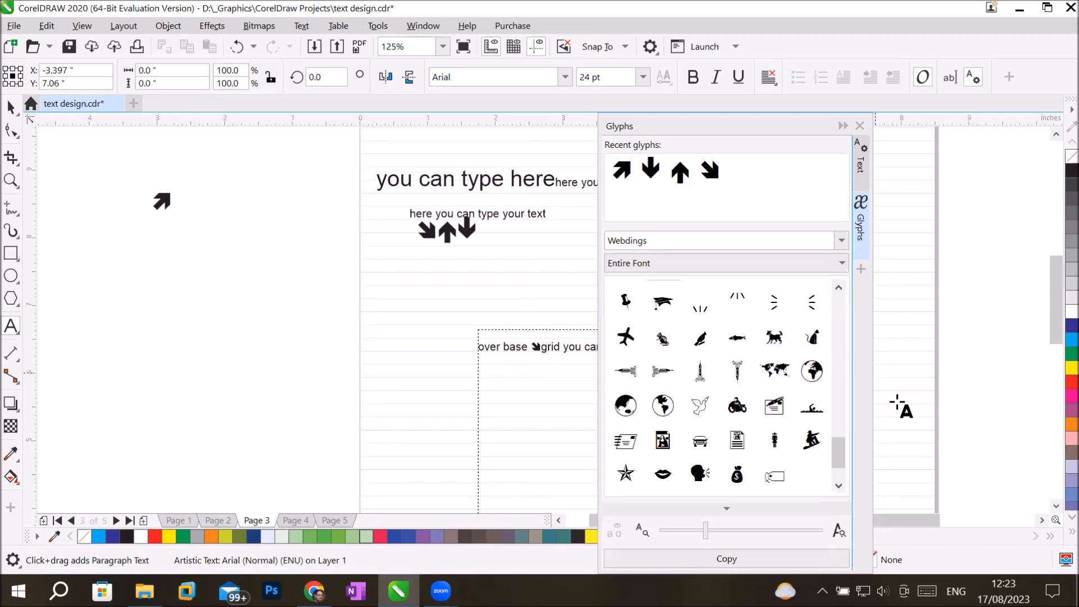
# Insert the Webdings globe, two doves, flying envelope, star, lips, speaking head and money bag glyphs in the new text.
pyautogui.doubleClick(662, 405)
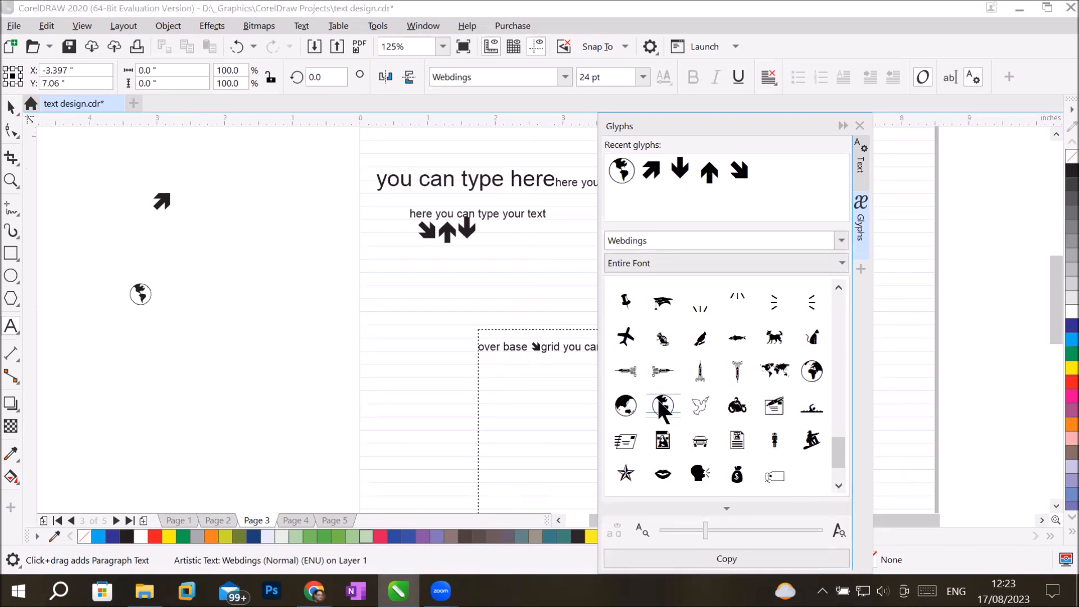
pyautogui.doubleClick(699, 405)
pyautogui.doubleClick(693, 400)
pyautogui.scroll(3, 193, 301)
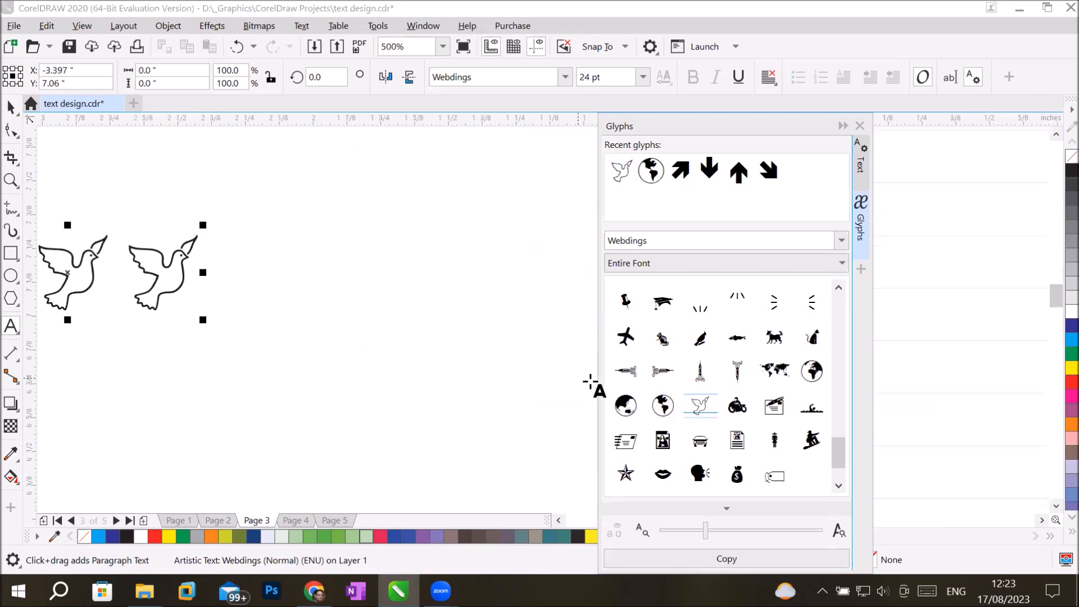
pyautogui.doubleClick(629, 441)
pyautogui.doubleClick(623, 471)
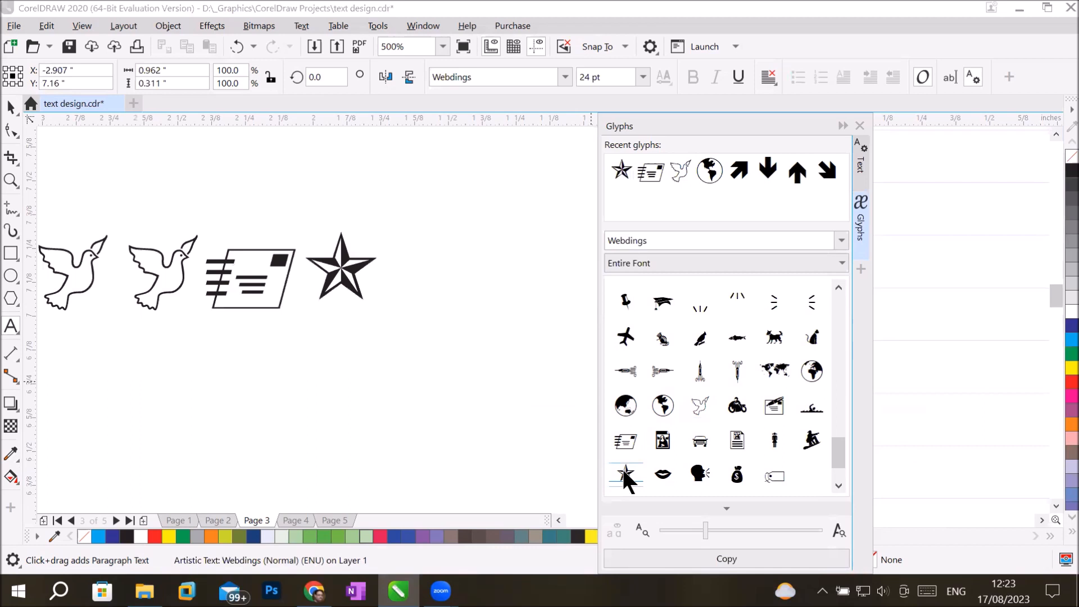
pyautogui.doubleClick(664, 472)
pyautogui.doubleClick(698, 474)
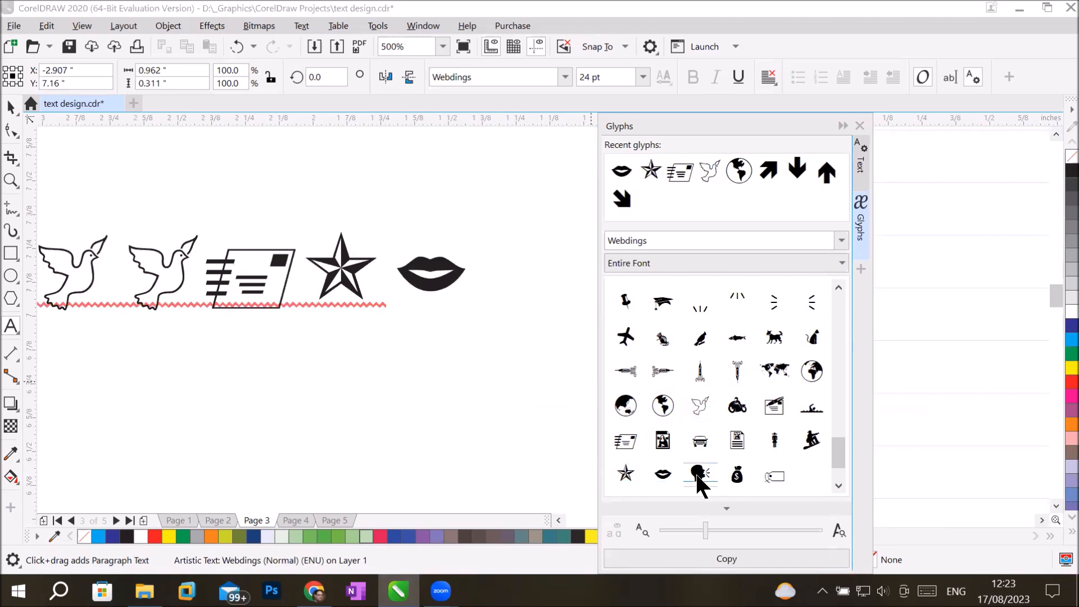
pyautogui.doubleClick(731, 471)
# Start a second glyph row just below the first and insert the motorcycle, standing man, golfer and alien head glyphs.
pyautogui.click(114, 395)
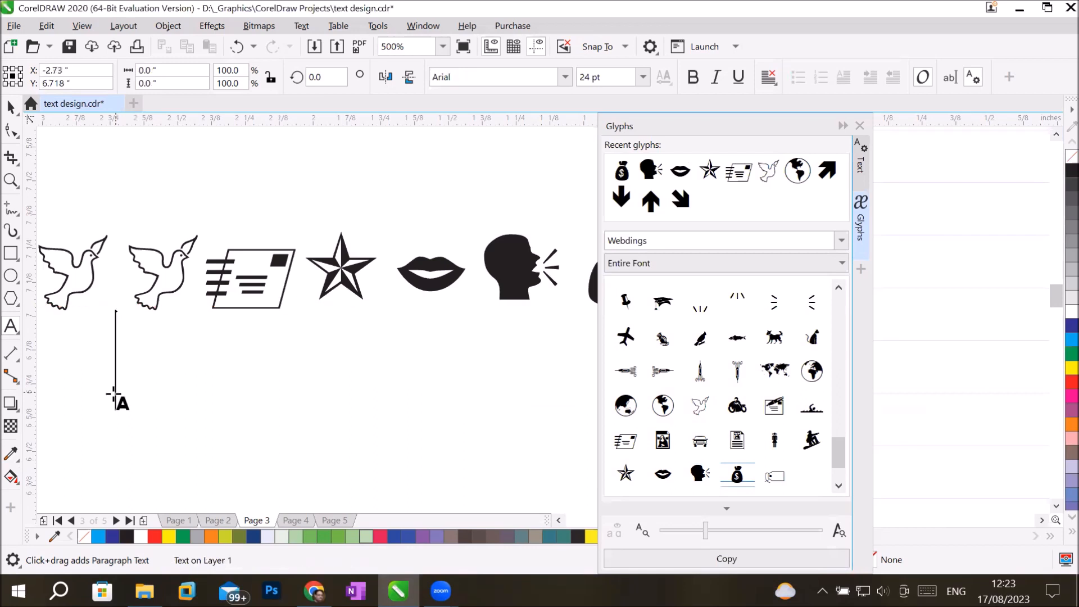
pyautogui.doubleClick(737, 406)
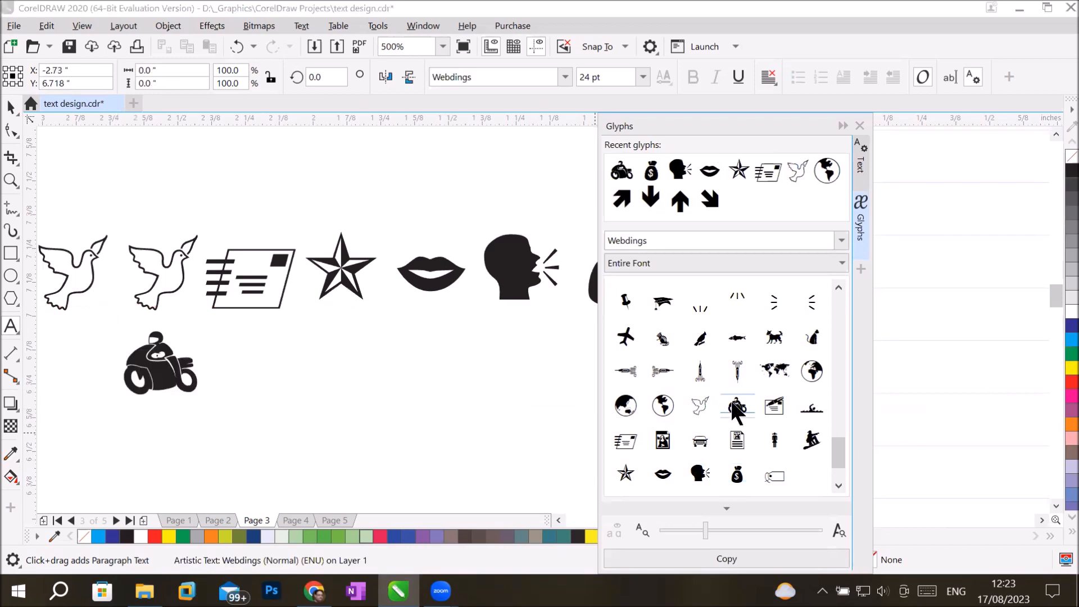
pyautogui.moveTo(836, 451); pyautogui.dragTo(813, 471)
pyautogui.doubleClick(778, 474)
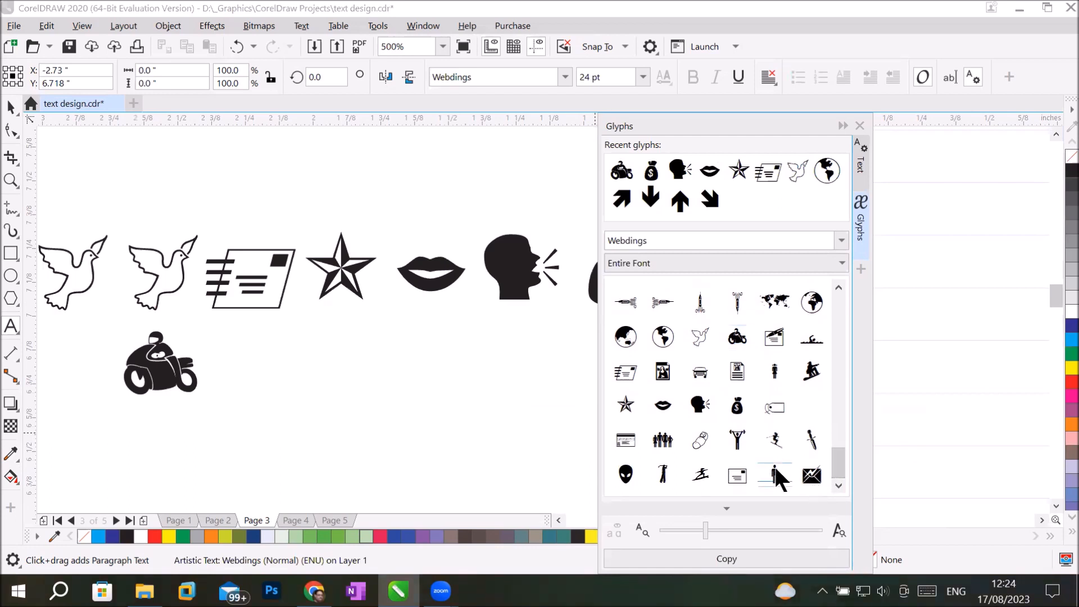
pyautogui.doubleClick(662, 475)
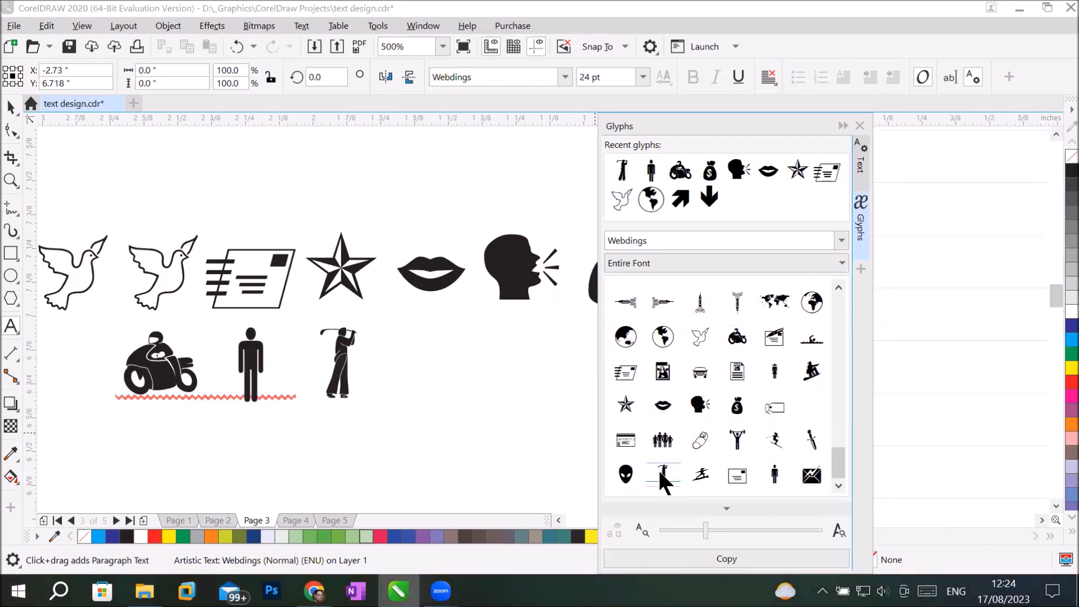
pyautogui.doubleClick(625, 475)
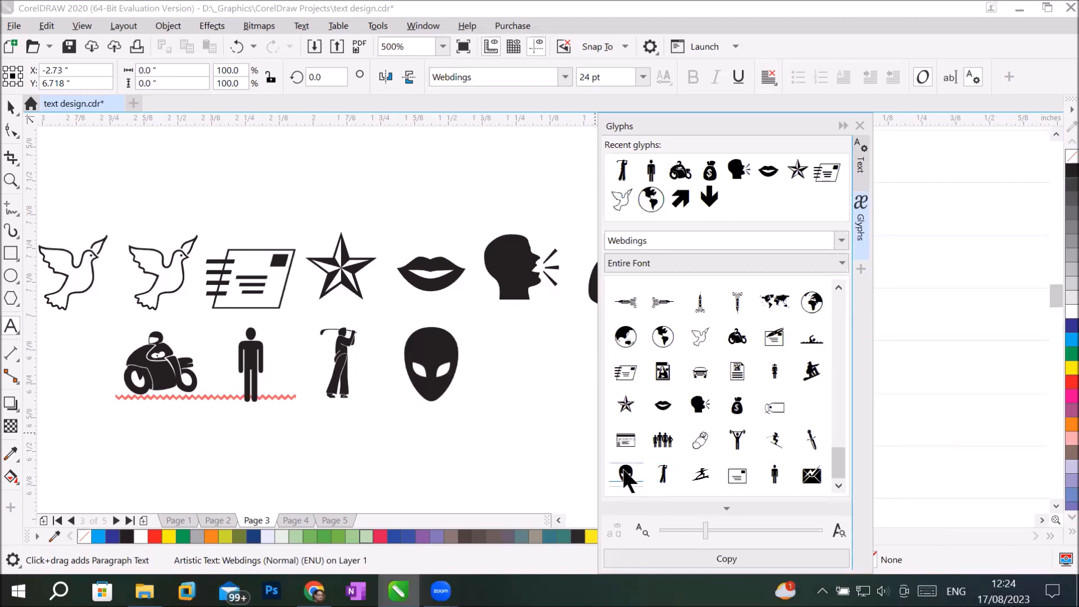
# Insert a separate dove glyph from the recent glyphs as its own artistic text above the two glyph rows.
pyautogui.click(284, 165)
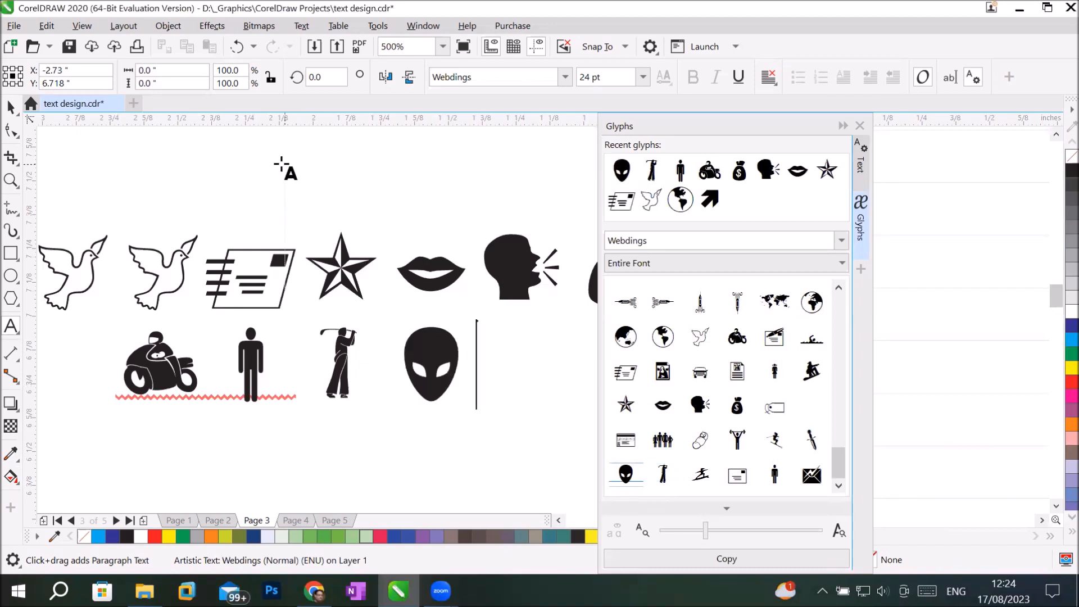
pyautogui.doubleClick(644, 201)
pyautogui.scroll(-2, 315, 163)
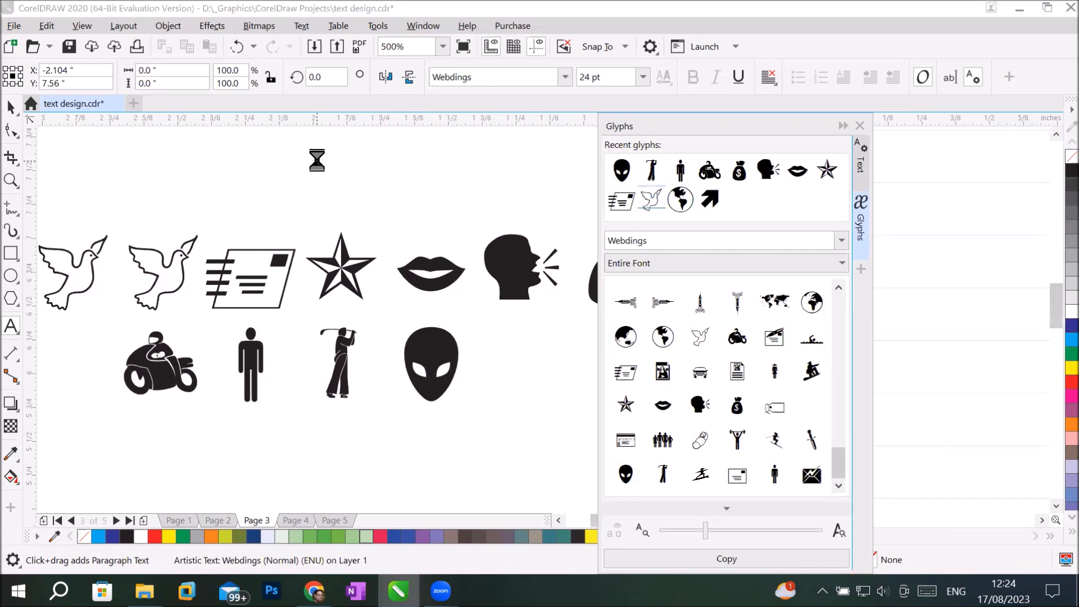
# Draw a circle about 1.33 inches across below the glyph rows and centre the separate dove in it, enlarged to about 0.82 by 0.89 inches.
pyautogui.click(11, 276)
pyautogui.moveTo(227, 308); pyautogui.dragTo(410, 480)
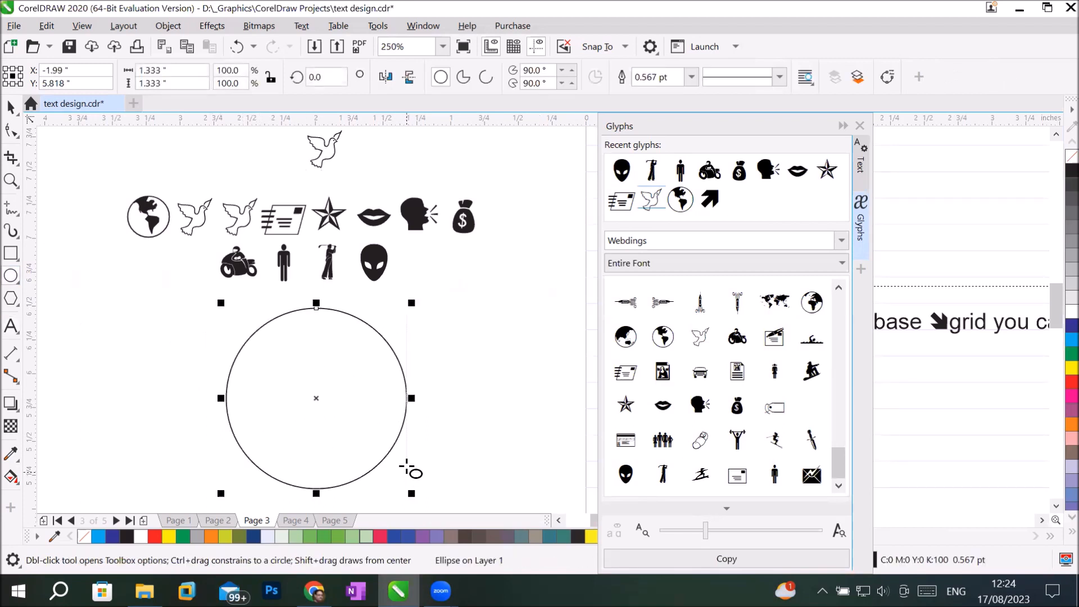
pyautogui.click(11, 106)
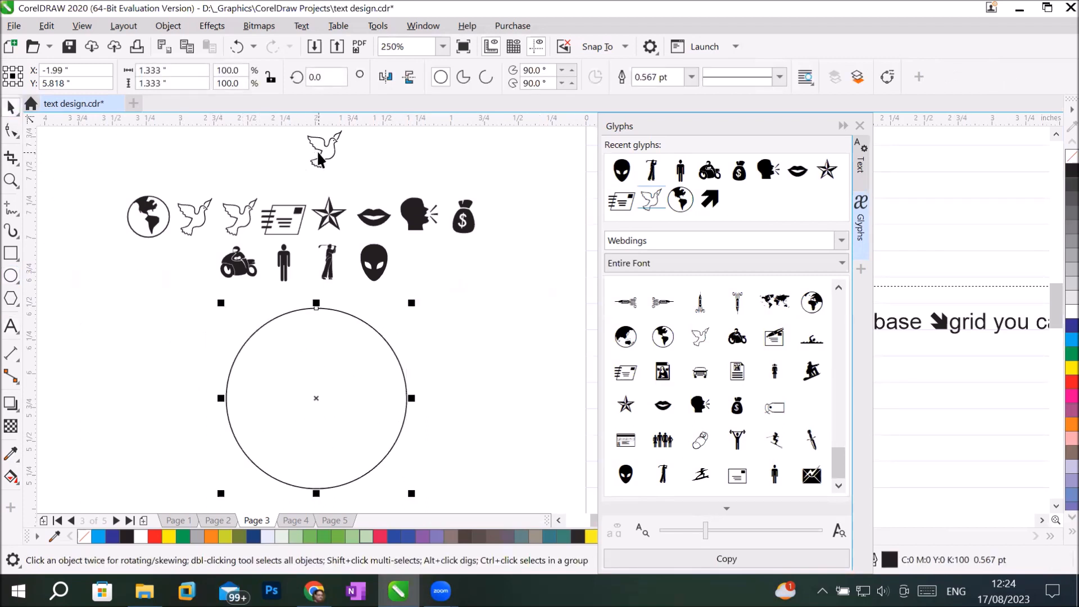
pyautogui.click(319, 159)
pyautogui.moveTo(319, 159); pyautogui.dragTo(390, 464)
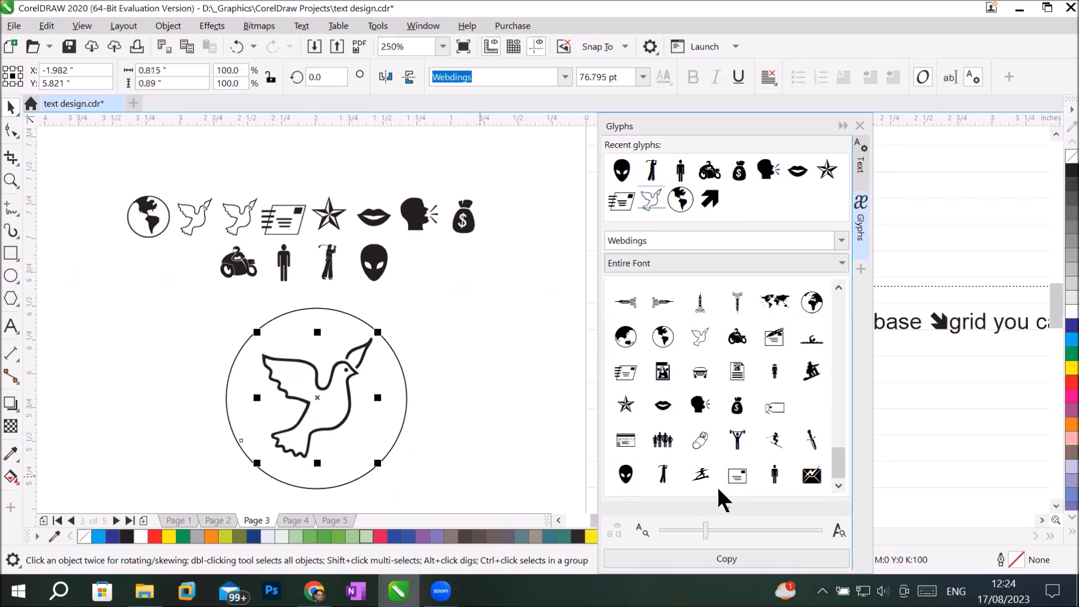
# Give the dove glyph inside the circle a red fill and a blue outline.
pyautogui.click(1066, 382)
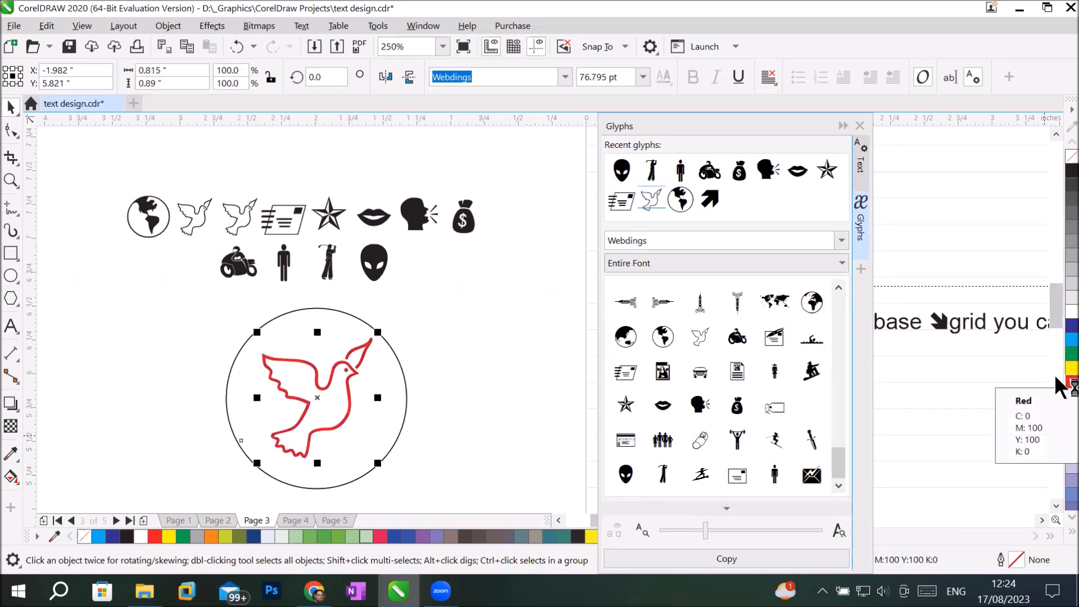
pyautogui.rightClick(1071, 326)
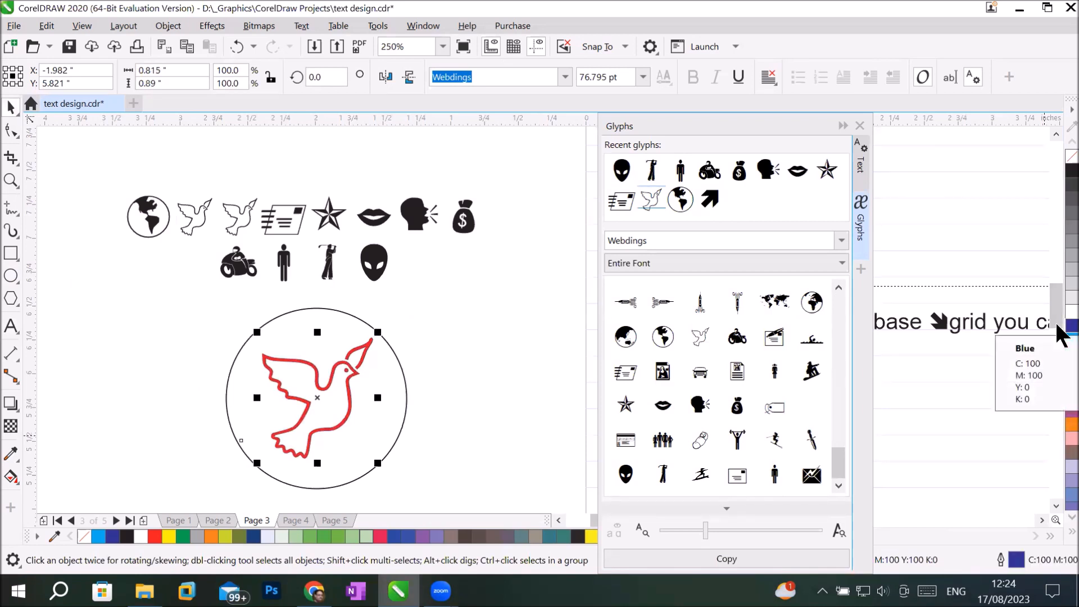
# Fill the enclosed body of the dove with green using Smart Fill.
pyautogui.click(11, 485)
pyautogui.click(11, 485)
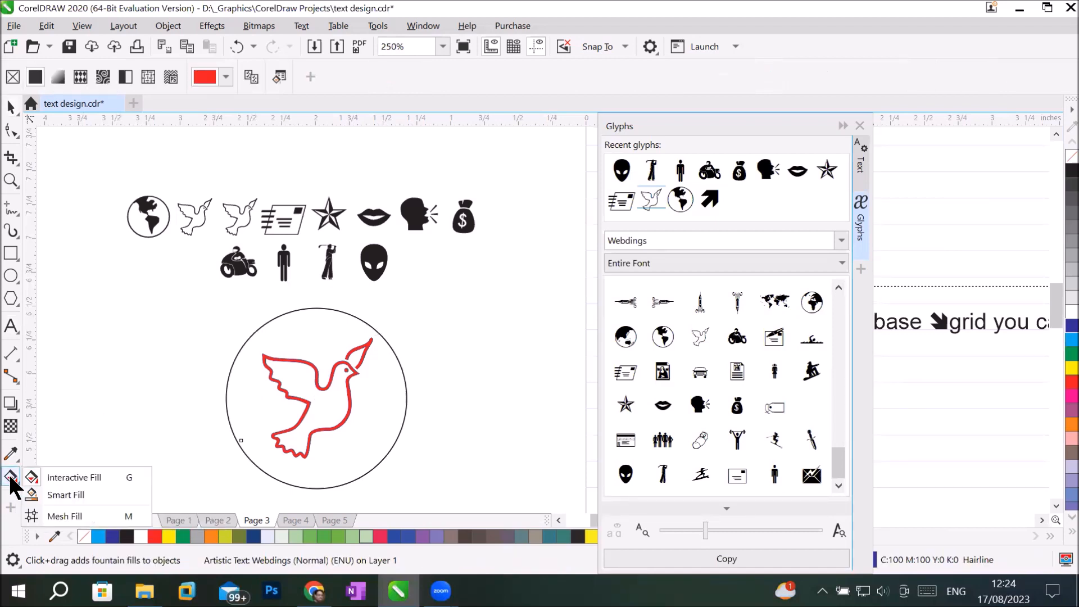
pyautogui.click(63, 494)
pyautogui.click(331, 409)
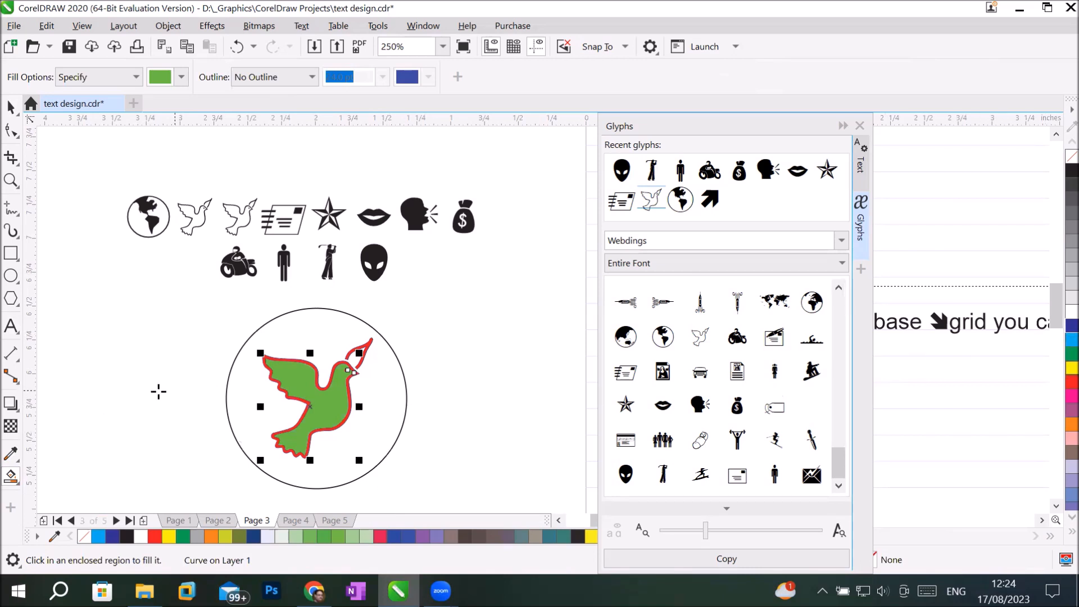
# Set the Smart Fill colour to dark yellow (C20 M12 Y100 K0) and fill the circle area around the dove.
pyautogui.click(174, 72)
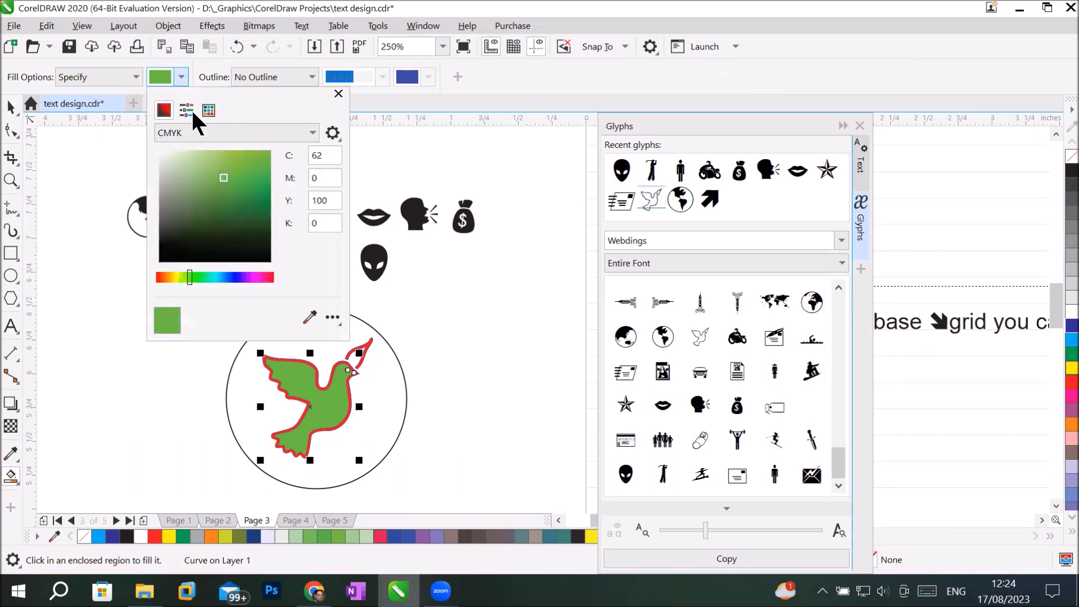
pyautogui.click(174, 277)
pyautogui.click(246, 168)
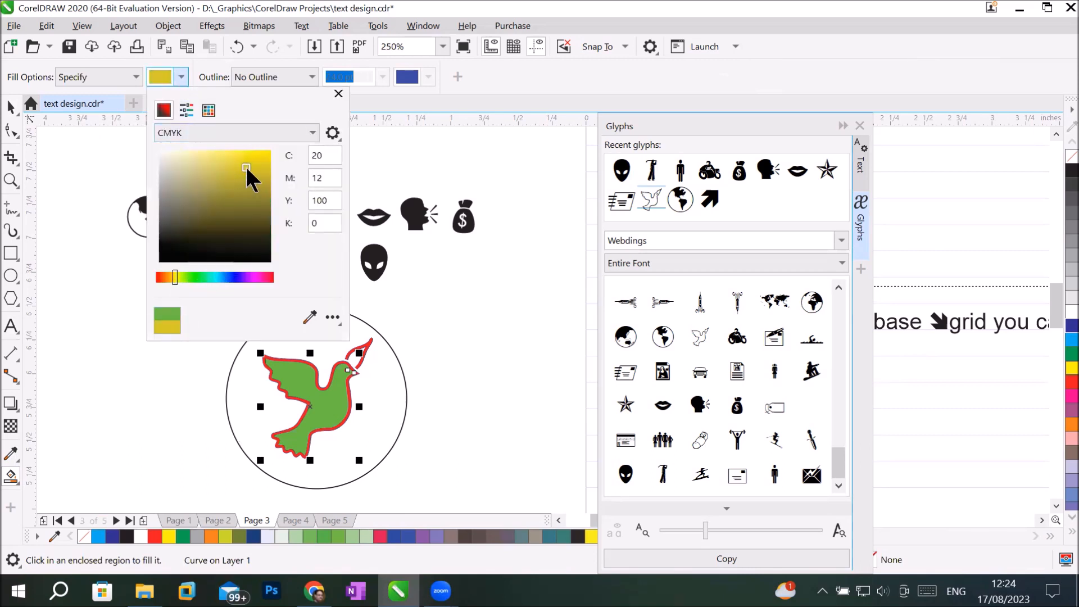
pyautogui.click(397, 399)
pyautogui.click(383, 397)
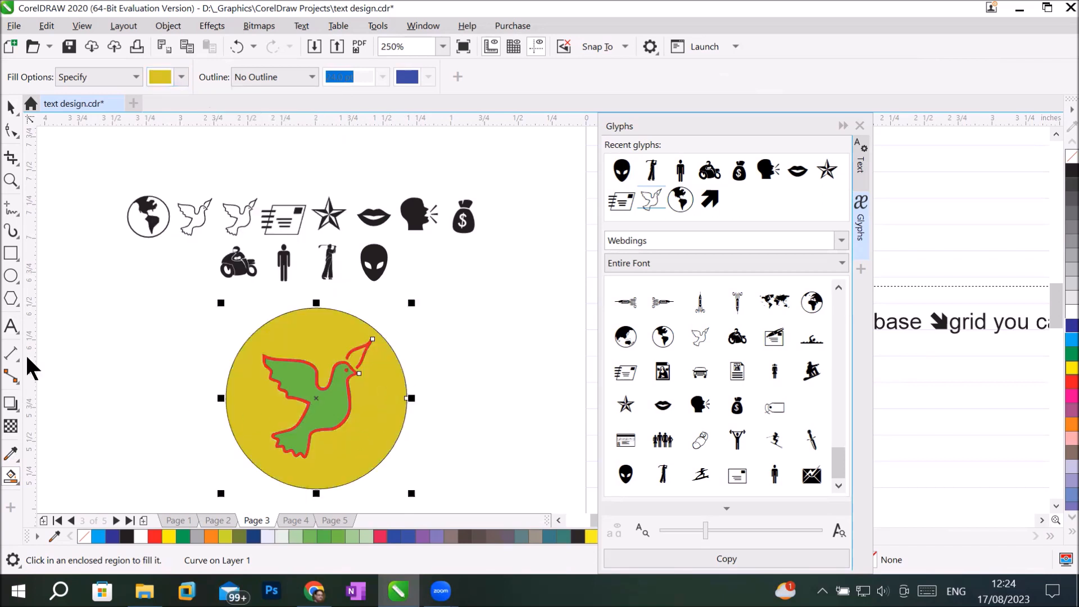
# Draw a six-sided polygon about 0.74 by 0.86 inches in the empty area to the left of the yellow circle.
pyautogui.click(558, 520)
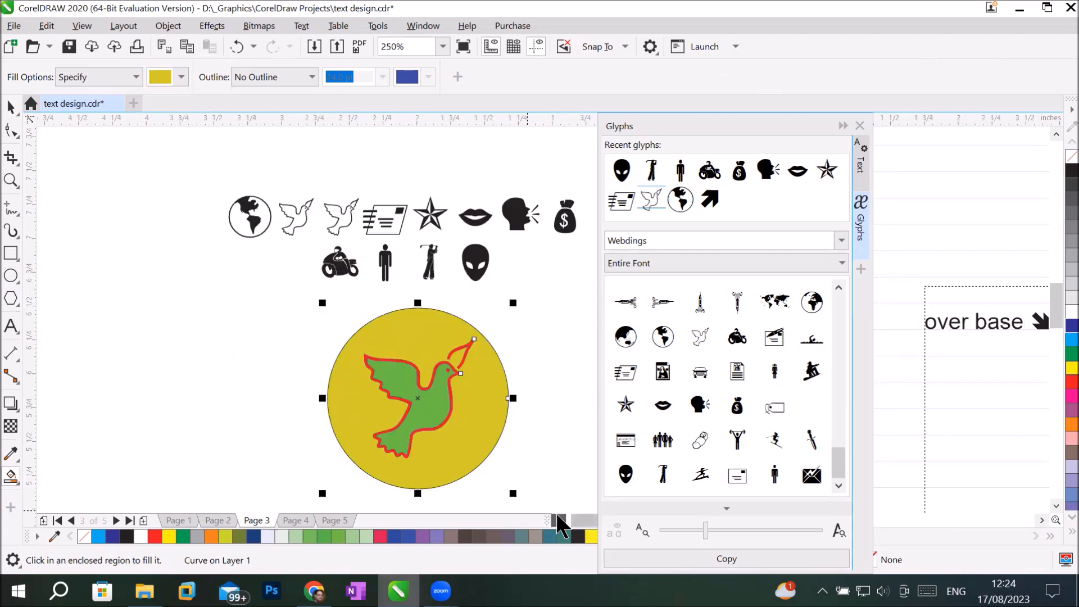
pyautogui.click(558, 519)
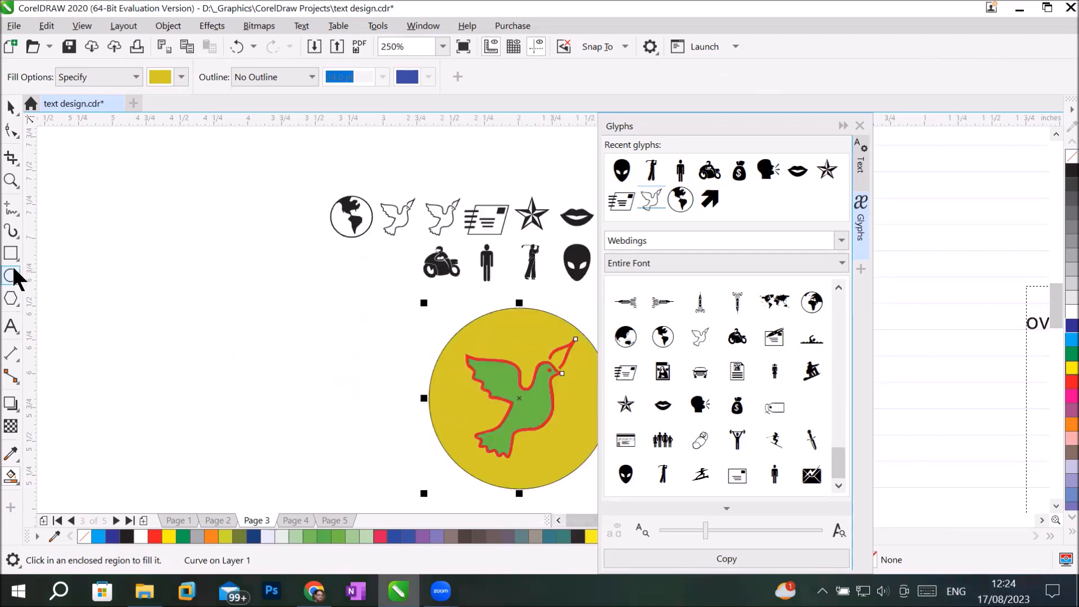
pyautogui.click(12, 300)
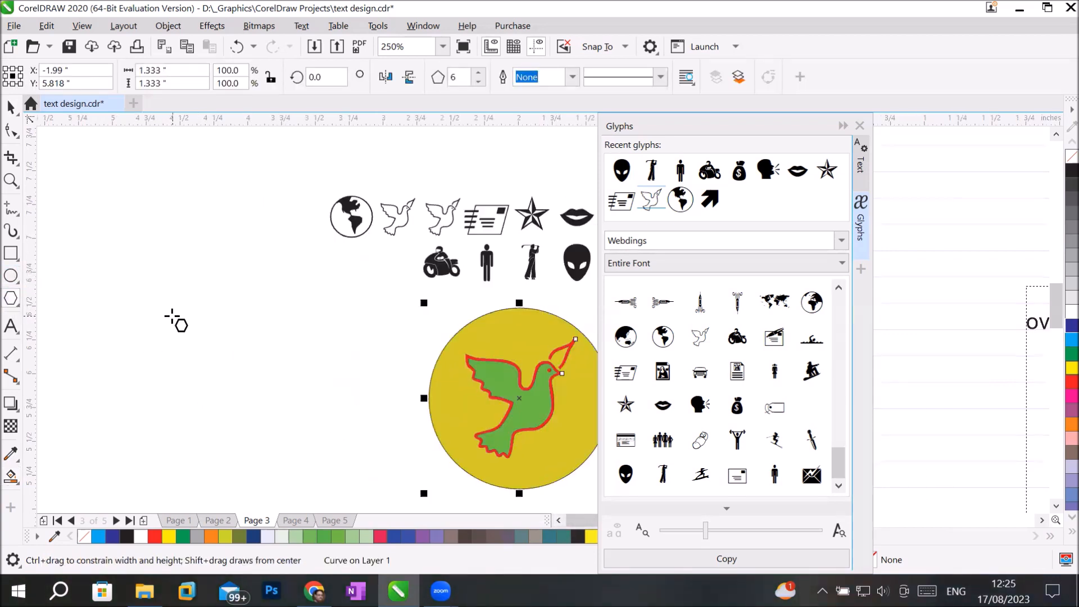
pyautogui.moveTo(141, 309); pyautogui.dragTo(254, 429)
pyautogui.click(11, 107)
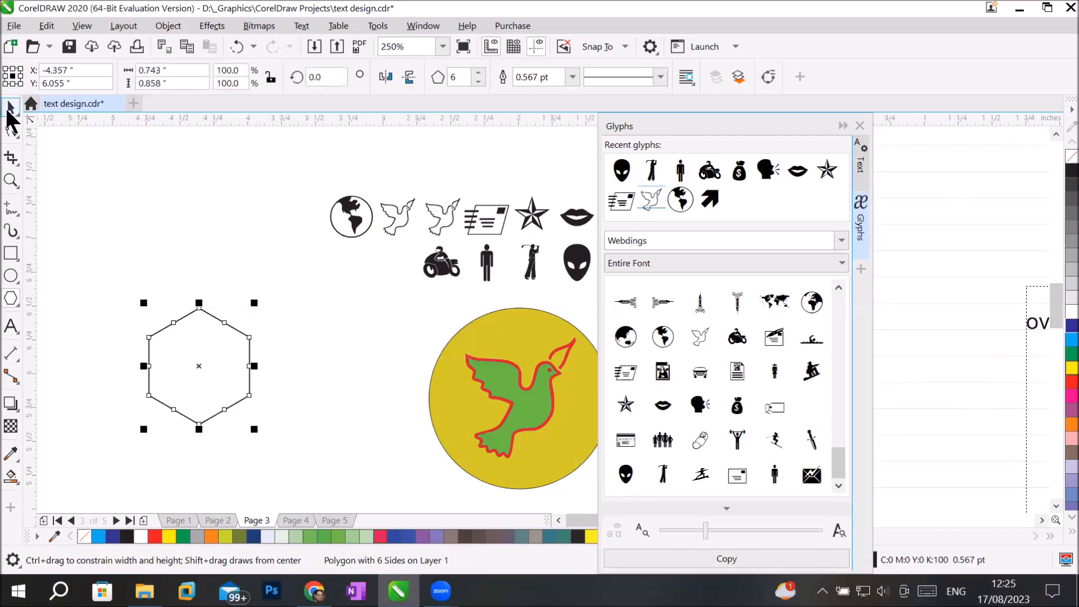
# Insert two Webdings golfer glyphs as artistic text inside the hexagon and enlarge them to about 28.7 pt.
pyautogui.click(535, 255)
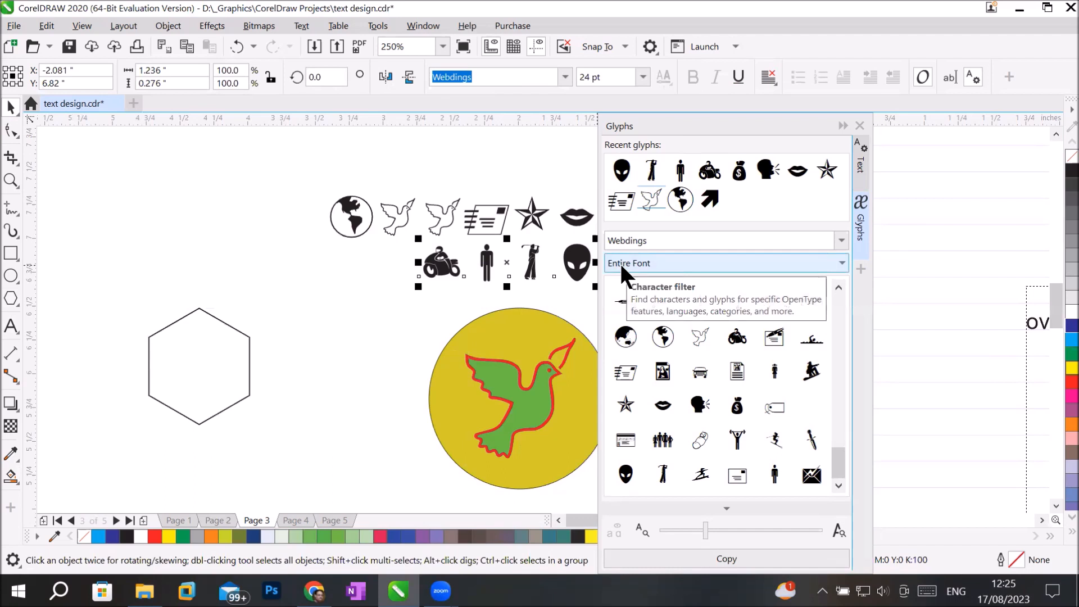
pyautogui.click(11, 326)
pyautogui.click(180, 364)
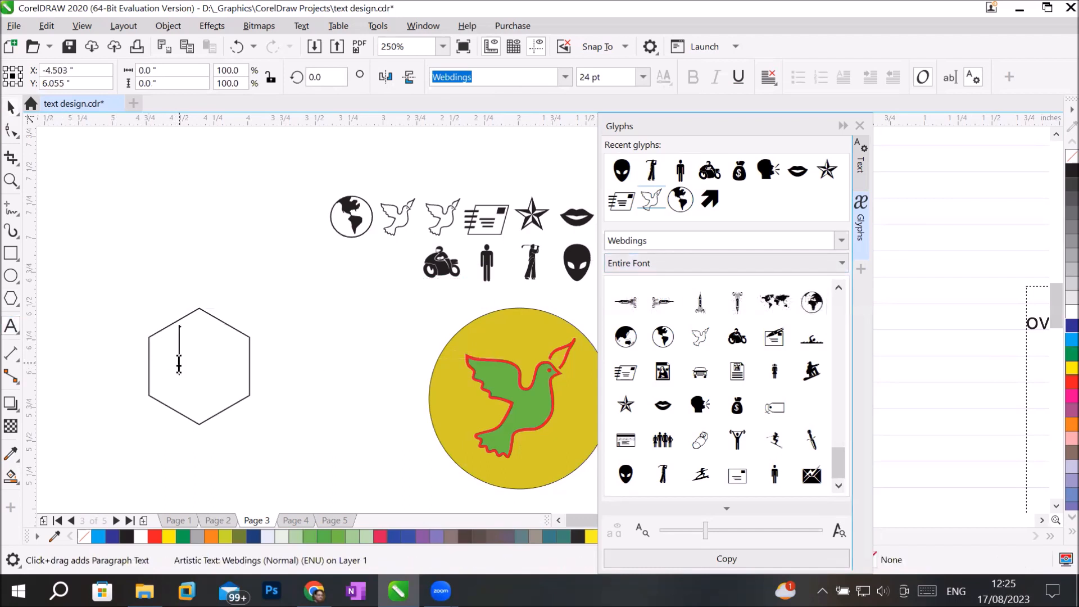
pyautogui.doubleClick(663, 477)
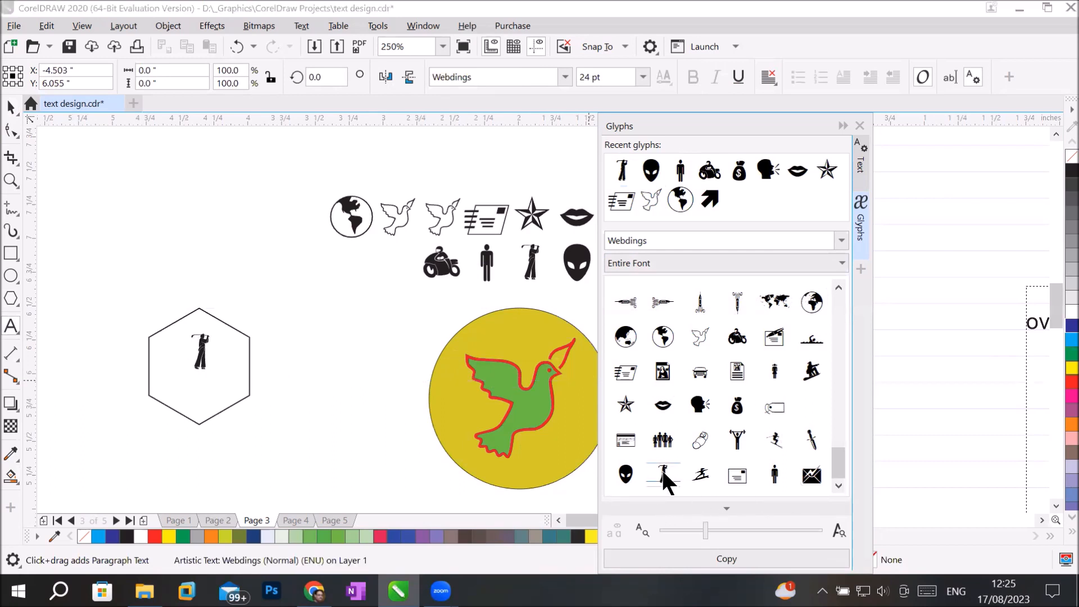
pyautogui.doubleClick(663, 477)
pyautogui.click(14, 105)
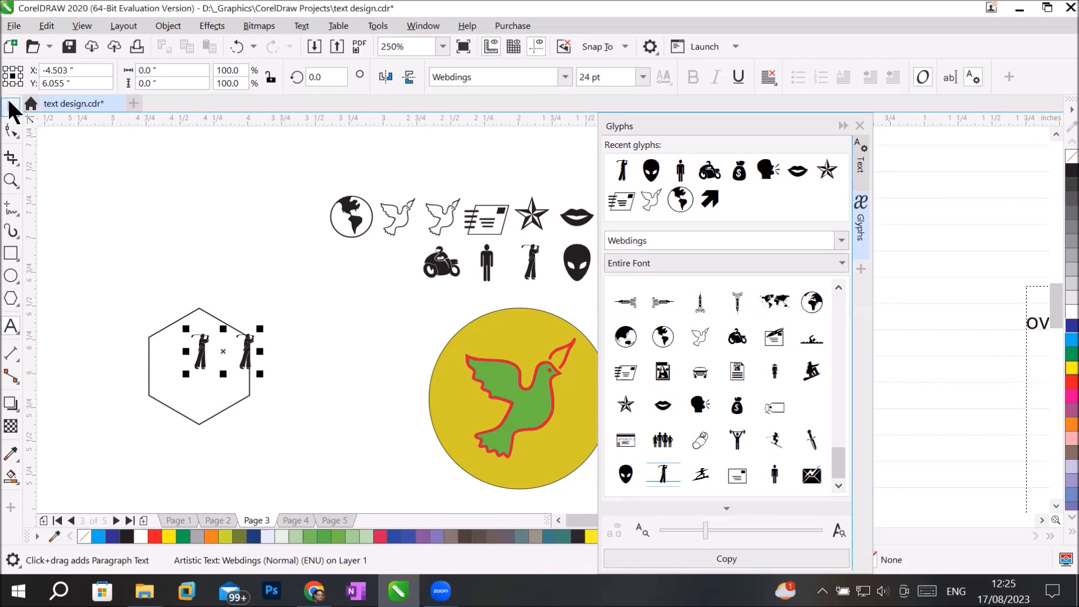
pyautogui.moveTo(198, 364); pyautogui.dragTo(167, 371)
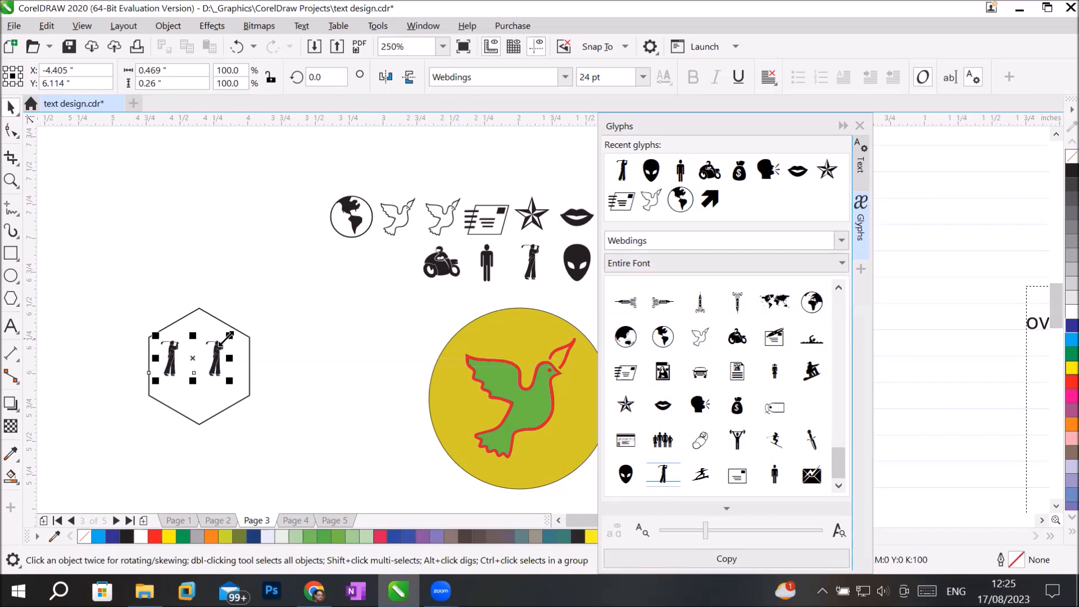
pyautogui.moveTo(273, 327)
pyautogui.mouseDown()
pyautogui.moveTo(282, 320)
pyautogui.moveTo(261, 342)
pyautogui.mouseUp()
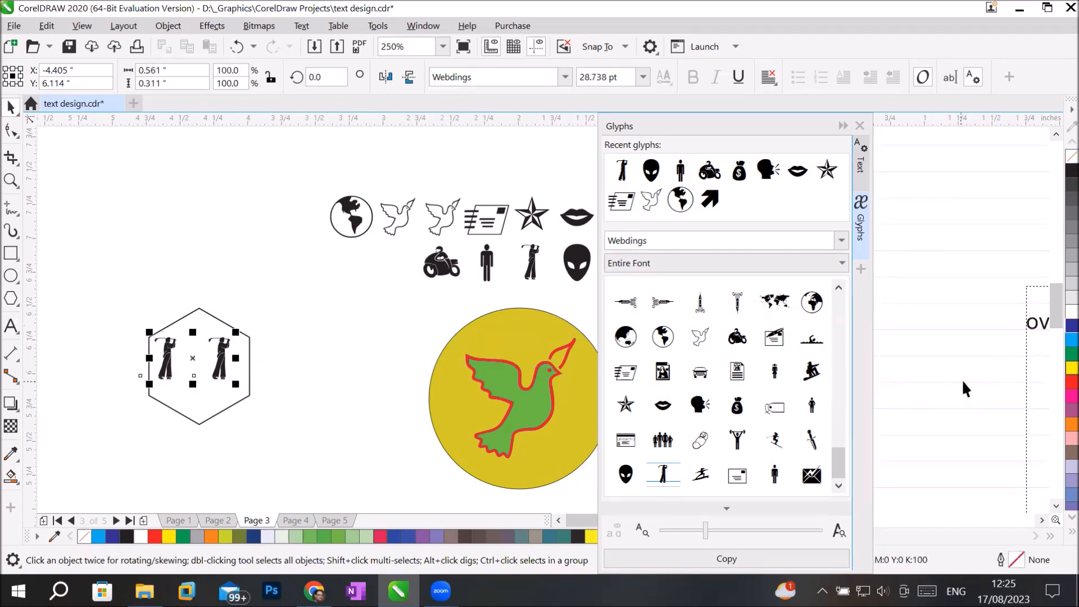
# Give the two golfer glyphs a red fill and a light blue outline.
pyautogui.click(1059, 376)
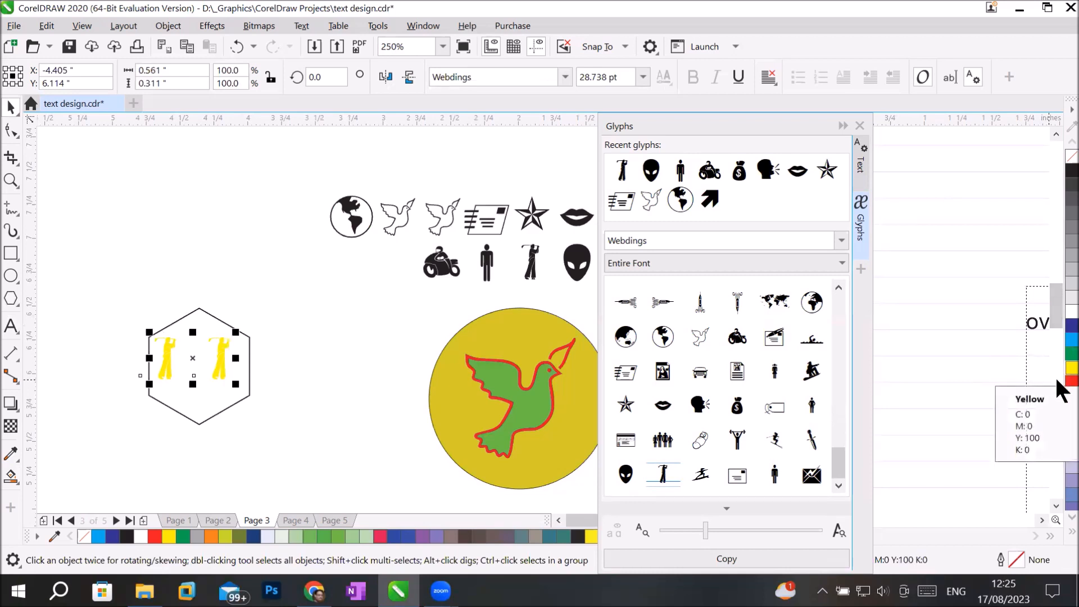
pyautogui.click(1059, 381)
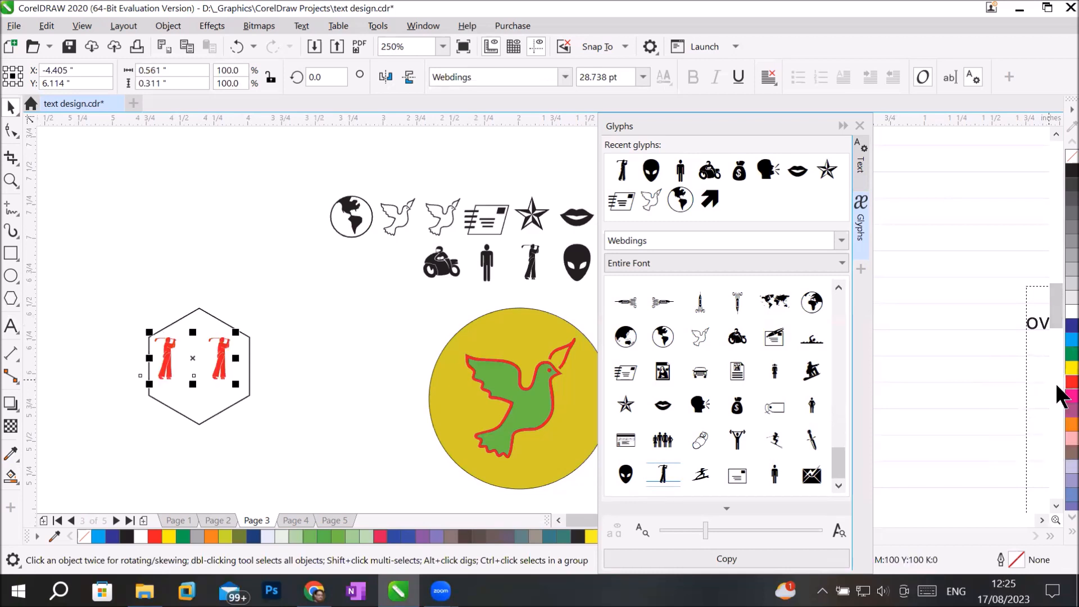
pyautogui.rightClick(1066, 340)
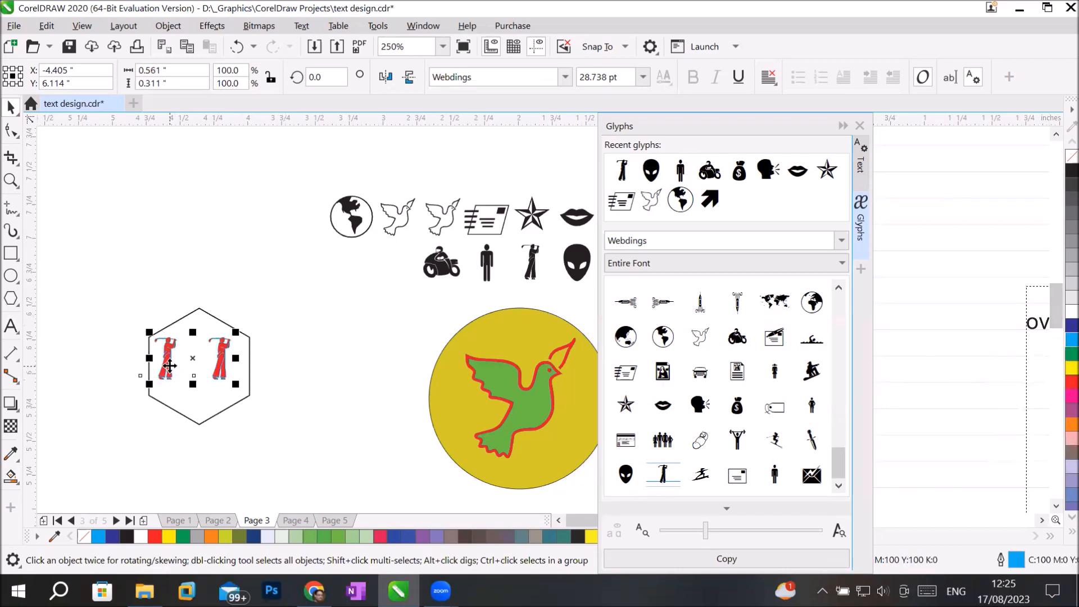
# Fill the hexagon behind the golfers with dark blue.
pyautogui.scroll(5, 169, 366)
pyautogui.scroll(-3, 170, 366)
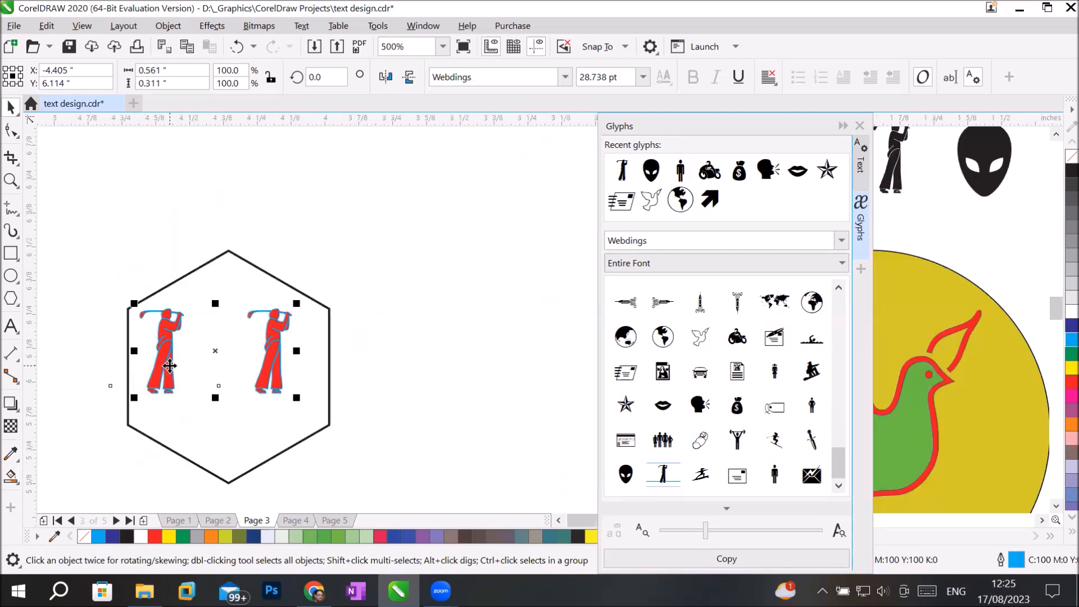
pyautogui.click(222, 256)
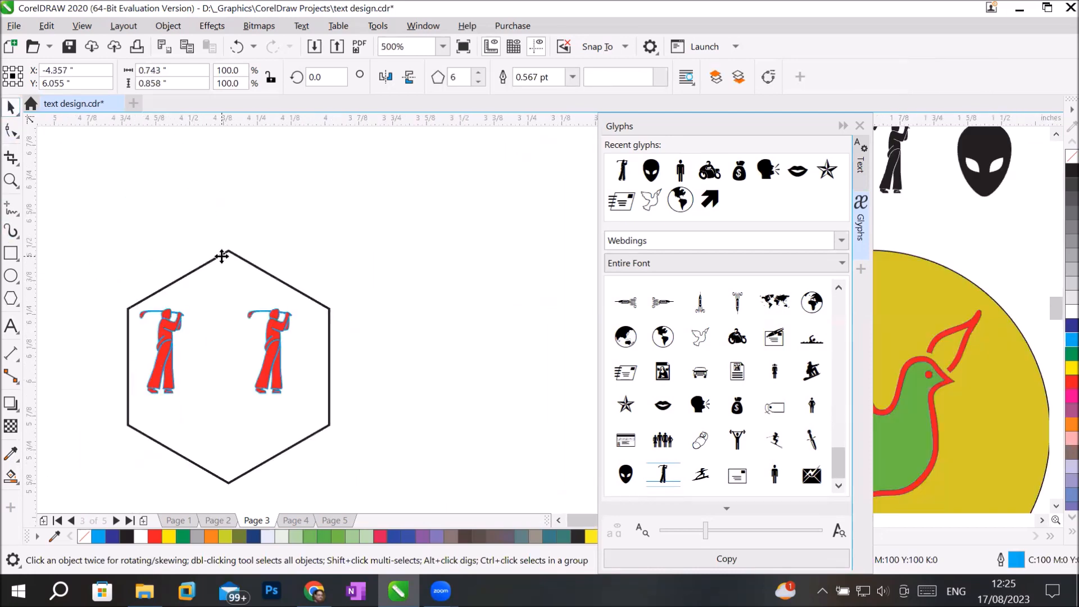
pyautogui.click(1071, 324)
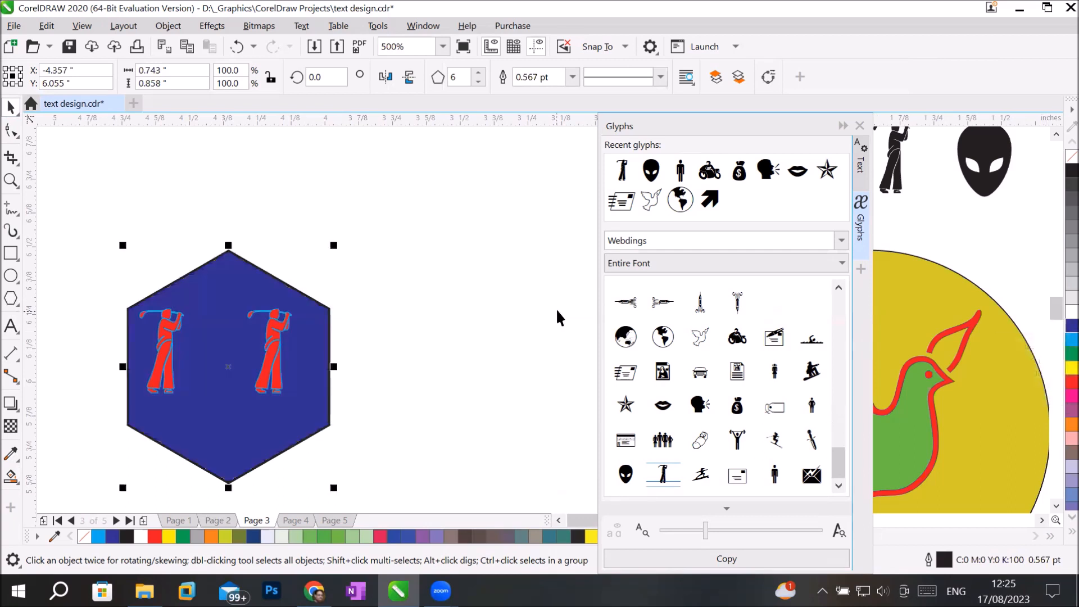
pyautogui.click(574, 313)
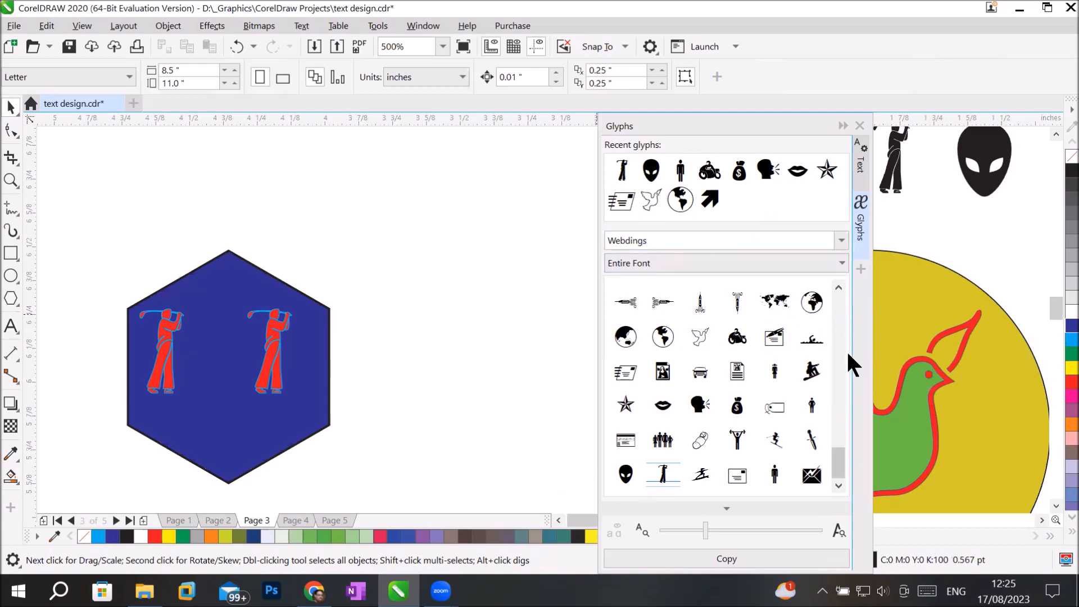
# Insert the Webdings glyph of three networked computers as artistic text in the empty area above the hexagon.
pyautogui.moveTo(838, 463); pyautogui.dragTo(838, 397)
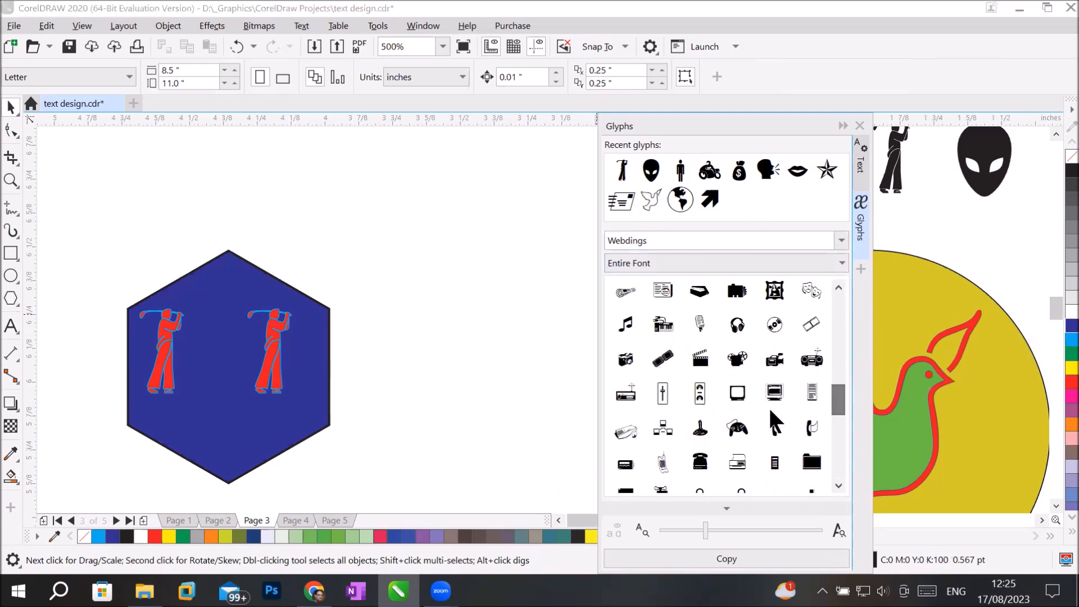
pyautogui.click(11, 326)
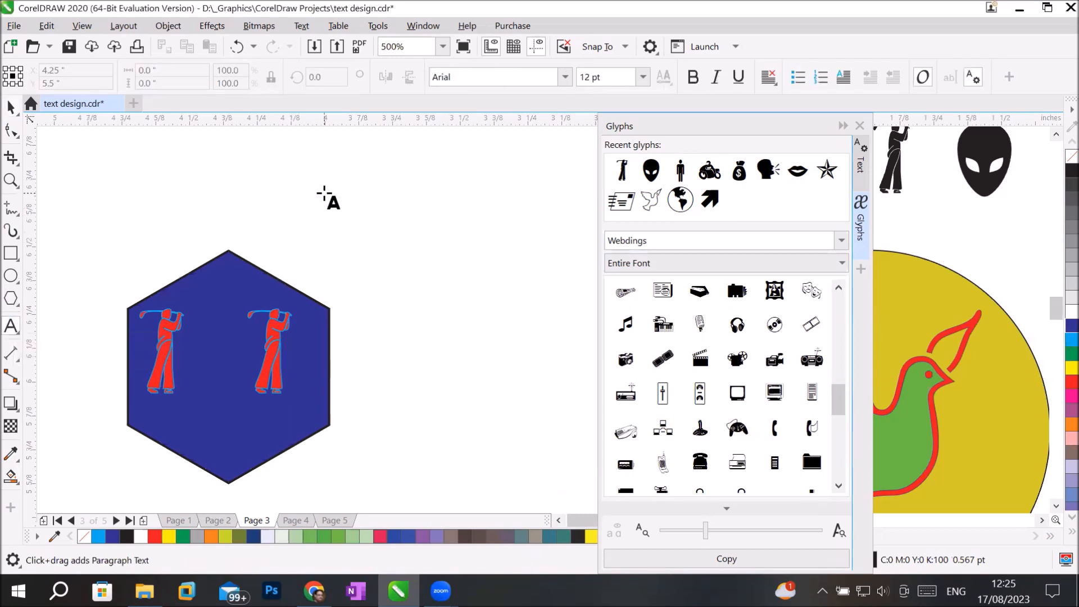
pyautogui.click(324, 198)
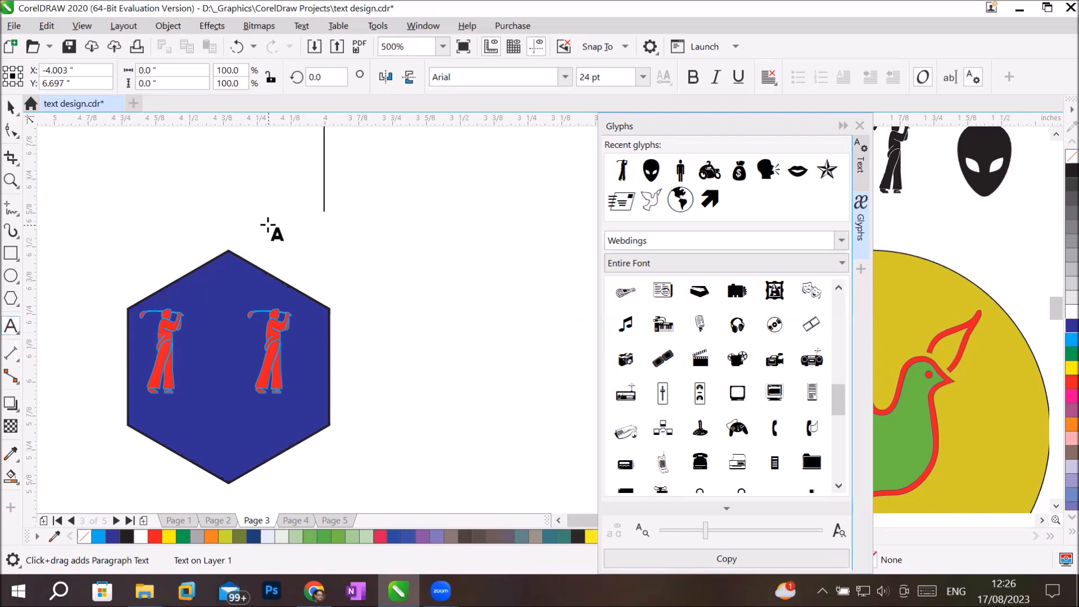
pyautogui.doubleClick(664, 429)
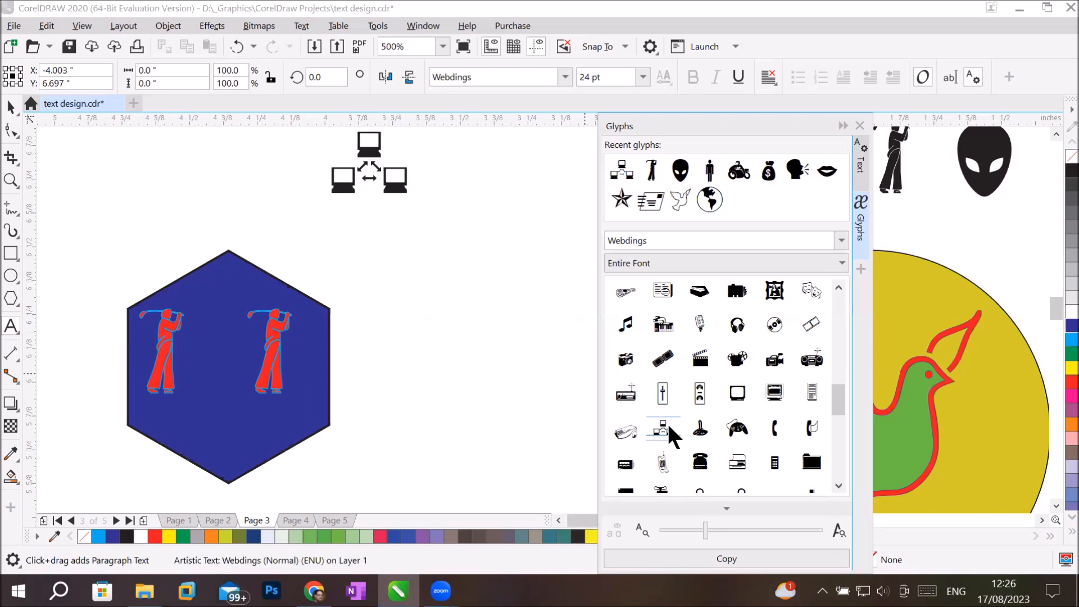
# Enlarge the networked computers glyph to about 0.8 by 0.65 inches and move it to the right of the hexagon.
pyautogui.click(8, 106)
pyautogui.moveTo(414, 206); pyautogui.dragTo(496, 253)
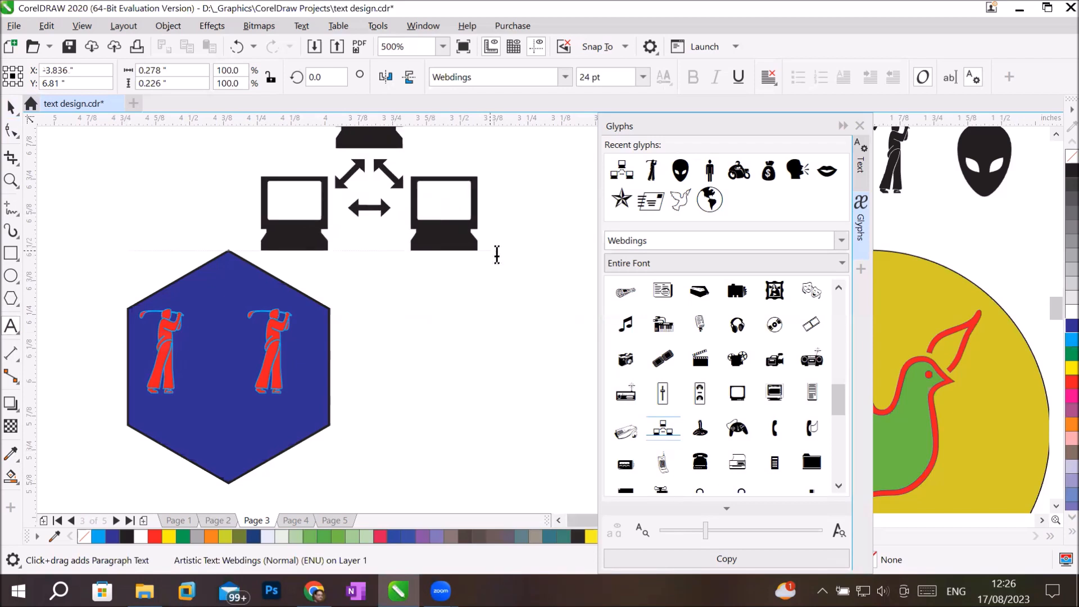
pyautogui.click(11, 106)
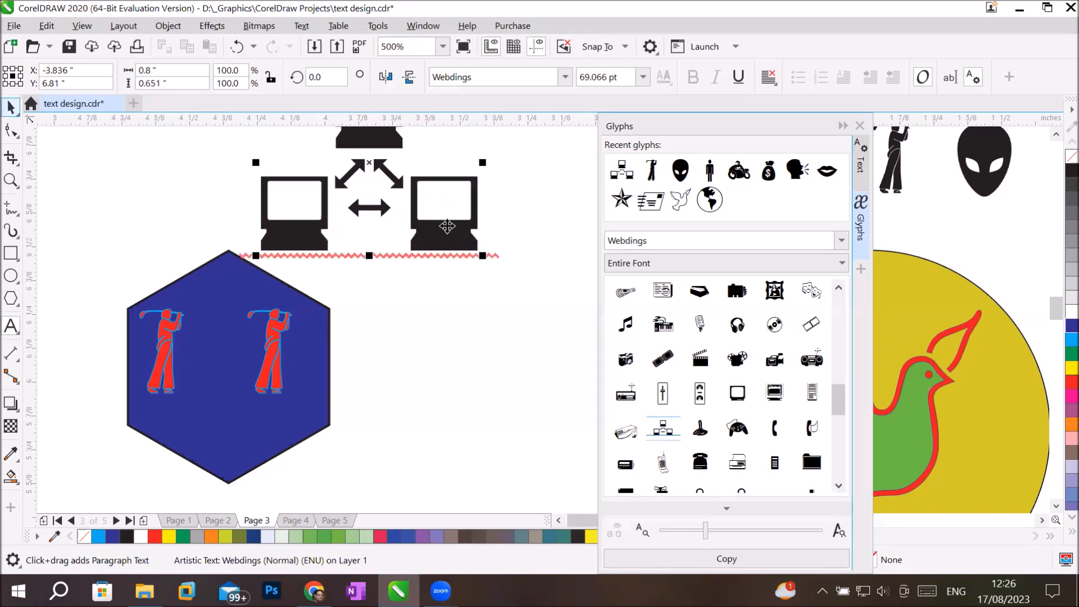
pyautogui.moveTo(439, 227); pyautogui.dragTo(527, 329)
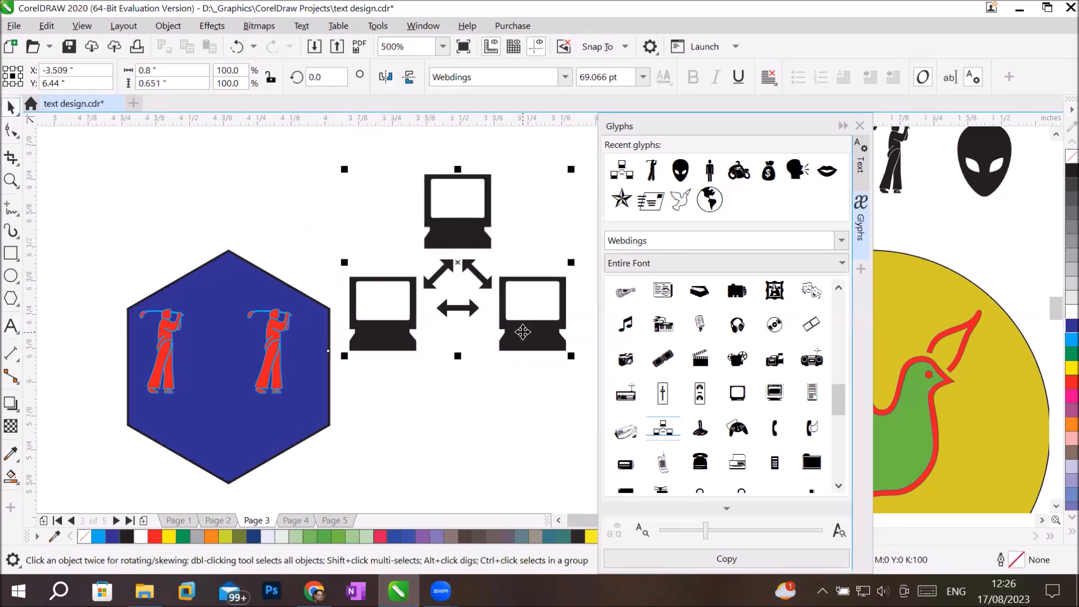
# Colour the networked computers glyph dark blue and fill its three screens with dark yellow using Smart Fill.
pyautogui.click(1060, 327)
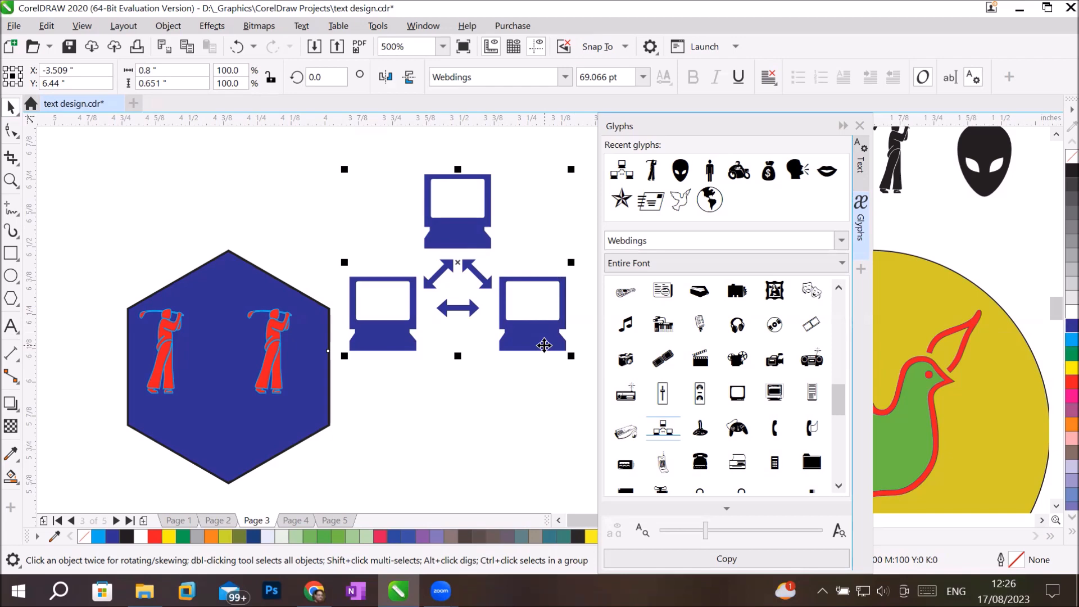
pyautogui.click(10, 476)
pyautogui.click(460, 199)
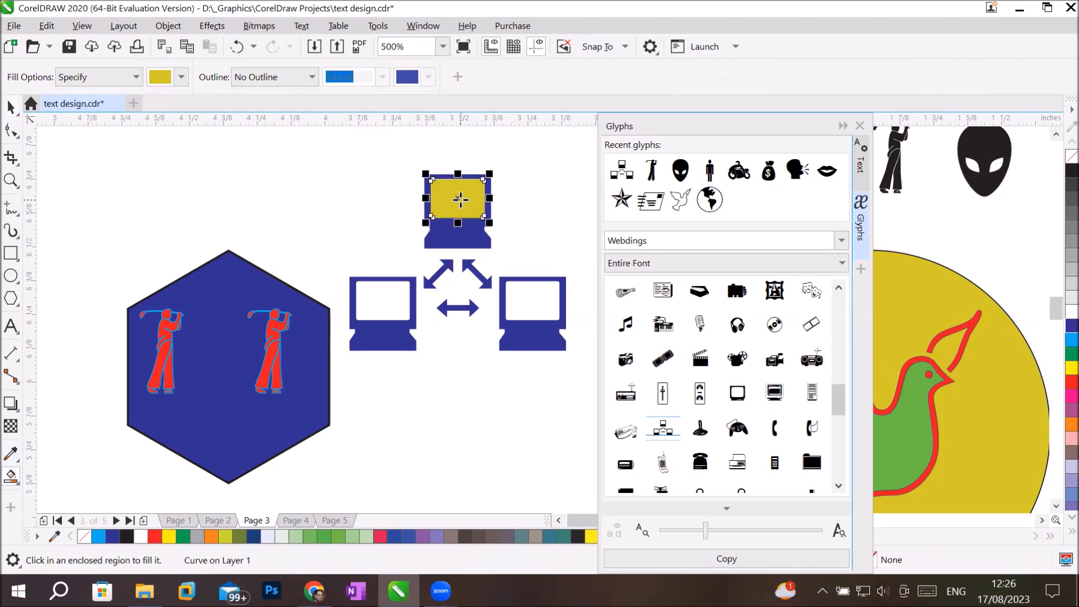
pyautogui.click(380, 298)
pyautogui.click(532, 300)
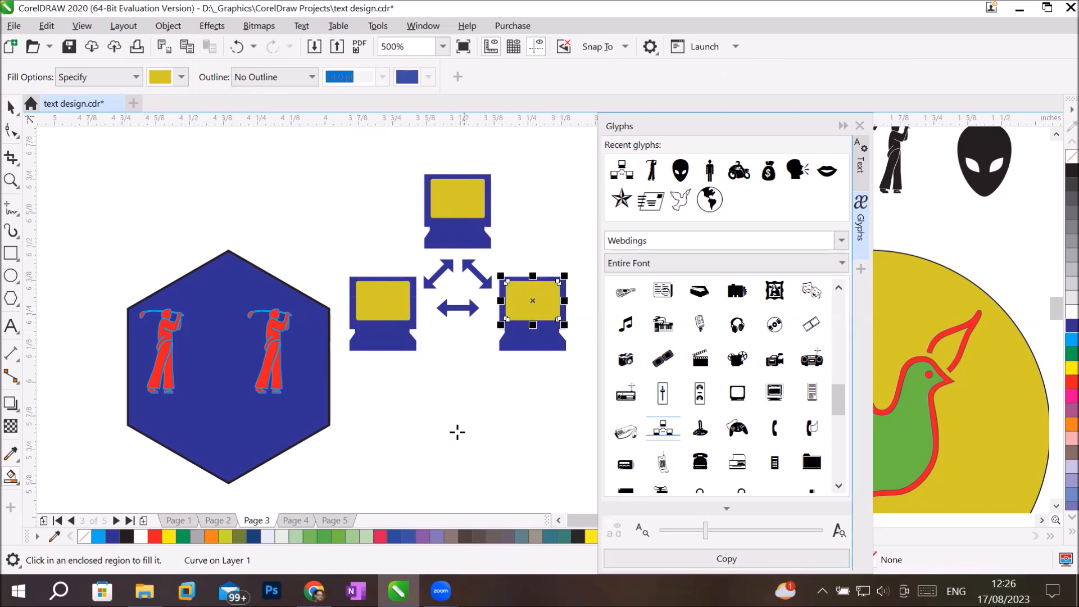
# Close the Glyphs docker and reopen it.
pyautogui.scroll(-2, 402, 429)
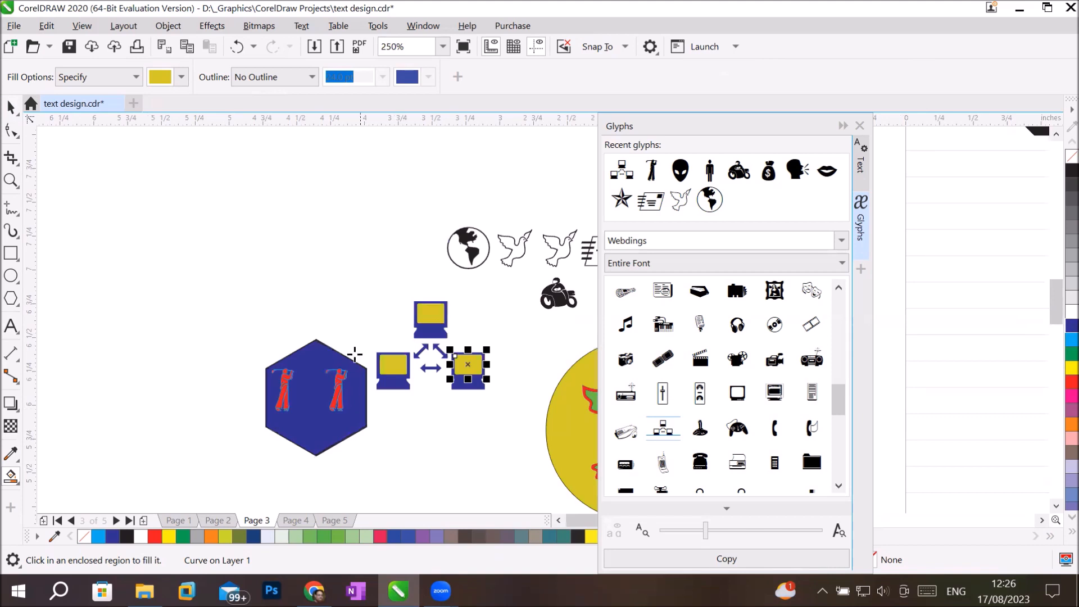
pyautogui.click(302, 28)
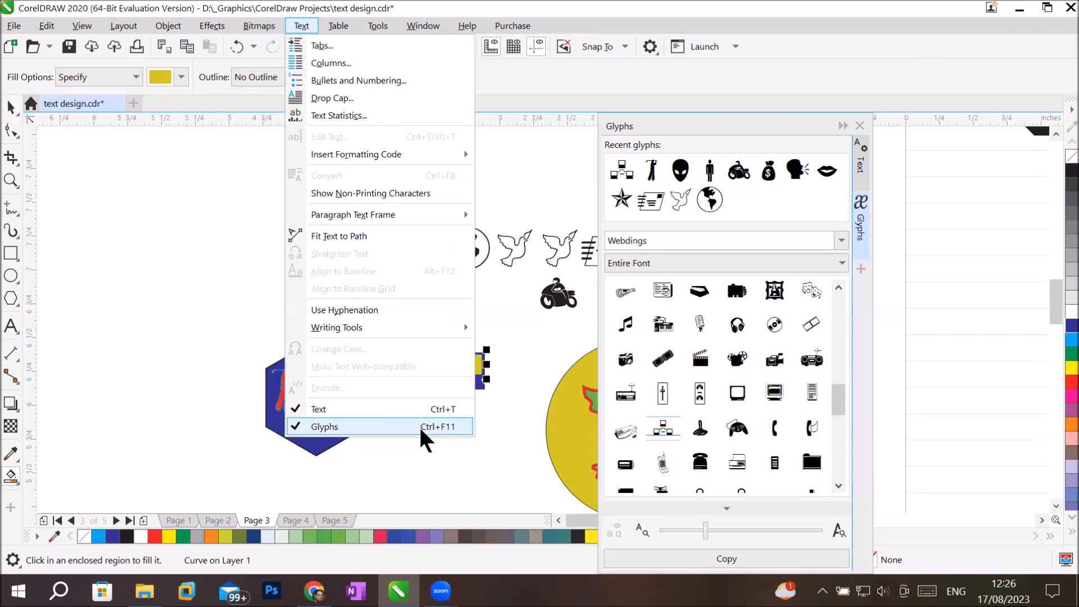
pyautogui.click(862, 126)
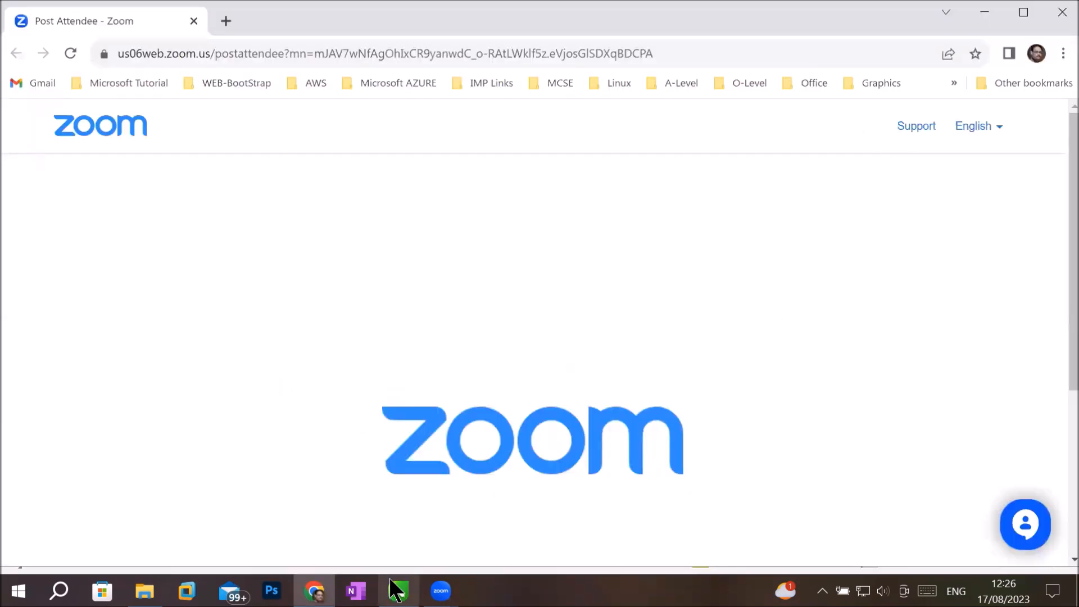
pyautogui.click(398, 590)
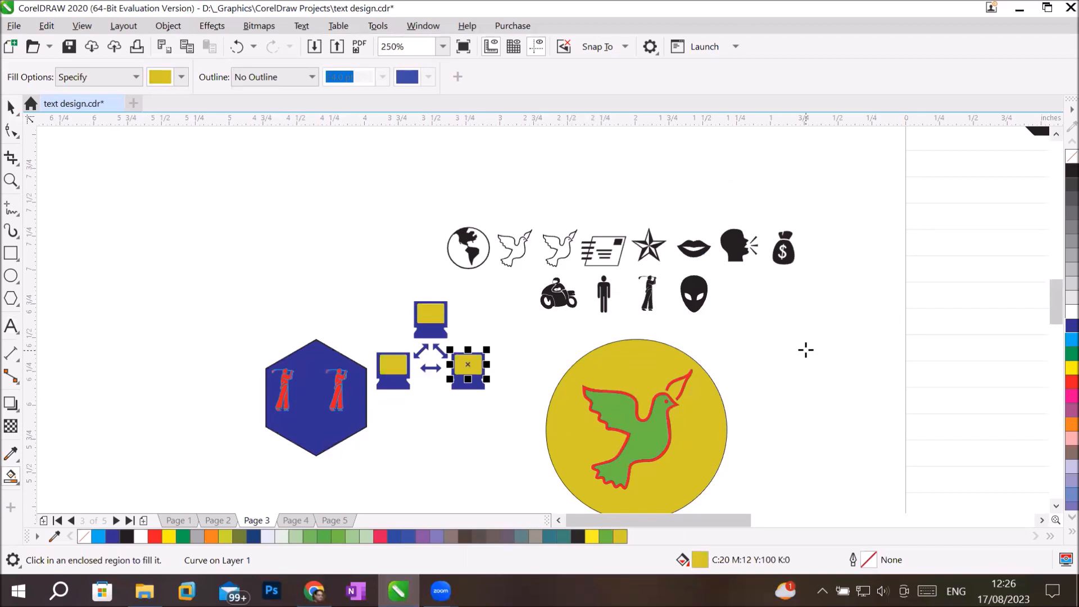
pyautogui.hotkey('ctrl', 'F11')
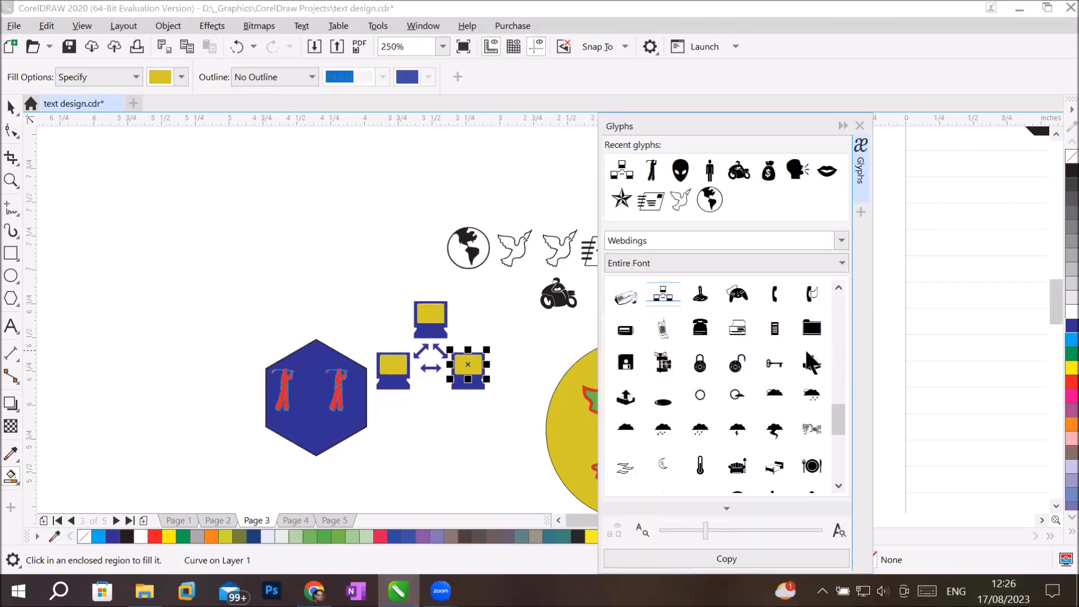
# Browse the glyph font choices around Webdings and Wingdings and enlarge the font previews.
pyautogui.click(842, 240)
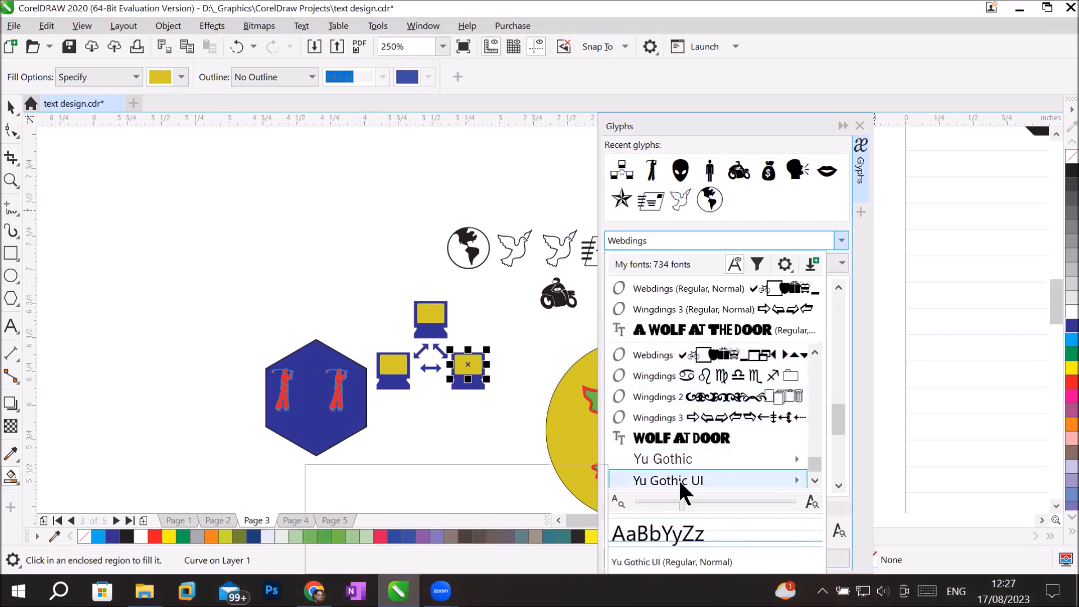
pyautogui.moveTo(680, 481)
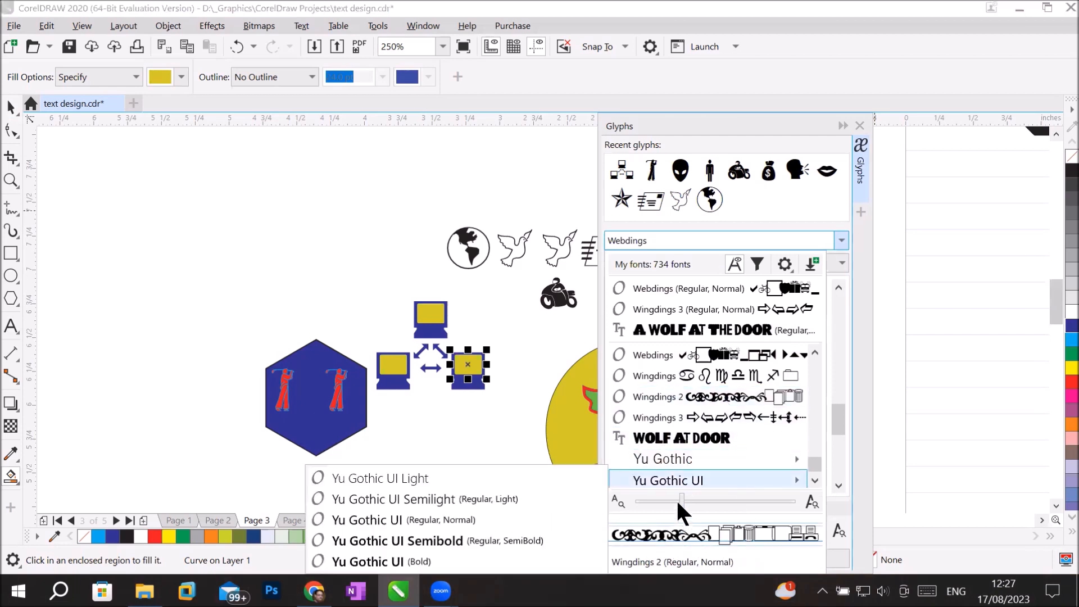
pyautogui.moveTo(680, 497)
pyautogui.mouseDown()
pyautogui.moveTo(740, 498)
pyautogui.moveTo(697, 498)
pyautogui.mouseUp()
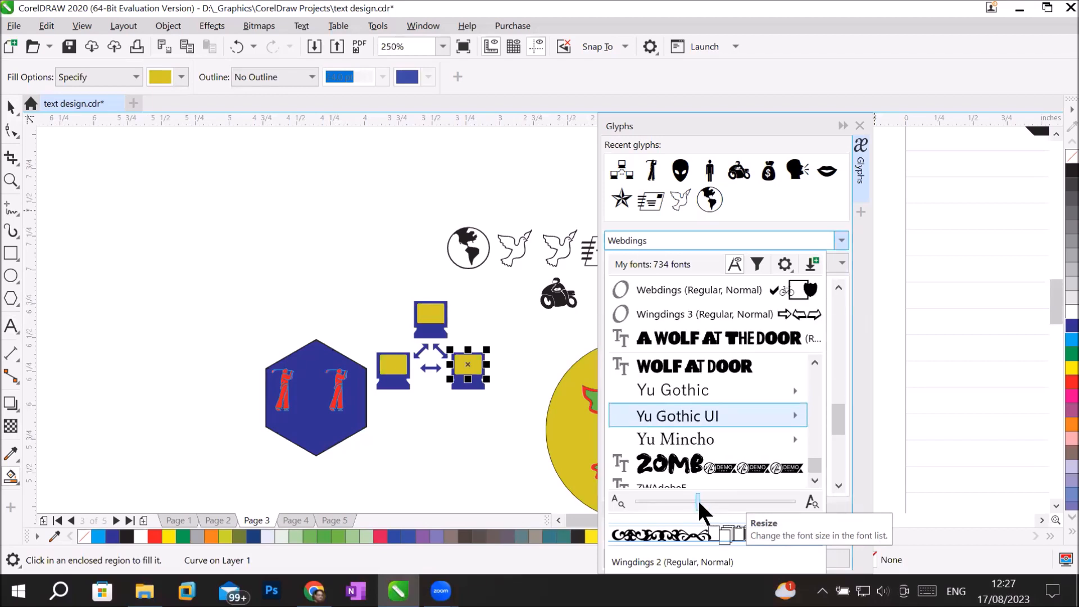
pyautogui.click(838, 484)
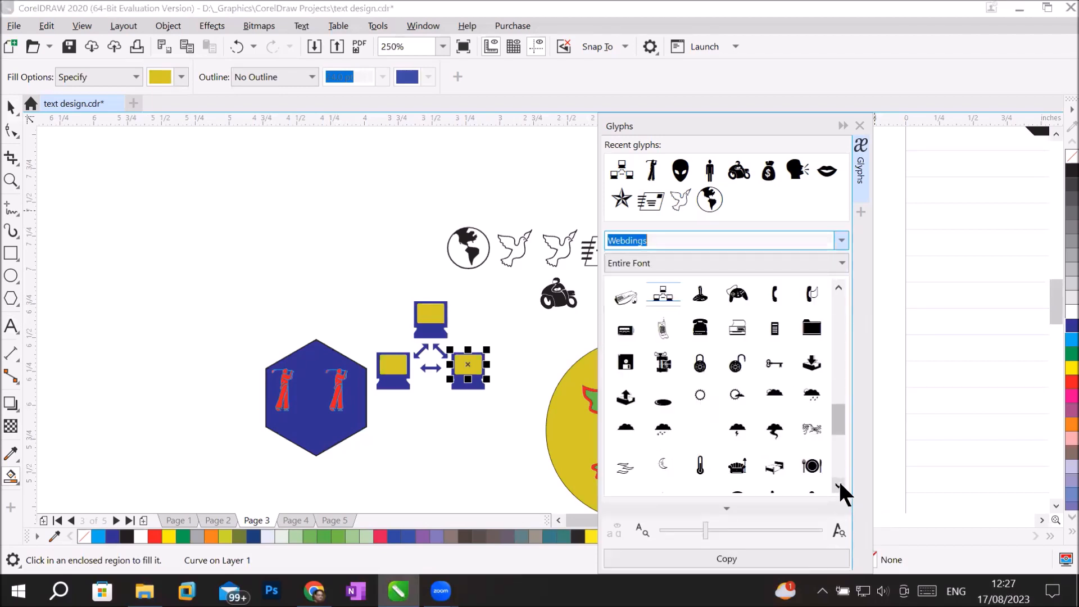
# Insert the Webdings couch-and-lamp glyph and undo the stray Smart Fill applied over the artwork.
pyautogui.click(741, 460)
pyautogui.doubleClick(741, 460)
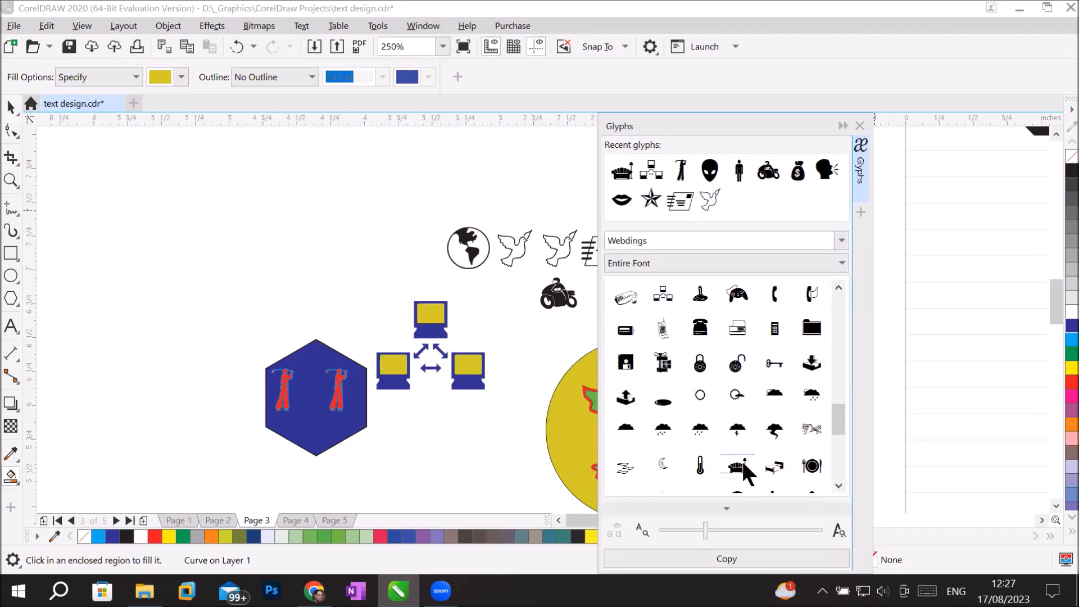
pyautogui.click(194, 197)
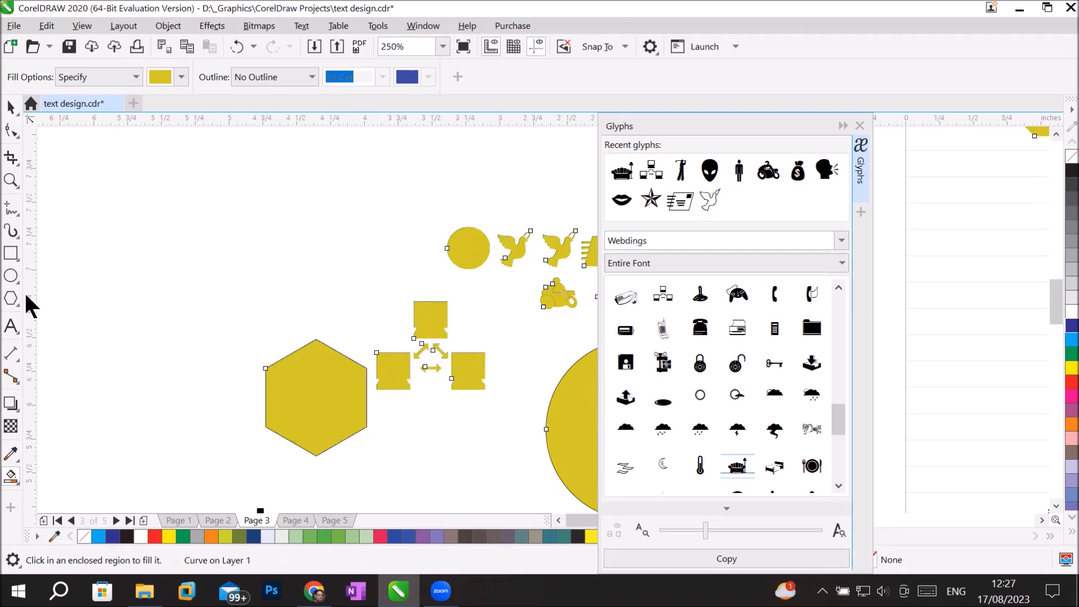
pyautogui.hotkey('ctrl', 'z')
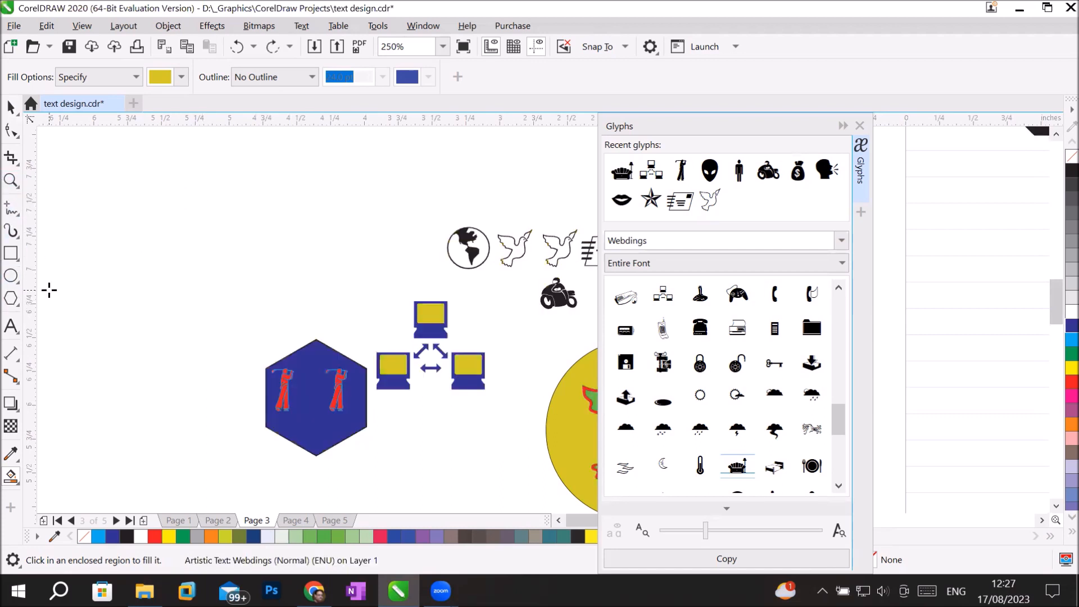
# Close and reopen the Glyphs docker, and collapse it to free the drawing area.
pyautogui.click(860, 125)
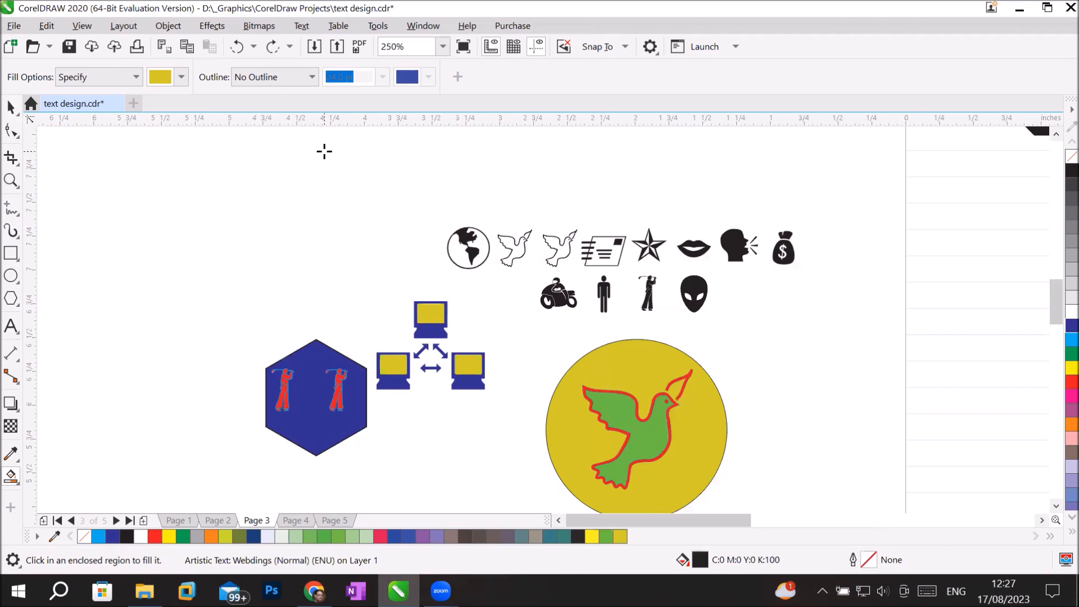
pyautogui.click(308, 23)
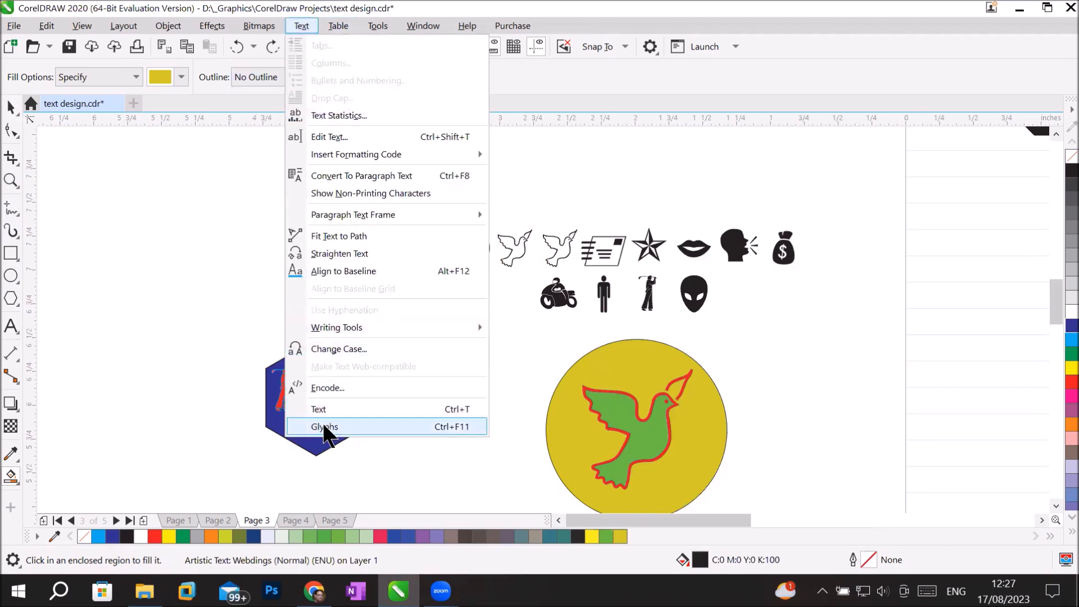
pyautogui.click(424, 26)
pyautogui.click(426, 32)
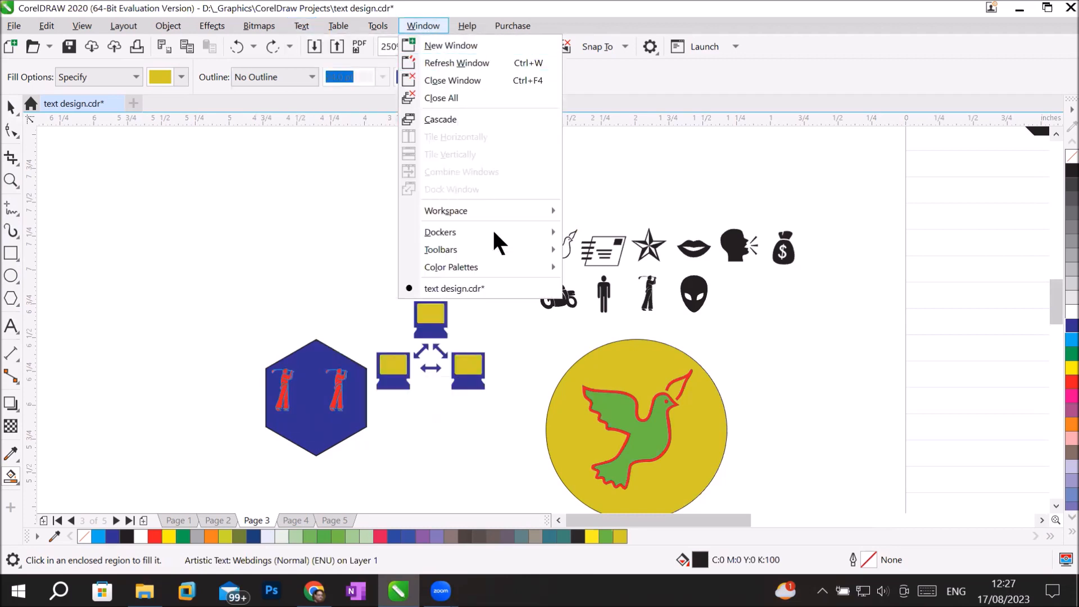
pyautogui.moveTo(506, 233)
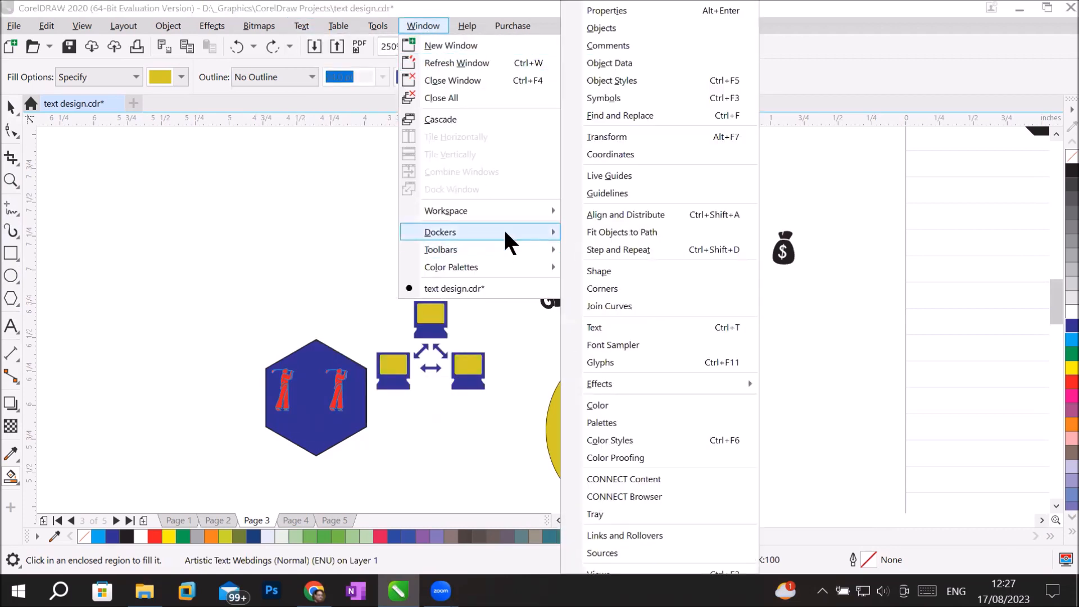
pyautogui.click(639, 361)
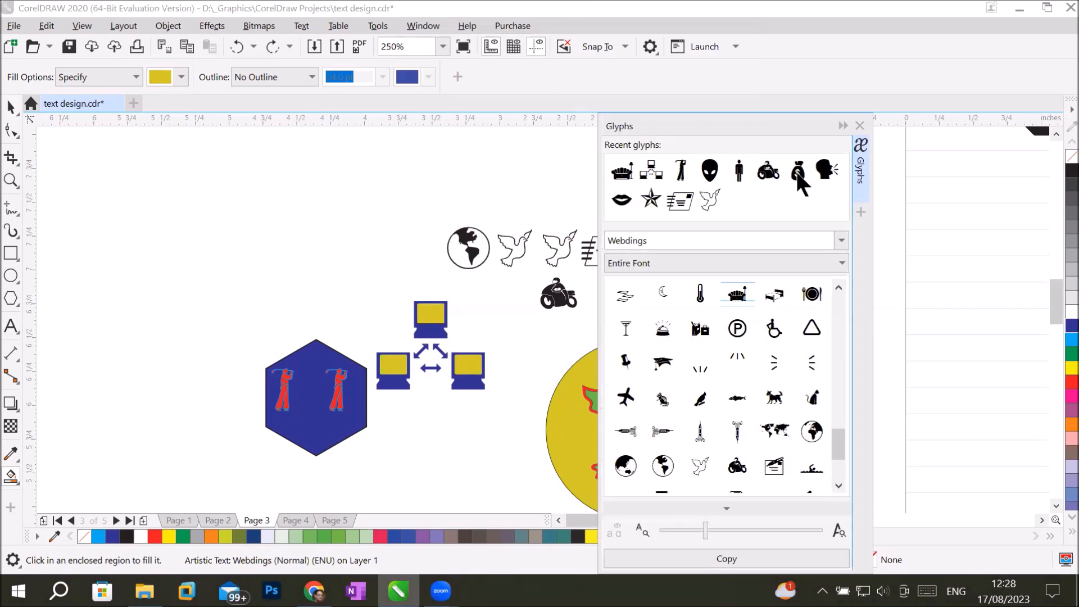
pyautogui.click(844, 121)
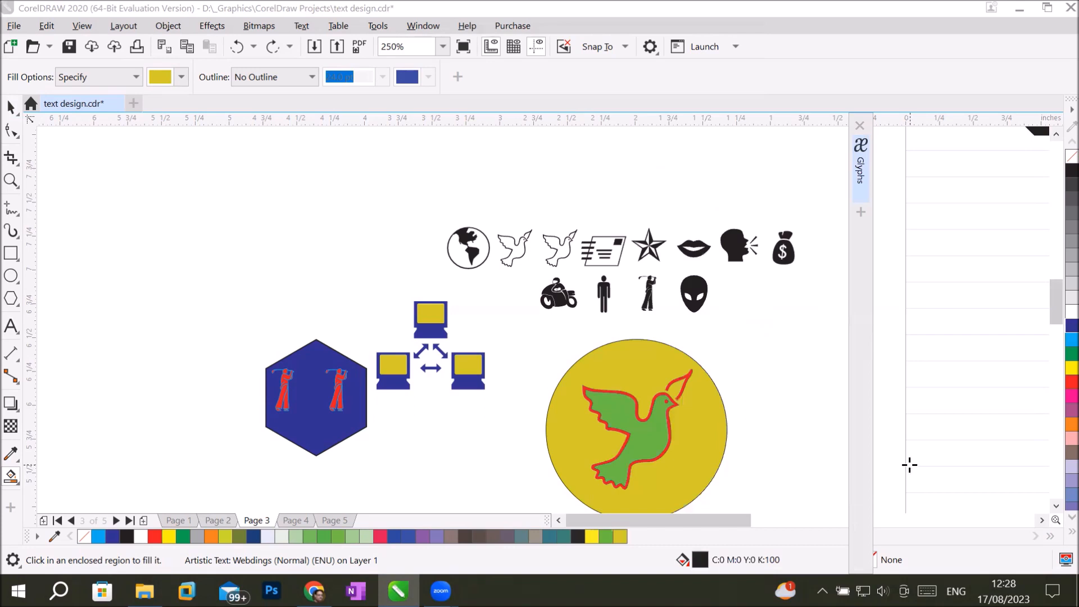
pyautogui.click(858, 175)
pyautogui.click(858, 175)
# Open the Text docker, fold its Character, Paragraph and Frame sections, and collapse the docker beside Glyphs.
pyautogui.click(295, 24)
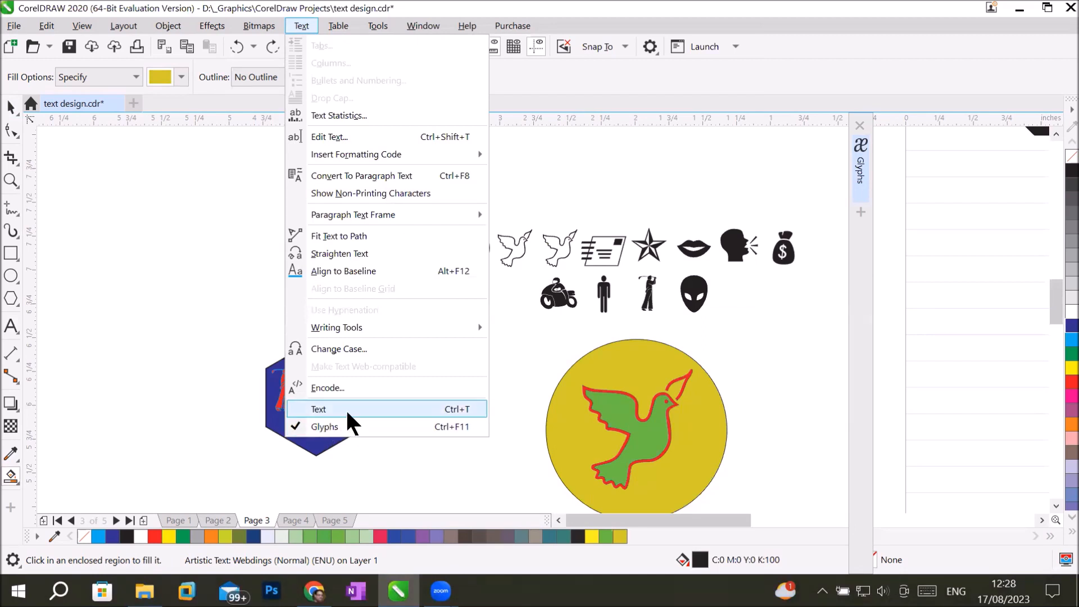
pyautogui.click(430, 409)
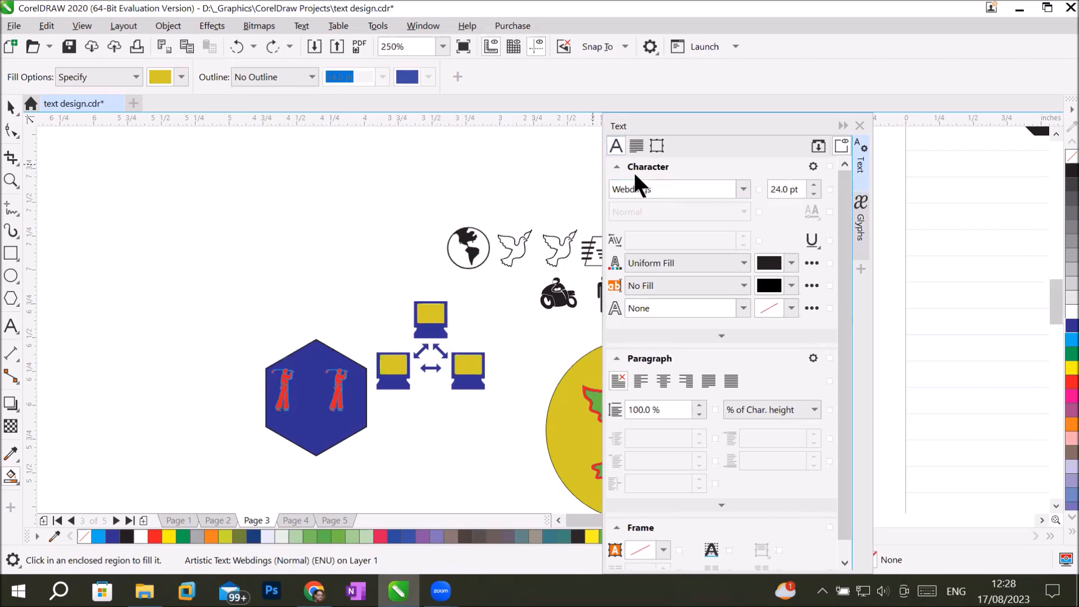
pyautogui.click(615, 166)
pyautogui.click(616, 190)
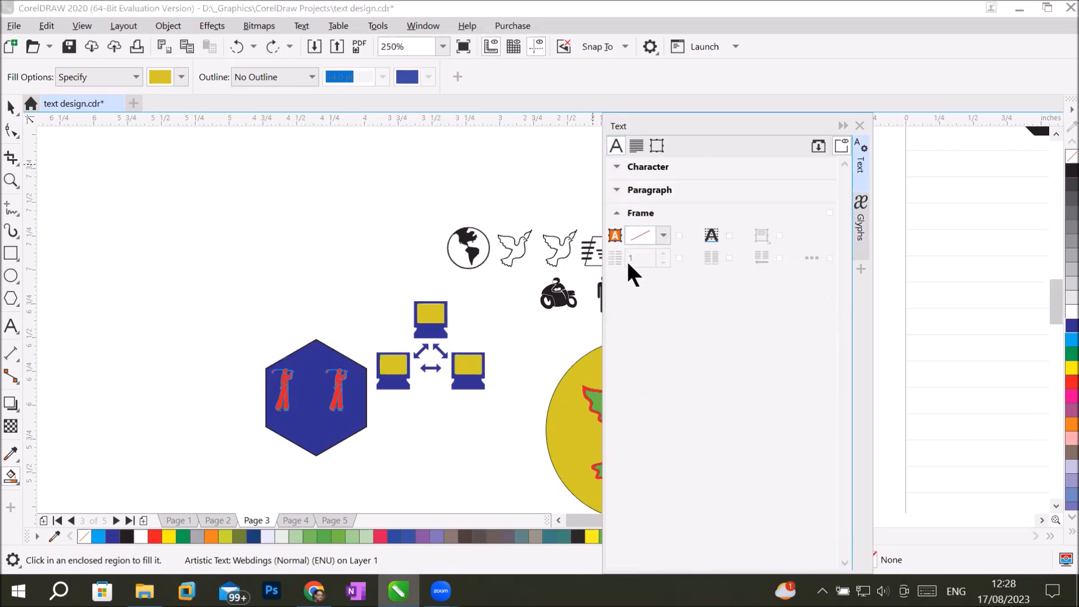
pyautogui.click(616, 212)
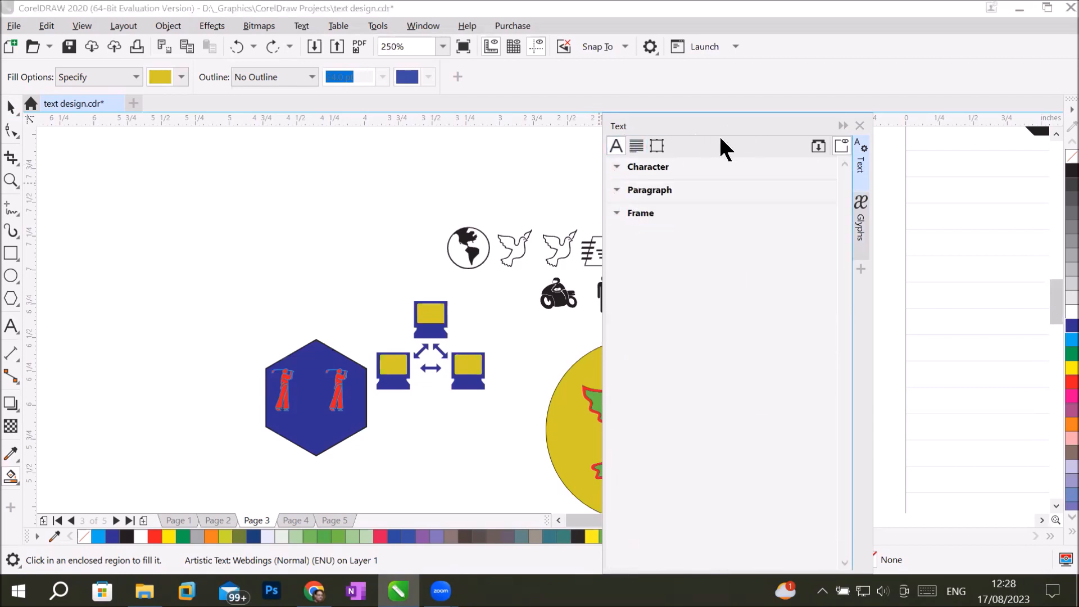
pyautogui.click(842, 125)
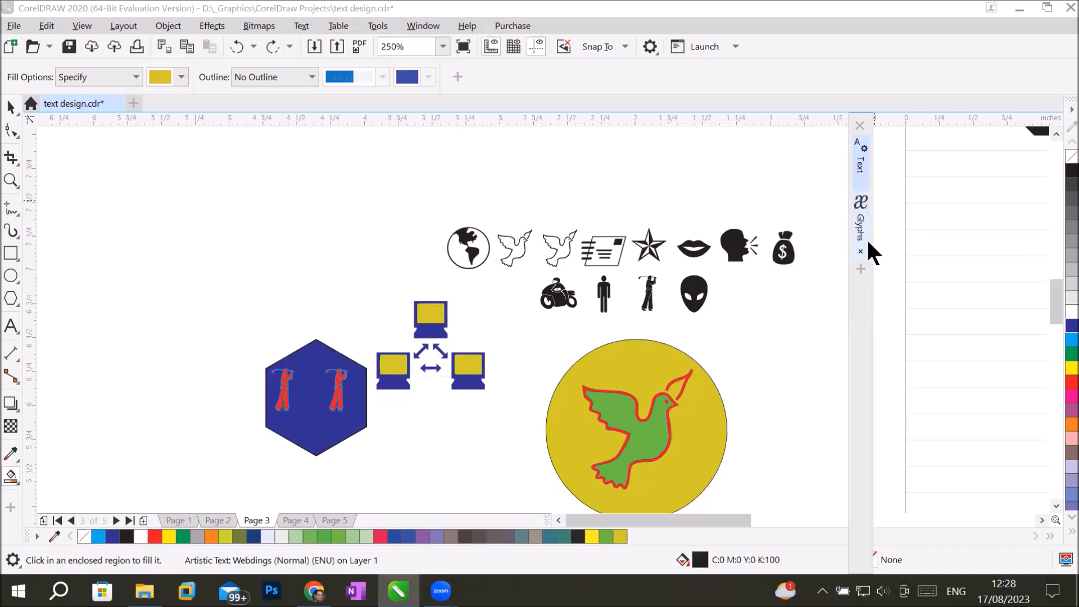
pyautogui.click(859, 233)
pyautogui.click(858, 234)
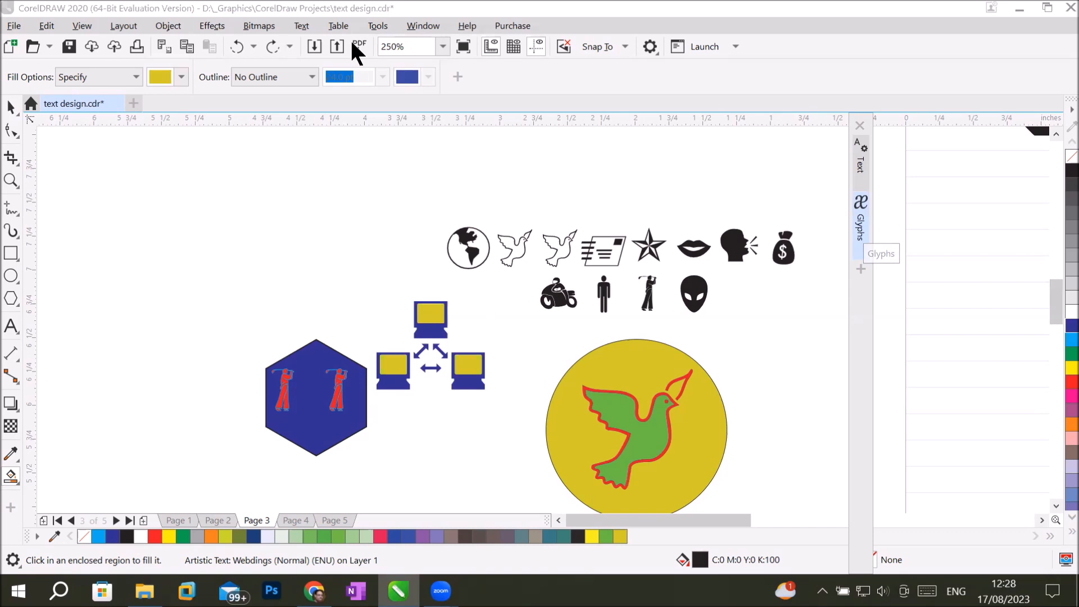
pyautogui.click(308, 24)
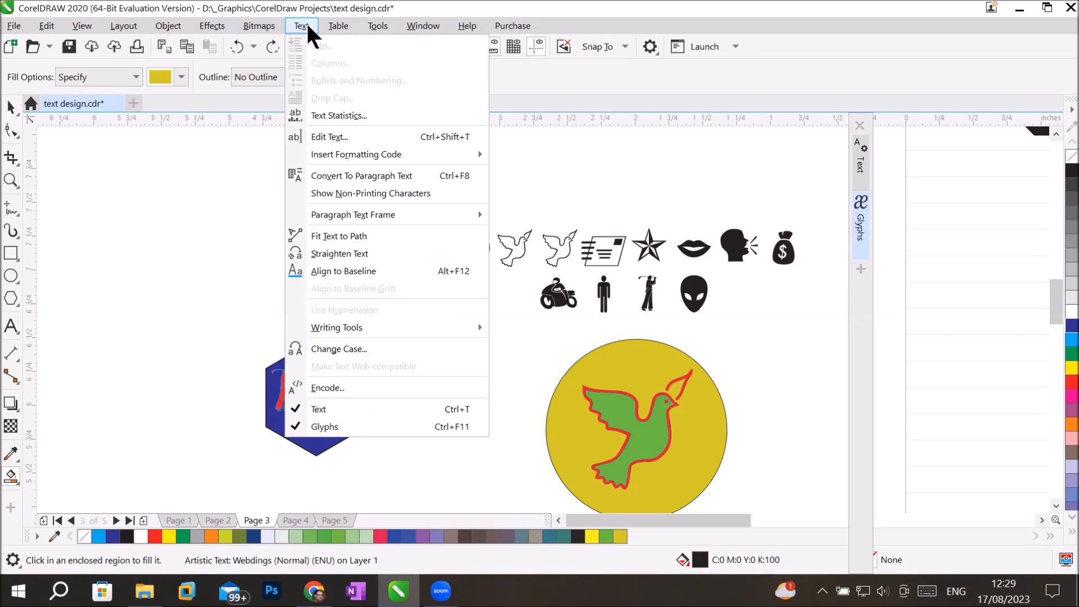
pyautogui.moveTo(338, 26)
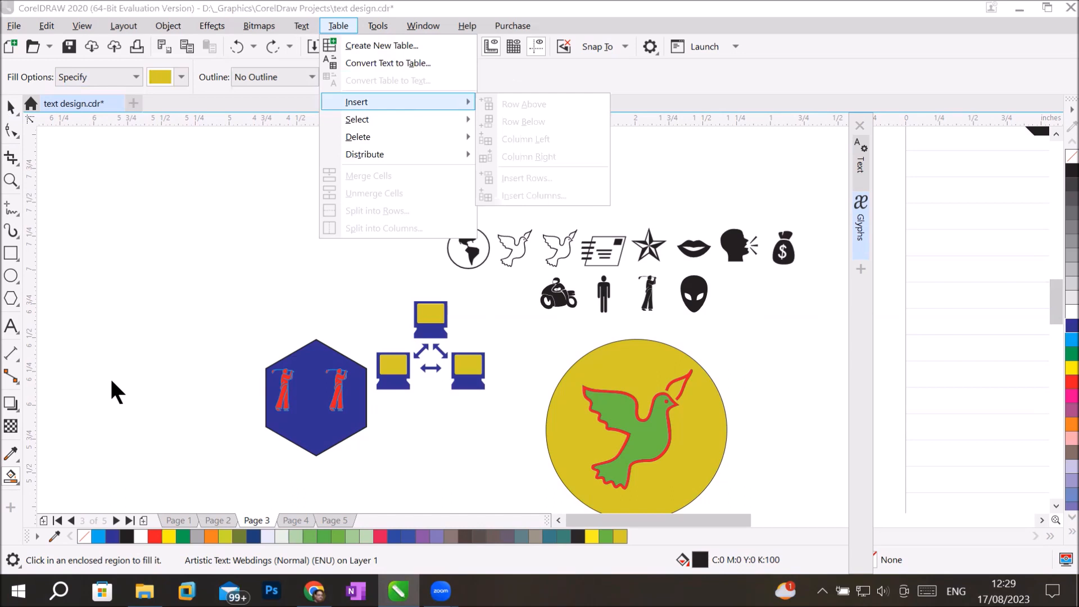
# Add the artistic text "Design" in the empty area above the hexagon.
pyautogui.click(11, 329)
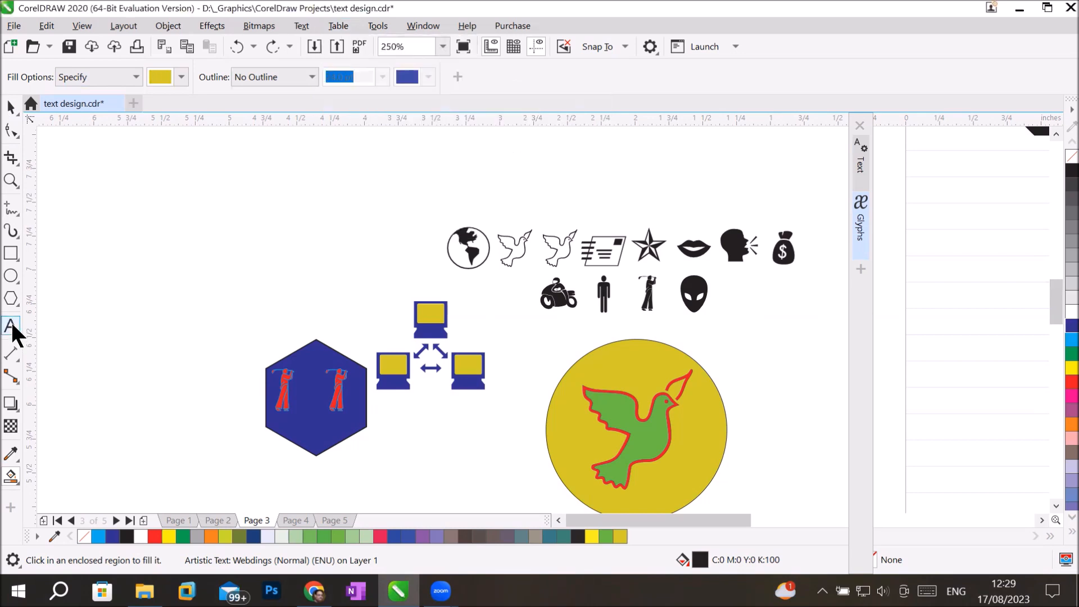
pyautogui.click(186, 194)
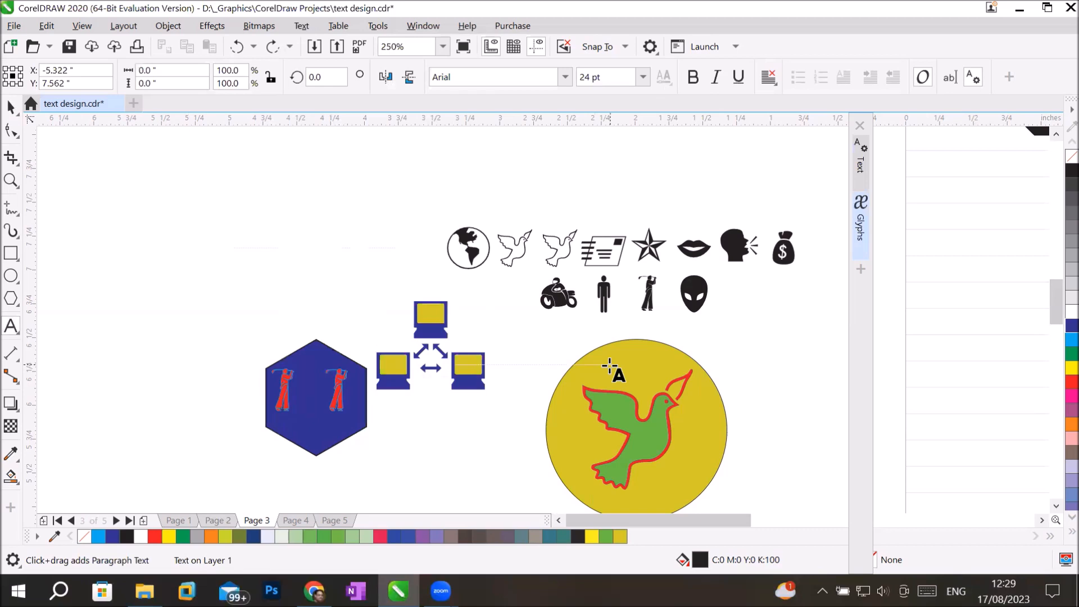
pyautogui.write('Design')
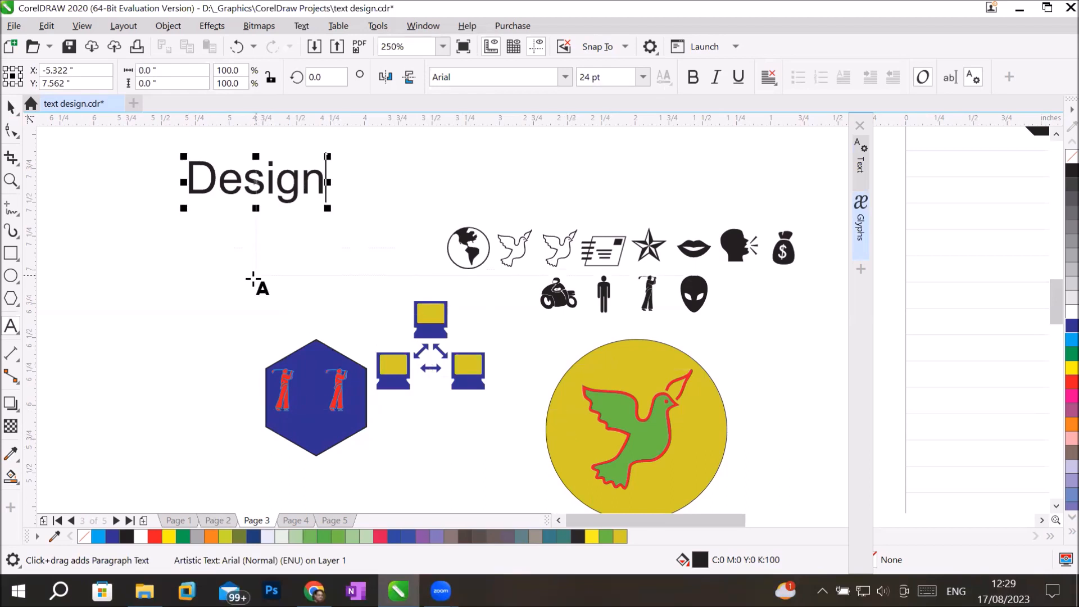
# Spread the letters of the Design text widely with the Shape tool and tighten them to slightly loose spacing.
pyautogui.click(10, 131)
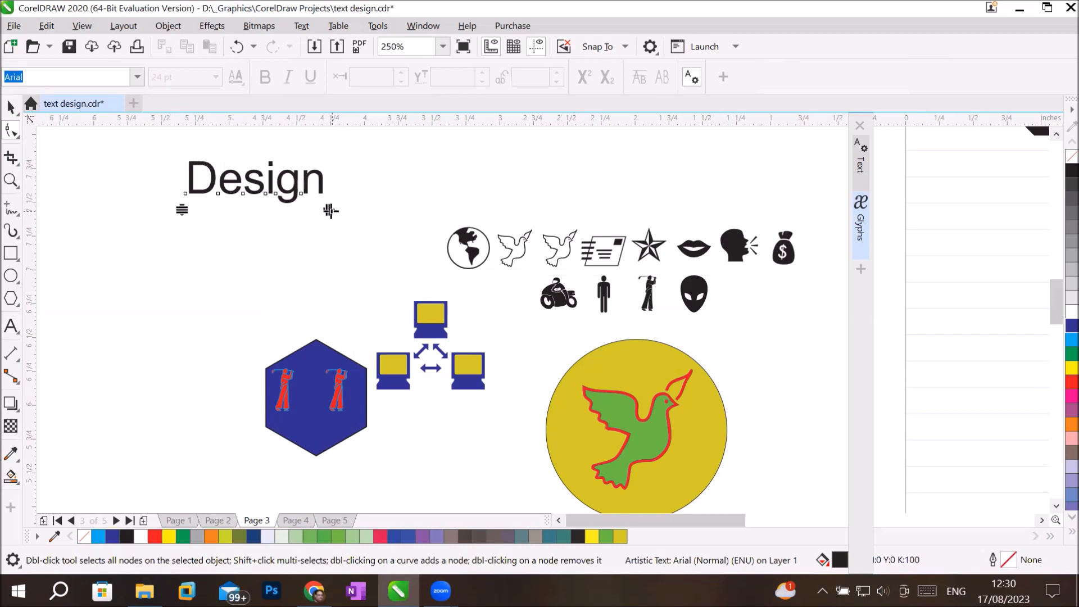
pyautogui.moveTo(329, 209); pyautogui.dragTo(396, 208)
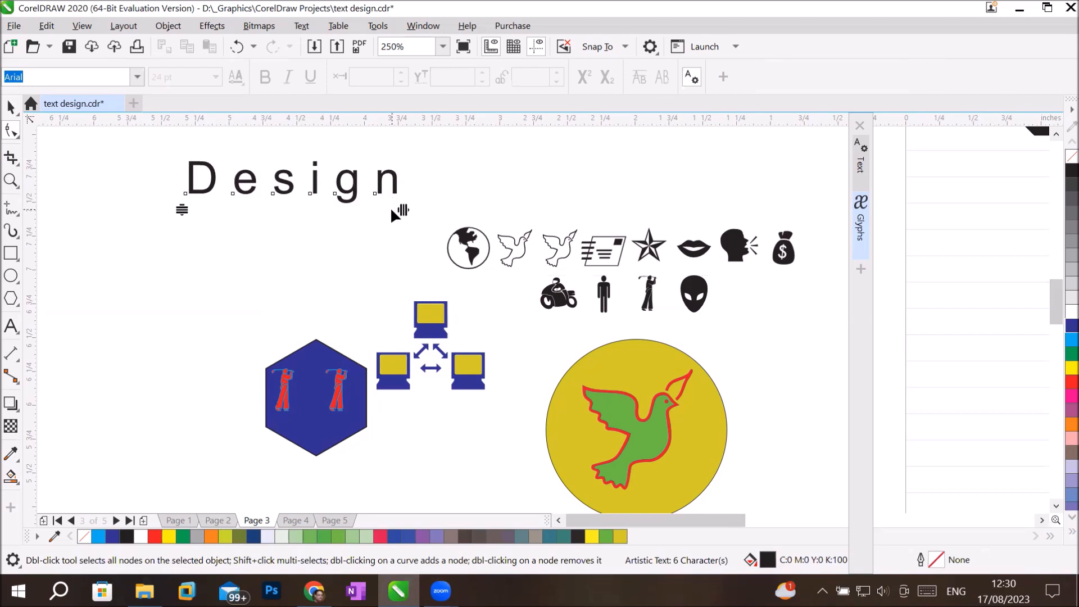
pyautogui.moveTo(397, 209); pyautogui.dragTo(336, 198)
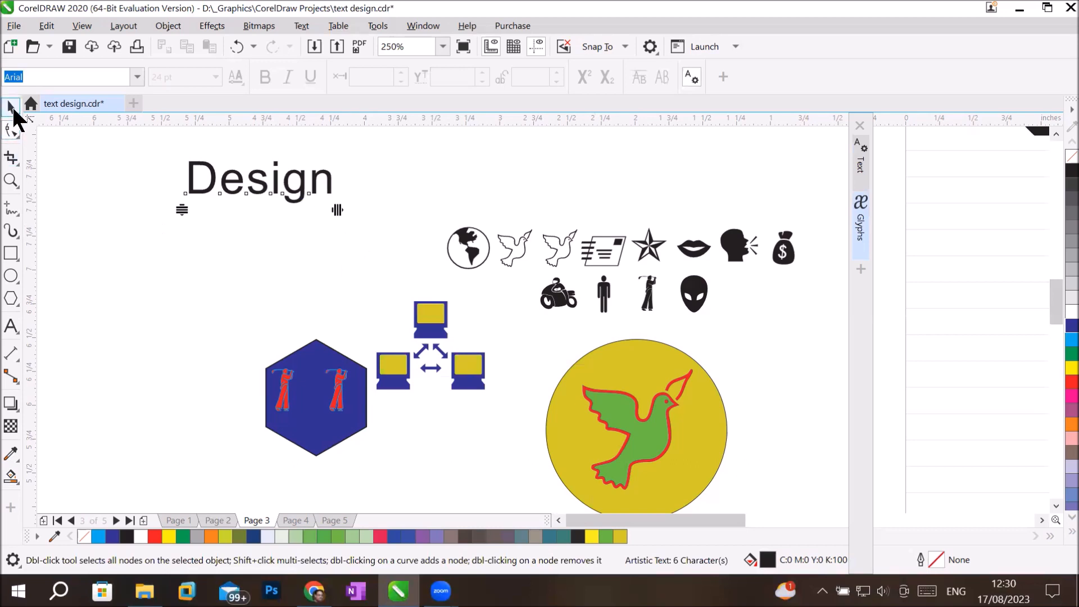
# Delete the hexagon, computers, circle with dove and all the glyphs around them, keeping the Design text.
pyautogui.click(12, 108)
pyautogui.moveTo(226, 215); pyautogui.dragTo(757, 504)
pyautogui.press('Delete')
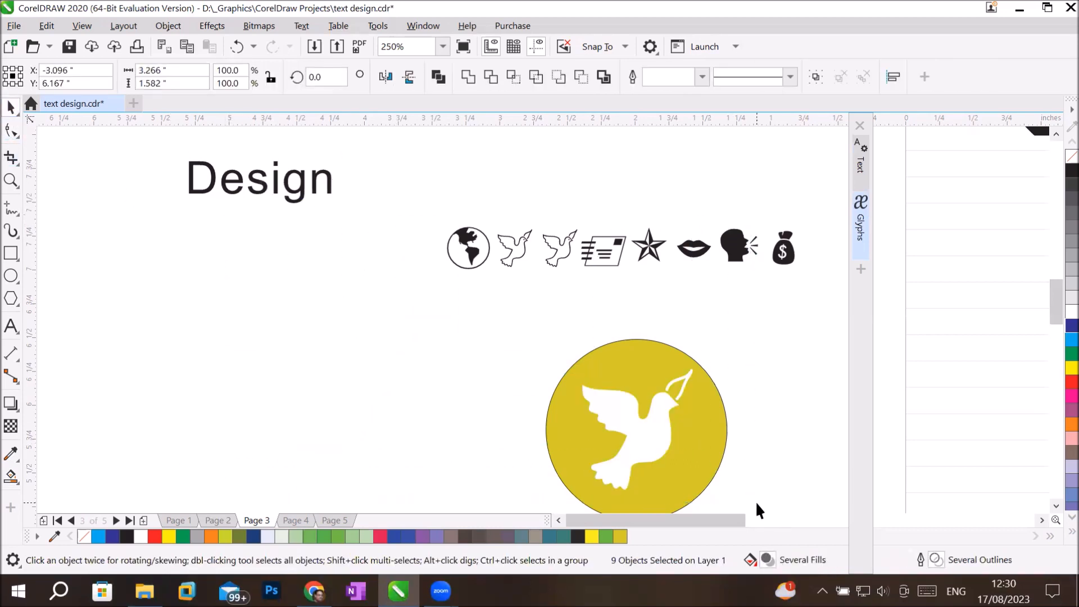
pyautogui.moveTo(426, 213); pyautogui.dragTo(825, 506)
pyautogui.click(825, 498)
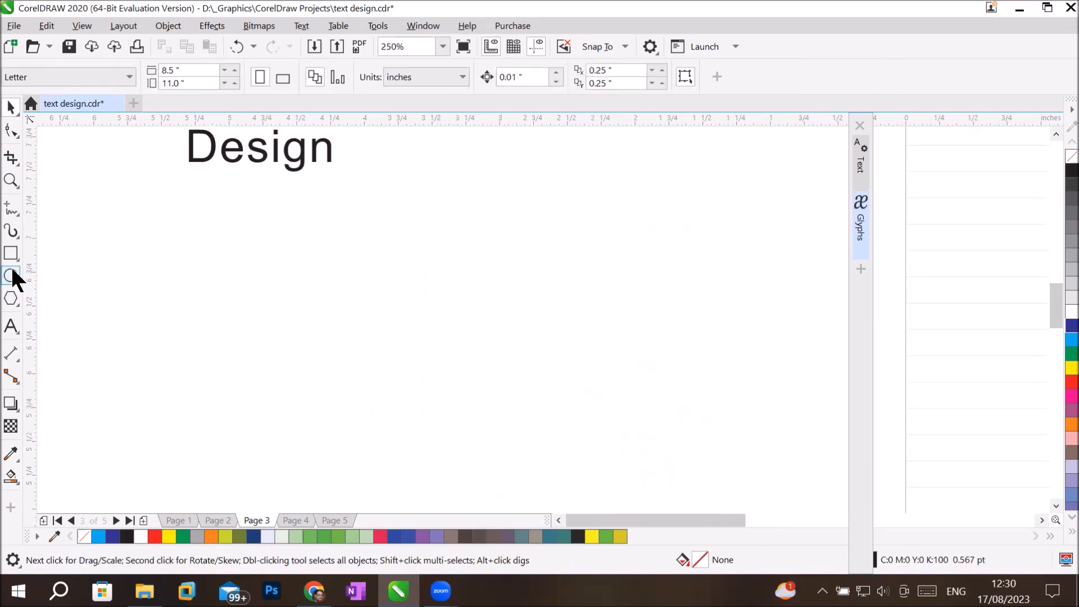
# Draw a paragraph text frame about 2.8 by 1.8 inches beneath the Design text.
pyautogui.click(10, 326)
pyautogui.moveTo(82, 185); pyautogui.dragTo(466, 430)
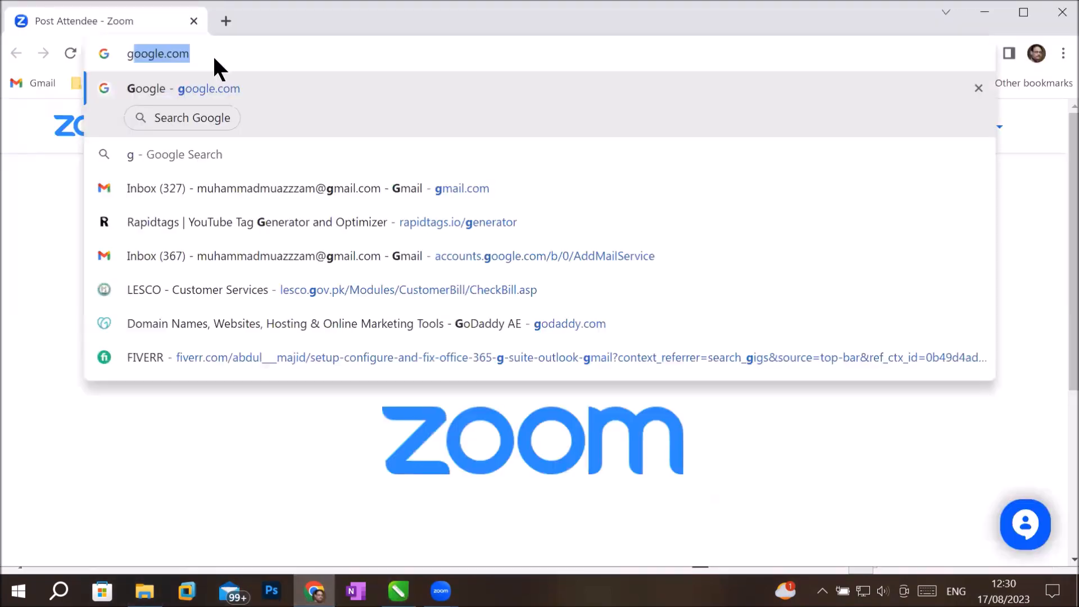
# Switch to Chrome, search Google for "pakista" and open the Wikipedia article on Pakistan at its opening paragraphs.
pyautogui.press('Return')
pyautogui.write('pakista')
pyautogui.press('Return')
pyautogui.click(154, 427)
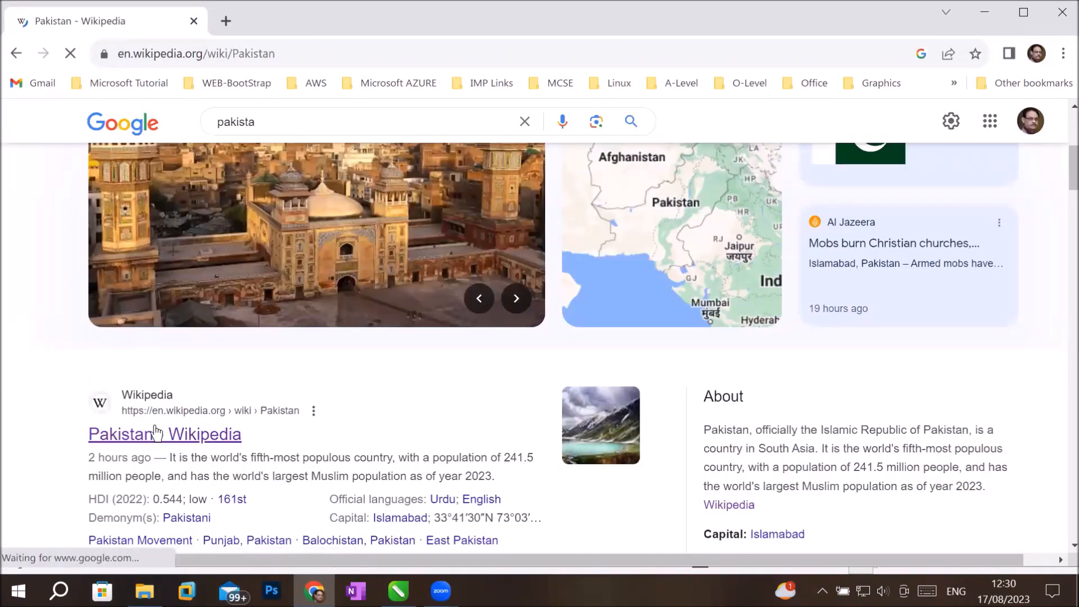
pyautogui.scroll(-1, 293, 428)
pyautogui.scroll(-3, 293, 428)
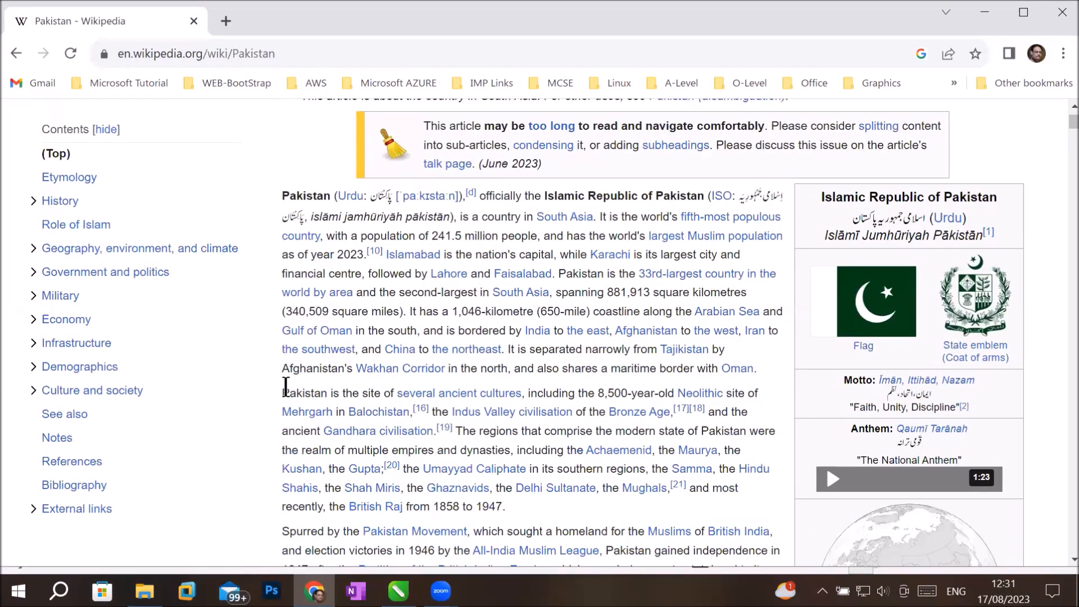
# Copy the article's first two paragraphs and paste them into the empty text frame in CorelDRAW.
pyautogui.moveTo(282, 139); pyautogui.dragTo(599, 450)
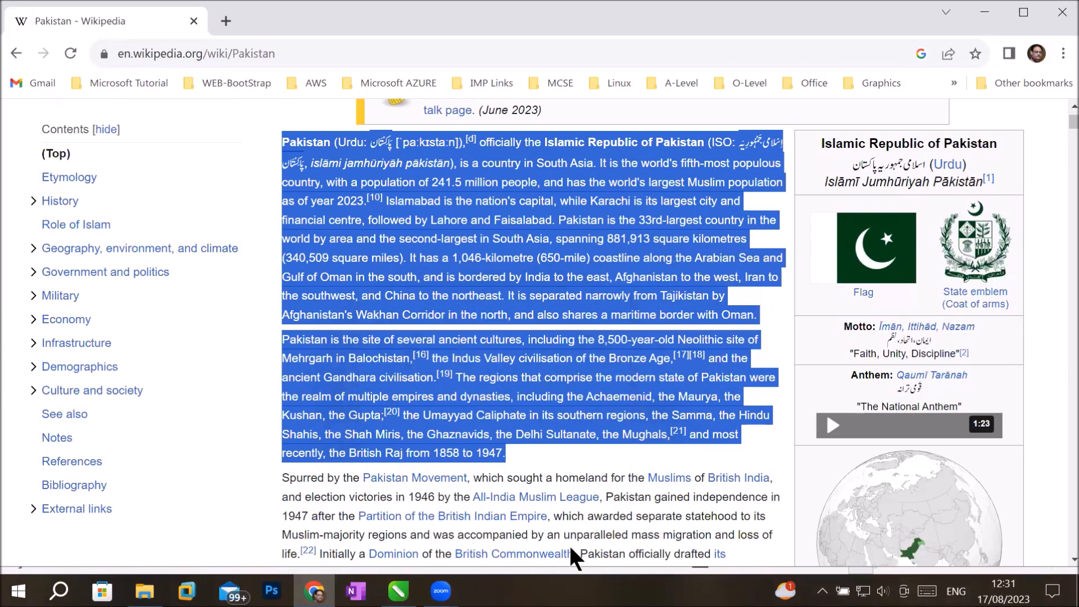
pyautogui.hotkey('alt', 'Tab')
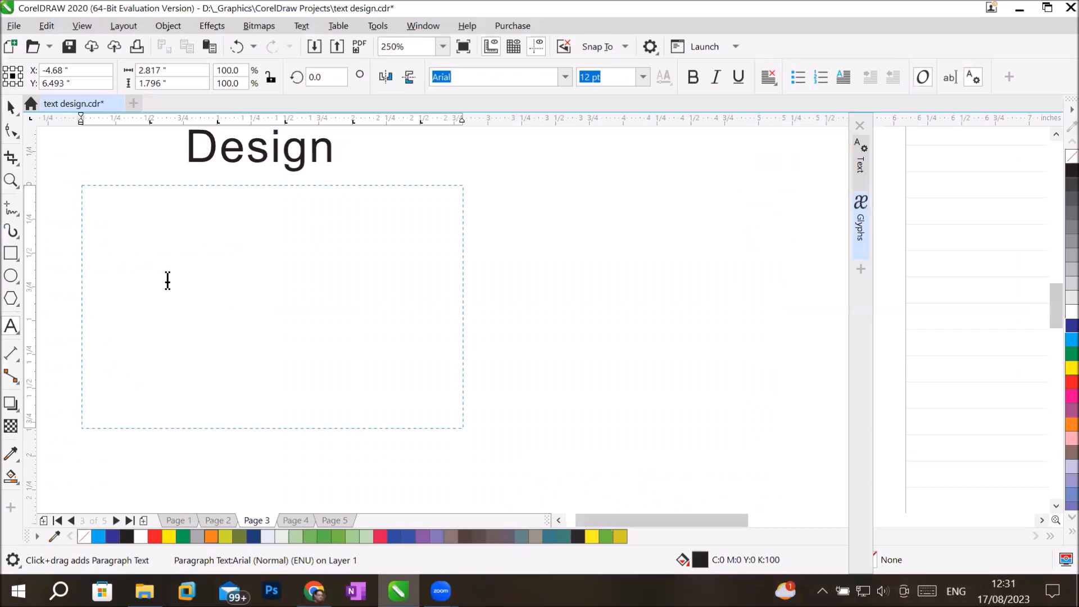
pyautogui.rightClick(110, 213)
pyautogui.click(178, 436)
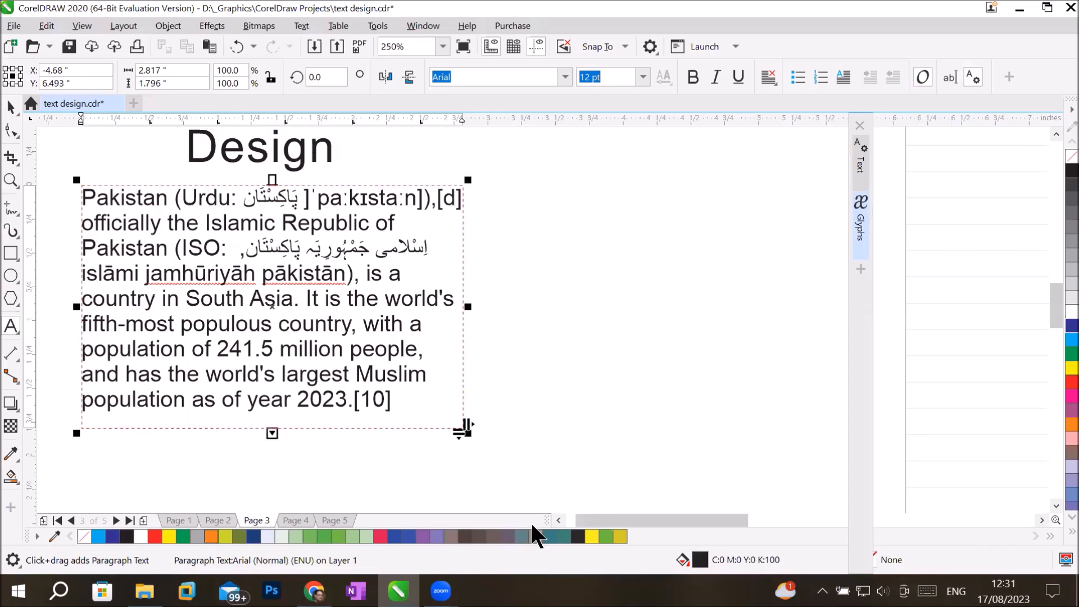
# Widen the paragraph text's letter spacing with the Shape tool, stretching its frame to about 3.3 inches wide.
pyautogui.click(9, 133)
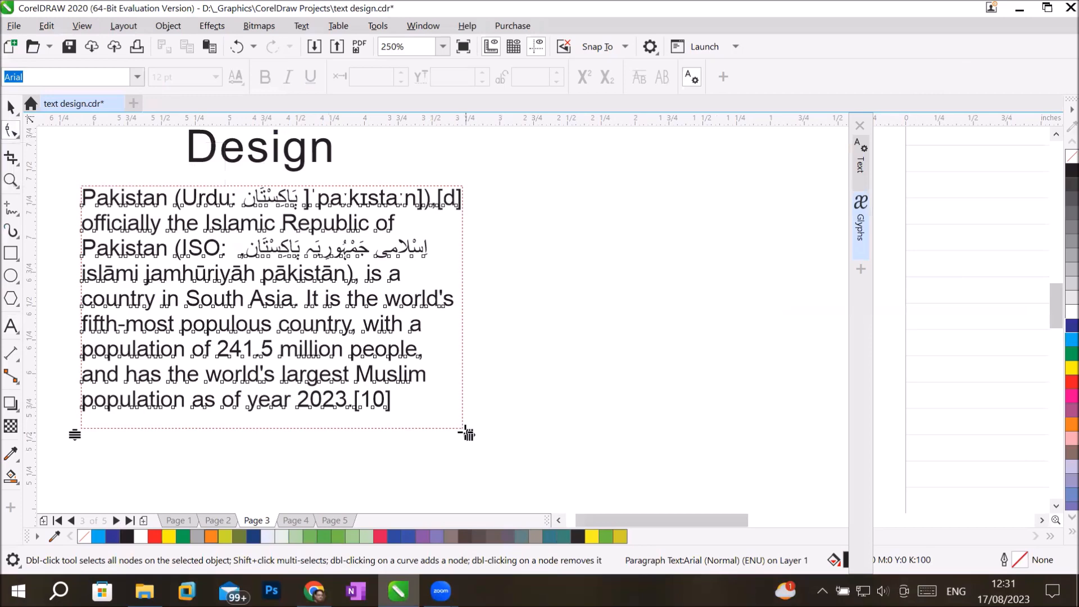
pyautogui.moveTo(469, 434); pyautogui.dragTo(527, 415)
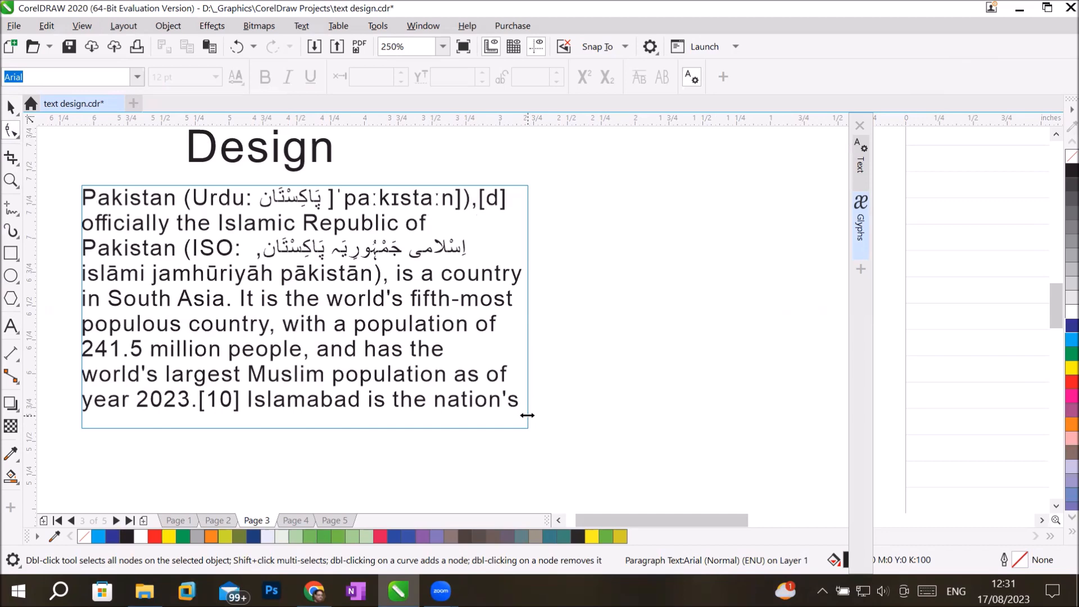
pyautogui.moveTo(528, 417); pyautogui.dragTo(528, 418)
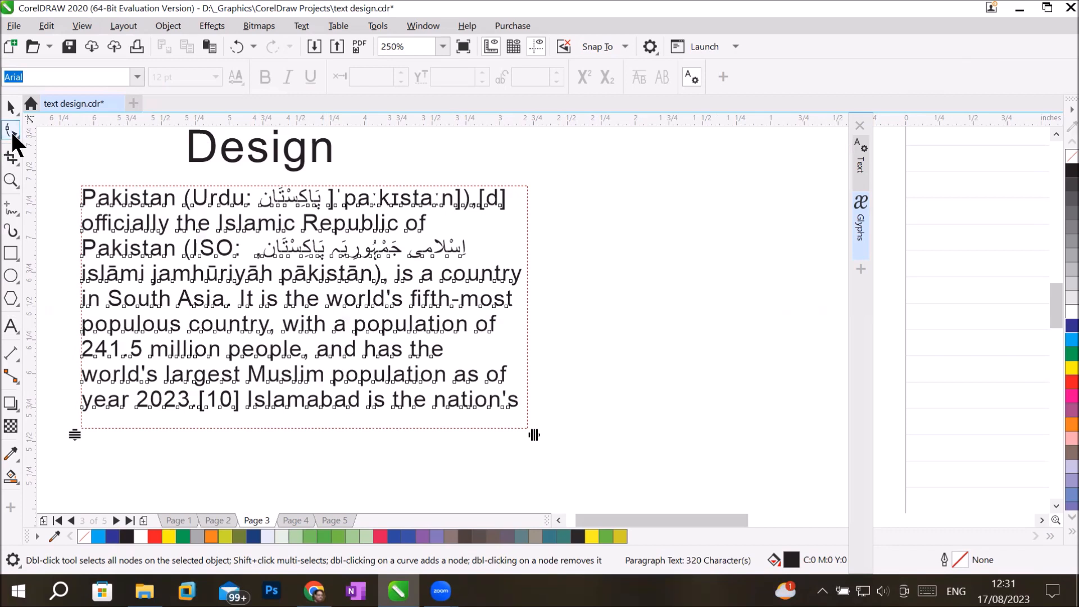
# Widen the paragraph text frame to about 5.3 inches so more of the article text fits.
pyautogui.click(14, 110)
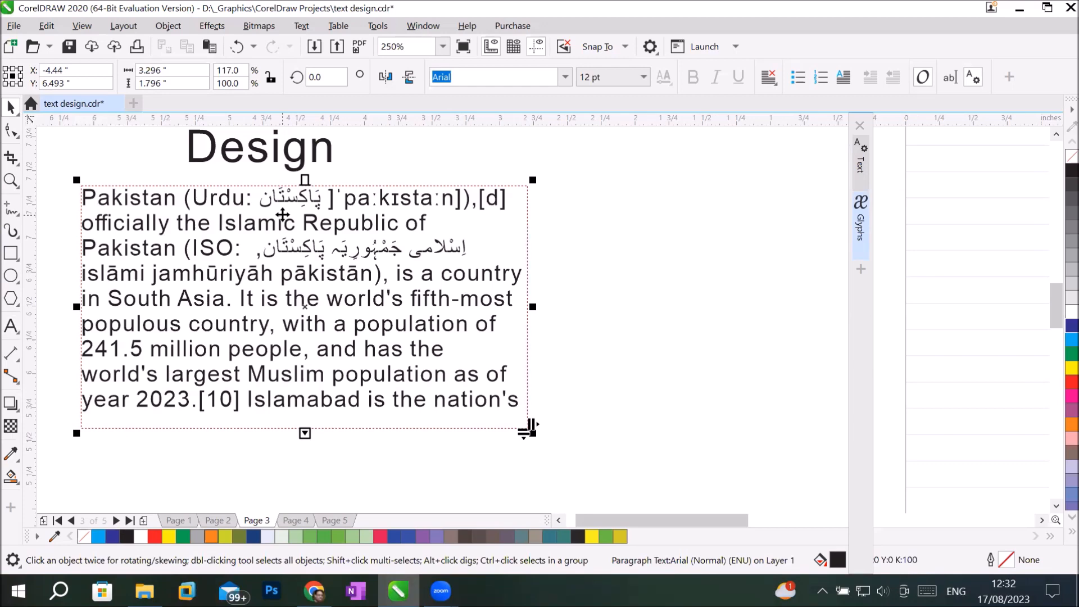
pyautogui.moveTo(530, 306); pyautogui.dragTo(743, 312)
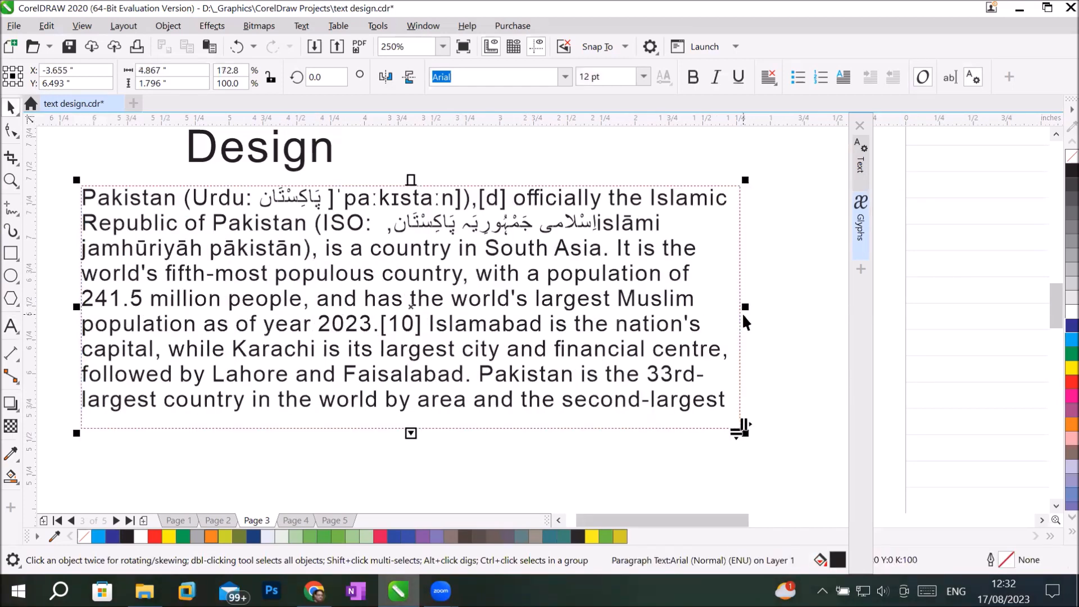
pyautogui.moveTo(746, 306); pyautogui.dragTo(799, 305)
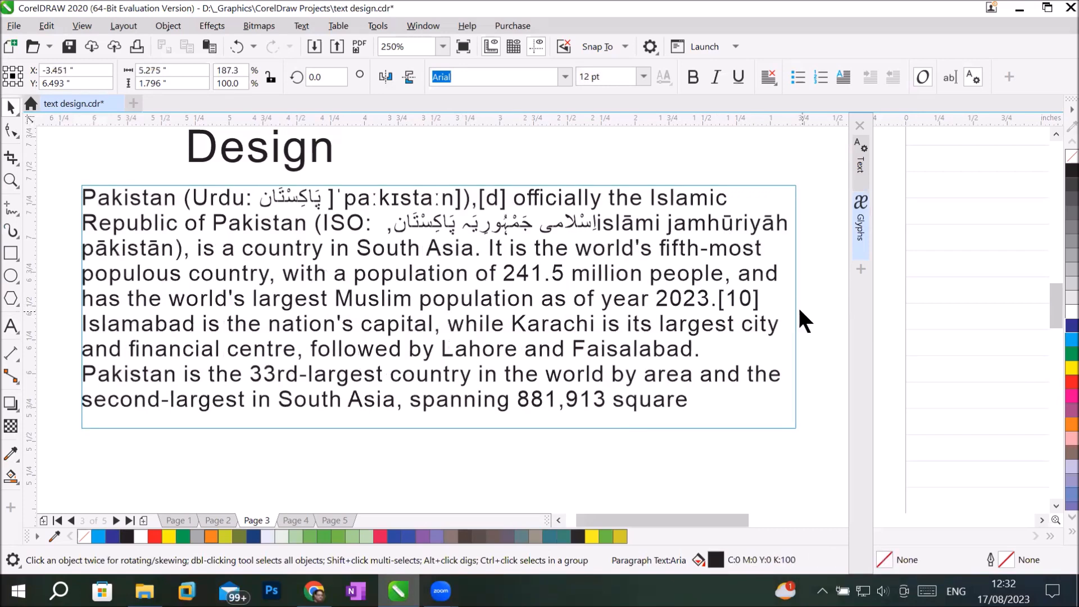
pyautogui.scroll(-2, 815, 400)
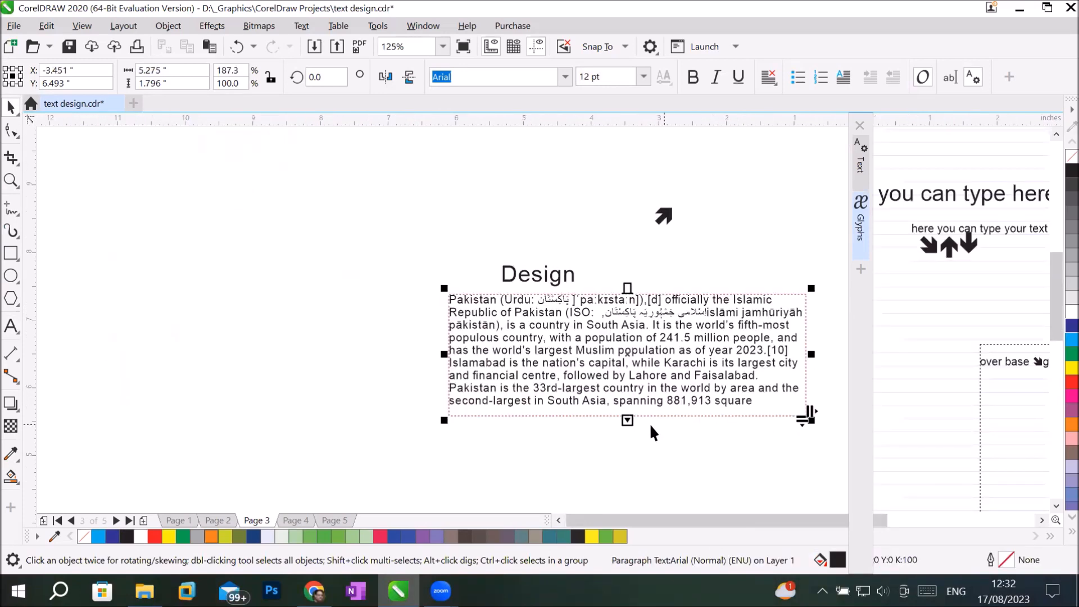
# Lengthen the paragraph text frame to about 6.7 inches tall so that all of the article text fits.
pyautogui.moveTo(627, 419); pyautogui.dragTo(625, 482)
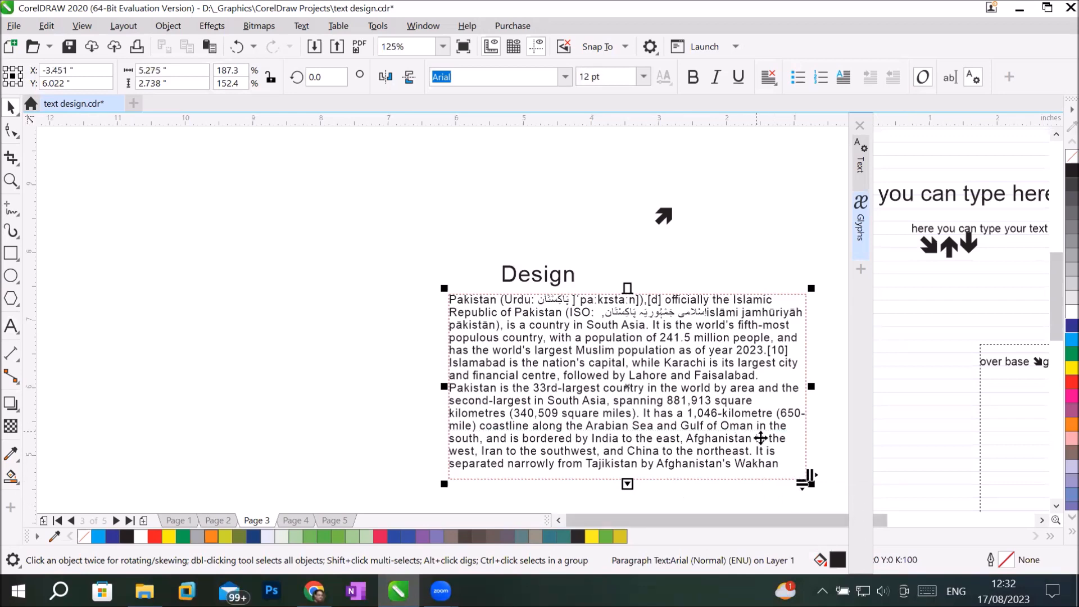
pyautogui.click(1056, 505)
pyautogui.click(1057, 505)
pyautogui.click(1056, 505)
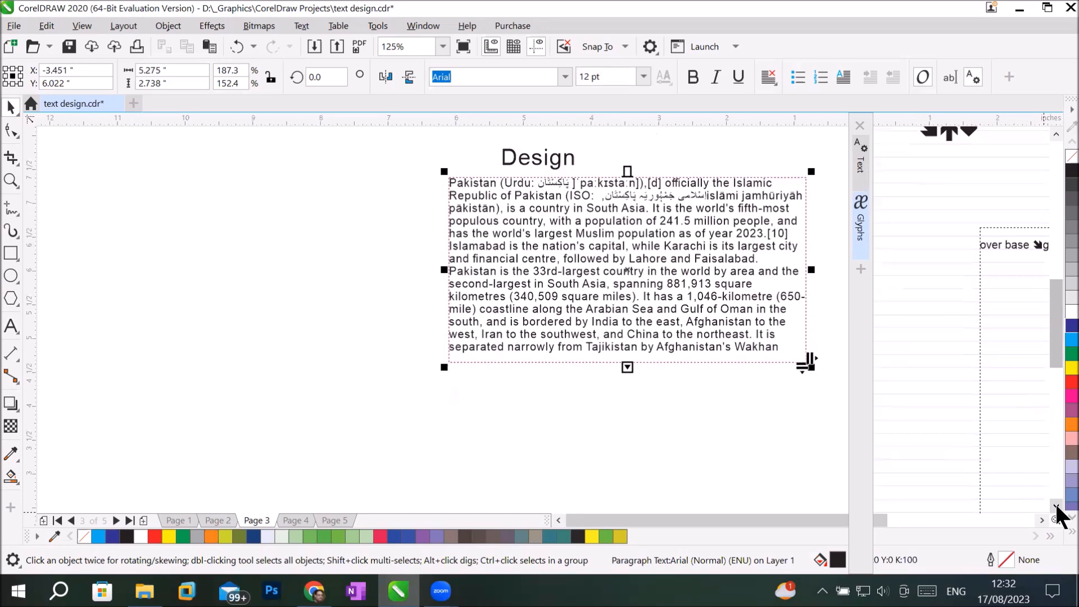
pyautogui.click(1056, 505)
pyautogui.moveTo(625, 326); pyautogui.dragTo(628, 447)
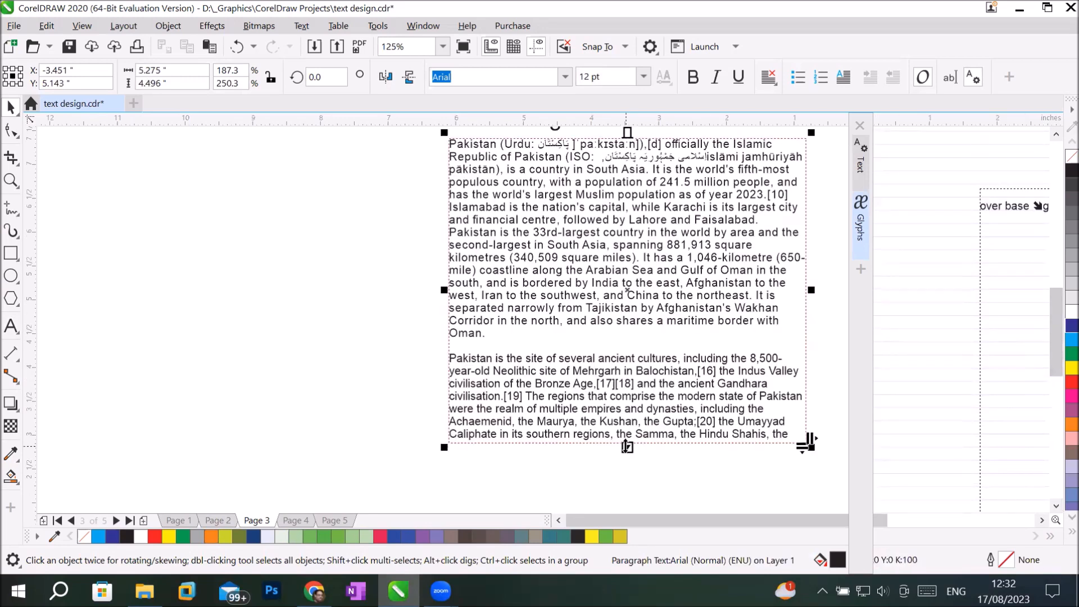
pyautogui.scroll(-5, 627, 447)
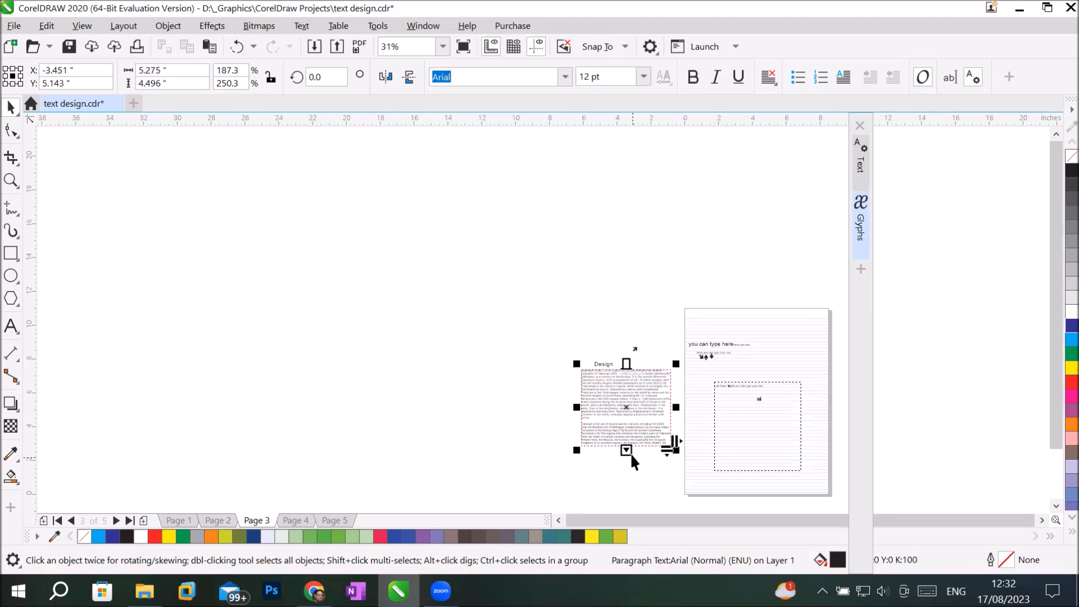
pyautogui.moveTo(625, 448); pyautogui.dragTo(627, 491)
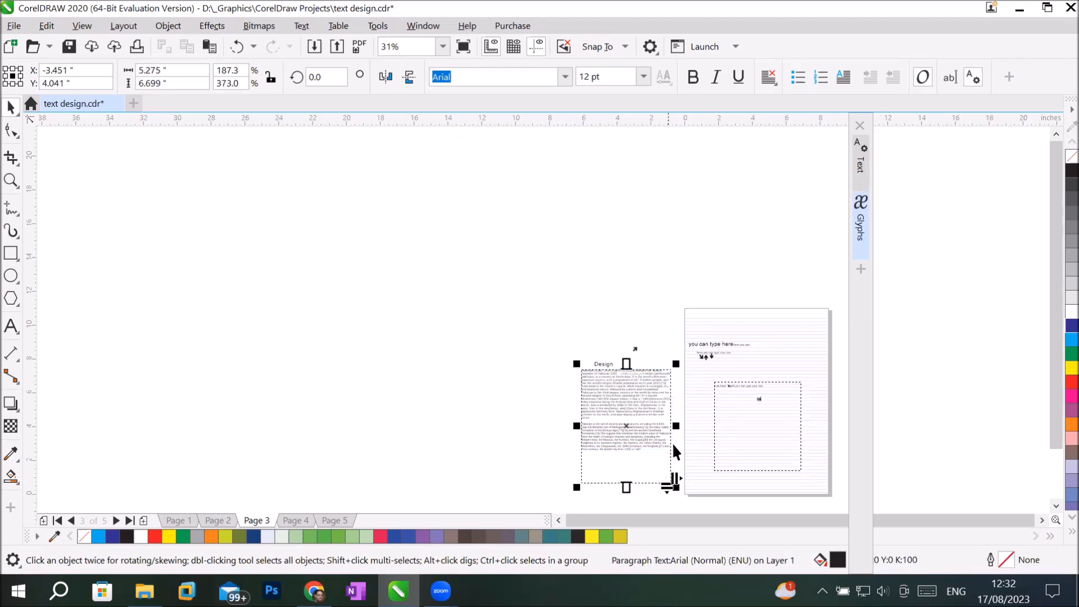
# Shorten the text frame to about 4 inches and flow its overflow into a new linked frame below, about 7.6 by 2.35 inches.
pyautogui.scroll(2, 678, 425)
pyautogui.scroll(3, 677, 425)
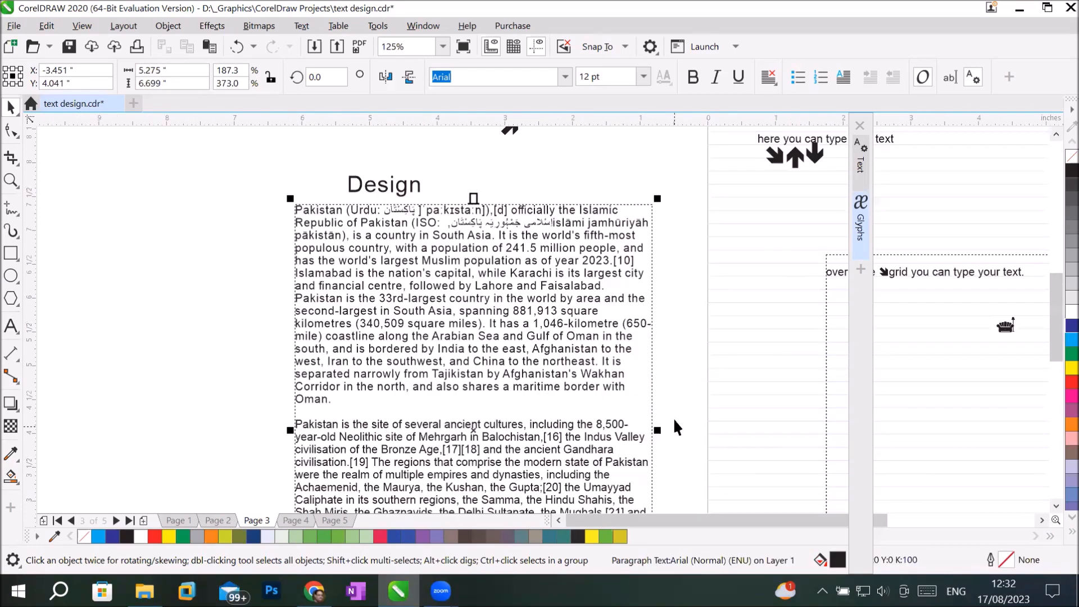
pyautogui.scroll(2, 675, 422)
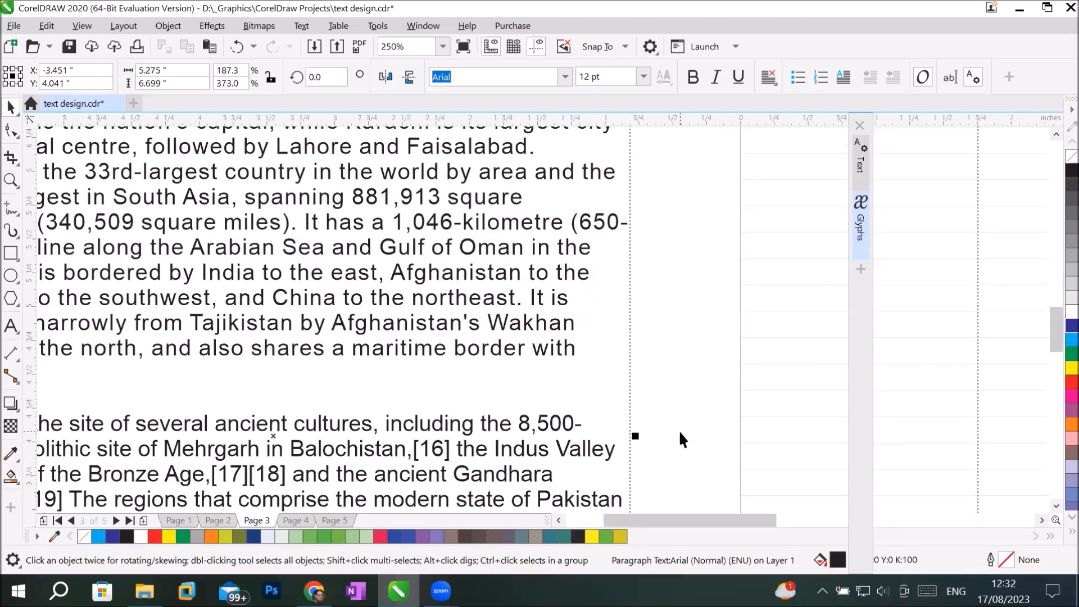
pyautogui.scroll(-2, 679, 430)
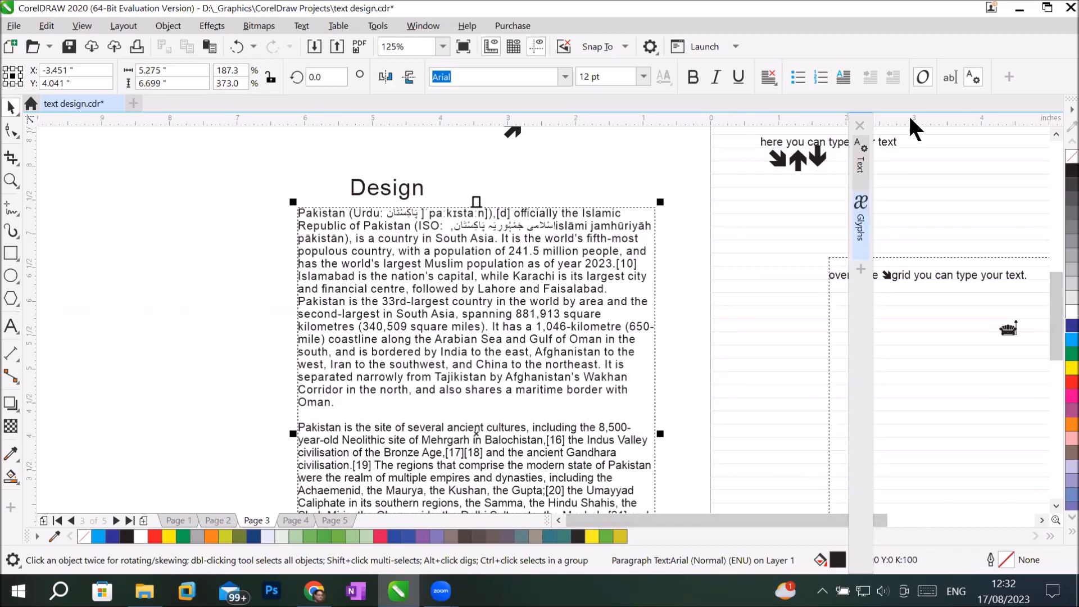
pyautogui.click(1056, 506)
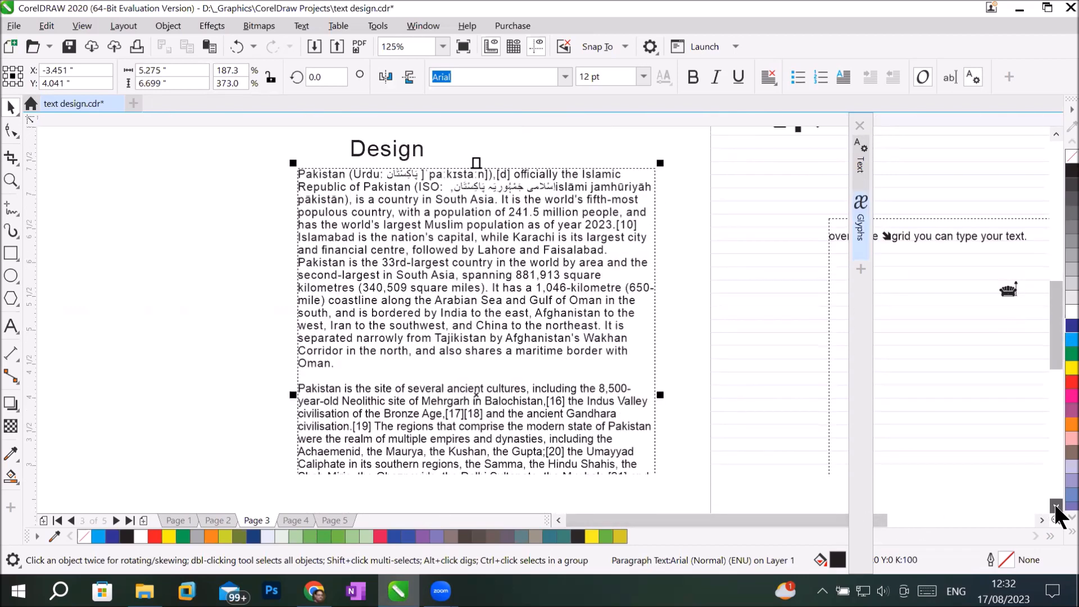
pyautogui.click(1056, 508)
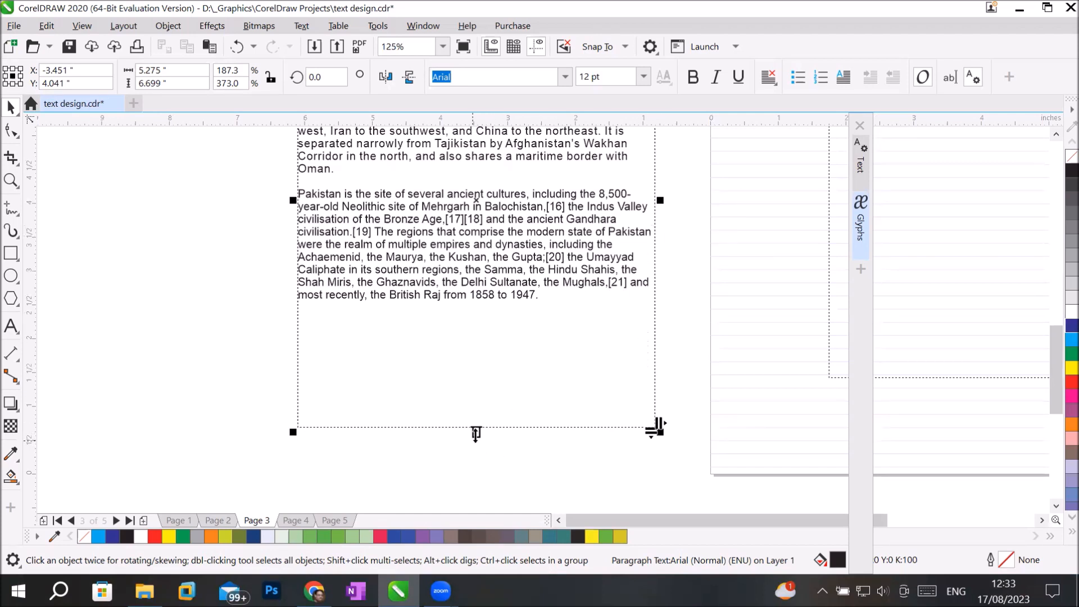
pyautogui.moveTo(476, 432); pyautogui.dragTo(485, 244)
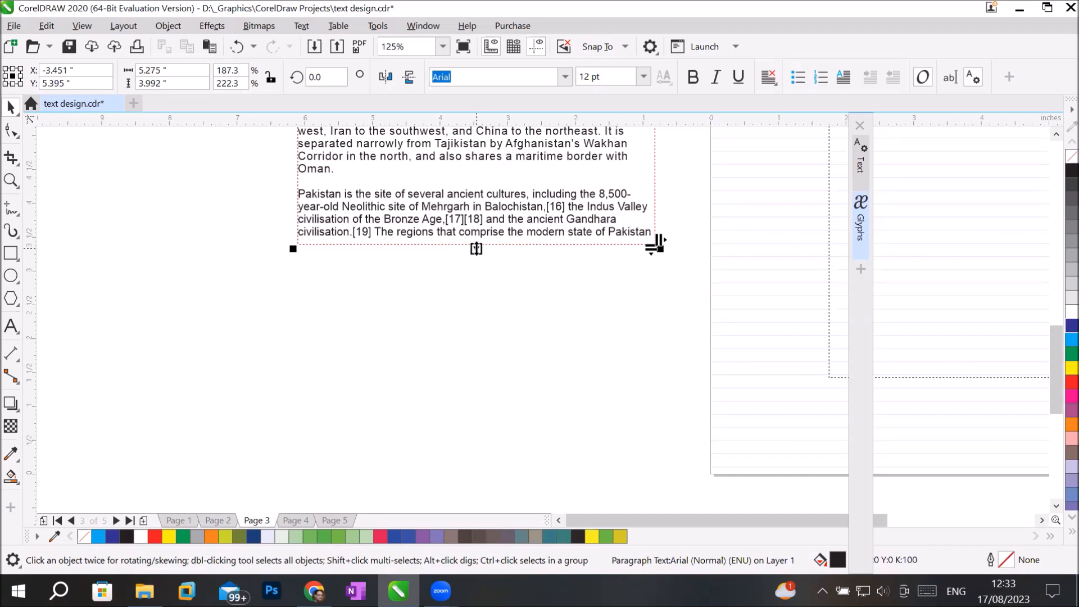
pyautogui.click(476, 249)
pyautogui.moveTo(150, 273); pyautogui.dragTo(664, 433)
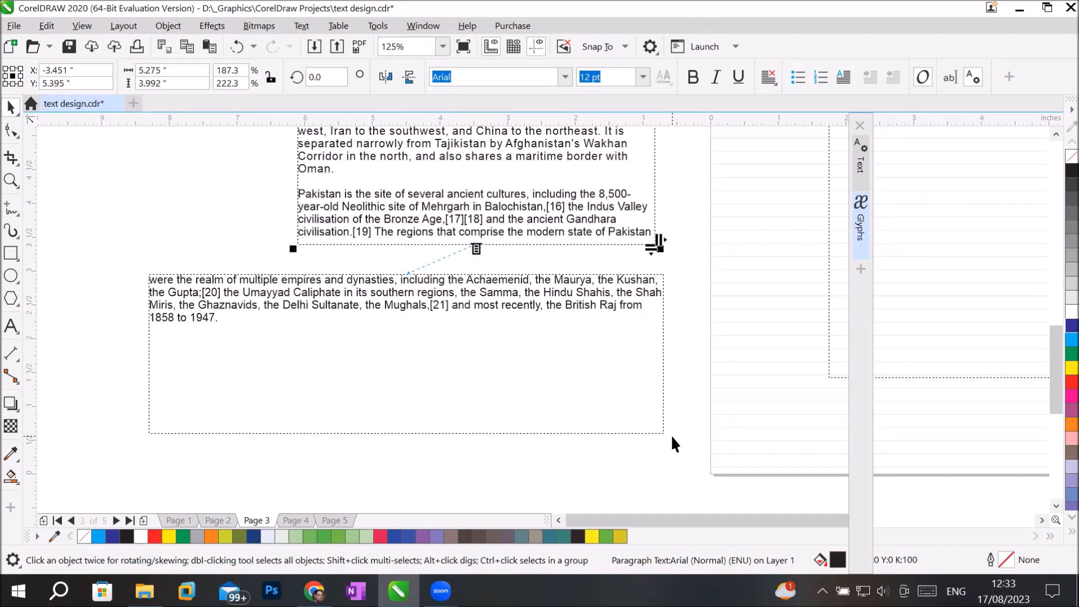
pyautogui.scroll(1, 437, 248)
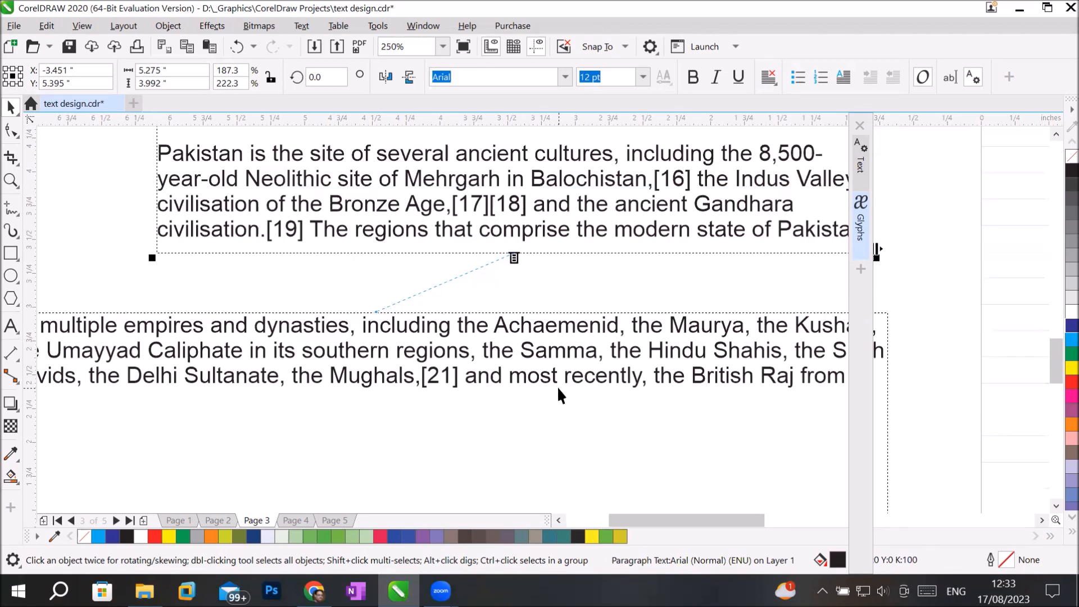
pyautogui.scroll(-1, 558, 387)
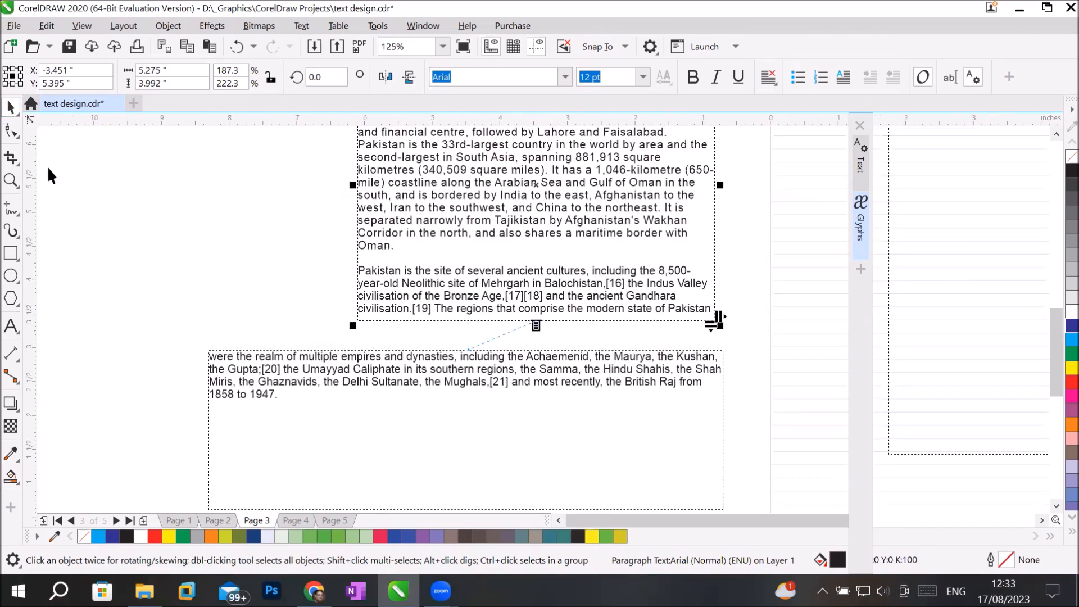
# Clear the old sample text from the page and arrange the two linked text frames and the Design heading on it.
pyautogui.moveTo(408, 349); pyautogui.dragTo(652, 350)
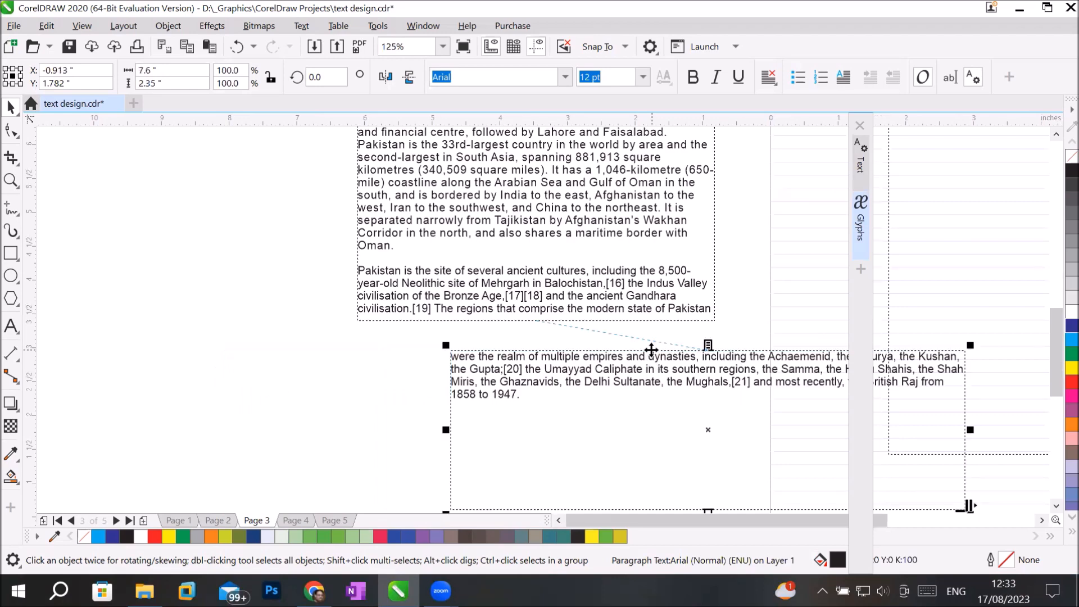
pyautogui.moveTo(449, 226); pyautogui.dragTo(124, 342)
pyautogui.moveTo(524, 373); pyautogui.dragTo(506, 184)
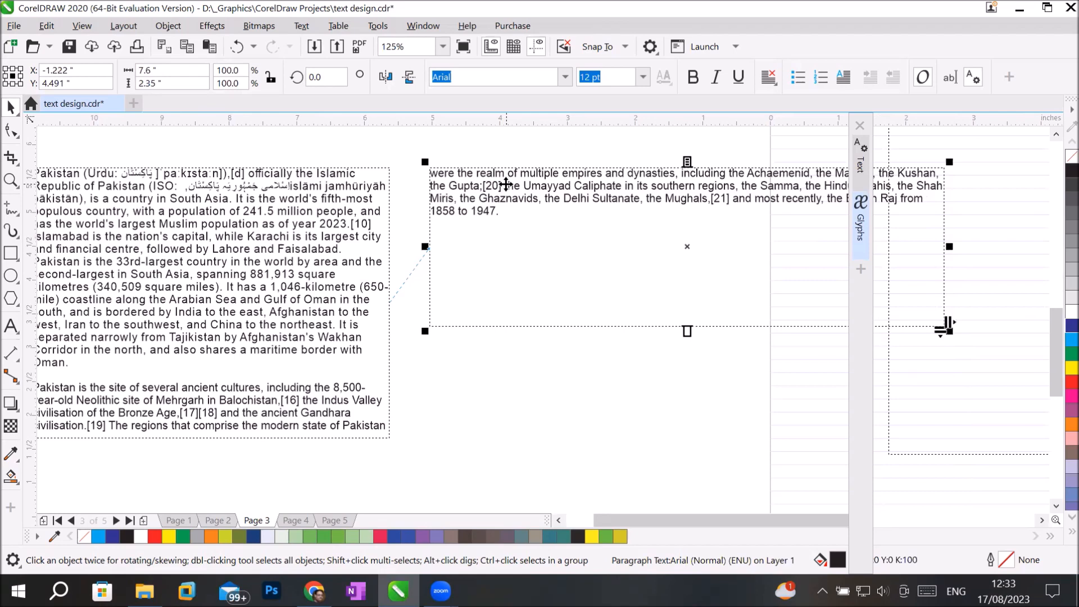
pyautogui.scroll(-2, 625, 374)
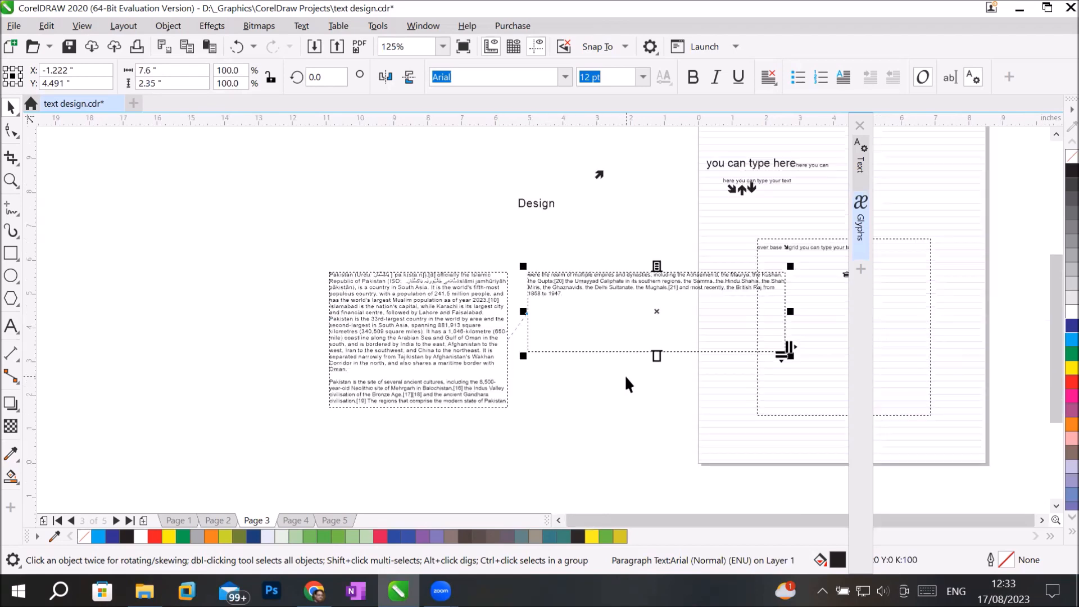
pyautogui.click(928, 259)
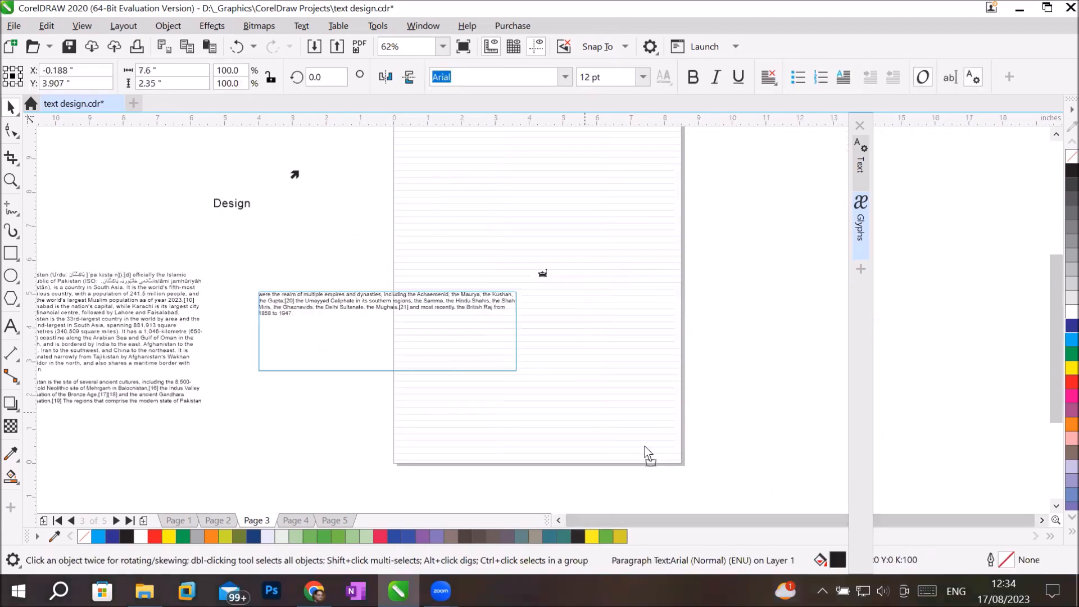
pyautogui.moveTo(228, 281); pyautogui.dragTo(487, 183)
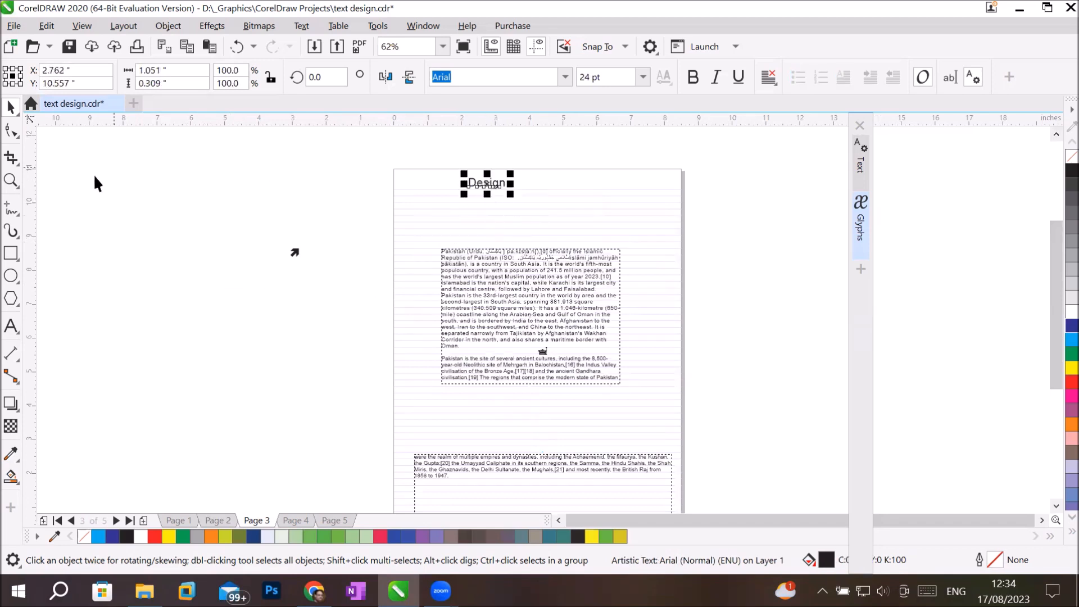
# Replace the Design heading's text with "Pakistan Zindabad".
pyautogui.click(12, 326)
pyautogui.click(498, 186)
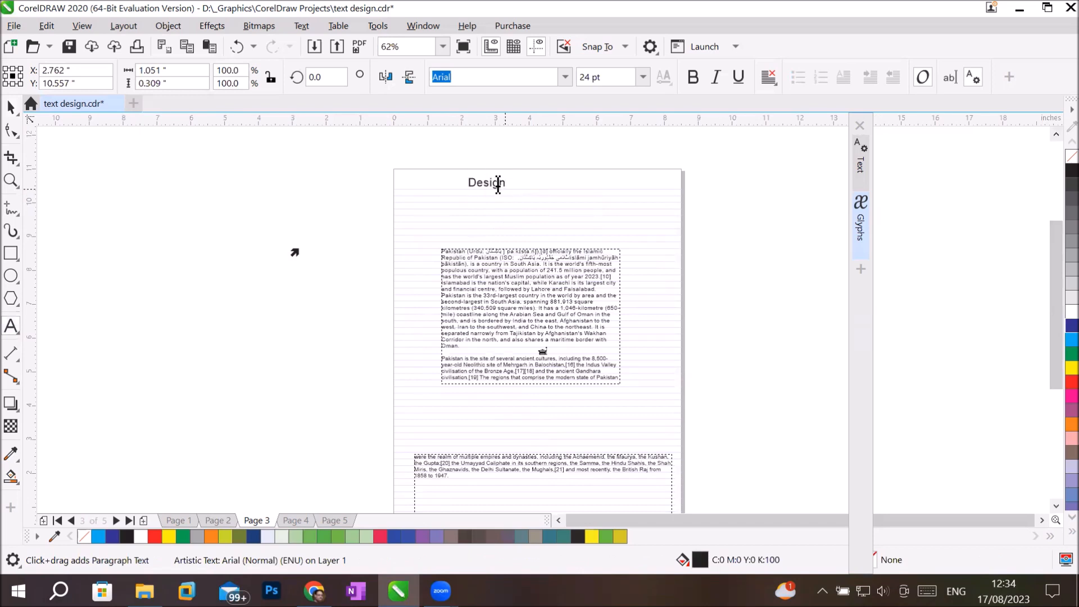
pyautogui.write('PA')
pyautogui.write('kista')
pyautogui.write('n Zin')
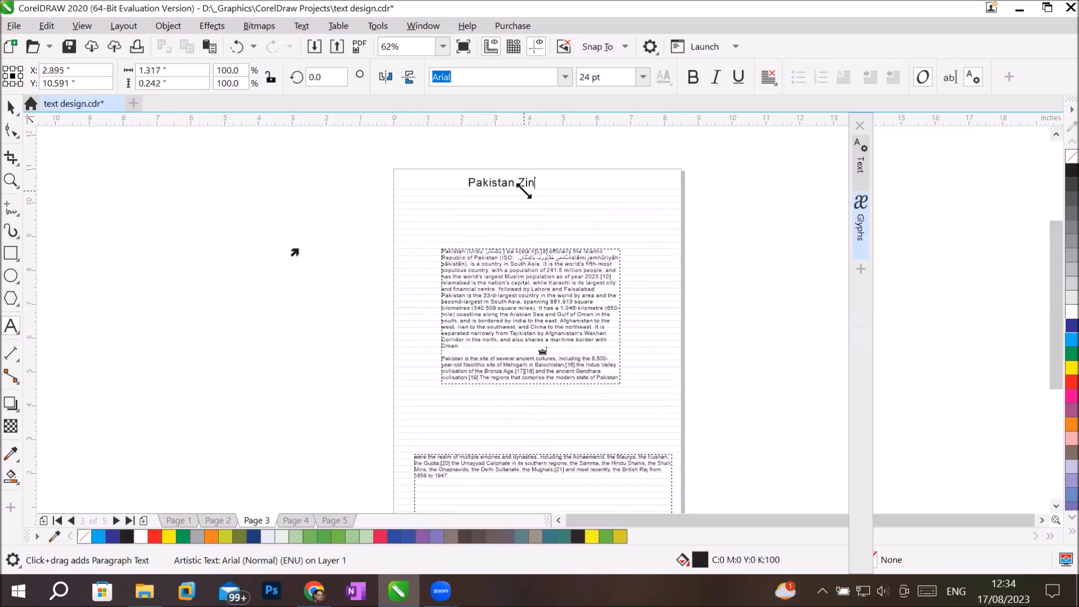
pyautogui.write('dabad')
pyautogui.click(10, 109)
# Move both linked frames up under the heading, offset the second to the lower right, and narrow them to about 4.45 and 5.15 inches.
pyautogui.moveTo(478, 337); pyautogui.dragTo(455, 295)
pyautogui.moveTo(502, 464); pyautogui.dragTo(498, 396)
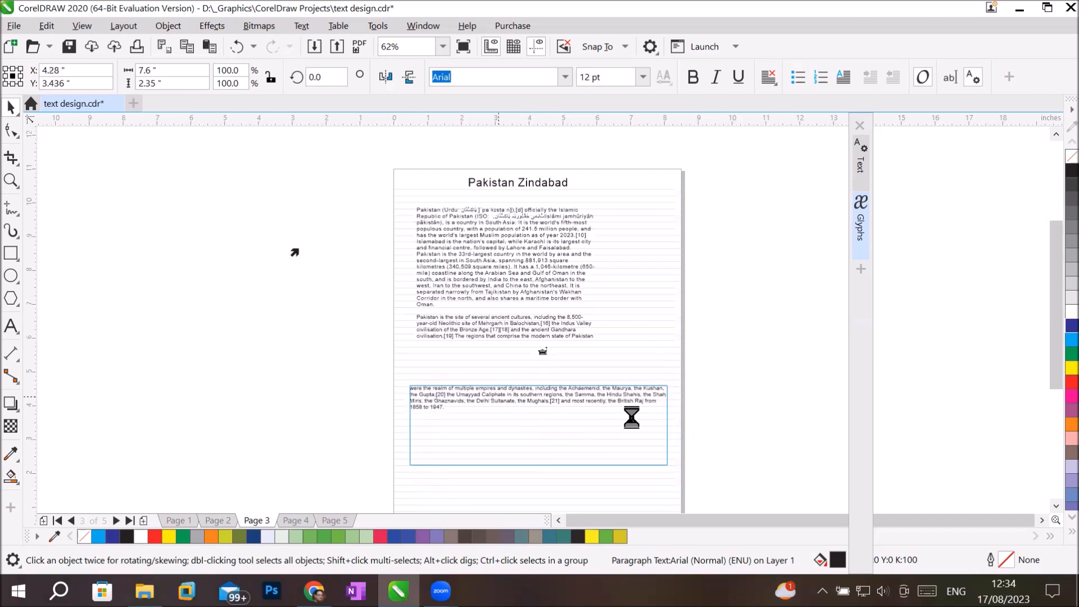
pyautogui.moveTo(667, 428); pyautogui.dragTo(585, 436)
pyautogui.moveTo(513, 401); pyautogui.dragTo(605, 438)
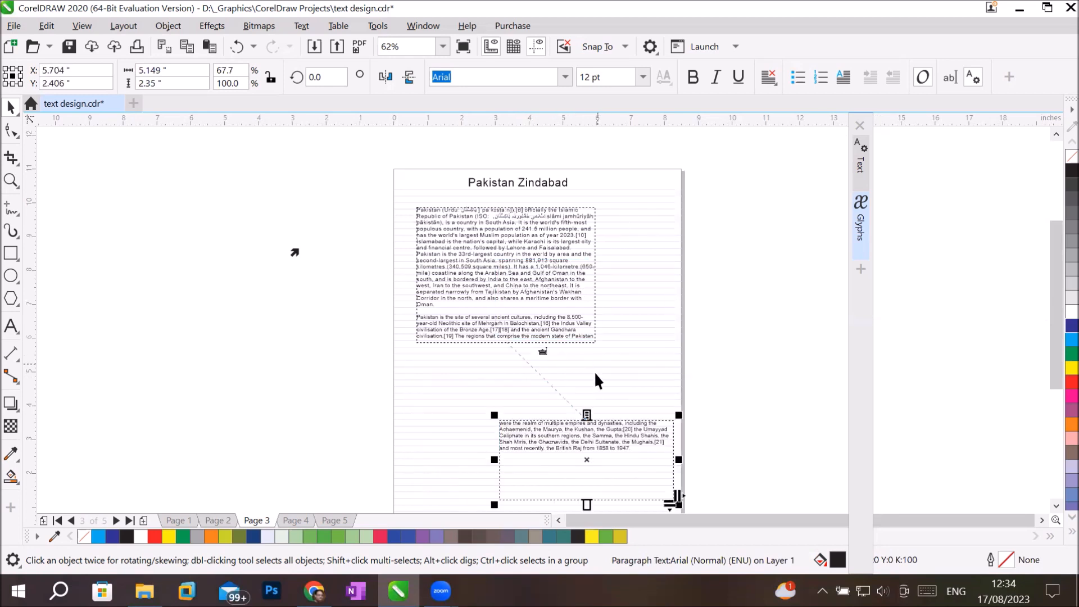
pyautogui.click(538, 253)
pyautogui.moveTo(600, 274); pyautogui.dragTo(577, 281)
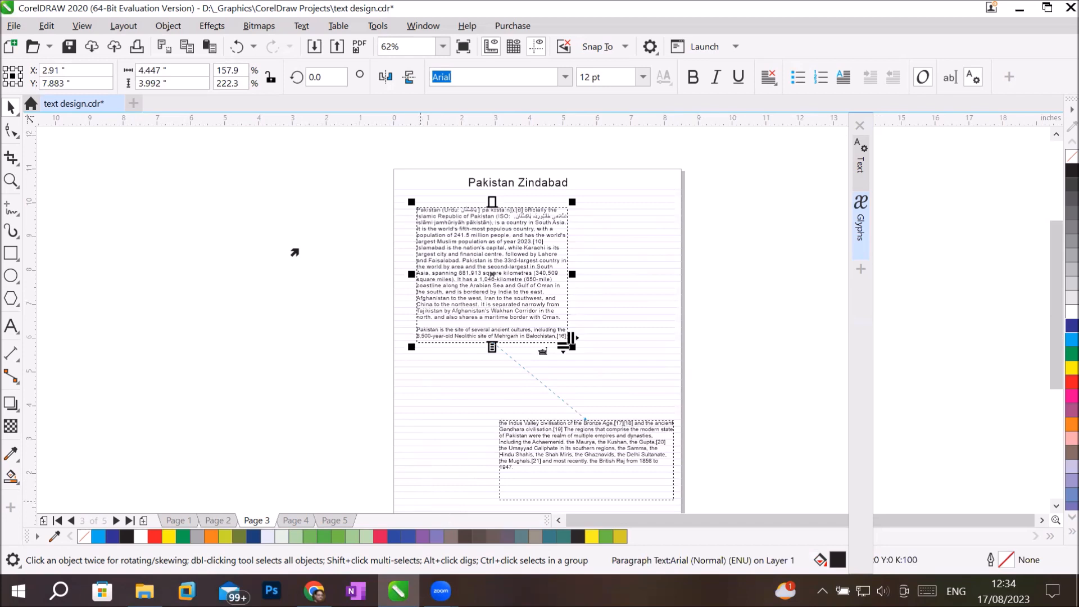
# Switch to Chrome, open pngwing.com in a new tab and open a Pakistan flag PNG's page, dismissing the advert.
pyautogui.click(313, 590)
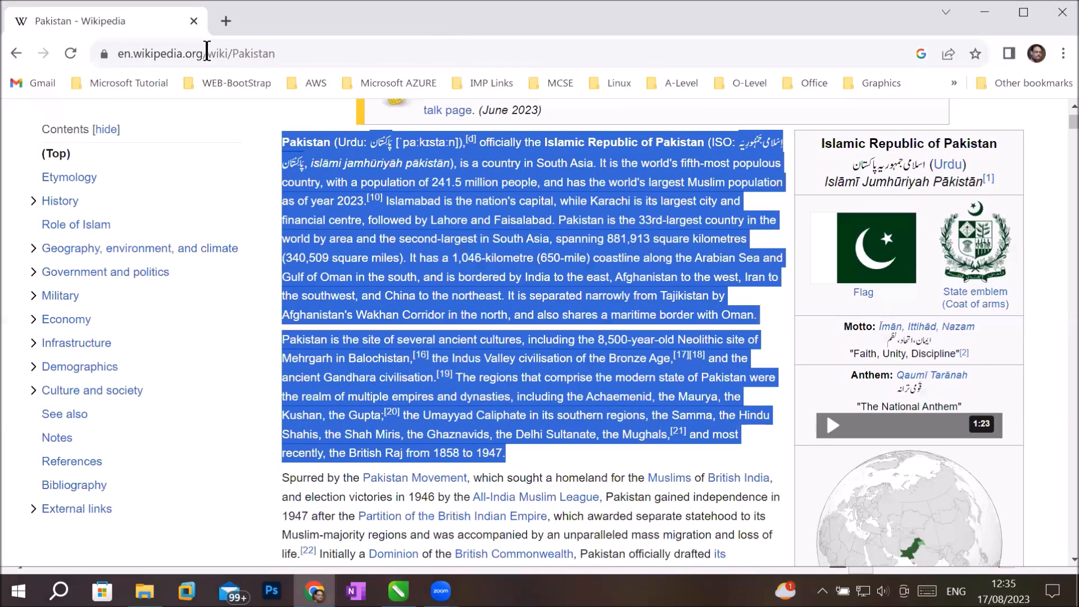
pyautogui.click(226, 21)
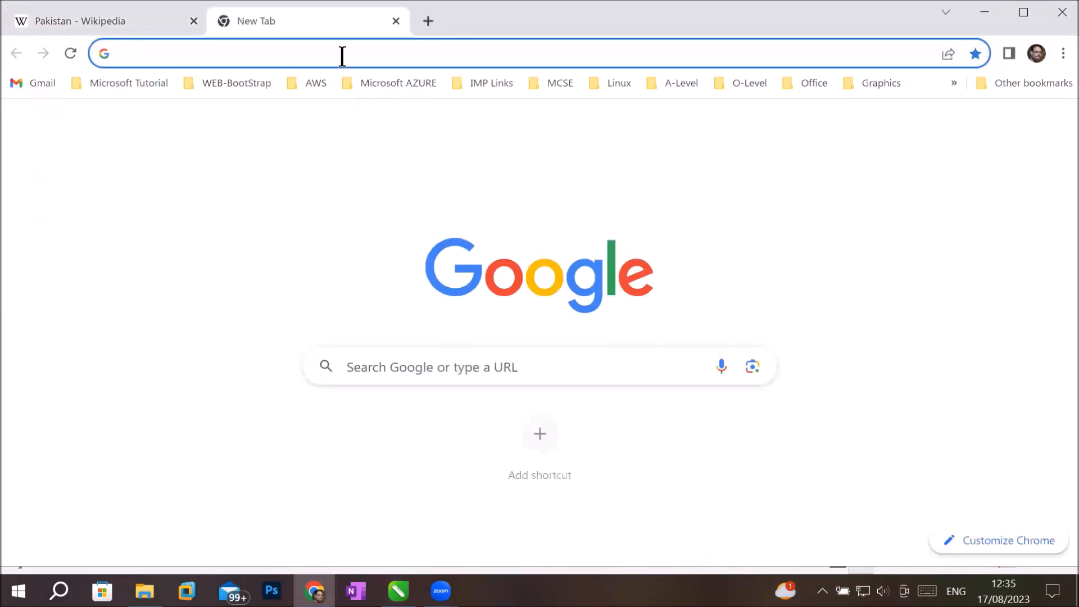
pyautogui.click(395, 57)
pyautogui.write('png')
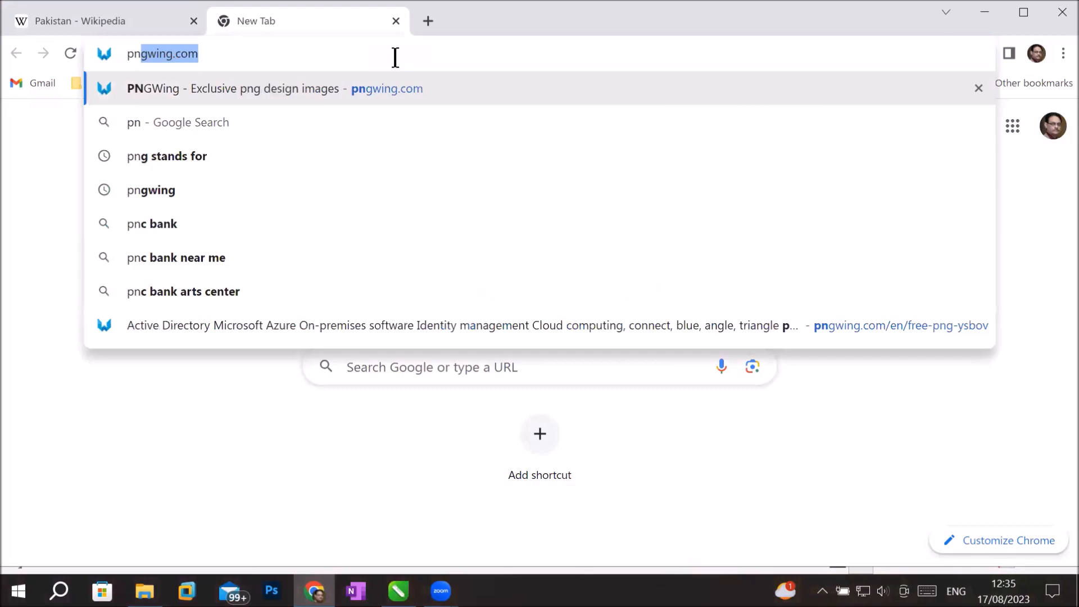
pyautogui.press('Return')
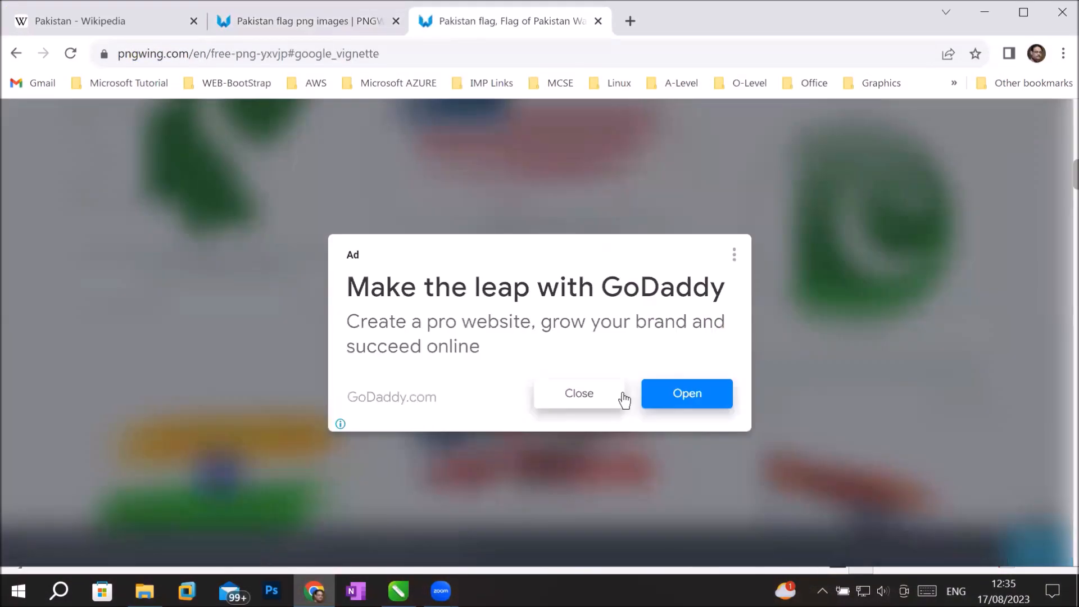
pyautogui.click(607, 408)
# Download the Pakistan flag PNG, solving the character-order captcha.
pyautogui.scroll(-3, 402, 396)
pyautogui.click(531, 408)
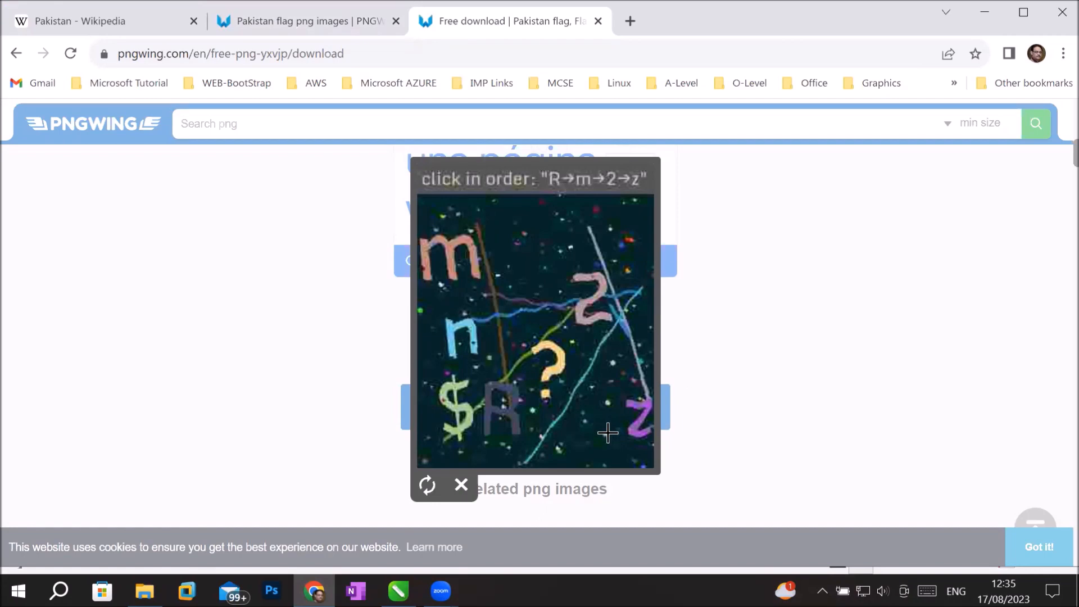
pyautogui.click(508, 402)
pyautogui.click(460, 265)
pyautogui.click(596, 292)
pyautogui.click(640, 407)
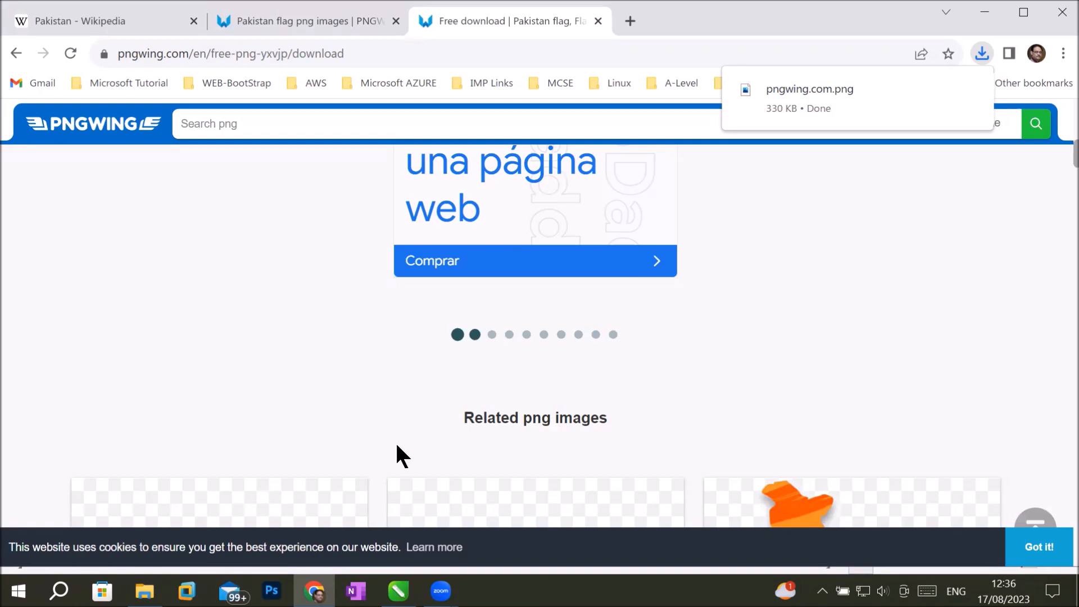
# Bring the downloaded flag image from the Downloads folder into the CorelDRAW page and scale it to about 4.4 inches wide between the text frames.
pyautogui.click(144, 590)
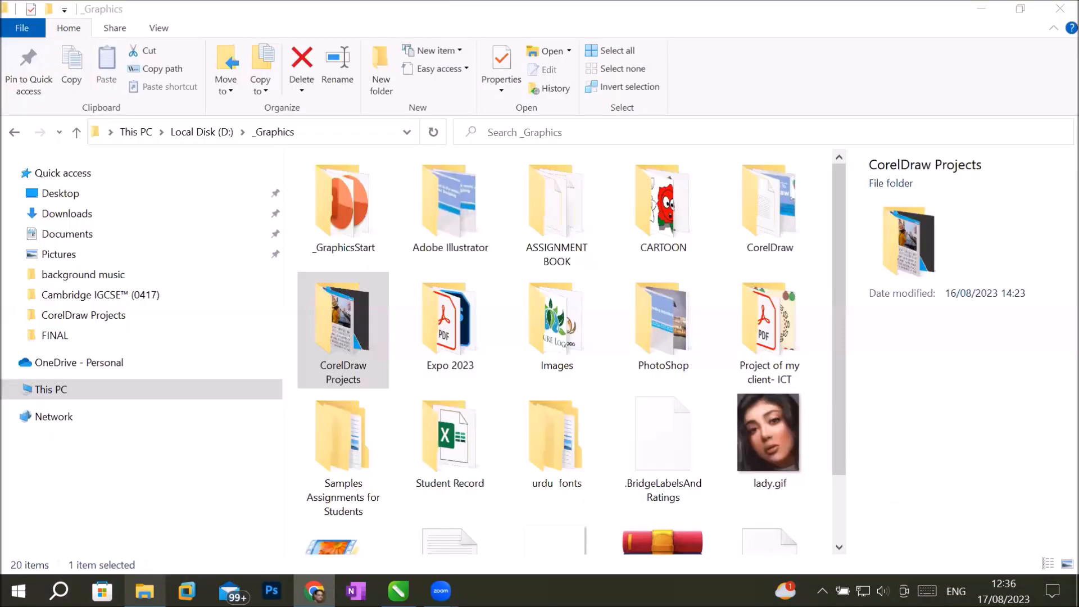
pyautogui.click(76, 216)
pyautogui.moveTo(345, 227); pyautogui.dragTo(615, 272)
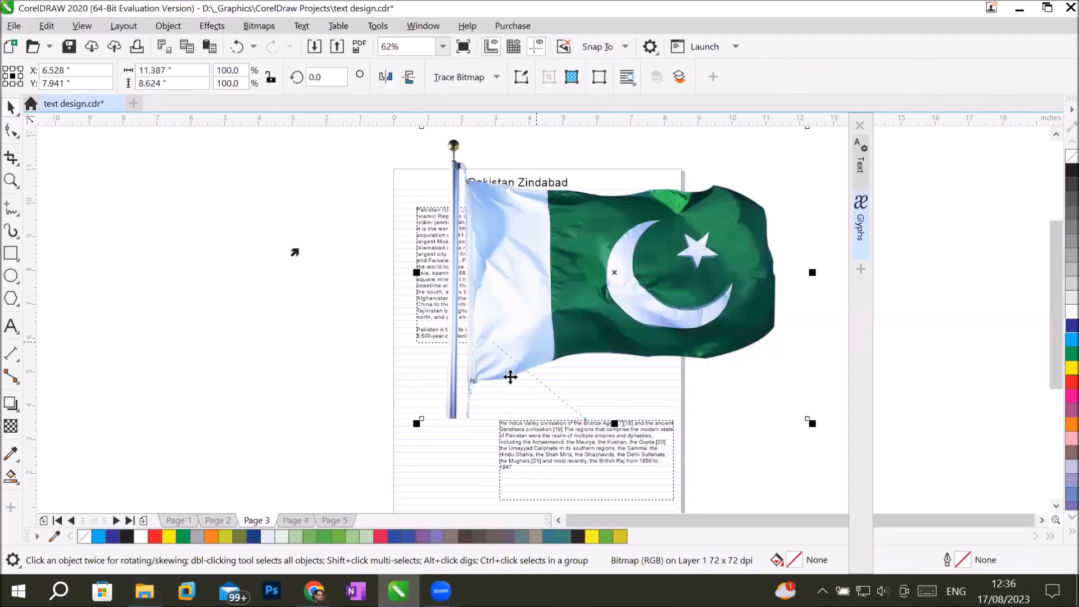
pyautogui.moveTo(417, 422); pyautogui.dragTo(534, 357)
pyautogui.moveTo(595, 302); pyautogui.dragTo(646, 379)
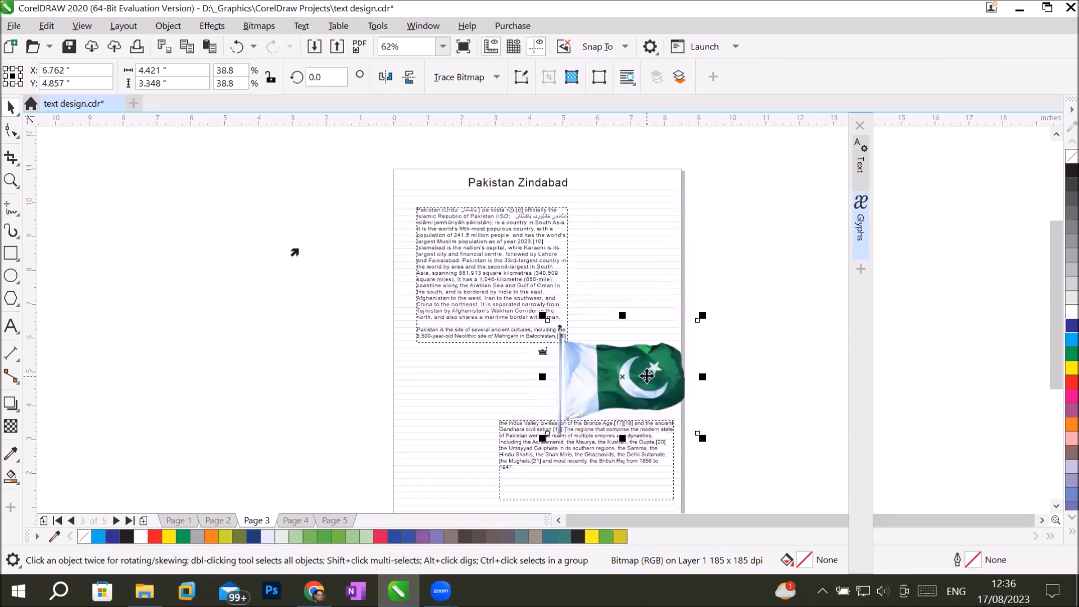
# Add a horizontally mirrored copy of the flag on its left side and move the second text frame down below the flags.
pyautogui.moveTo(702, 376); pyautogui.dragTo(393, 377)
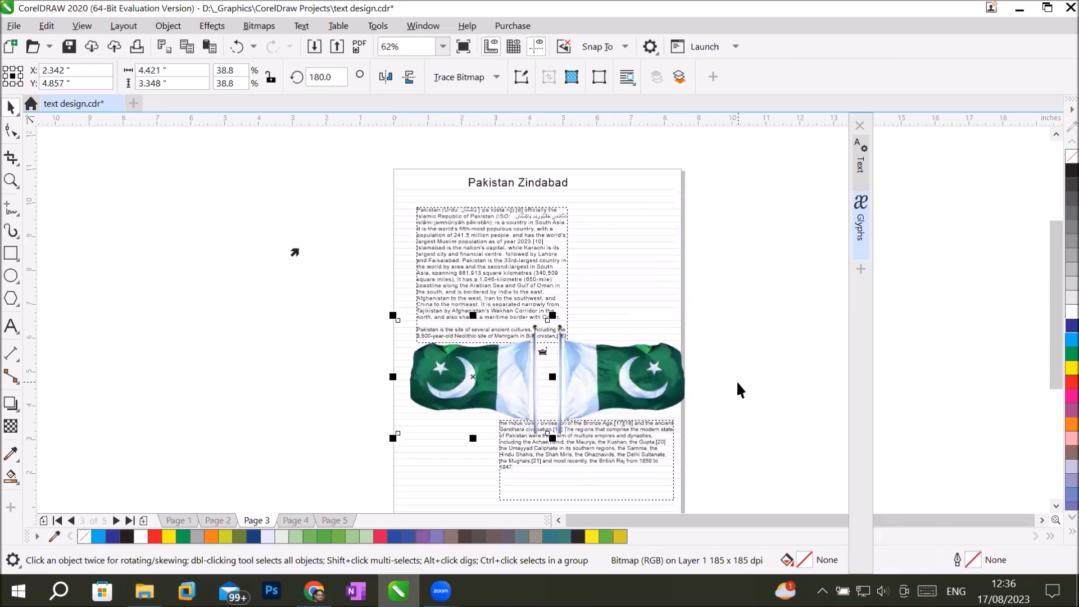
pyautogui.moveTo(648, 444); pyautogui.dragTo(649, 476)
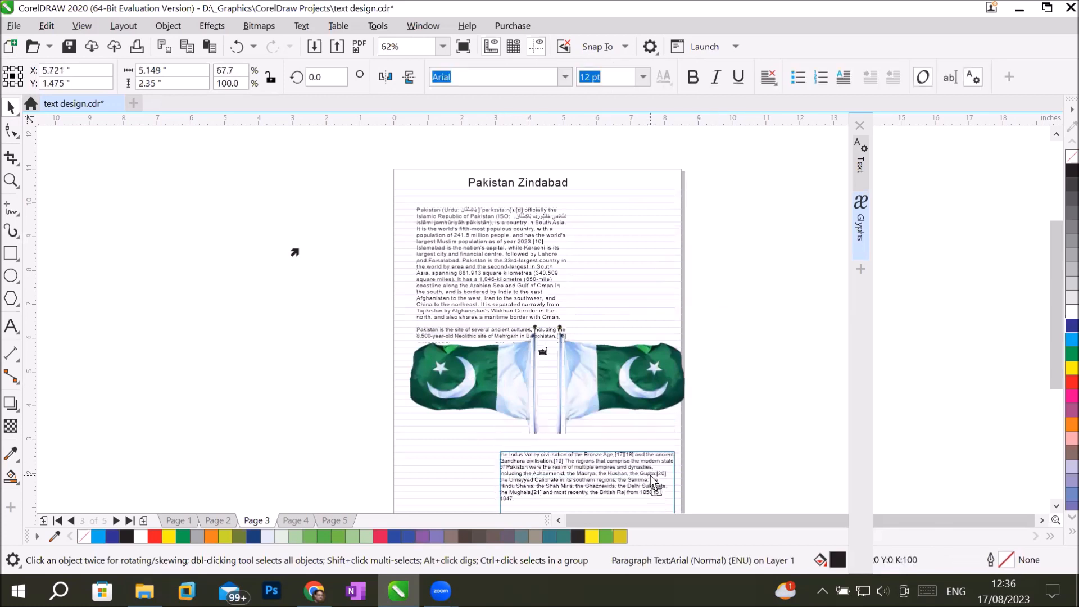
# Shift both flag images slightly left and down so they sit between the upper and lower text frames.
pyautogui.click(755, 440)
pyautogui.moveTo(492, 406); pyautogui.dragTo(491, 409)
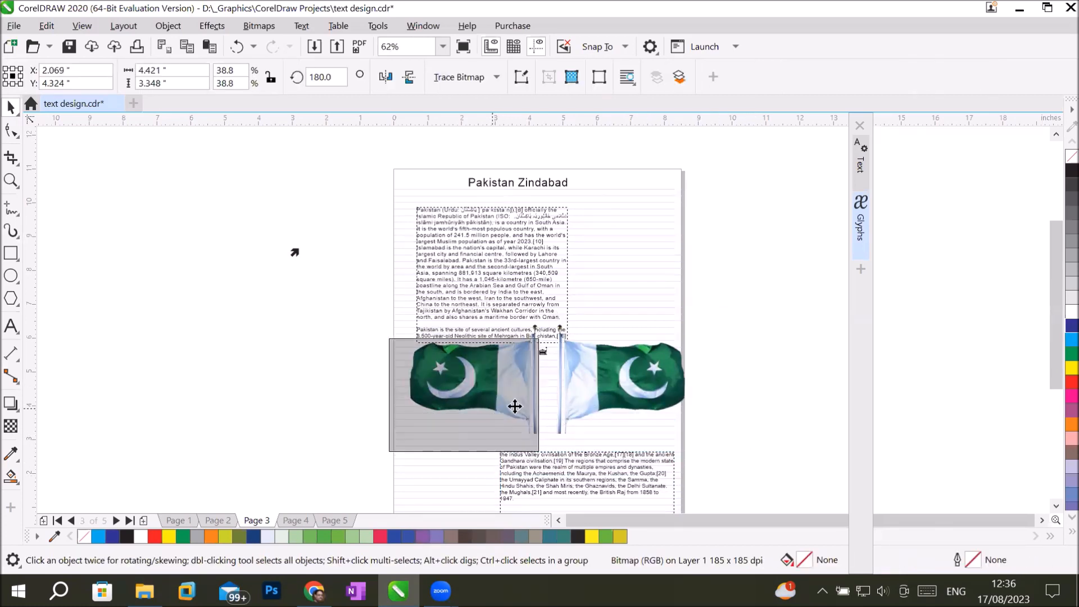
pyautogui.moveTo(602, 381); pyautogui.dragTo(589, 397)
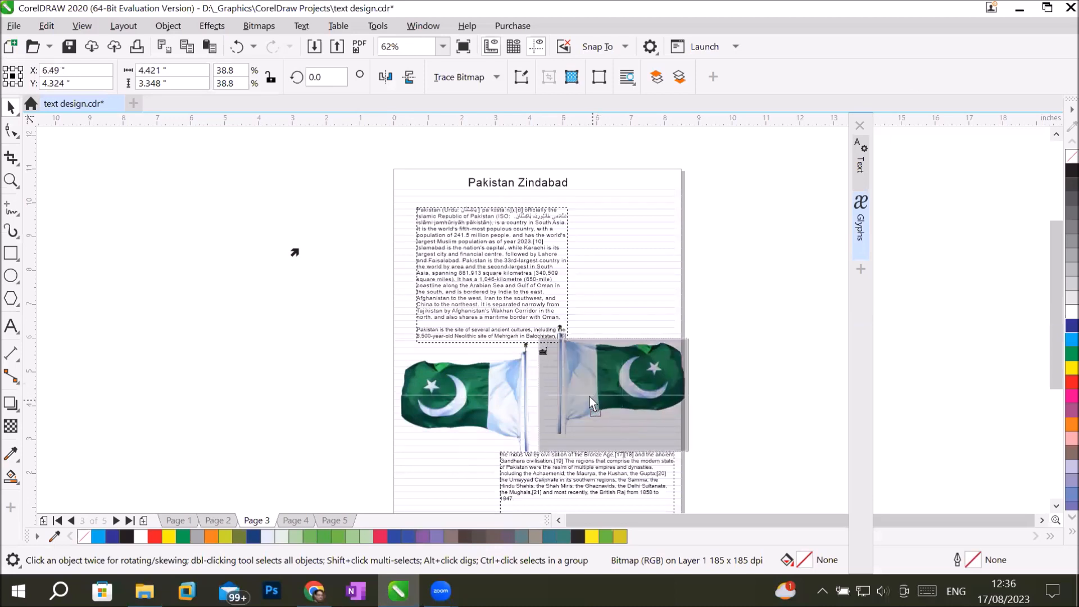
pyautogui.click(756, 402)
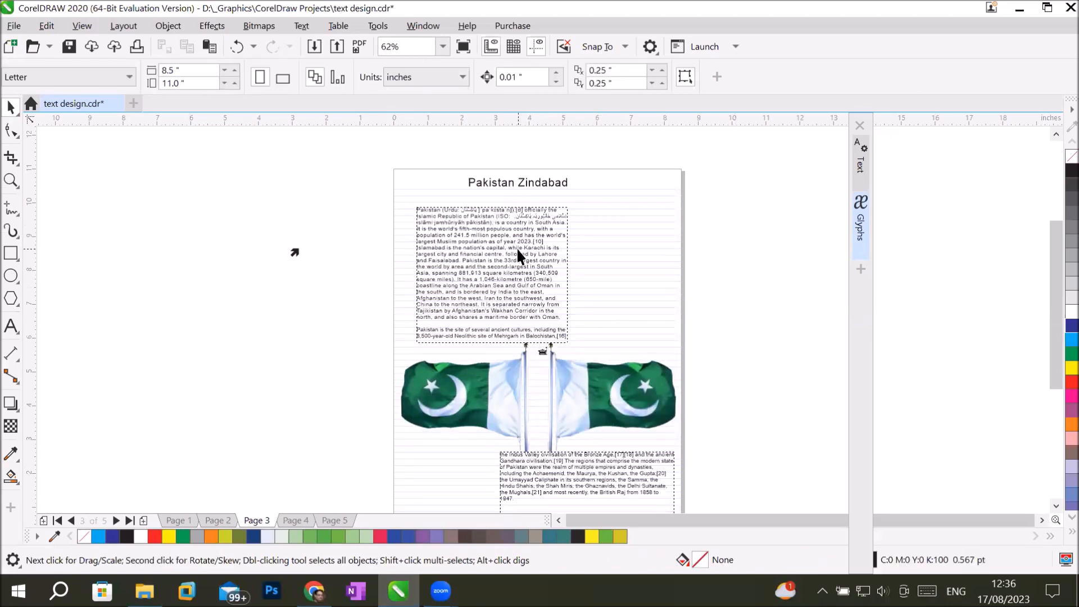
# Import the Lahore Qalandars logo pngegg (2).png and place it about 1.36 inches wide over the middle of the upper text frame.
pyautogui.scroll(3, 517, 247)
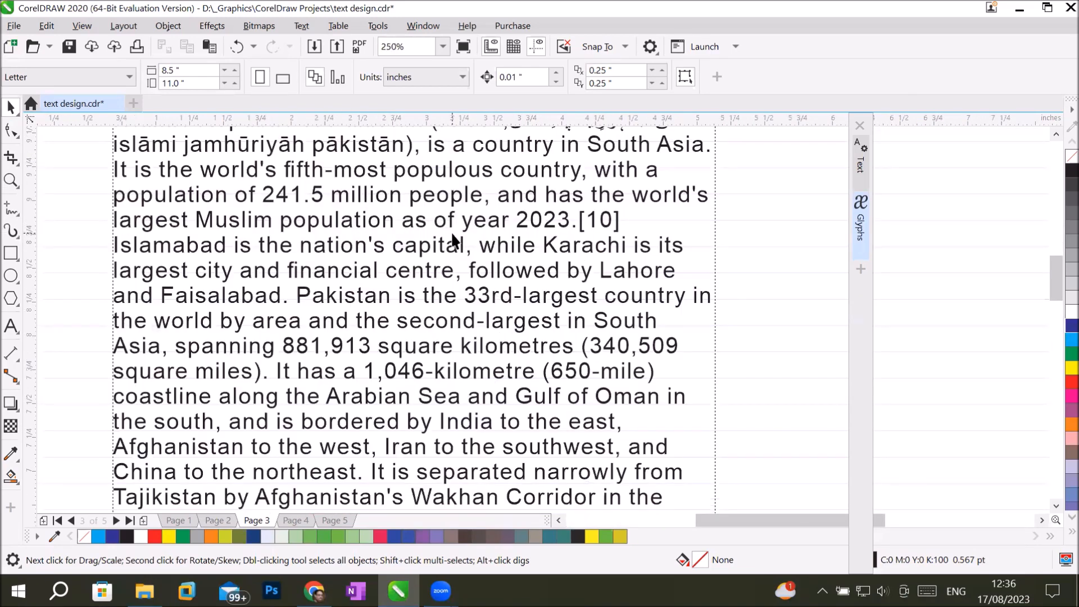
pyautogui.click(14, 26)
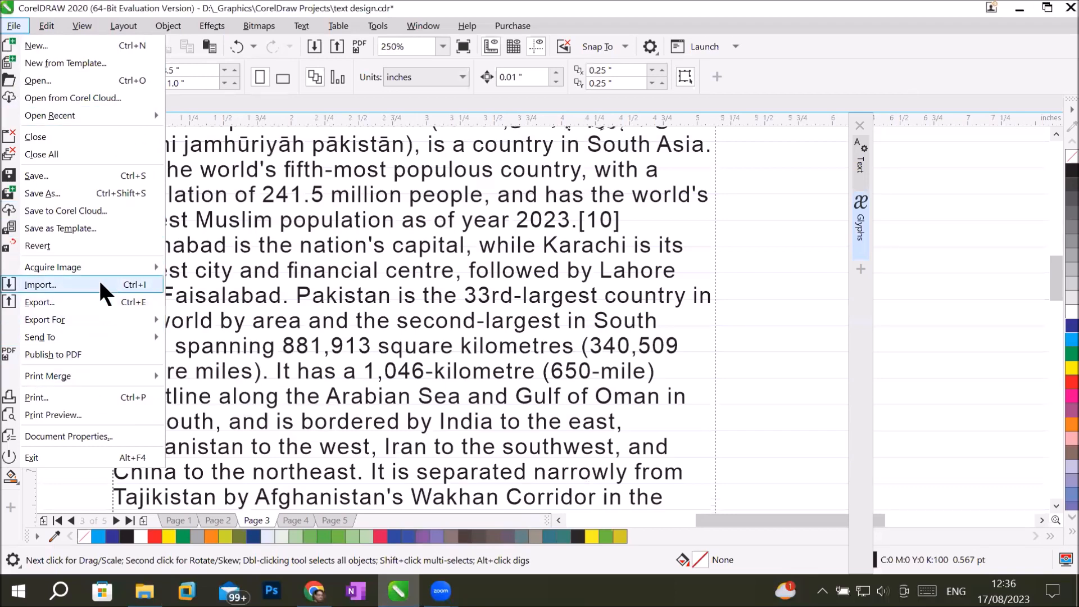
pyautogui.click(99, 284)
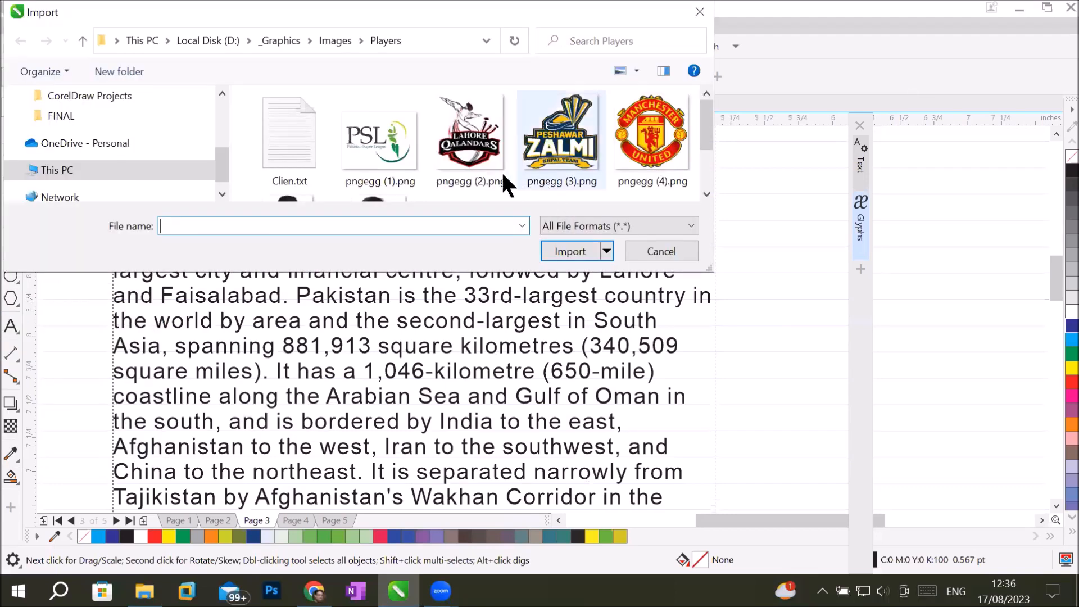
pyautogui.moveTo(476, 163)
pyautogui.mouseDown()
pyautogui.moveTo(465, 245)
pyautogui.moveTo(478, 170)
pyautogui.mouseUp()
pyautogui.click(567, 251)
pyautogui.moveTo(309, 235); pyautogui.dragTo(494, 442)
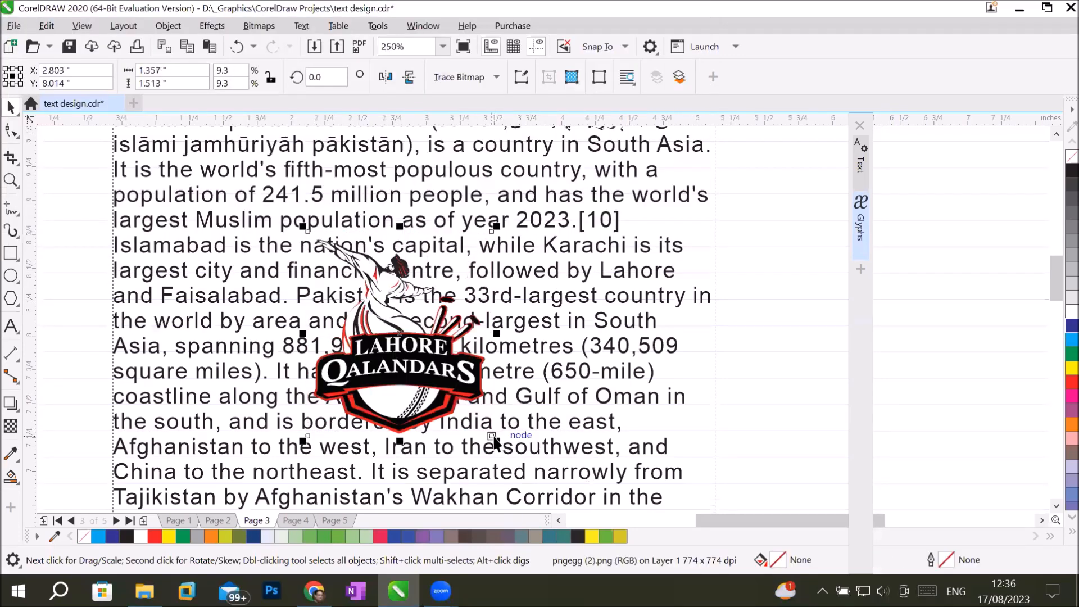
# Place the Lahore Qalandars logo behind the upper paragraph text in the stacking order.
pyautogui.scroll(2, 369, 358)
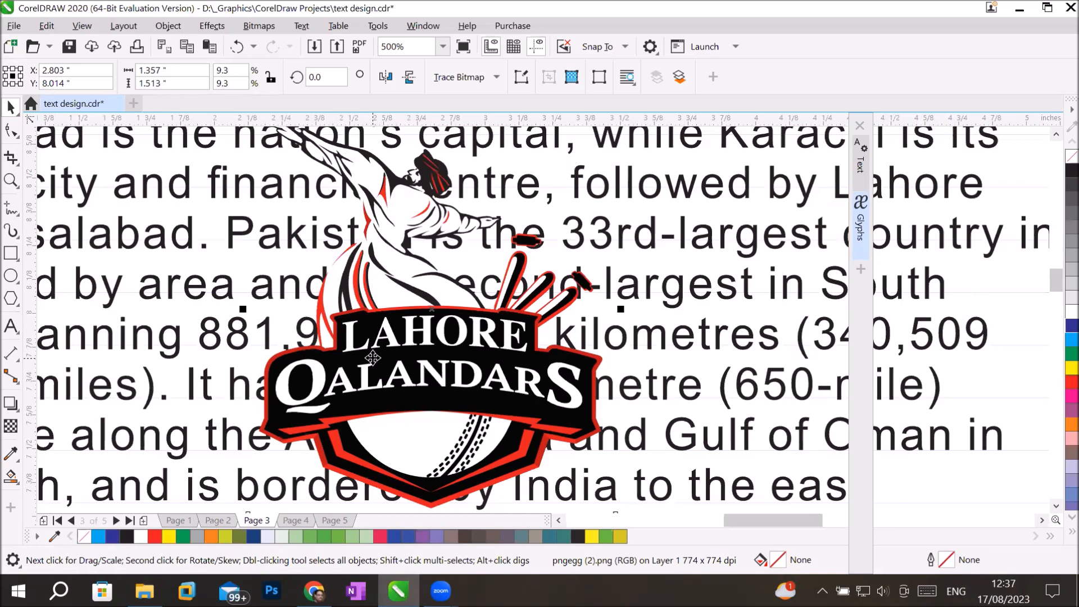
pyautogui.rightClick(402, 338)
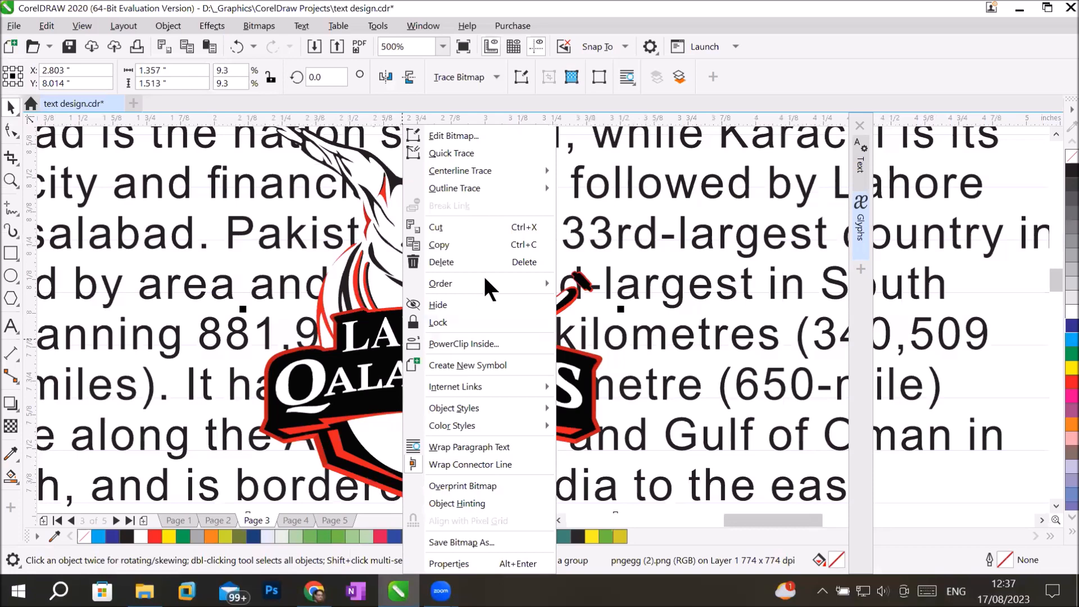
pyautogui.moveTo(491, 278)
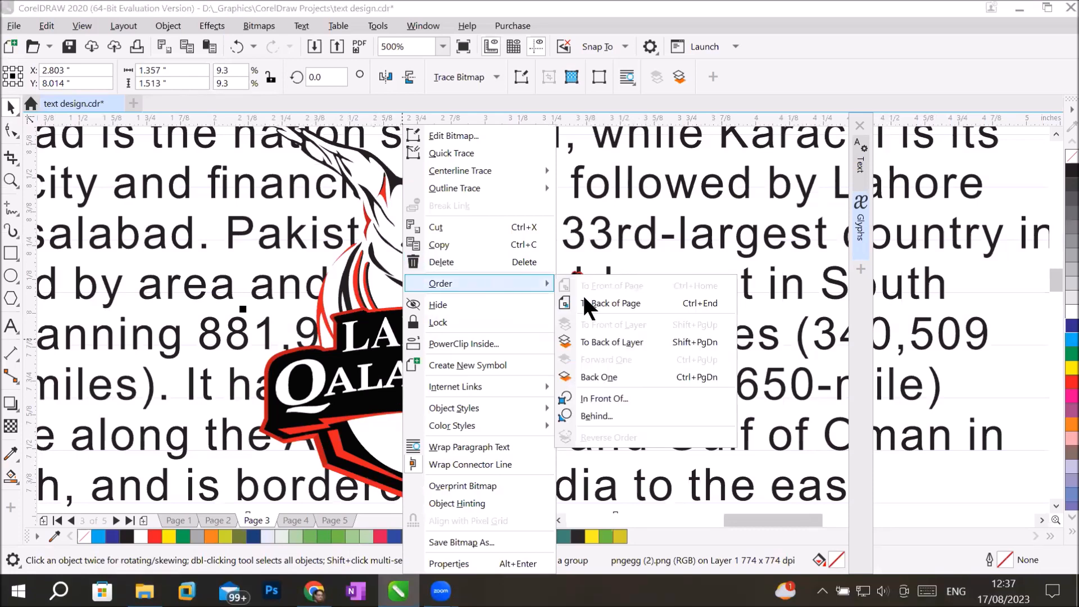
pyautogui.click(604, 415)
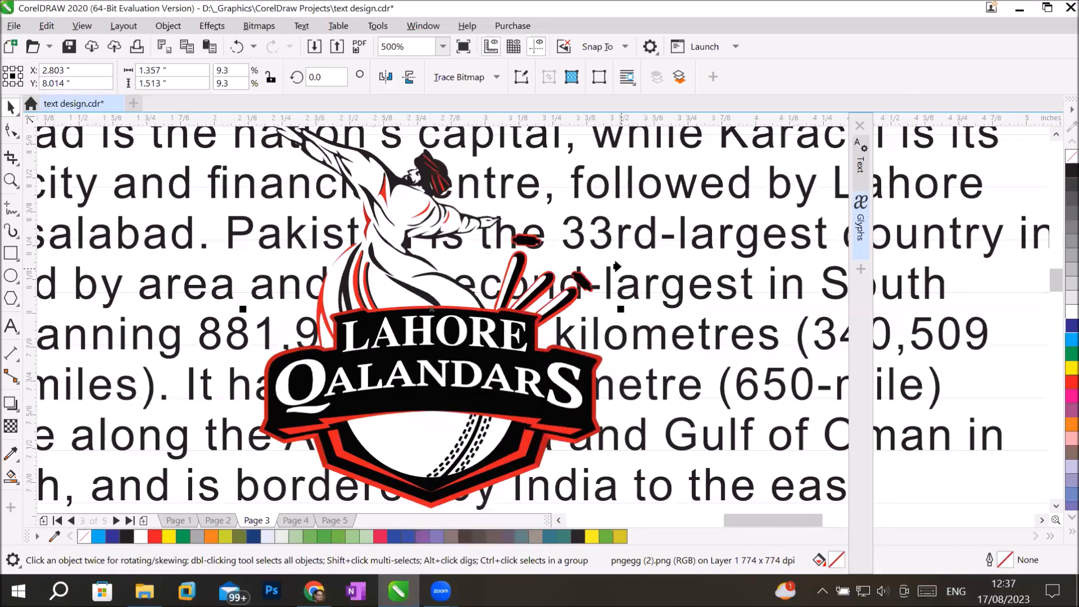
pyautogui.click(618, 234)
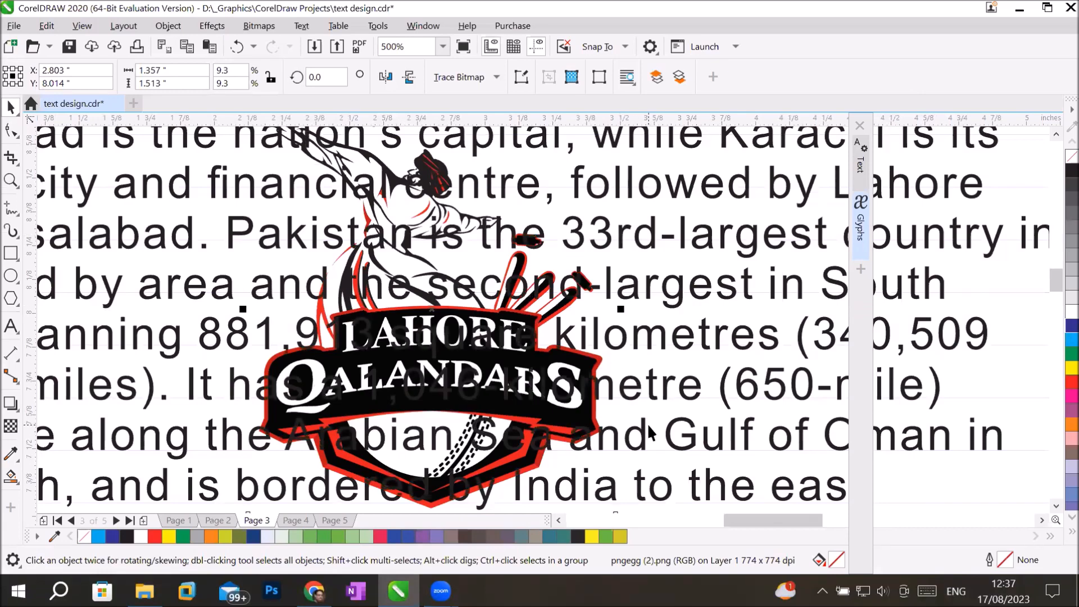
pyautogui.scroll(2, 485, 389)
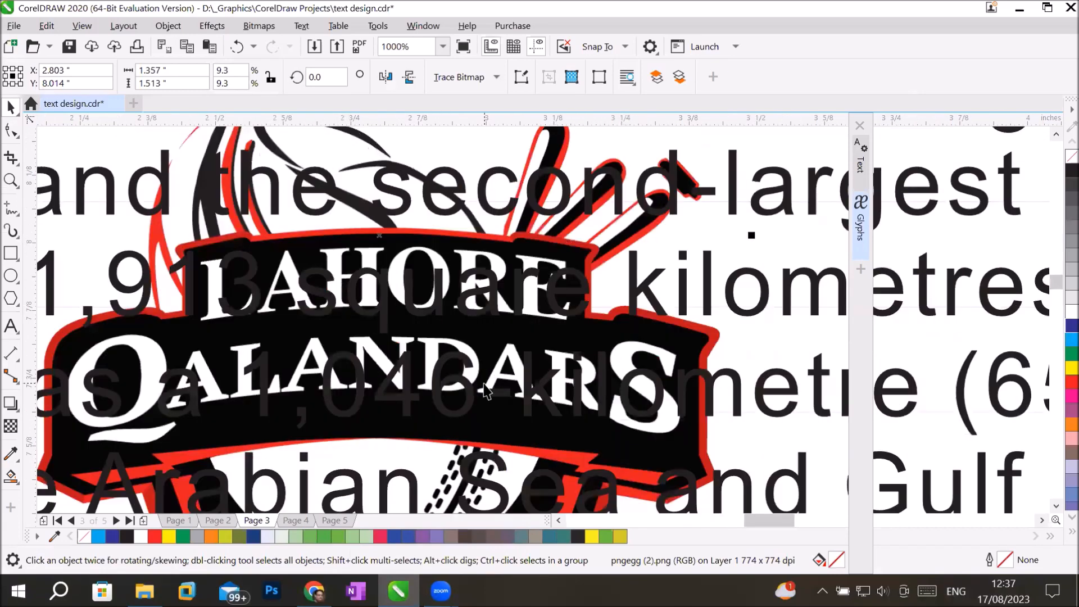
pyautogui.scroll(-2, 486, 389)
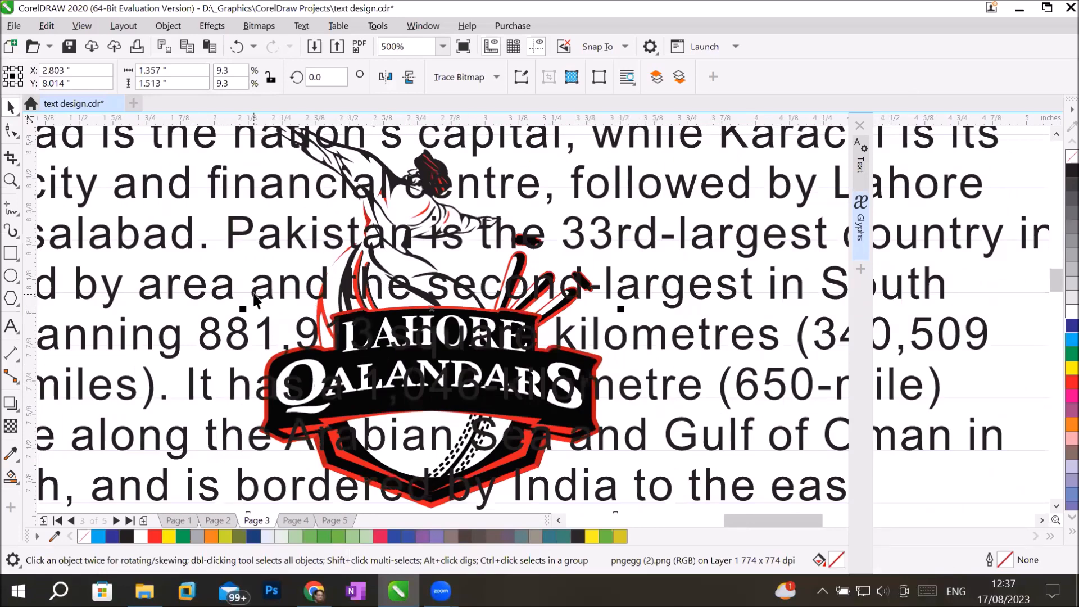
pyautogui.scroll(-2, 256, 301)
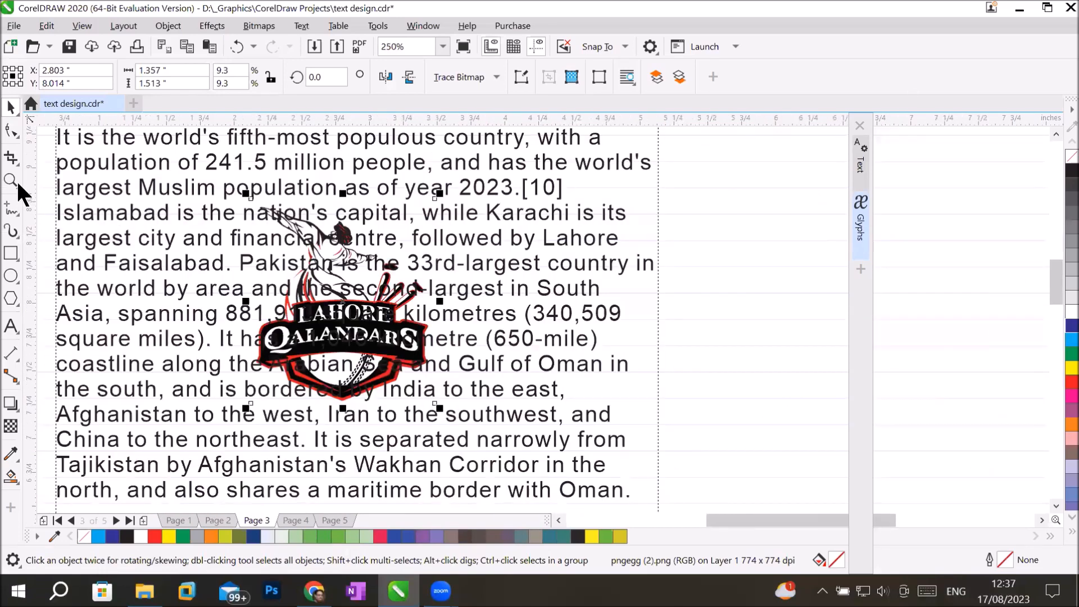
# Colour the passage from "Muslim population" to "Iran to the southwest, and" yellow in the upper text frame.
pyautogui.click(11, 325)
pyautogui.moveTo(134, 187); pyautogui.dragTo(618, 414)
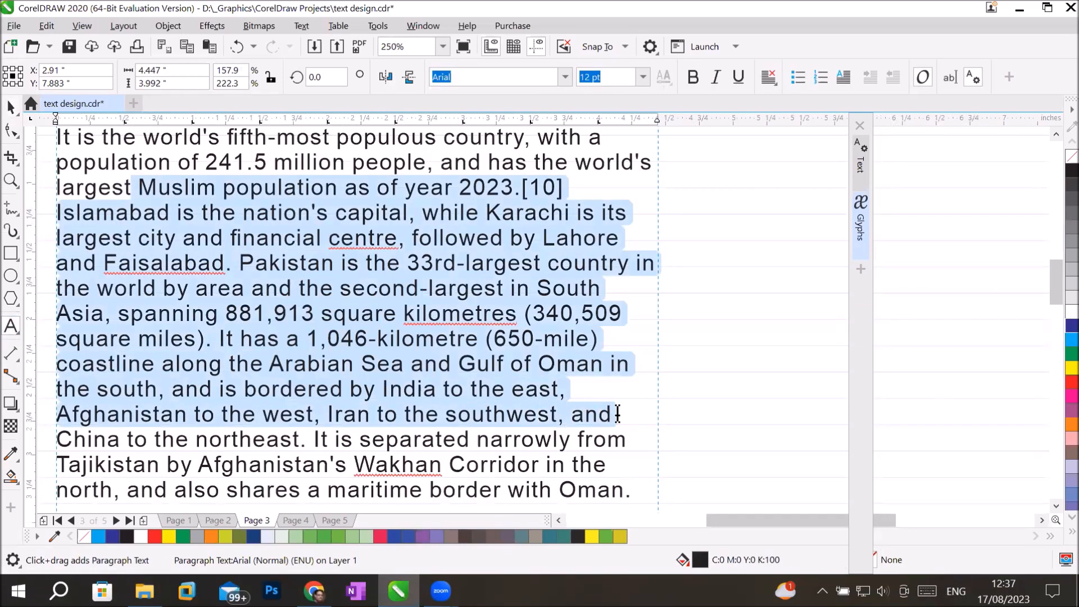
pyautogui.click(1069, 367)
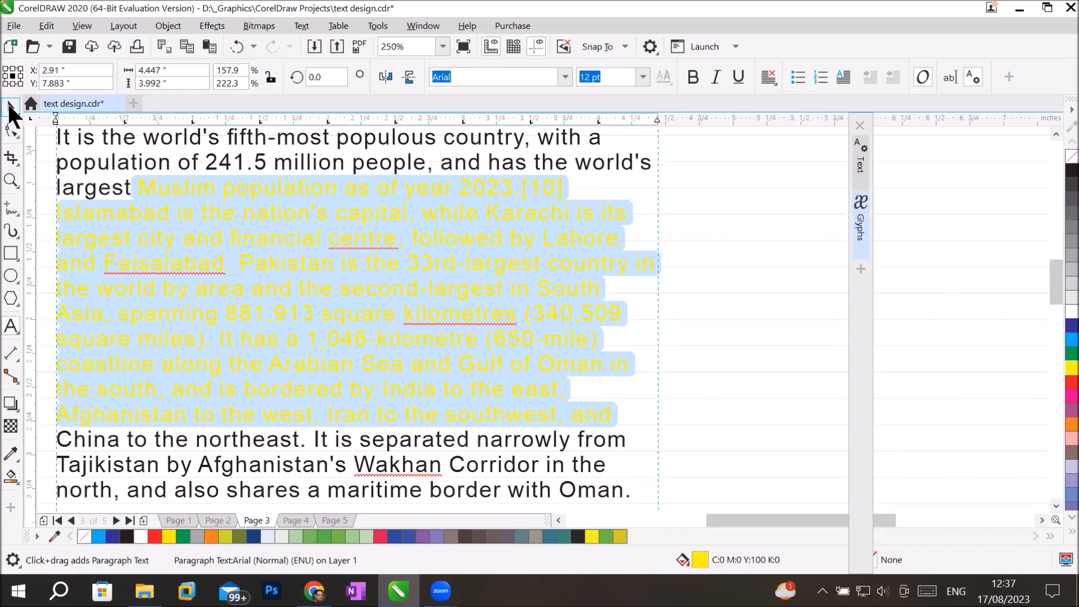
pyautogui.click(12, 108)
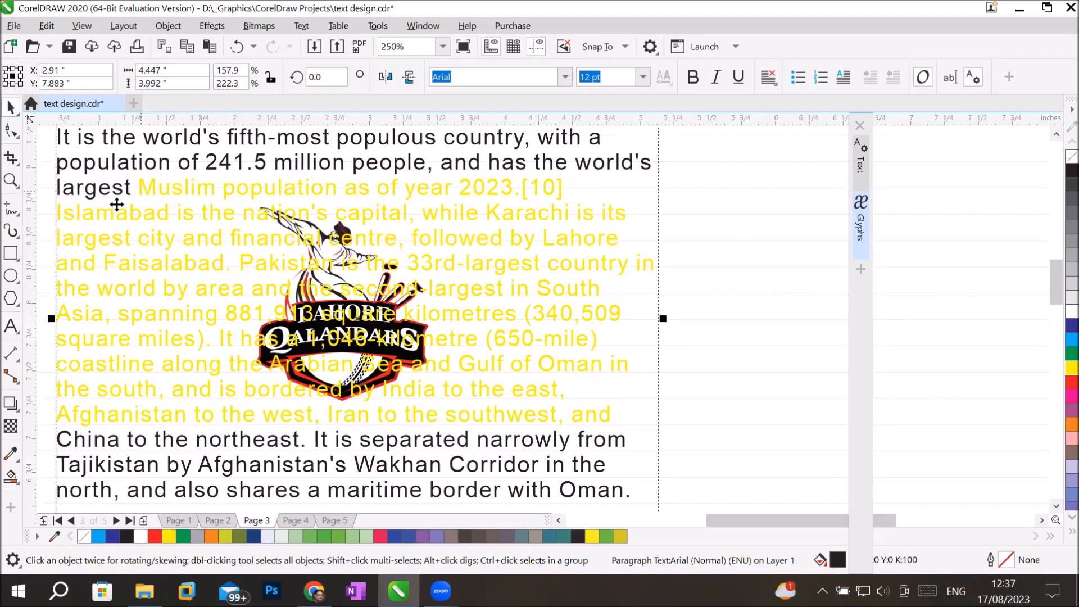
# Undo the yellow fill on the passage in the upper text frame.
pyautogui.click(11, 326)
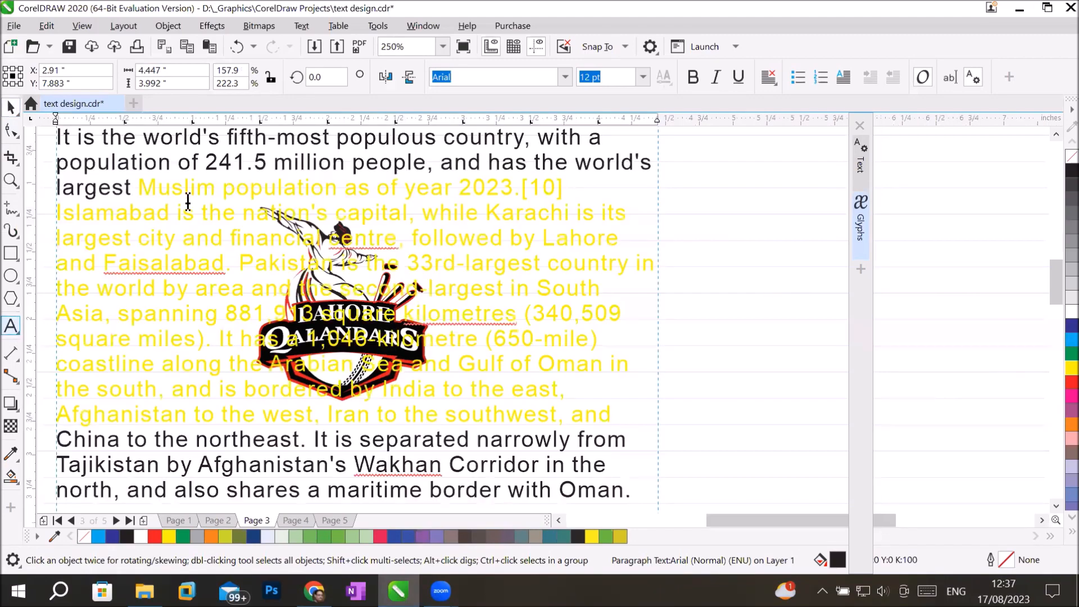
pyautogui.click(139, 187)
pyautogui.click(147, 186)
pyautogui.hotkey('ctrl', 'z')
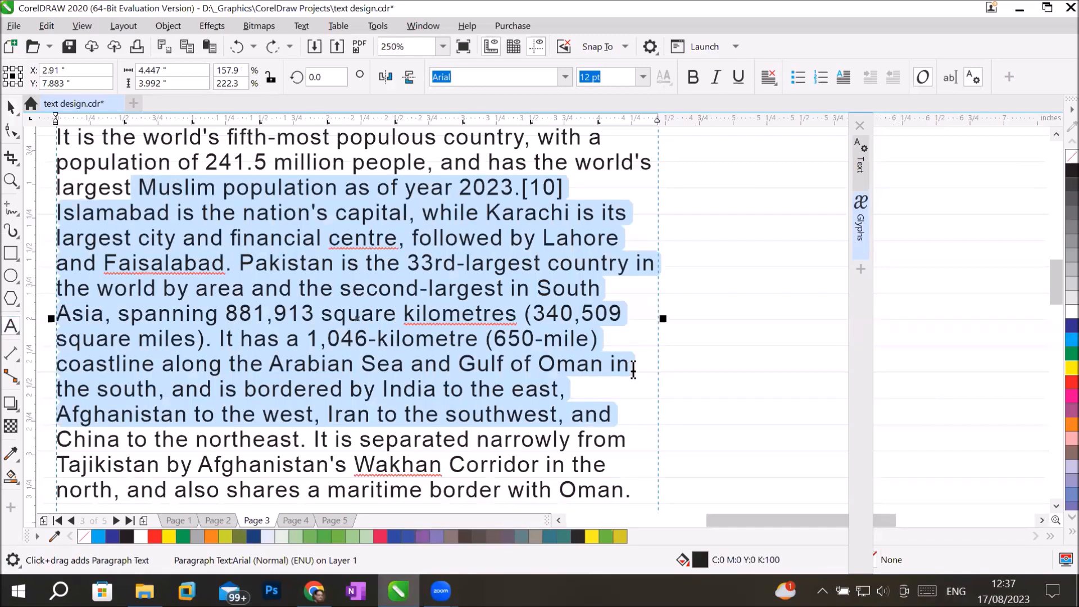
pyautogui.hotkey('ctrl', 'z')
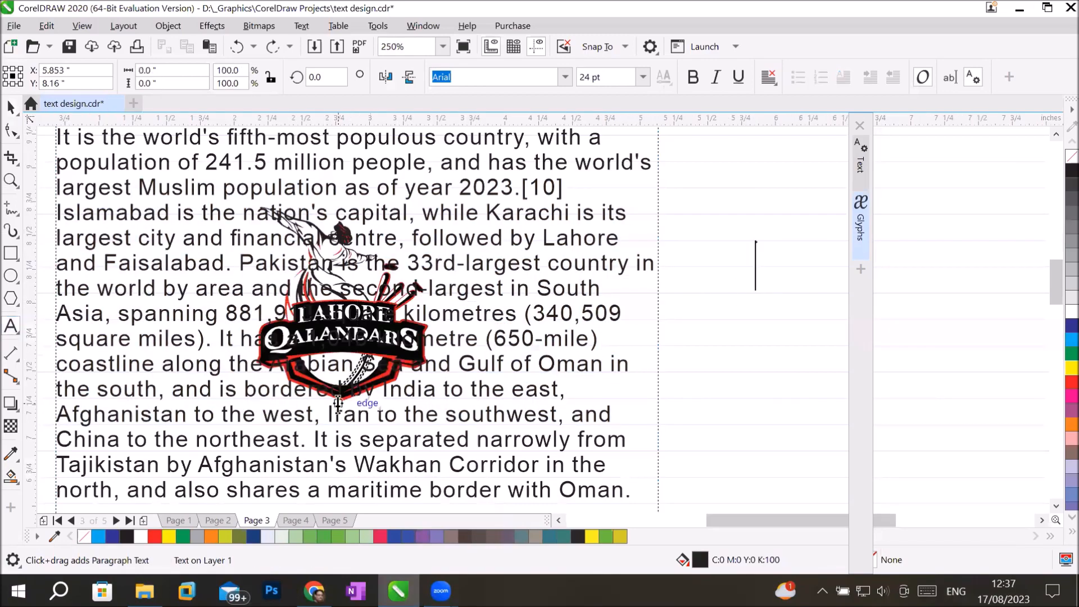
# Move the upper text frame sideways across the logo and settle it at about X 2.994, Y 7.883 inches.
pyautogui.scroll(2, 337, 404)
pyautogui.scroll(-2, 337, 404)
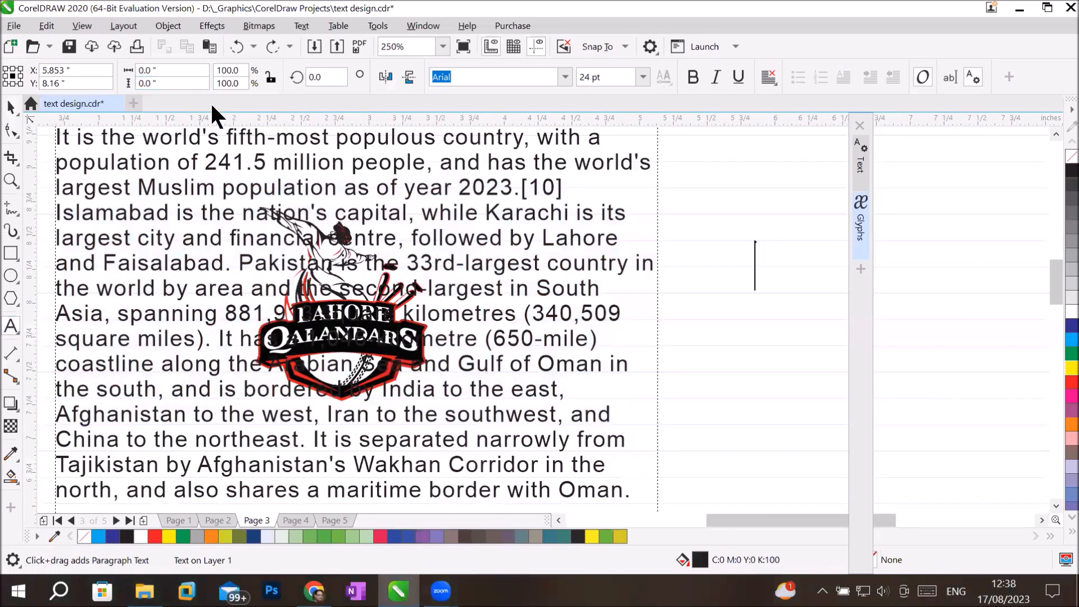
pyautogui.click(14, 108)
pyautogui.moveTo(378, 309); pyautogui.dragTo(489, 310)
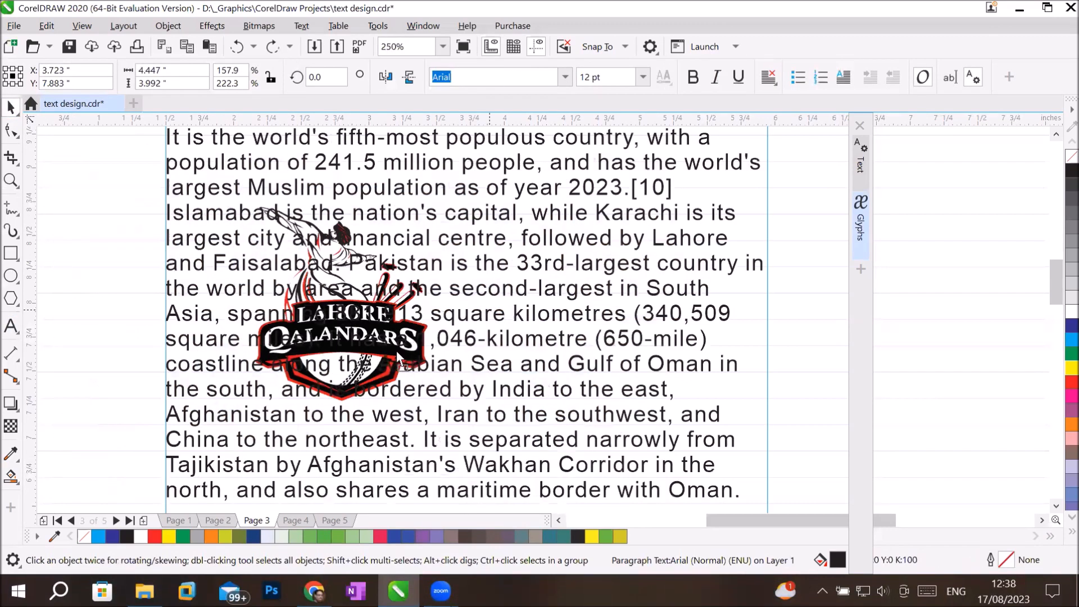
pyautogui.moveTo(380, 359); pyautogui.dragTo(408, 359)
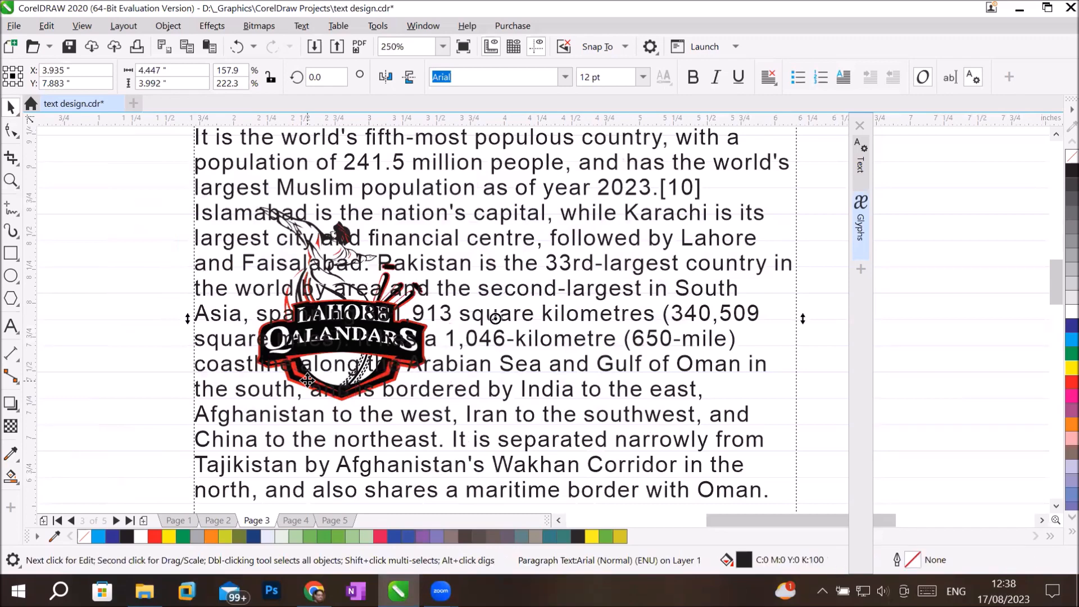
pyautogui.moveTo(291, 381); pyautogui.dragTo(197, 392)
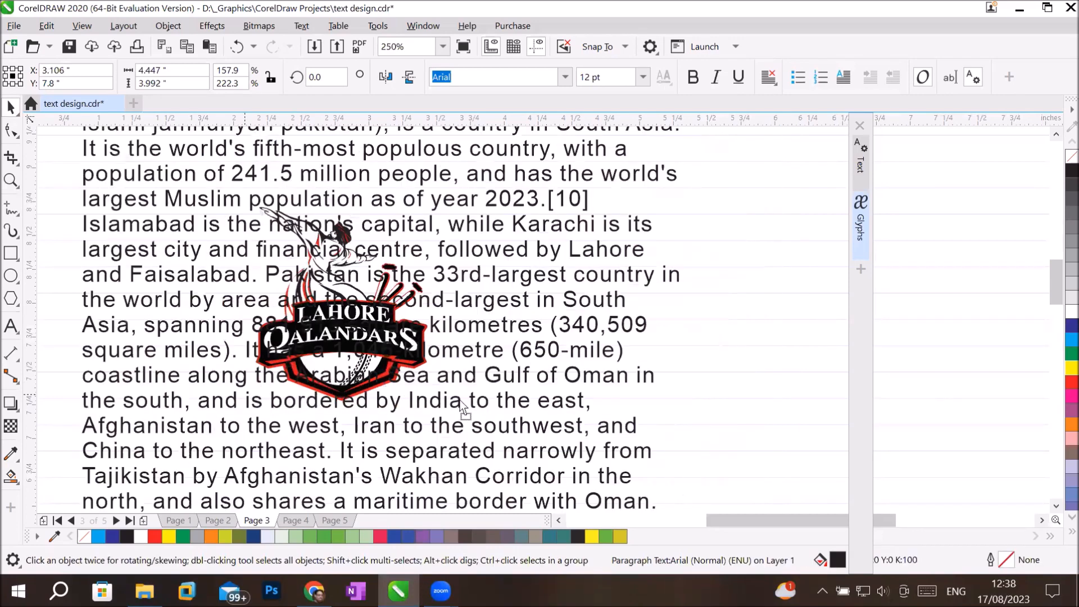
pyautogui.moveTo(279, 399); pyautogui.dragTo(236, 390)
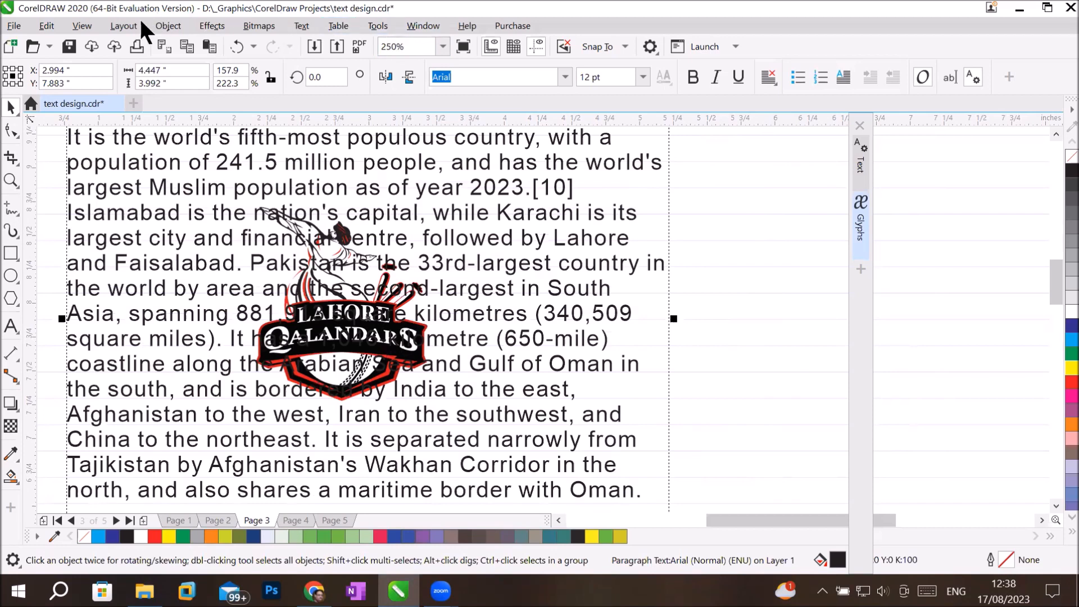
# Show the list of document objects and move pngegg (2).png above both paragraph text objects on Page 3's Layer 1.
pyautogui.click(165, 26)
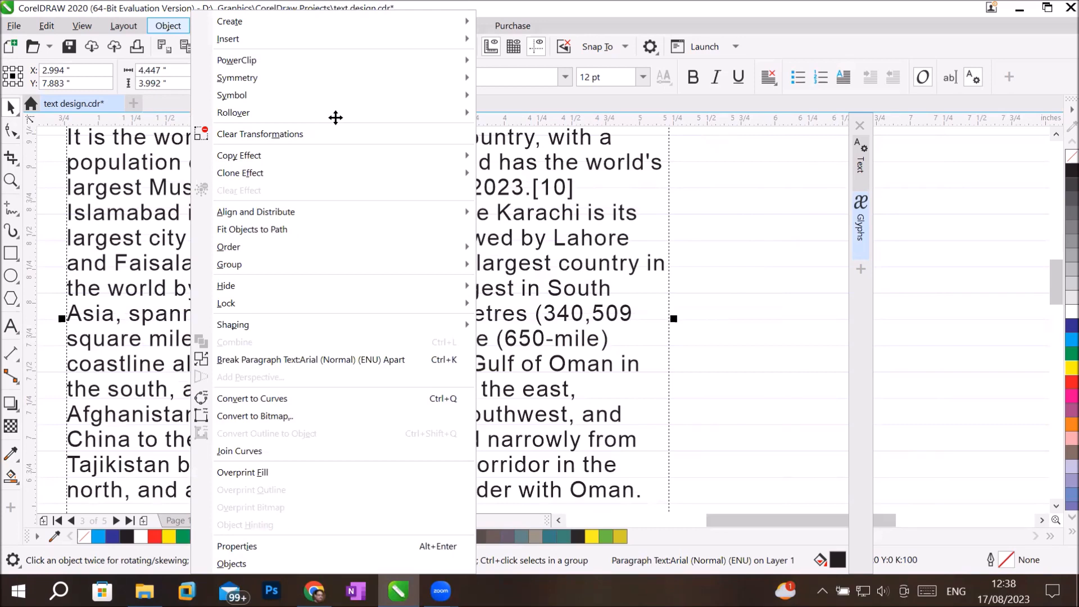
pyautogui.click(232, 564)
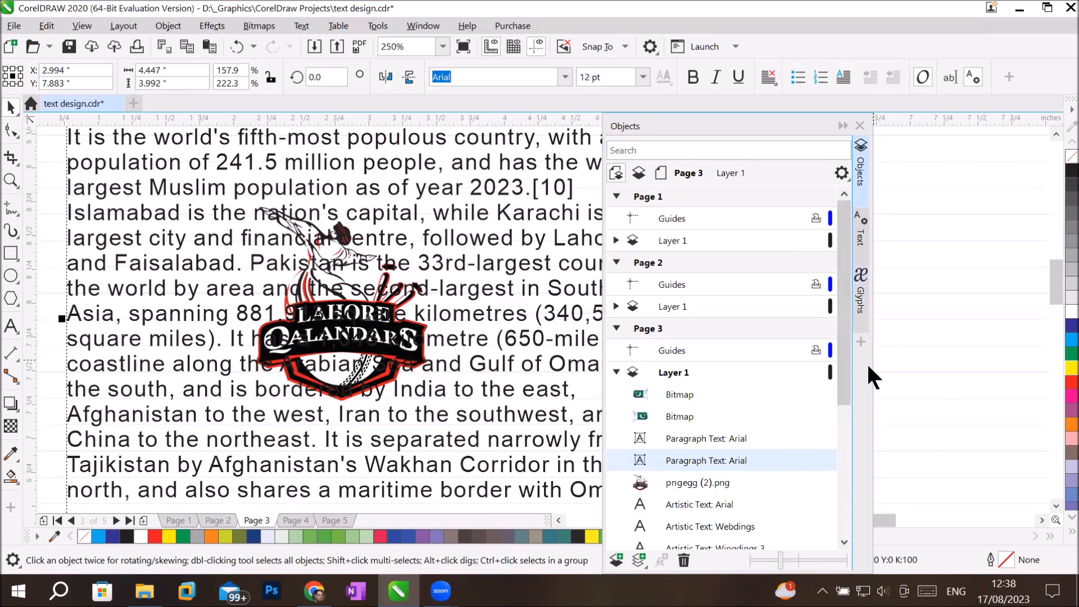
pyautogui.click(709, 481)
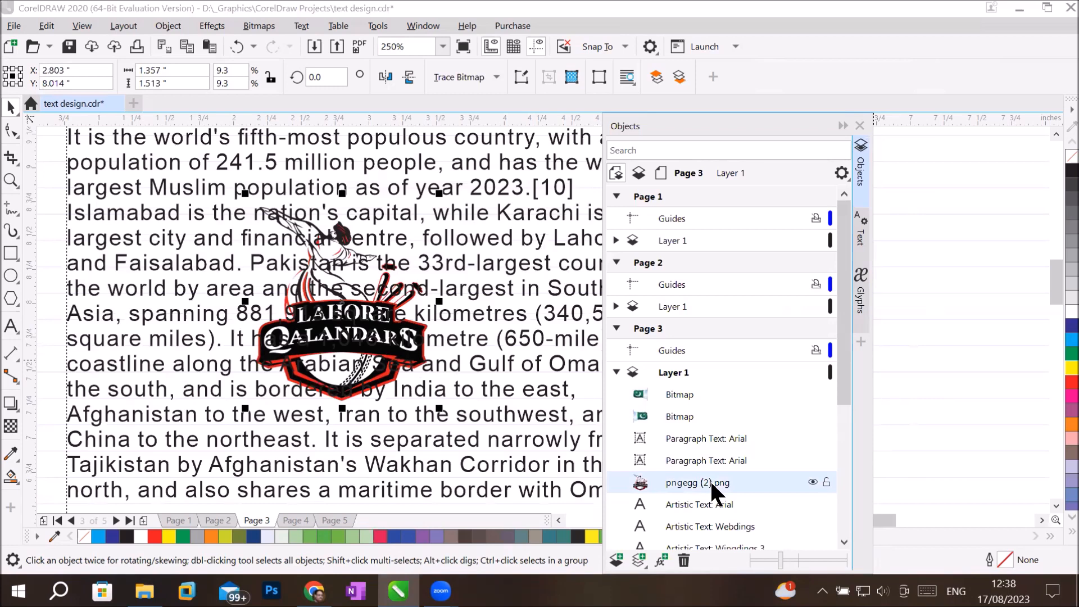
pyautogui.moveTo(710, 480); pyautogui.dragTo(724, 429)
# Try the square Above/Below wrapping style on the logo and reset its wrapping style to None.
pyautogui.click(369, 330)
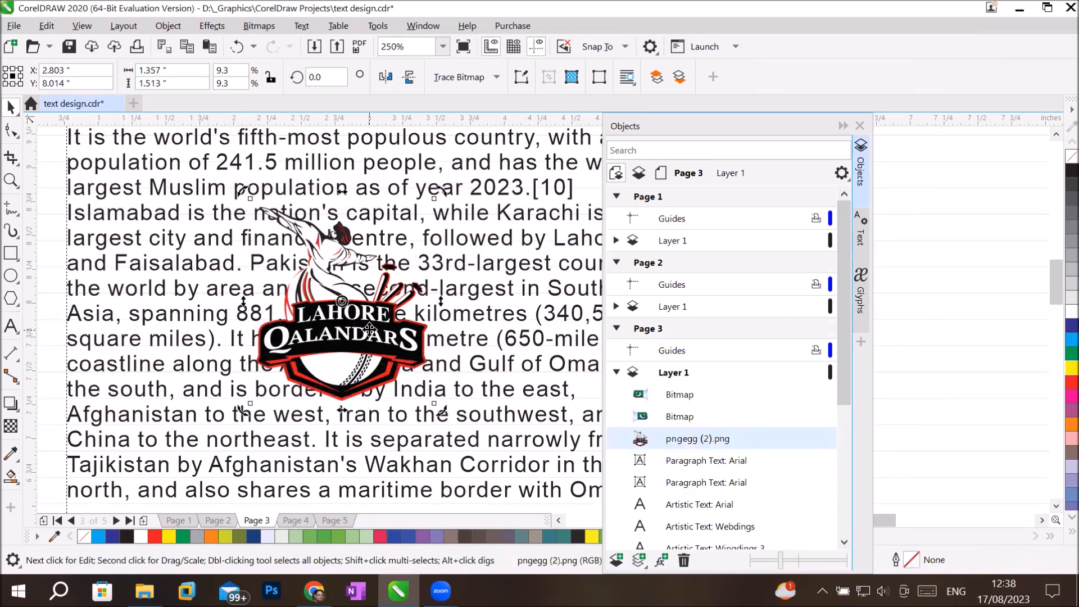
pyautogui.click(369, 331)
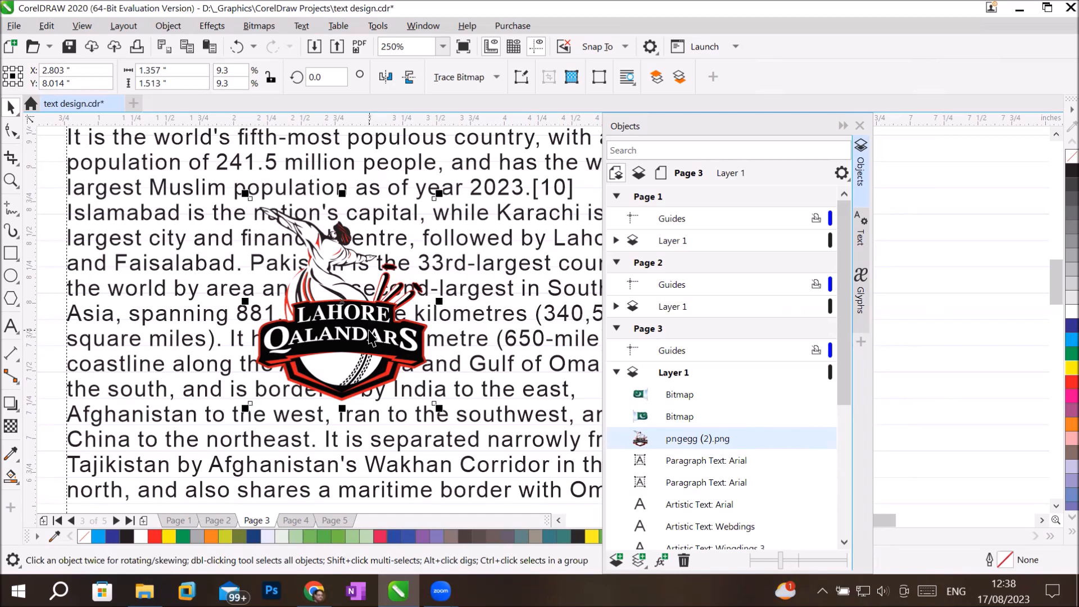
pyautogui.rightClick(336, 216)
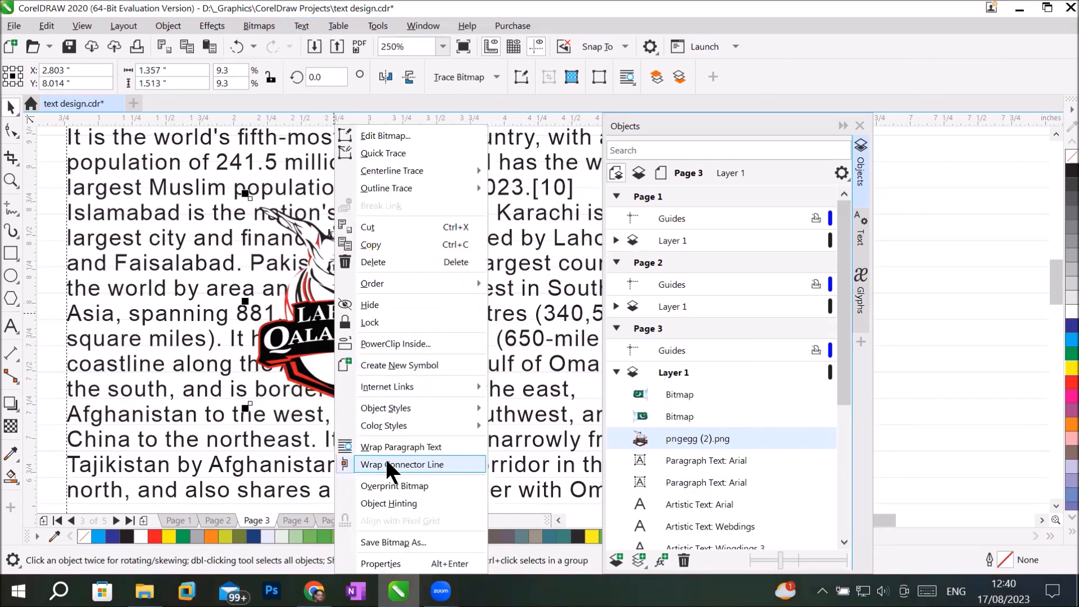
pyautogui.click(413, 447)
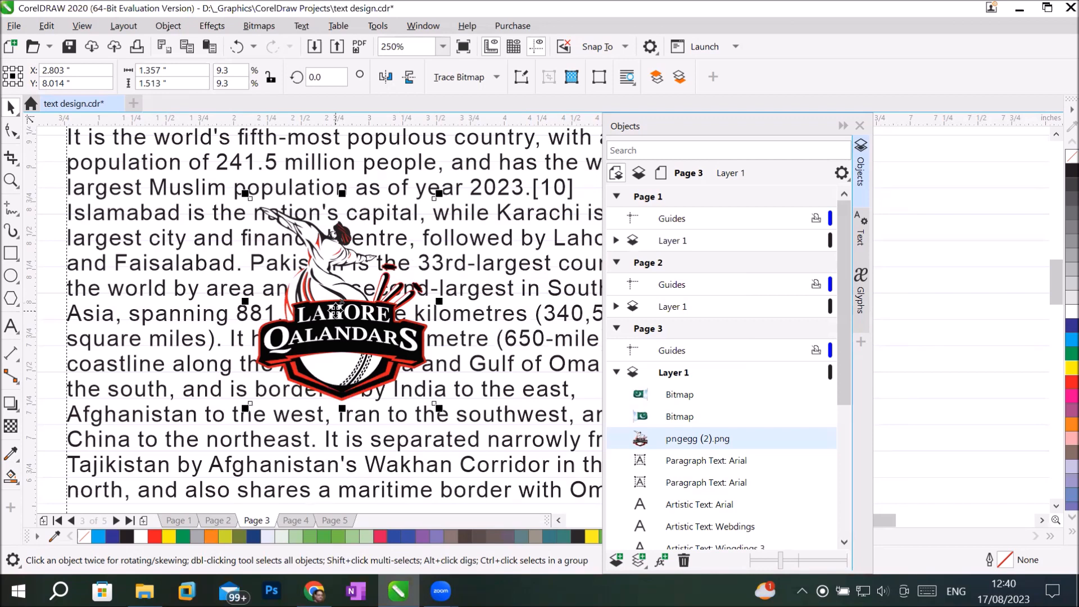
pyautogui.rightClick(335, 310)
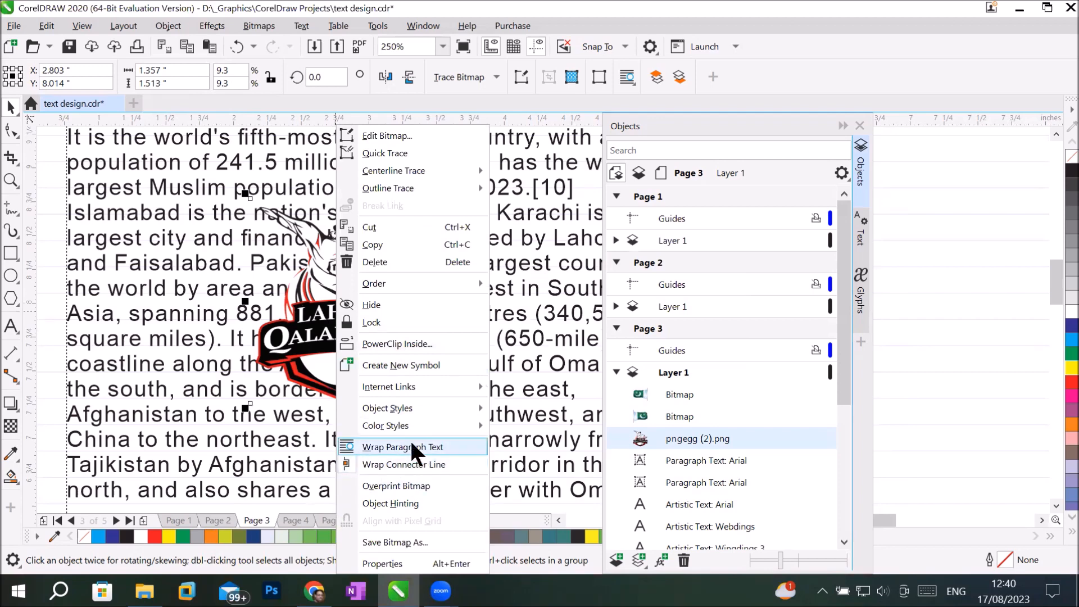
pyautogui.click(632, 73)
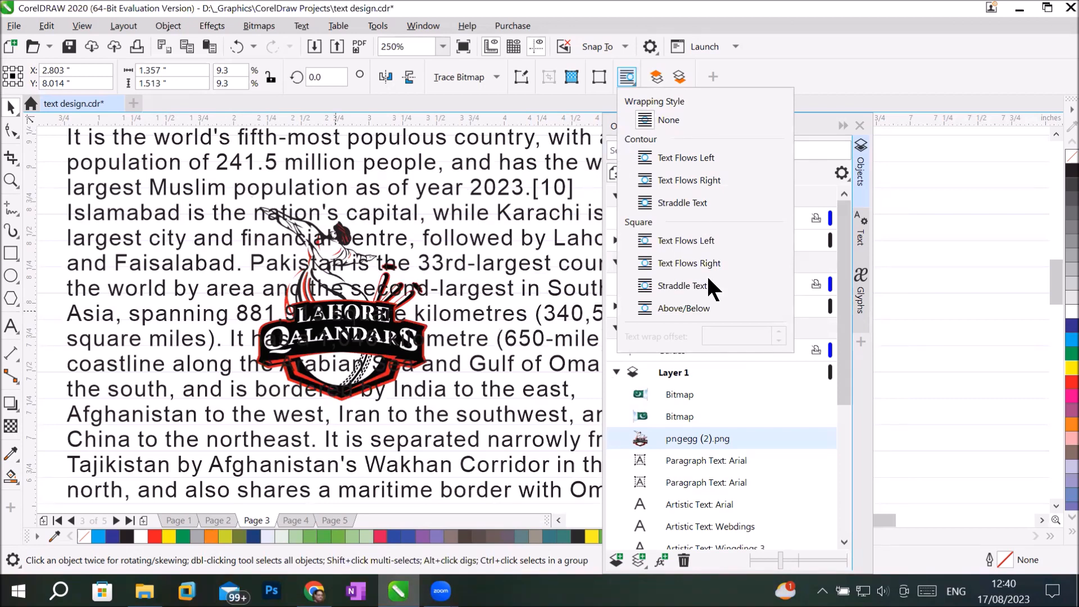
pyautogui.click(669, 309)
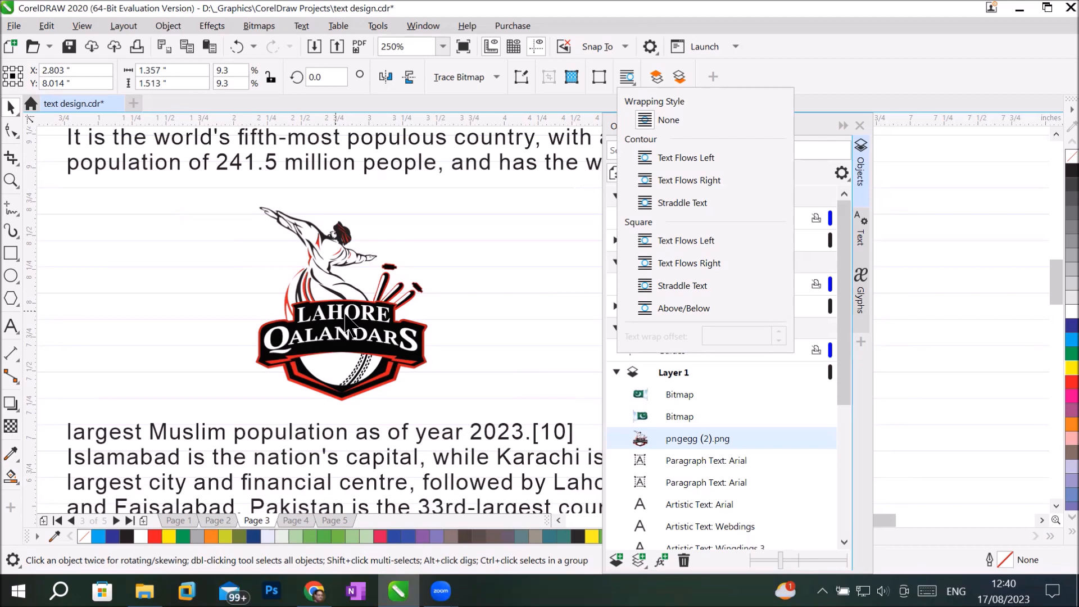
pyautogui.click(657, 121)
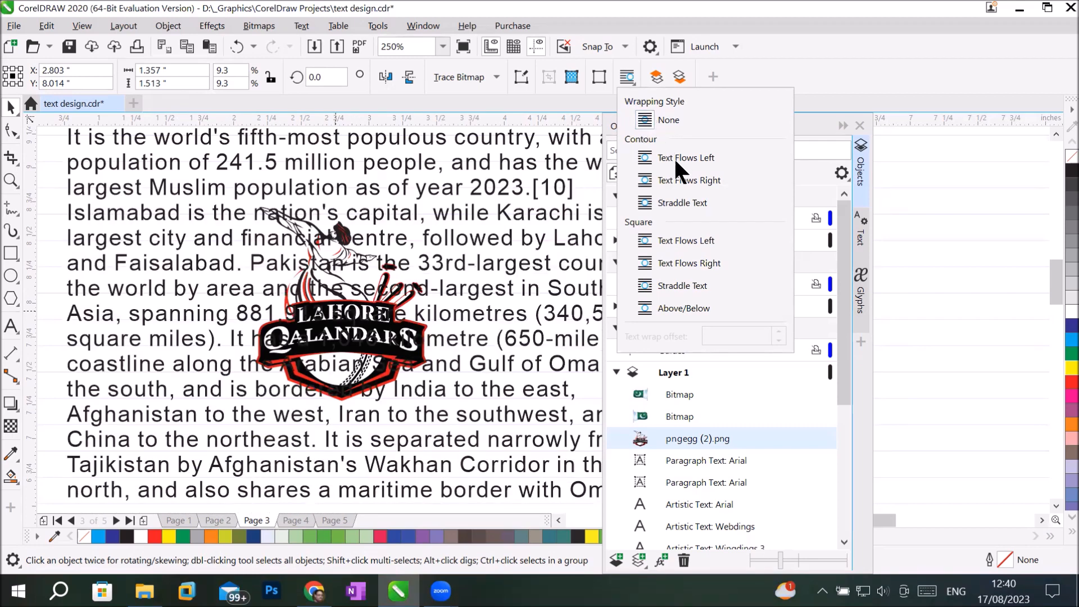
# Try the contour wrapping styles Text Flows Left and Text Flows Right on the logo, and settle on contour Straddle Text.
pyautogui.click(645, 158)
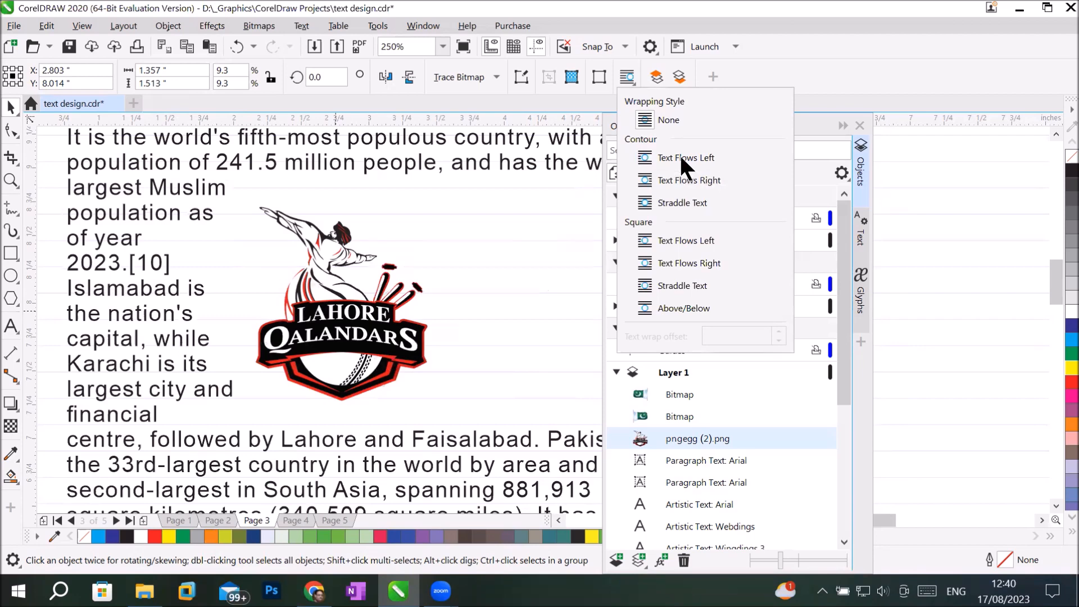
pyautogui.click(669, 180)
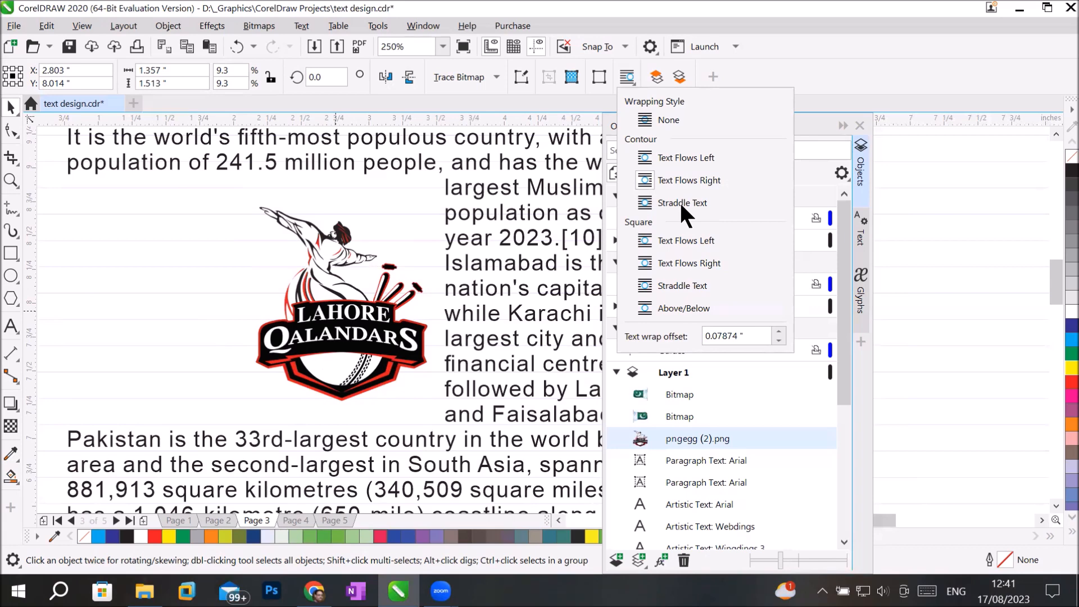
pyautogui.click(642, 200)
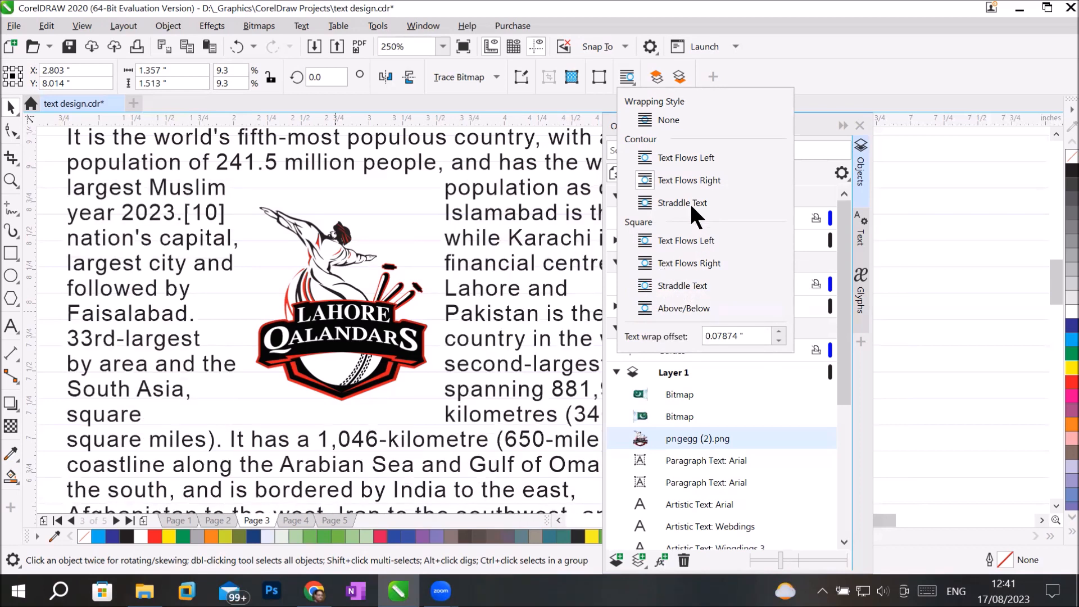
pyautogui.click(643, 203)
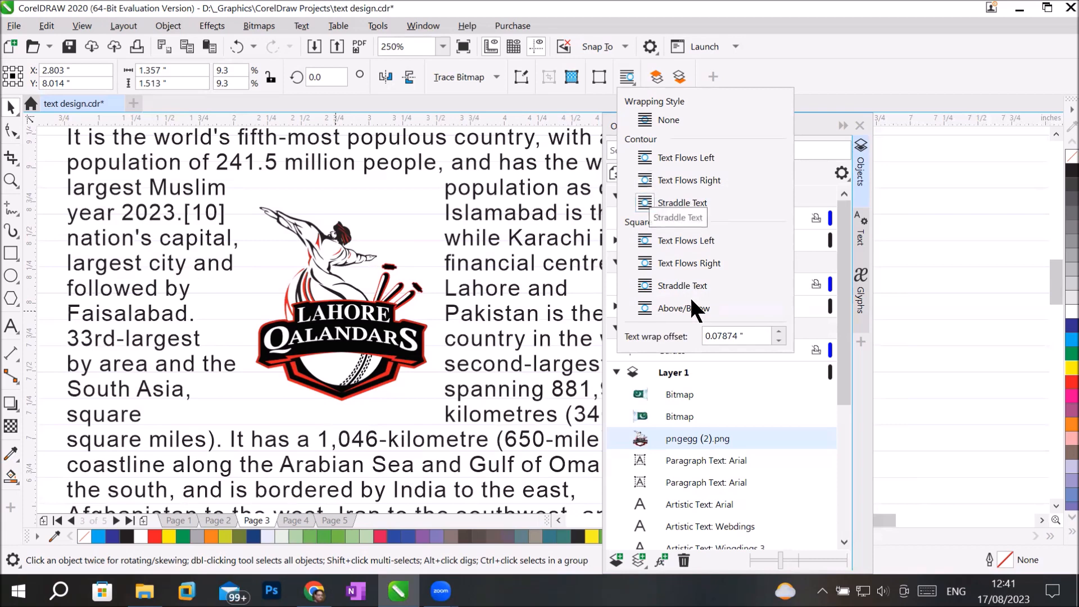
# Increase the logo's text wrap offset step by step to 0.27874 inches.
pyautogui.click(778, 331)
pyautogui.click(778, 331)
pyautogui.click(779, 331)
pyautogui.click(779, 332)
pyautogui.click(778, 332)
pyautogui.click(778, 331)
pyautogui.click(779, 332)
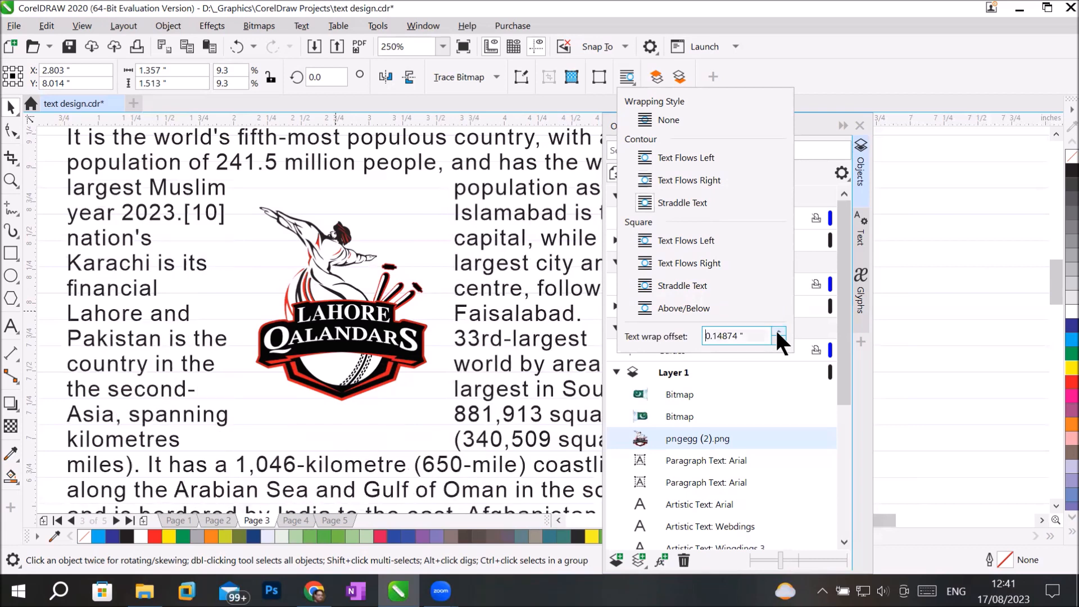
pyautogui.click(779, 332)
pyautogui.click(778, 331)
pyautogui.click(778, 332)
pyautogui.click(778, 332)
pyautogui.click(778, 331)
pyautogui.click(779, 332)
pyautogui.click(778, 331)
pyautogui.click(779, 331)
pyautogui.click(778, 332)
pyautogui.click(779, 332)
pyautogui.click(778, 331)
pyautogui.click(779, 332)
pyautogui.click(779, 332)
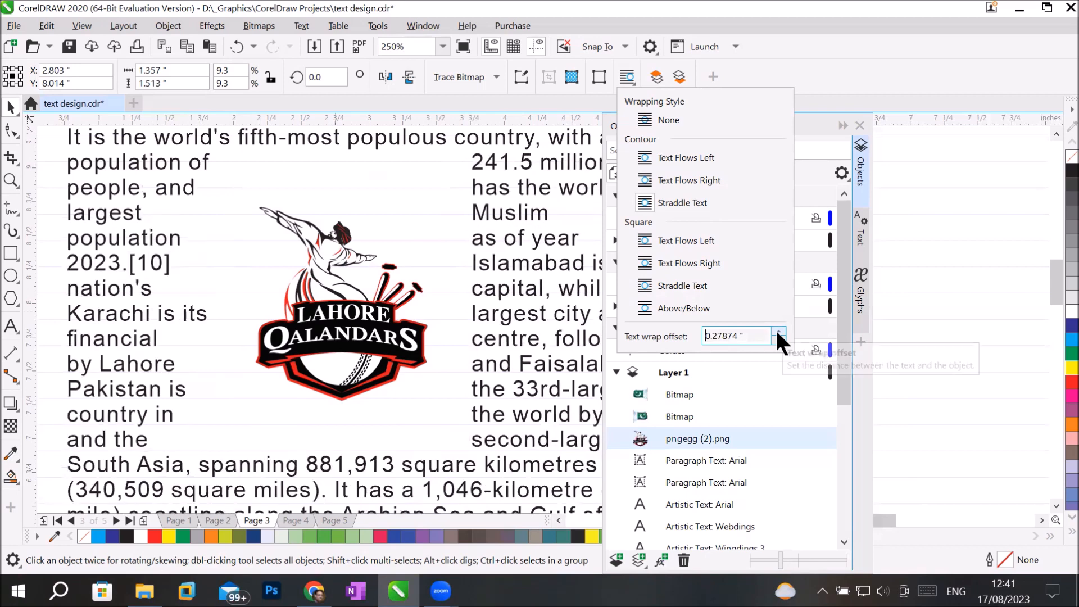
# Lower the logo's text wrap offset step by step into negative values, down to -0.44126 inches.
pyautogui.click(777, 336)
pyautogui.click(777, 336)
pyautogui.click(777, 336)
pyautogui.click(777, 336)
pyautogui.click(777, 336)
pyautogui.click(777, 336)
pyautogui.click(777, 337)
pyautogui.click(777, 336)
pyautogui.click(777, 336)
pyautogui.click(777, 336)
pyautogui.click(777, 336)
pyautogui.click(777, 336)
pyautogui.click(777, 336)
pyautogui.click(776, 336)
pyautogui.click(777, 336)
pyautogui.click(777, 336)
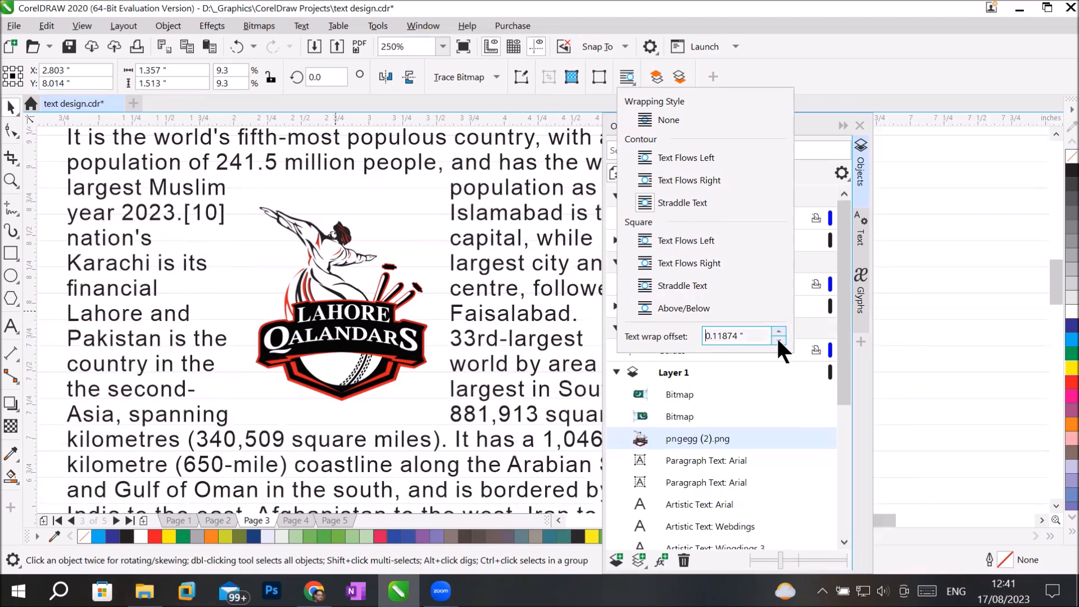
pyautogui.click(777, 336)
pyautogui.click(777, 336)
pyautogui.click(777, 337)
pyautogui.click(777, 336)
pyautogui.click(777, 336)
pyautogui.click(777, 336)
pyautogui.click(777, 336)
pyautogui.click(776, 336)
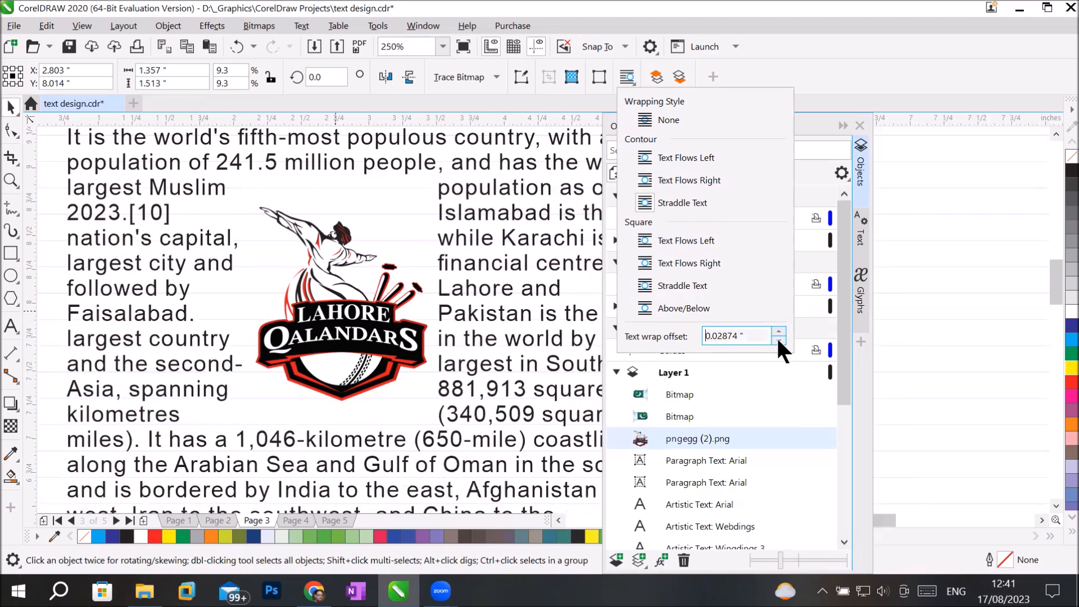
pyautogui.click(777, 336)
pyautogui.click(777, 336)
pyautogui.click(777, 336)
pyautogui.click(777, 336)
pyautogui.click(777, 336)
pyautogui.click(776, 336)
pyautogui.click(777, 336)
pyautogui.click(776, 336)
pyautogui.click(777, 336)
pyautogui.click(777, 336)
pyautogui.click(777, 336)
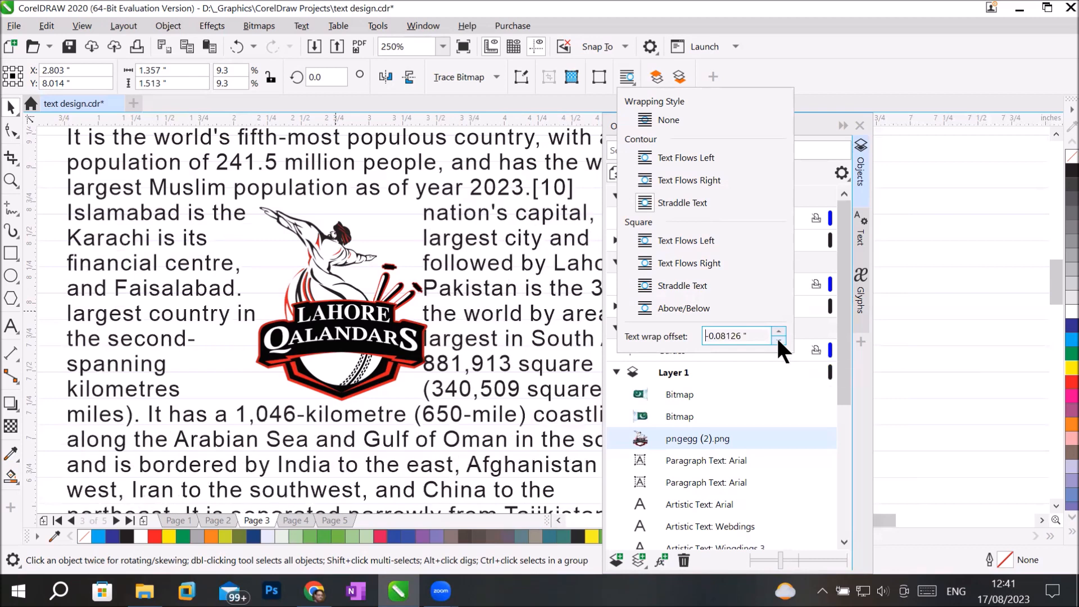
pyautogui.click(777, 336)
pyautogui.click(777, 337)
pyautogui.click(777, 336)
pyautogui.click(777, 336)
pyautogui.click(777, 336)
pyautogui.click(777, 336)
pyautogui.click(777, 336)
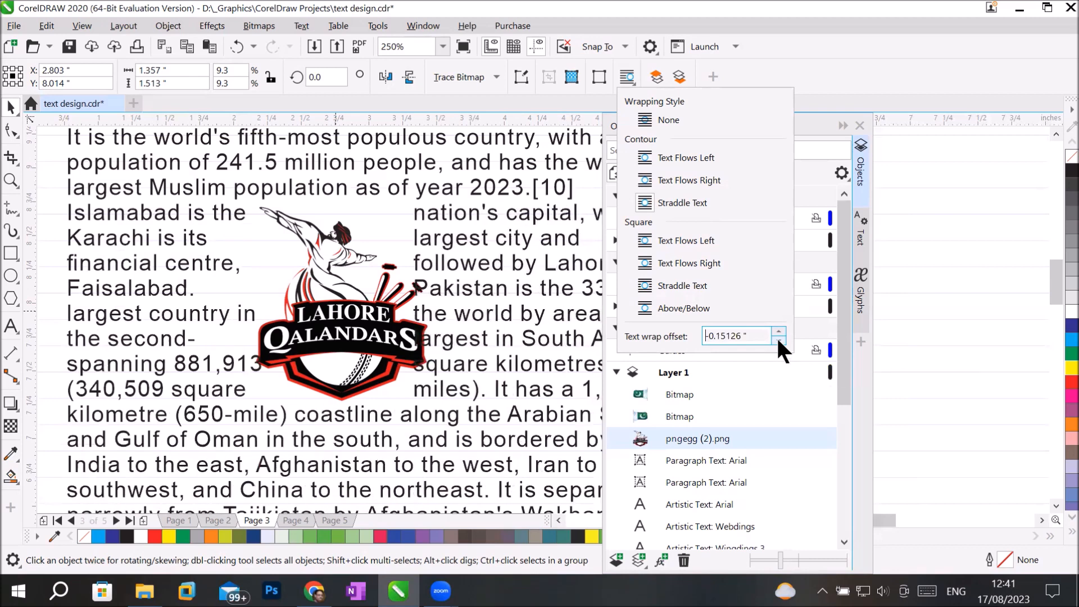
pyautogui.click(776, 336)
pyautogui.click(776, 337)
pyautogui.click(777, 336)
pyautogui.click(777, 337)
pyautogui.click(777, 336)
pyautogui.click(777, 336)
pyautogui.click(777, 336)
pyautogui.click(777, 336)
pyautogui.click(776, 336)
pyautogui.click(777, 336)
pyautogui.click(777, 336)
pyautogui.click(777, 337)
pyautogui.click(776, 336)
pyautogui.click(777, 336)
pyautogui.click(777, 336)
pyautogui.click(777, 336)
pyautogui.click(777, 336)
pyautogui.click(777, 336)
pyautogui.click(777, 336)
pyautogui.click(777, 336)
pyautogui.click(776, 336)
pyautogui.click(777, 336)
pyautogui.click(777, 336)
pyautogui.click(777, 336)
pyautogui.click(777, 336)
pyautogui.click(777, 336)
pyautogui.click(777, 337)
pyautogui.click(777, 336)
pyautogui.click(777, 336)
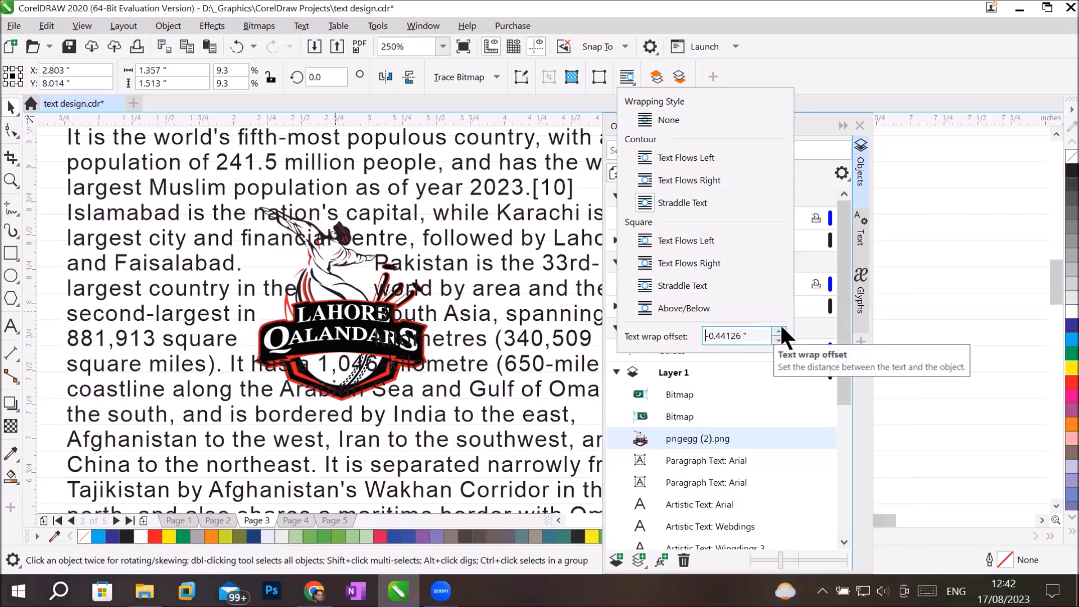
# Set the logo's text wrap offset to 0 inches and close the wrapping options.
pyautogui.moveTo(760, 336); pyautogui.dragTo(615, 344)
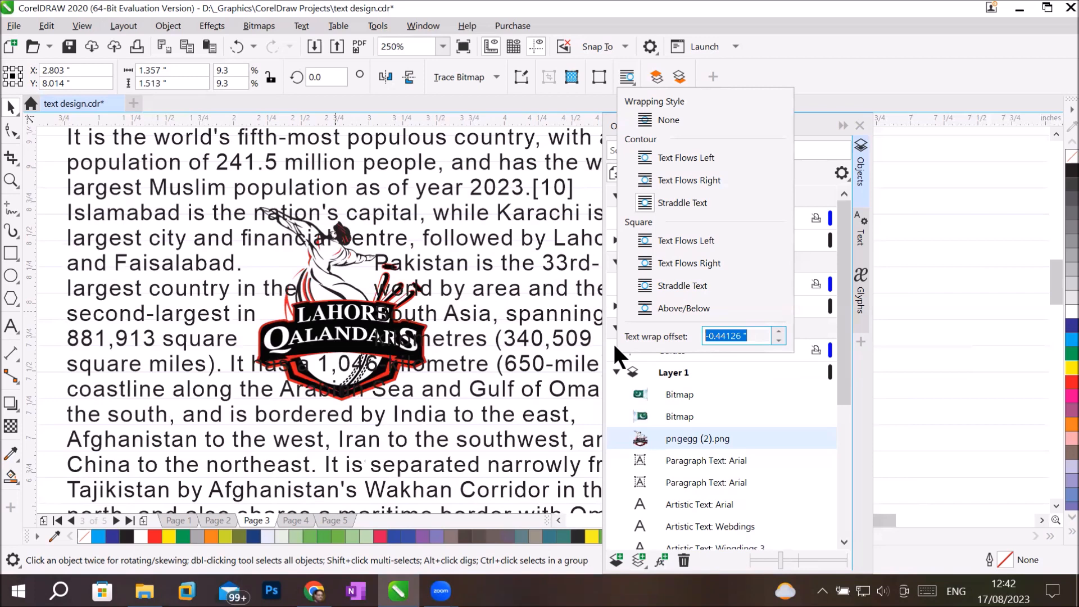
pyautogui.write('0')
pyautogui.press('Return')
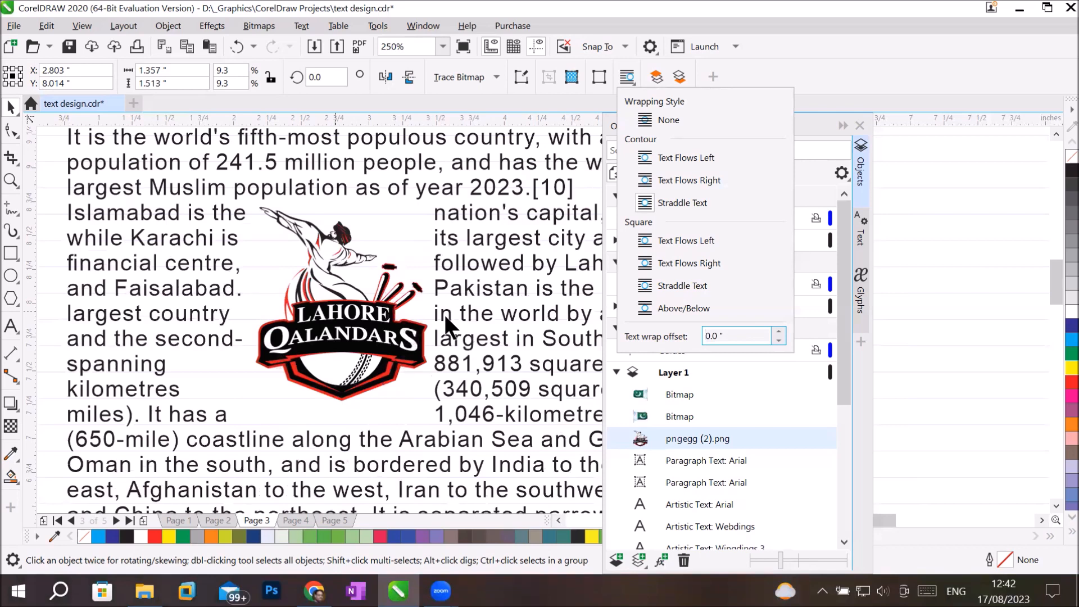
pyautogui.click(531, 380)
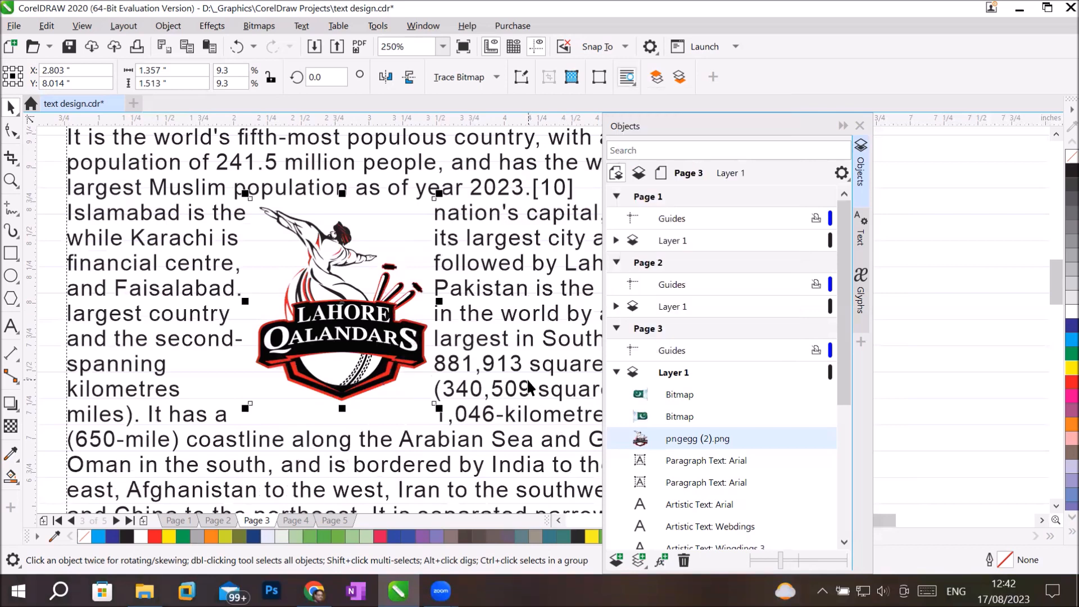
# Scale the logo in the upper text frame down to about 0.679 by 0.756 inches.
pyautogui.scroll(-1, 527, 379)
pyautogui.scroll(-3, 528, 379)
pyautogui.scroll(2, 541, 409)
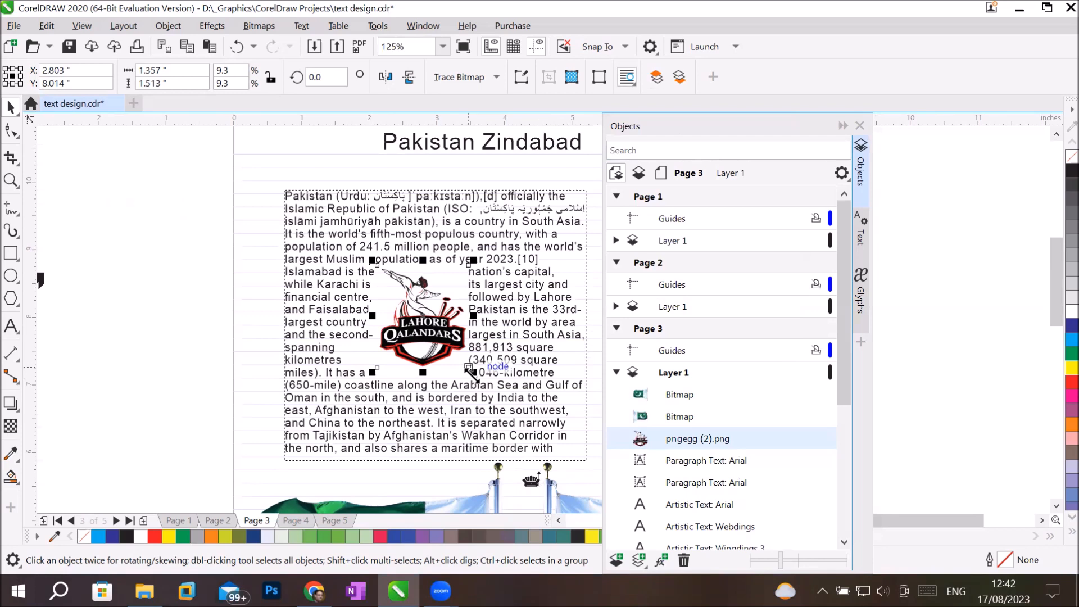
pyautogui.moveTo(468, 368); pyautogui.dragTo(423, 315)
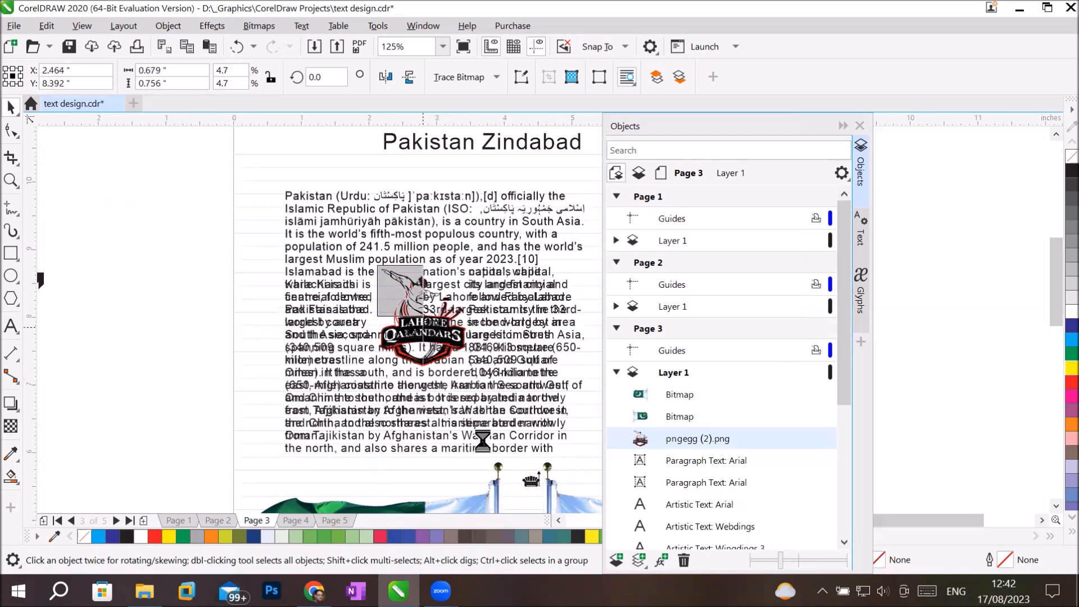
# Move the logo to both sides of the upper text frame and settle it near the frame's upper-left corner.
pyautogui.moveTo(412, 300); pyautogui.dragTo(318, 278)
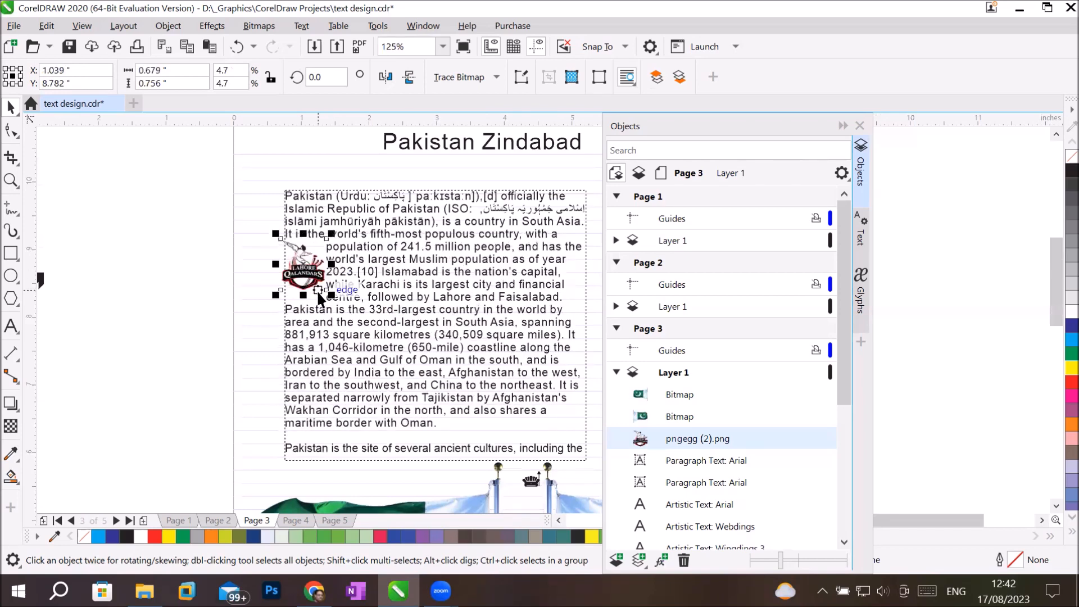
pyautogui.moveTo(319, 293); pyautogui.dragTo(615, 284)
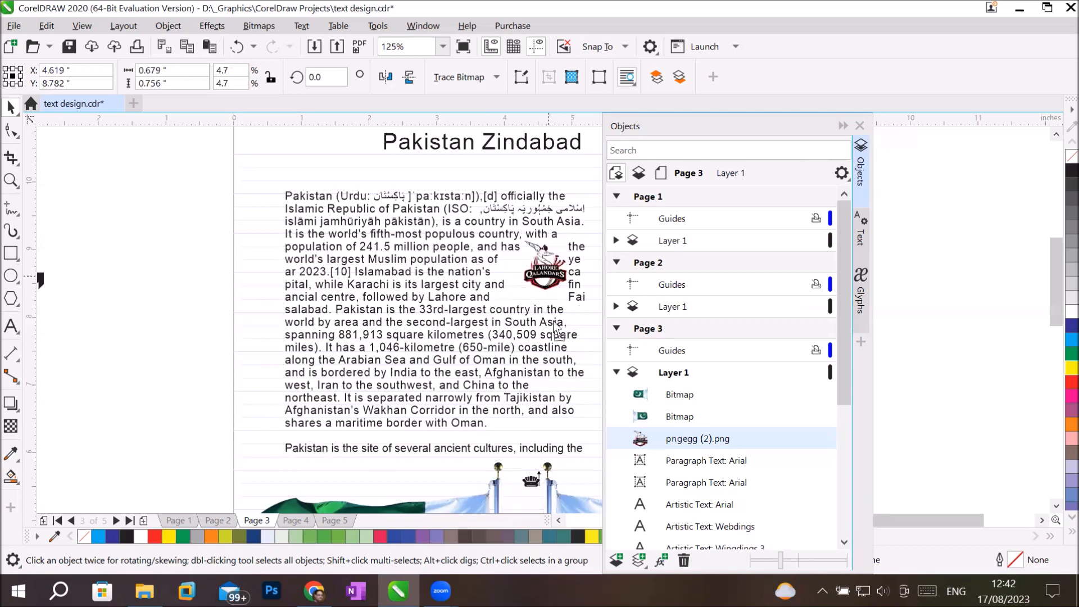
pyautogui.moveTo(544, 272); pyautogui.dragTo(563, 350)
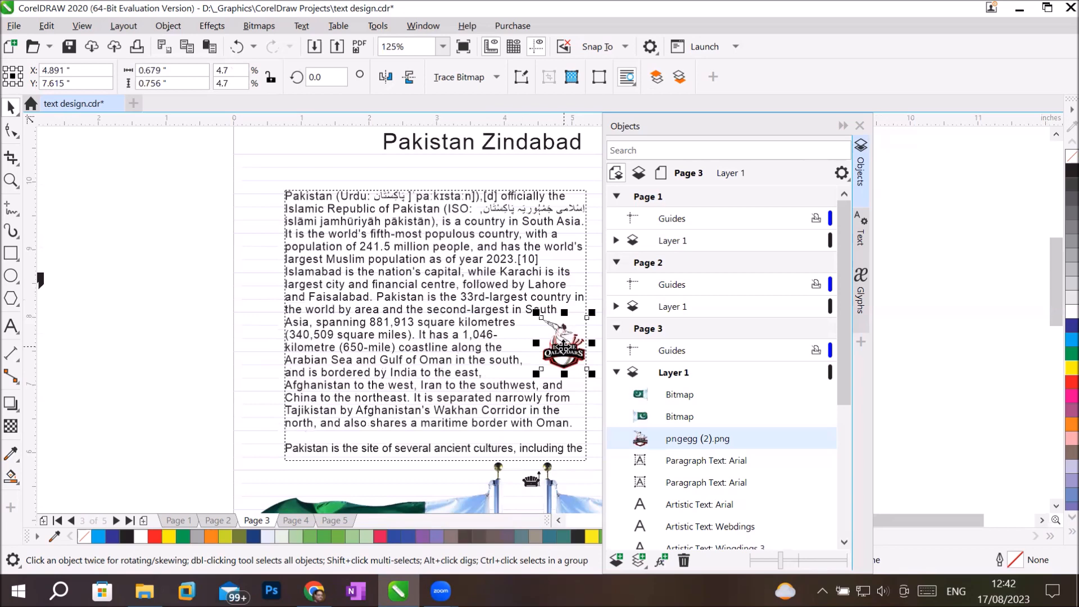
pyautogui.moveTo(563, 350); pyautogui.dragTo(325, 254)
# Import pngegg (6).png from the Players folder and place it mid-frame over the upper text at about 1.064 by 1.49 inches.
pyautogui.click(400, 331)
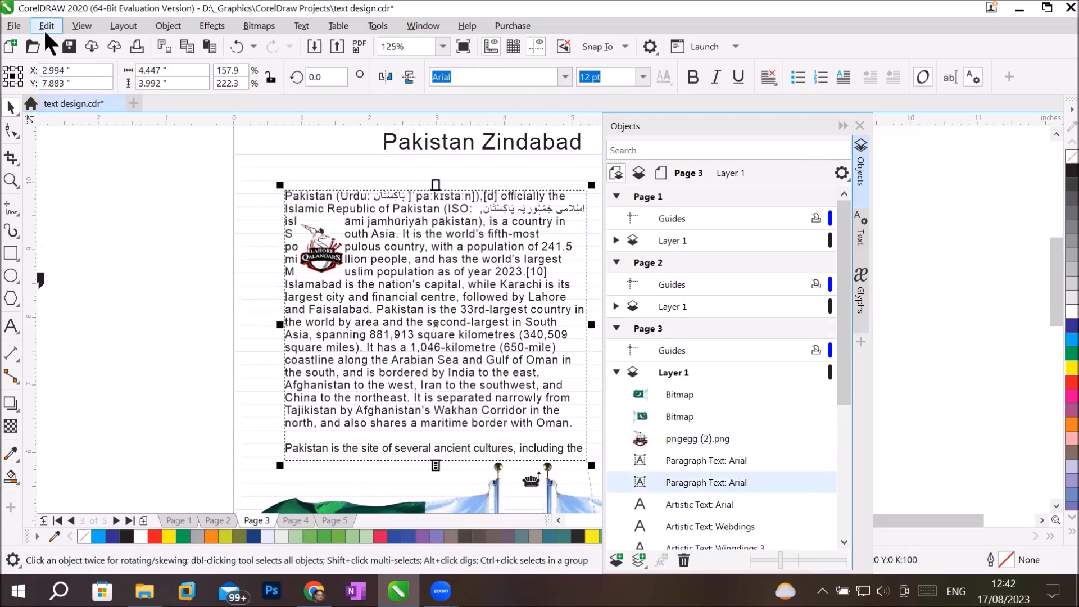
pyautogui.click(24, 24)
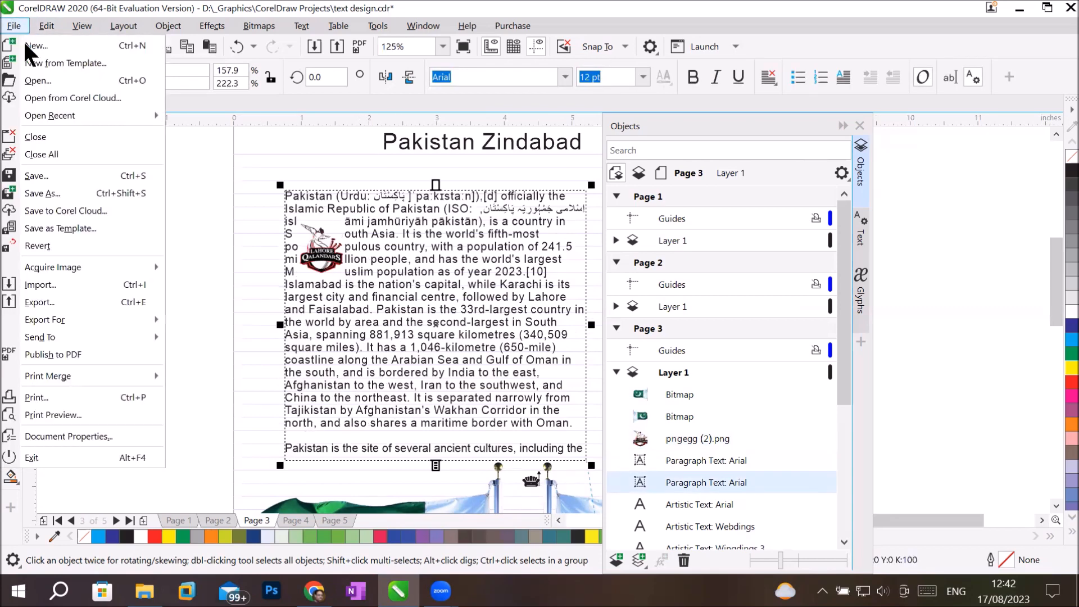
pyautogui.click(113, 286)
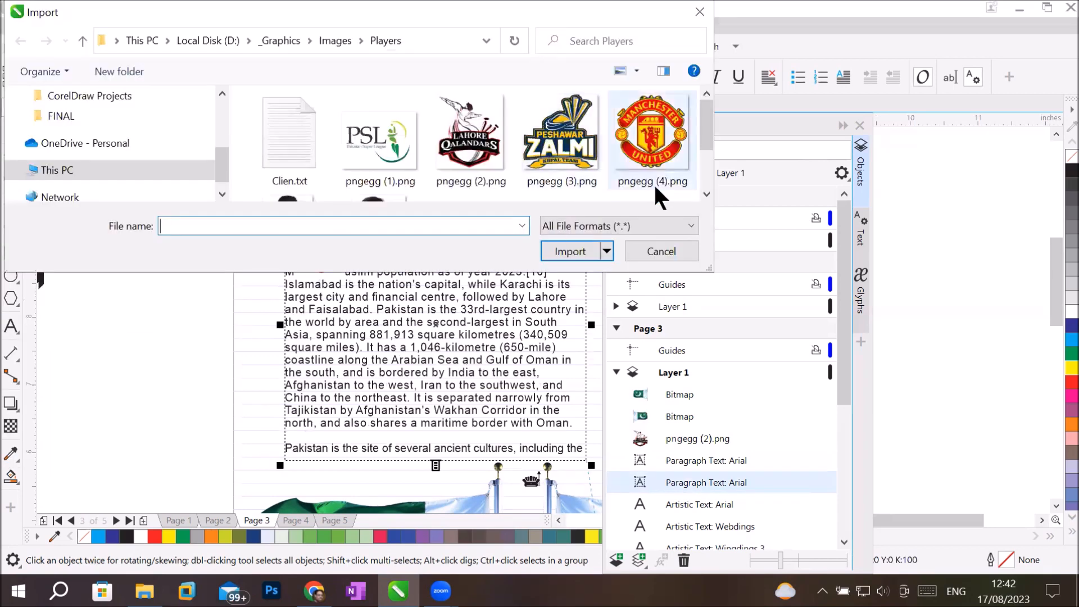
pyautogui.click(707, 183)
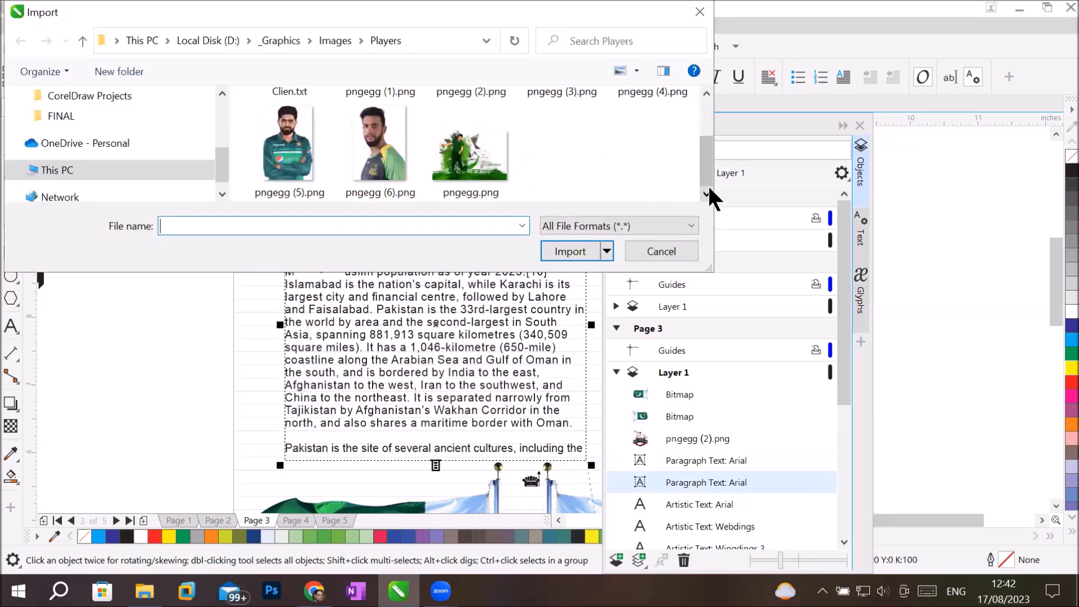
pyautogui.click(366, 157)
pyautogui.click(570, 251)
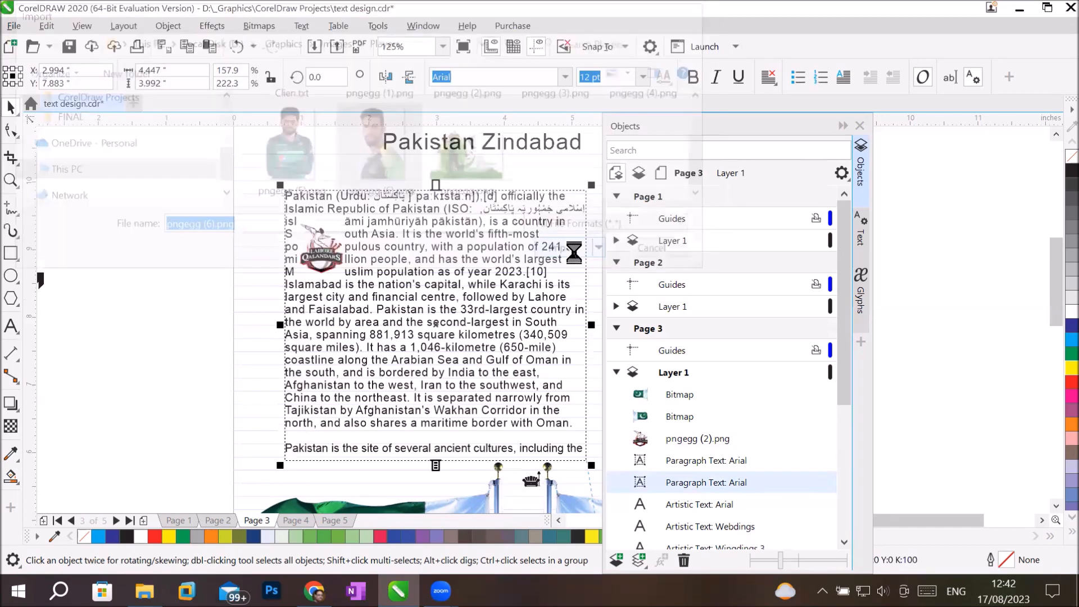
pyautogui.moveTo(410, 290); pyautogui.dragTo(487, 394)
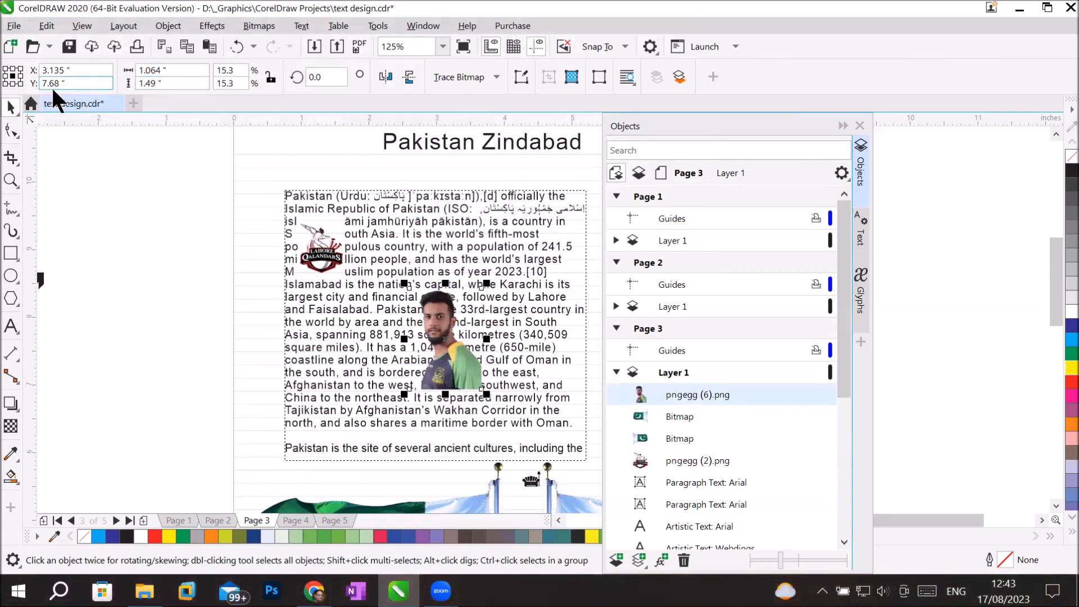
# Mirror the player image horizontally and vertically, and flip it back to its original orientation each time.
pyautogui.click(385, 77)
pyautogui.click(385, 77)
pyautogui.click(385, 77)
pyautogui.click(385, 77)
pyautogui.click(409, 77)
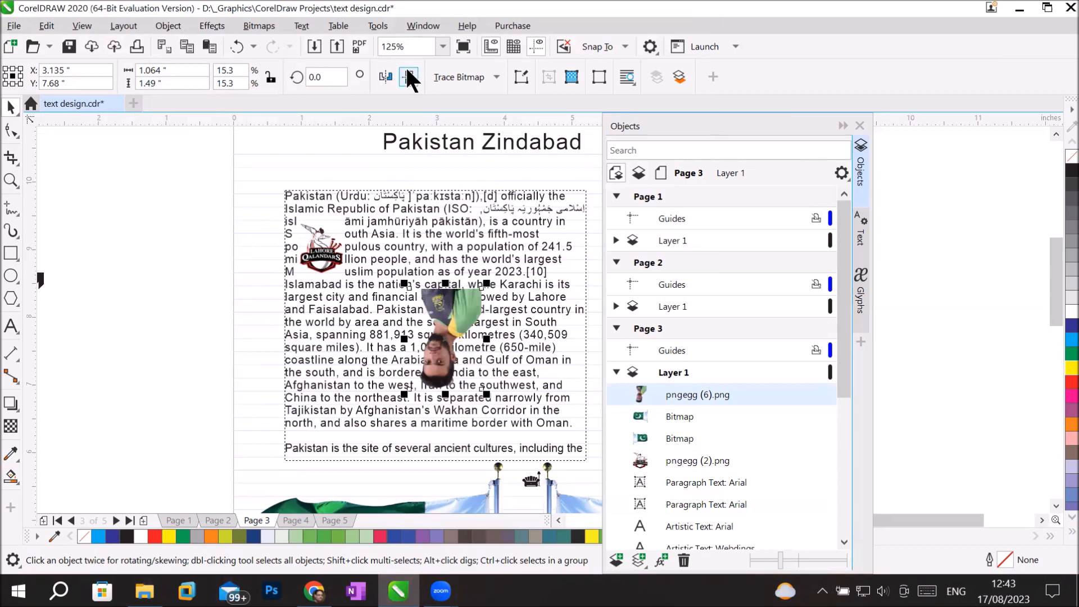
pyautogui.click(407, 72)
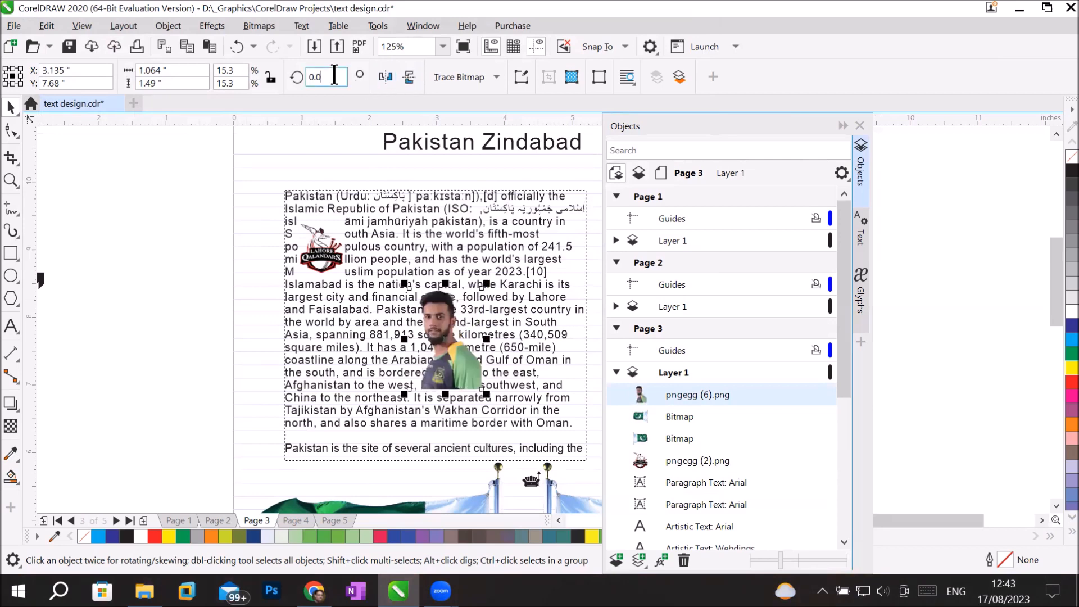
# Rotate the player image by 20 degrees.
pyautogui.write('2')
pyautogui.press('Return')
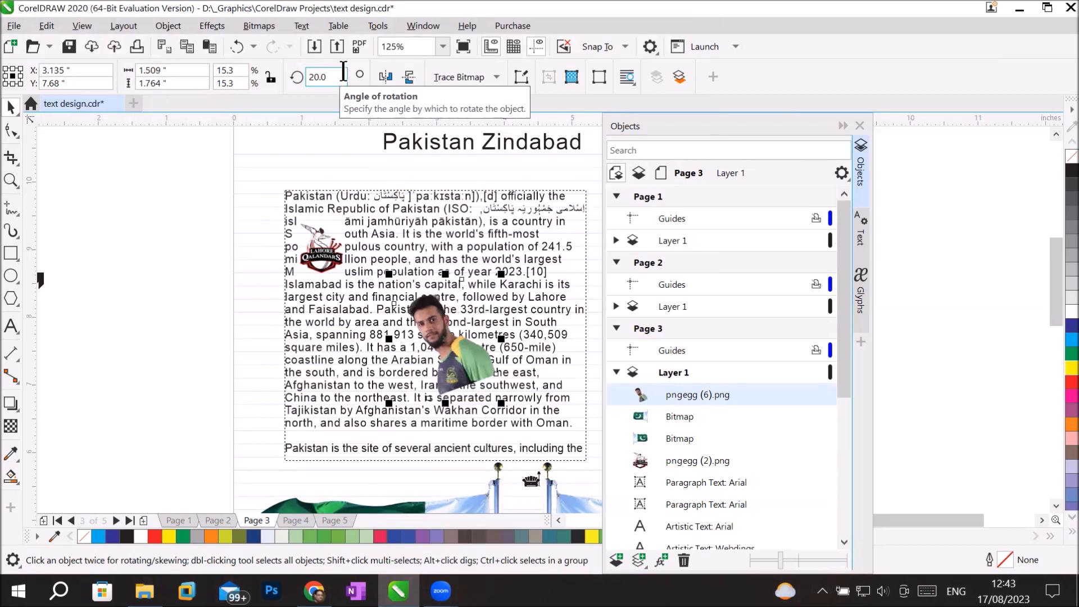
# Edit the player image in Corel PHOTO-PAINT, crop it to about 21.8 by 29.3 mm around the head and shoulders, and save the changes.
pyautogui.click(521, 75)
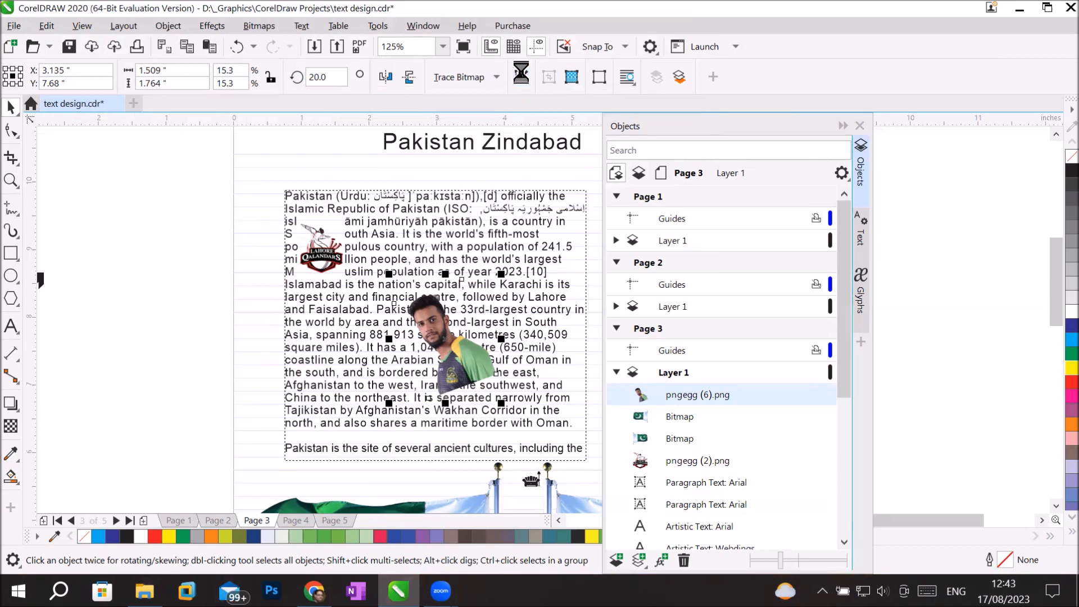
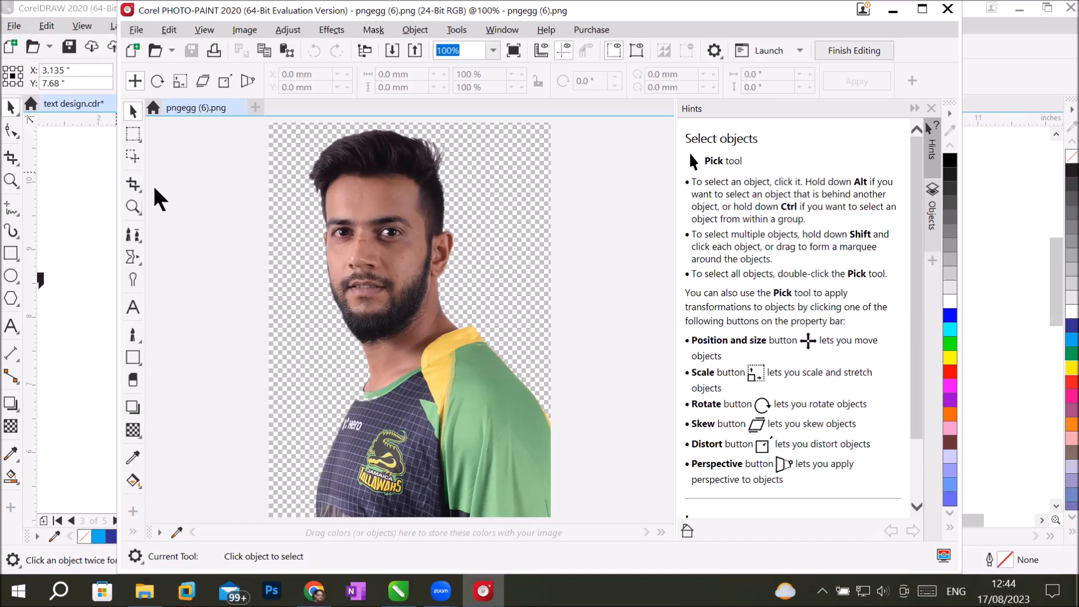
pyautogui.click(133, 185)
pyautogui.moveTo(299, 134); pyautogui.dragTo(526, 441)
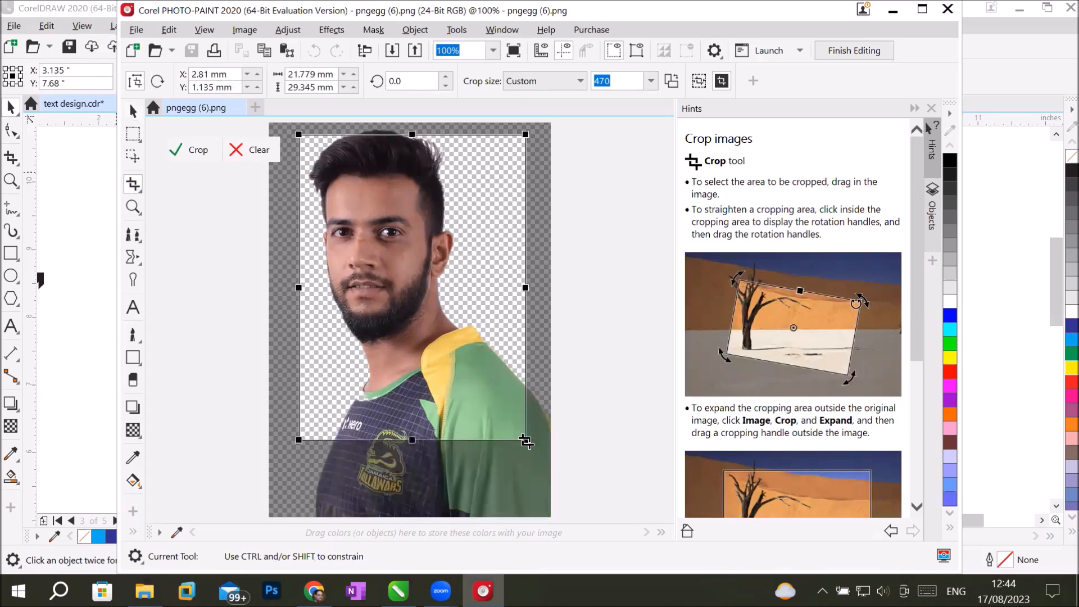
pyautogui.press('Return')
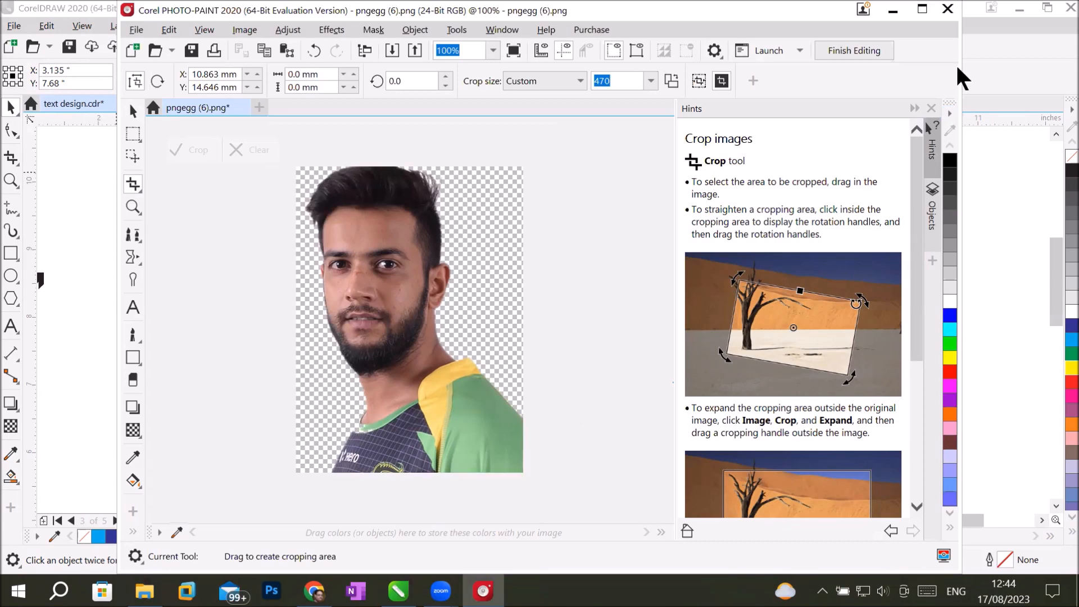
pyautogui.click(947, 9)
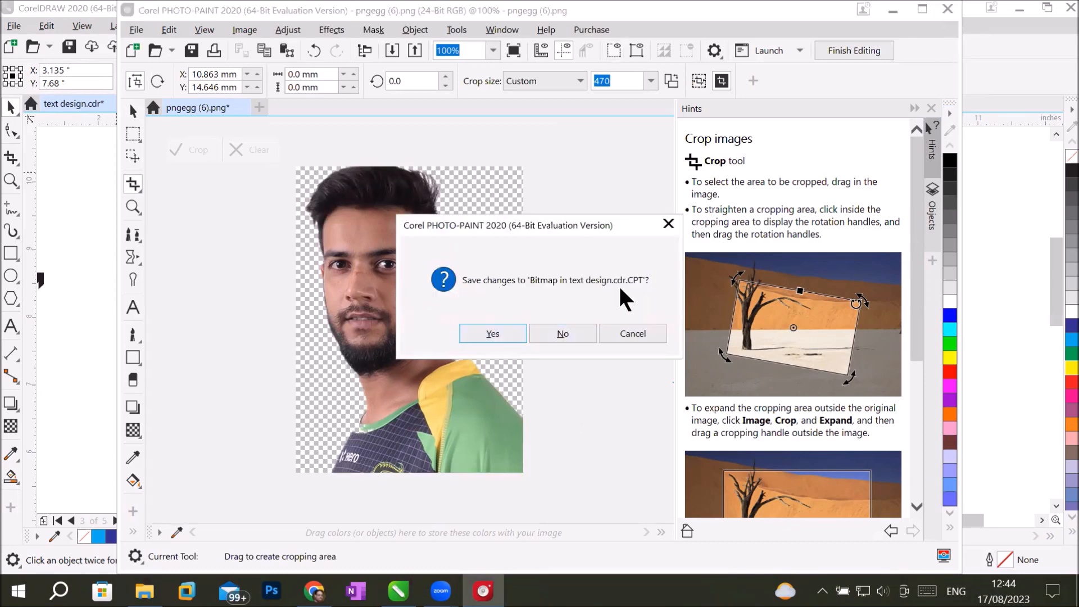
pyautogui.click(513, 332)
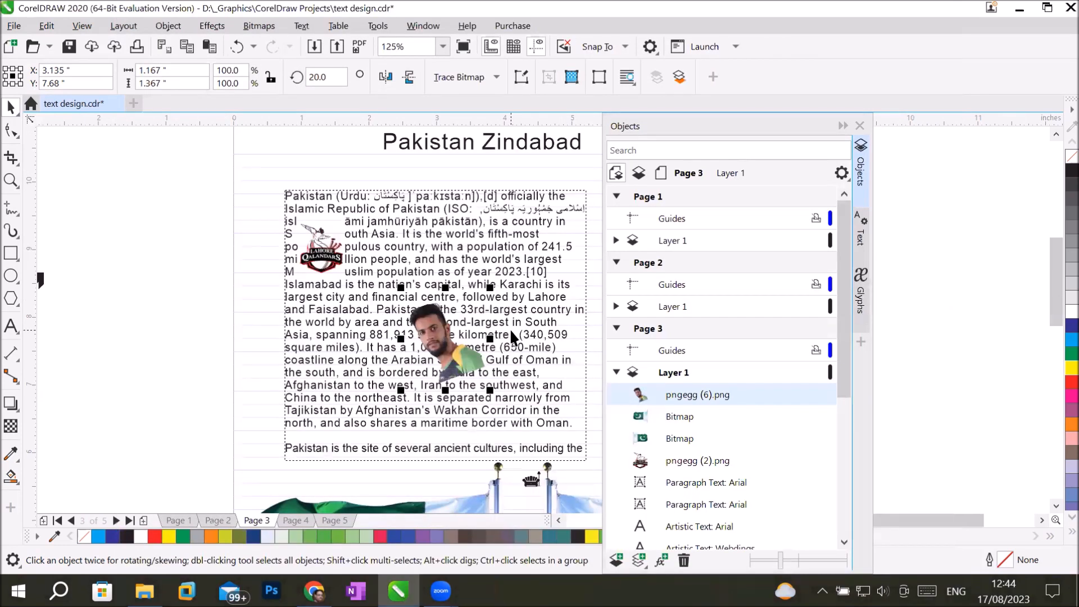
# Import mickeymouse.png from the Images folder and place it beside the player over the upper text at about 0.808 by 1.138 inches.
pyautogui.scroll(2, 508, 376)
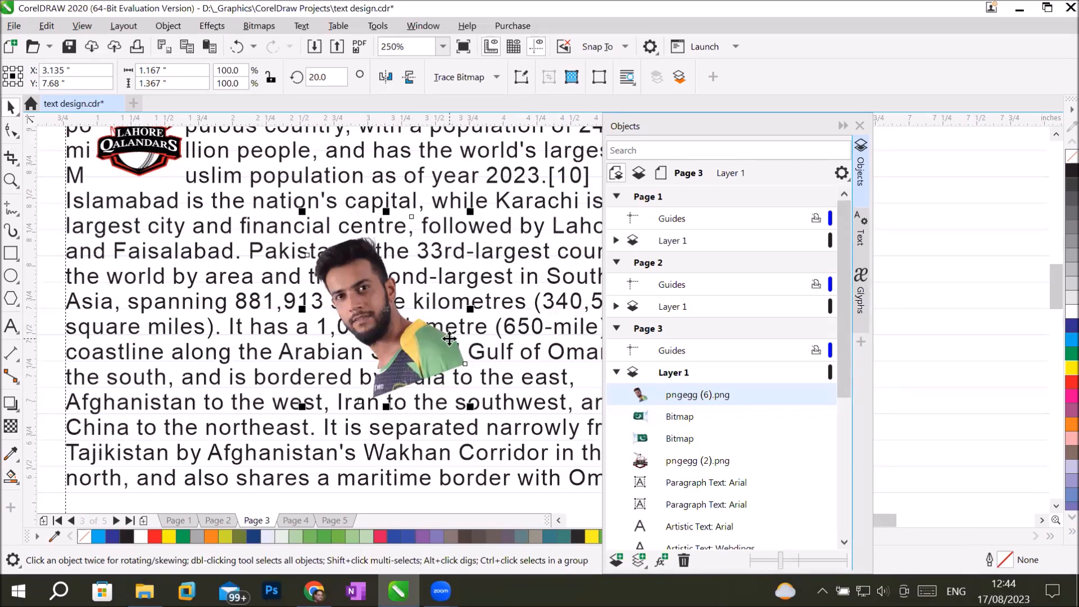
pyautogui.click(14, 26)
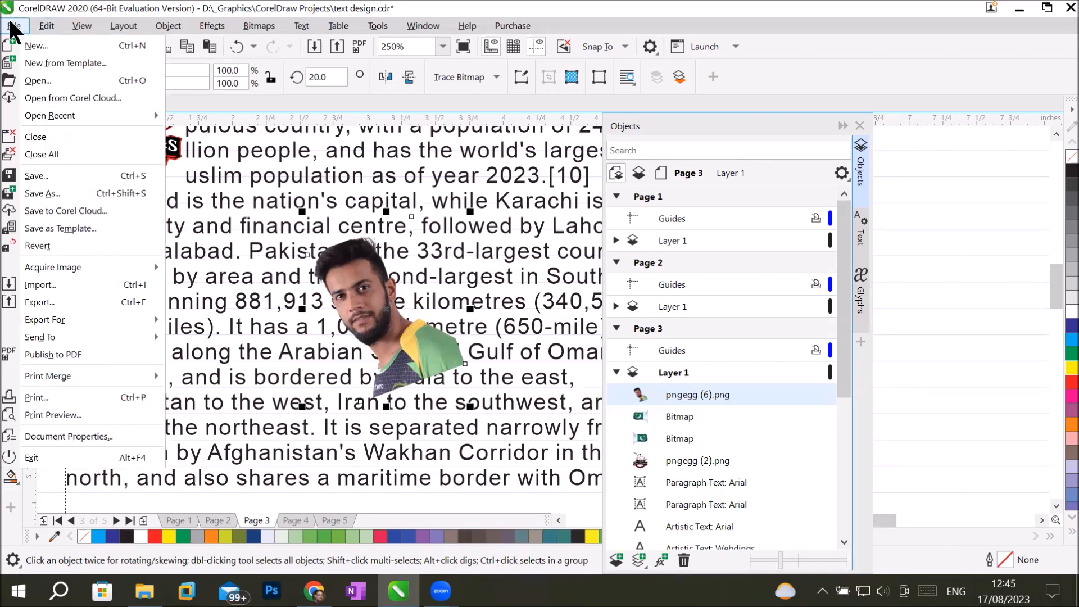
pyautogui.click(93, 282)
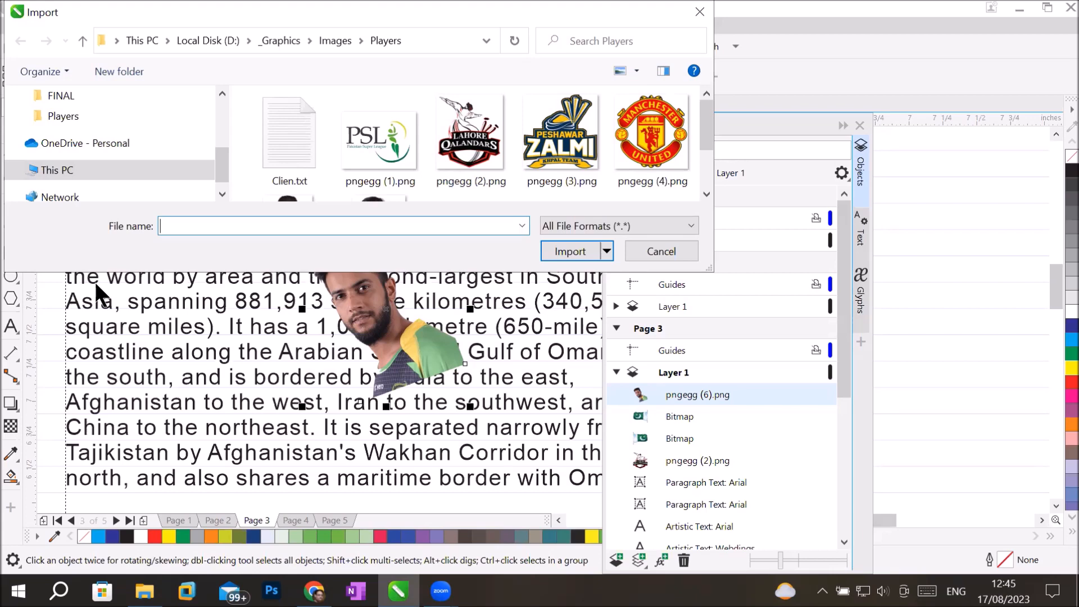
pyautogui.click(337, 39)
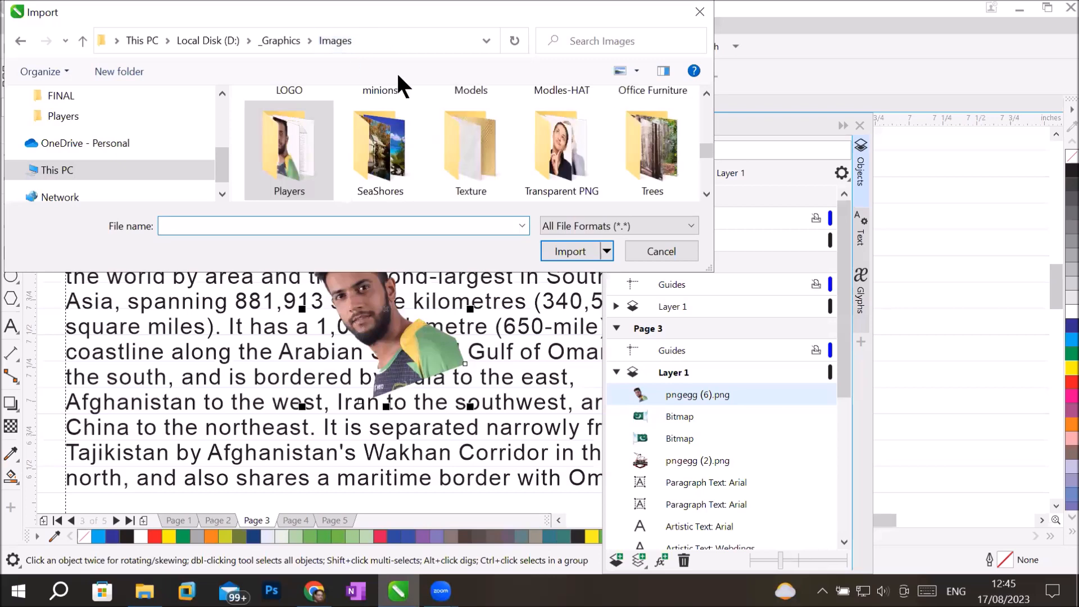
pyautogui.scroll(-3, 475, 126)
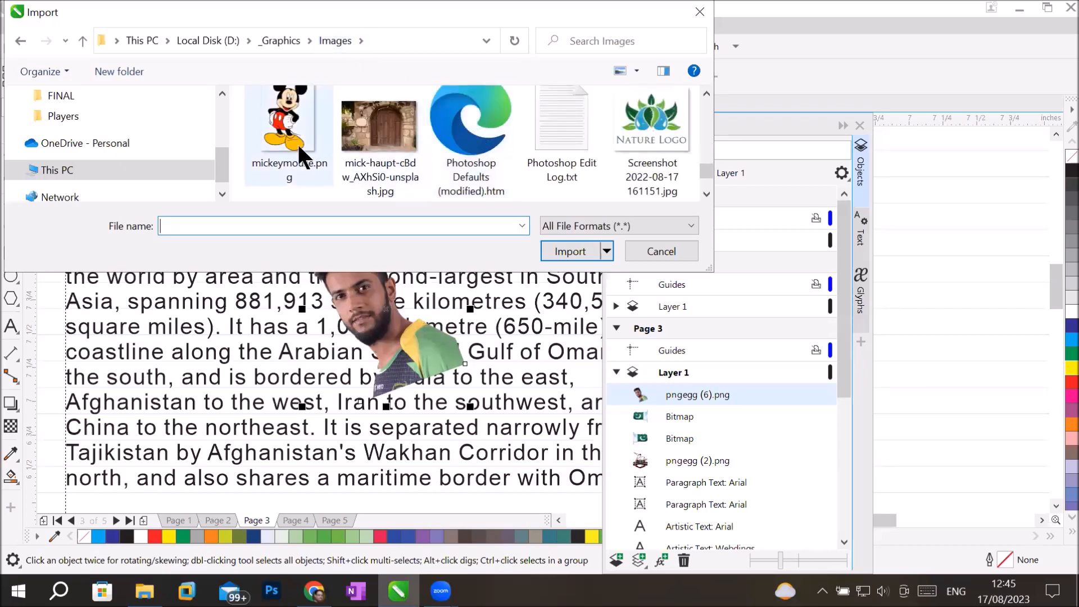
pyautogui.click(284, 122)
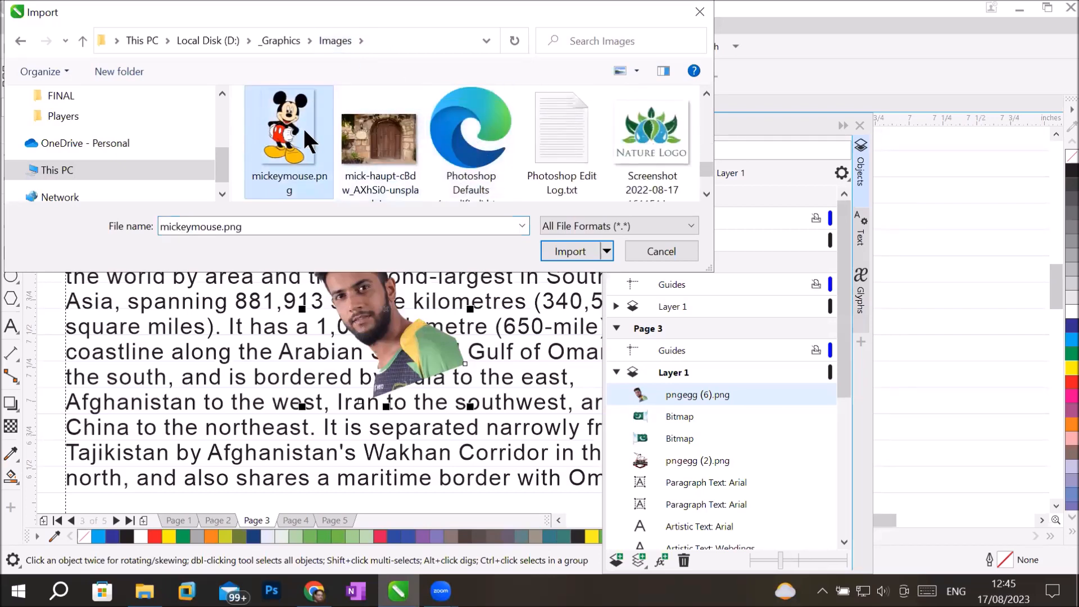
pyautogui.click(560, 250)
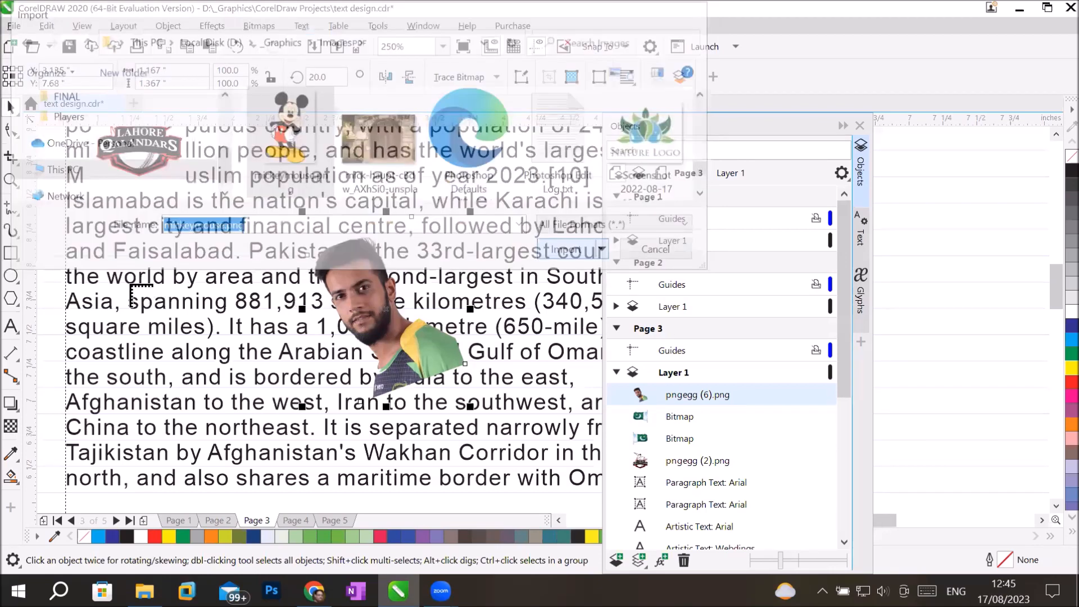
pyautogui.moveTo(100, 223); pyautogui.dragTo(209, 405)
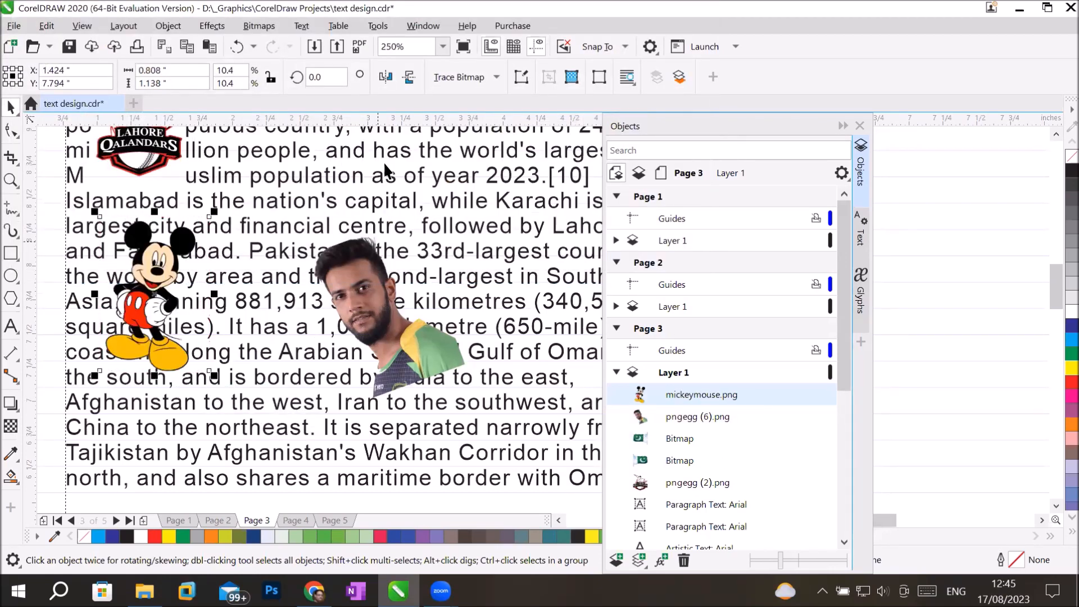
# Convert the Mickey Mouse bitmap to a vector object with Quick Trace.
pyautogui.click(259, 27)
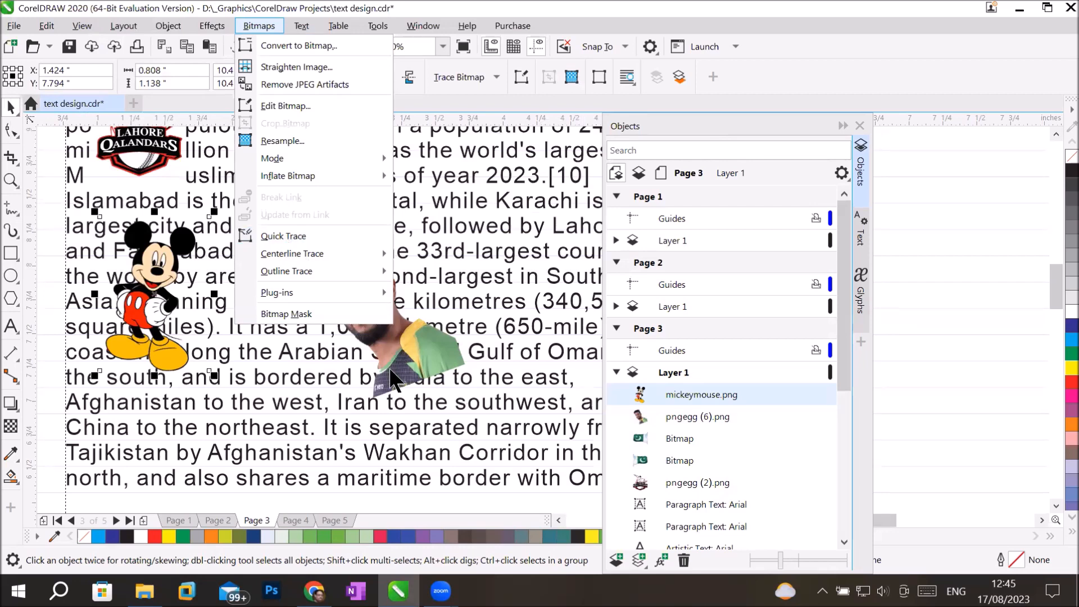
pyautogui.click(146, 305)
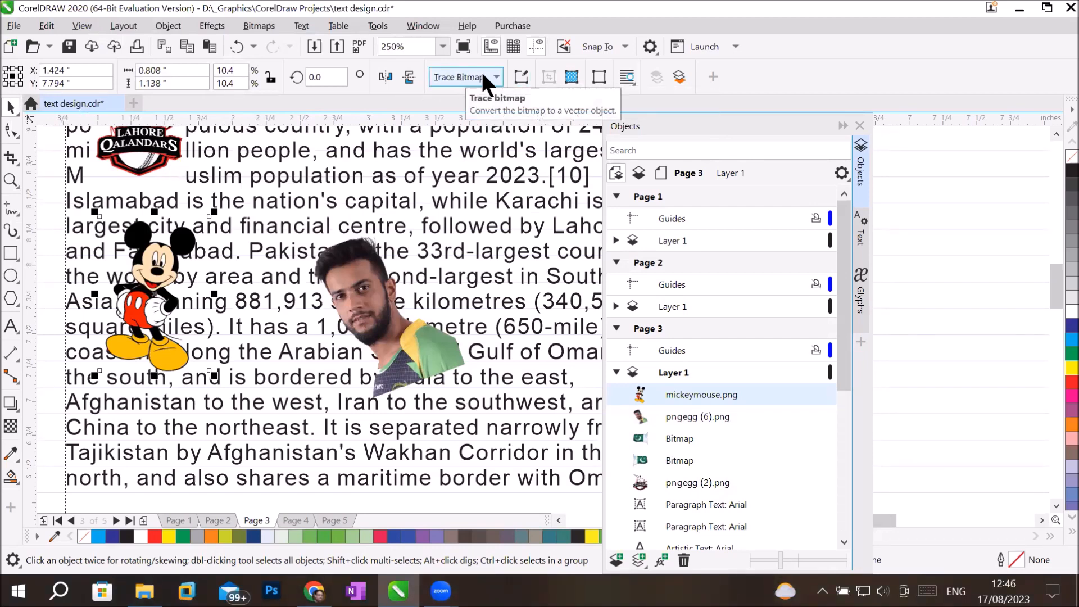
pyautogui.click(260, 25)
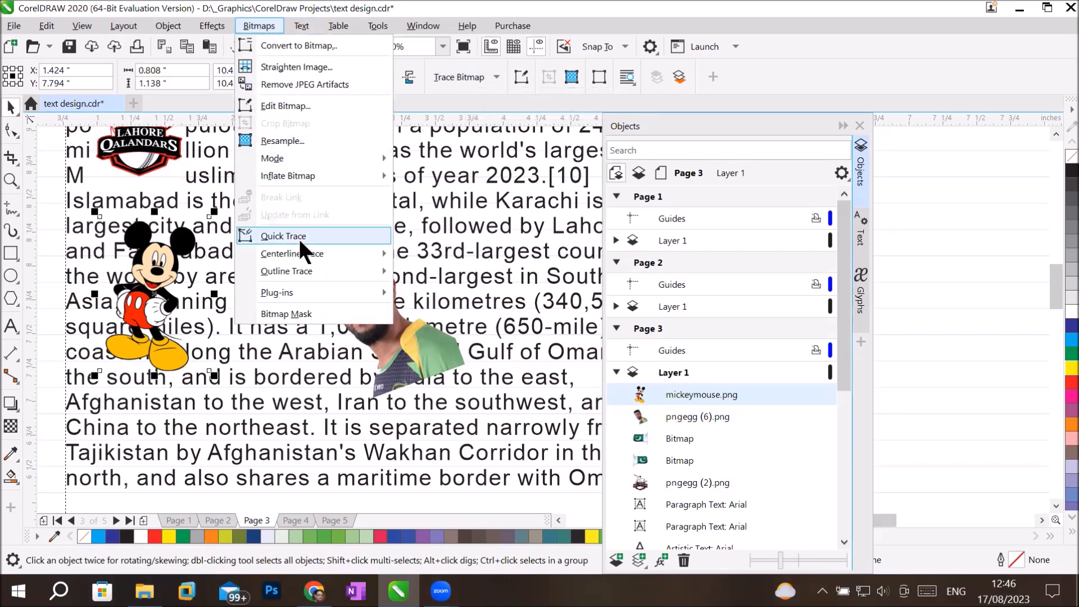
pyautogui.click(497, 71)
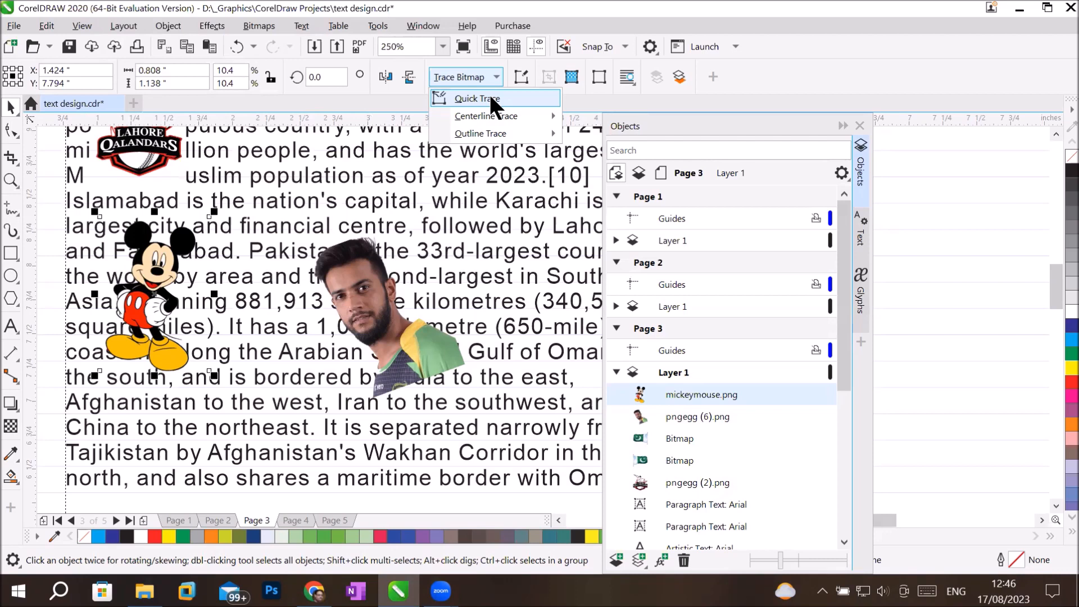
pyautogui.click(491, 98)
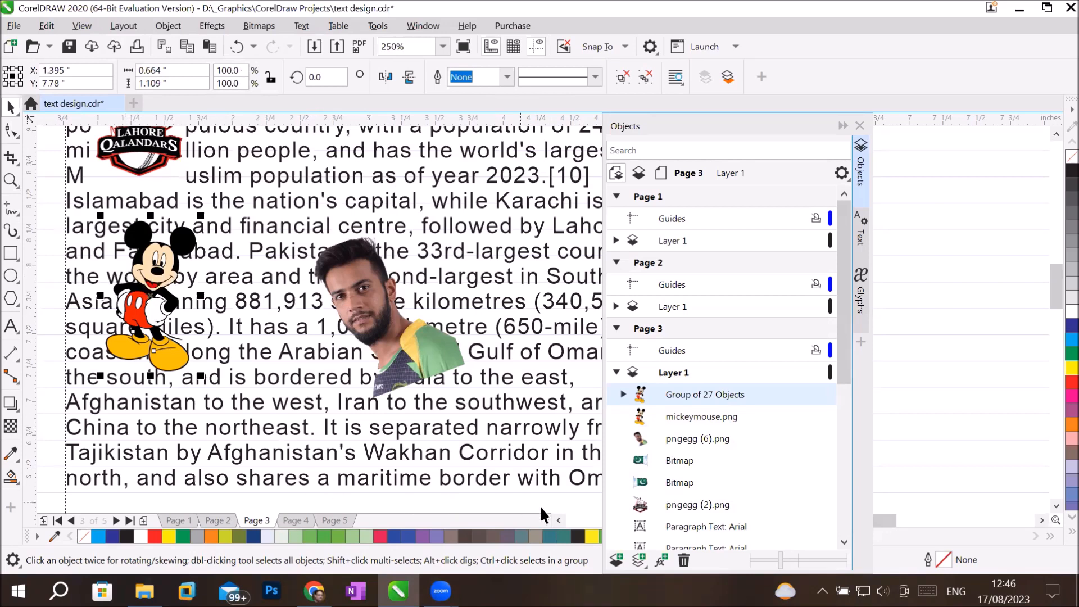
# Examine the curves inside the traced Mickey Mouse group and compare it with the original mickeymouse.png bitmap.
pyautogui.click(560, 520)
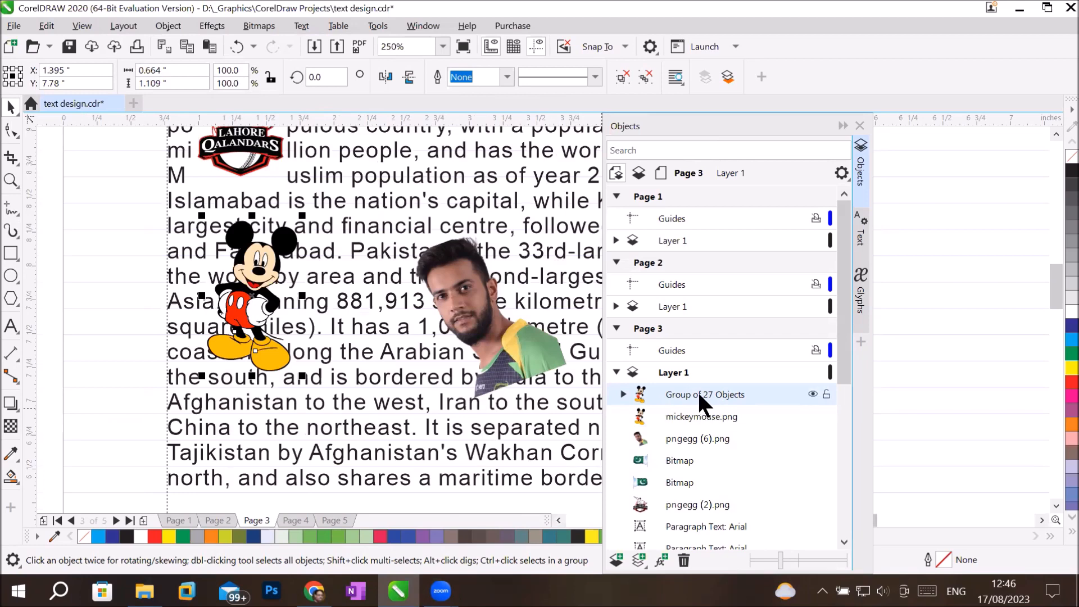
pyautogui.click(622, 395)
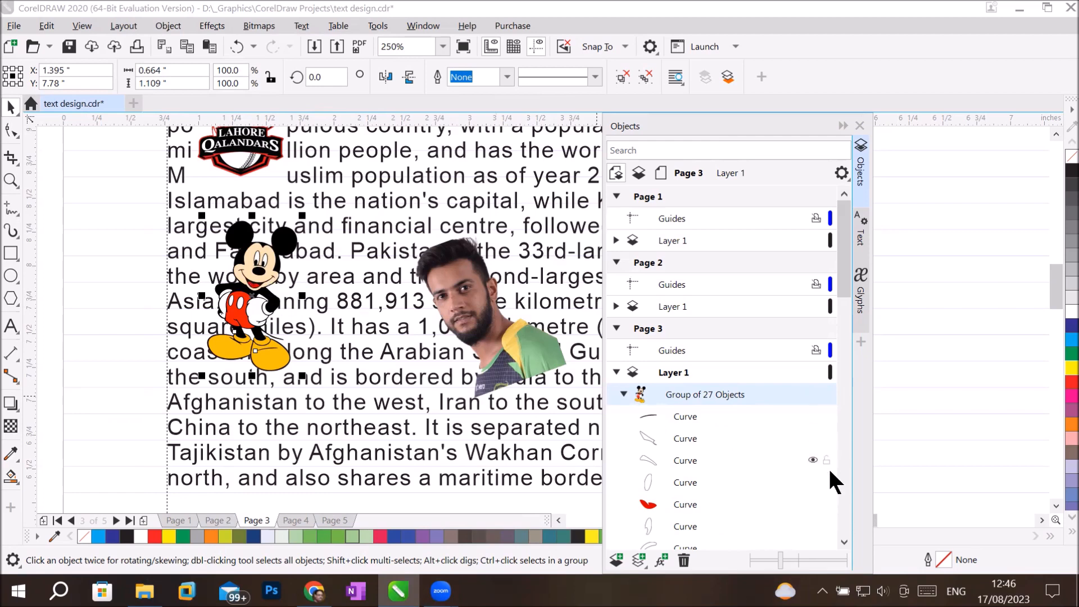
pyautogui.click(620, 391)
pyautogui.click(715, 417)
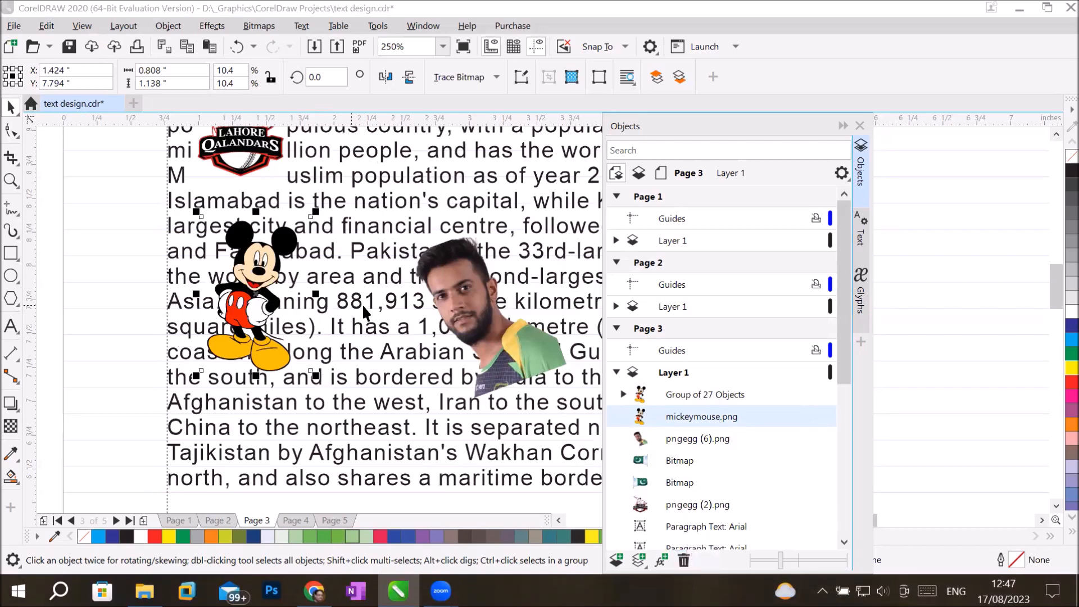
# Move the traced Mickey Mouse group away from the original bitmap to the empty area beyond the page's left edge.
pyautogui.moveTo(247, 298); pyautogui.dragTo(96, 291)
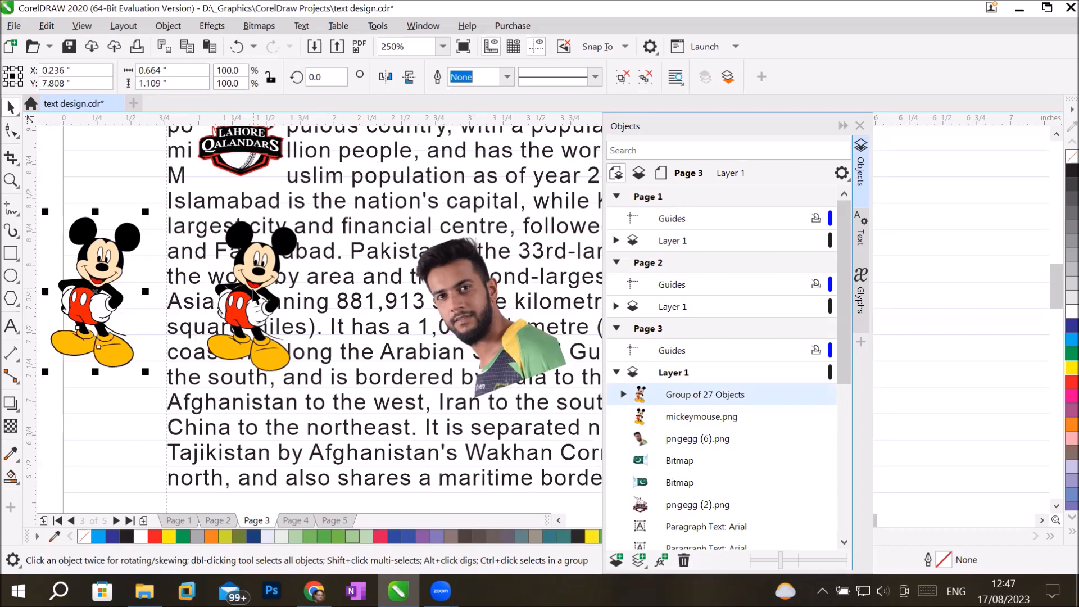
pyautogui.click(253, 288)
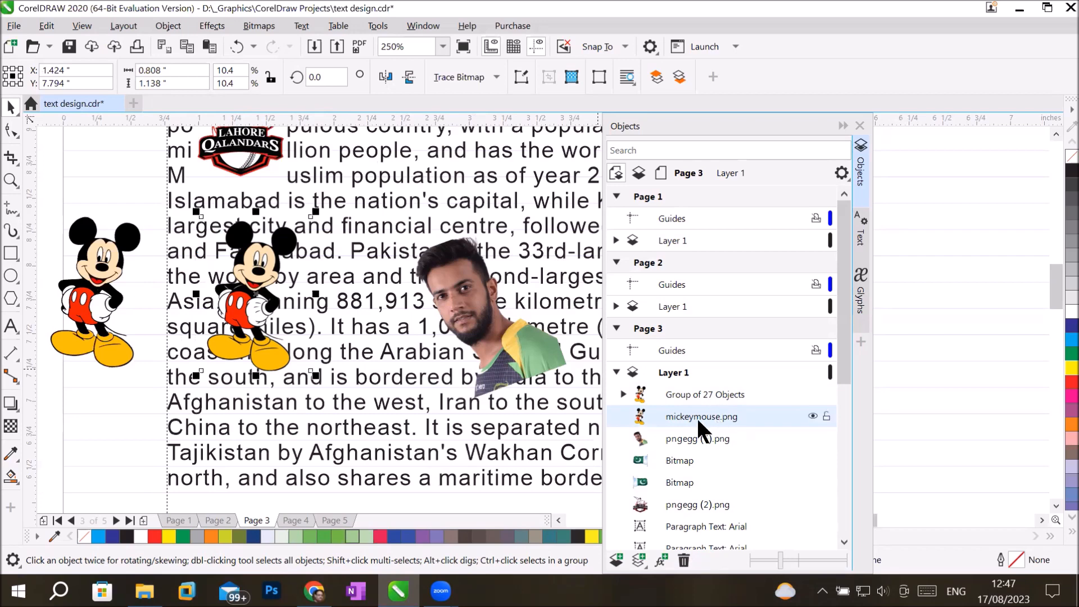
pyautogui.click(558, 518)
pyautogui.moveTo(325, 314); pyautogui.dragTo(173, 292)
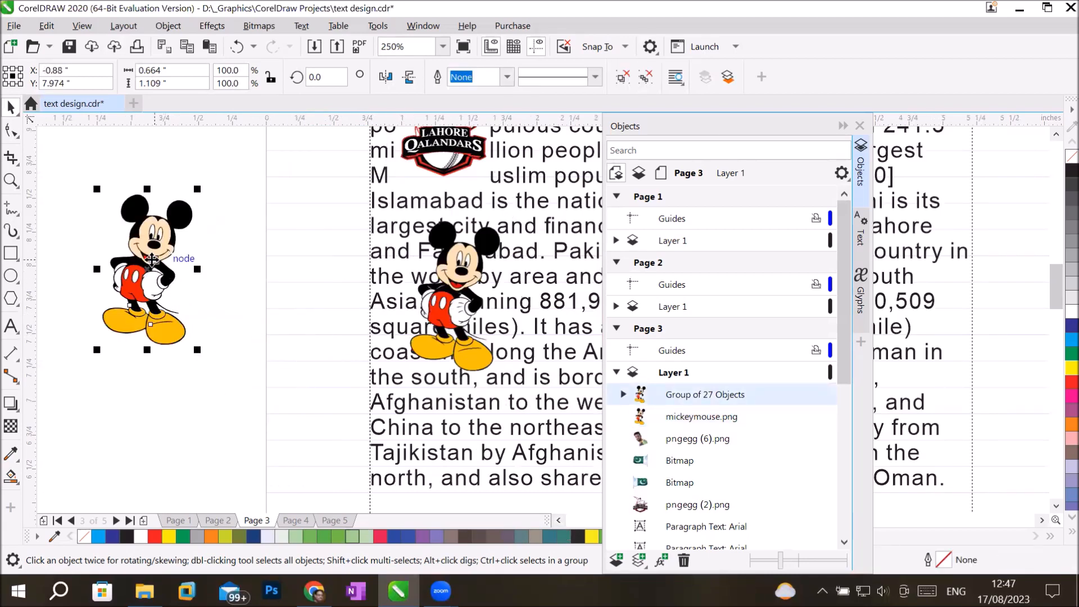
# Expand the traced group and select its red mouth curve and an eye curve individually to inspect them.
pyautogui.click(623, 394)
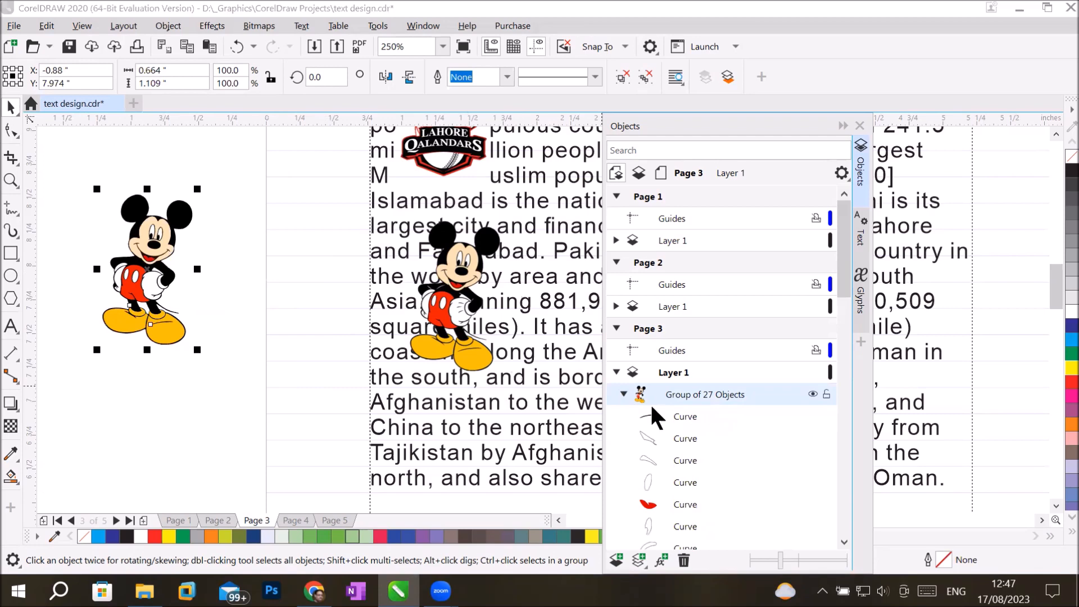
pyautogui.click(683, 504)
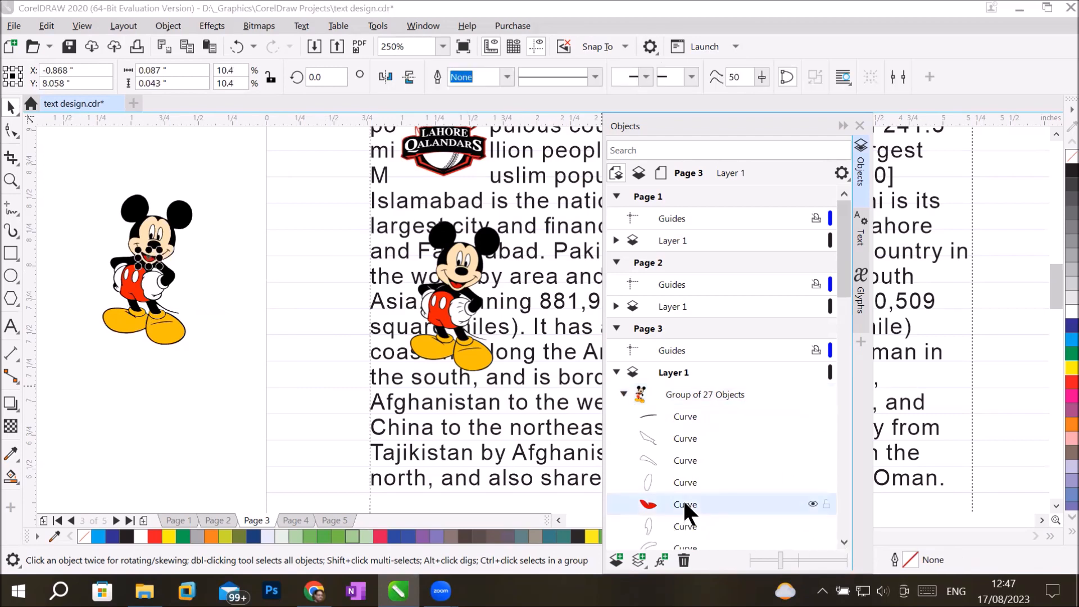
pyautogui.scroll(2, 158, 239)
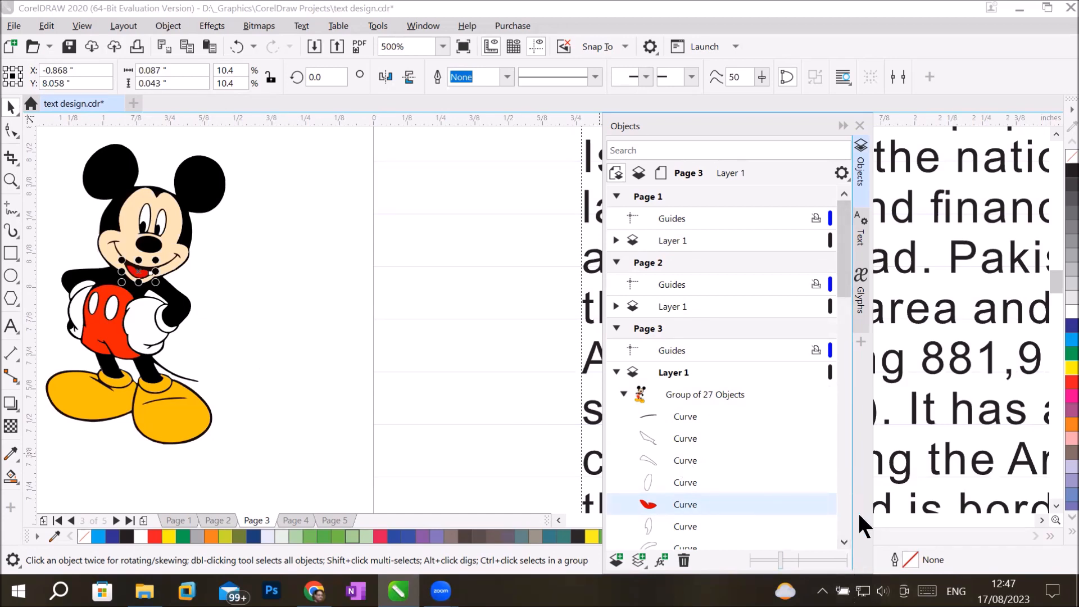
pyautogui.click(844, 541)
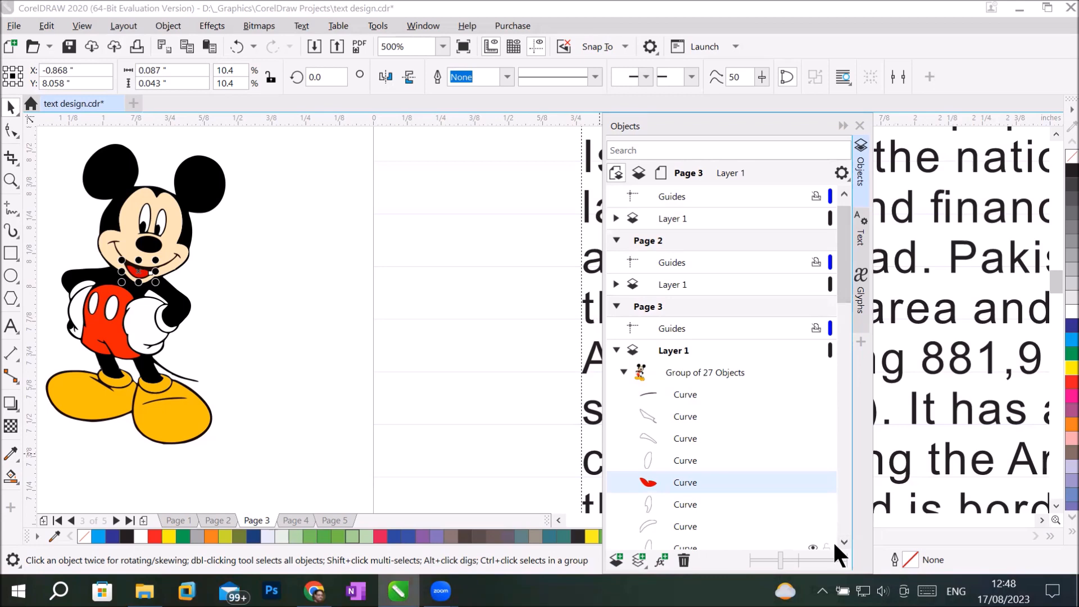
pyautogui.click(675, 505)
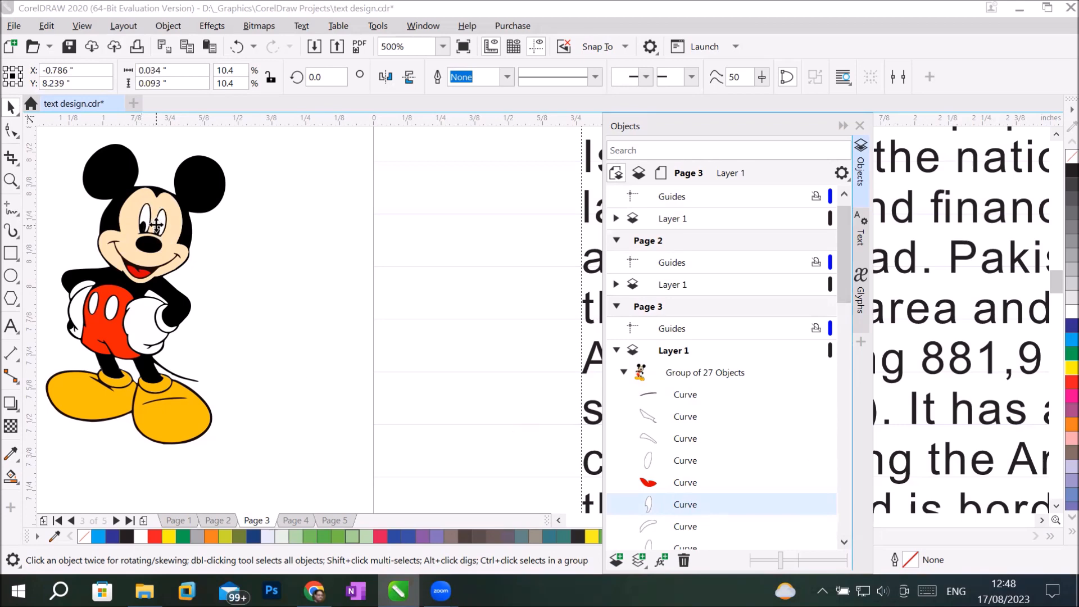
# Inspect the nodes of the selected eye curve with the Shape tool and deselect the curve.
pyautogui.scroll(2, 156, 225)
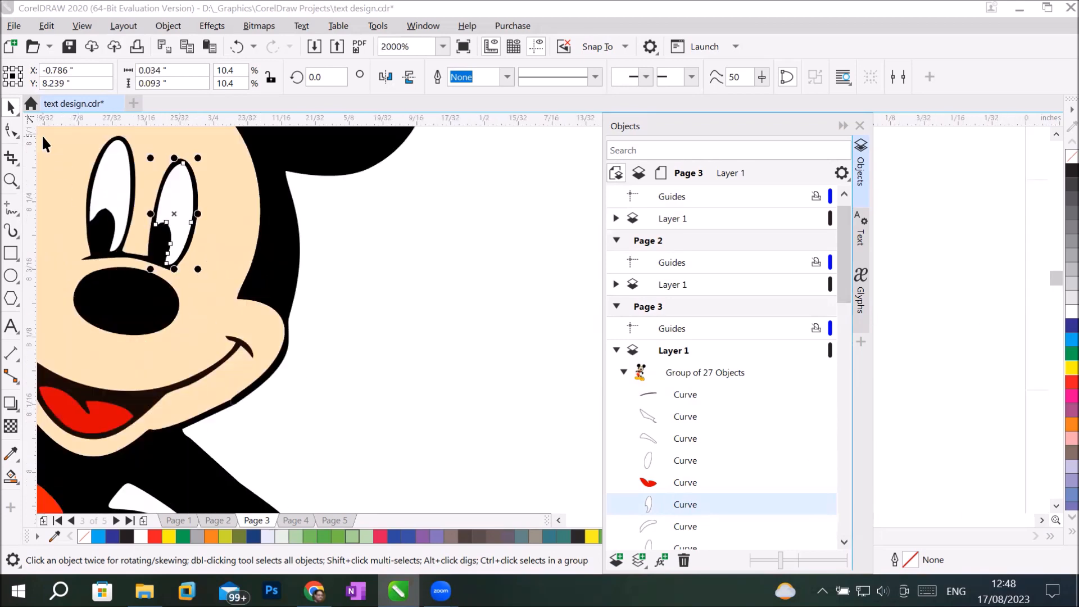
pyautogui.click(15, 128)
pyautogui.click(184, 164)
pyautogui.click(192, 223)
pyautogui.click(208, 238)
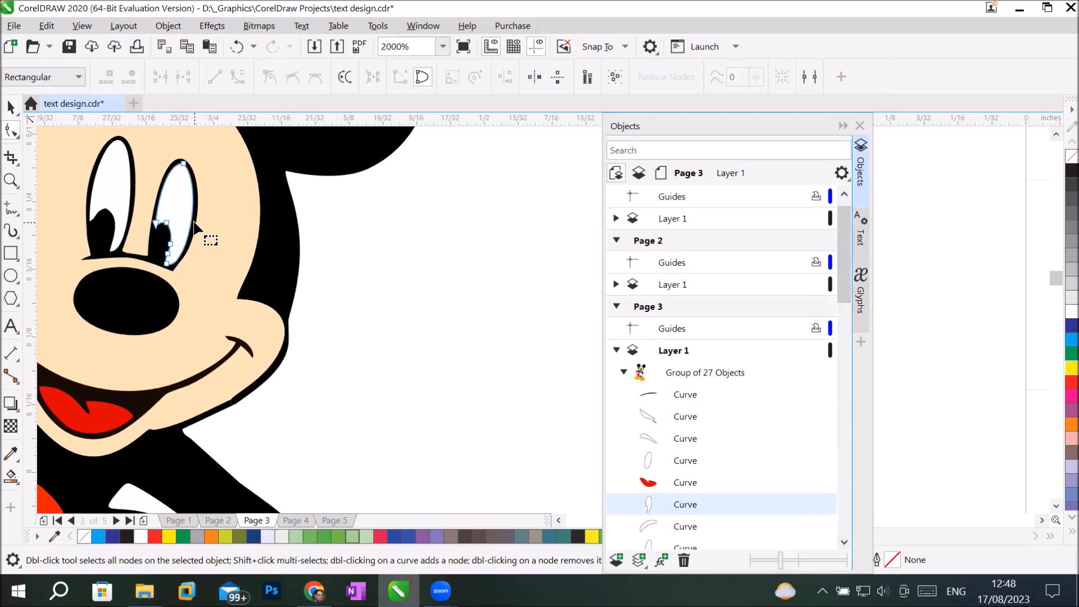
pyautogui.click(194, 224)
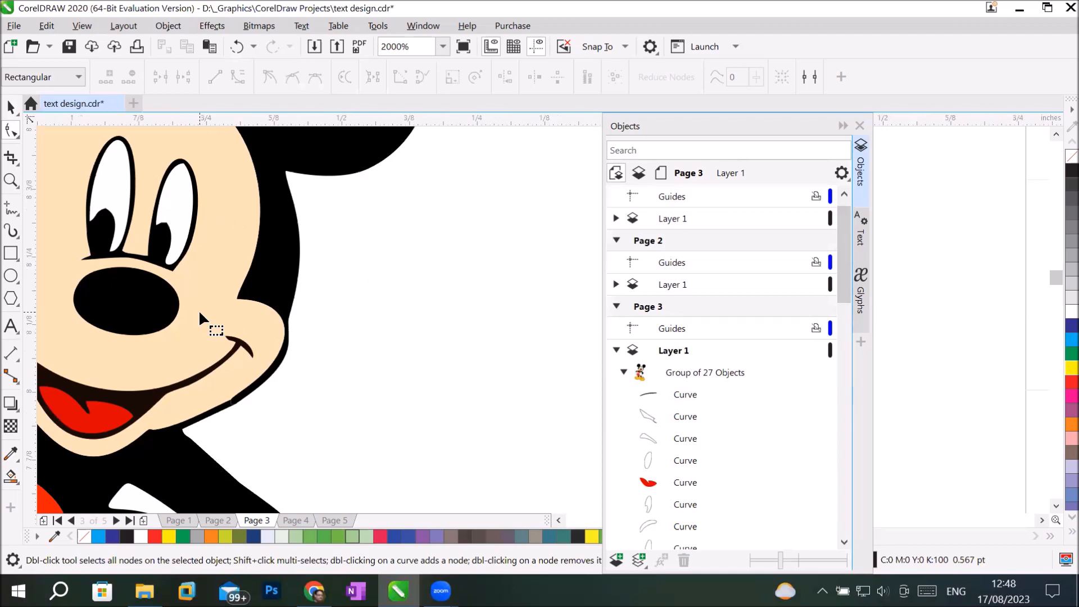
pyautogui.scroll(-5, 201, 319)
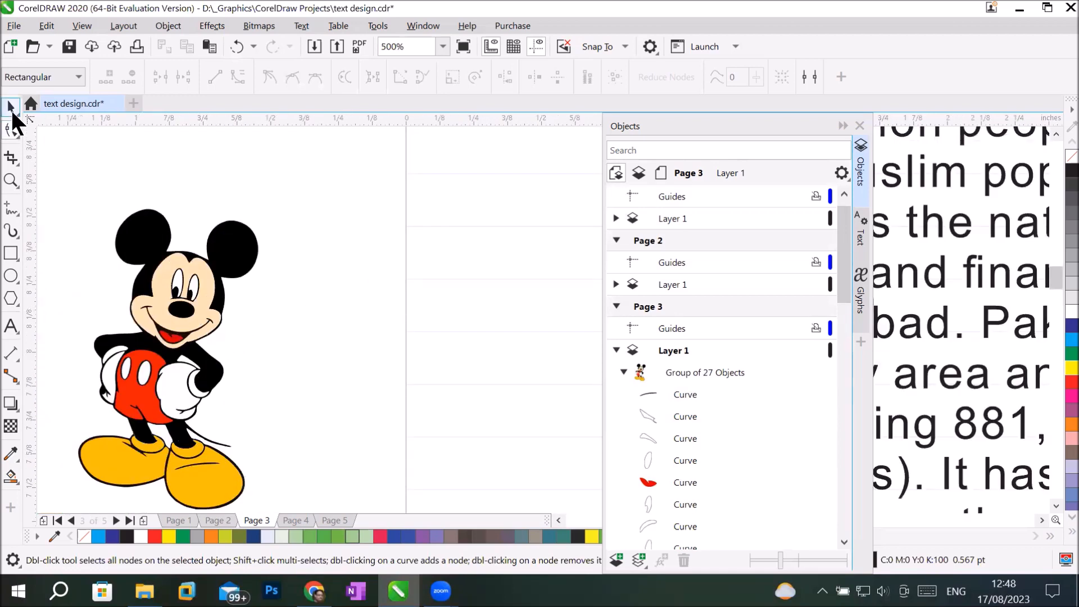
# Select the whole traced Mickey Mouse group and reposition it within the empty area beyond the page's left edge.
pyautogui.click(11, 106)
pyautogui.click(175, 377)
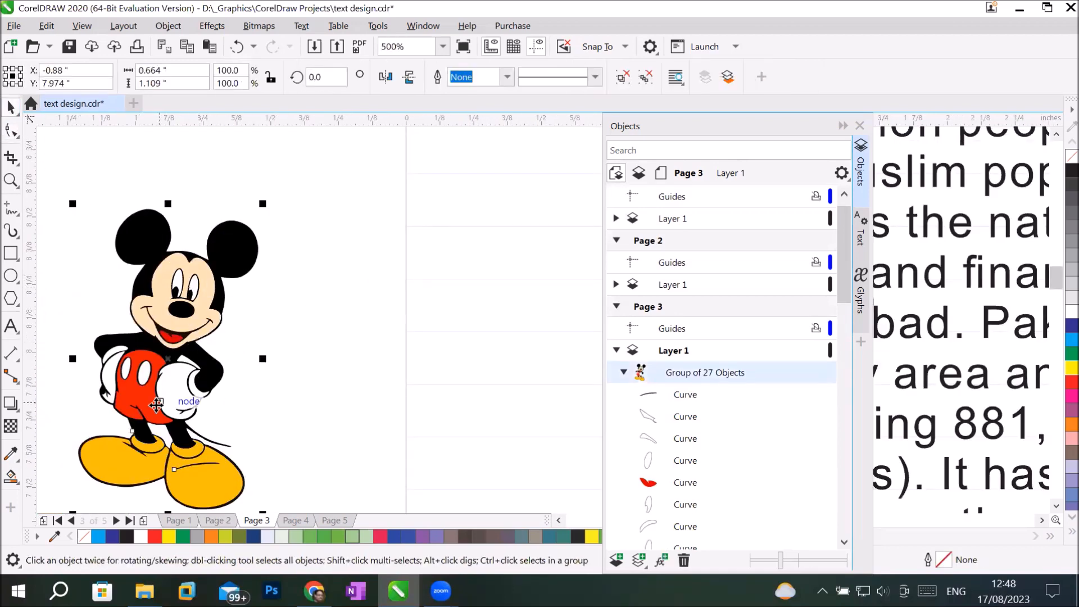
pyautogui.moveTo(156, 404); pyautogui.dragTo(250, 344)
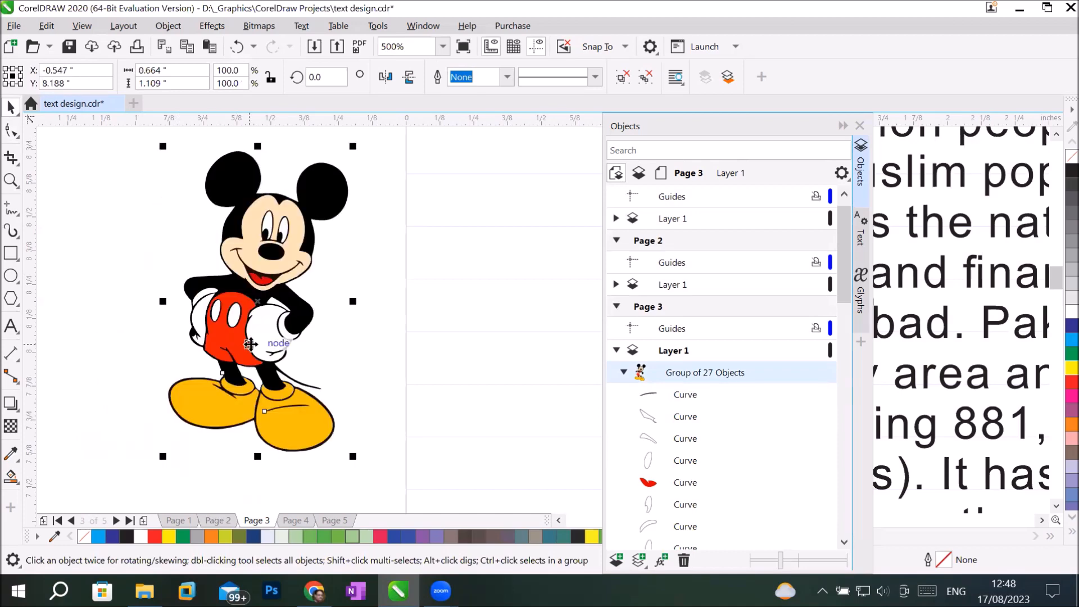
pyautogui.rightClick(236, 328)
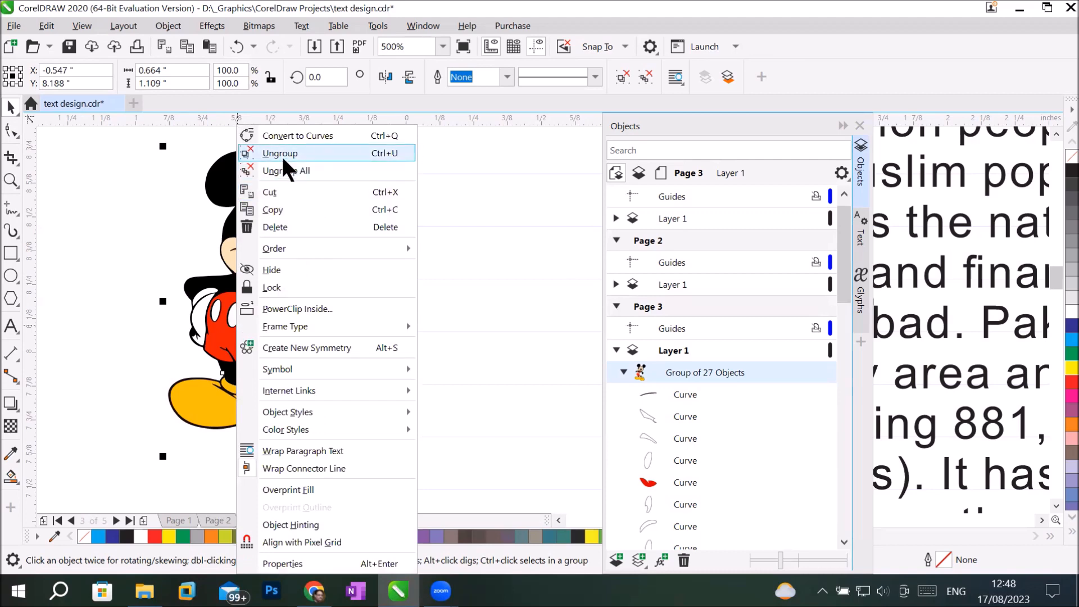
pyautogui.click(111, 236)
pyautogui.moveTo(221, 293); pyautogui.dragTo(174, 310)
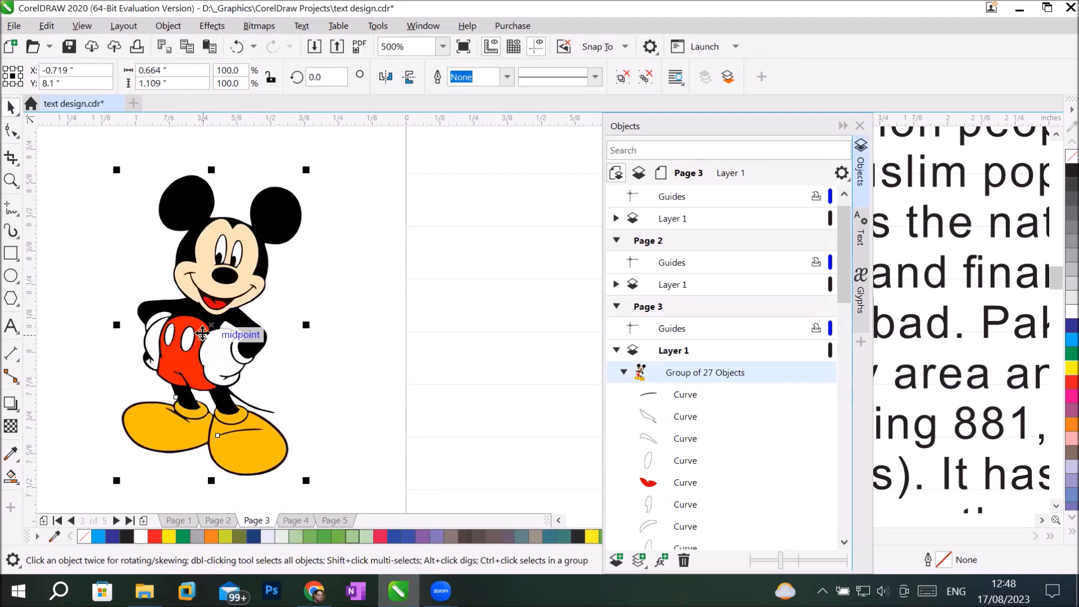
# Inspect the traced Mickey Mouse's face up close and ungroup the traced group into separate curves.
pyautogui.scroll(2, 200, 279)
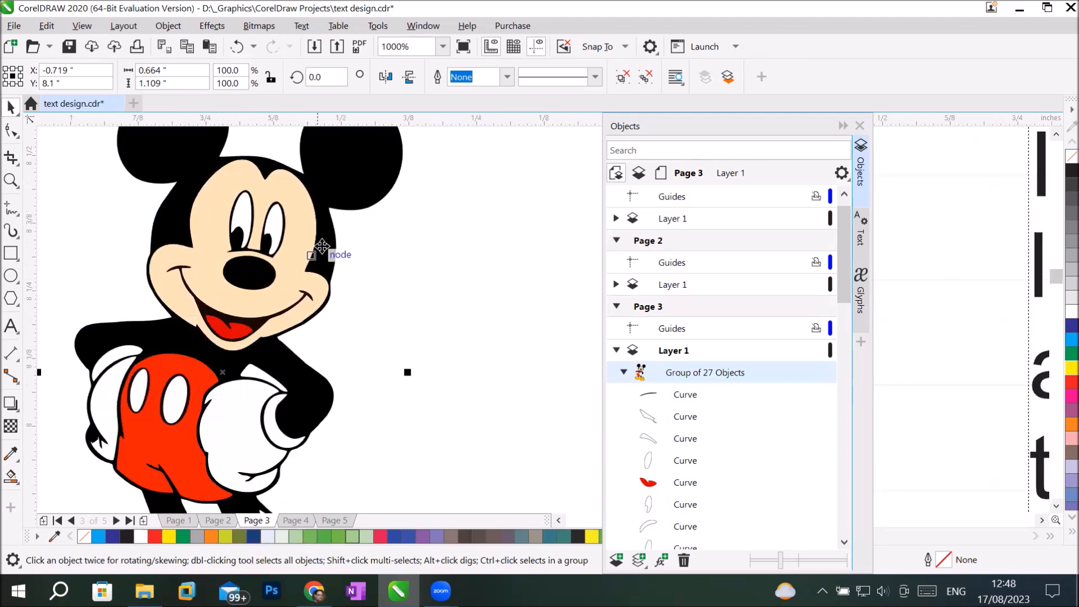
pyautogui.scroll(2, 273, 230)
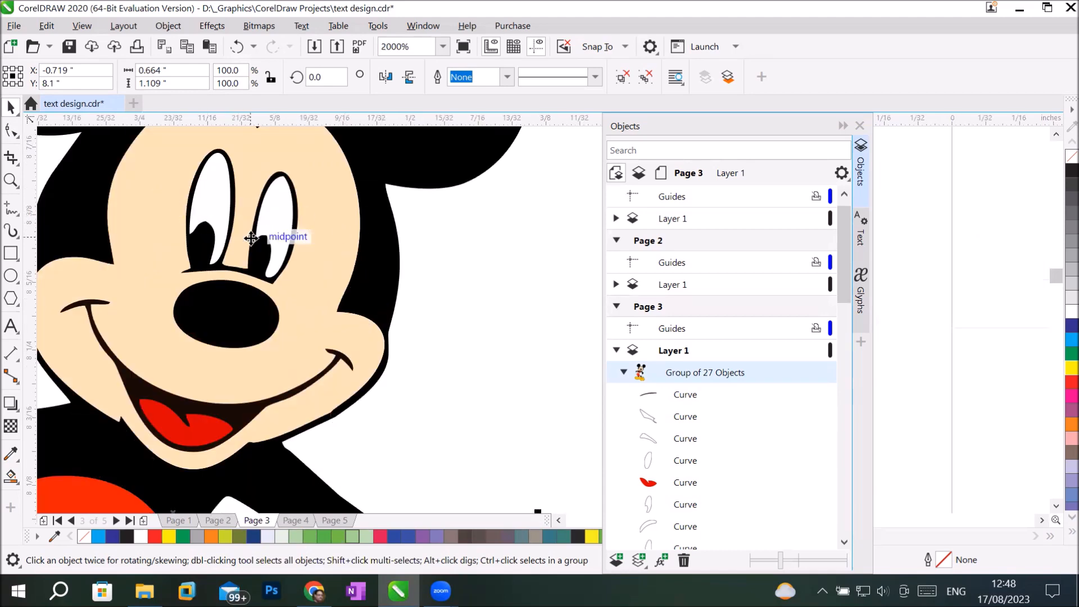
pyautogui.scroll(-2, 253, 237)
pyautogui.scroll(-2, 250, 238)
pyautogui.rightClick(250, 250)
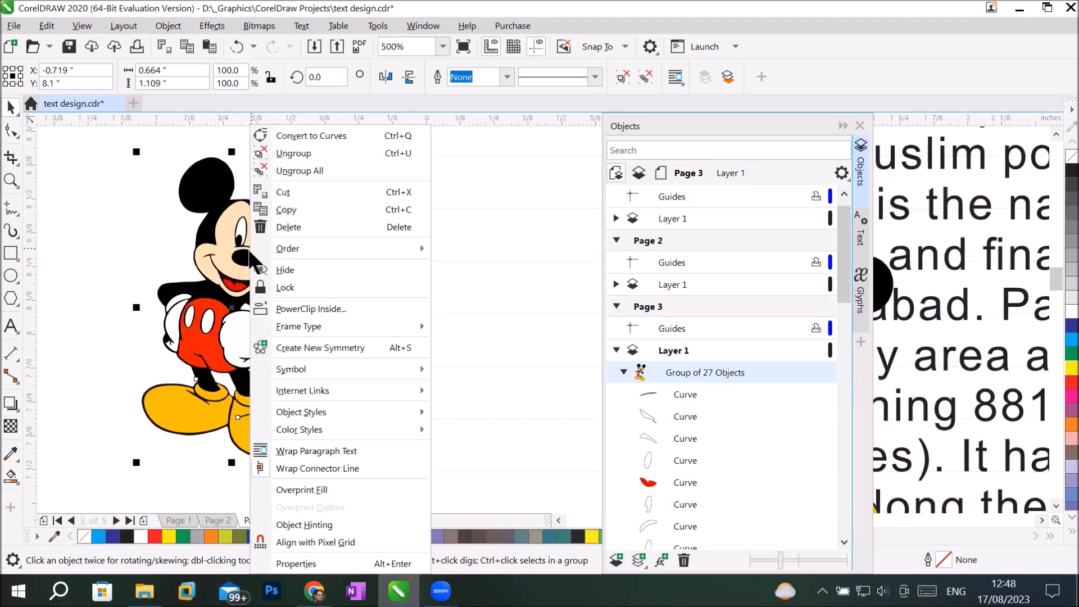
pyautogui.click(312, 153)
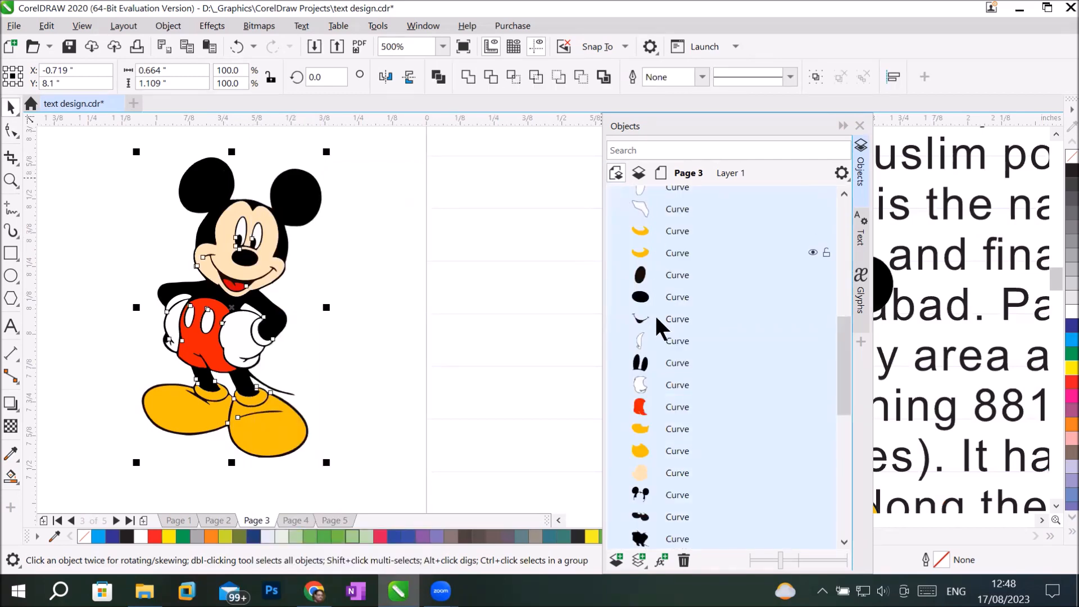
# Select the ungrouped glove, pupil and smile curves one at a time to see which part each one forms.
pyautogui.click(679, 385)
pyautogui.click(684, 360)
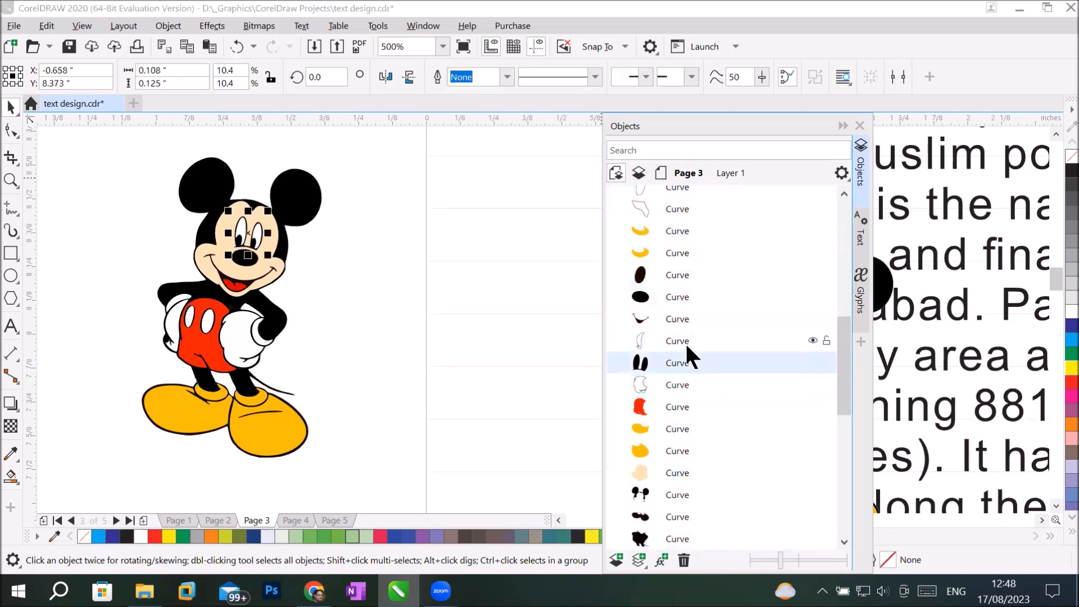
pyautogui.click(686, 340)
pyautogui.click(688, 320)
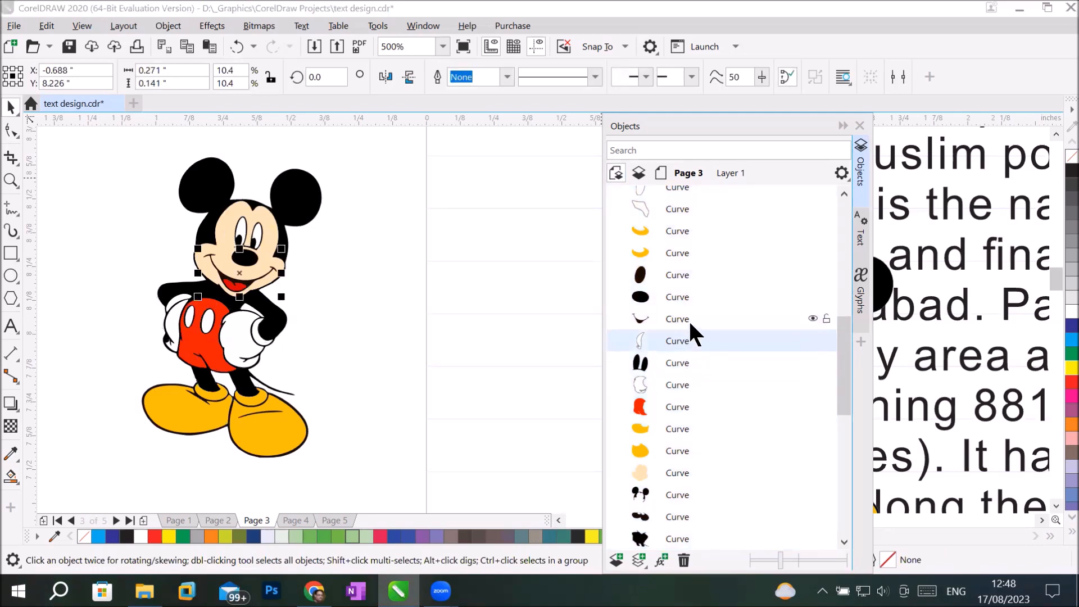
# Try red and yellow fills on the nose curve and settle on blue.
pyautogui.click(691, 294)
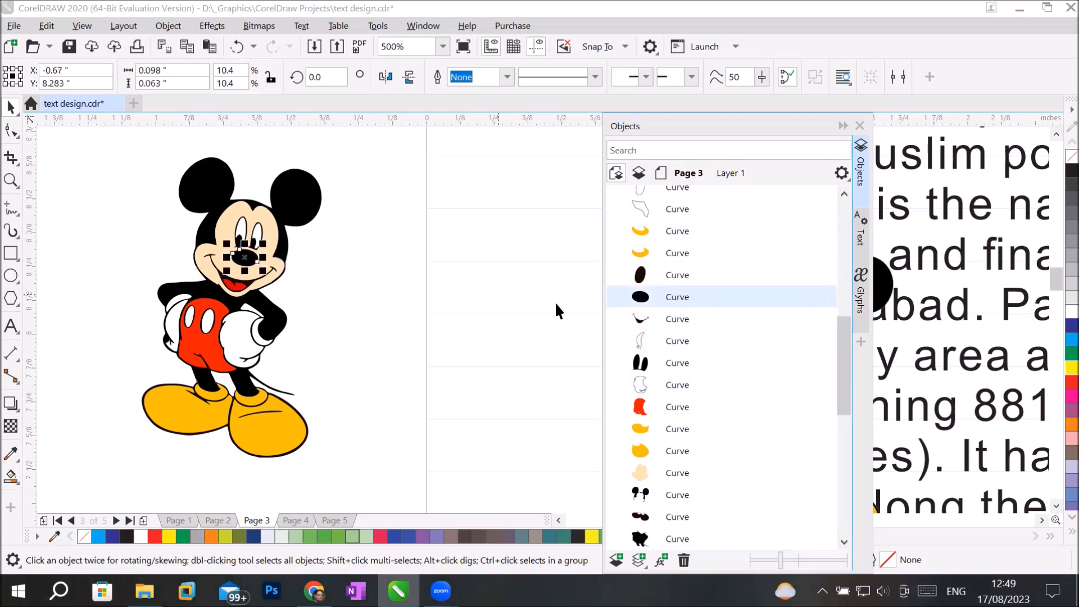
pyautogui.click(1070, 383)
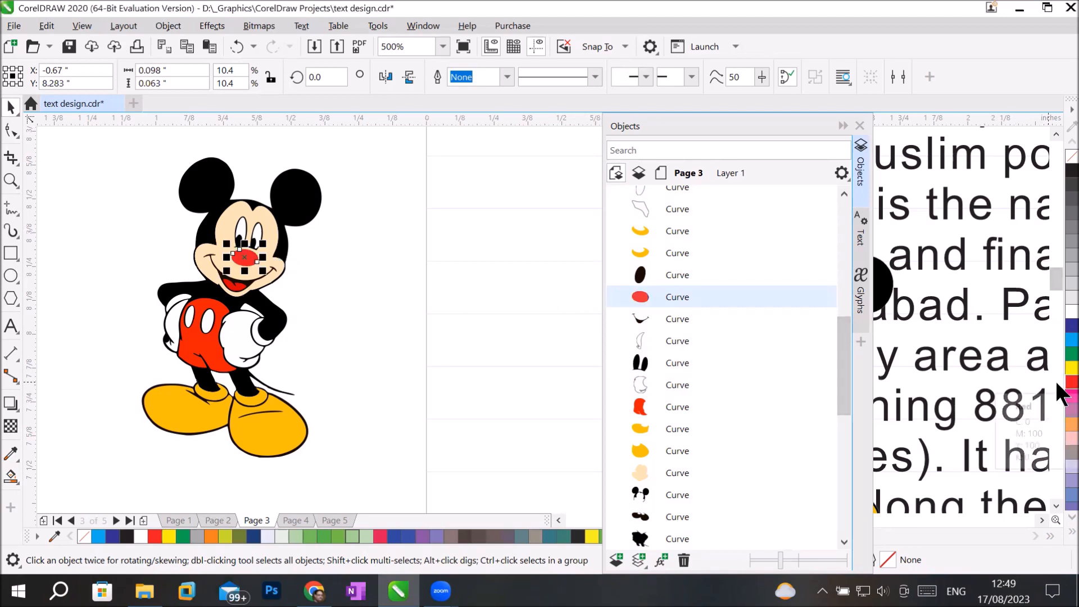
pyautogui.click(1066, 367)
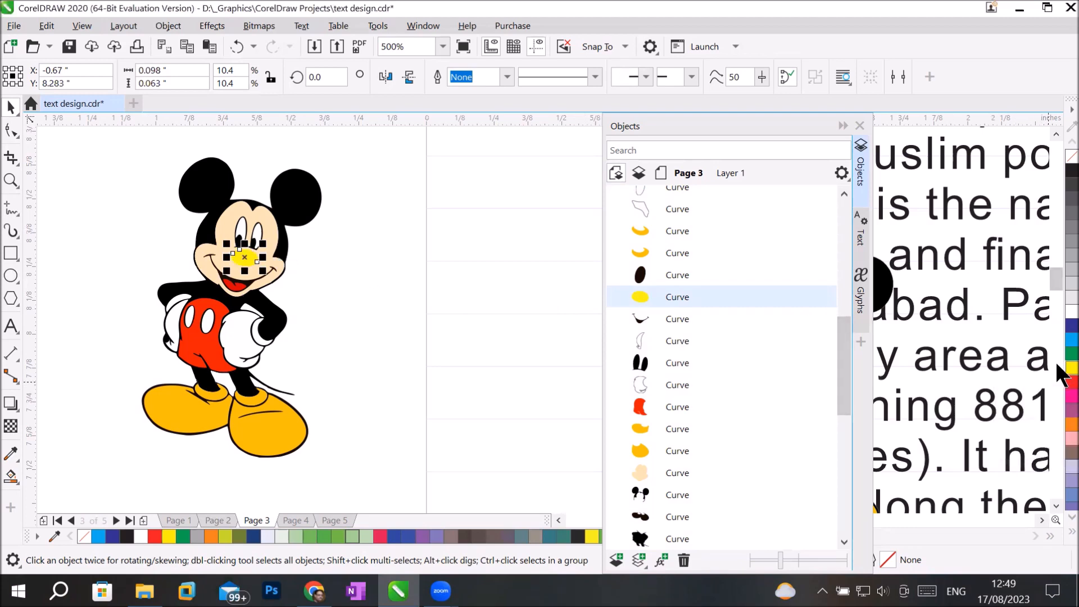
pyautogui.click(1058, 329)
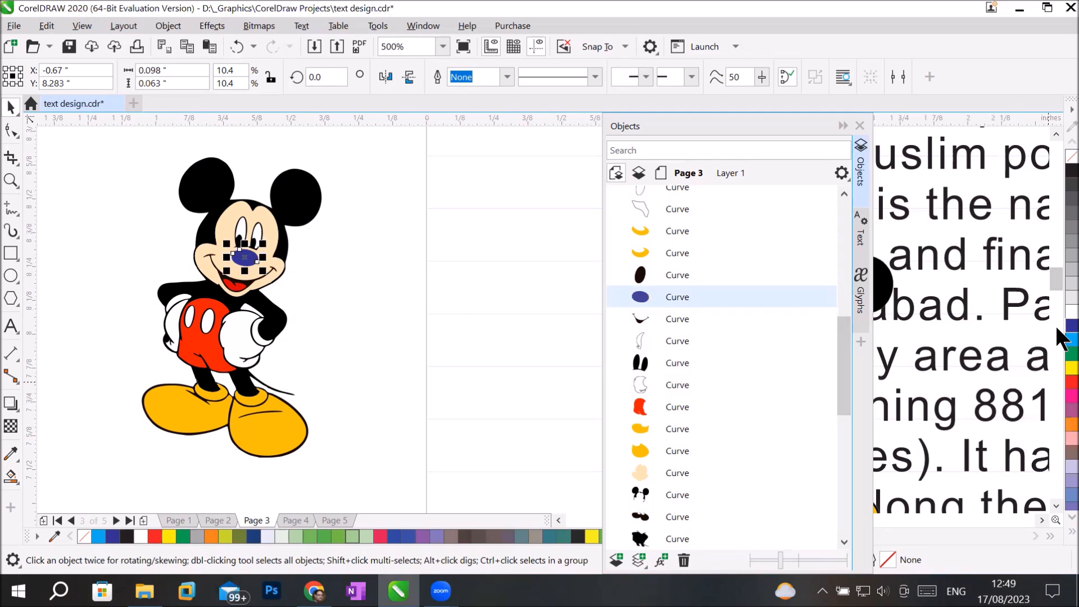
# Fill the white curves of both eyes with yellow.
pyautogui.click(245, 227)
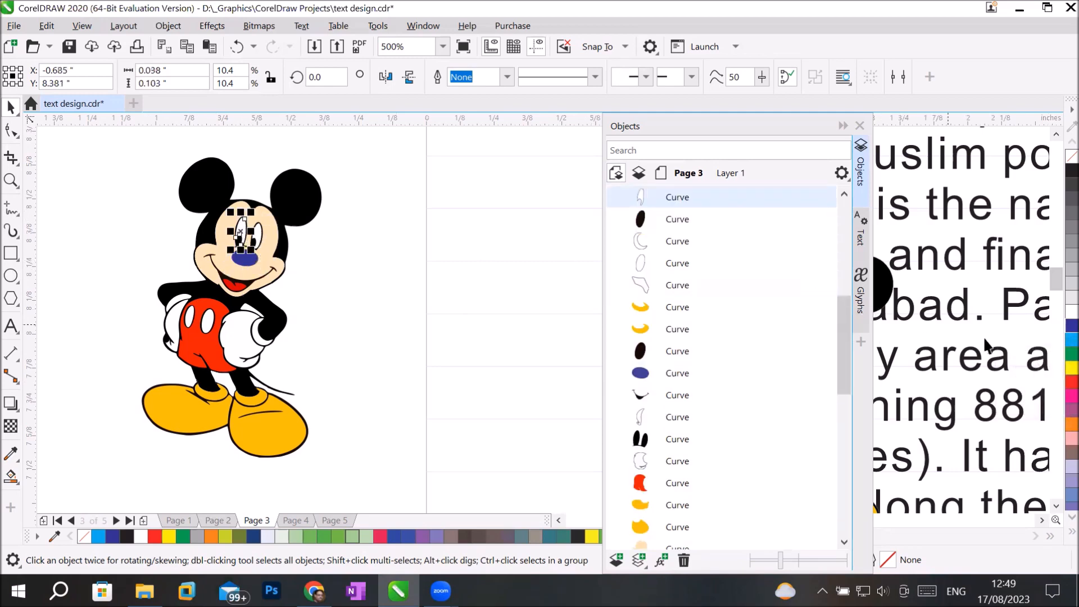
pyautogui.click(1070, 368)
pyautogui.click(257, 230)
pyautogui.click(1071, 369)
# Fill both shoe curves with red.
pyautogui.click(273, 448)
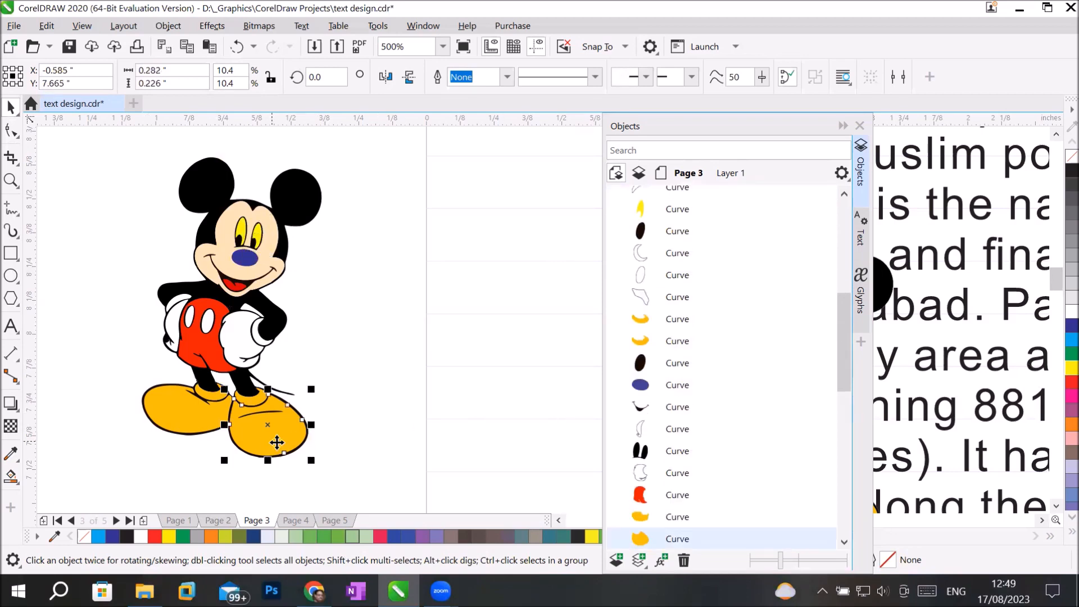
pyautogui.click(1071, 382)
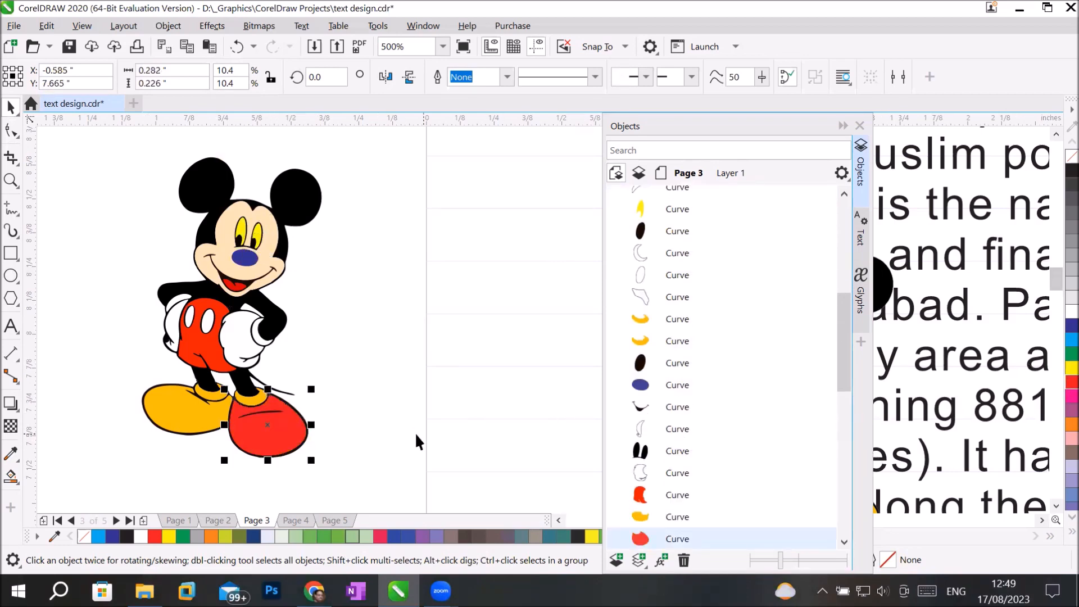
pyautogui.click(157, 415)
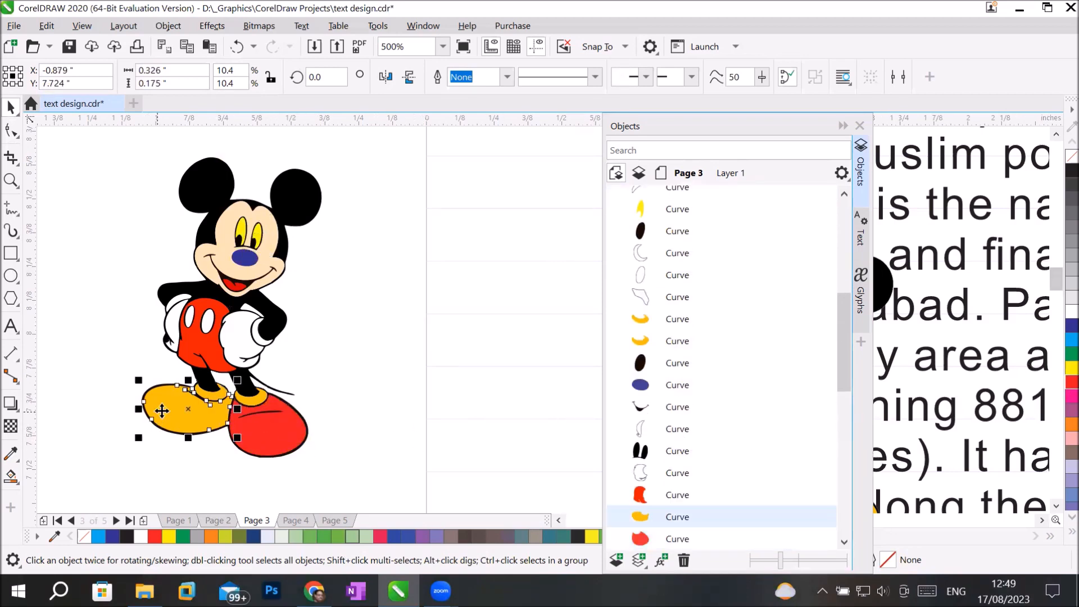
pyautogui.click(1071, 382)
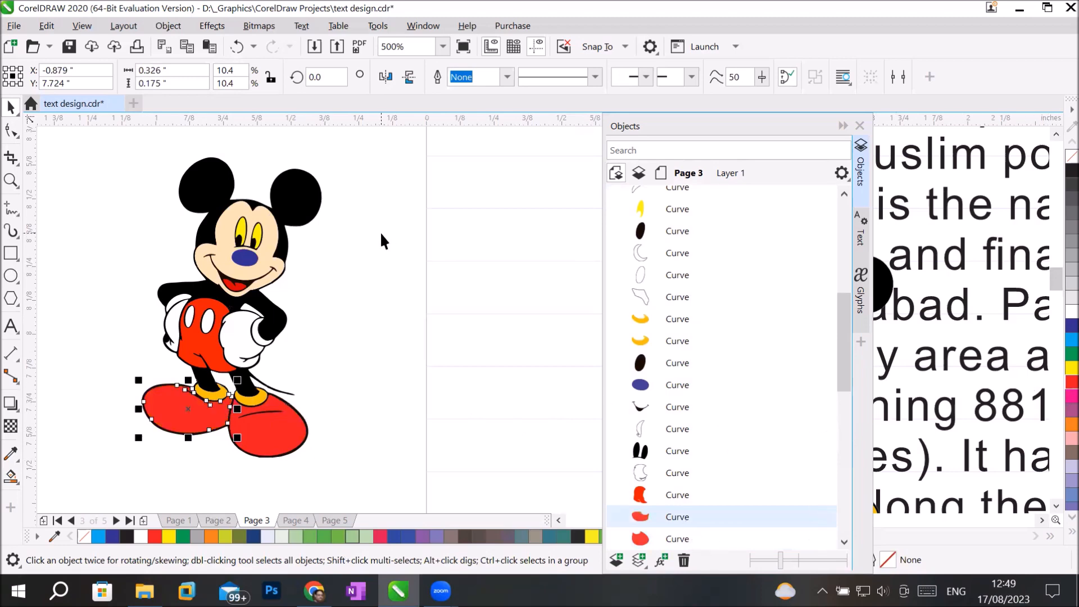
# Try 10% black, a darker grey, orange and pink on the ears-and-head curve, settle on blue and deselect it.
pyautogui.click(298, 198)
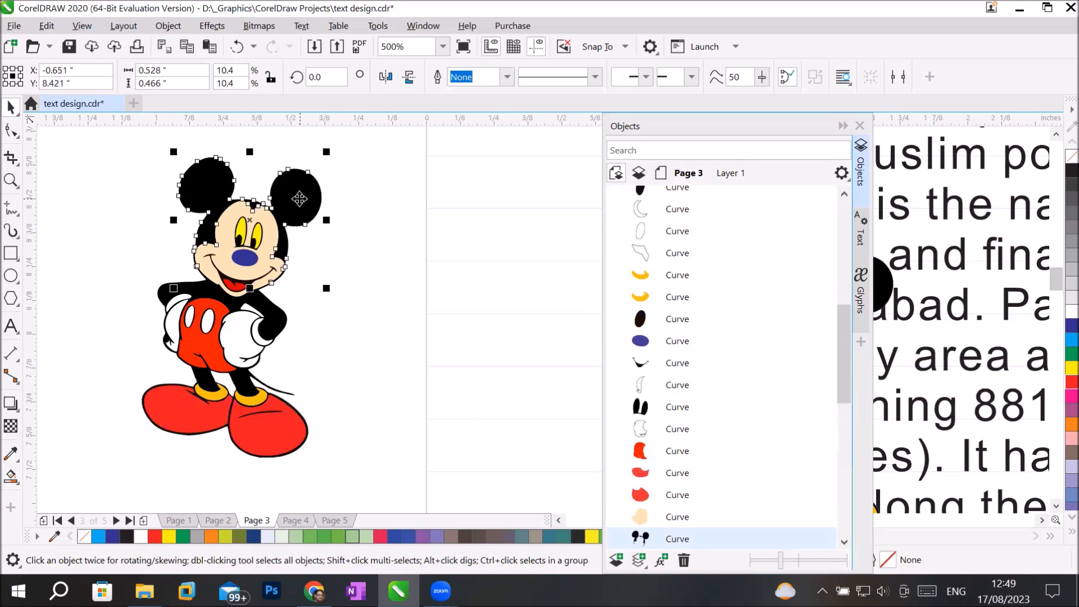
pyautogui.click(1062, 284)
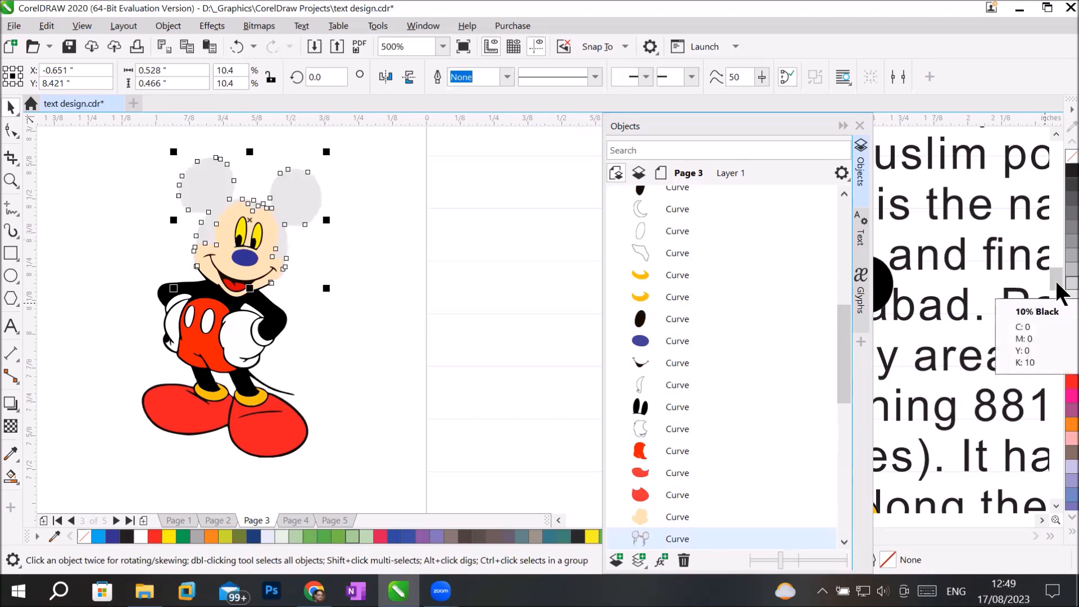
pyautogui.click(1063, 254)
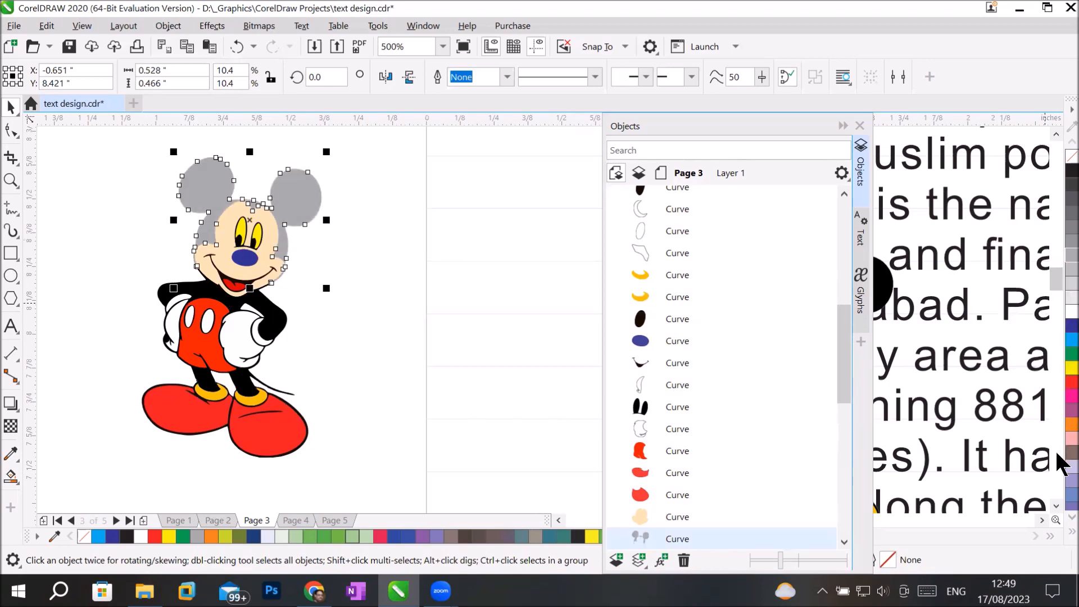
pyautogui.click(1068, 425)
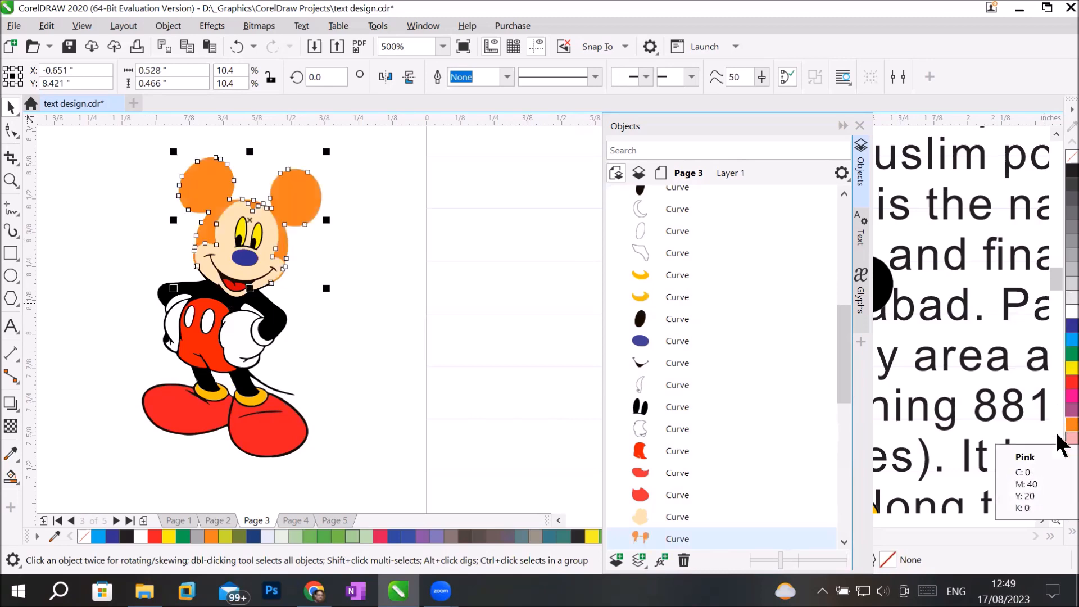
pyautogui.click(1058, 437)
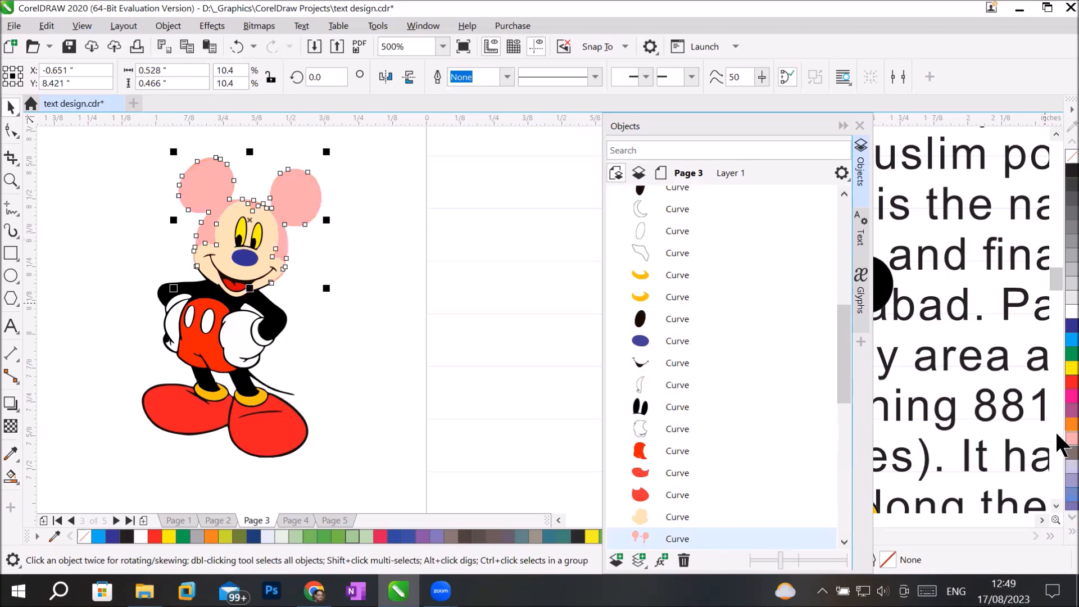
pyautogui.click(1059, 329)
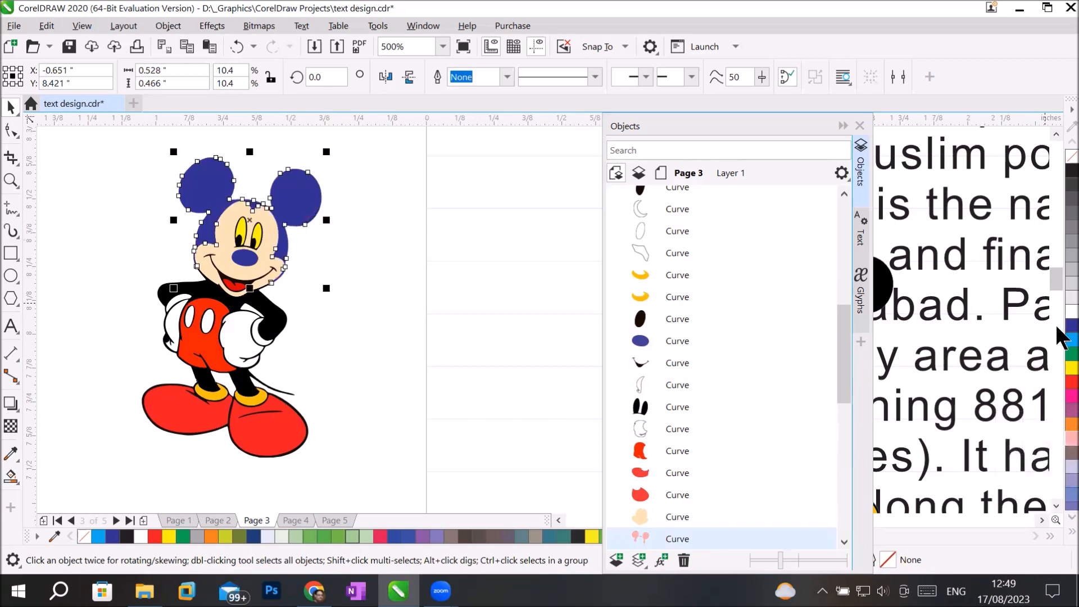
pyautogui.click(405, 407)
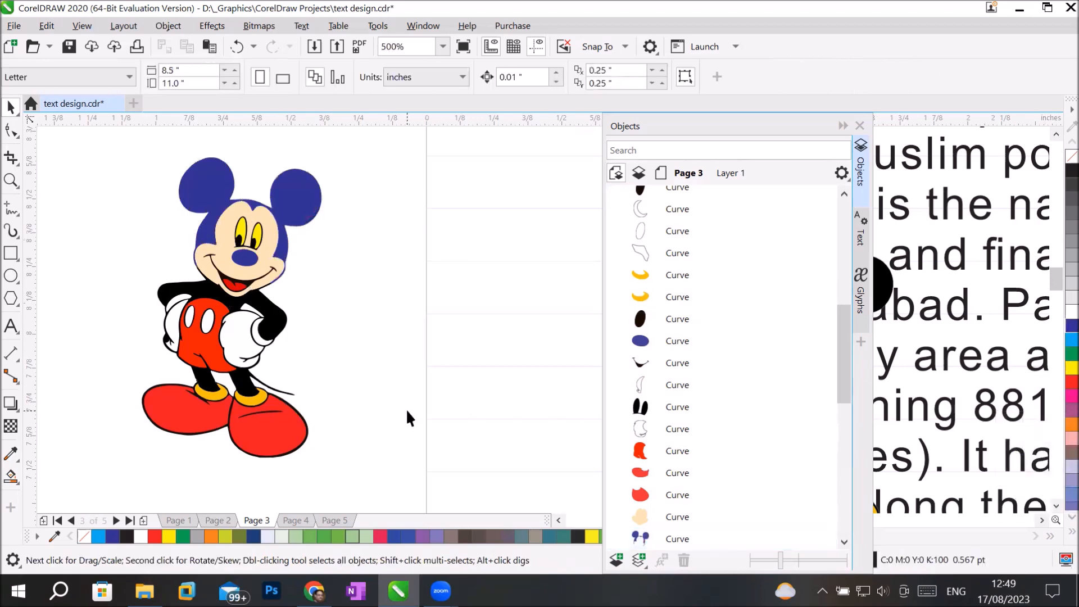
# Fill the shorts with green, the larger middle button with cyan and the smaller button with green.
pyautogui.click(181, 342)
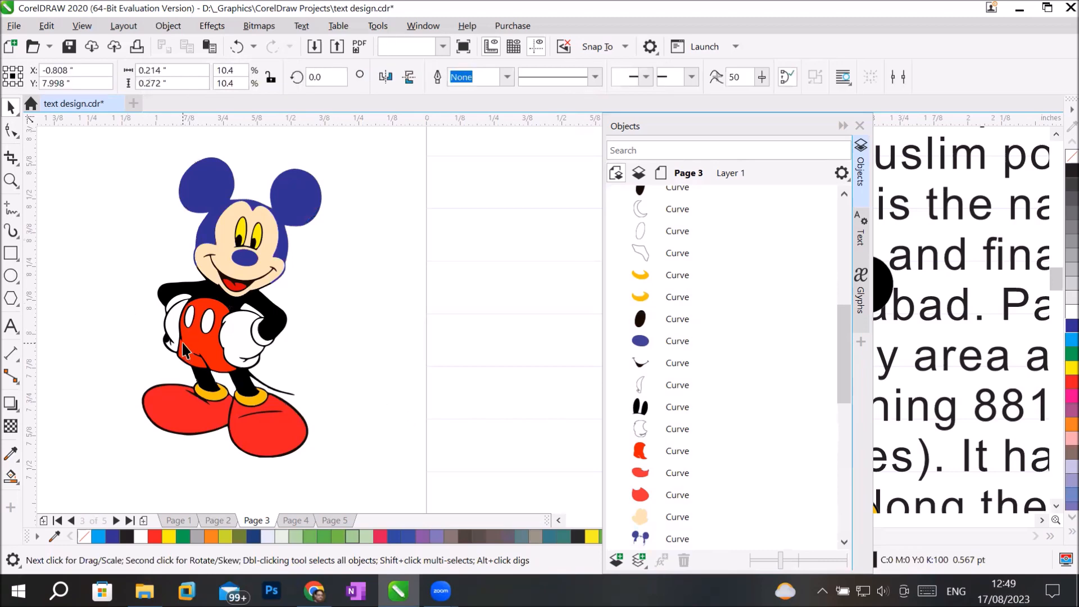
pyautogui.click(1059, 355)
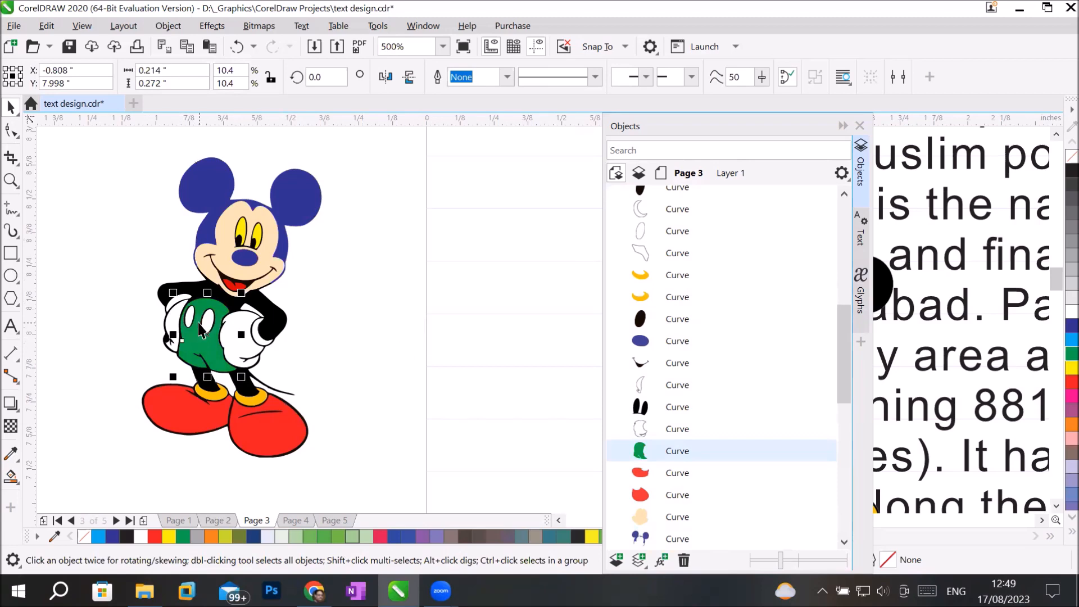
pyautogui.click(206, 321)
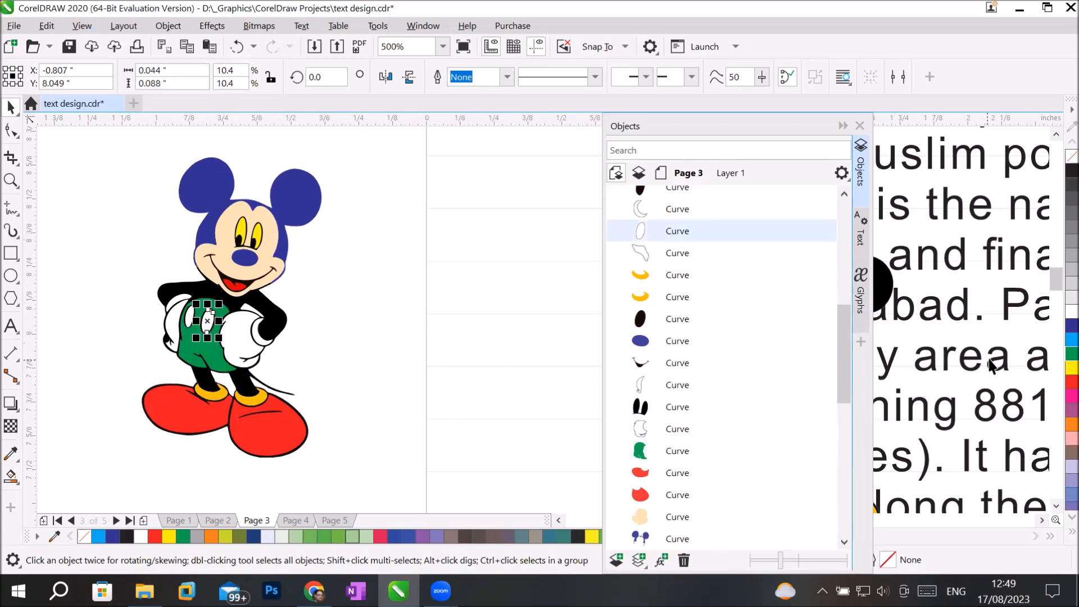
pyautogui.click(1071, 340)
pyautogui.click(189, 316)
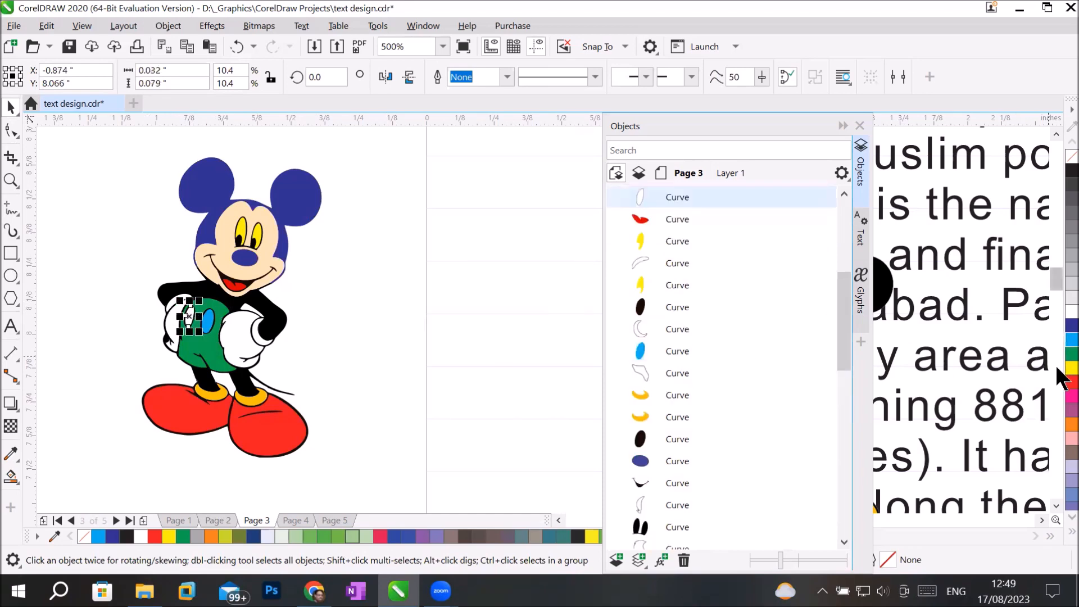
pyautogui.click(1071, 353)
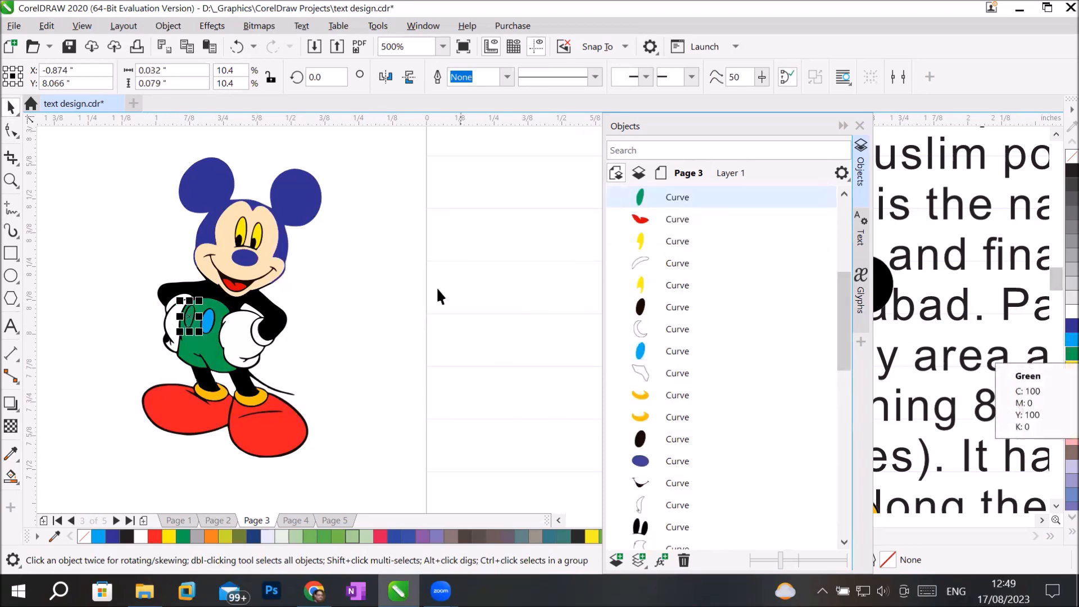
# Fill the large white curve of each glove with red and deselect.
pyautogui.click(239, 331)
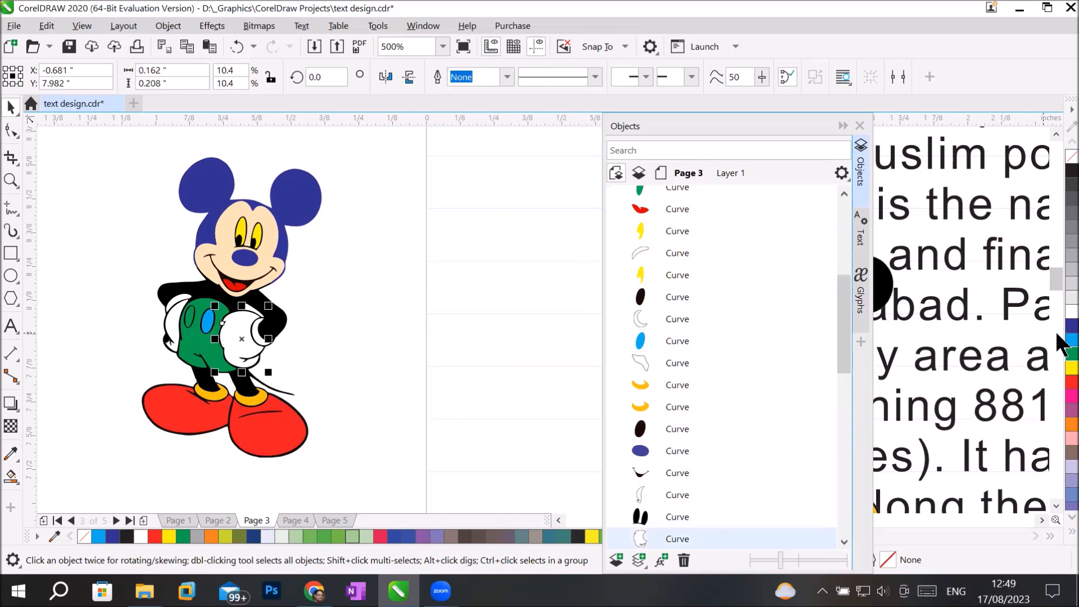
pyautogui.click(1072, 382)
pyautogui.click(175, 327)
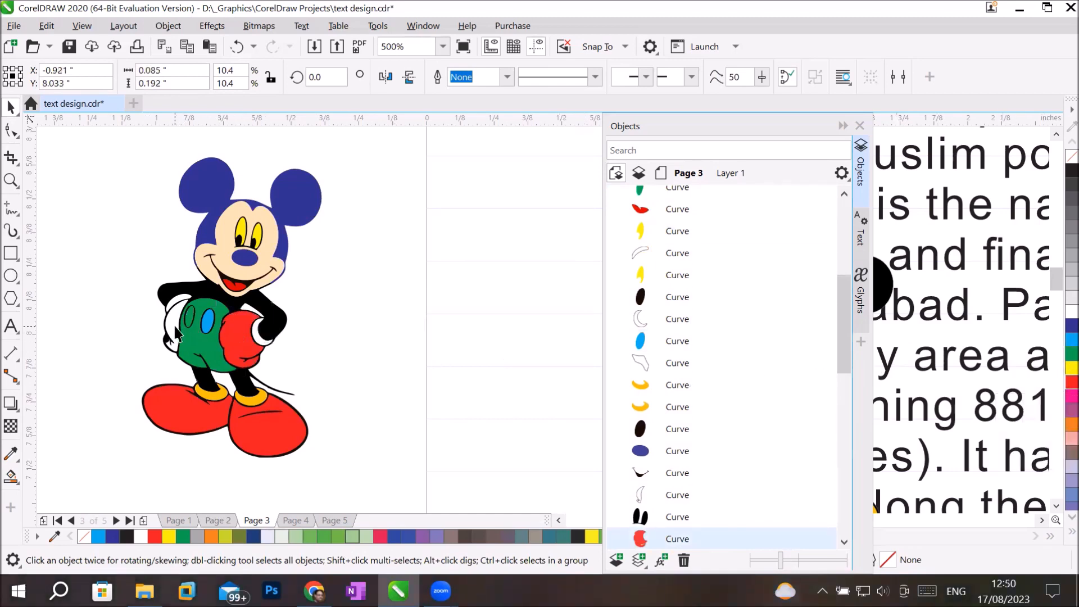
pyautogui.click(1069, 382)
pyautogui.click(441, 362)
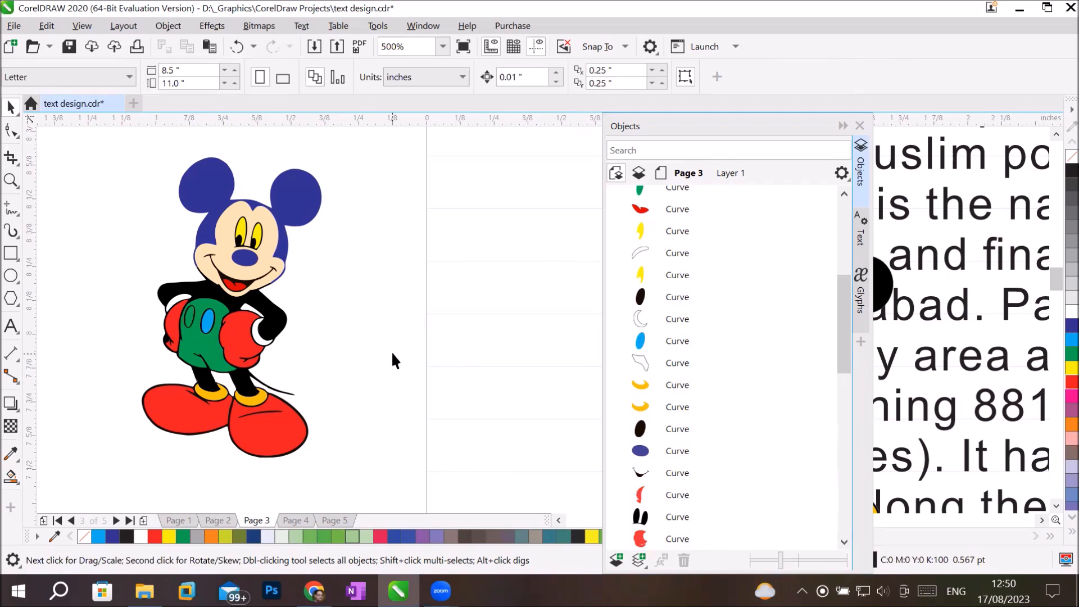
# Select all the recolored Mickey Mouse curves and group them into one object.
pyautogui.moveTo(181, 235); pyautogui.dragTo(381, 484)
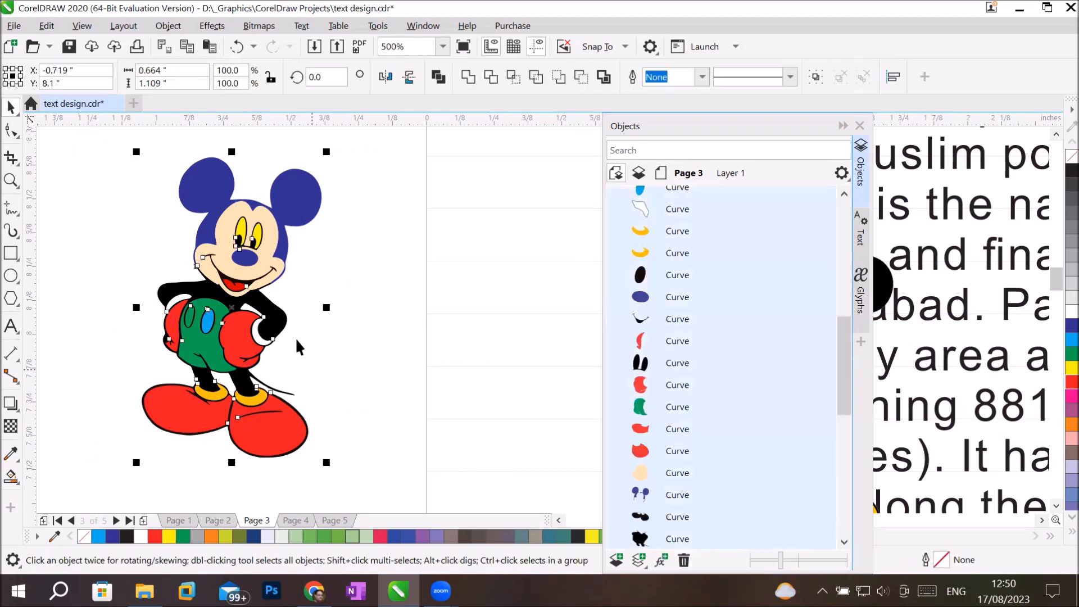
pyautogui.rightClick(248, 269)
pyautogui.click(294, 213)
pyautogui.click(498, 339)
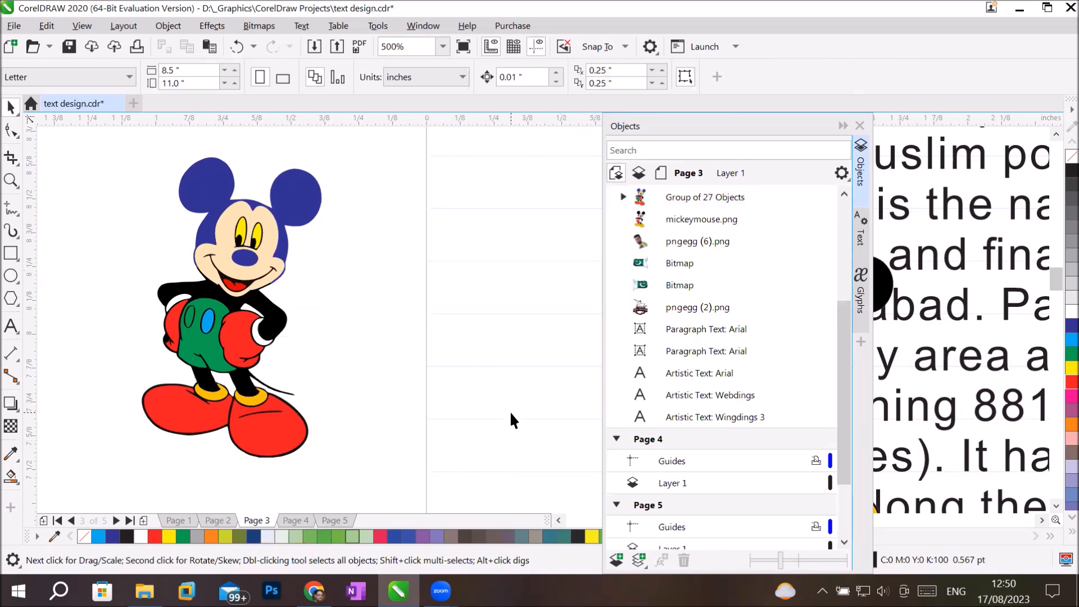
# Collapse the Objects docker and move the recolored Mickey Mouse group onto the page text beside the original bitmap.
pyautogui.click(842, 125)
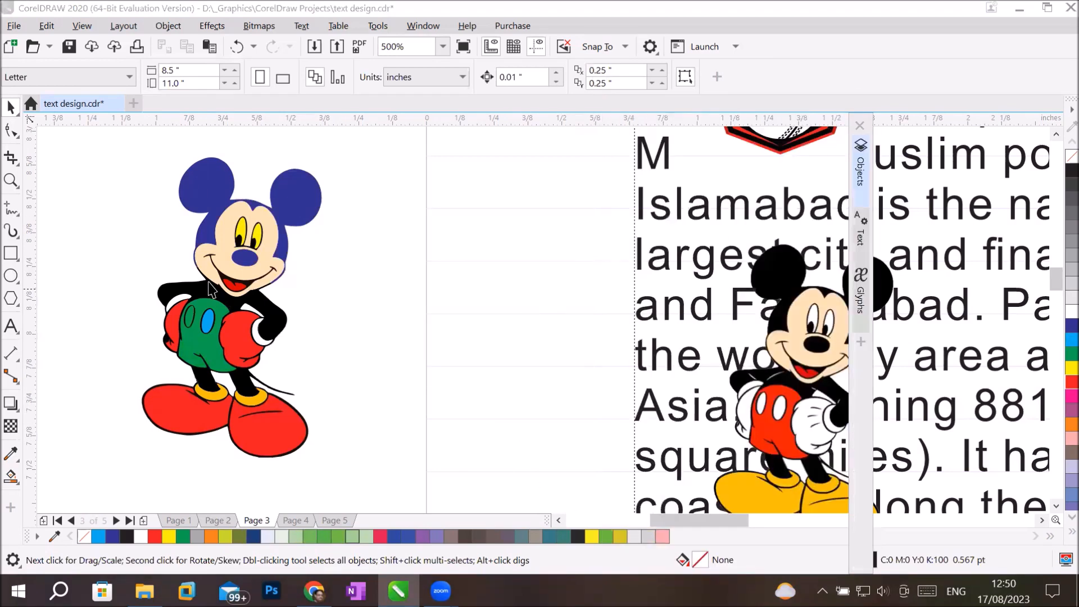
pyautogui.click(1041, 518)
pyautogui.click(1041, 518)
pyautogui.moveTo(76, 318)
pyautogui.mouseDown()
pyautogui.moveTo(806, 365)
pyautogui.moveTo(798, 371)
pyautogui.mouseUp()
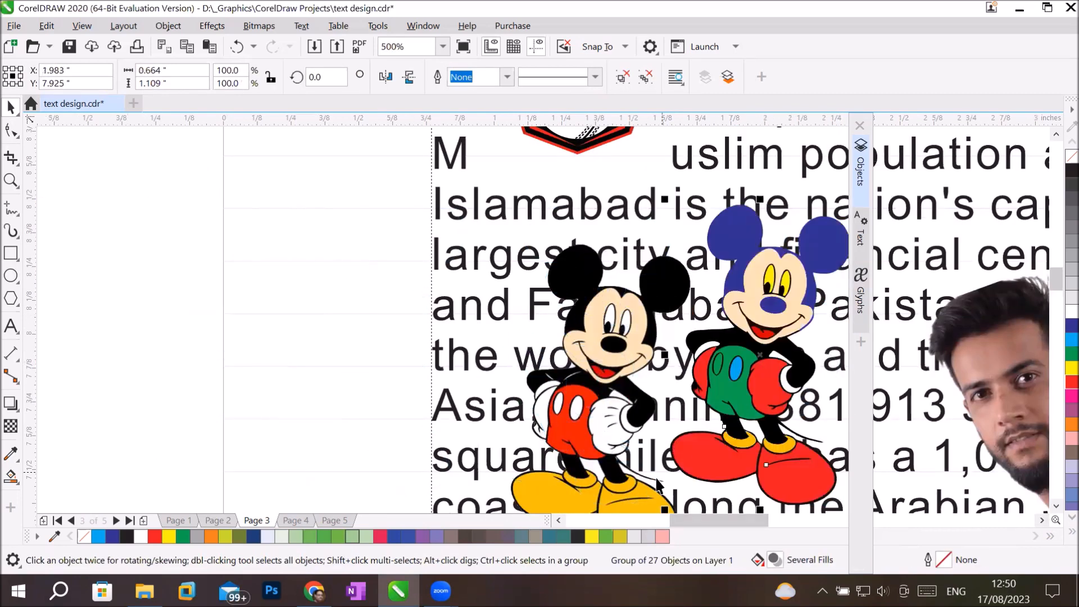
# Delete the black-eared Mickey and move the blue-eared Mickey group onto the text lines below the Lahore Qalandars logo.
pyautogui.click(538, 373)
pyautogui.moveTo(538, 372); pyautogui.dragTo(161, 324)
pyautogui.press('Delete')
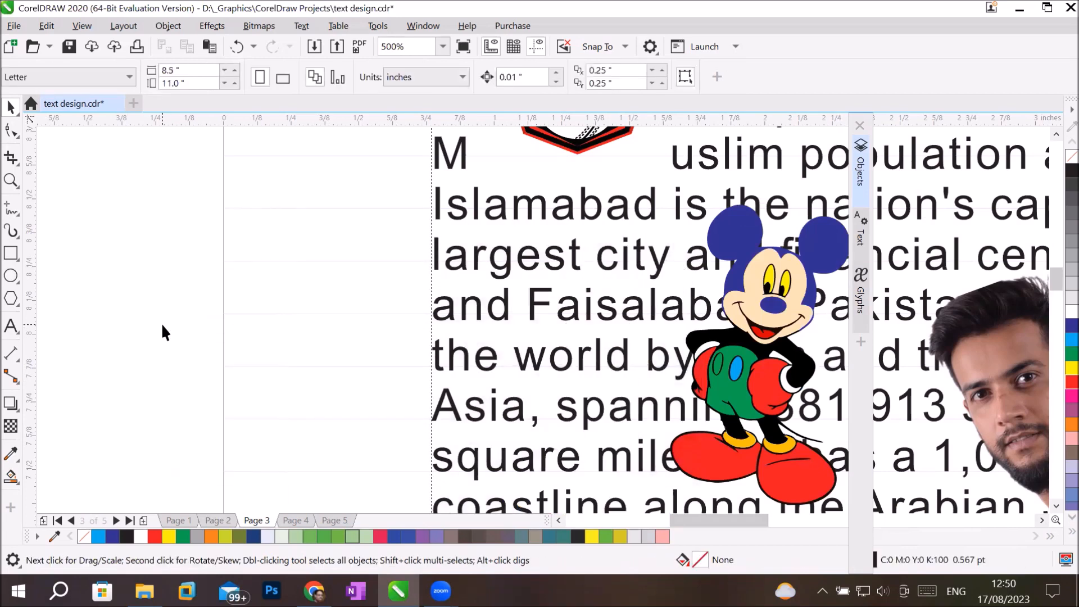
pyautogui.moveTo(743, 394); pyautogui.dragTo(546, 401)
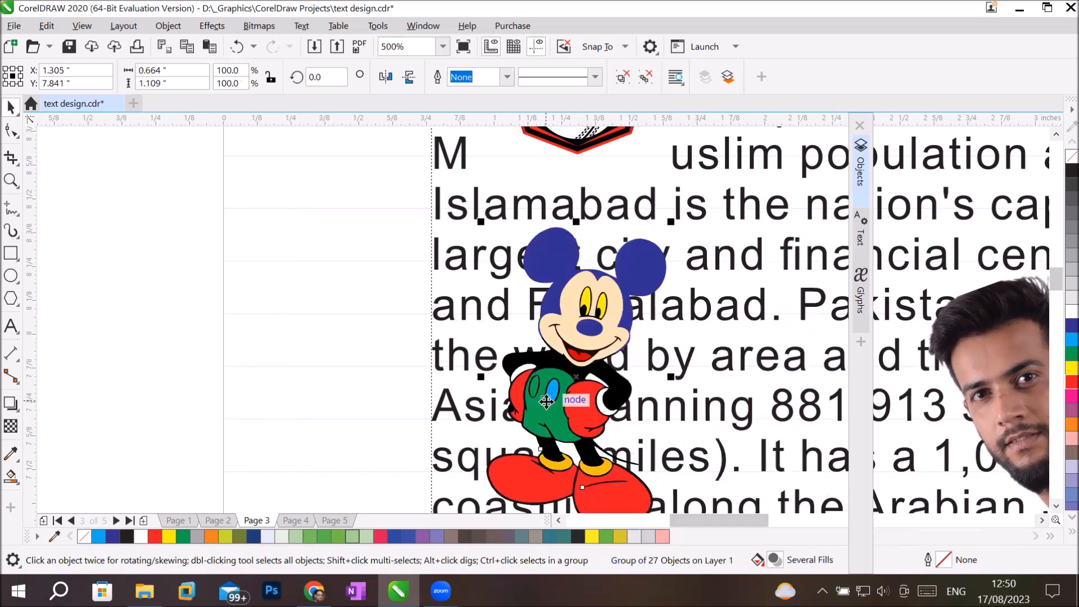
# Wrap the paragraph text around the blue-eared Mickey group using the contour Straddle Text style.
pyautogui.rightClick(553, 395)
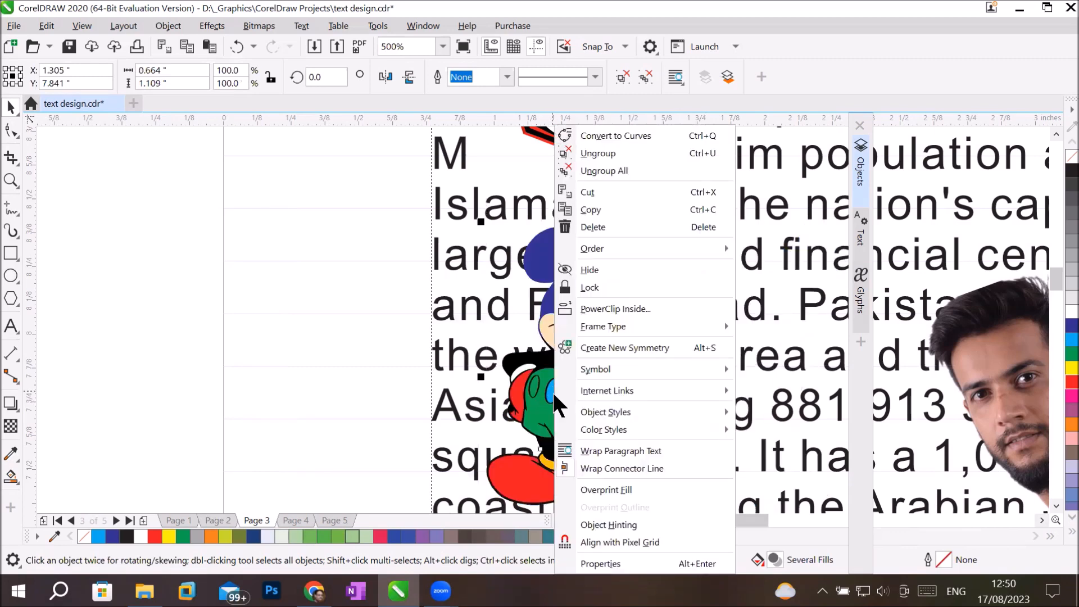
pyautogui.click(602, 451)
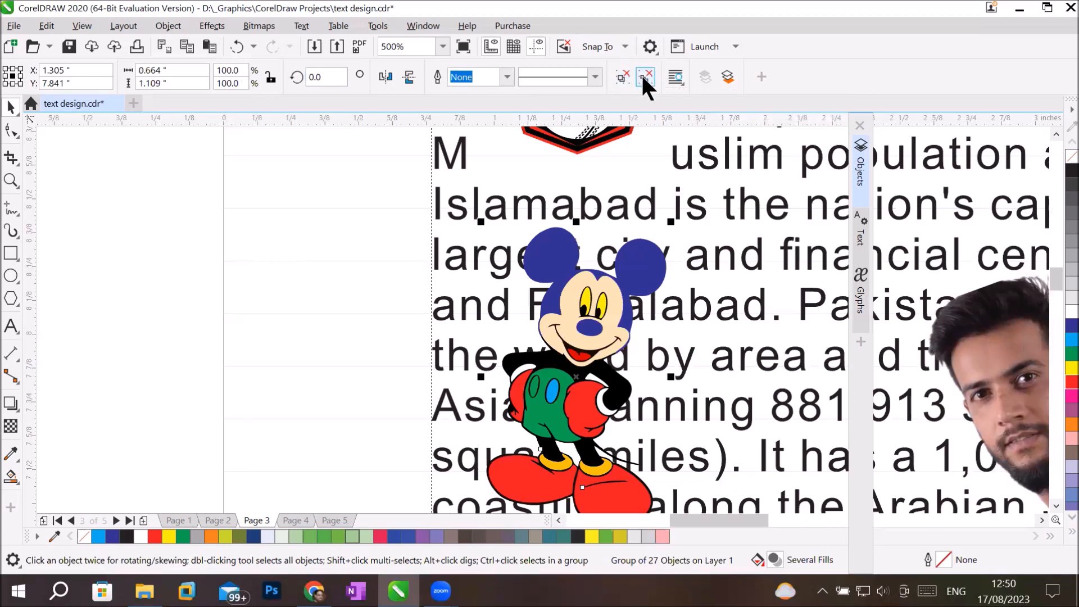
pyautogui.click(674, 75)
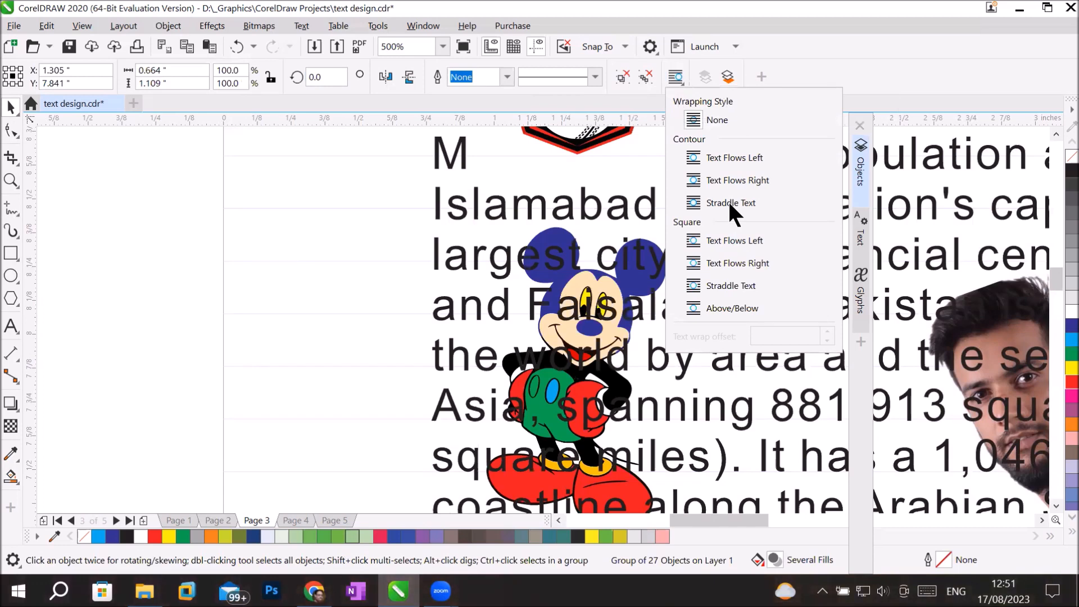
pyautogui.click(695, 201)
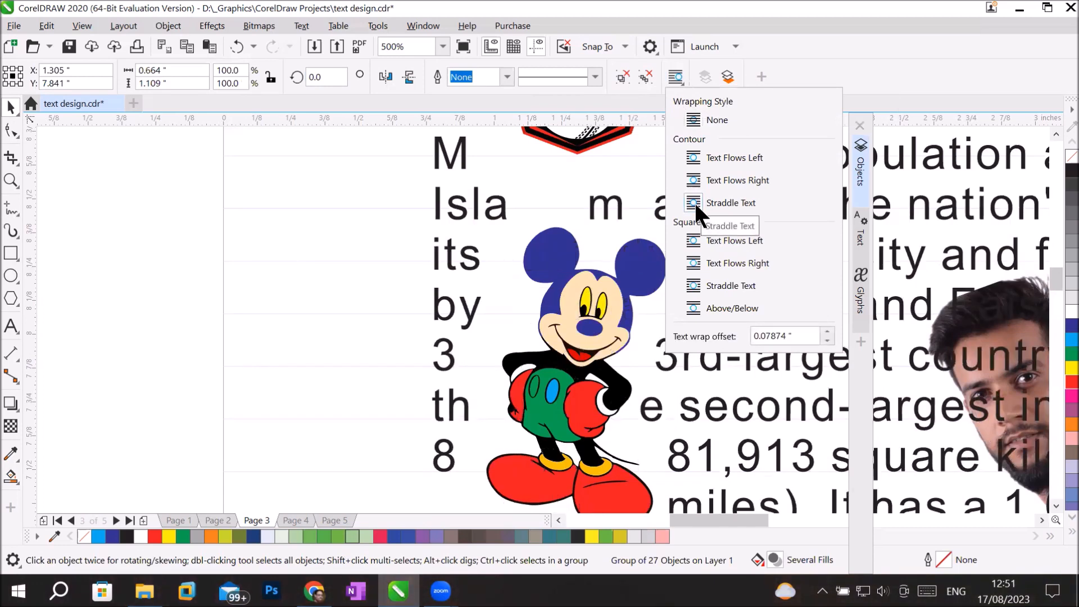
pyautogui.click(650, 403)
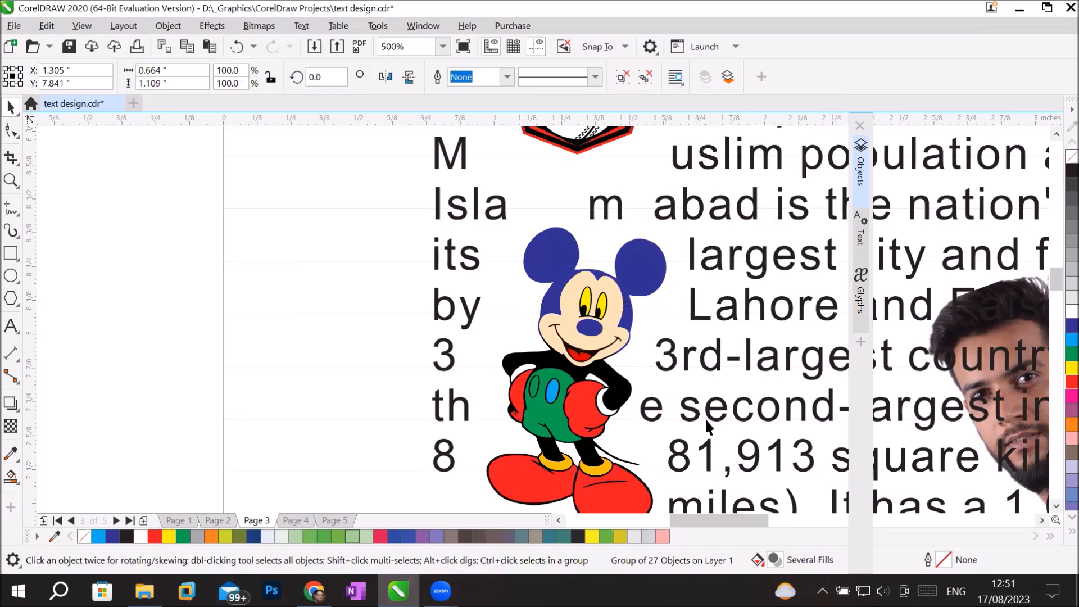
# Move the man's portrait photo upward over the middle of the paragraph text.
pyautogui.click(1042, 520)
pyautogui.click(1041, 520)
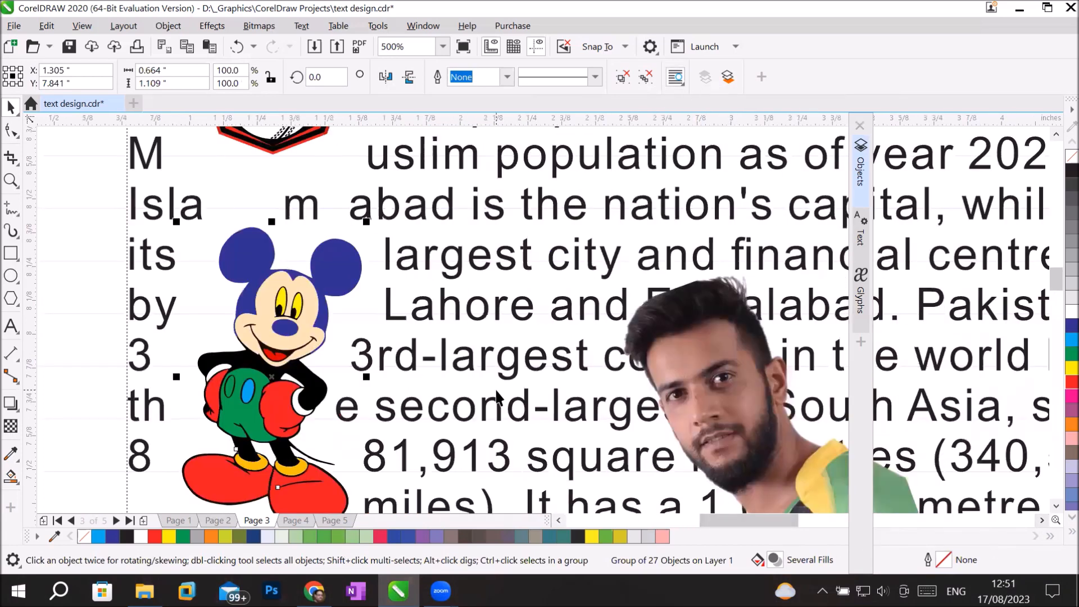
pyautogui.scroll(-1, 588, 413)
pyautogui.moveTo(664, 310); pyautogui.dragTo(690, 188)
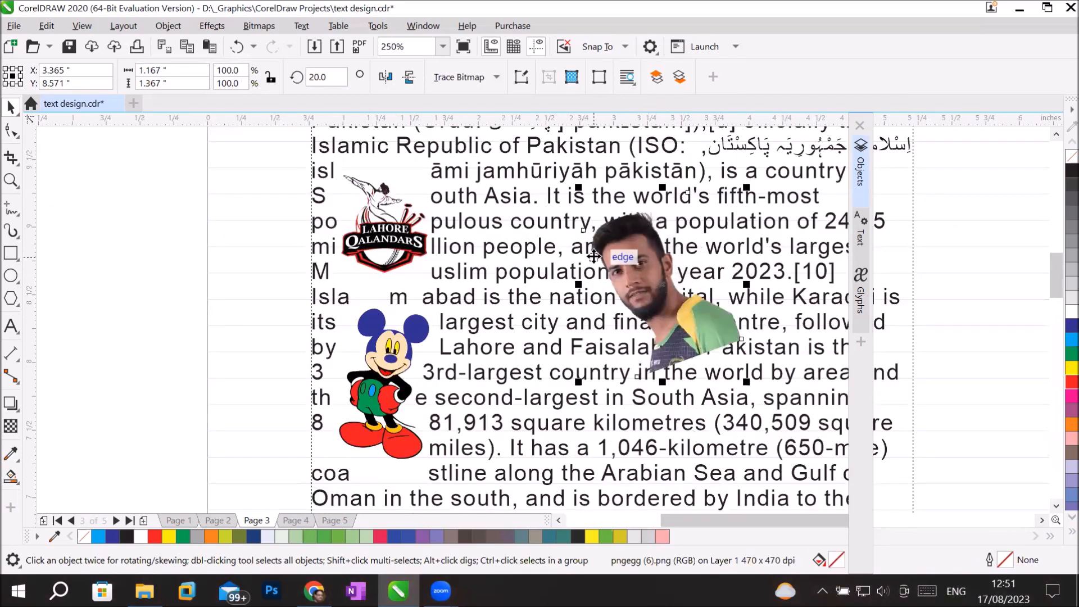
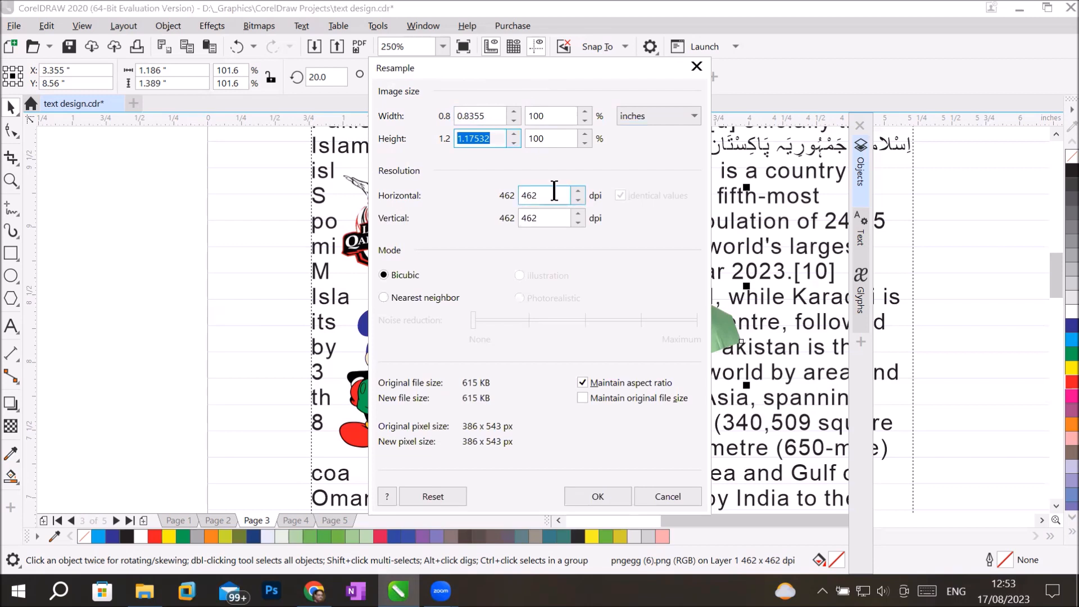
# Resample the portrait photo to 200% width and height, keeping the aspect ratio and the 462 dpi resolution.
pyautogui.moveTo(555, 192); pyautogui.dragTo(492, 198)
pyautogui.moveTo(549, 216); pyautogui.dragTo(506, 206)
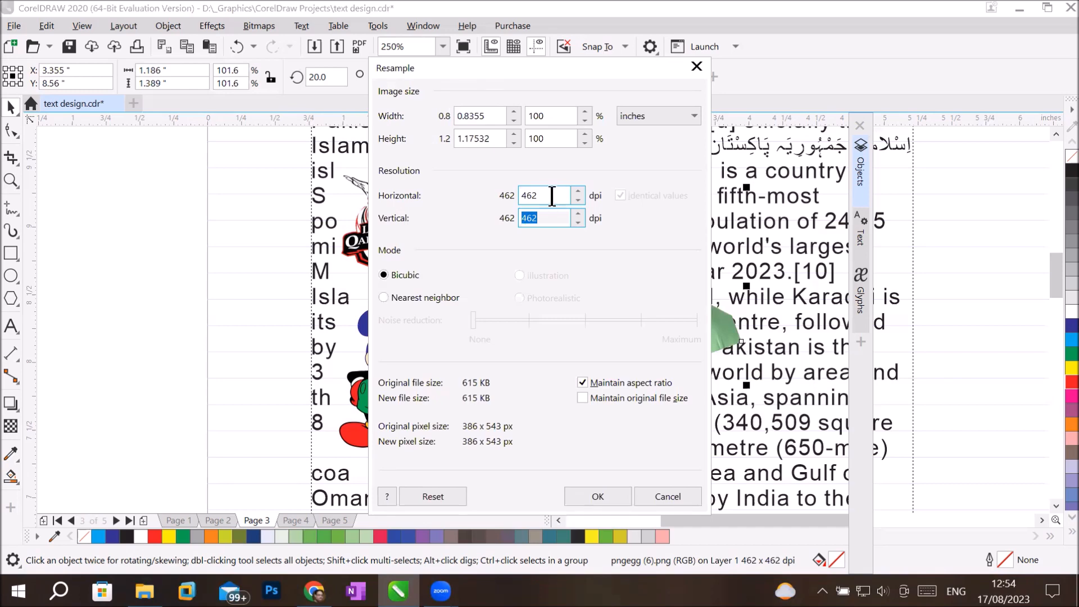
pyautogui.click(571, 115)
pyautogui.write('*2')
pyautogui.click(559, 139)
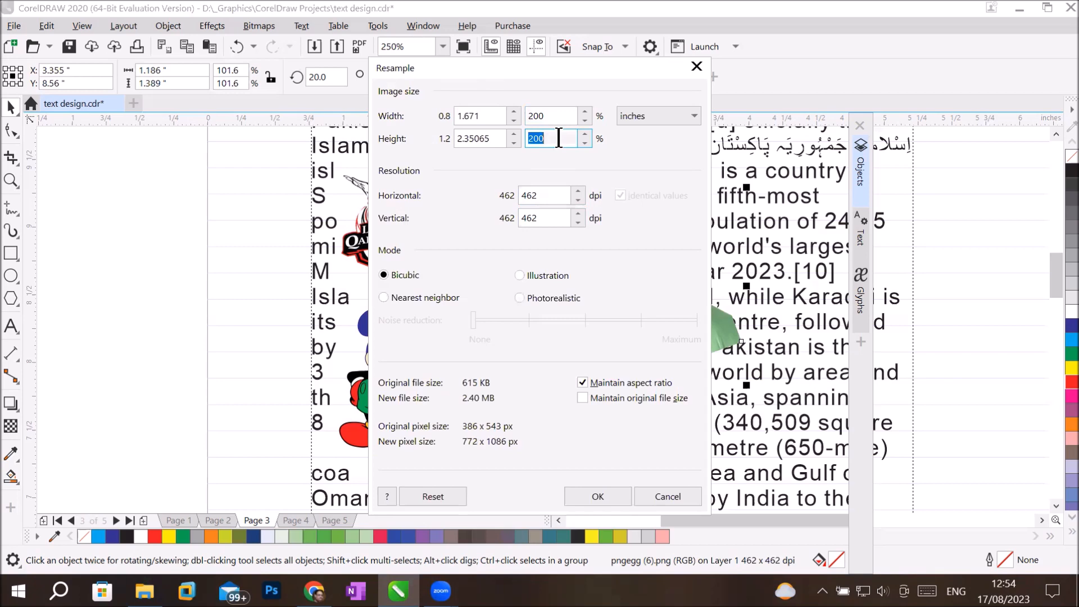
pyautogui.click(560, 138)
pyautogui.write('*')
pyautogui.press('Return')
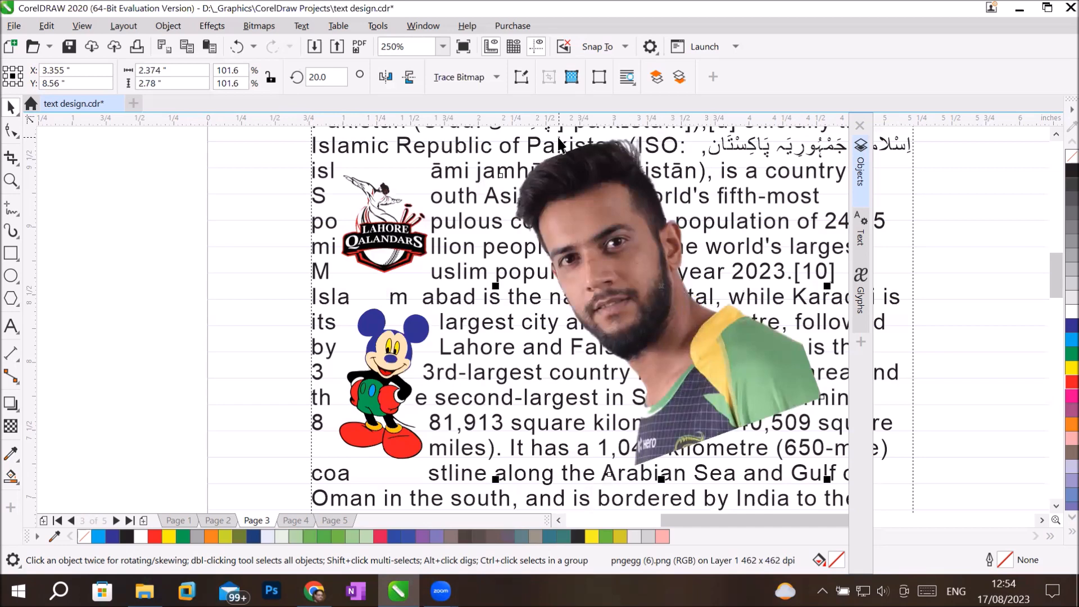
# Open and collapse the Bitmap Mask options, and shift the enlarged portrait slightly down to about X 3.18", Y 8.32".
pyautogui.click(599, 77)
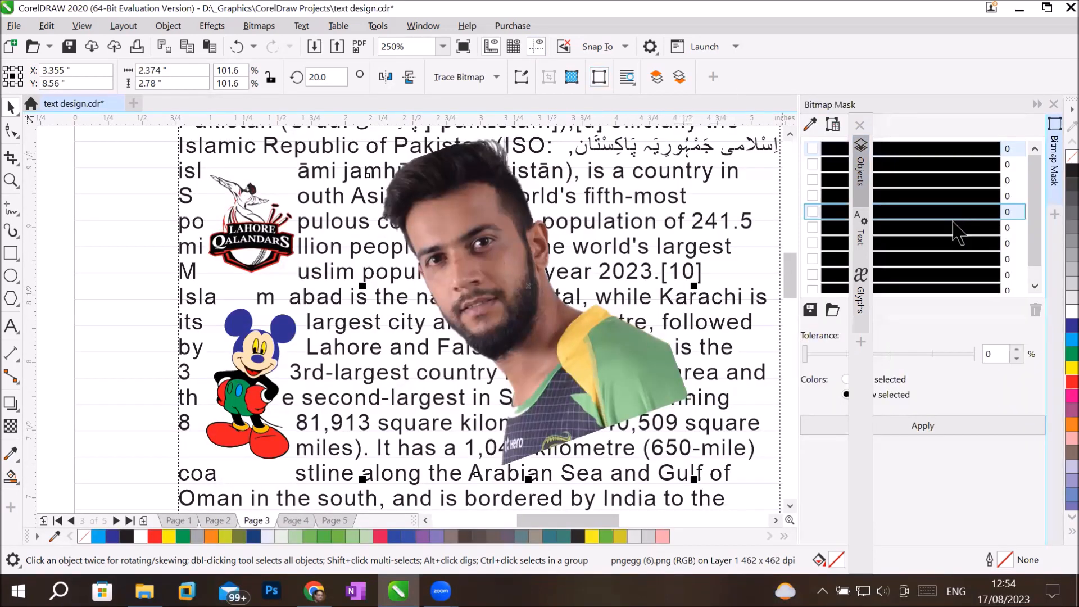
pyautogui.click(1038, 104)
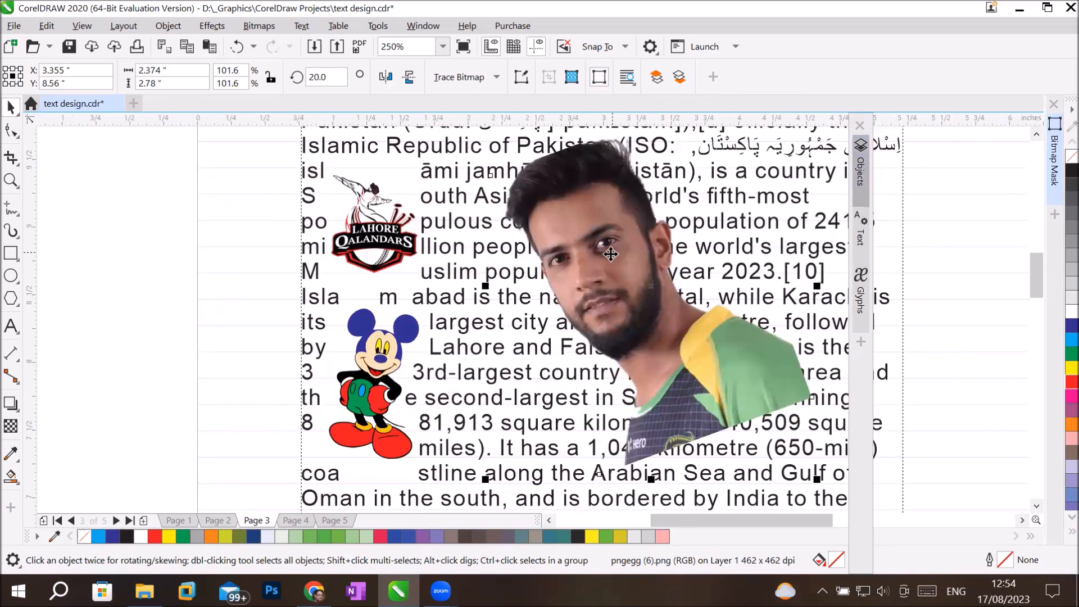
pyautogui.moveTo(610, 257); pyautogui.dragTo(586, 288)
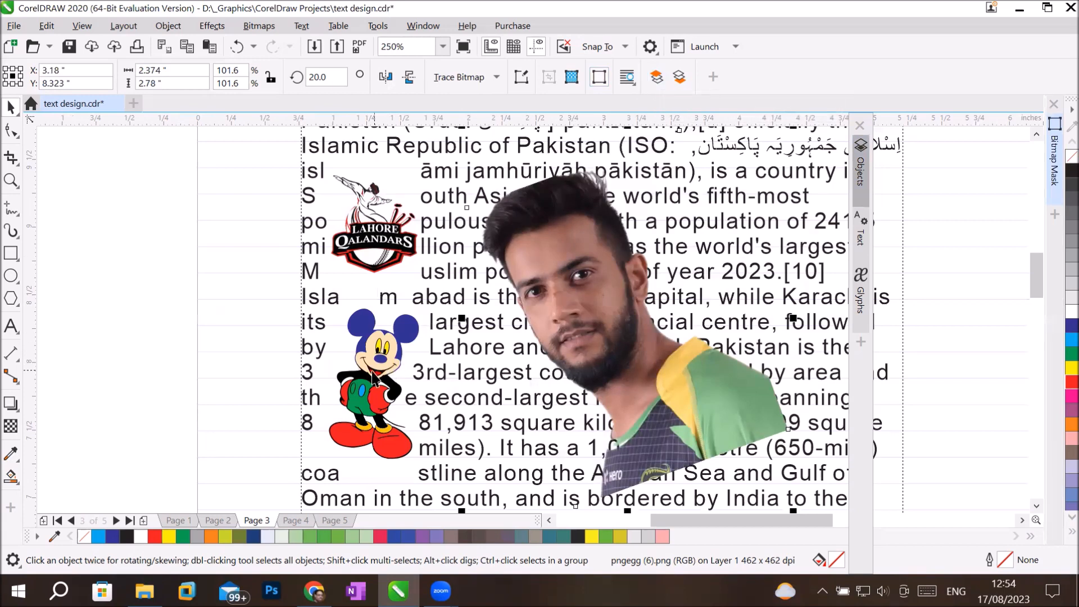
# Move the Mickey group onto the portrait, over the man's neck and shoulder, at about X 3.34", Y 7.96".
pyautogui.moveTo(370, 380); pyautogui.dragTo(643, 350)
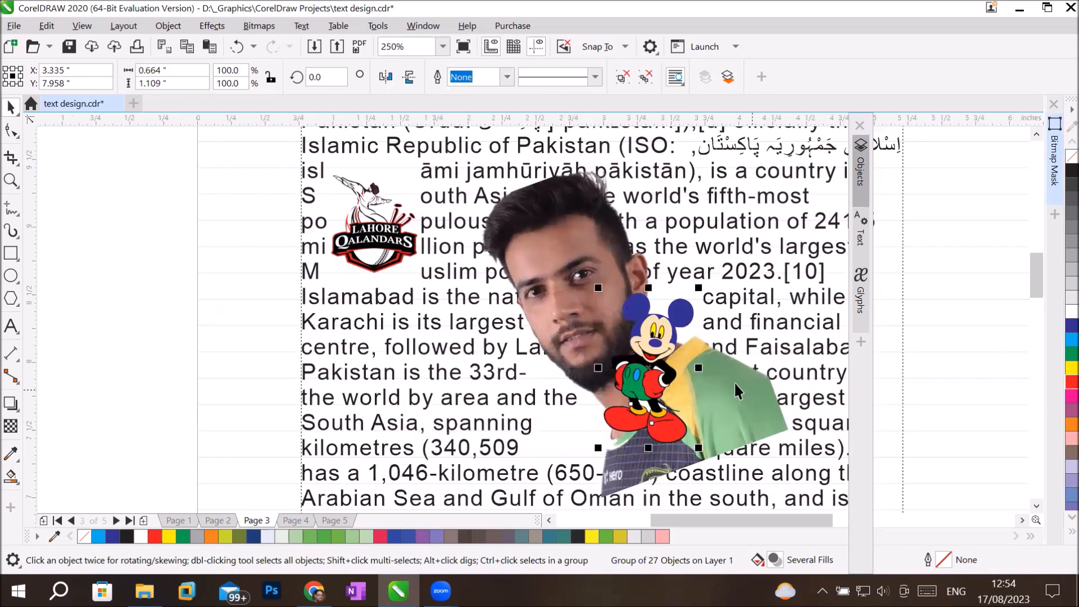
pyautogui.scroll(5, 705, 359)
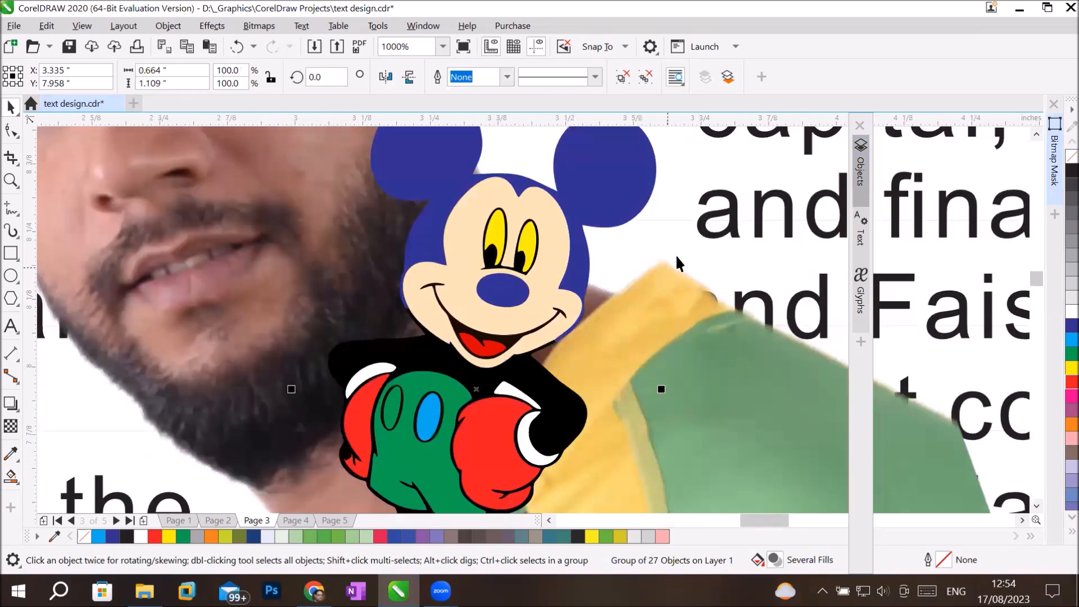
pyautogui.click(548, 226)
pyautogui.scroll(-2, 562, 280)
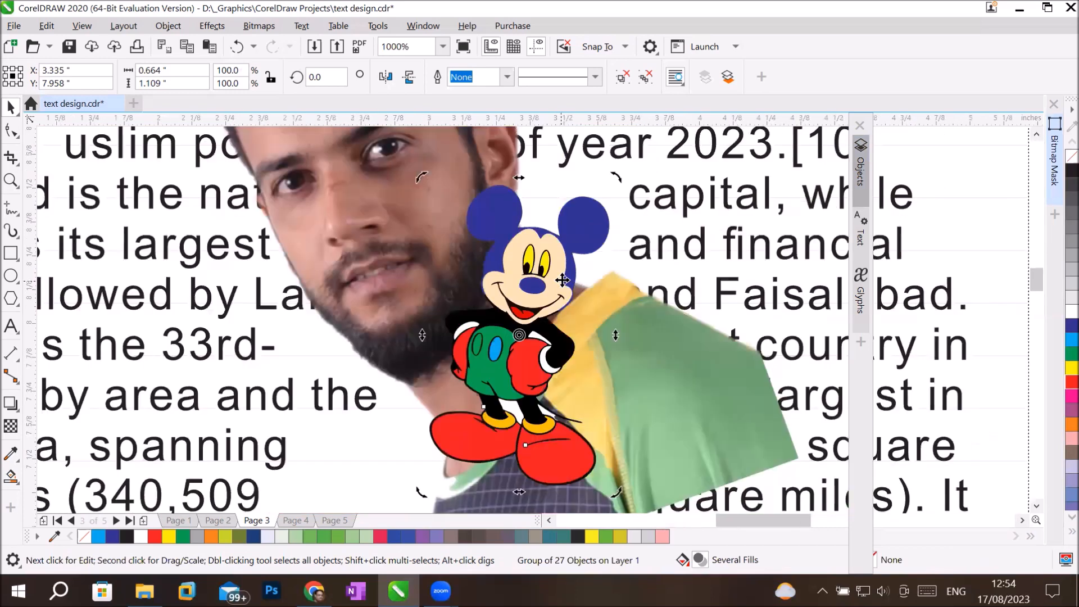
pyautogui.click(562, 279)
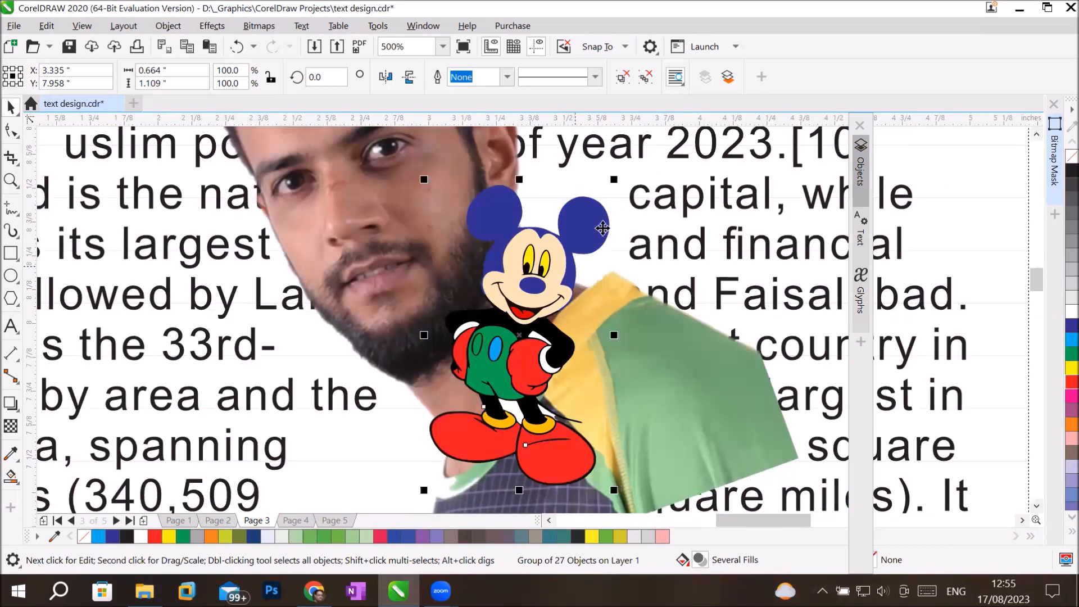
# Alternate the Mickey group between the back and the front of the layer, ending with it at the front.
pyautogui.click(729, 78)
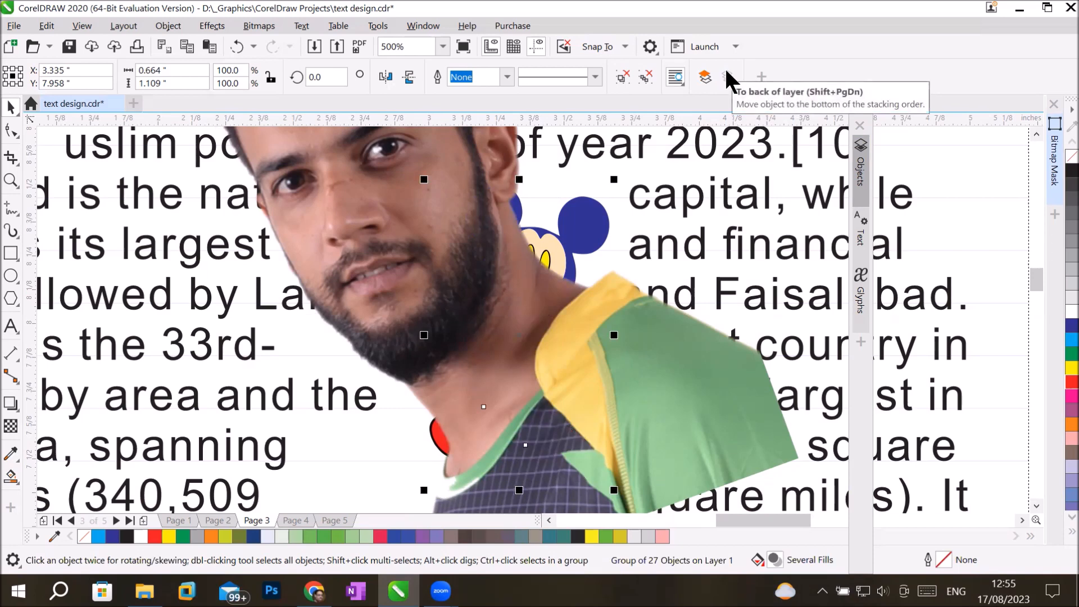
pyautogui.click(703, 73)
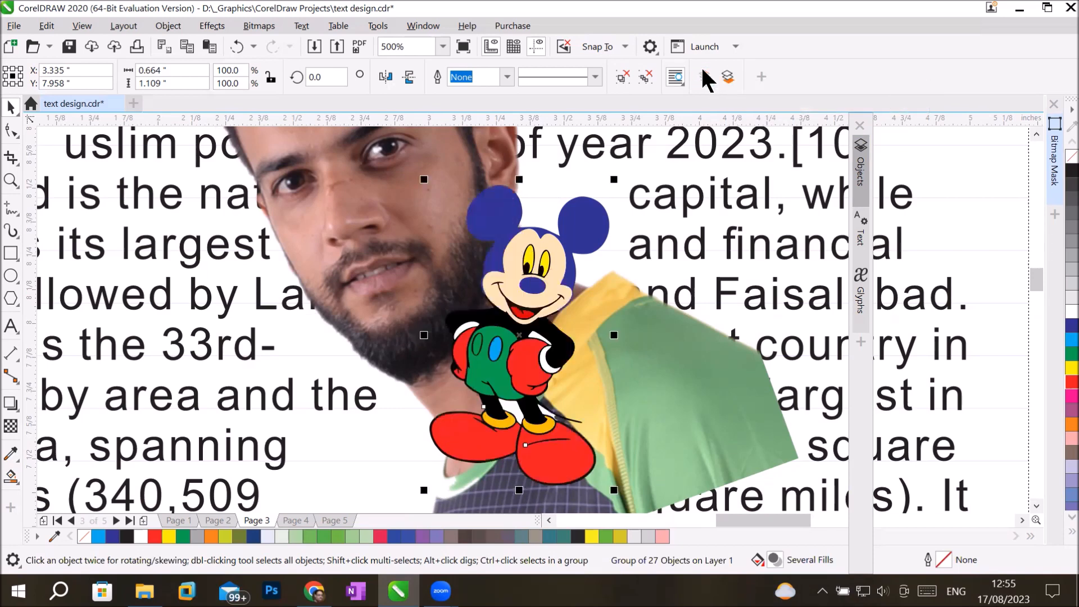
pyautogui.click(725, 77)
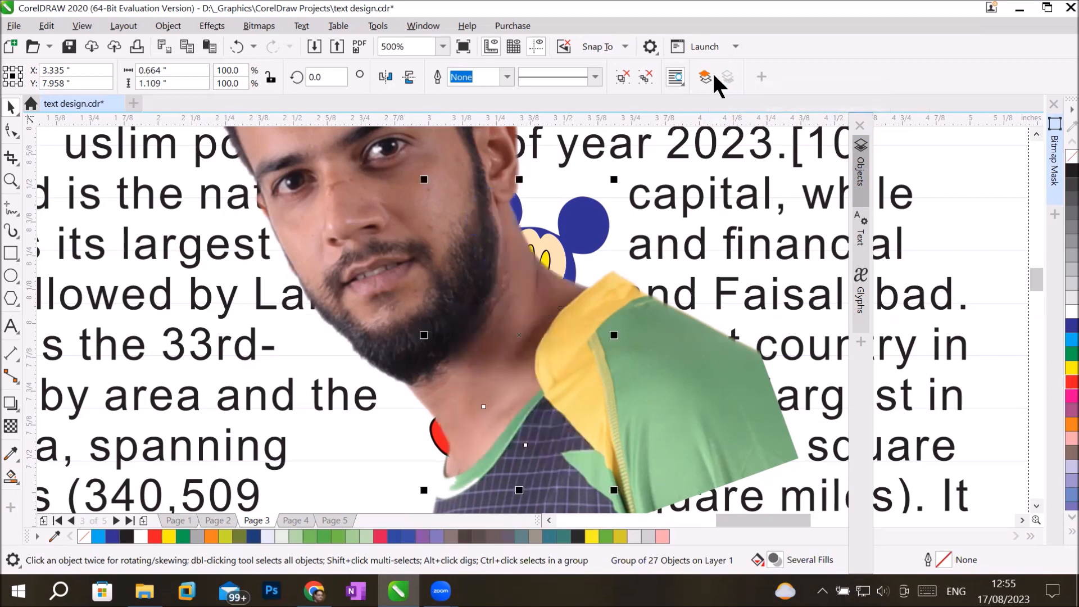
pyautogui.click(706, 74)
pyautogui.click(726, 79)
pyautogui.click(705, 77)
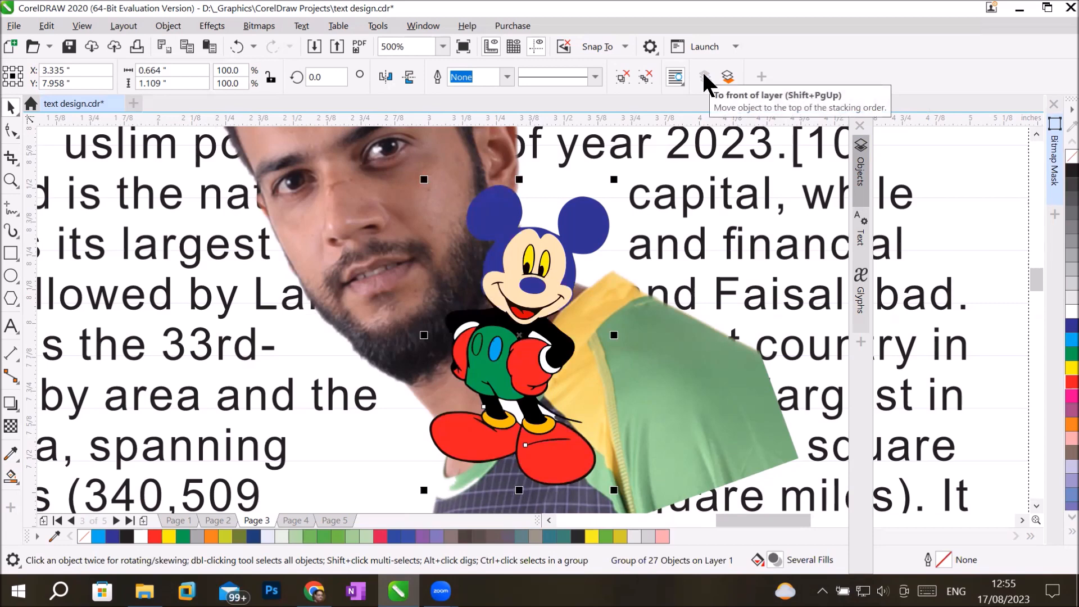
# Examine the stacking order of the Mickey group and pngegg (6).png in the page's object list.
pyautogui.click(866, 172)
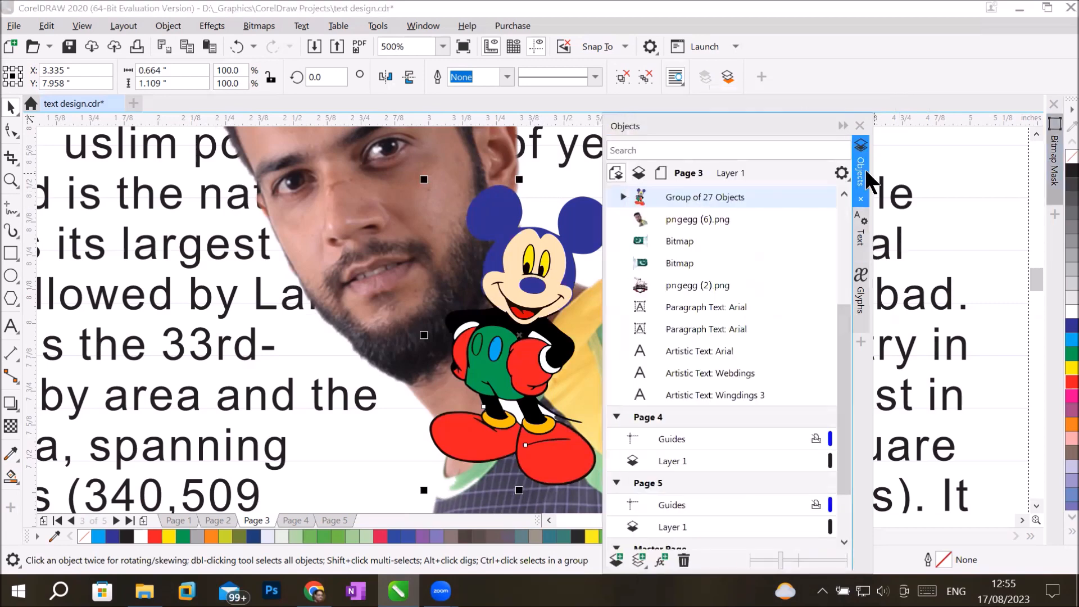
pyautogui.click(691, 218)
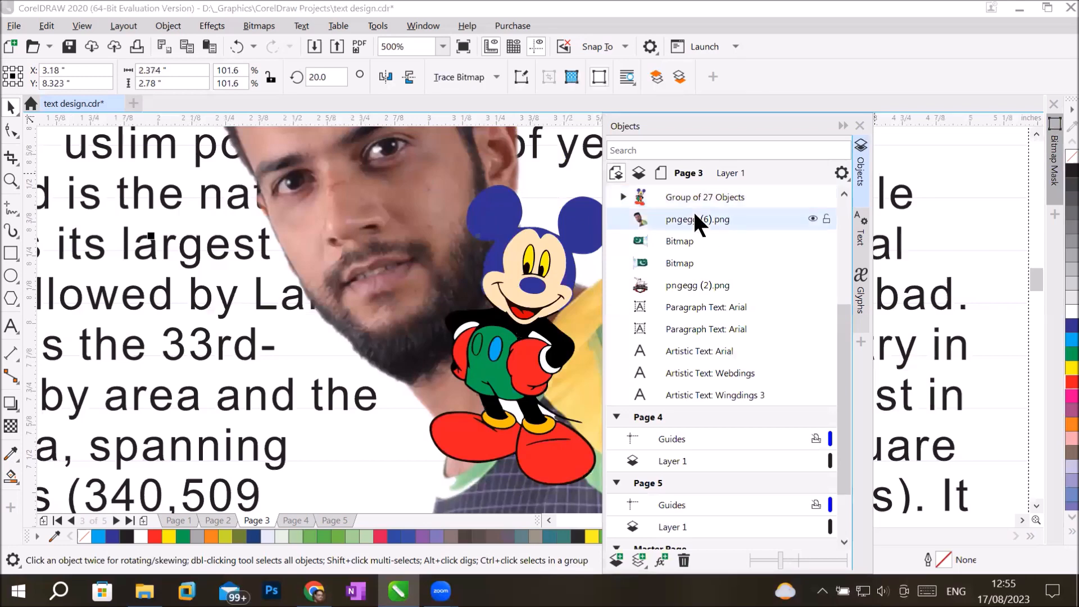
pyautogui.moveTo(701, 202); pyautogui.dragTo(710, 222)
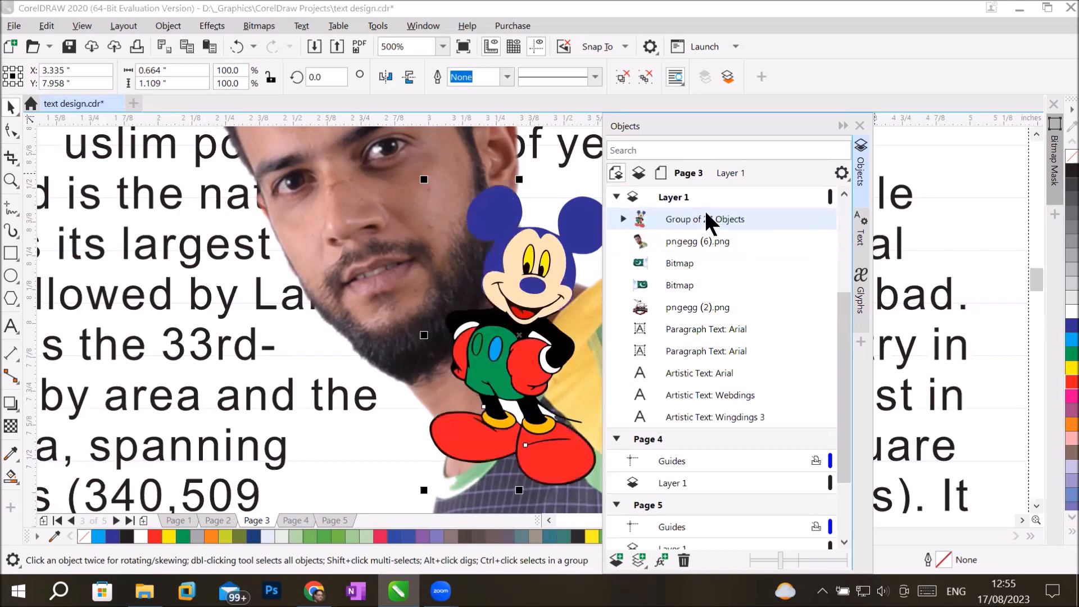
pyautogui.click(843, 125)
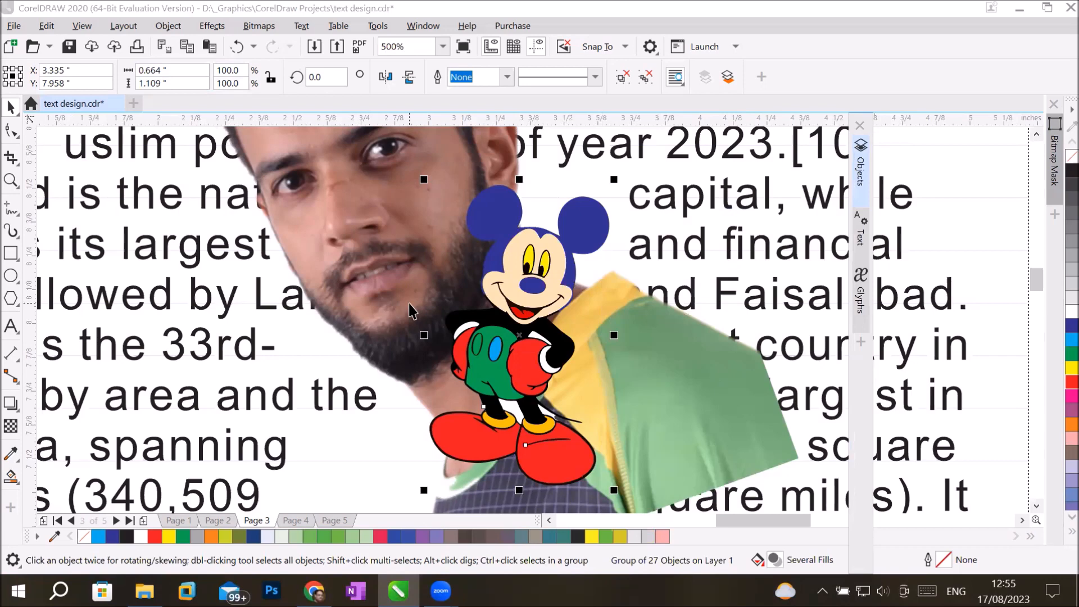
pyautogui.scroll(-2, 411, 309)
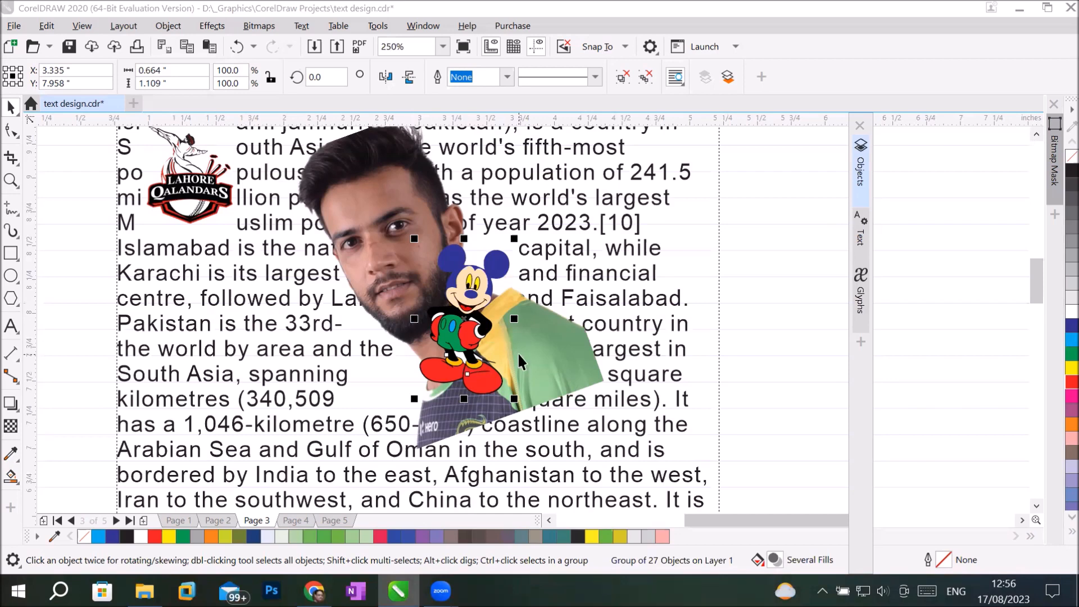
pyautogui.click(293, 23)
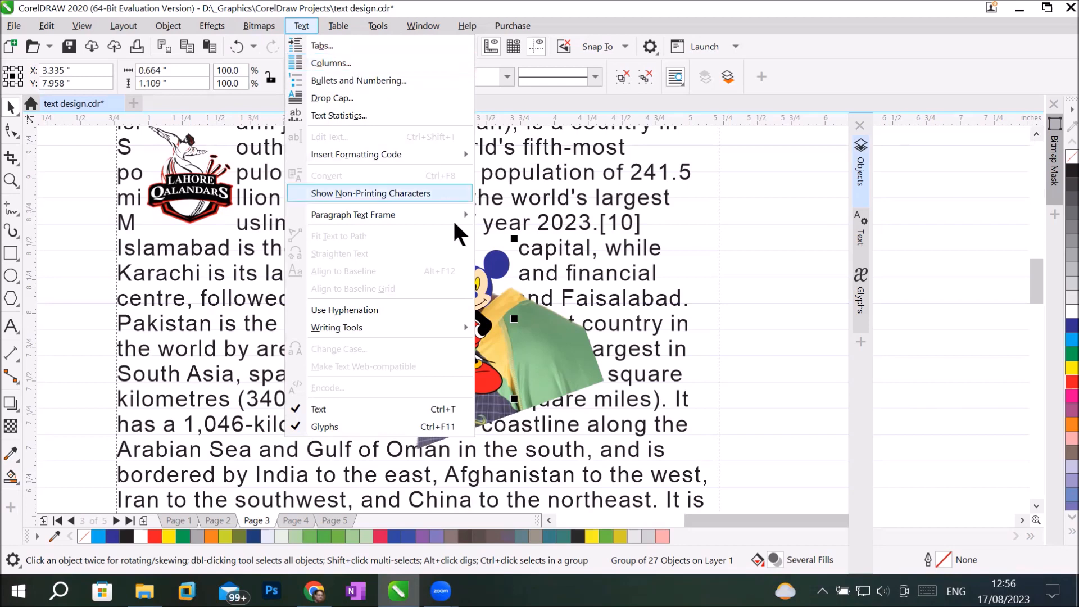
pyautogui.moveTo(455, 216)
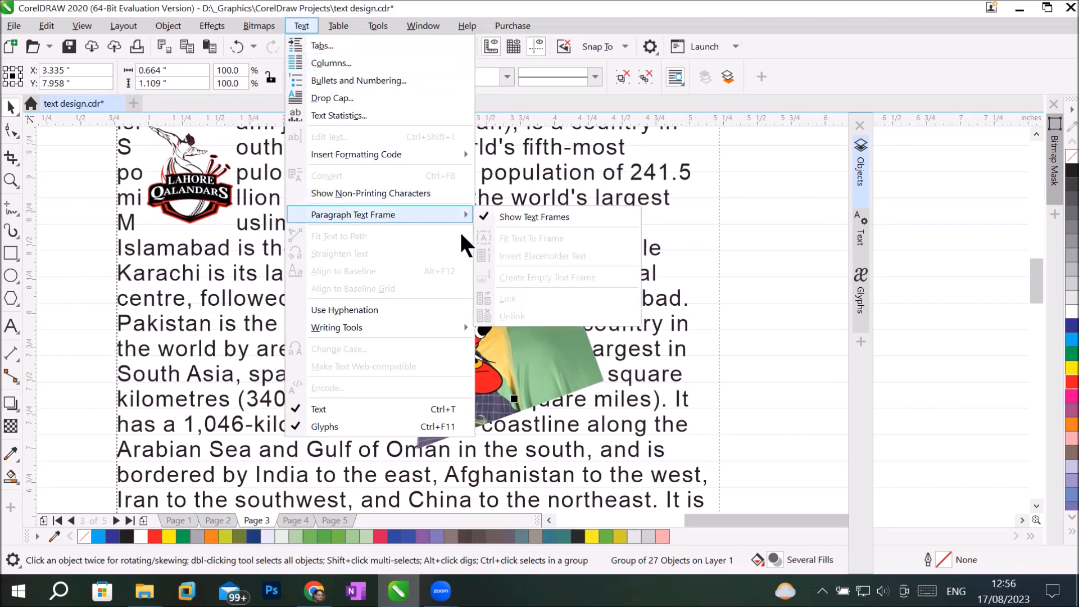
# Go to Page 4 and draw a circle about 5.92 inches in diameter from its centre near the middle of the page.
pyautogui.click(286, 519)
pyautogui.scroll(-3, 424, 346)
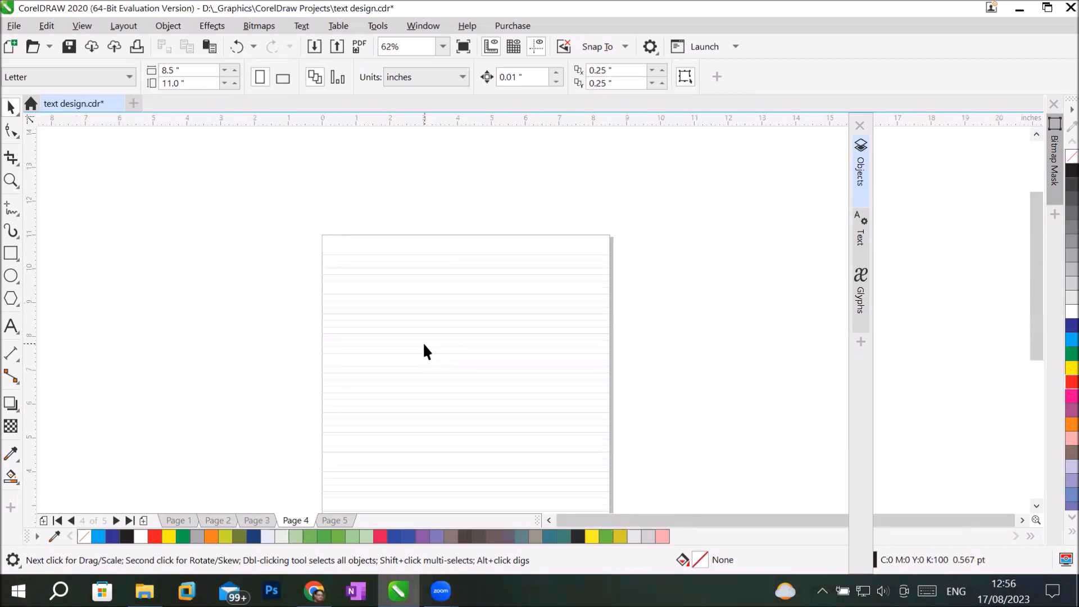
pyautogui.click(1036, 505)
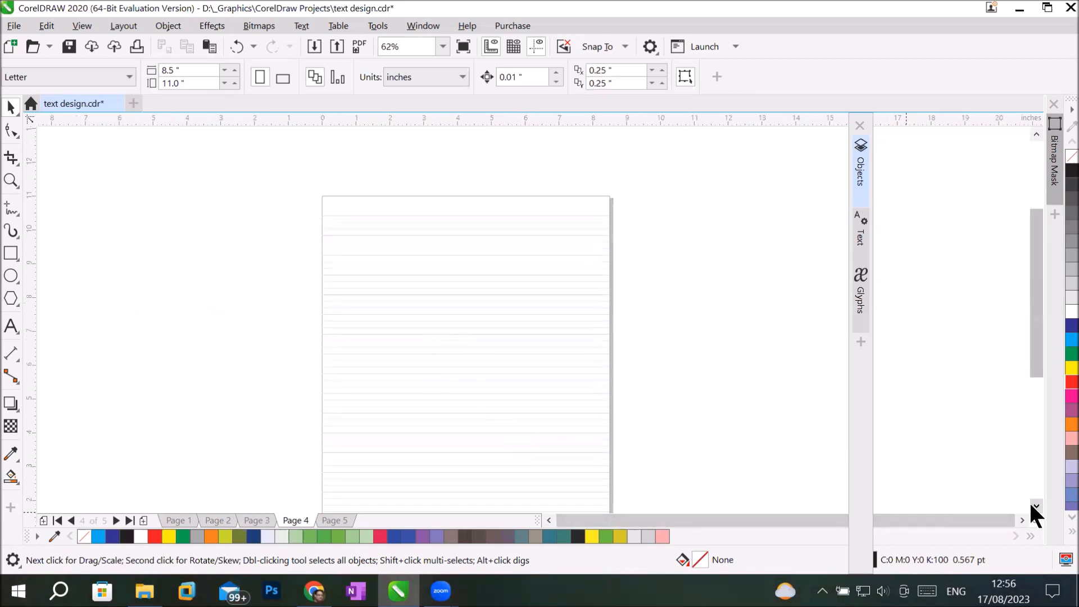
pyautogui.click(11, 276)
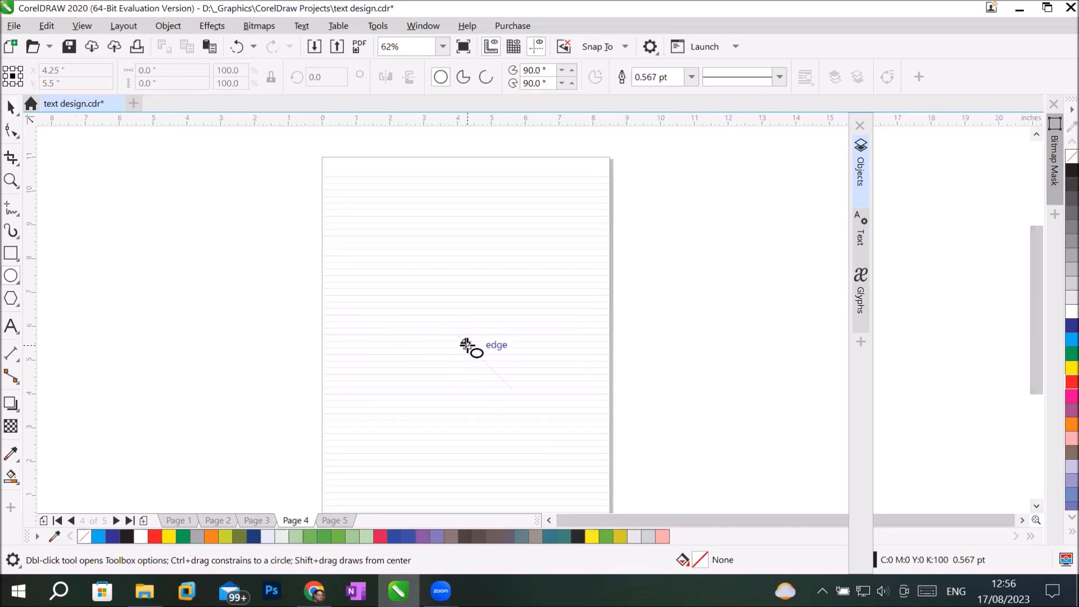
pyautogui.moveTo(466, 345); pyautogui.dragTo(528, 446)
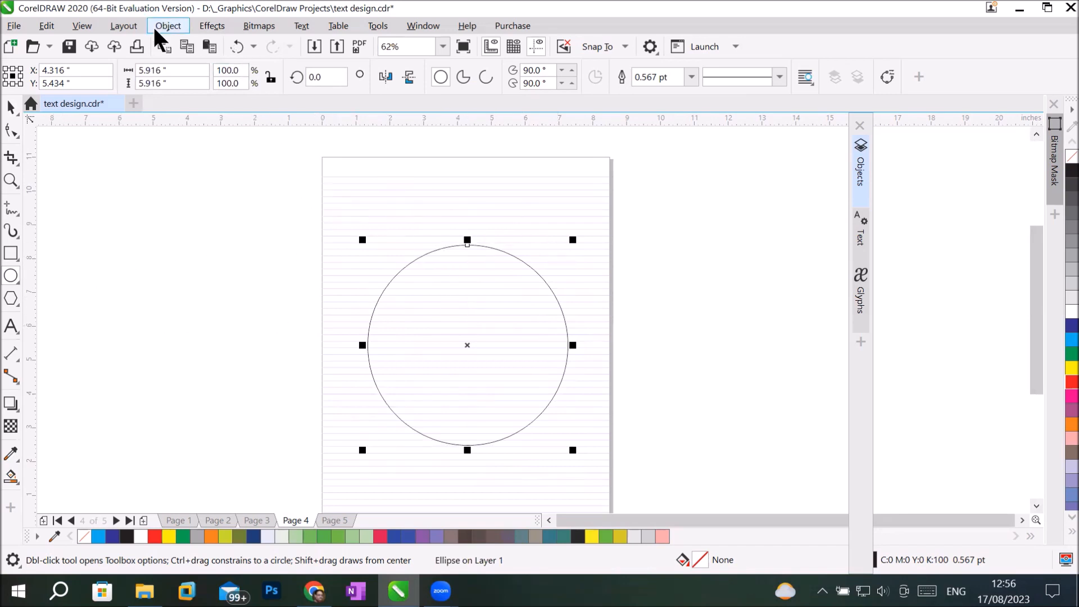
# Hide the baseline grid on the page.
pyautogui.click(88, 27)
pyautogui.moveTo(176, 305)
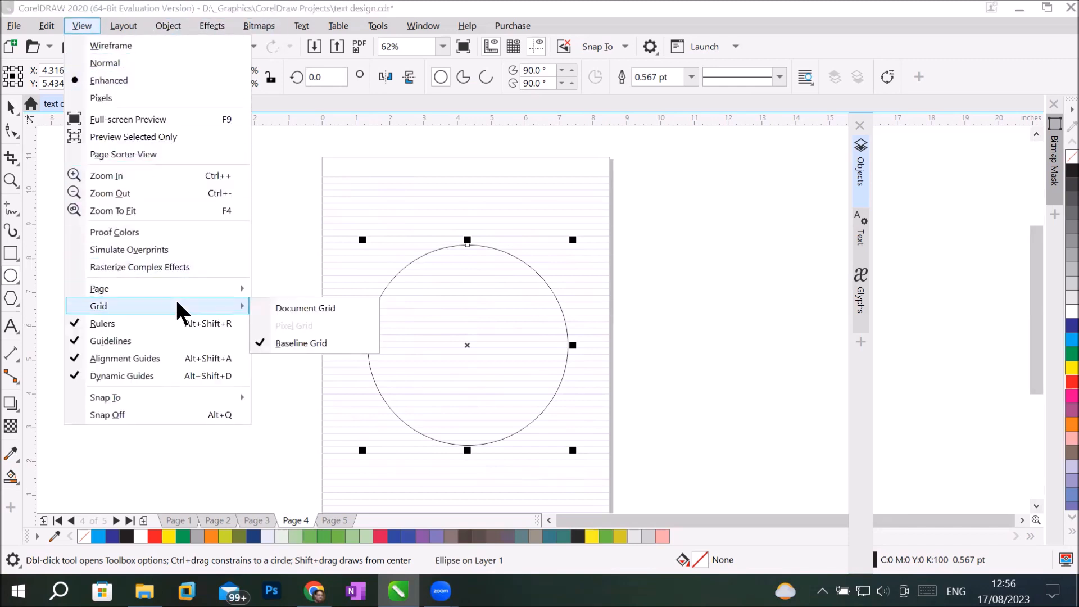
pyautogui.click(302, 342)
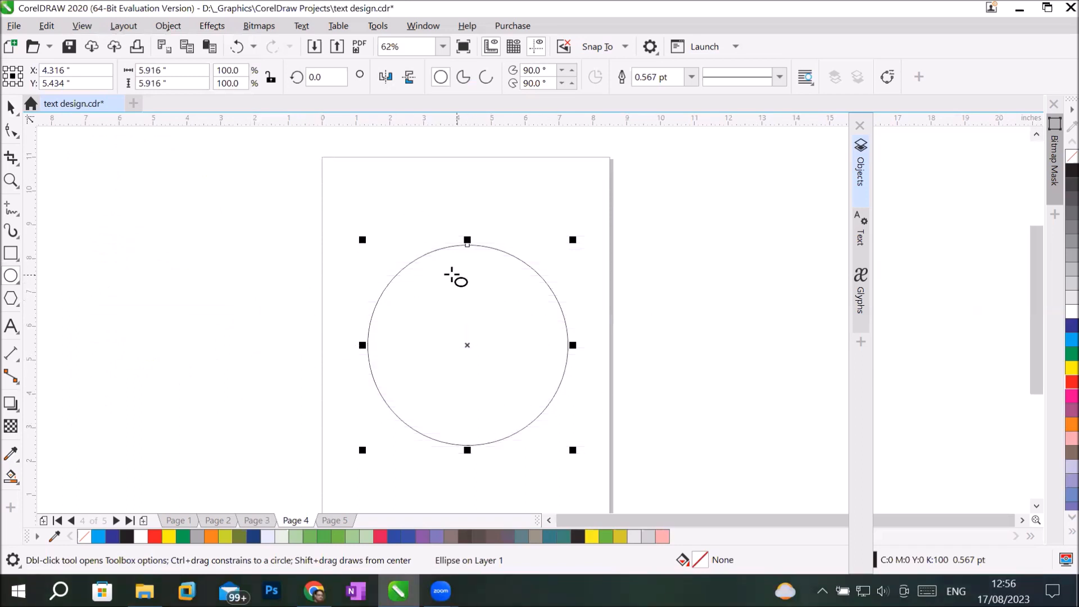
pyautogui.click(9, 257)
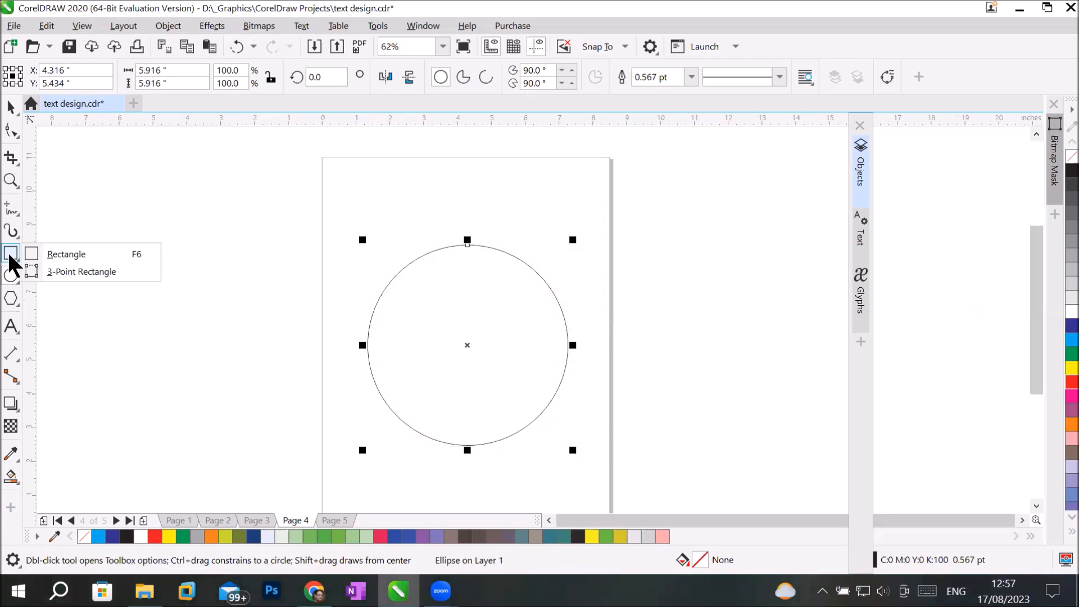
pyautogui.moveTo(9, 276)
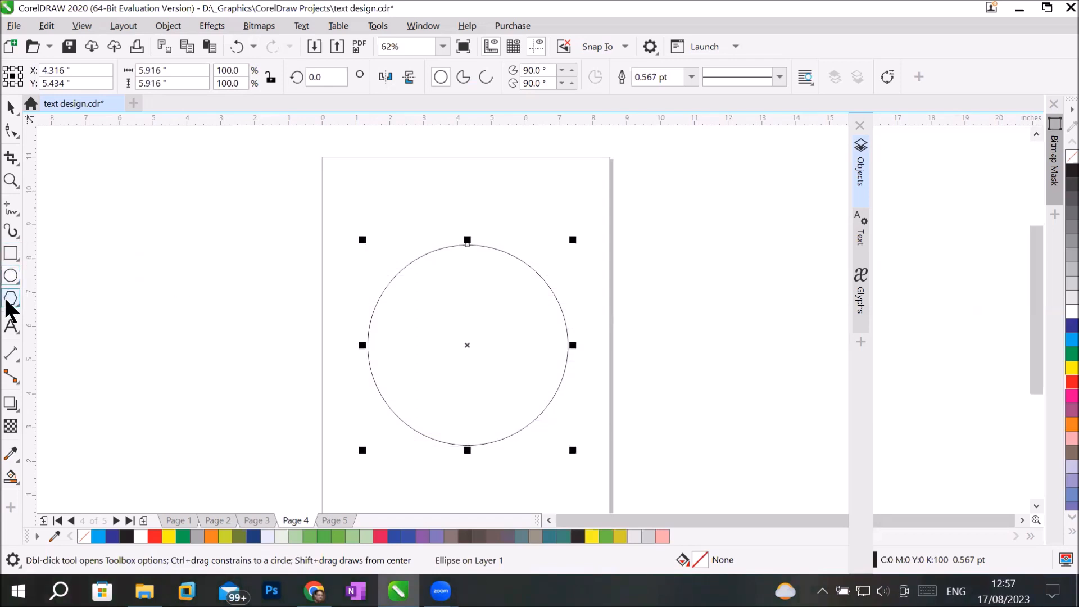
# Add artistic text along the outside of the circle from its left edge, reading "Institute of Computer and technology, Lahore, Pakistan".
pyautogui.moveTo(8, 306)
pyautogui.click(14, 325)
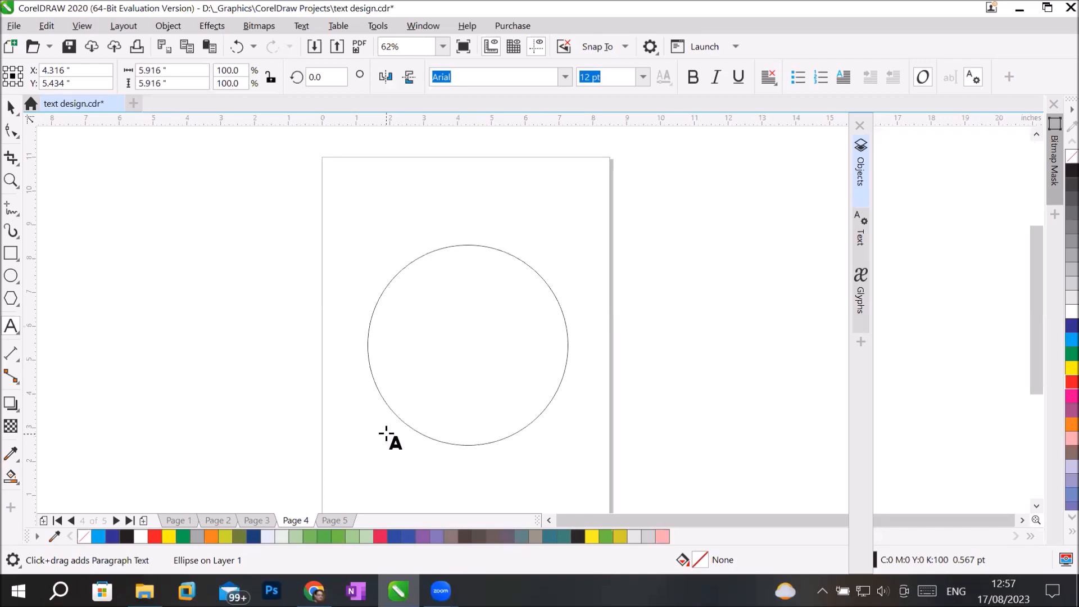
pyautogui.click(368, 335)
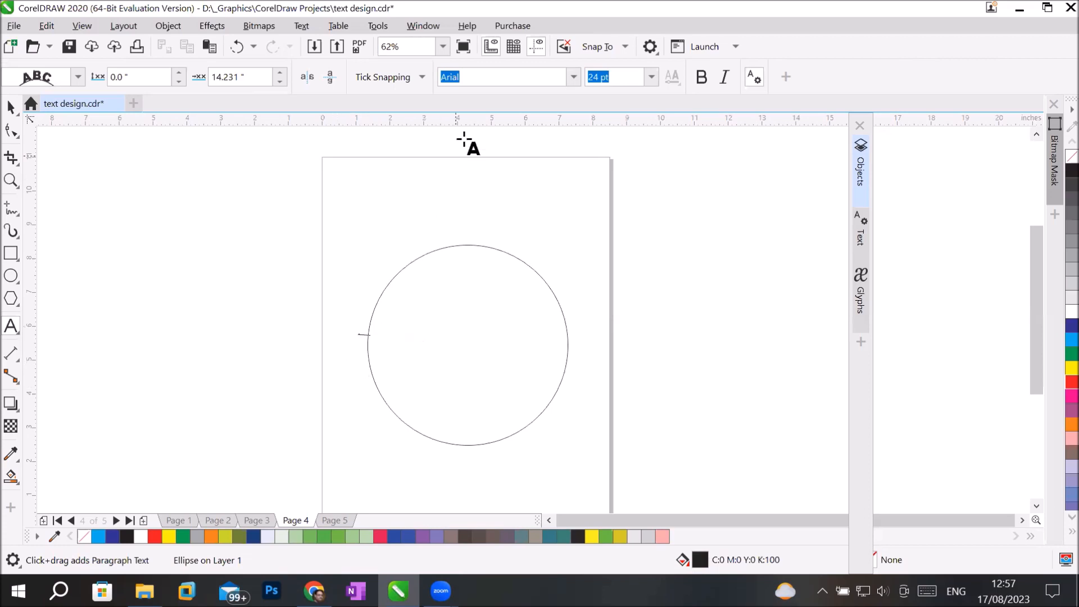
pyautogui.click(626, 77)
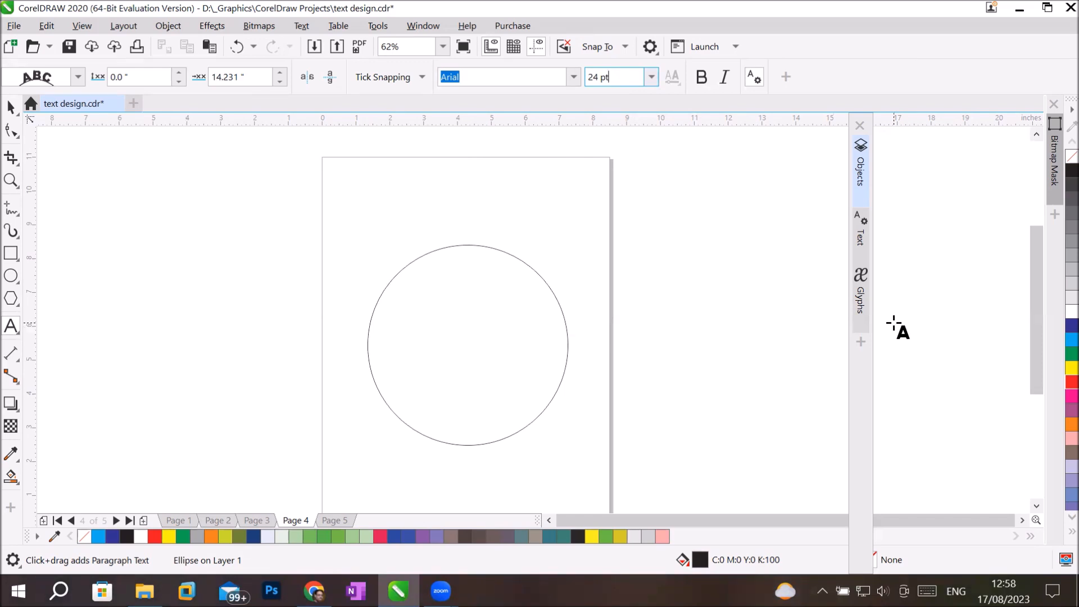
pyautogui.write('l')
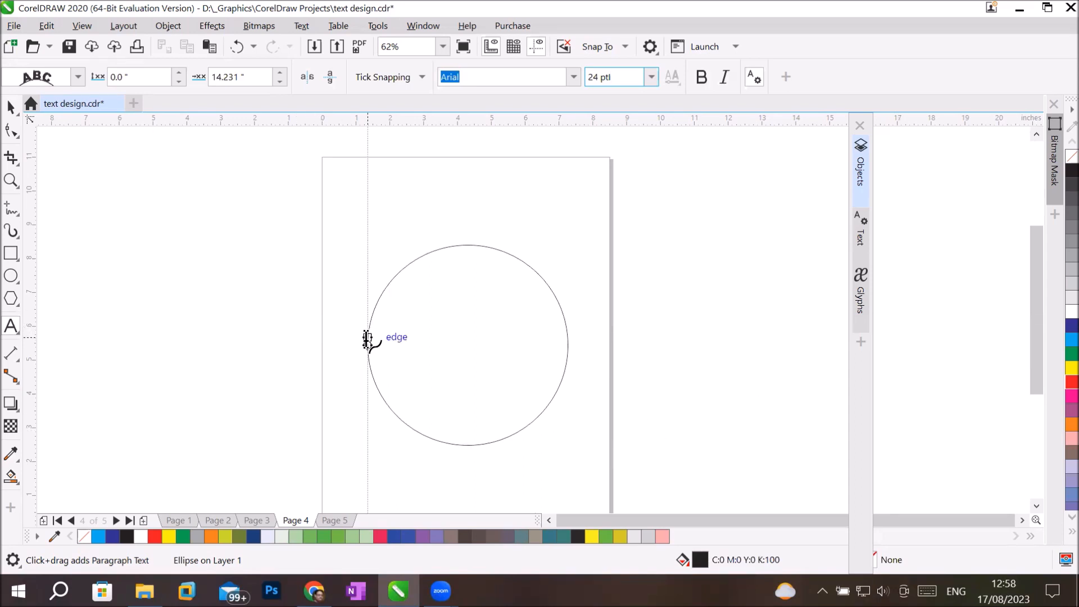
pyautogui.hotkey('ctrl', 'z')
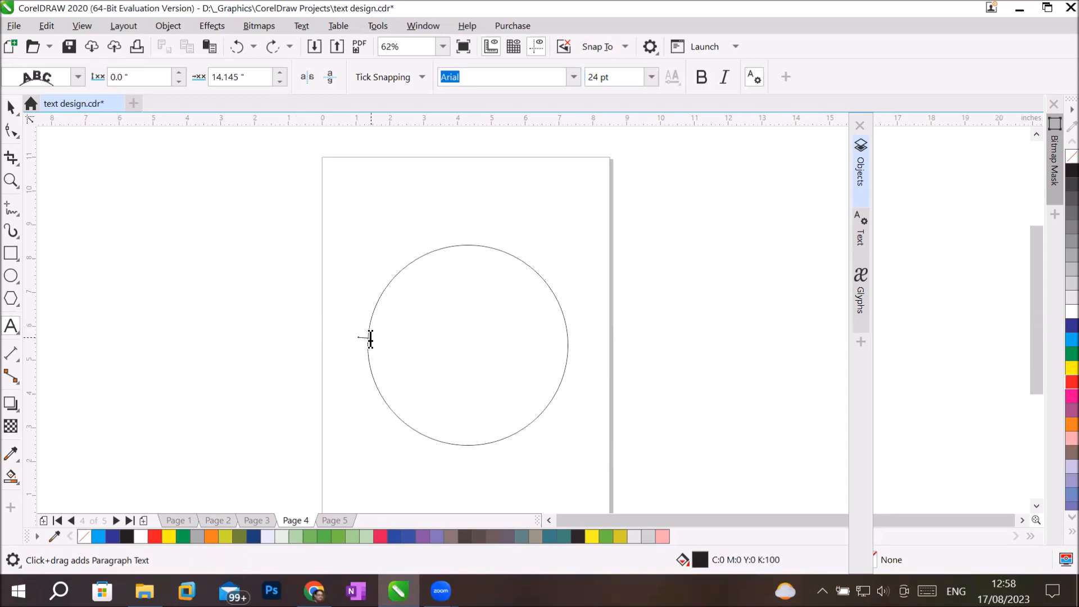
pyautogui.write('Inst')
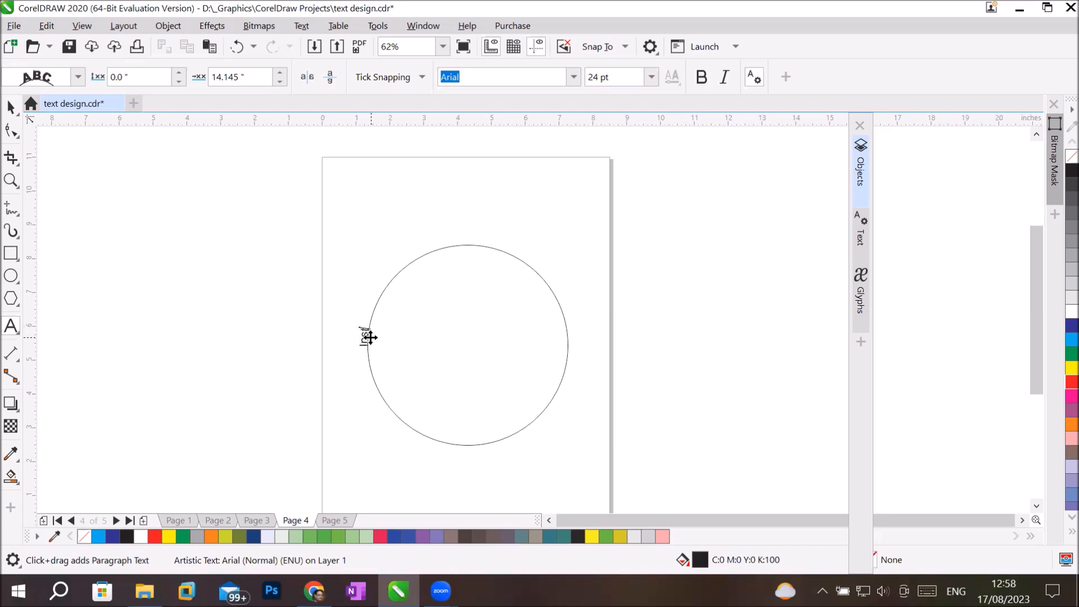
pyautogui.write('itute of Compu')
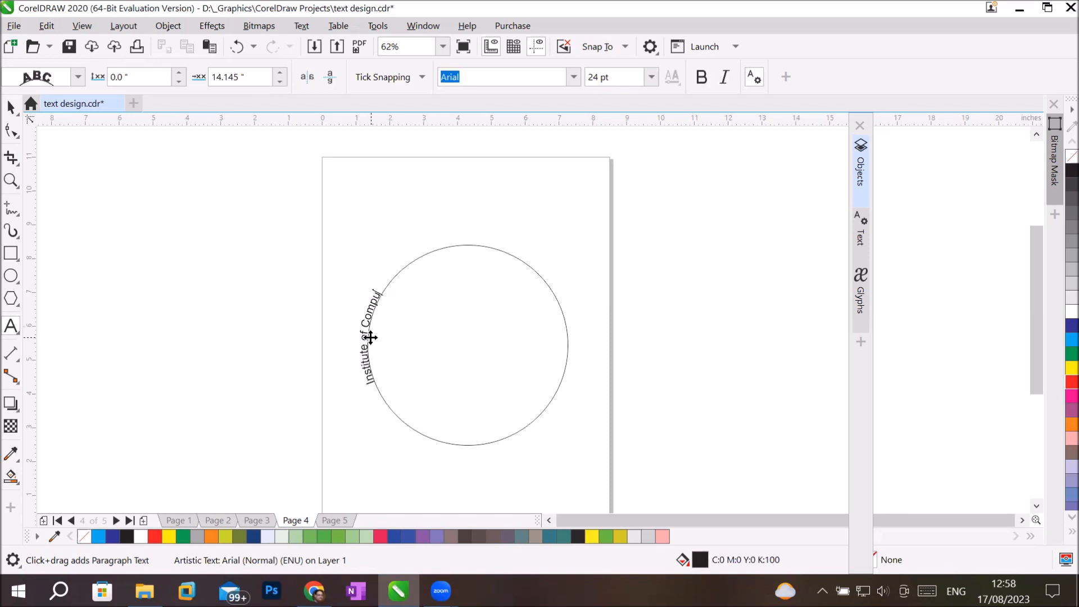
pyautogui.write('ter and tech')
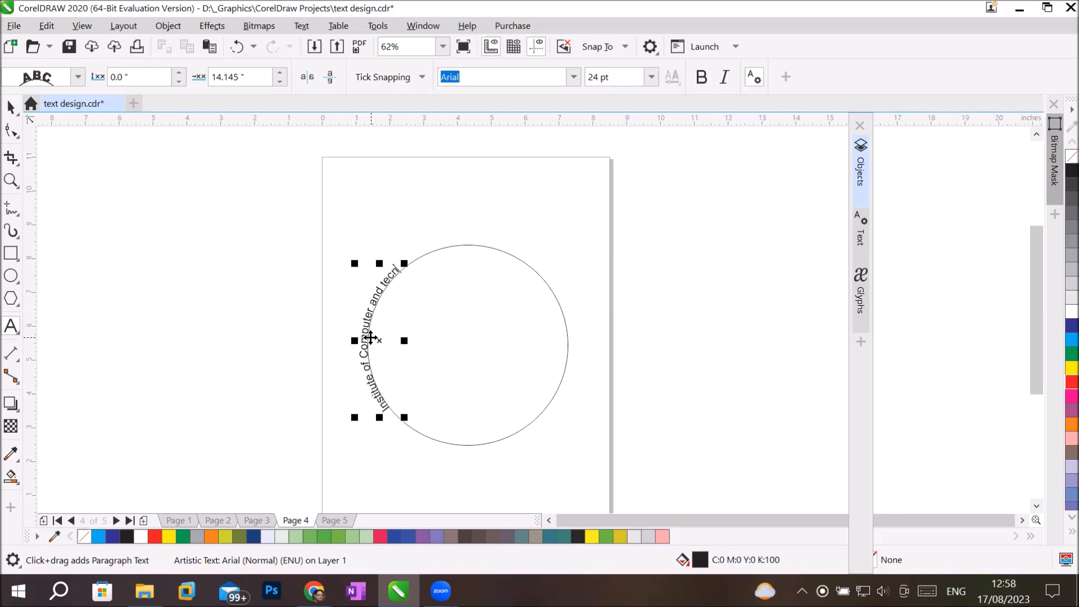
pyautogui.write('nolog')
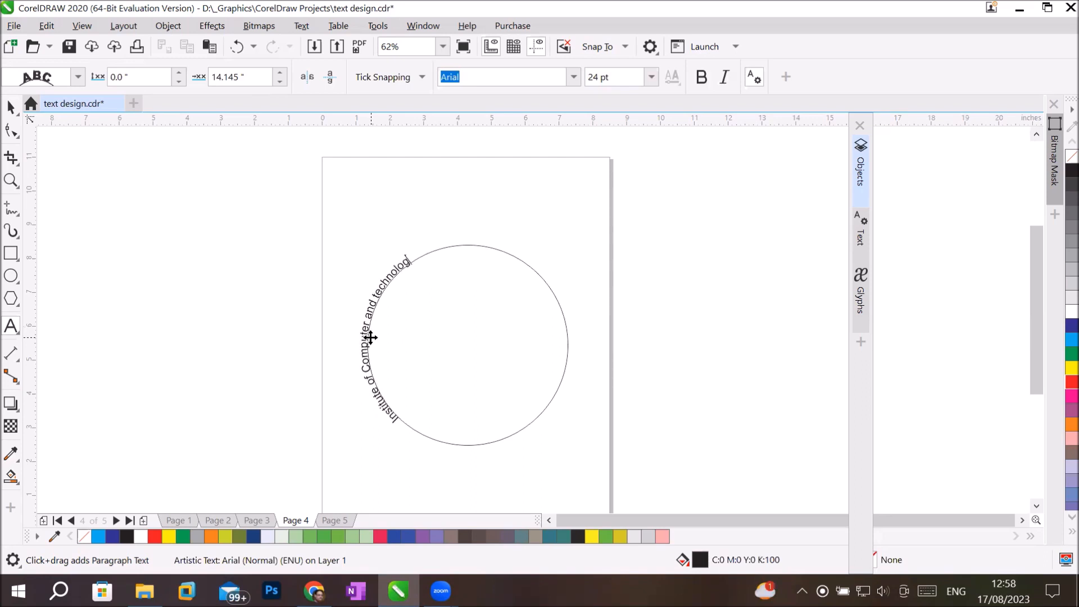
pyautogui.write('y. Lahore. Pakistan')
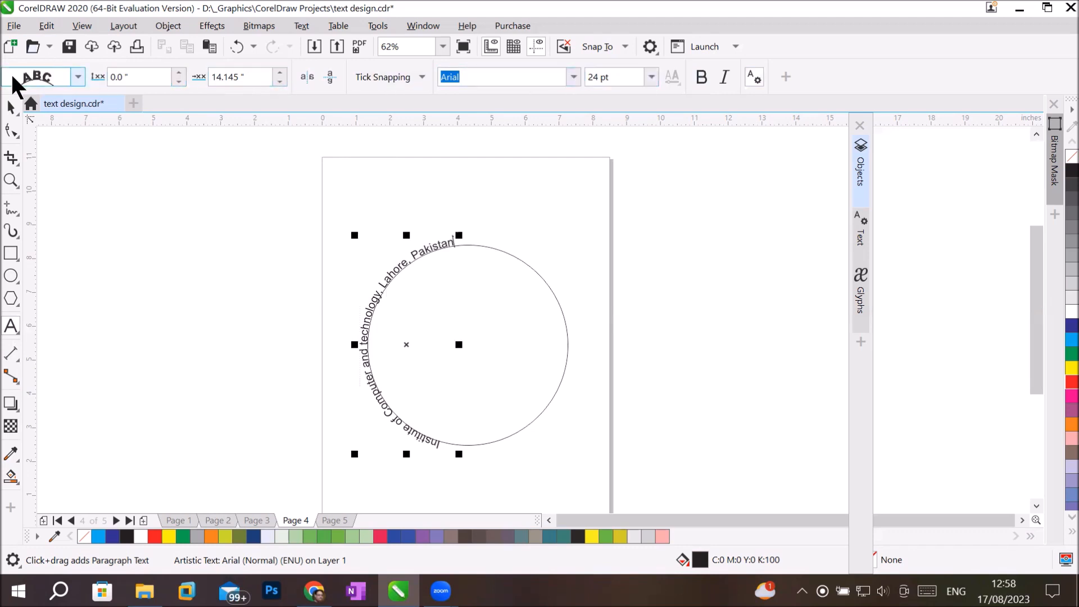
# Try the second text orientation preset on the text that follows the circle.
pyautogui.click(78, 77)
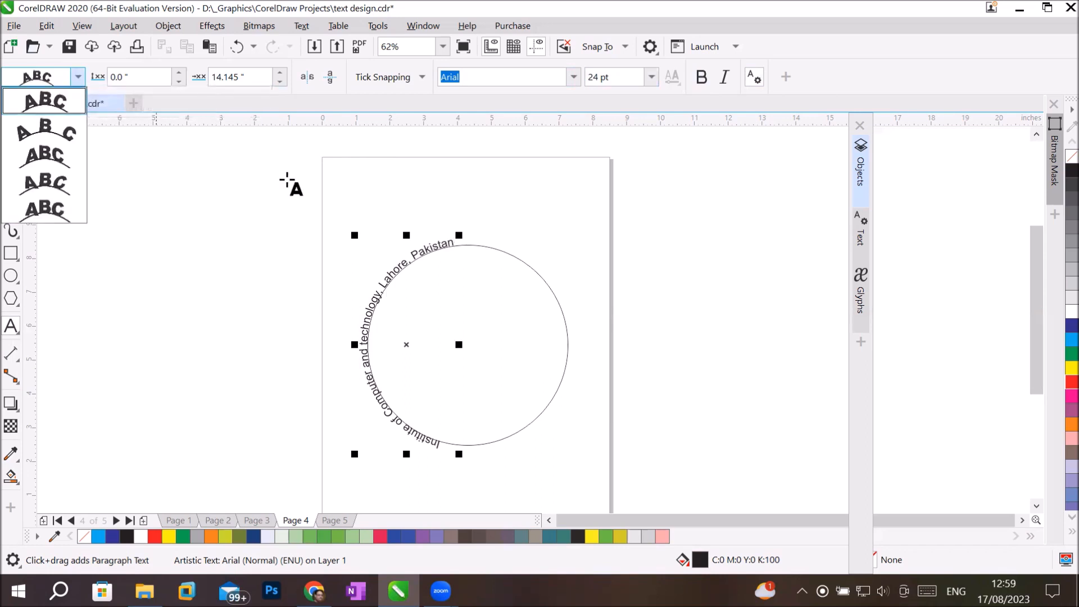
pyautogui.scroll(3, 406, 302)
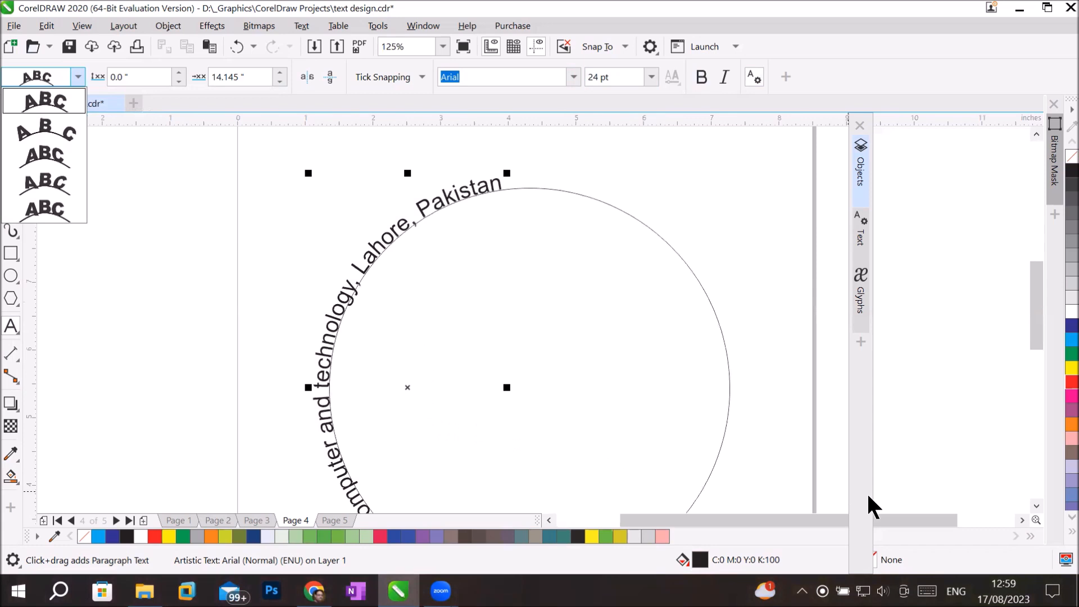
pyautogui.click(1036, 506)
pyautogui.click(1036, 506)
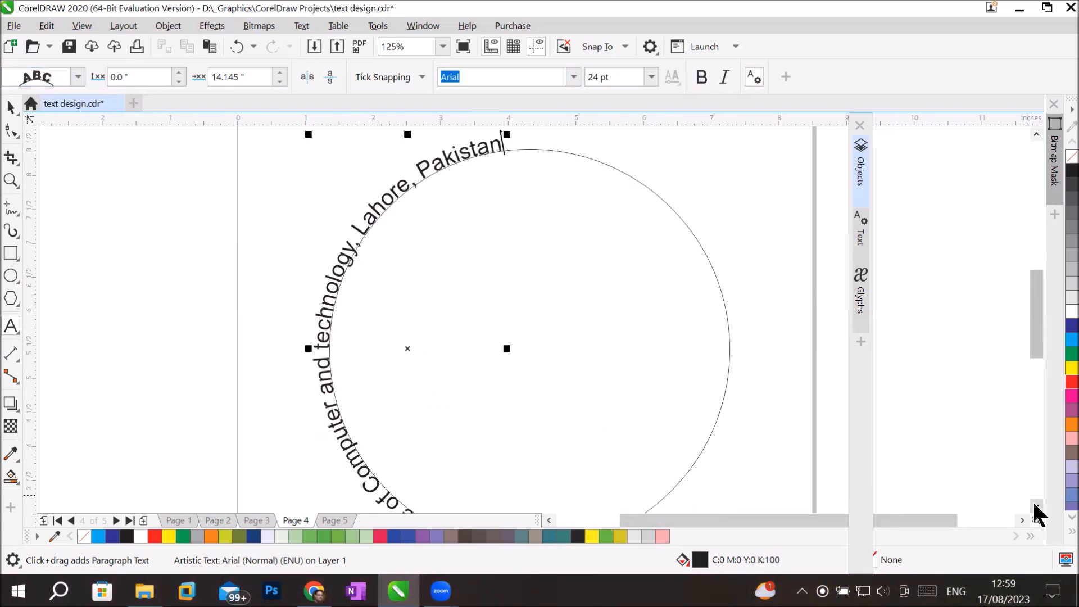
pyautogui.click(1036, 505)
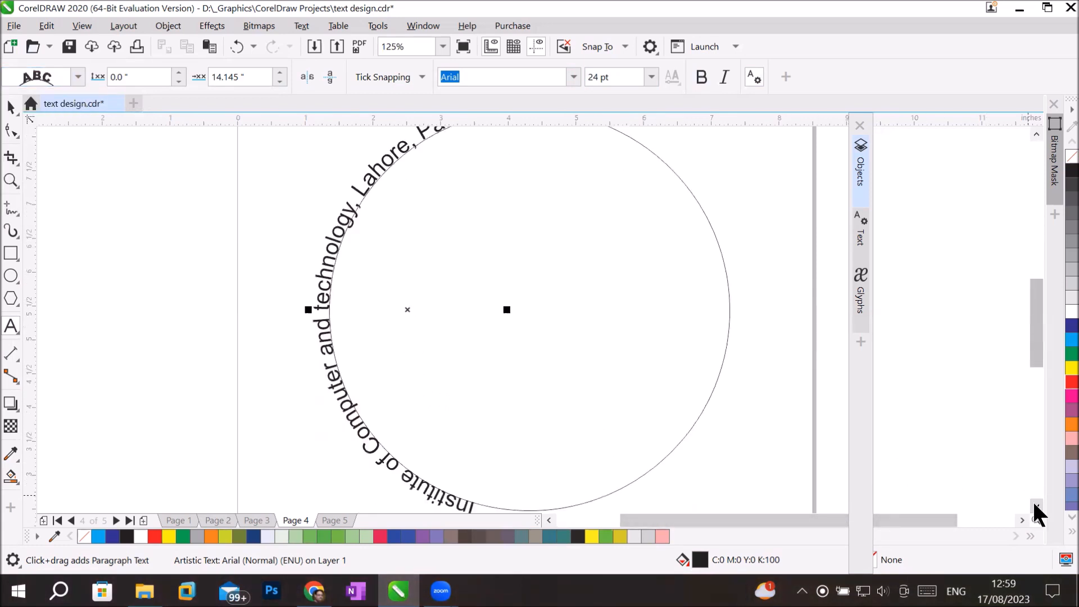
pyautogui.click(78, 78)
pyautogui.click(51, 132)
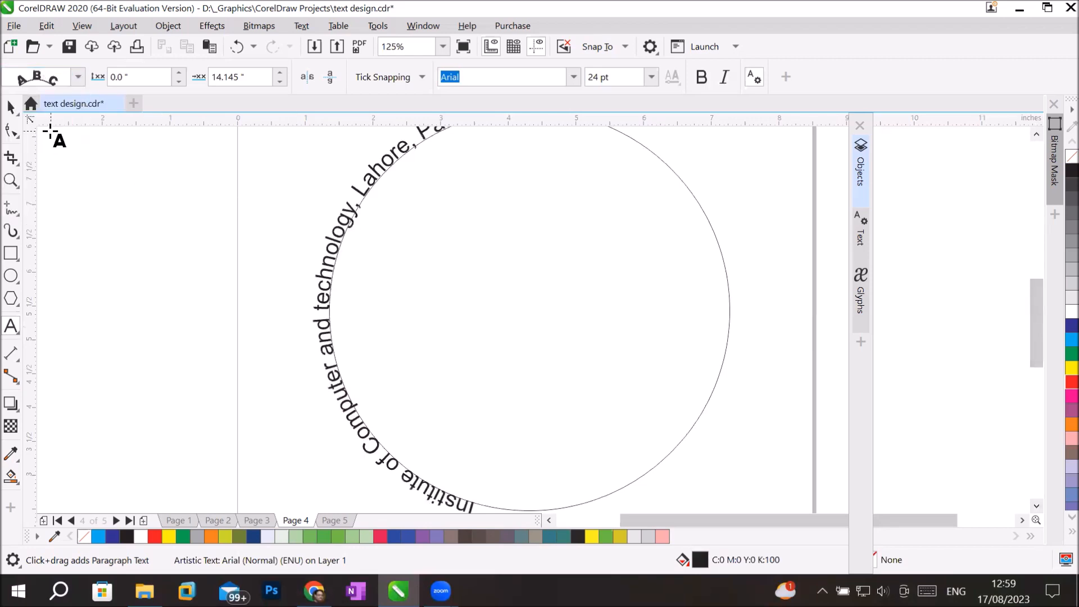
# Select all of the text along the circle and reapply the second text orientation preset to it.
pyautogui.click(76, 77)
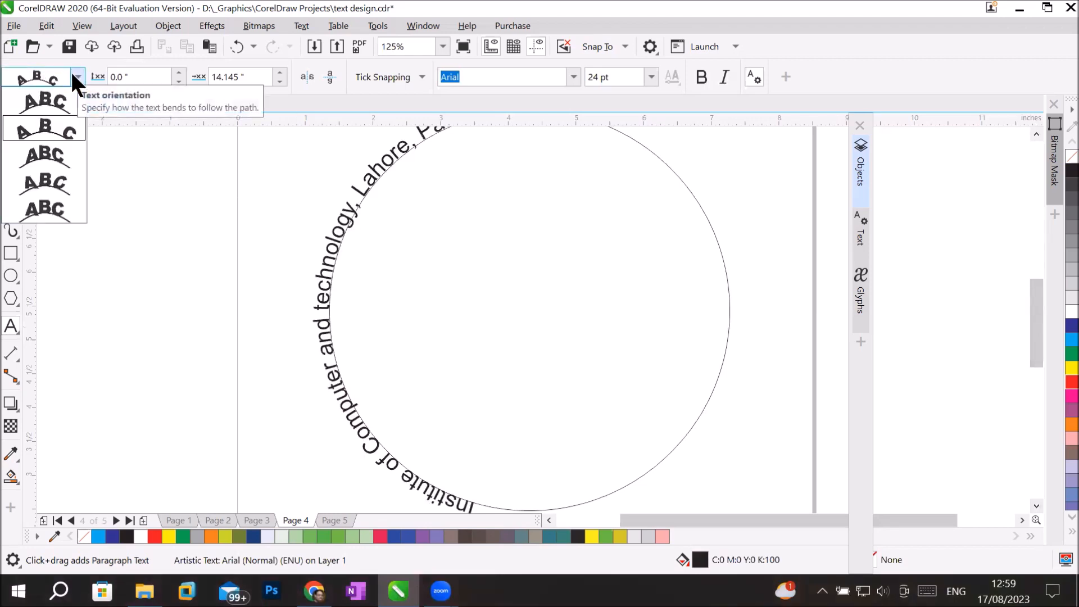
pyautogui.click(342, 230)
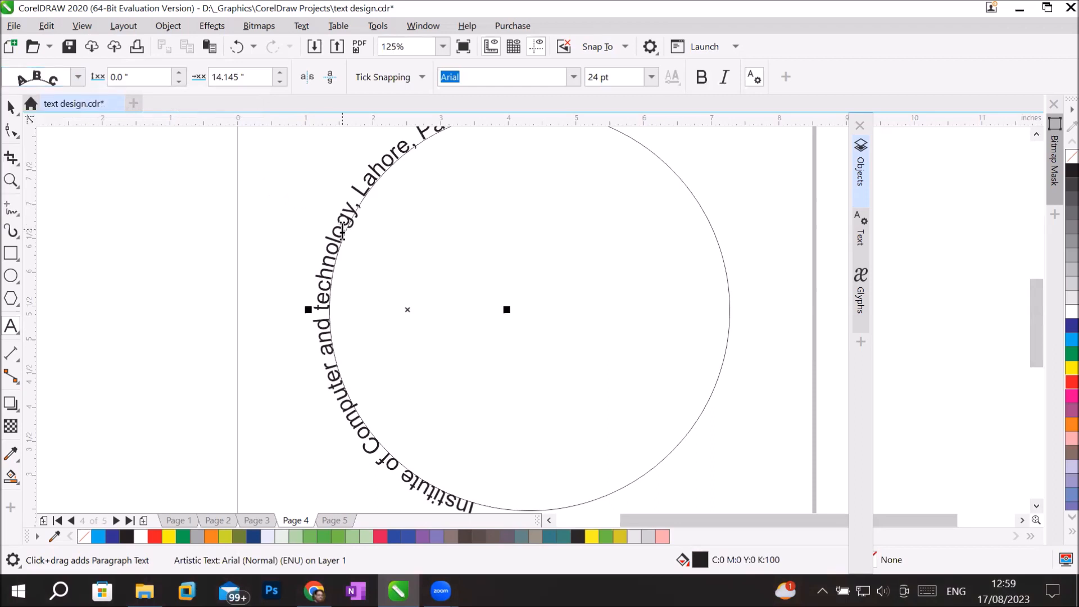
pyautogui.doubleClick(341, 231)
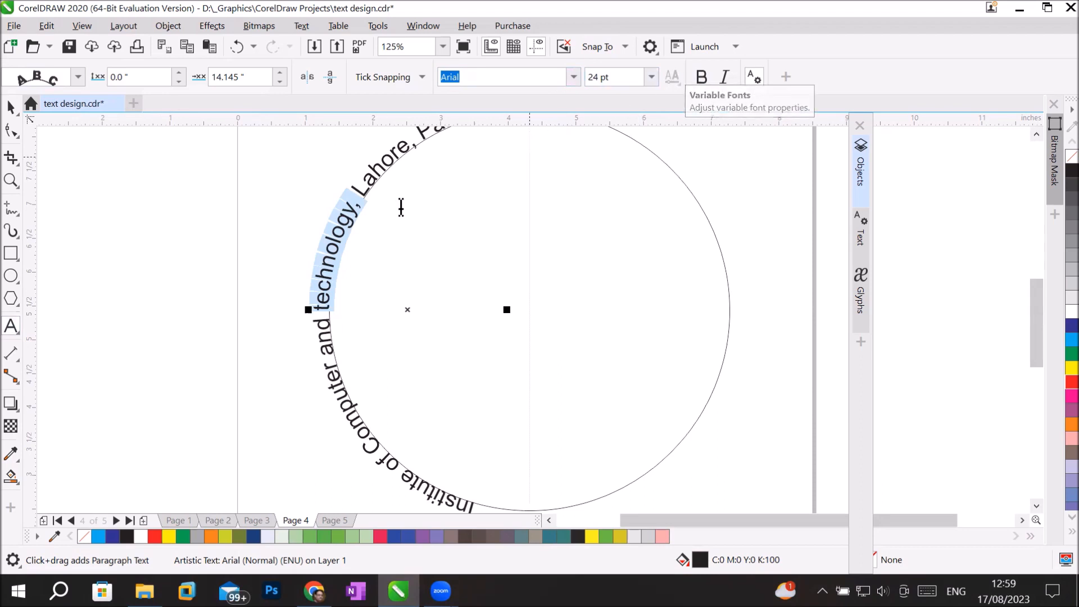
pyautogui.scroll(1, 332, 254)
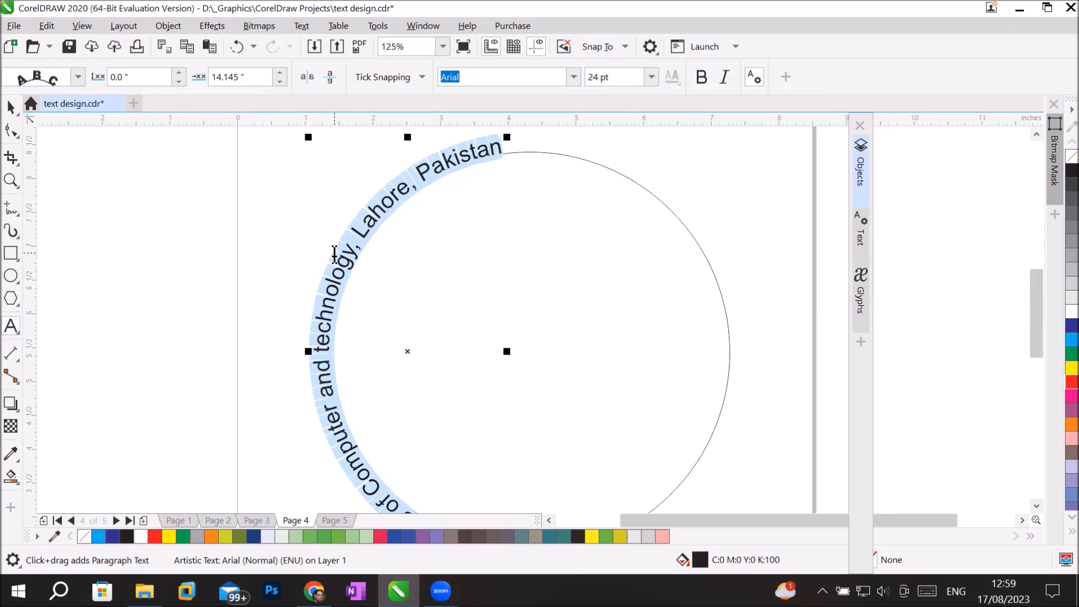
pyautogui.click(72, 70)
pyautogui.click(50, 134)
# Try the third, fourth and fifth text orientation presets on the circle text and return it to the first preset.
pyautogui.click(72, 76)
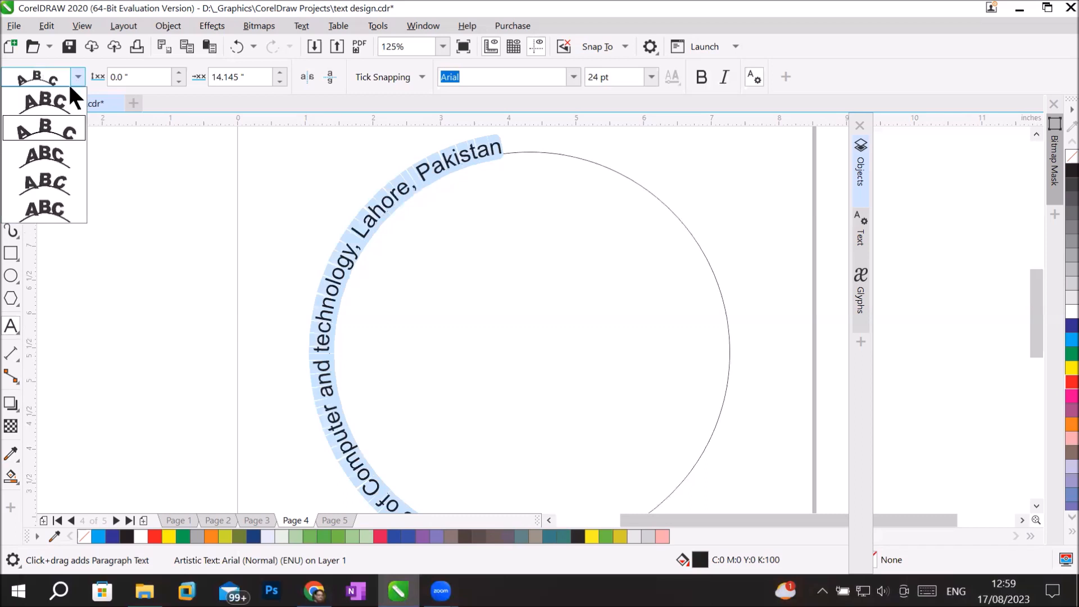
pyautogui.click(46, 152)
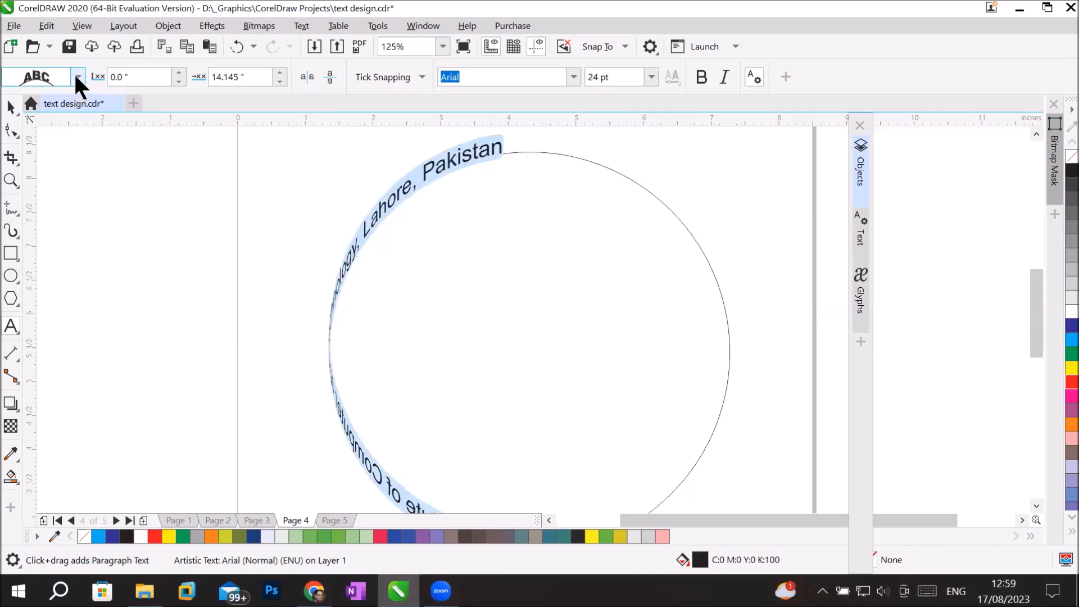
pyautogui.click(76, 77)
pyautogui.click(47, 169)
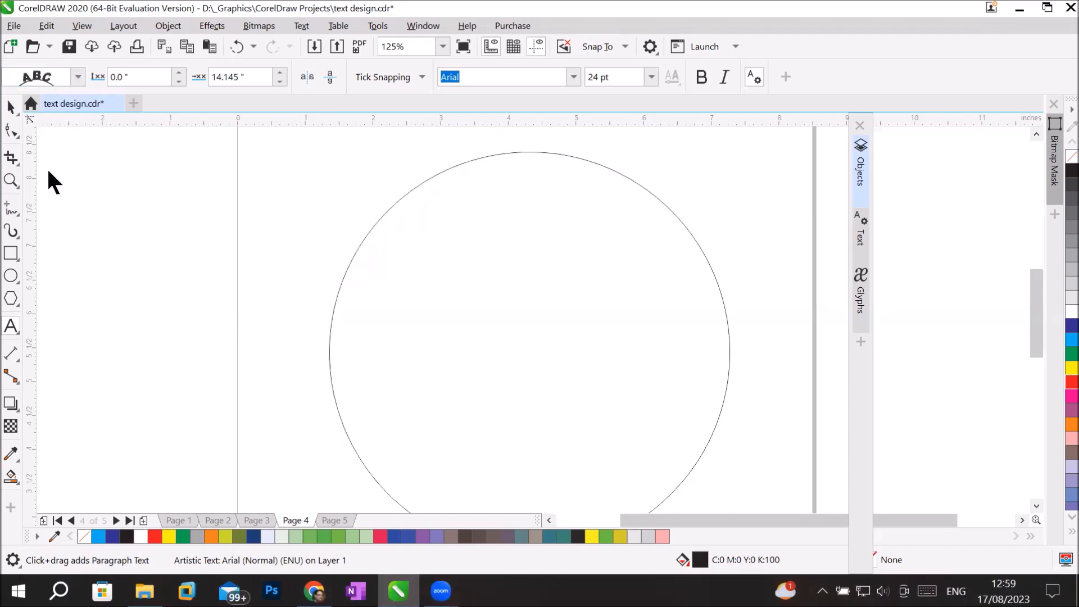
pyautogui.click(78, 75)
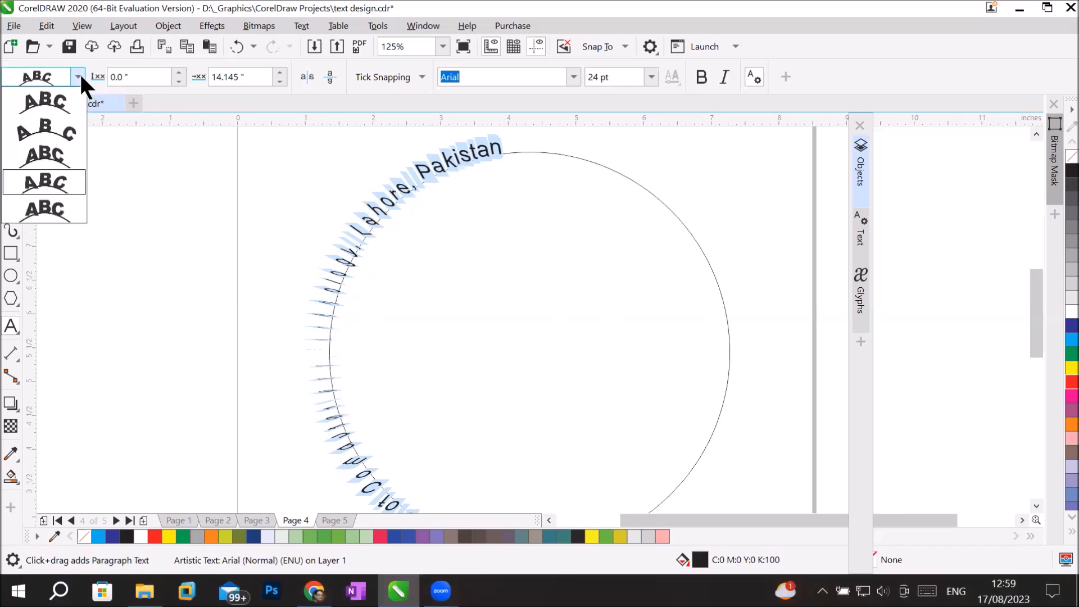
pyautogui.click(43, 208)
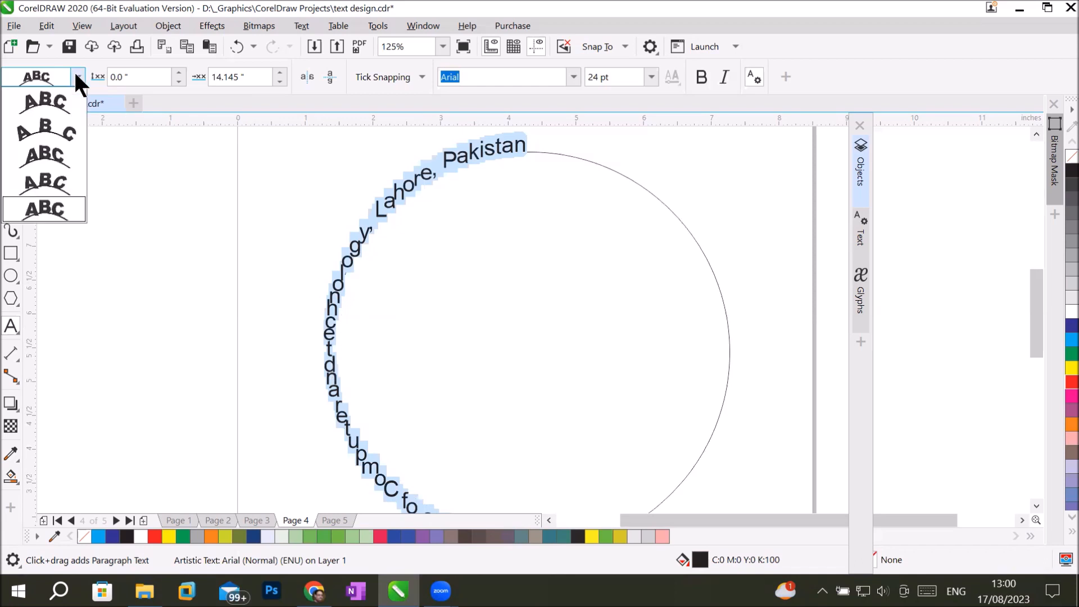
pyautogui.click(46, 99)
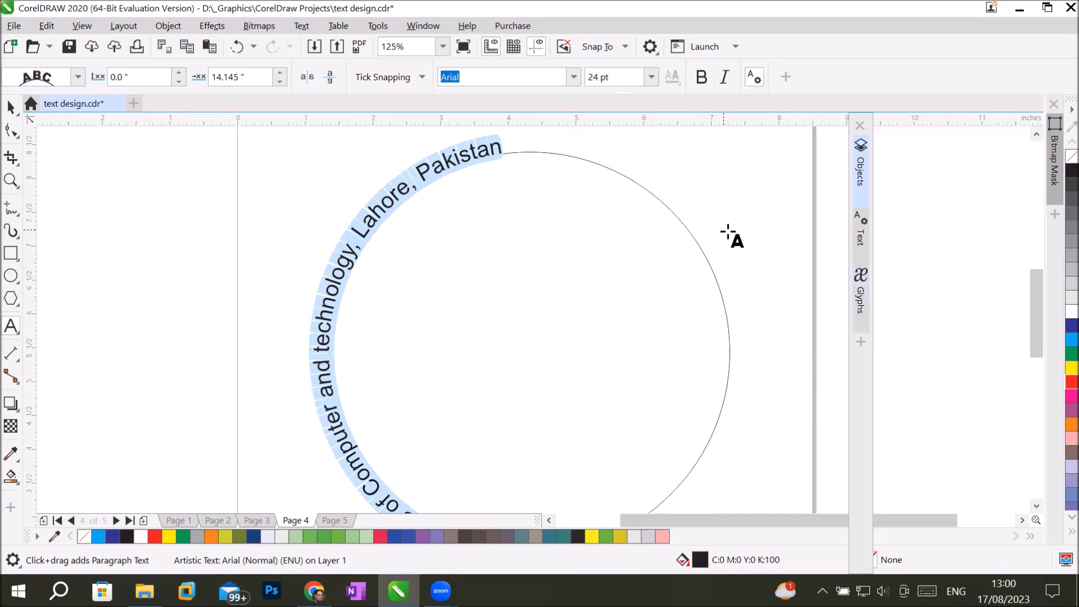
# Raise the circle text's distance from the path to 0.2 inches and bring it back to 0.0 inches.
pyautogui.click(178, 72)
pyautogui.click(178, 73)
pyautogui.click(178, 72)
pyautogui.click(178, 72)
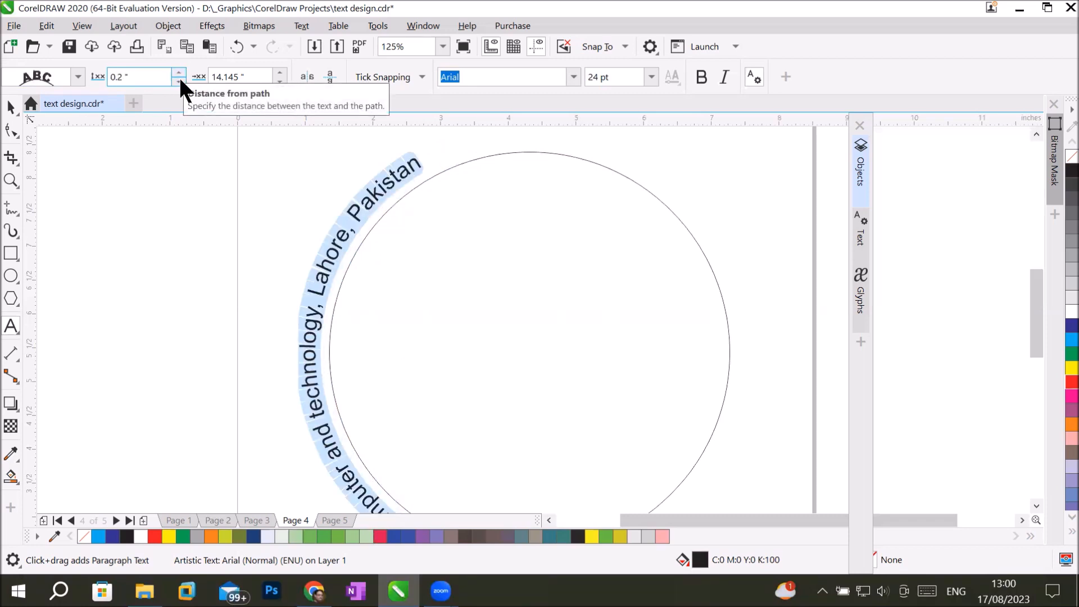
pyautogui.click(179, 82)
pyautogui.click(179, 82)
pyautogui.click(180, 81)
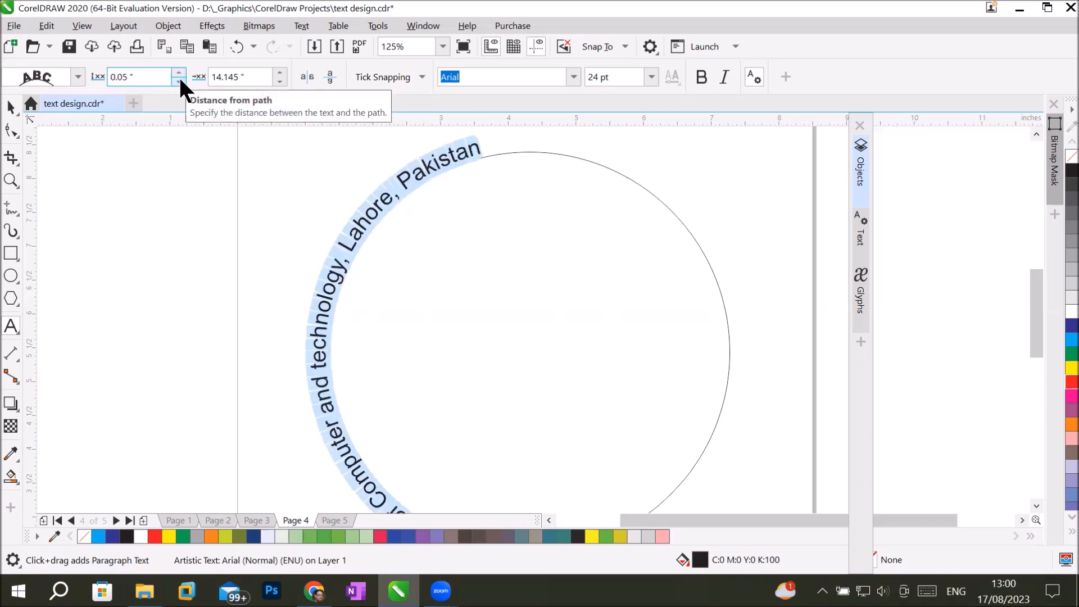
pyautogui.click(179, 81)
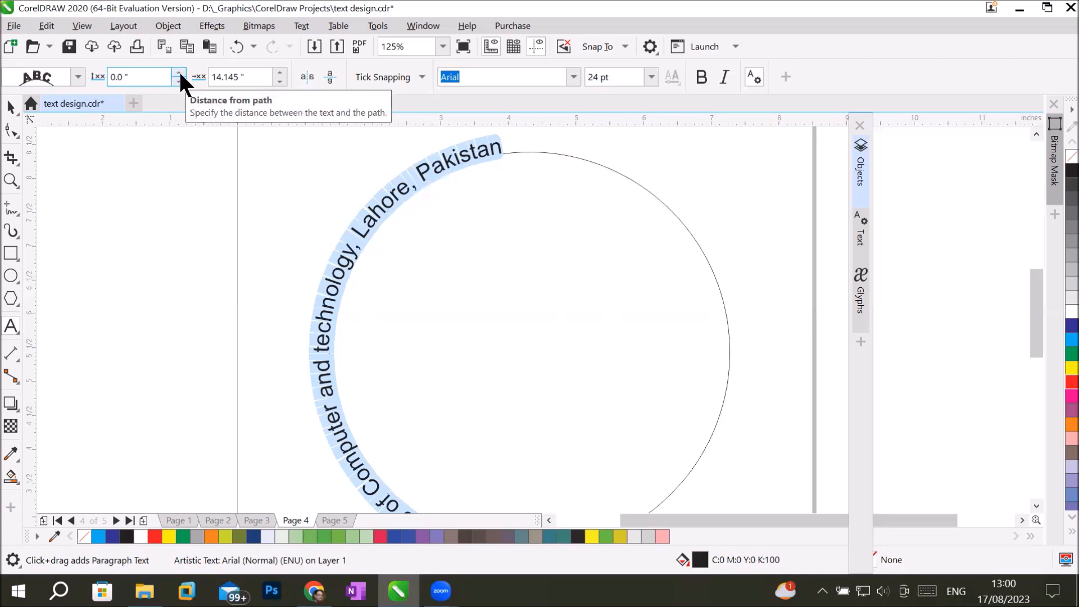
# Lower the circle text's distance from the path to -0.6 inches, placing the text inside the circle.
pyautogui.click(180, 81)
pyautogui.click(179, 82)
pyautogui.click(179, 82)
pyautogui.click(179, 82)
pyautogui.click(180, 82)
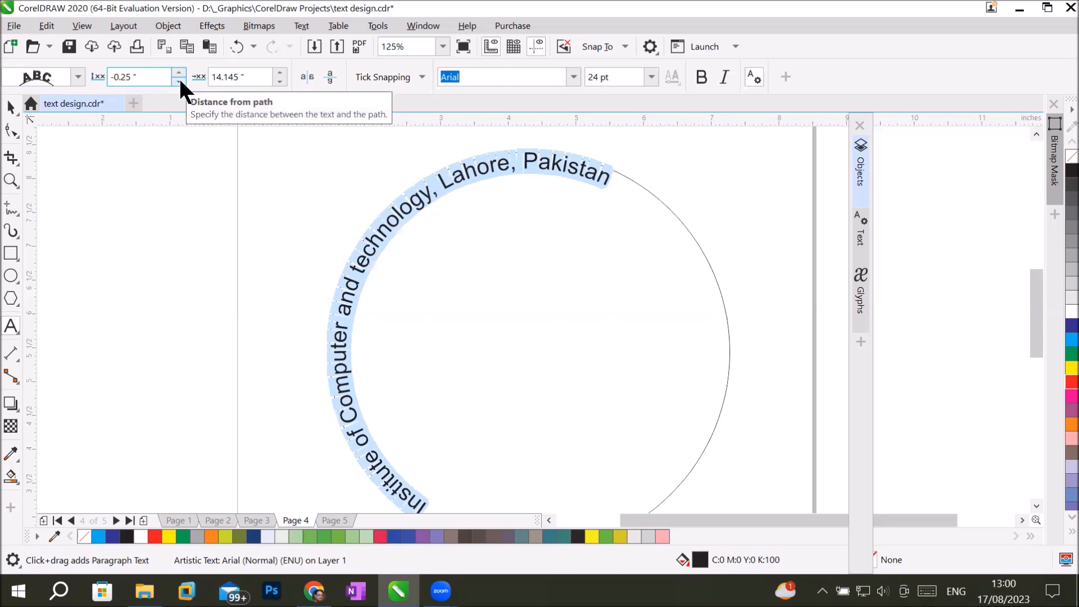
pyautogui.click(180, 82)
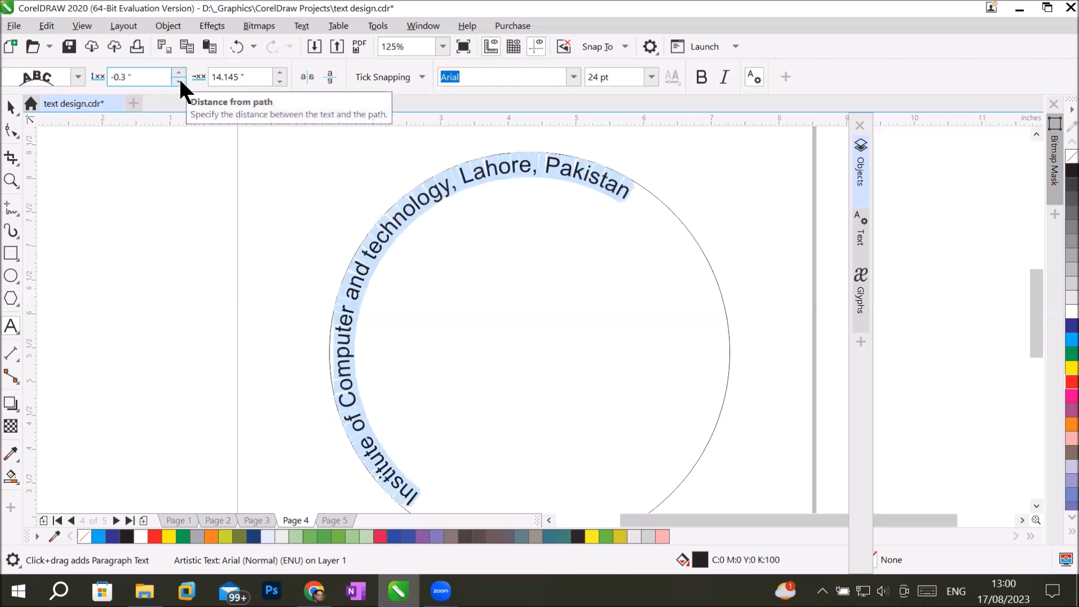
pyautogui.click(180, 82)
pyautogui.click(180, 82)
pyautogui.click(180, 81)
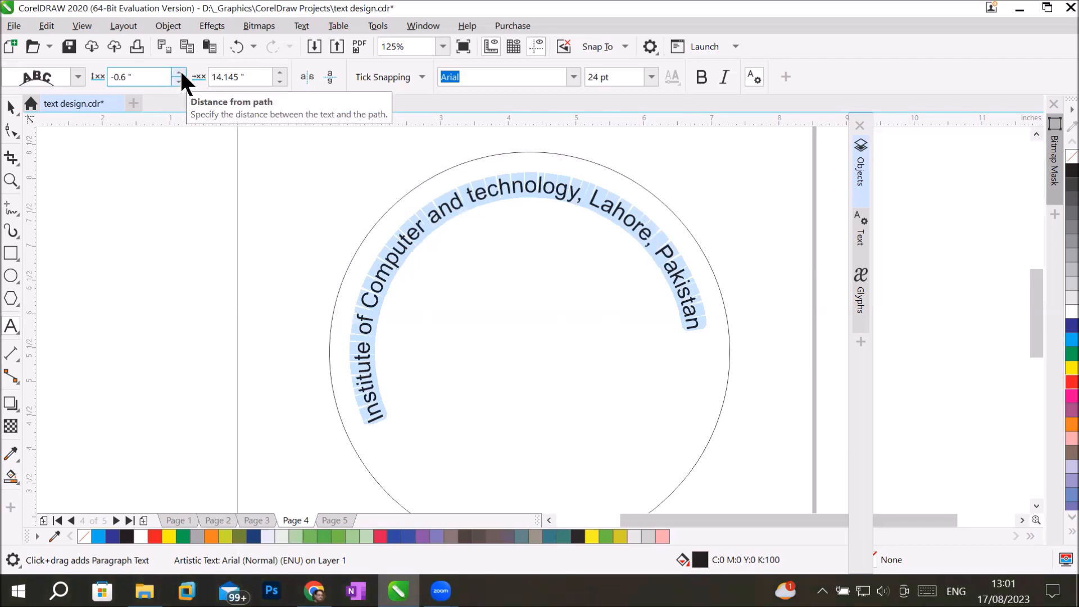
# Raise the circle text's distance from the path to 0.15 inches, placing the text just outside the circle.
pyautogui.click(179, 73)
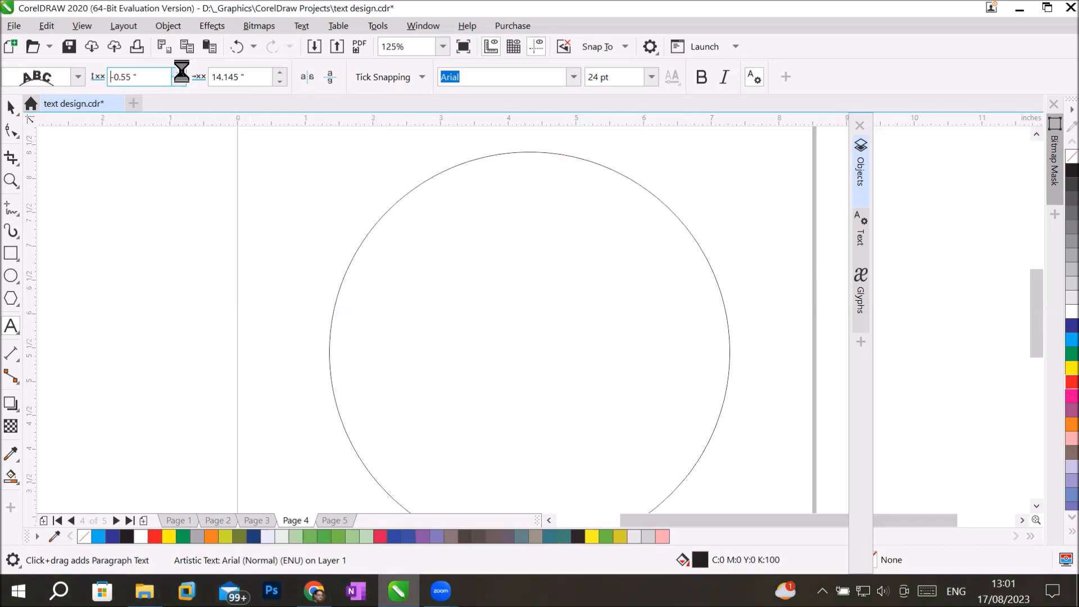
pyautogui.click(179, 73)
pyautogui.click(179, 72)
pyautogui.click(179, 73)
pyautogui.click(179, 72)
pyautogui.click(179, 72)
pyautogui.click(180, 72)
pyautogui.click(180, 72)
pyautogui.click(180, 72)
pyautogui.click(180, 73)
pyautogui.click(179, 73)
pyautogui.click(180, 72)
pyautogui.click(179, 73)
pyautogui.click(180, 73)
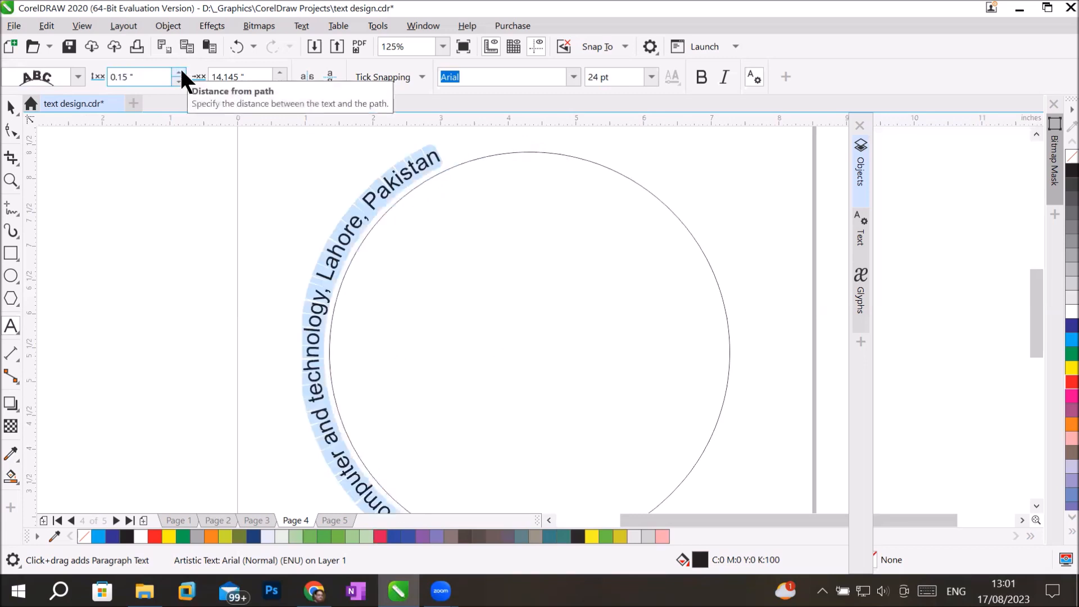
# Increase the circle text's offset along the path to 19.345 inches so the text is centred over the circle's upper half.
pyautogui.click(277, 70)
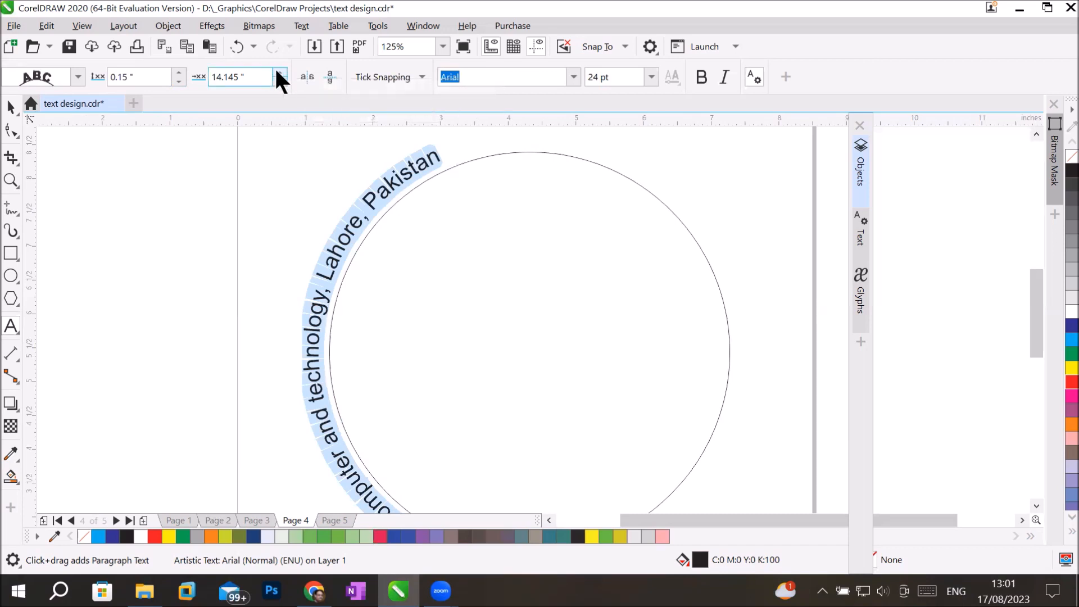
pyautogui.click(277, 71)
pyautogui.click(277, 71)
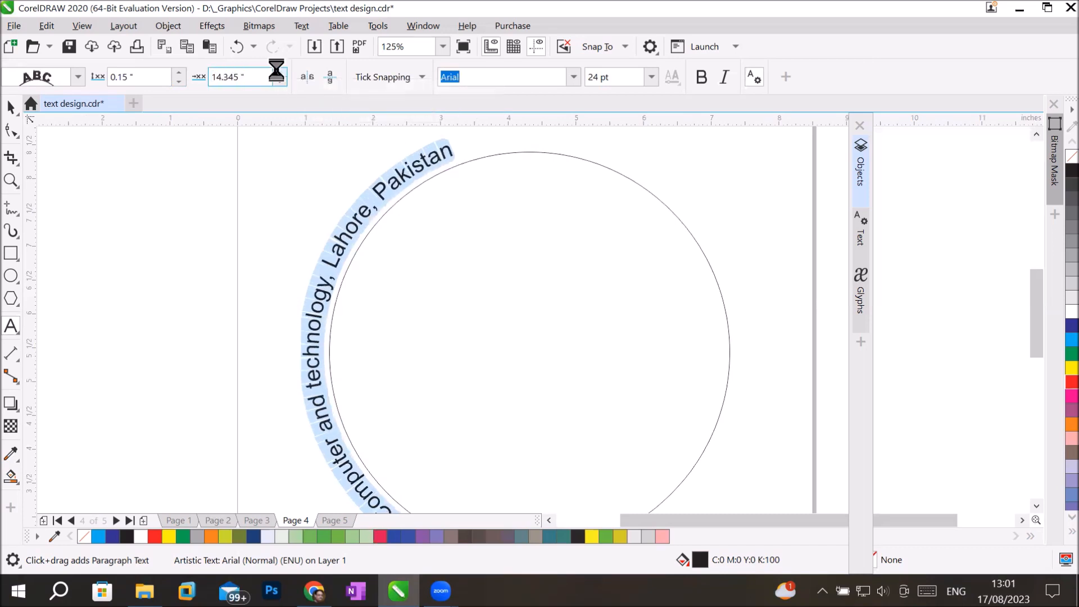
pyautogui.click(277, 72)
pyautogui.click(277, 71)
pyautogui.click(277, 71)
pyautogui.click(277, 71)
pyautogui.click(277, 71)
pyautogui.click(277, 71)
pyautogui.click(277, 71)
pyautogui.click(277, 72)
pyautogui.click(278, 71)
pyautogui.click(277, 71)
pyautogui.click(278, 72)
pyautogui.click(278, 71)
pyautogui.click(277, 71)
pyautogui.click(277, 71)
pyautogui.click(277, 71)
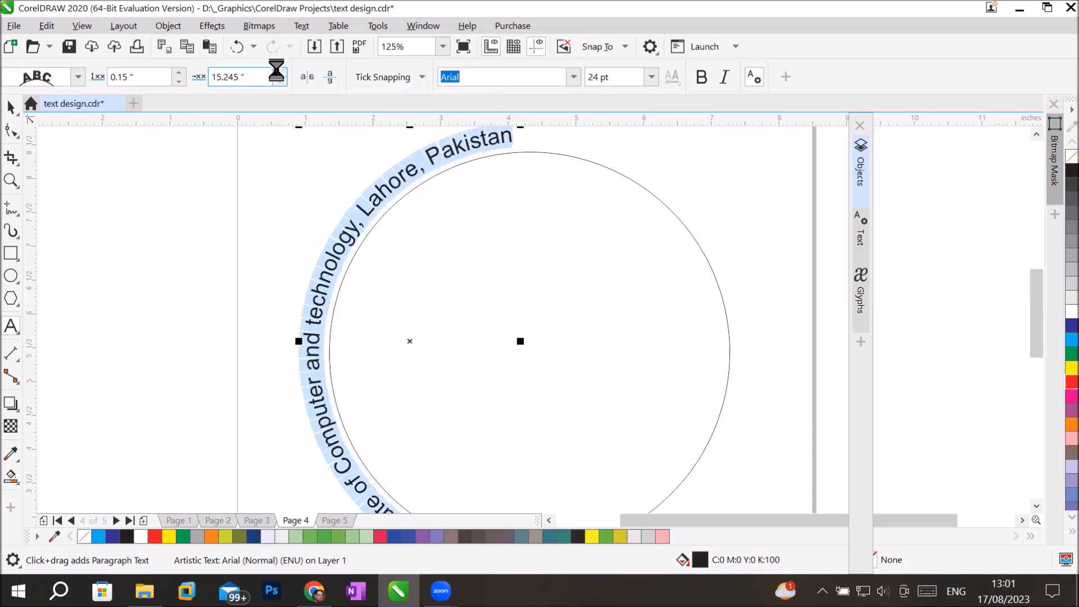
pyautogui.click(277, 72)
pyautogui.click(277, 71)
pyautogui.click(277, 72)
pyautogui.click(277, 71)
pyautogui.click(277, 72)
pyautogui.click(277, 71)
pyautogui.click(277, 72)
pyautogui.click(277, 71)
pyautogui.click(278, 72)
pyautogui.click(277, 72)
pyautogui.click(277, 71)
pyautogui.click(277, 71)
pyautogui.click(278, 72)
pyautogui.click(278, 72)
pyautogui.click(278, 72)
pyautogui.click(278, 72)
pyautogui.click(279, 72)
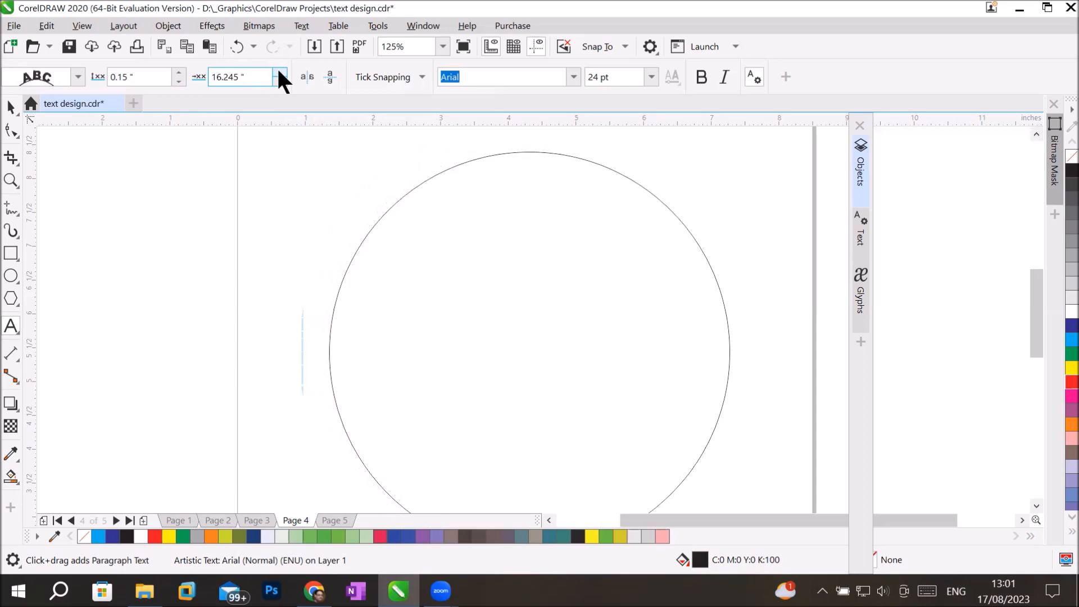
pyautogui.click(278, 72)
pyautogui.click(278, 72)
pyautogui.click(279, 72)
pyautogui.click(278, 72)
pyautogui.click(278, 72)
pyautogui.click(278, 72)
pyautogui.click(278, 72)
pyautogui.click(278, 72)
pyautogui.click(278, 72)
pyautogui.click(278, 72)
pyautogui.click(278, 72)
pyautogui.click(278, 72)
pyautogui.click(278, 72)
pyautogui.click(278, 72)
pyautogui.click(278, 72)
pyautogui.click(279, 72)
pyautogui.click(278, 72)
pyautogui.click(278, 72)
pyautogui.click(278, 72)
pyautogui.click(278, 72)
pyautogui.click(278, 72)
pyautogui.click(278, 72)
pyautogui.click(278, 72)
pyautogui.click(278, 72)
pyautogui.click(278, 72)
pyautogui.click(278, 72)
pyautogui.click(278, 71)
pyautogui.click(278, 72)
pyautogui.click(279, 72)
pyautogui.click(278, 72)
pyautogui.click(279, 72)
pyautogui.click(279, 72)
pyautogui.click(278, 72)
pyautogui.click(278, 71)
pyautogui.click(279, 72)
pyautogui.click(279, 72)
pyautogui.click(279, 72)
pyautogui.click(279, 72)
pyautogui.click(279, 72)
pyautogui.click(278, 71)
pyautogui.click(278, 72)
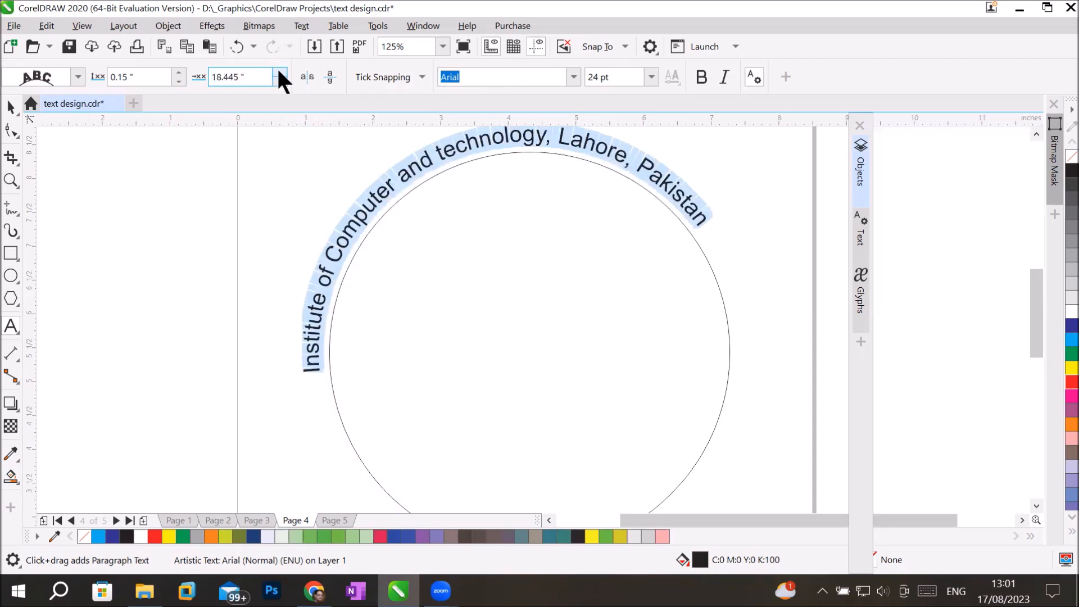
pyautogui.click(279, 72)
pyautogui.click(278, 72)
pyautogui.click(278, 72)
pyautogui.click(278, 72)
pyautogui.click(278, 71)
pyautogui.click(278, 72)
pyautogui.click(279, 72)
pyautogui.click(279, 72)
pyautogui.click(279, 72)
pyautogui.click(279, 72)
pyautogui.click(278, 72)
pyautogui.click(279, 72)
pyautogui.click(279, 71)
pyautogui.click(279, 72)
pyautogui.click(279, 72)
pyautogui.click(278, 72)
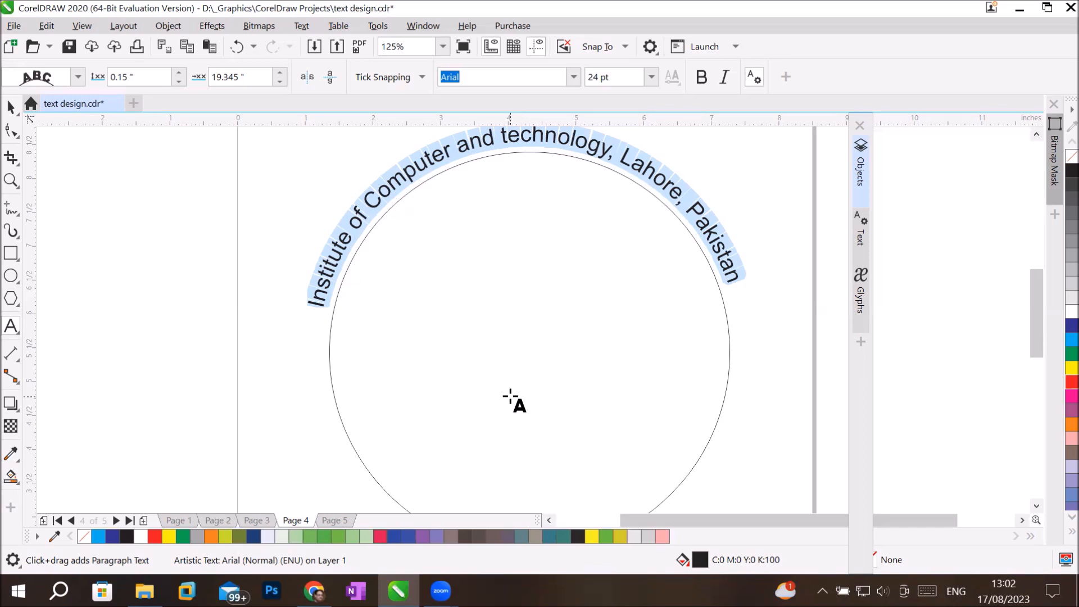
# Finish editing the circle text and deselect it.
pyautogui.scroll(-2, 579, 359)
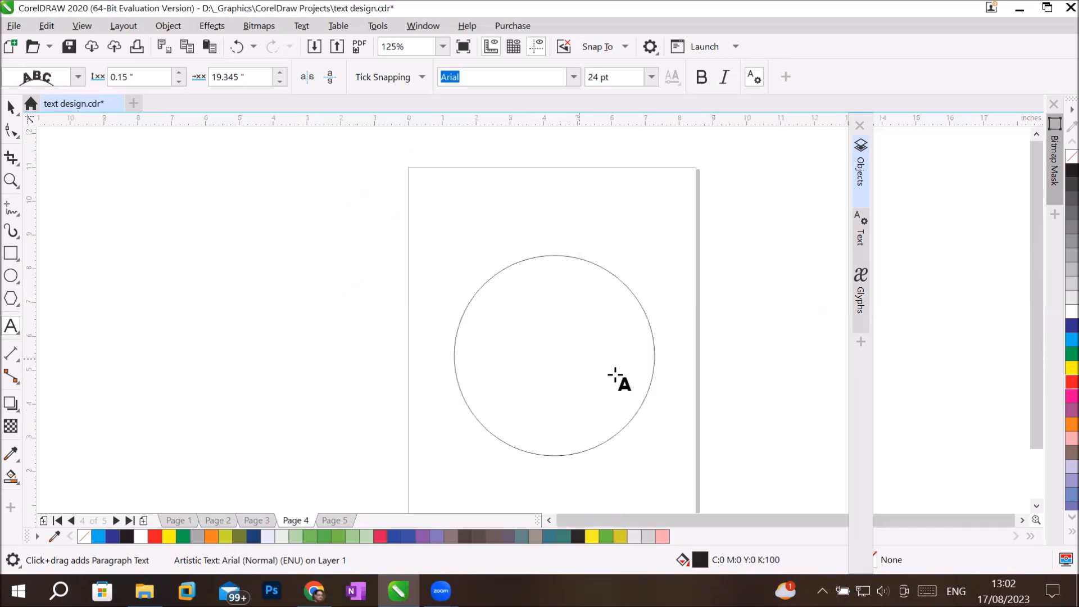
pyautogui.scroll(1, 663, 408)
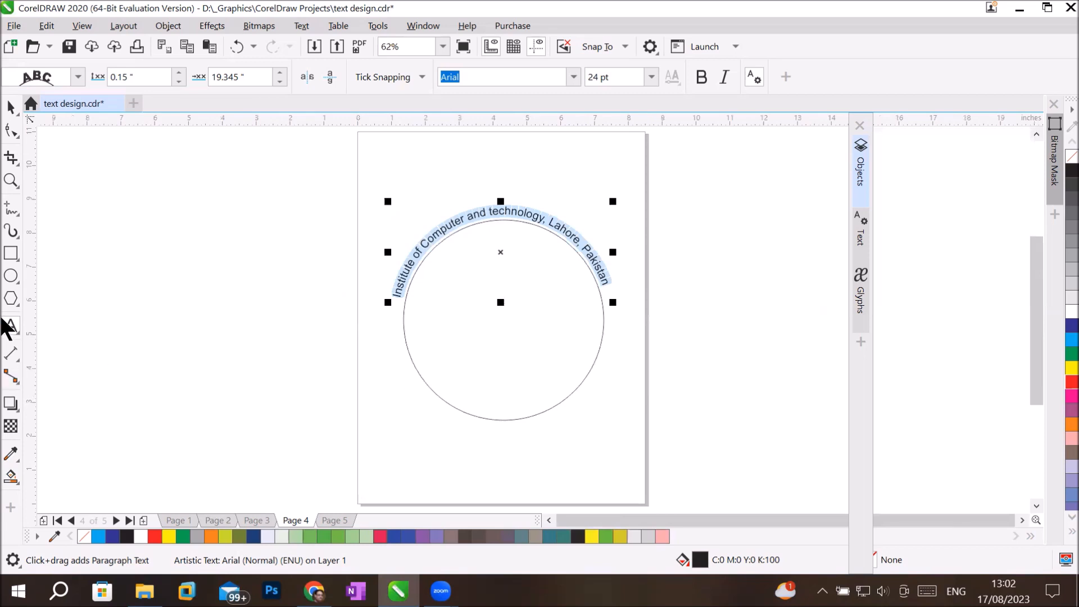
pyautogui.click(12, 276)
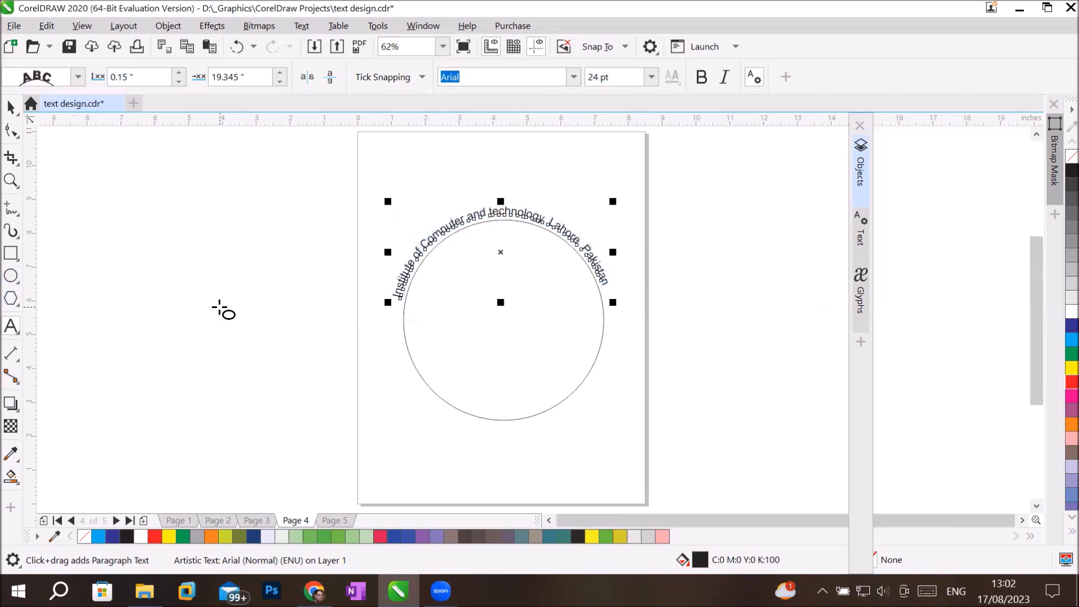
pyautogui.click(7, 109)
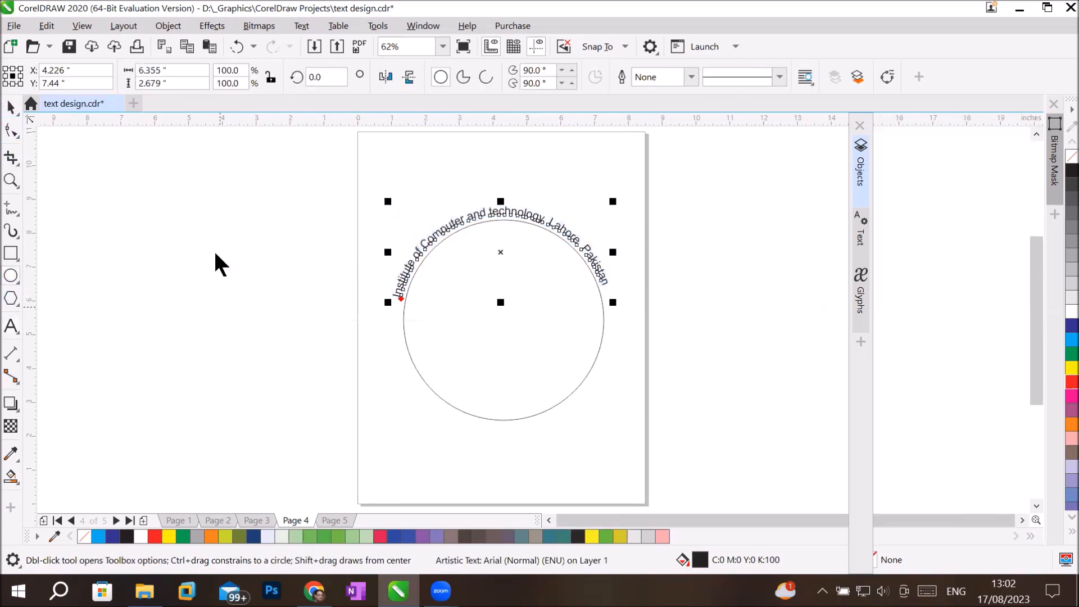
pyautogui.click(400, 391)
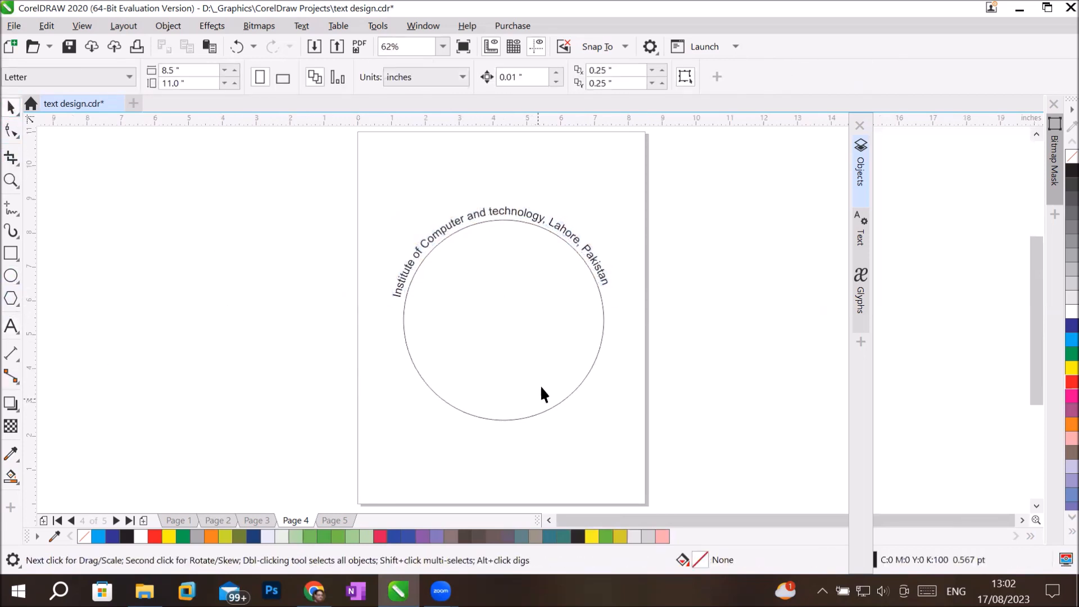
pyautogui.click(11, 298)
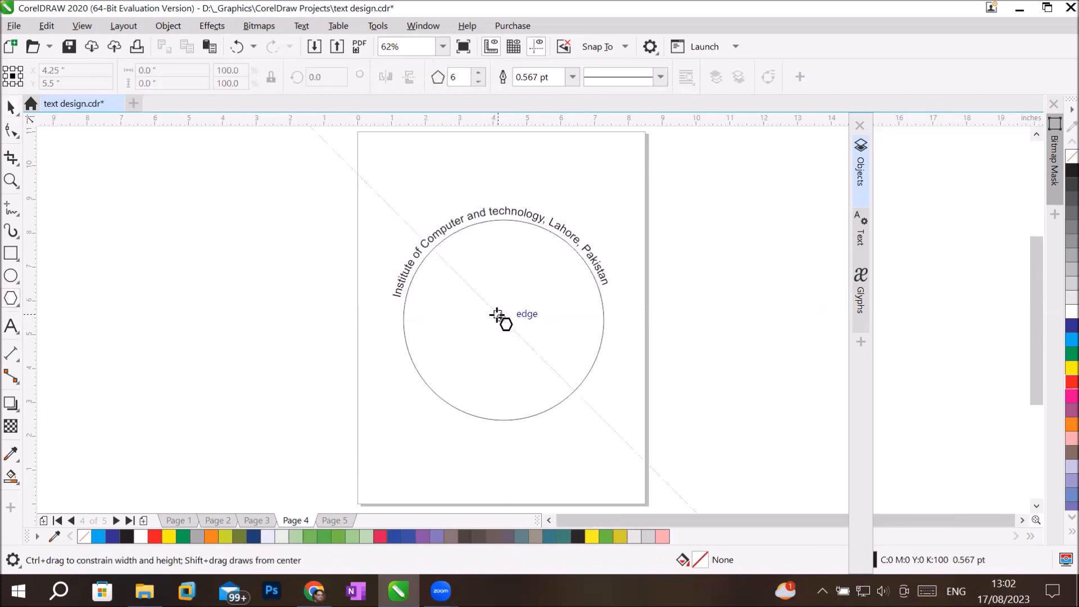
pyautogui.moveTo(500, 318); pyautogui.dragTo(487, 237)
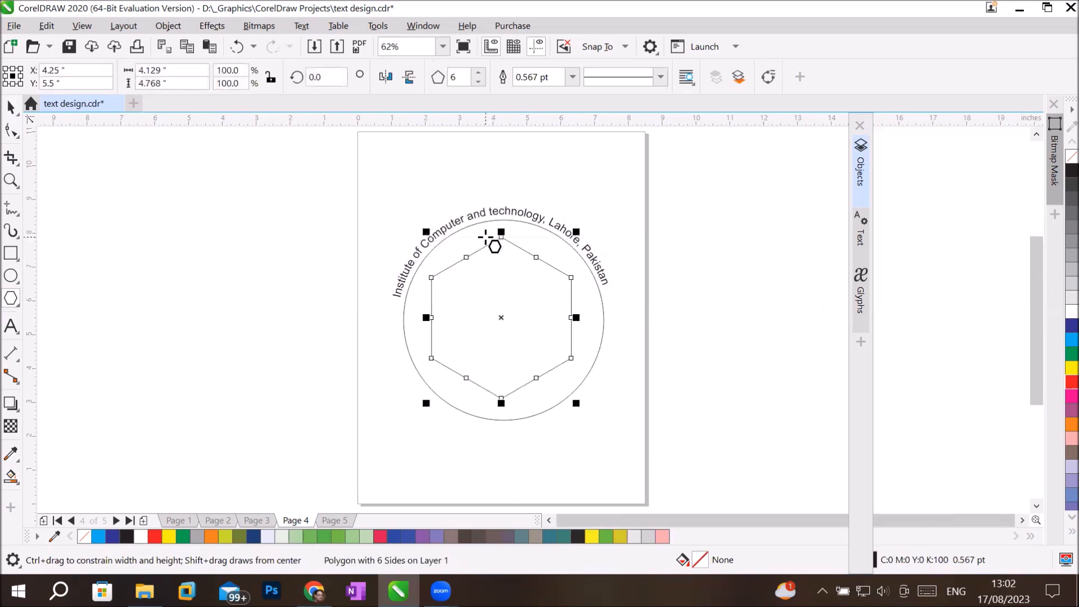
pyautogui.press('Delete')
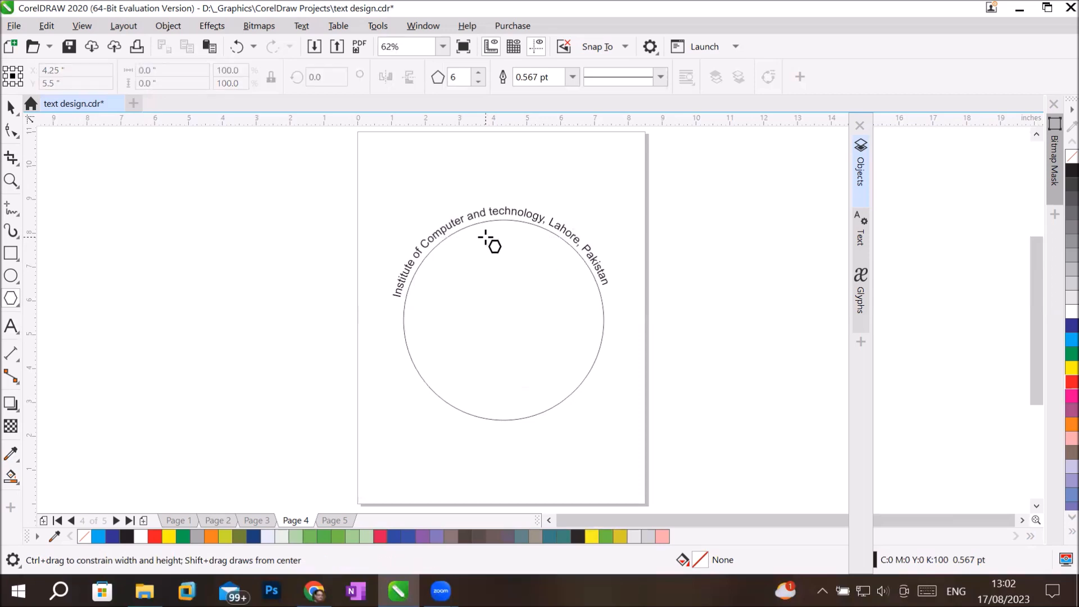
# Draw an outer circle about 7.25 inches in diameter around the curved text and nudge it left to line up with the inner circle.
pyautogui.click(11, 276)
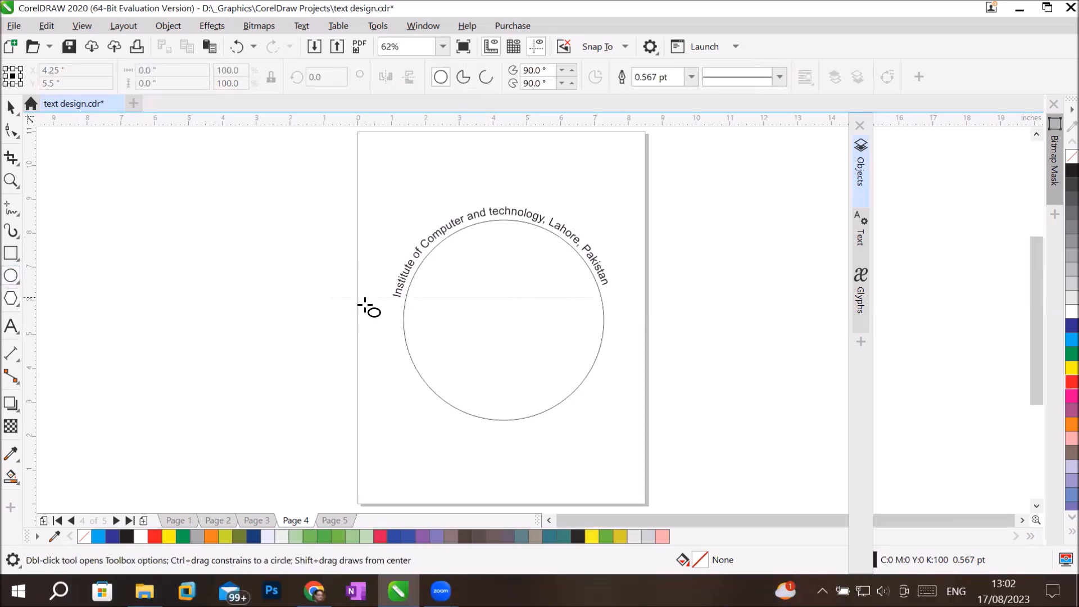
pyautogui.moveTo(507, 316); pyautogui.dragTo(481, 194)
pyautogui.press('Left')
pyautogui.press('Left')
pyautogui.press('Left')
pyautogui.press('Left')
pyautogui.press('Left')
pyautogui.press('Left')
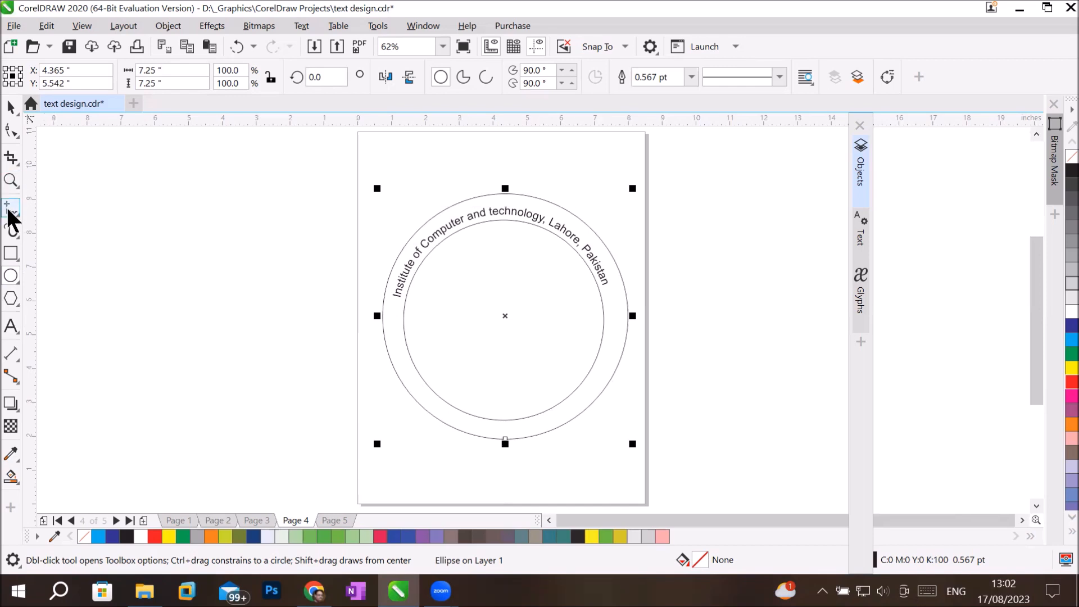
# Select all of the text along the circle and make it bold.
pyautogui.click(13, 326)
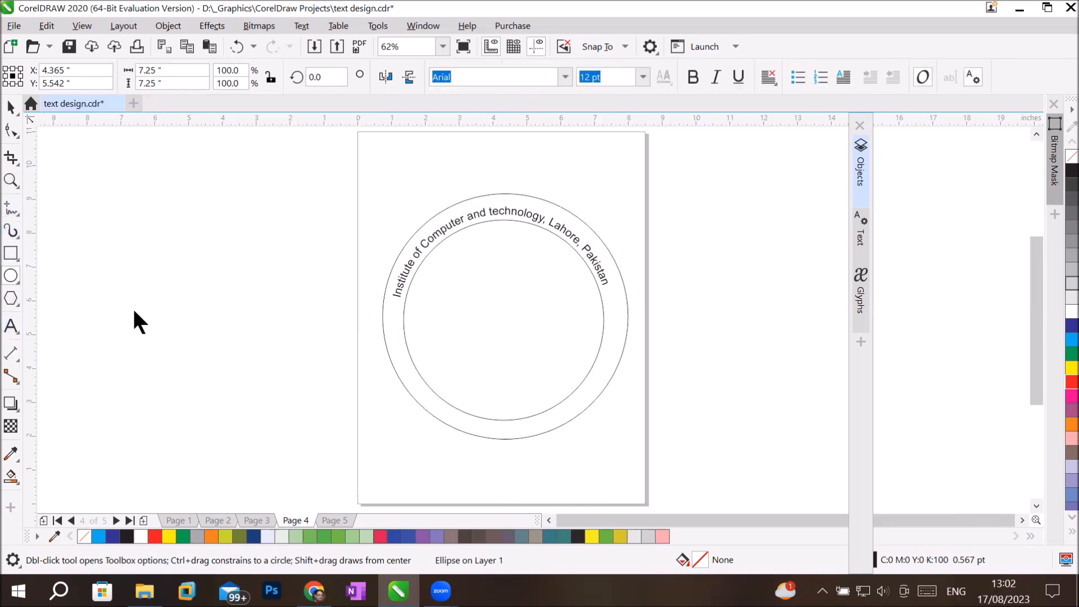
pyautogui.doubleClick(500, 214)
pyautogui.tripleClick(501, 214)
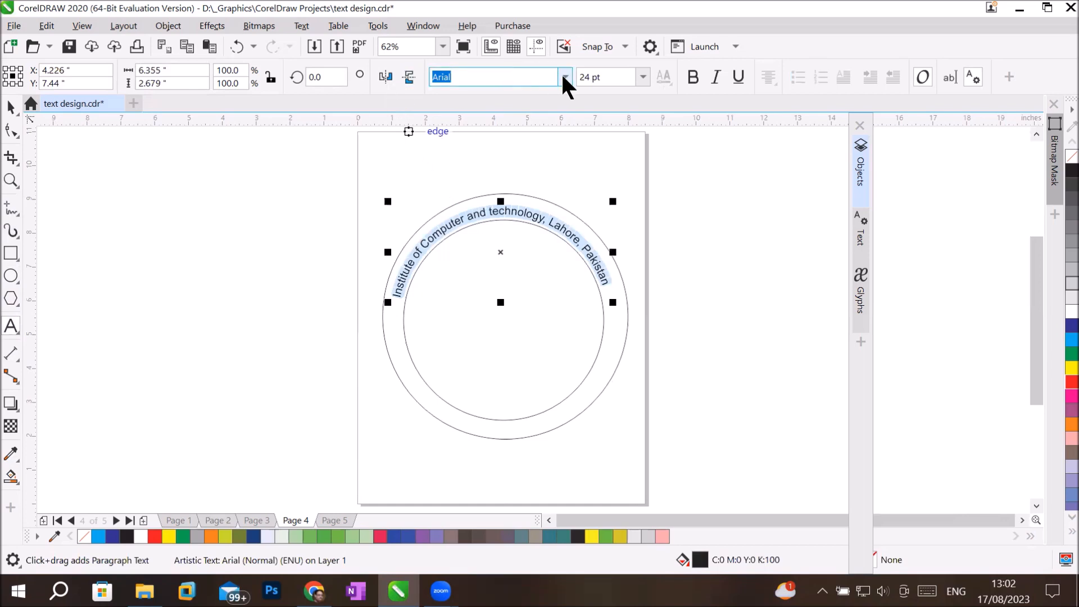
pyautogui.click(693, 77)
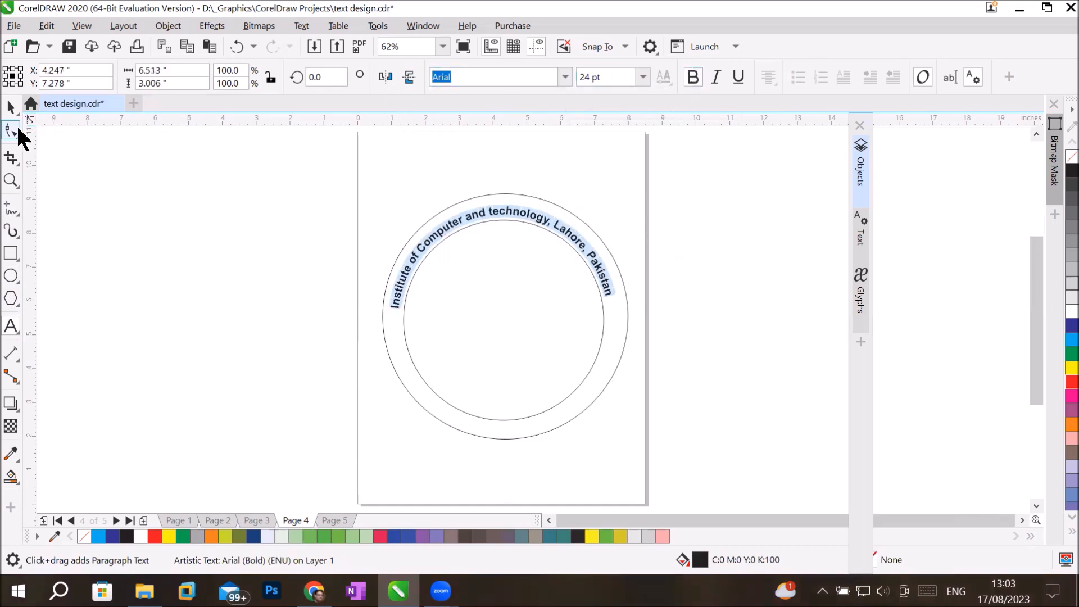
# Set the circle text's font size to 36 pt and deselect the text.
pyautogui.click(627, 73)
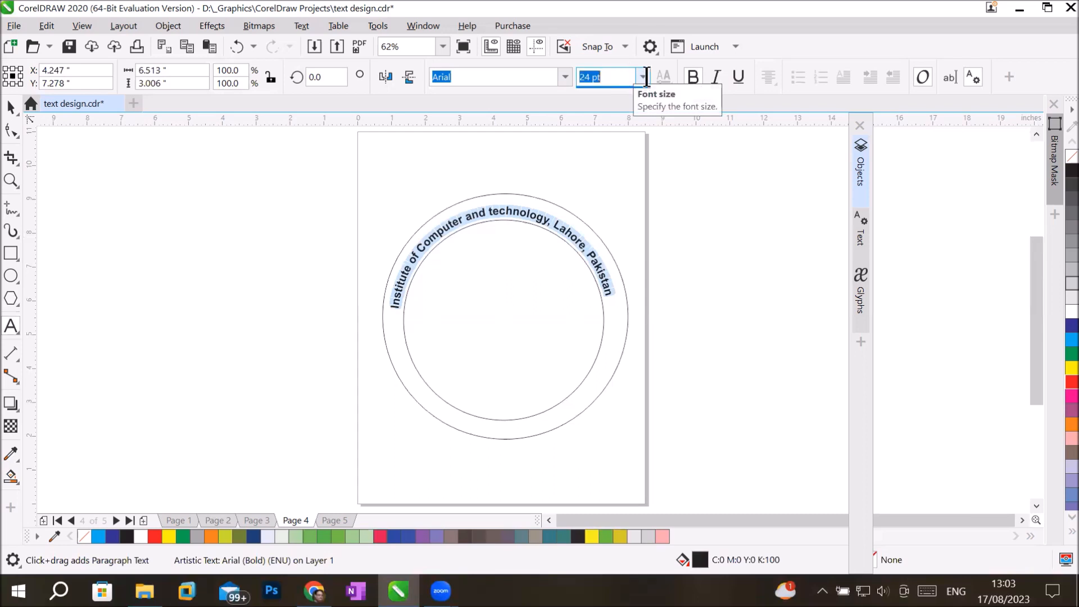
pyautogui.click(643, 75)
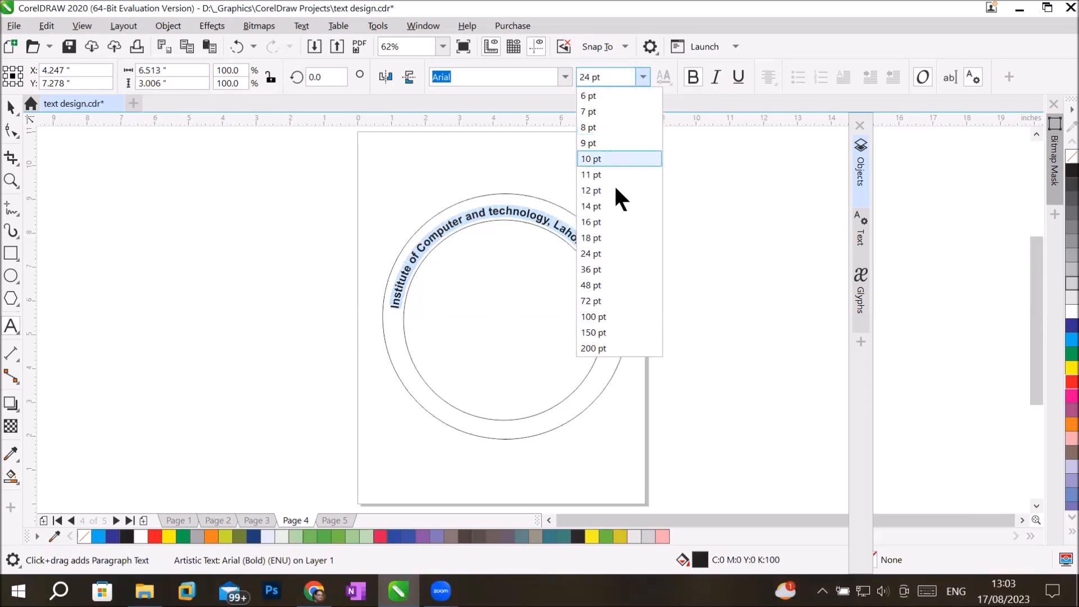
pyautogui.click(603, 264)
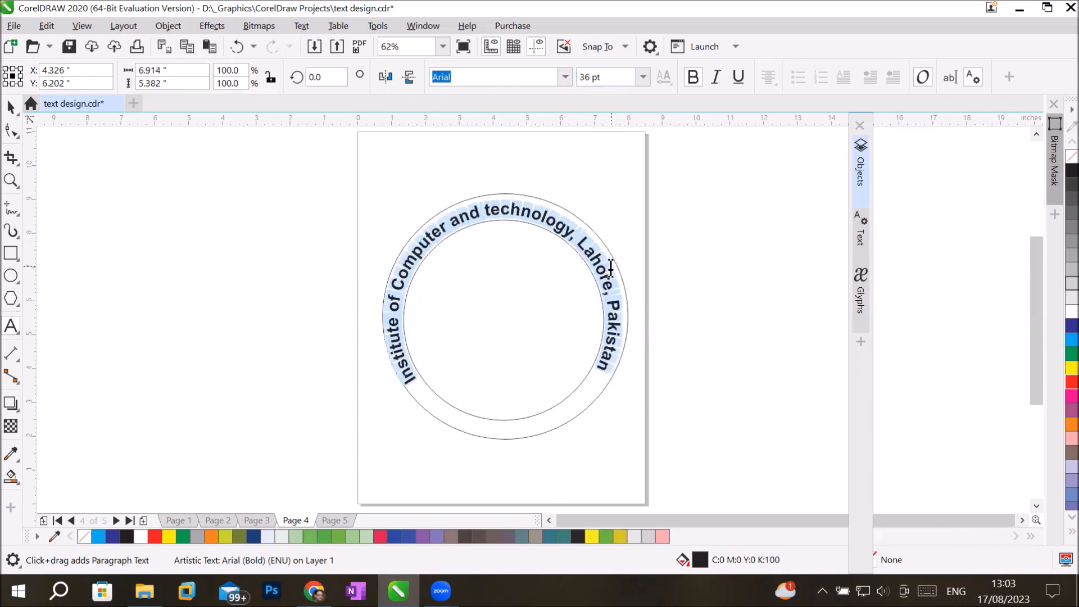
pyautogui.click(10, 107)
pyautogui.click(239, 251)
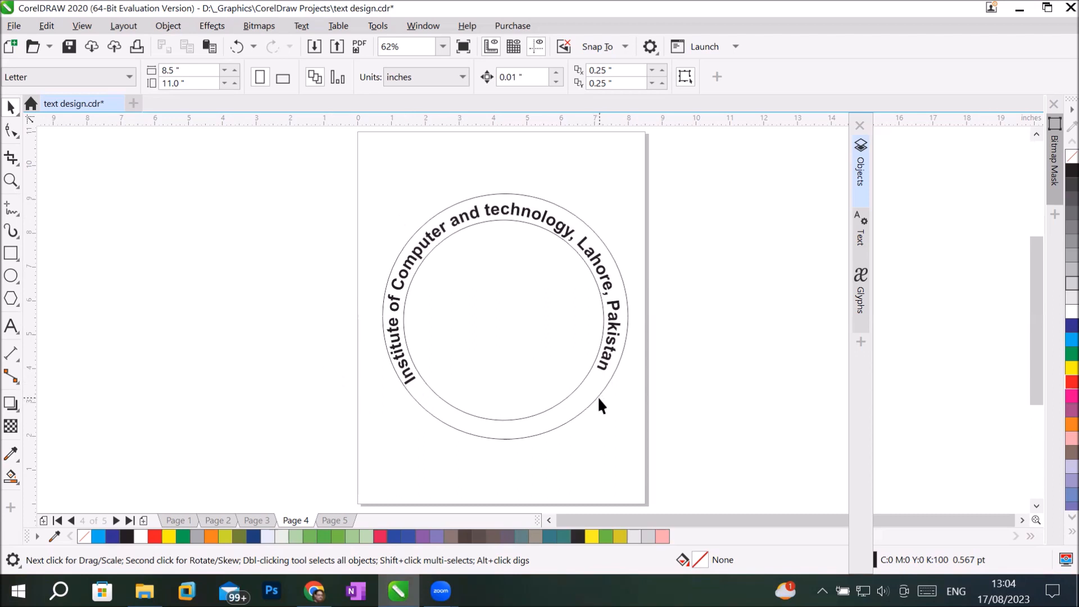
# Draw two straight lines across the ring, one just past each end of the curved text, with the 2-Point Line tool.
pyautogui.click(13, 210)
pyautogui.click(53, 223)
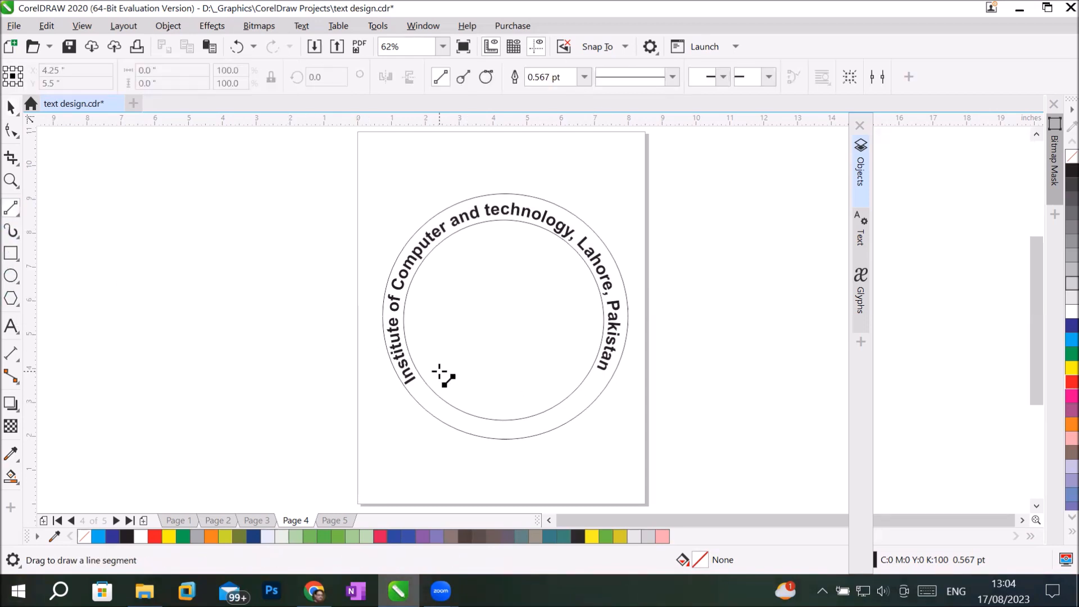
pyautogui.moveTo(437, 378); pyautogui.dragTo(397, 417)
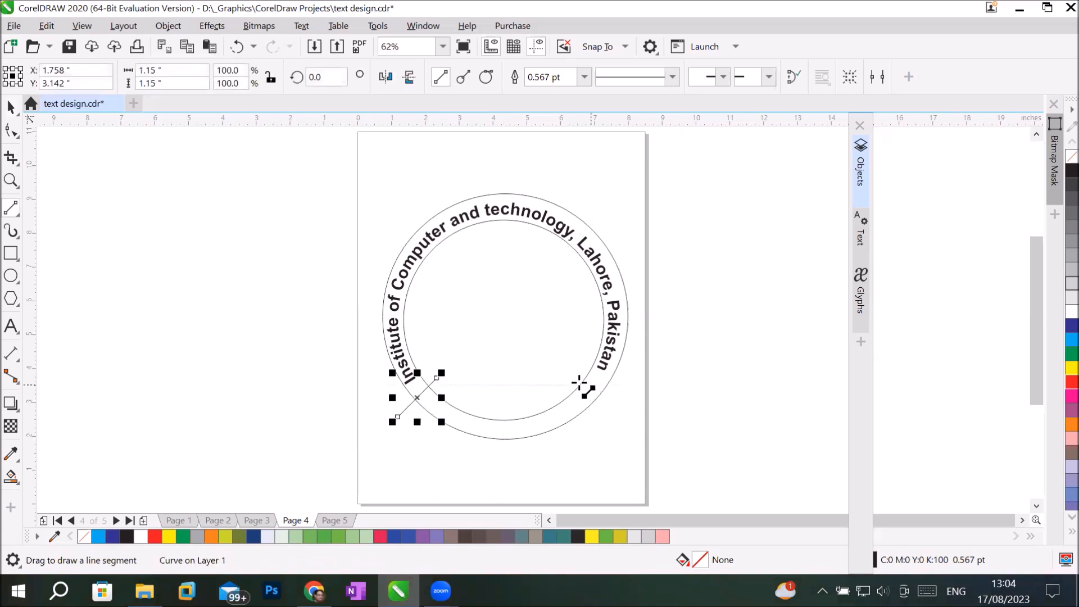
pyautogui.moveTo(582, 373); pyautogui.dragTo(622, 400)
# Fill the part of the ring behind the text with red (C0 M100 Y98 K0) using Smart Fill.
pyautogui.click(13, 477)
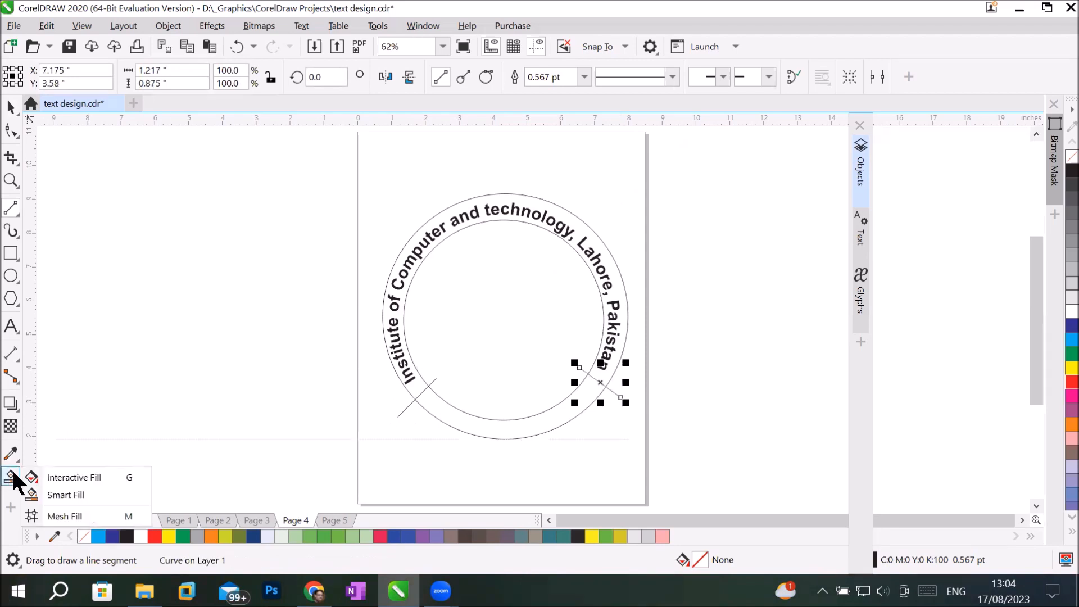
pyautogui.click(66, 493)
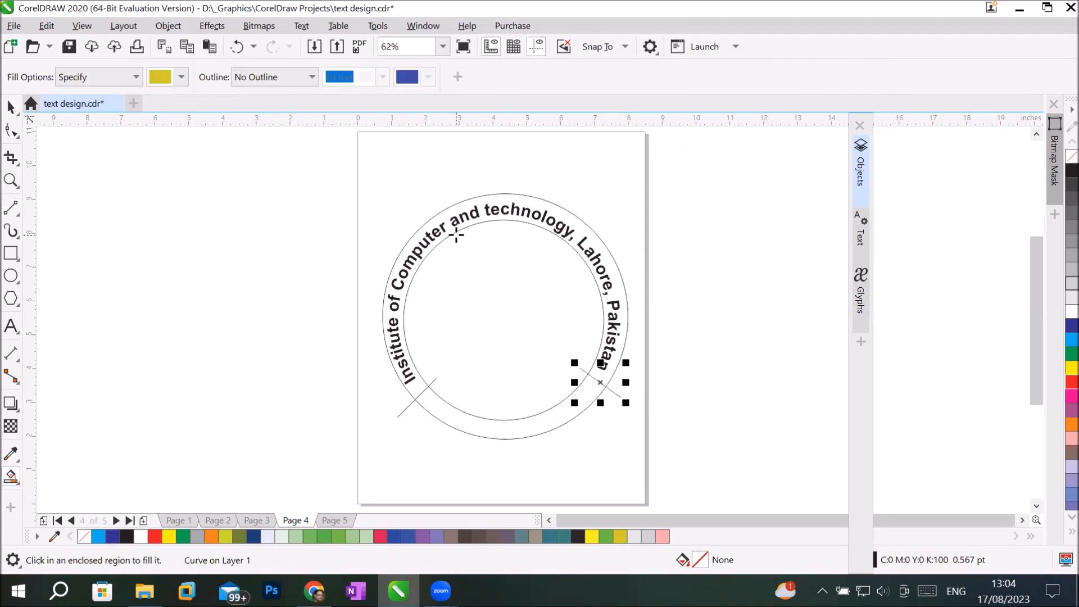
pyautogui.click(182, 77)
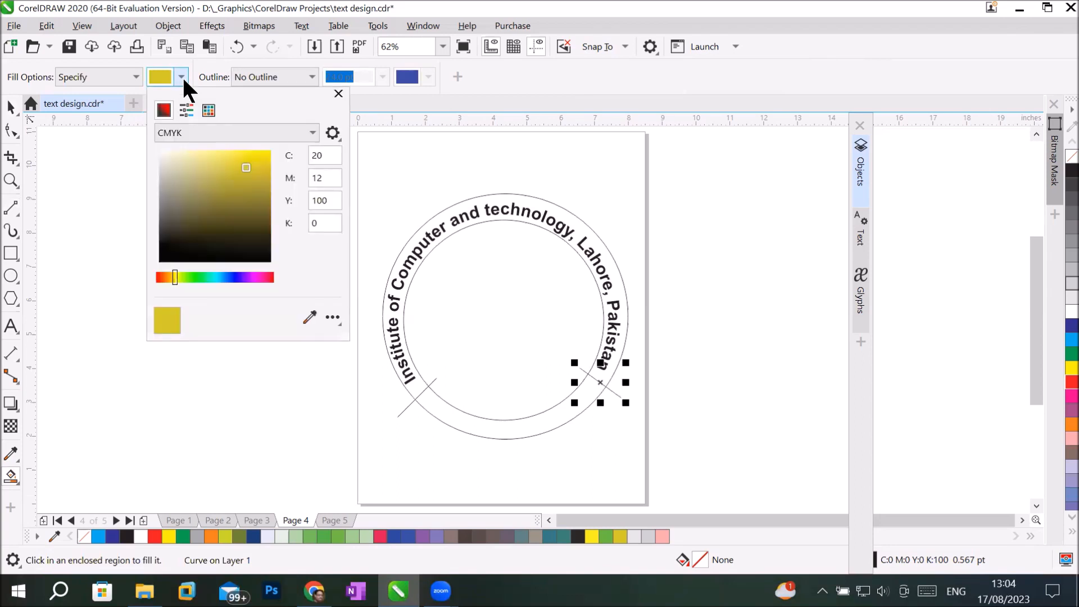
pyautogui.click(263, 276)
pyautogui.click(270, 276)
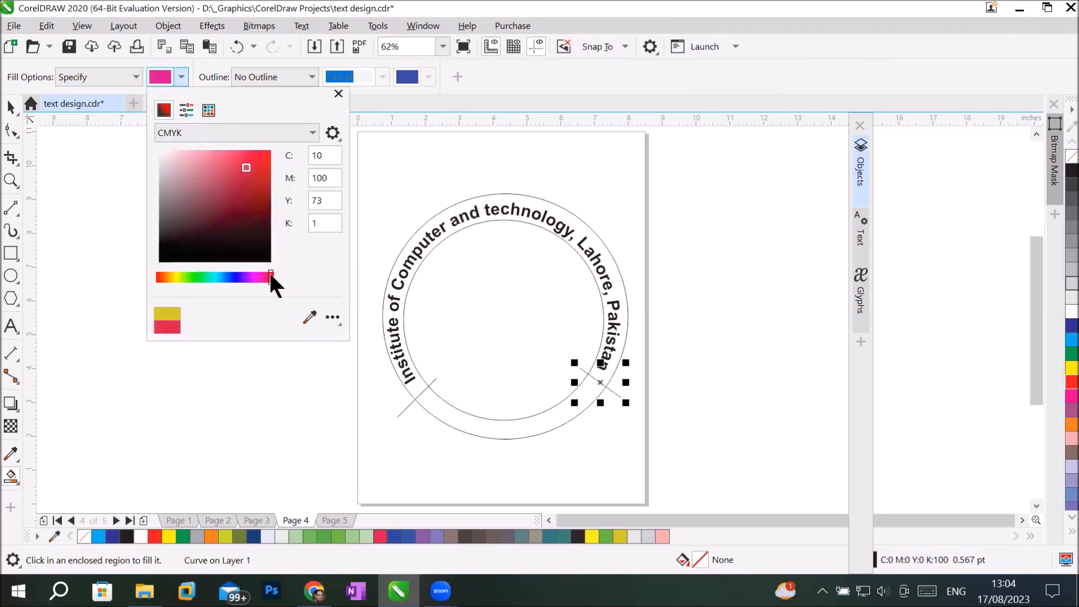
pyautogui.click(266, 158)
pyautogui.click(474, 197)
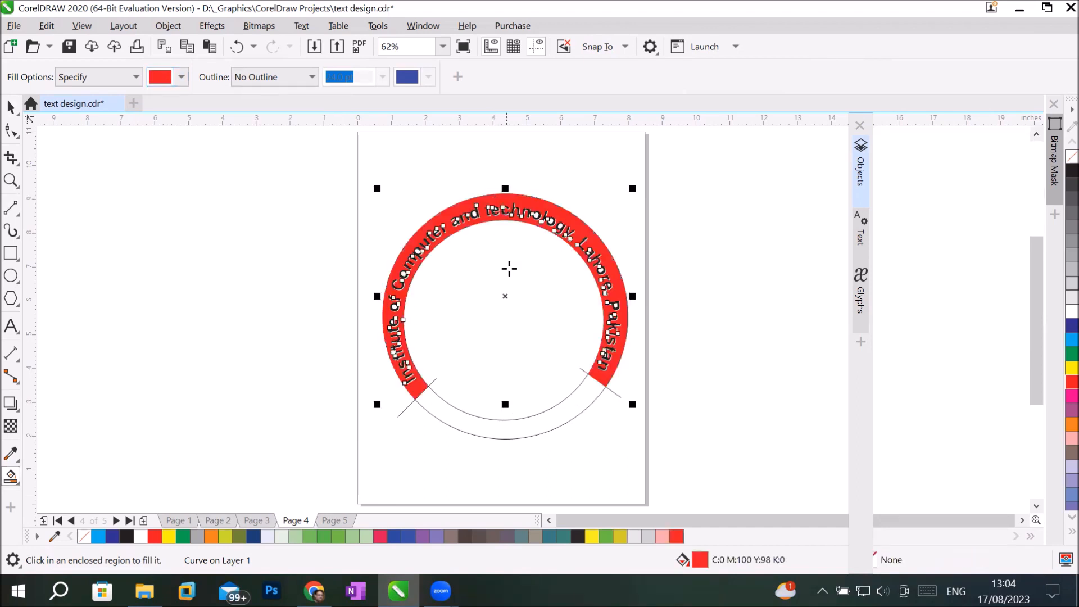
pyautogui.click(10, 108)
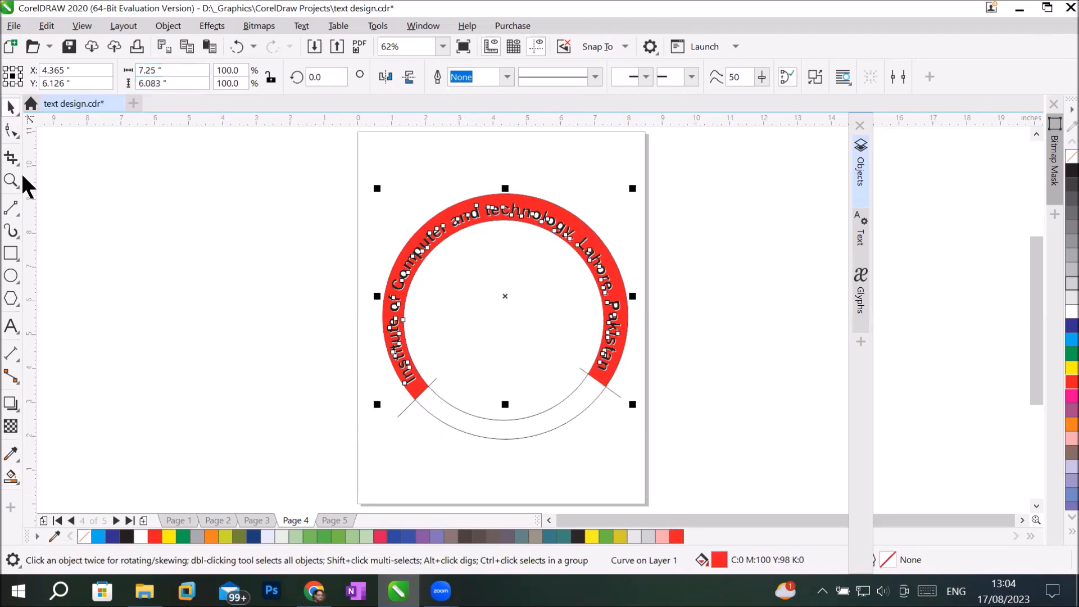
pyautogui.click(12, 328)
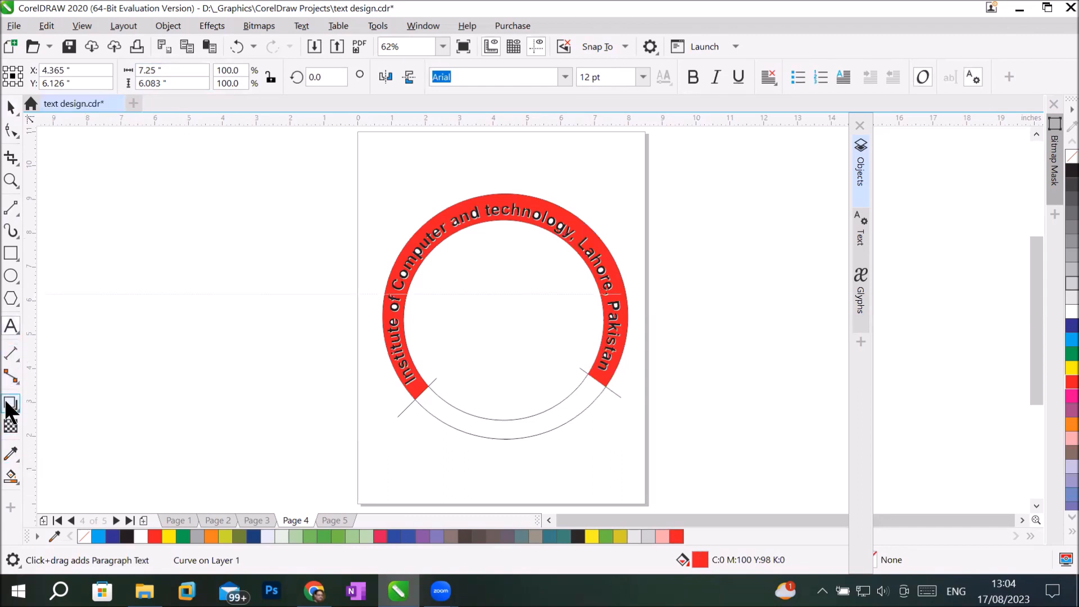
pyautogui.click(13, 457)
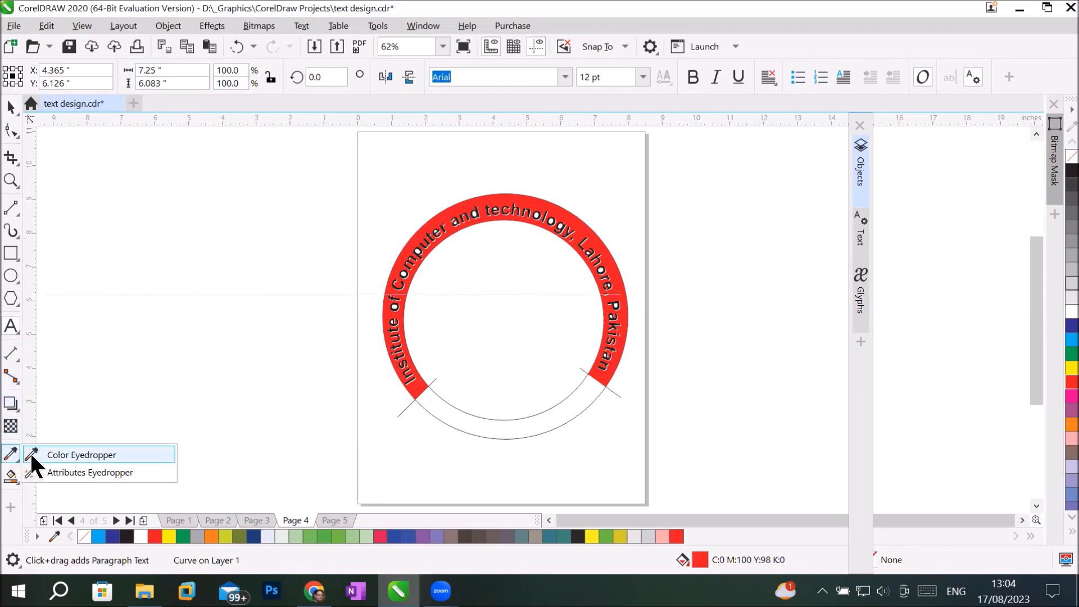
pyautogui.click(12, 419)
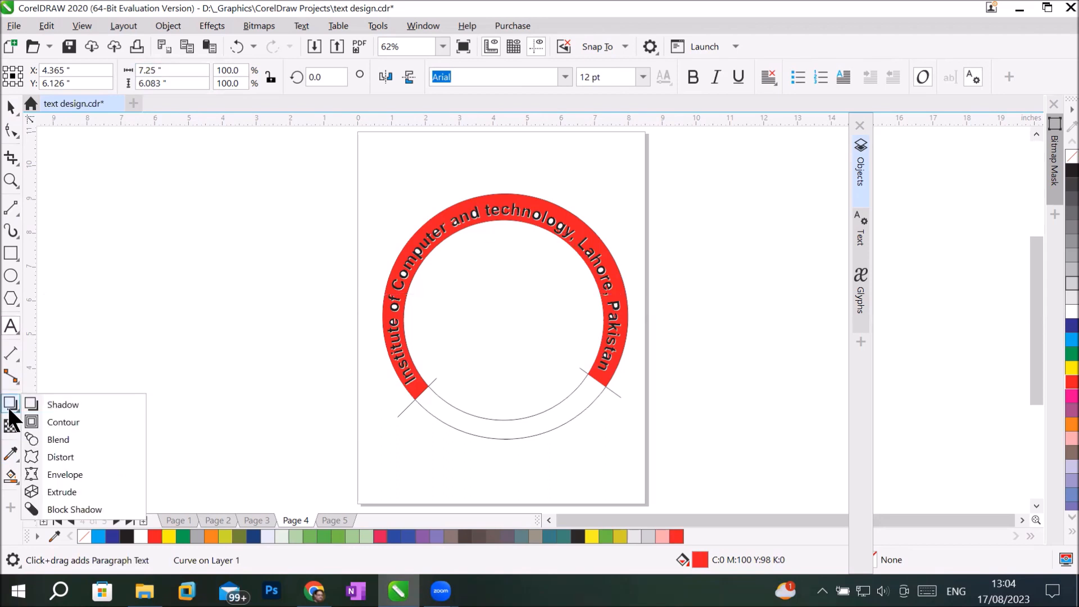
# Fill the empty lower part of the ring with purple (C79 M81 Y0 K0) using Smart Fill.
pyautogui.click(11, 477)
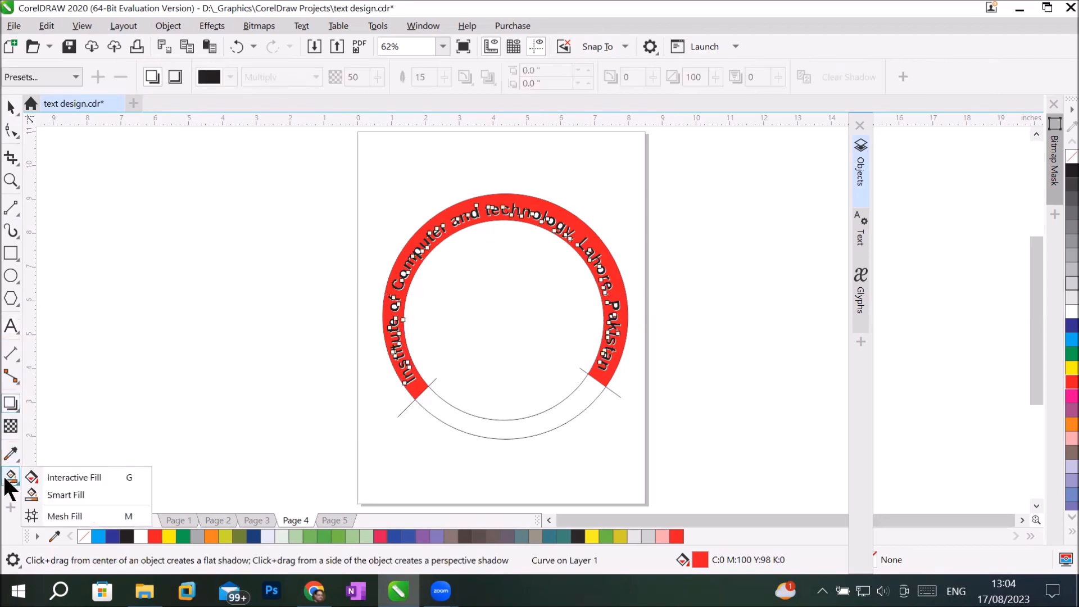
pyautogui.click(65, 494)
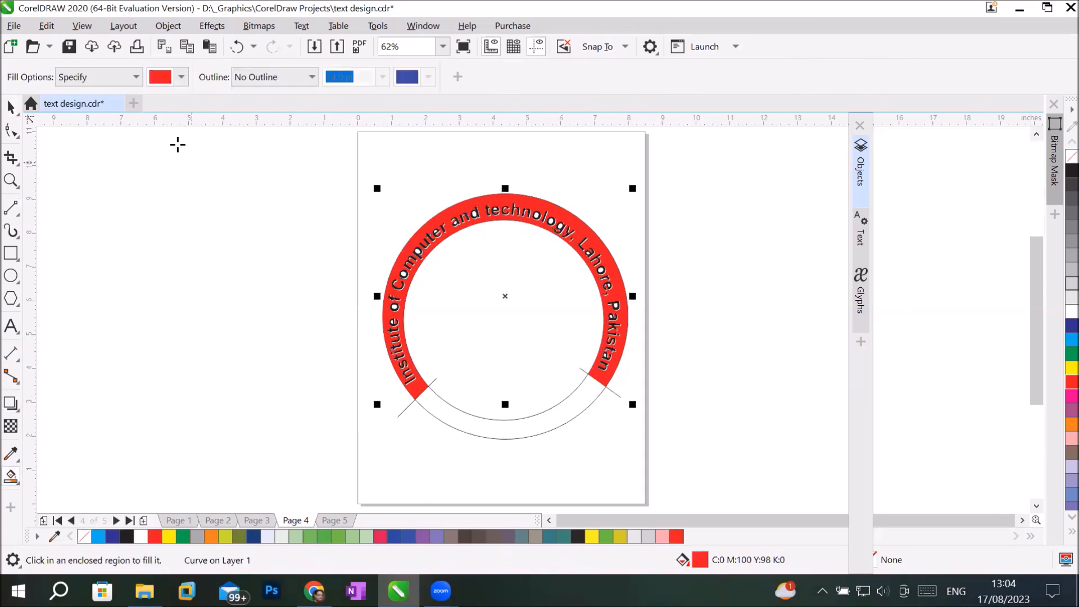
pyautogui.click(181, 77)
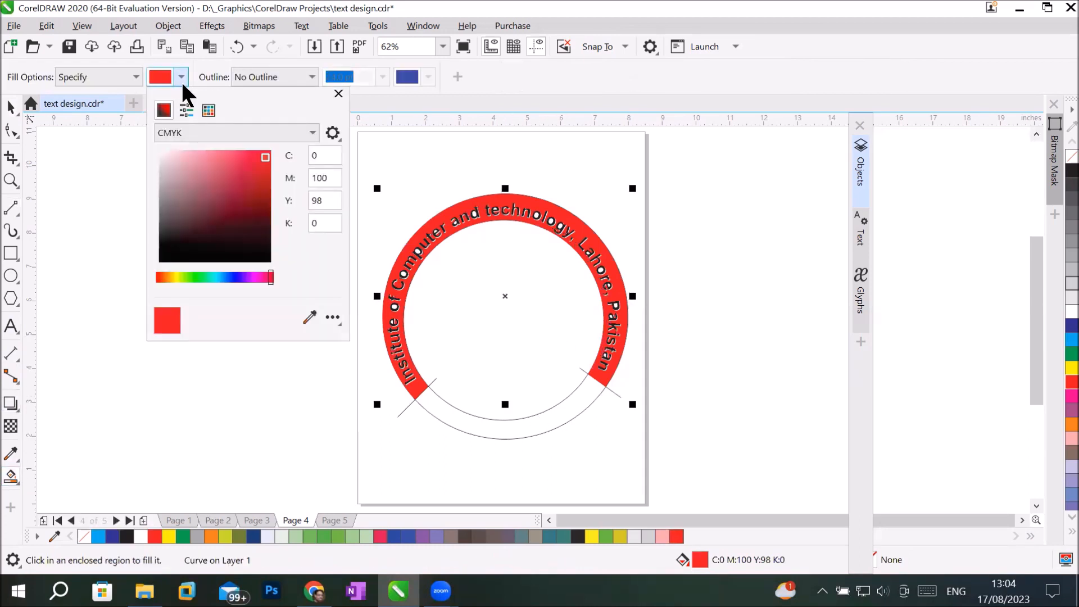
pyautogui.click(242, 277)
pyautogui.click(269, 151)
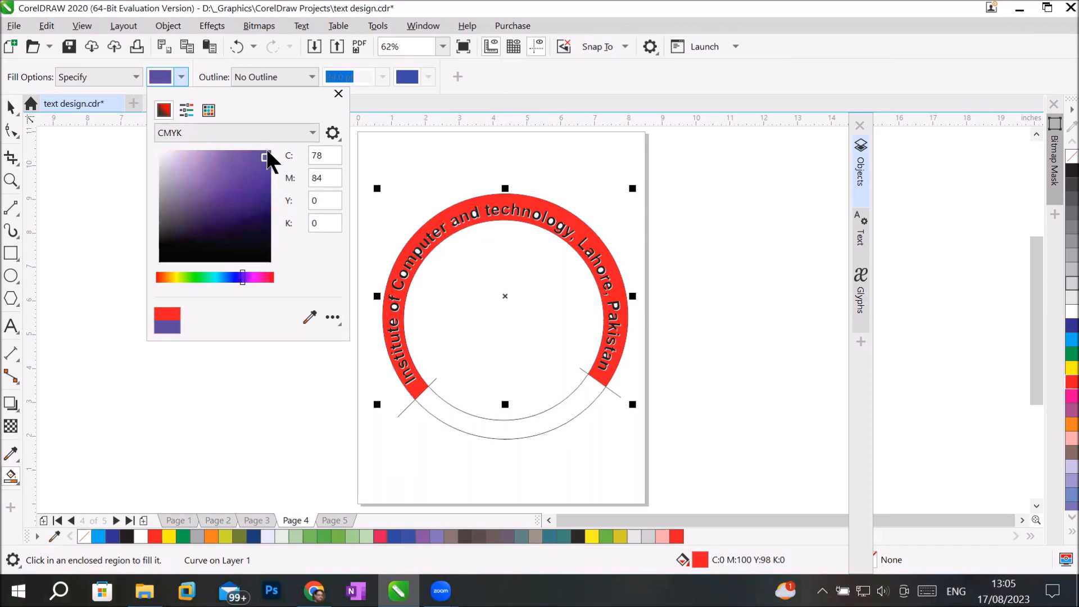
pyautogui.click(517, 426)
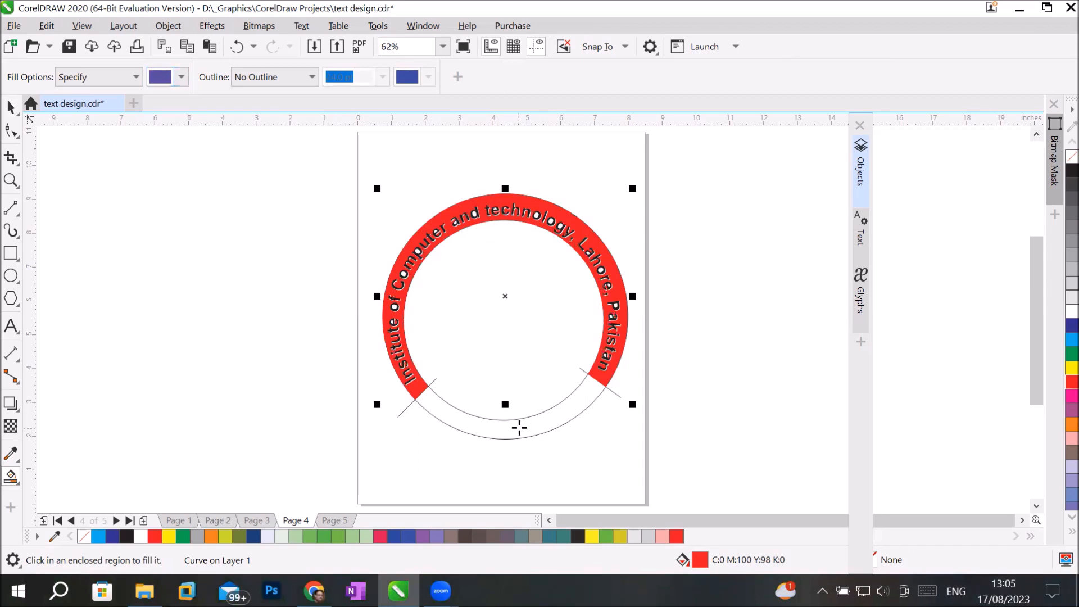
pyautogui.click(517, 427)
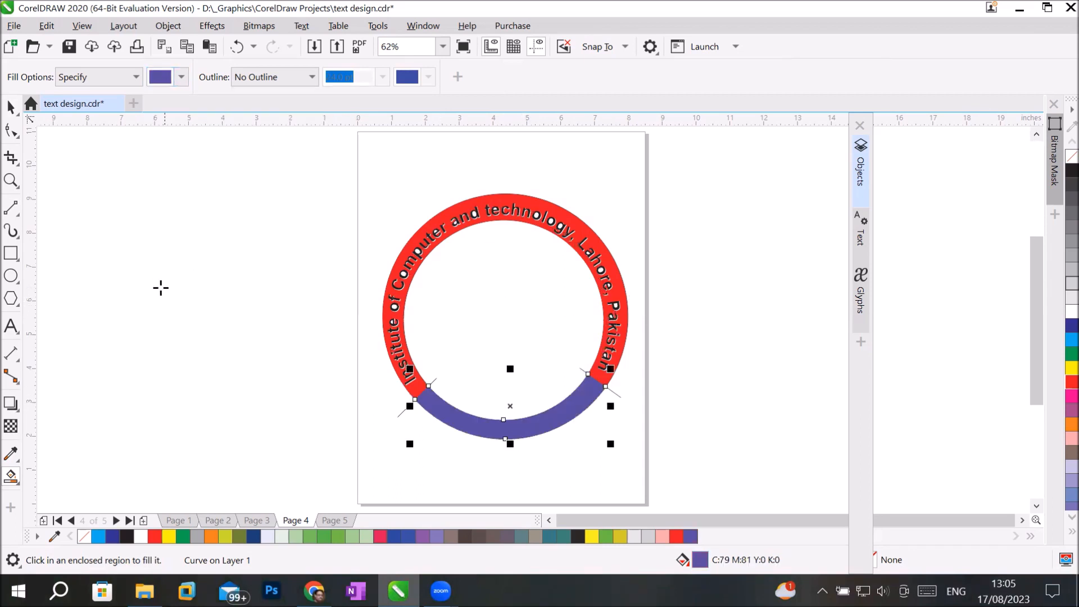
# Recolor all of the curved text on the red band white and deselect it.
pyautogui.click(12, 326)
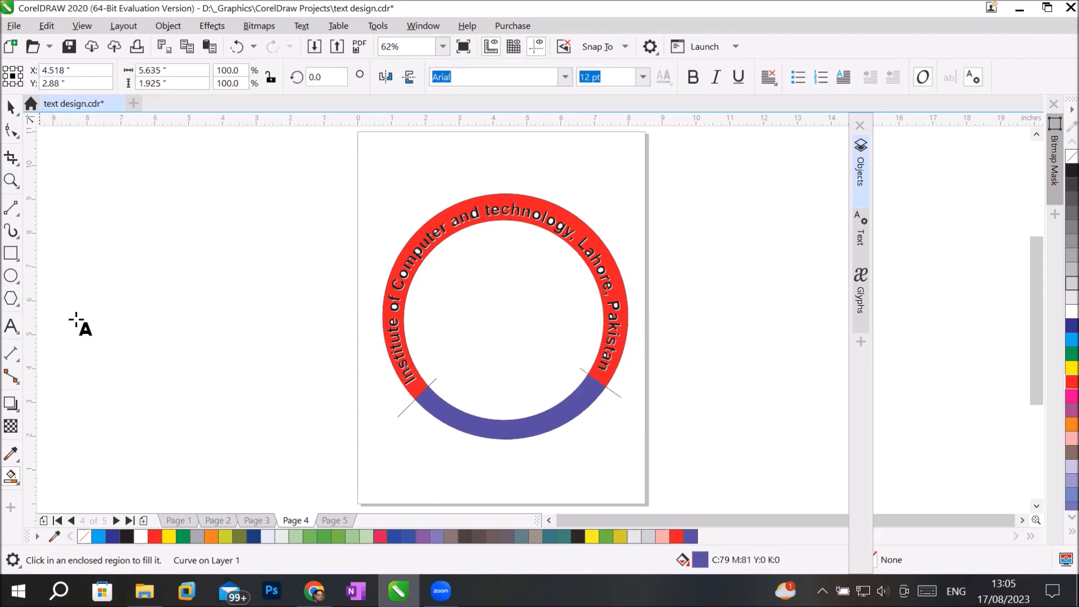
pyautogui.click(487, 220)
pyautogui.hotkey('ctrl', 'a')
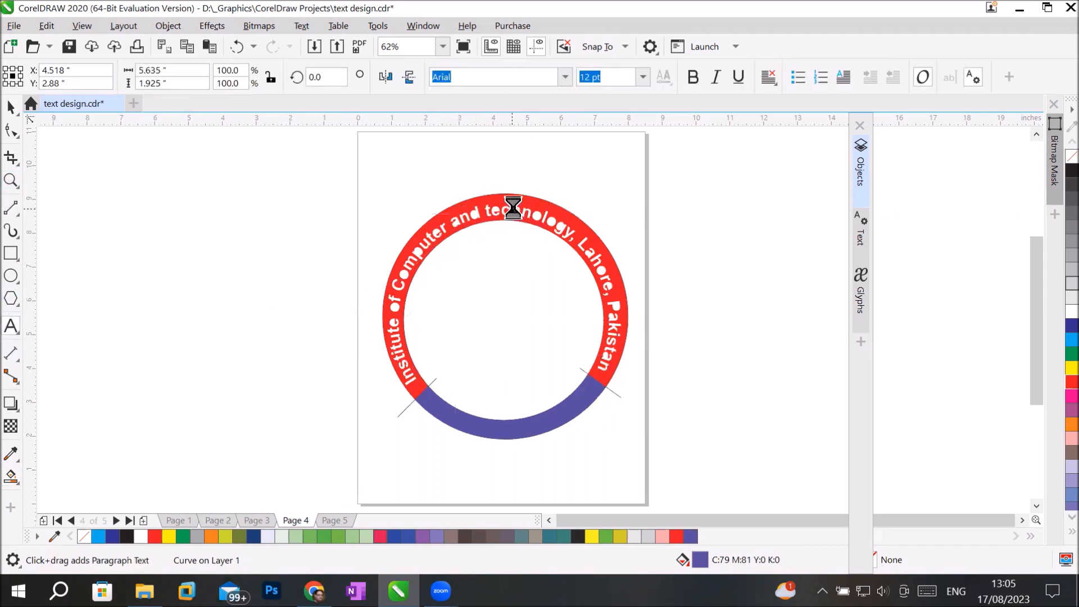
pyautogui.click(1059, 314)
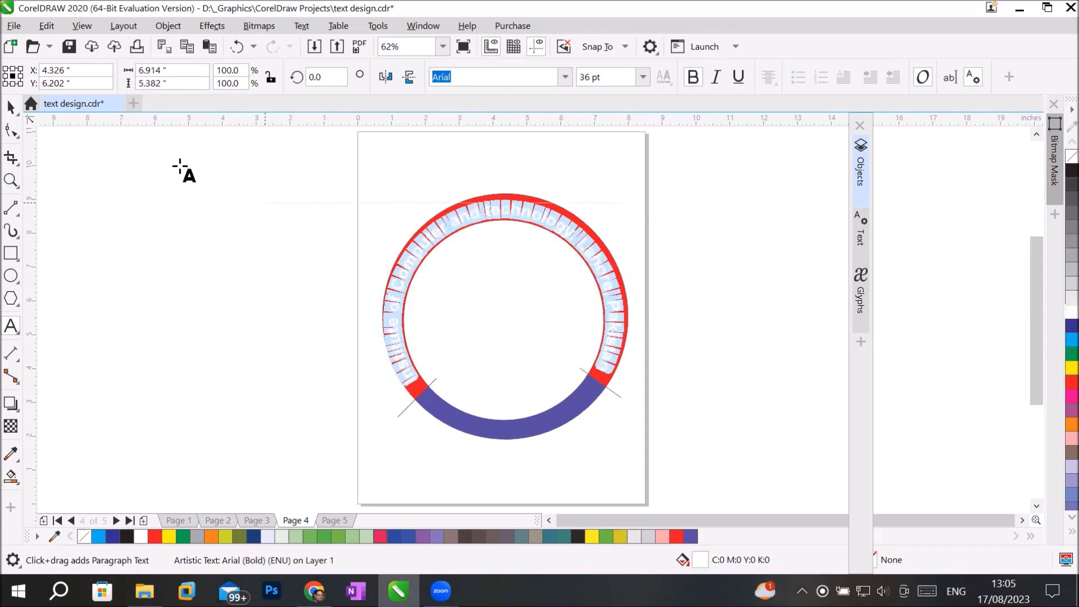
pyautogui.click(12, 107)
pyautogui.click(268, 219)
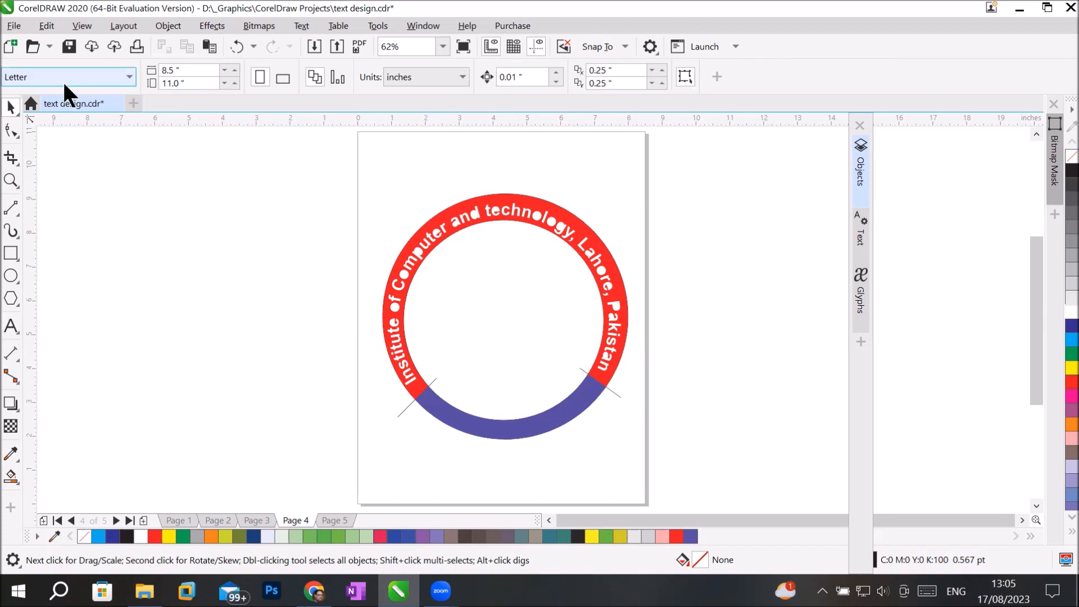
# Delete the two straight divider lines crossing the ring where the red and purple parts meet.
pyautogui.scroll(4, 476, 461)
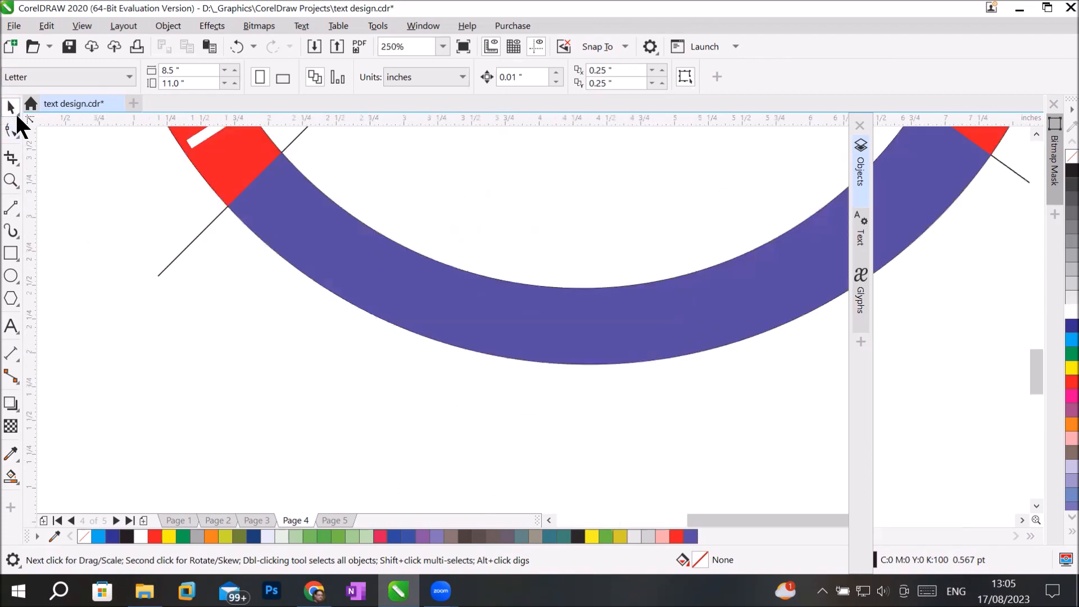
pyautogui.click(187, 246)
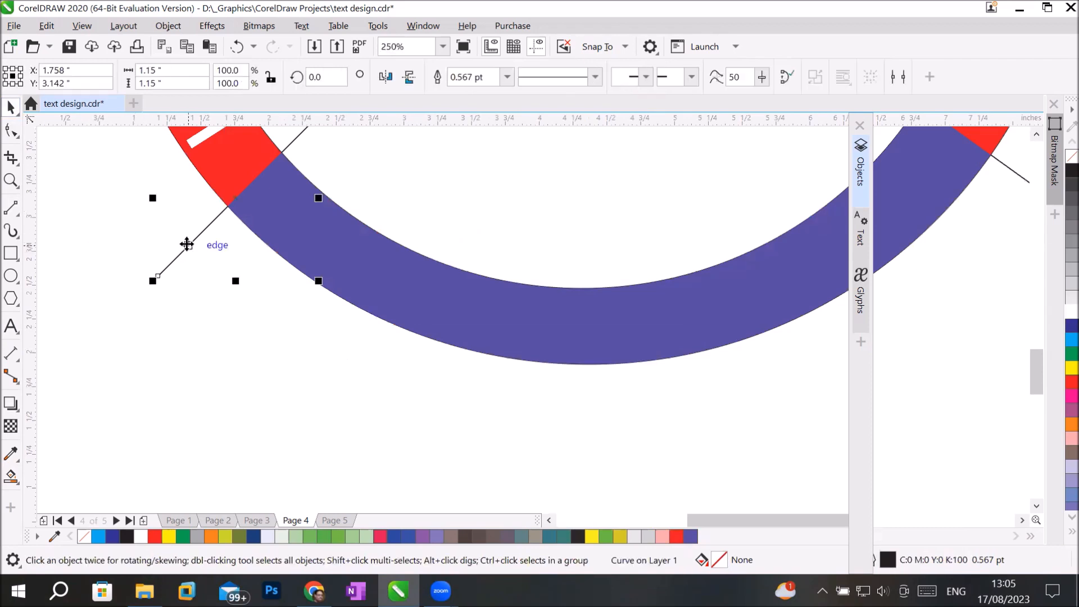
pyautogui.press('Escape')
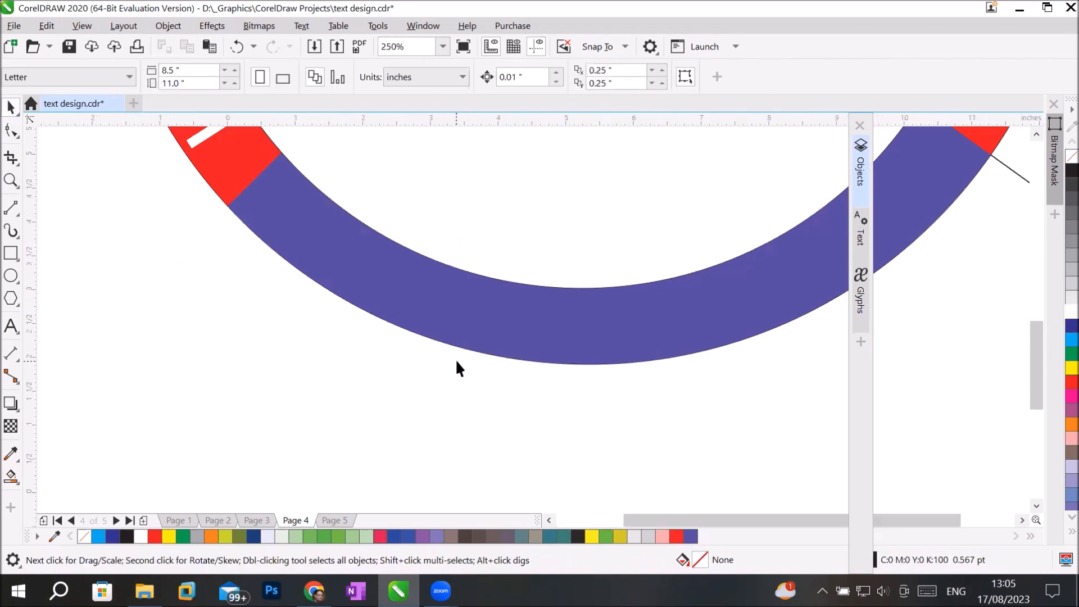
pyautogui.scroll(-4, 455, 359)
pyautogui.scroll(4, 618, 319)
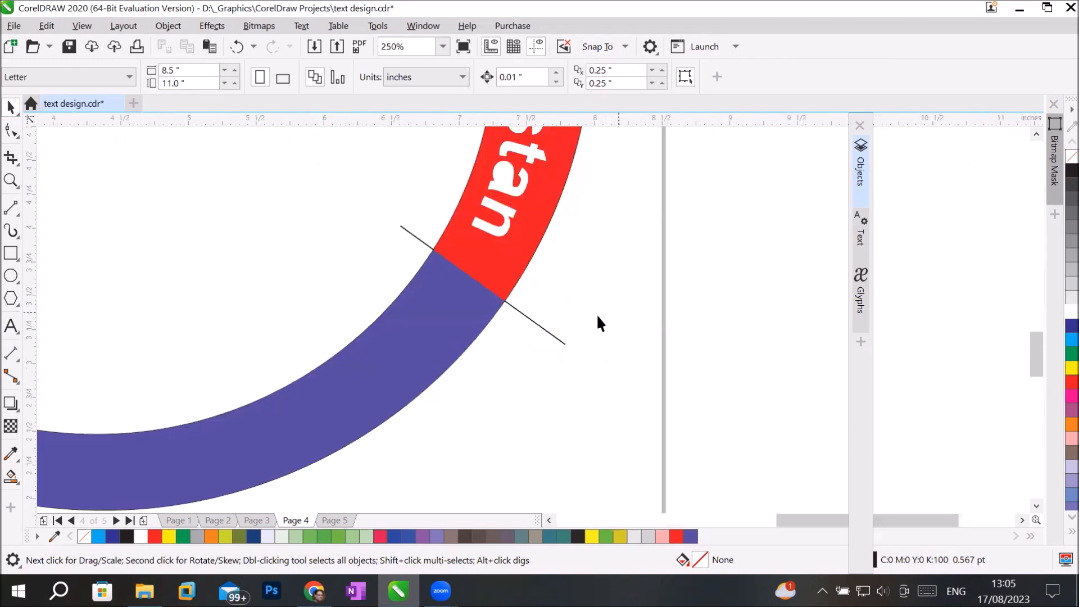
pyautogui.click(548, 332)
pyautogui.press('Delete')
pyautogui.scroll(-4, 426, 351)
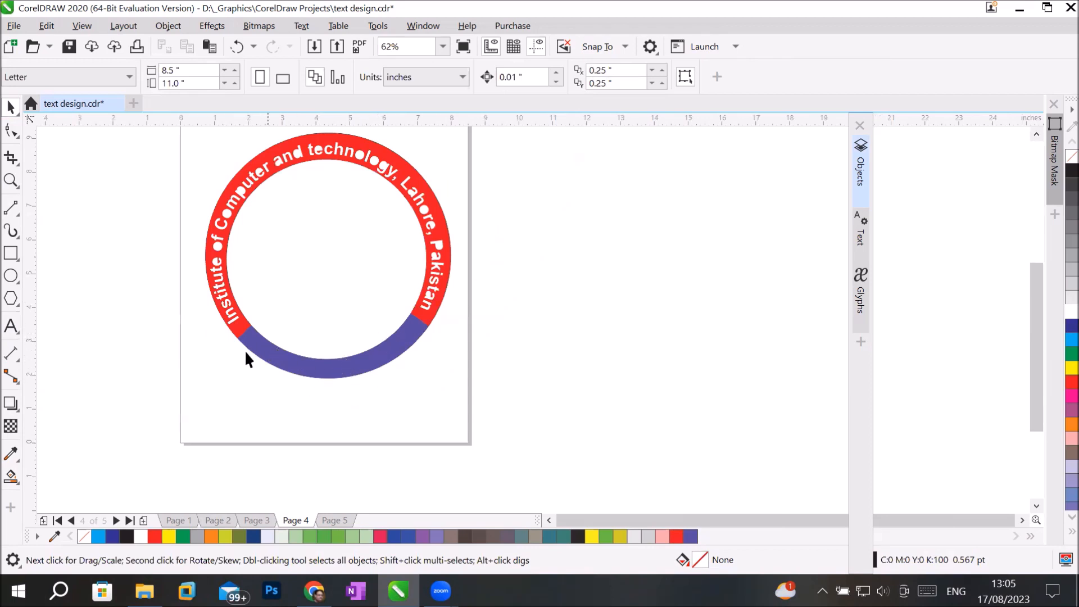
pyautogui.scroll(2, 370, 389)
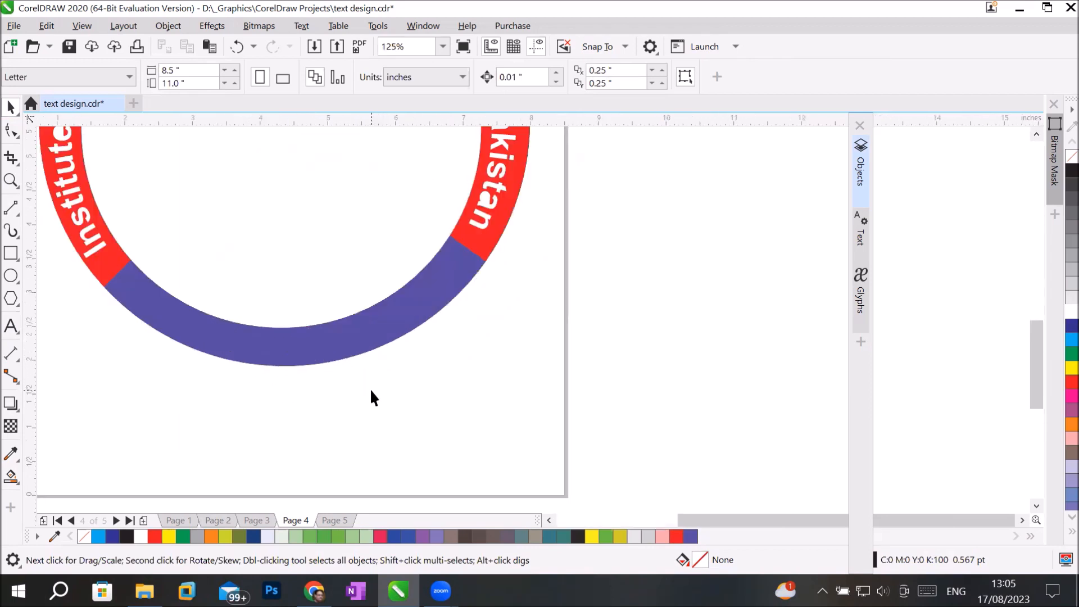
pyautogui.scroll(-2, 356, 335)
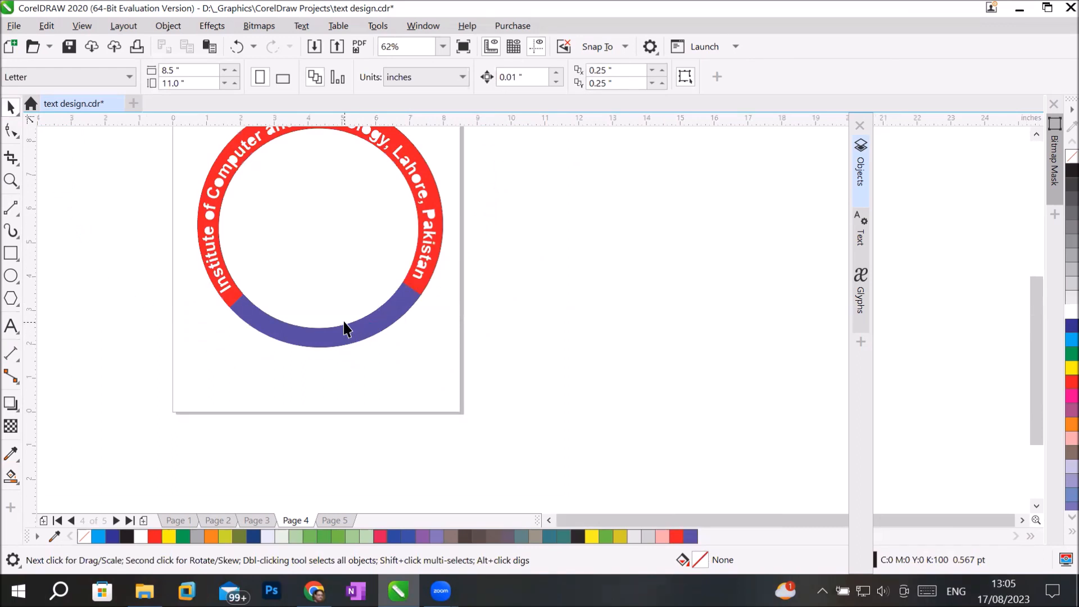
pyautogui.click(344, 322)
pyautogui.moveTo(345, 322); pyautogui.dragTo(587, 346)
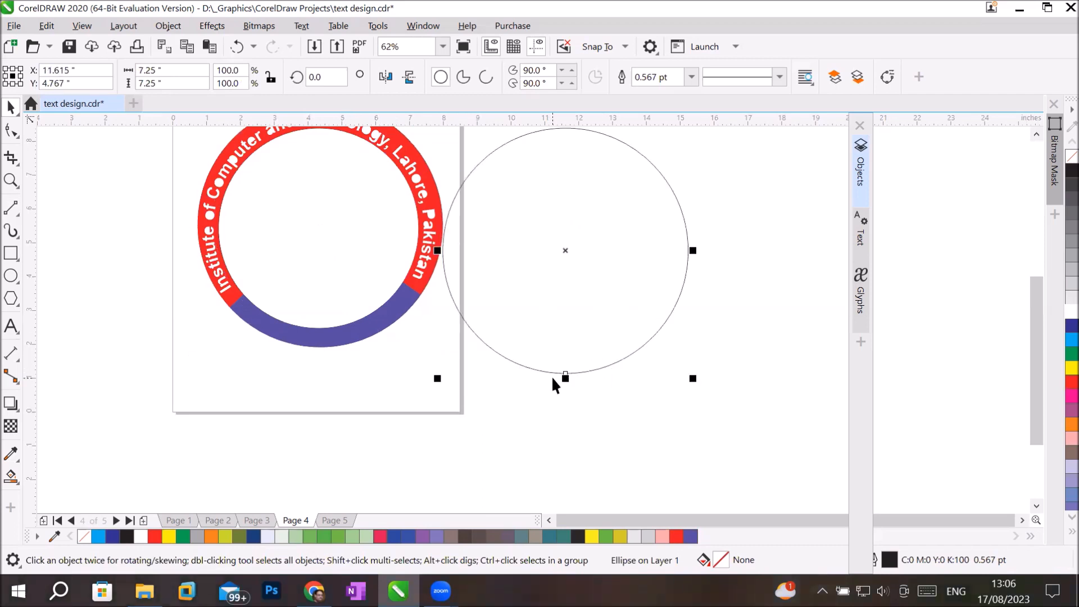
pyautogui.hotkey('ctrl', 'z')
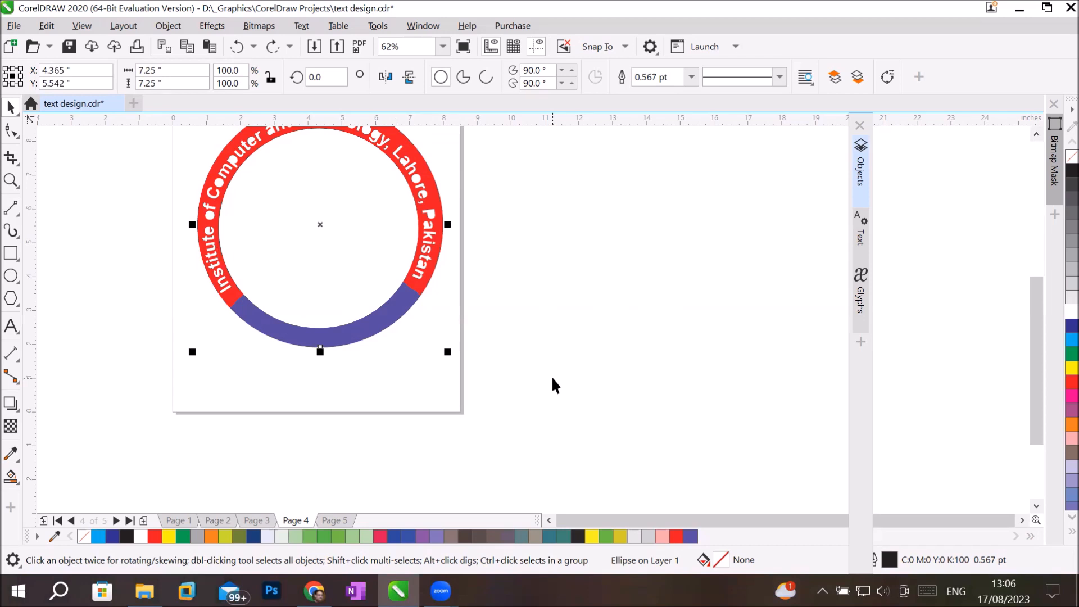
# Move the red text band and one purple arc off the page to its right, reassembling the ring there.
pyautogui.click(349, 331)
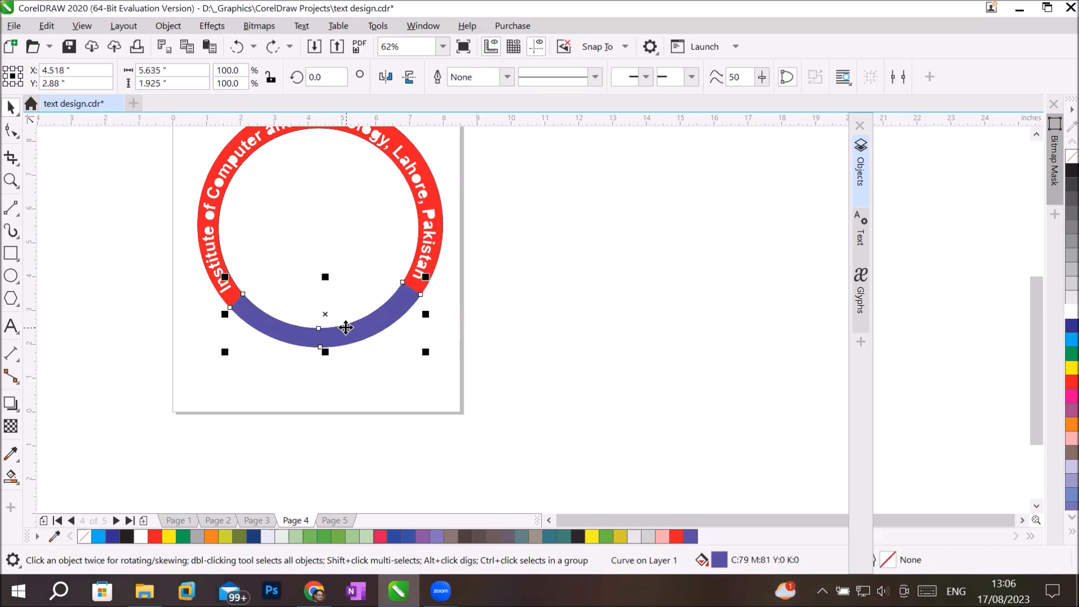
pyautogui.click(217, 167)
pyautogui.moveTo(217, 167); pyautogui.dragTo(534, 219)
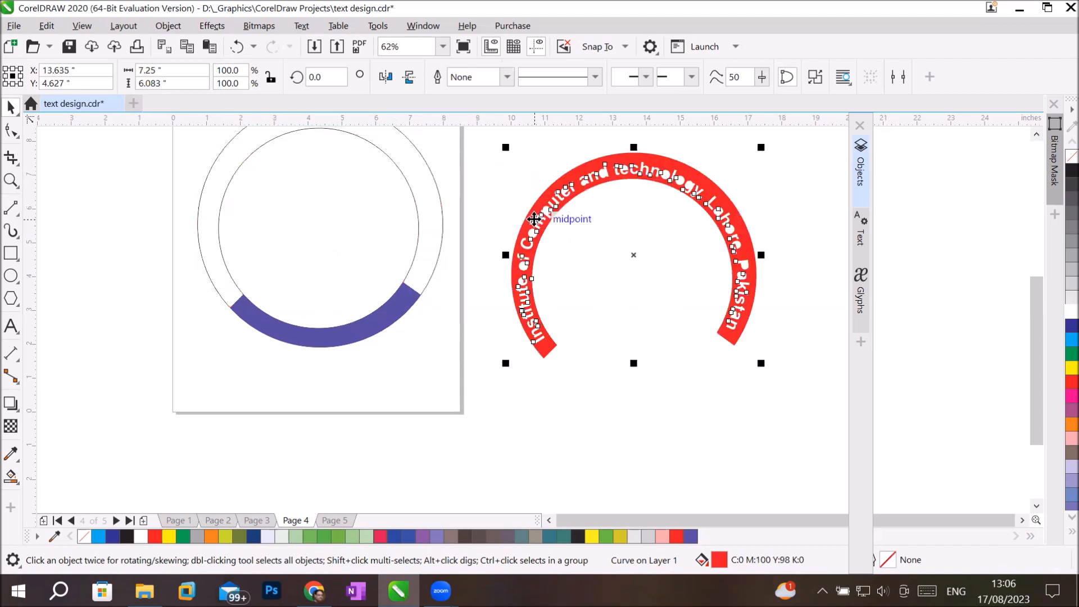
pyautogui.moveTo(379, 329); pyautogui.dragTo(693, 379)
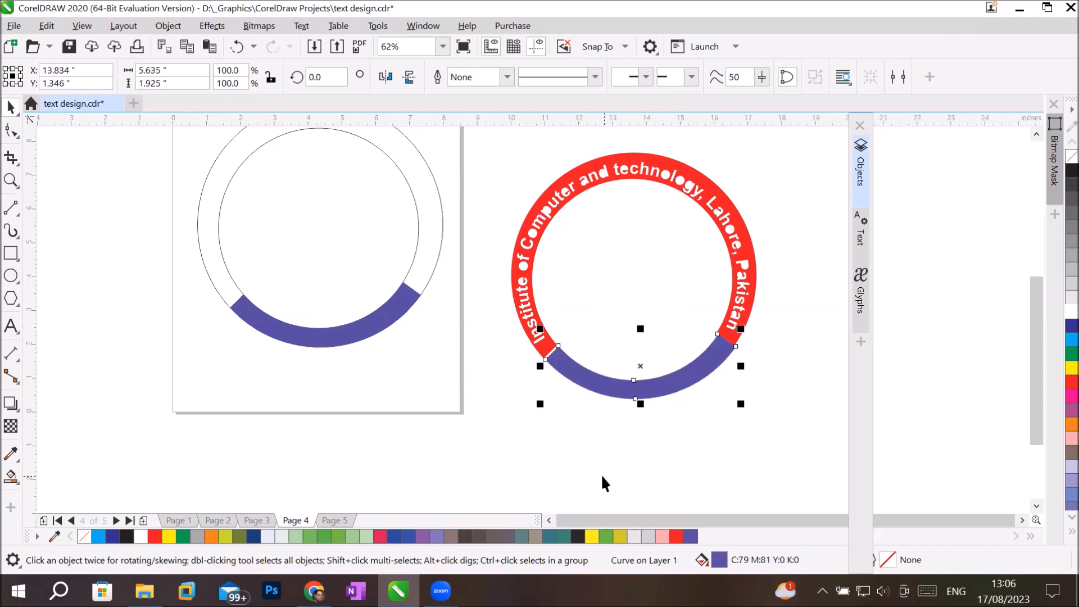
# Shift the moved purple arc slightly up and left on Page 4 so its ends meet the red band.
pyautogui.press('pageup')
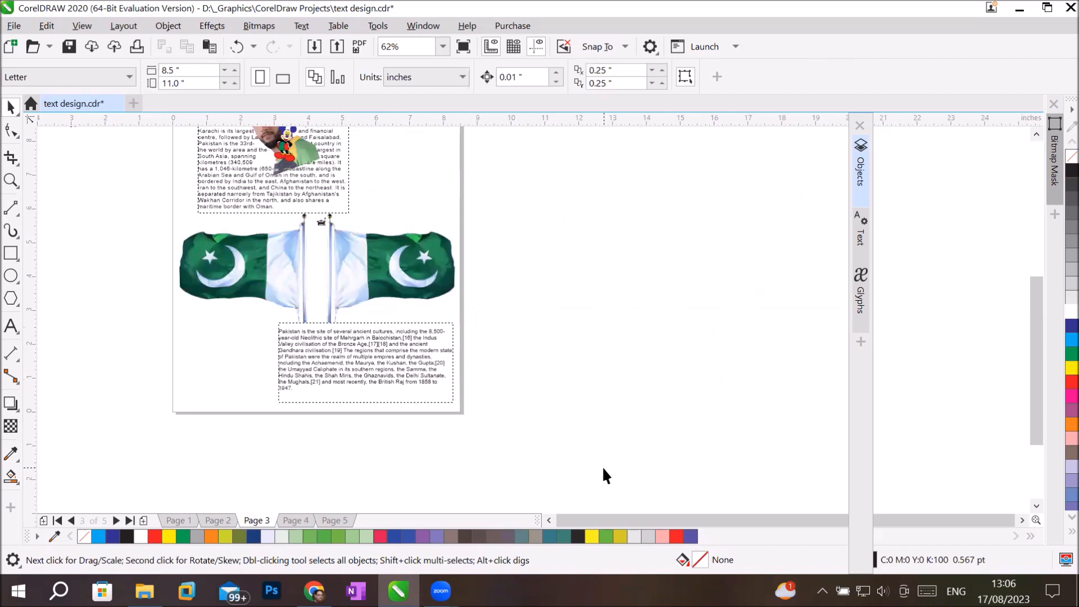
pyautogui.click(300, 518)
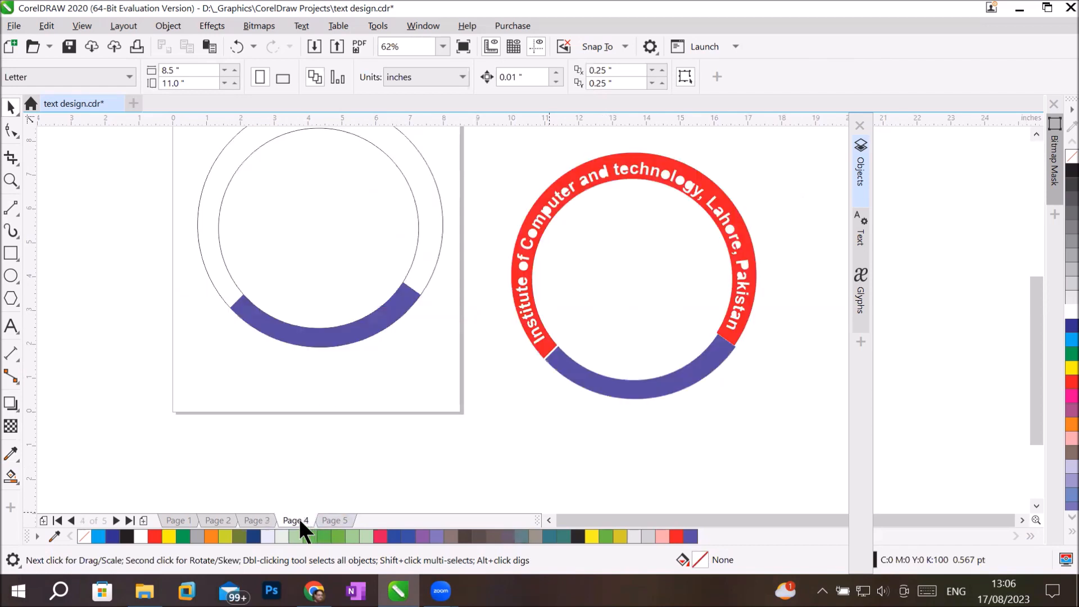
pyautogui.click(650, 378)
pyautogui.moveTo(650, 379); pyautogui.dragTo(651, 377)
pyautogui.press('Left')
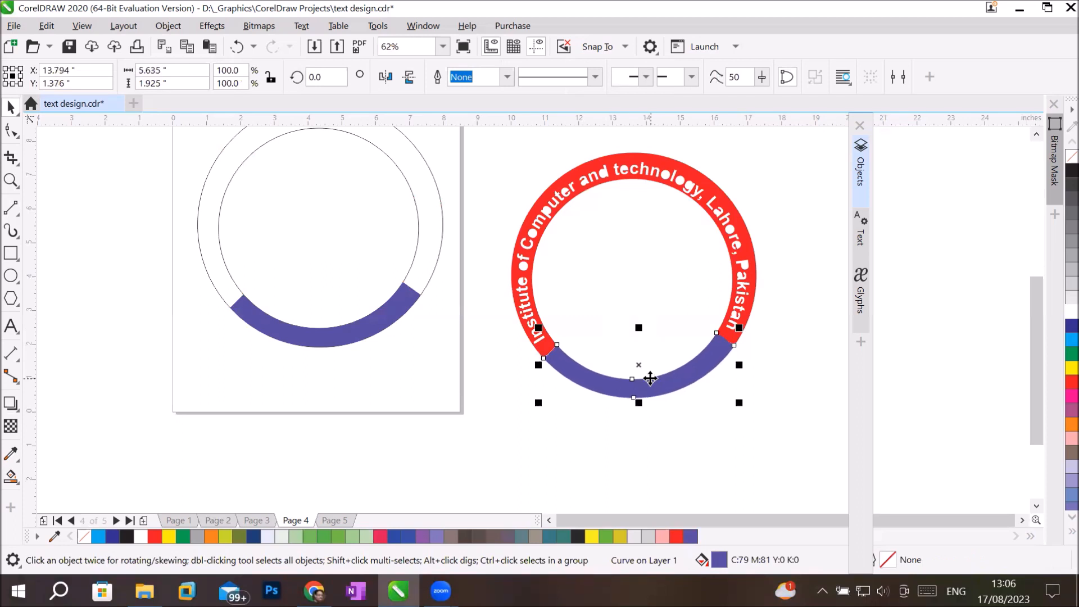
# Move the inner circle down and left, away from the outer circle, and add the text "Since 1971" along its bottom edge.
pyautogui.click(221, 196)
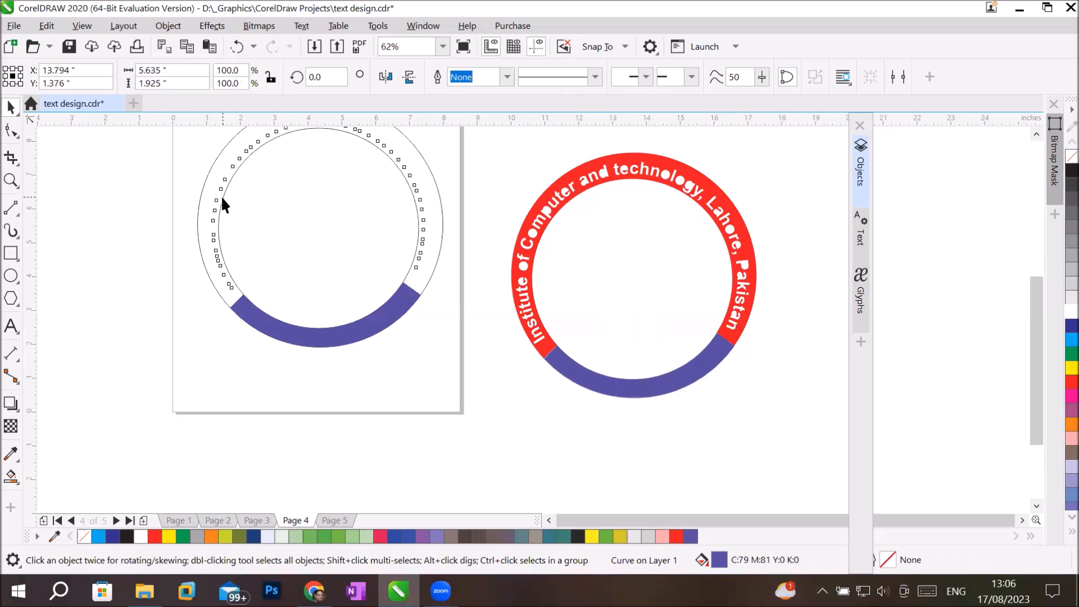
pyautogui.moveTo(222, 195); pyautogui.dragTo(131, 331)
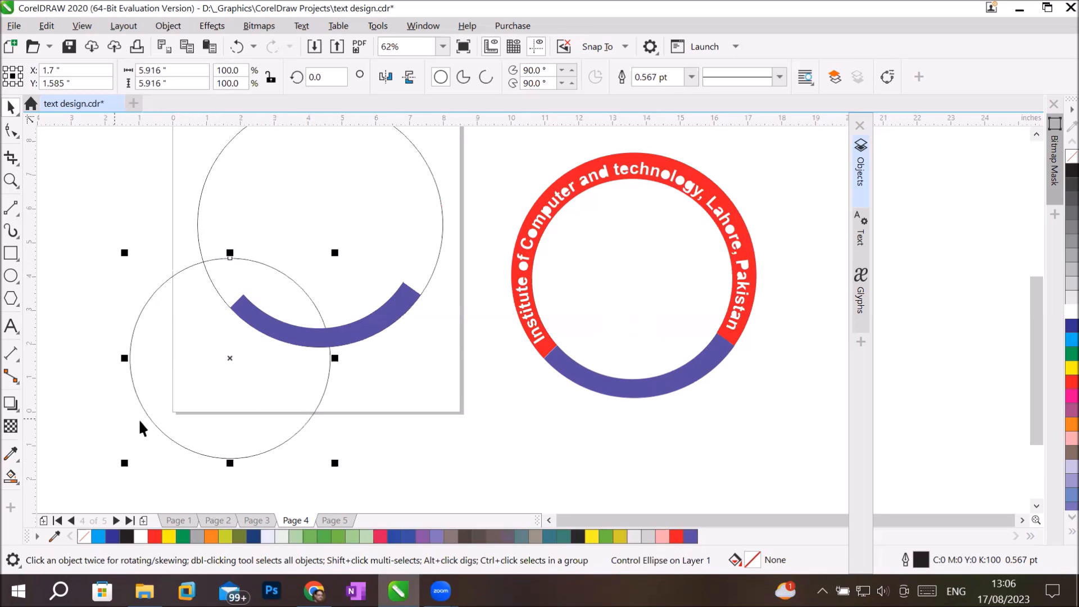
pyautogui.click(12, 325)
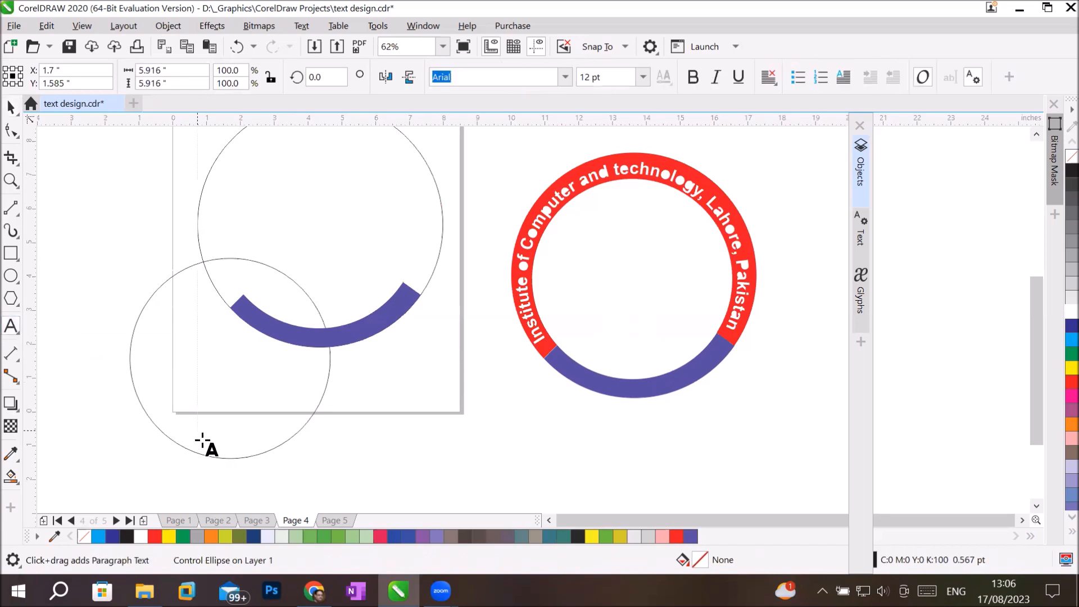
pyautogui.click(235, 458)
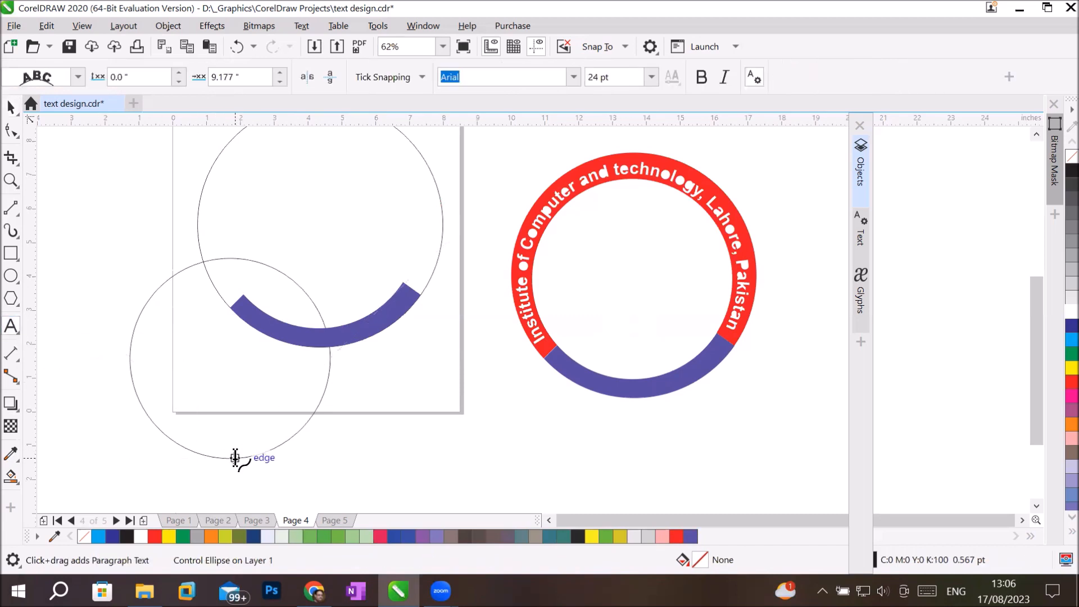
pyautogui.write('Sind')
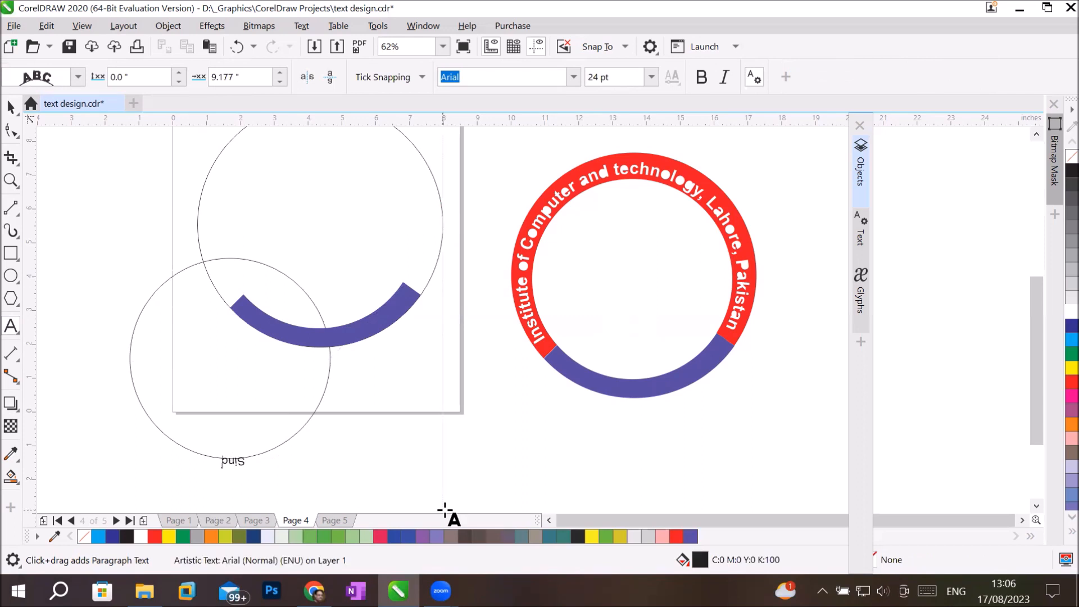
pyautogui.press('BackSpace')
pyautogui.write('ce 1971')
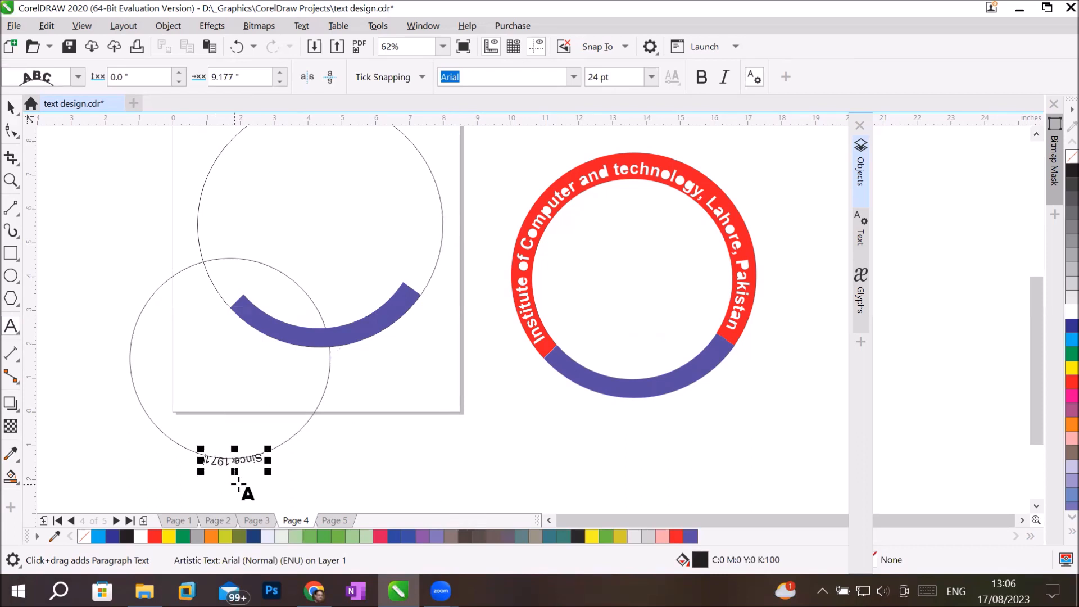
# Move the circle carrying "Since 1971" onto the emblem ring so the text lies over the purple arc.
pyautogui.scroll(2, 237, 482)
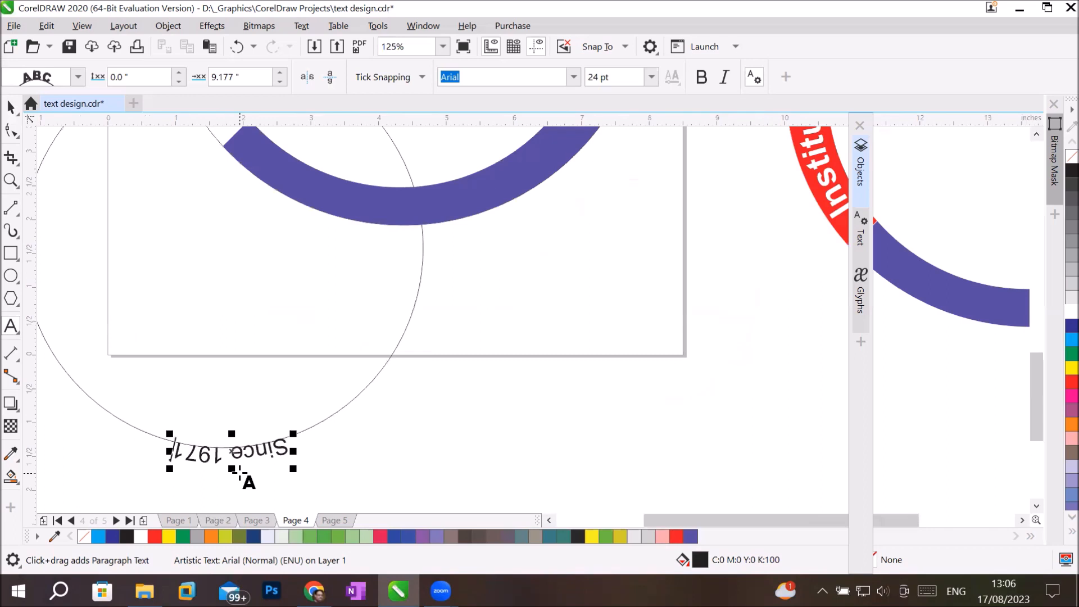
pyautogui.scroll(-2, 239, 476)
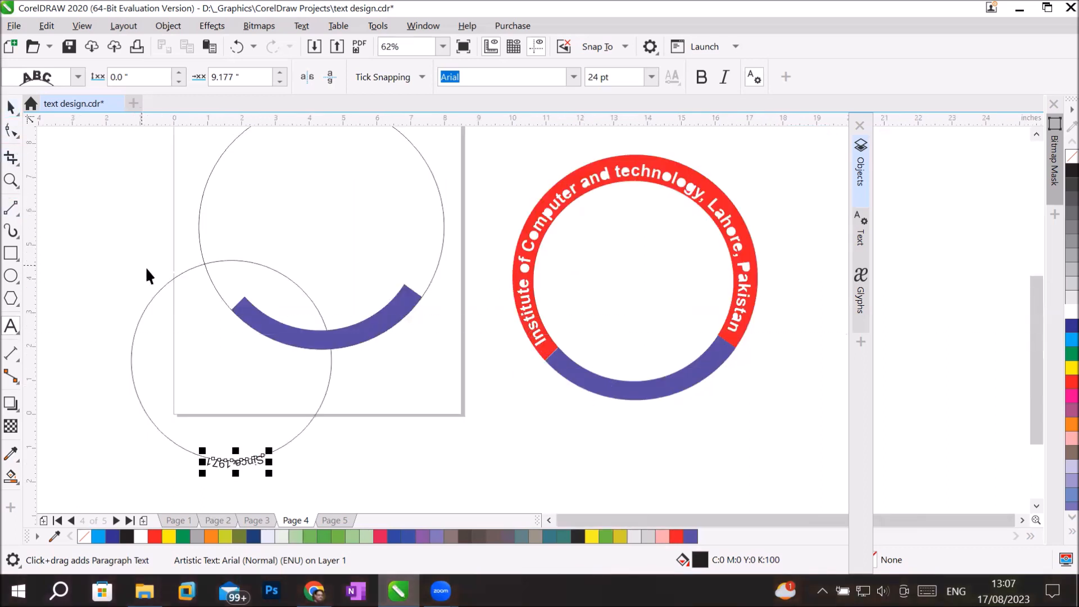
pyautogui.moveTo(167, 282); pyautogui.dragTo(574, 206)
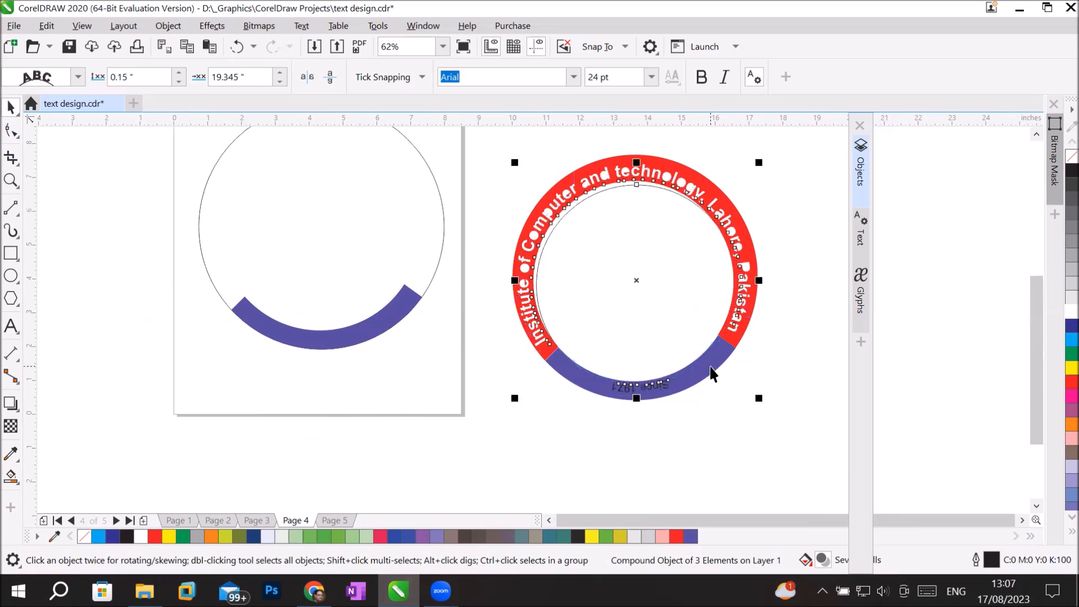
# Give all of the "Since 1971" text a white fill and a white outline.
pyautogui.click(11, 326)
pyautogui.moveTo(611, 386); pyautogui.dragTo(633, 387)
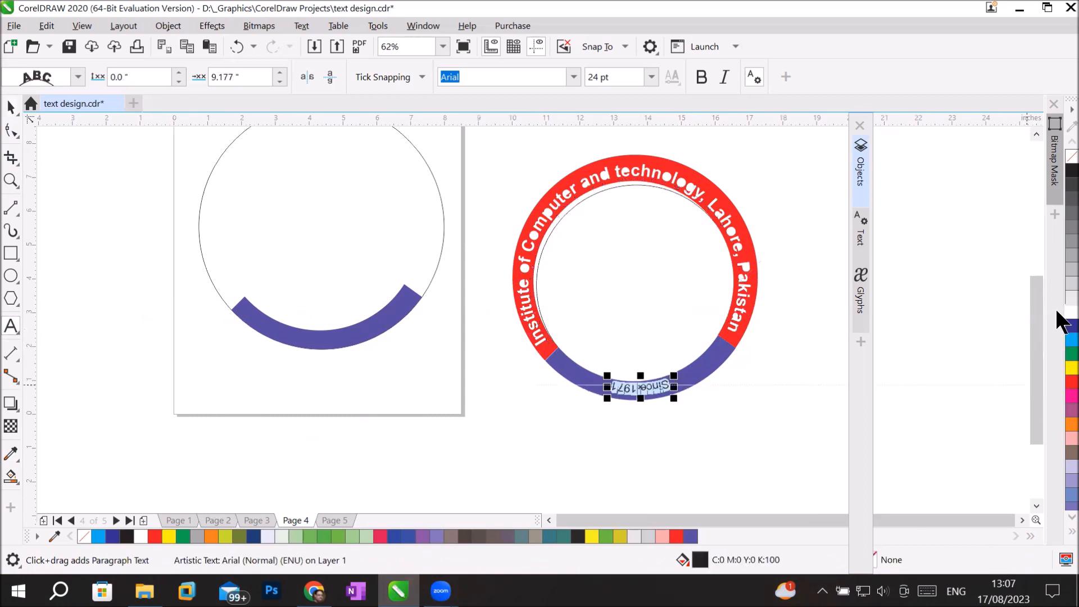
pyautogui.click(1070, 312)
pyautogui.rightClick(1070, 312)
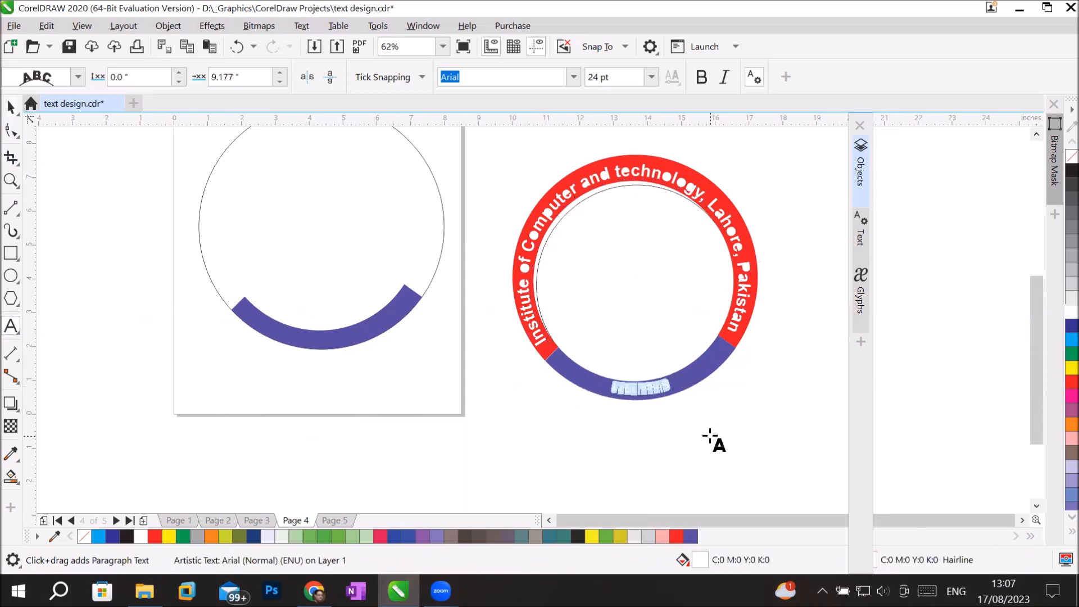
pyautogui.click(11, 105)
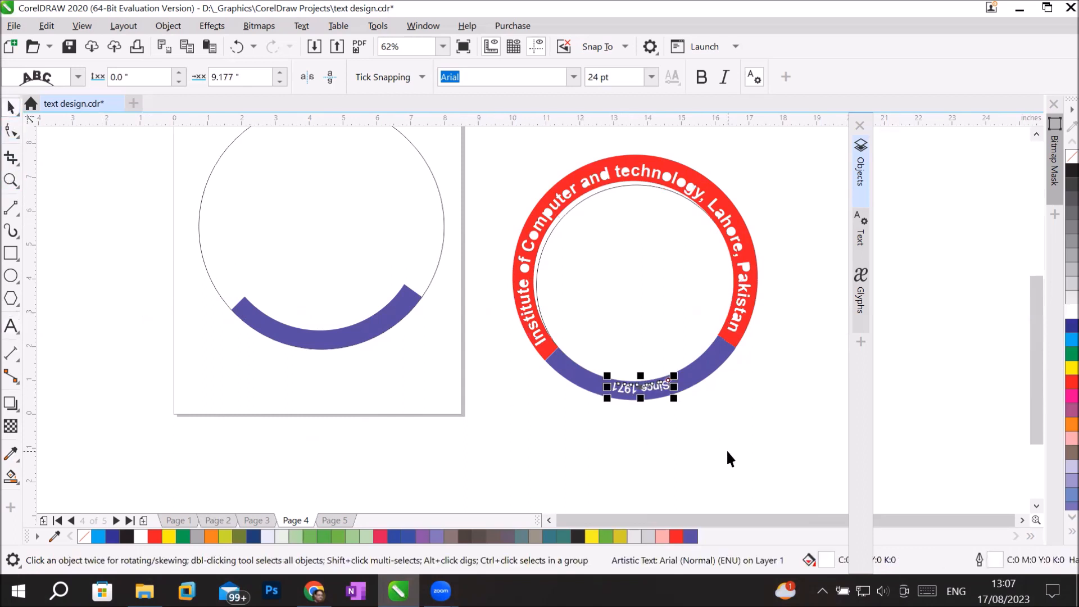
pyautogui.click(743, 382)
# Mirror the "Since 1971" text horizontally and vertically to read upright, and offset it about 0.243 in from its path, centred in the purple arc.
pyautogui.scroll(2, 742, 377)
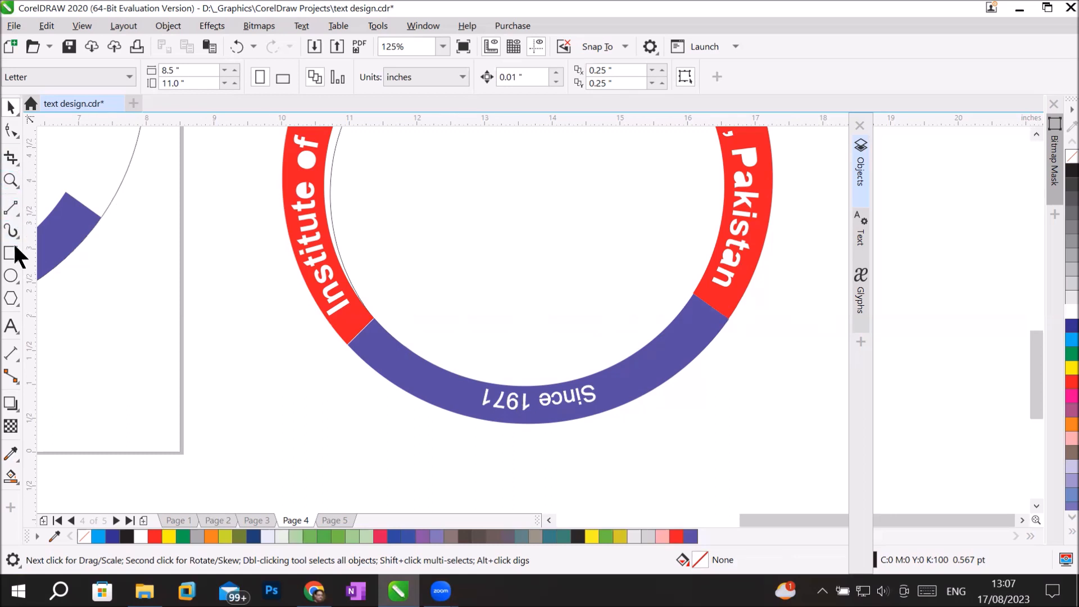
pyautogui.click(11, 326)
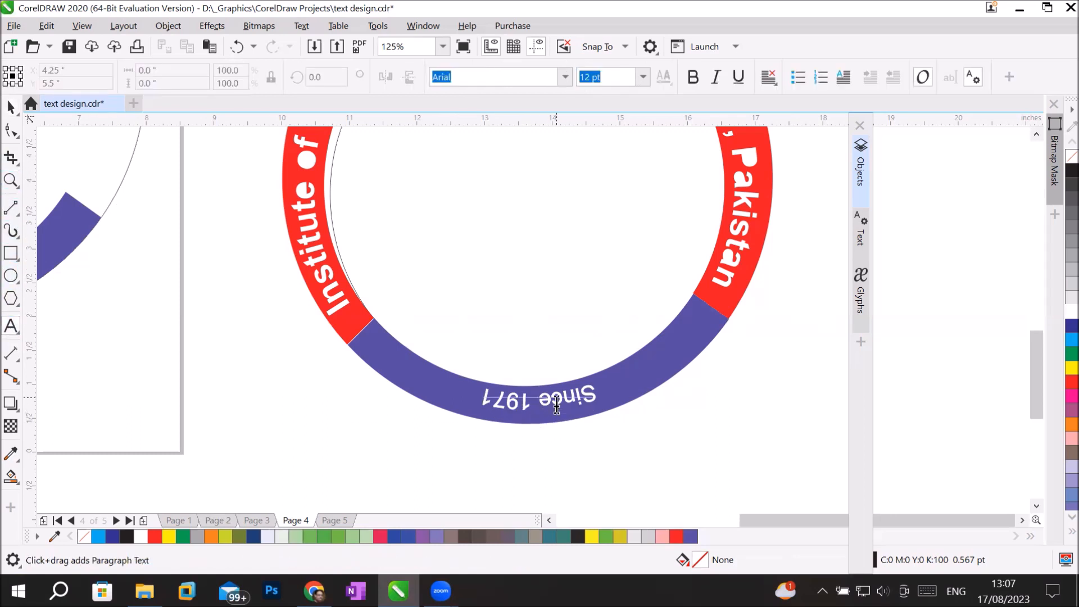
pyautogui.doubleClick(558, 404)
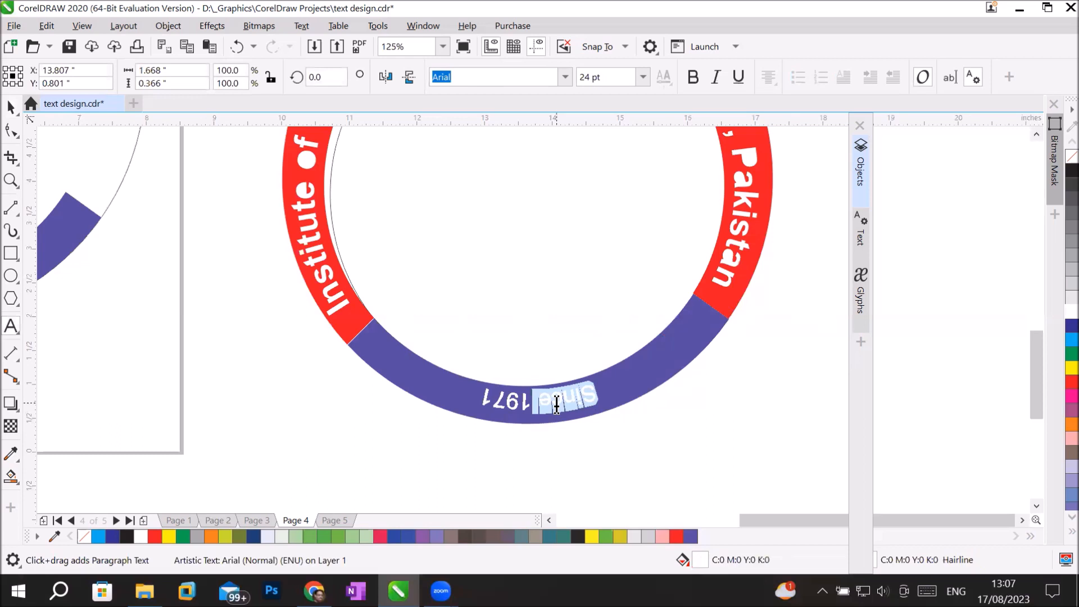
pyautogui.click(504, 400)
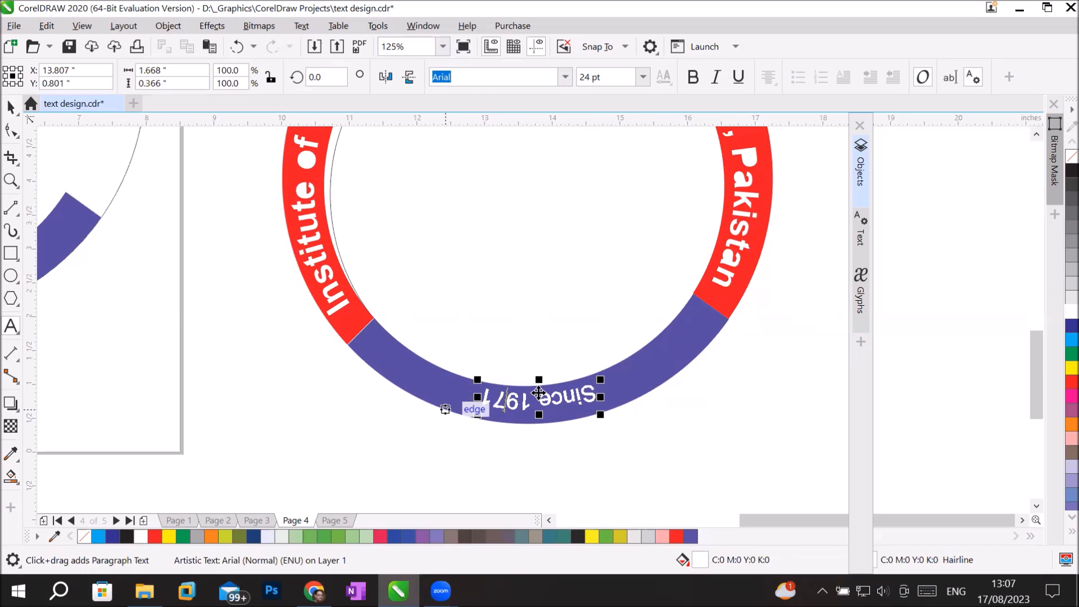
pyautogui.click(406, 77)
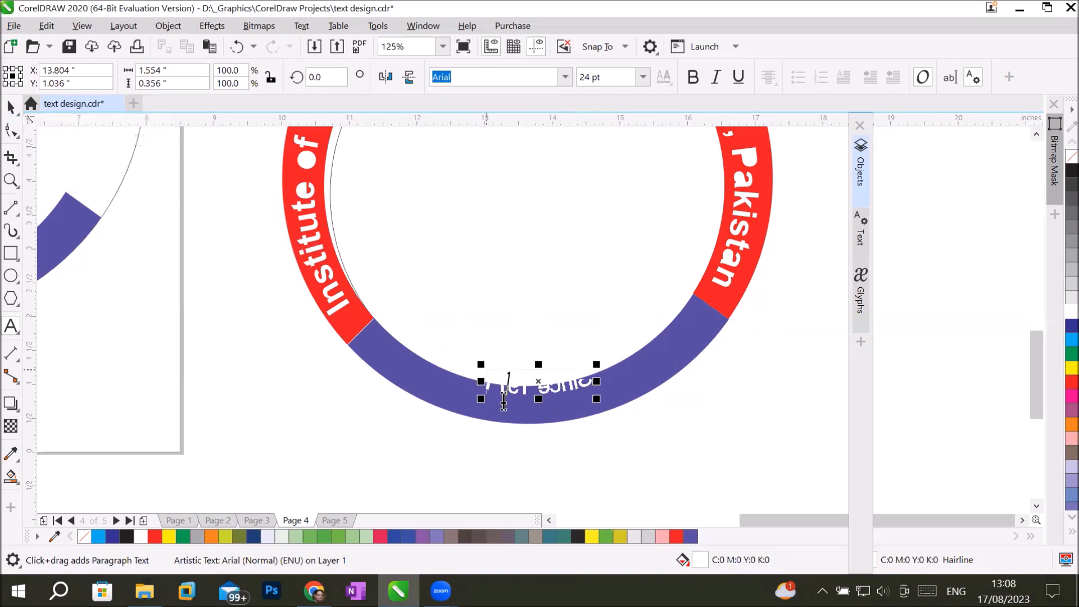
pyautogui.click(12, 105)
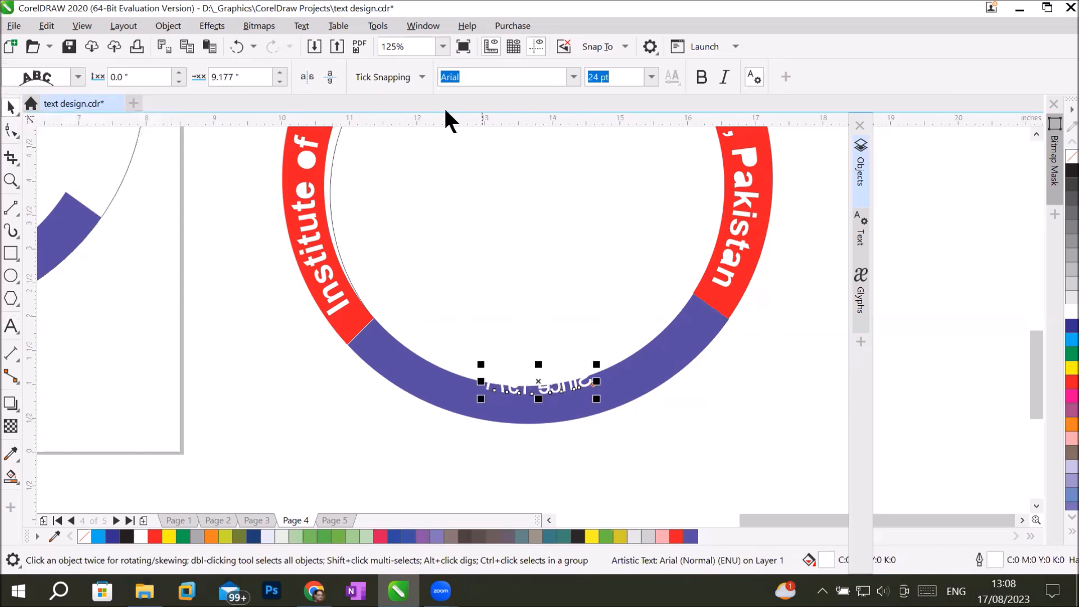
pyautogui.click(307, 77)
pyautogui.click(333, 72)
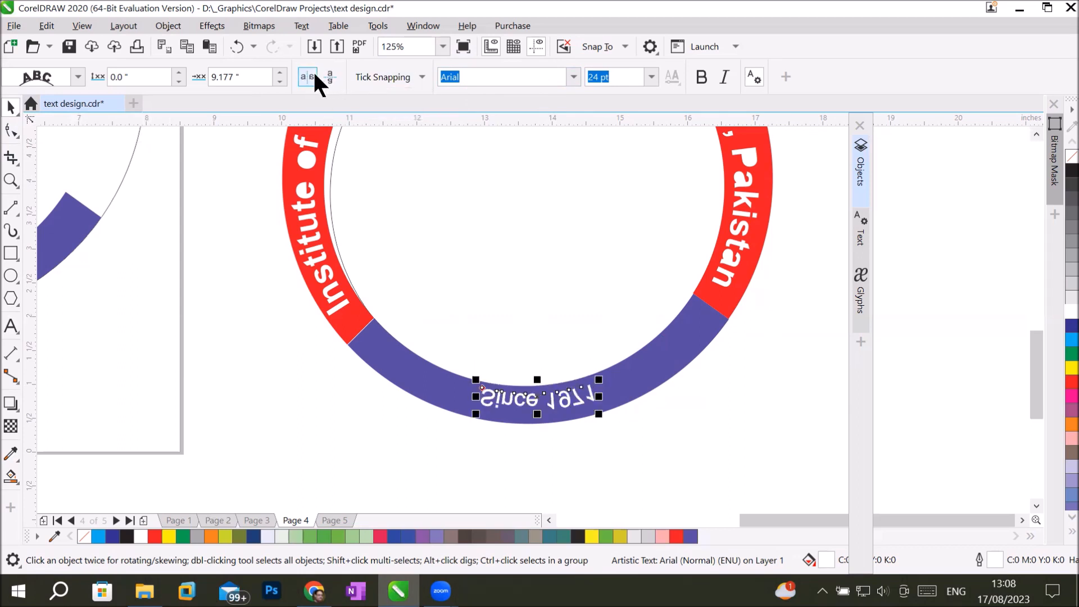
pyautogui.click(330, 72)
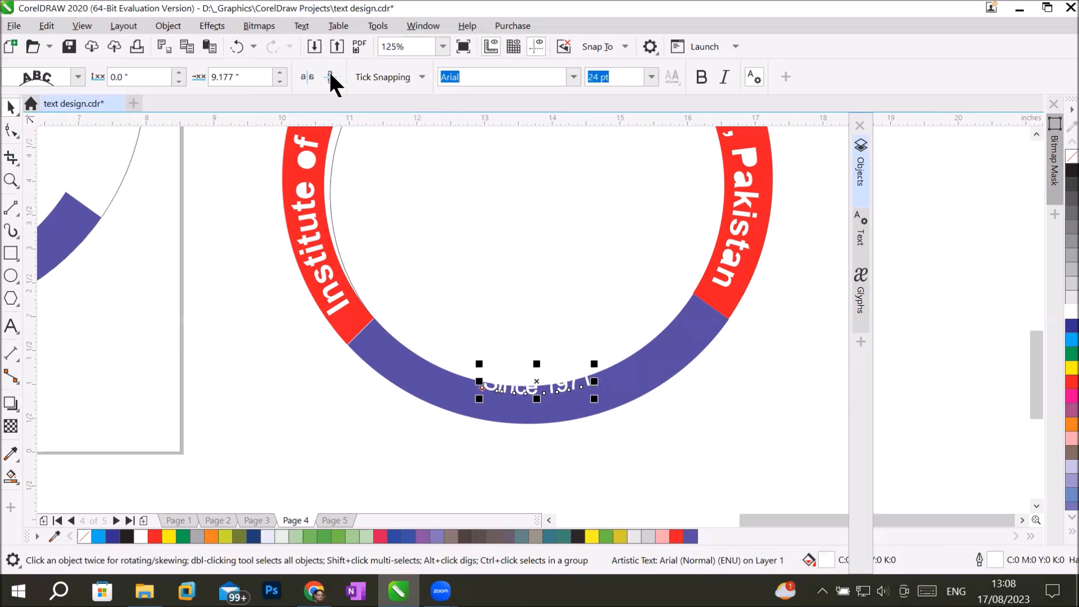
pyautogui.moveTo(525, 393); pyautogui.dragTo(557, 407)
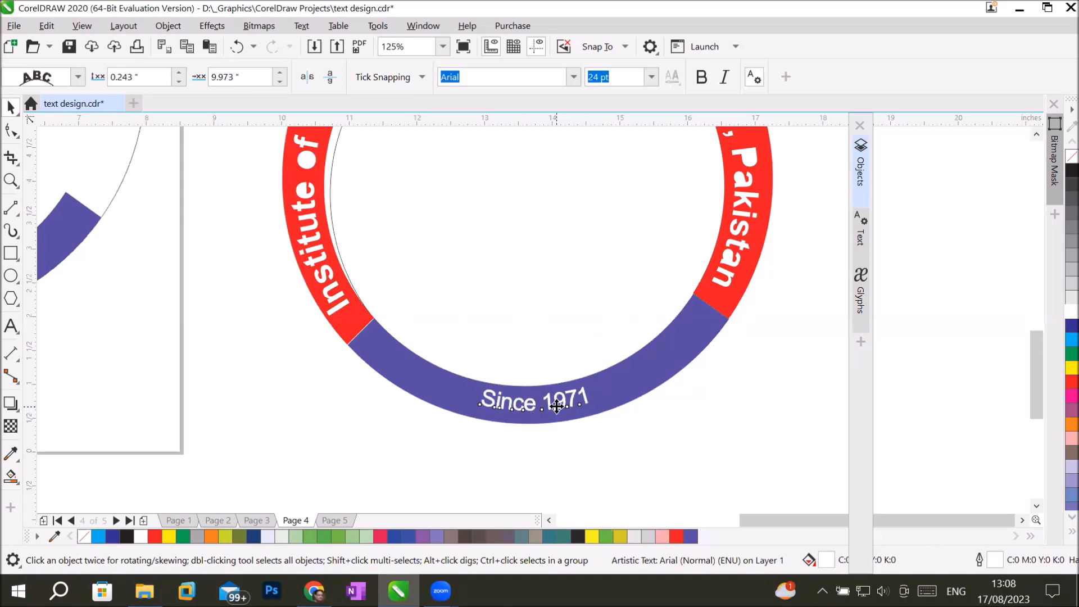
pyautogui.click(659, 448)
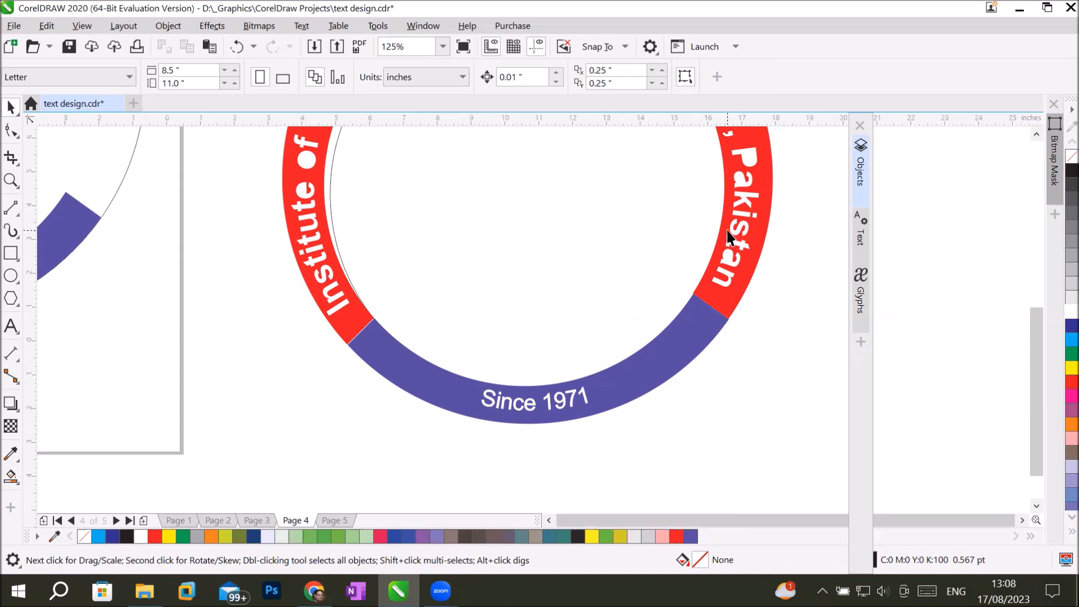
# Examine the thin inner circle that carries the text paths and its entry in the Page 4 object list.
pyautogui.scroll(-4, 692, 200)
pyautogui.scroll(2, 727, 178)
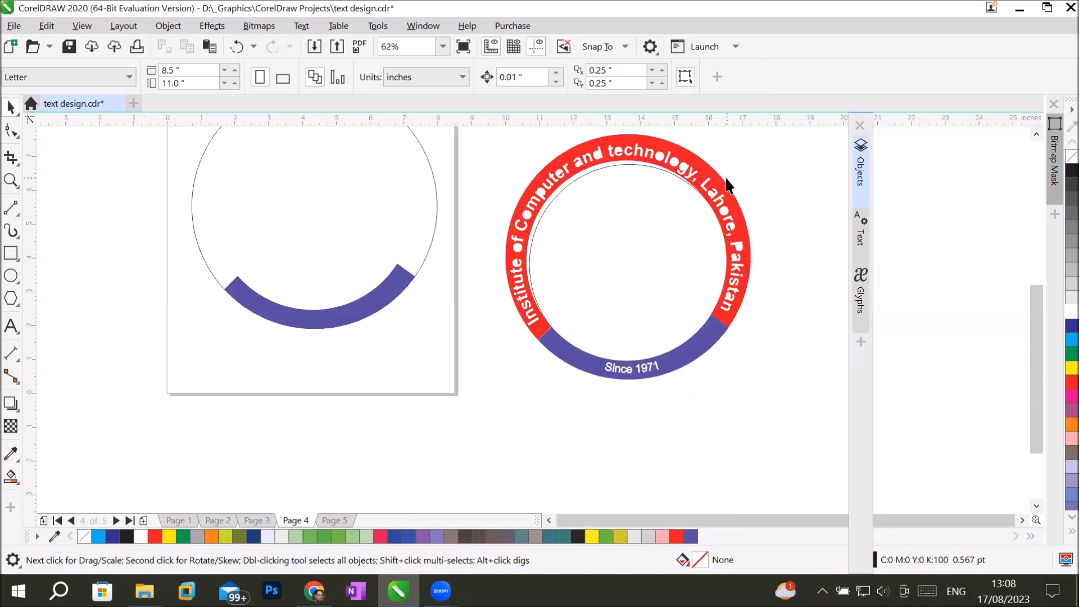
pyautogui.click(580, 178)
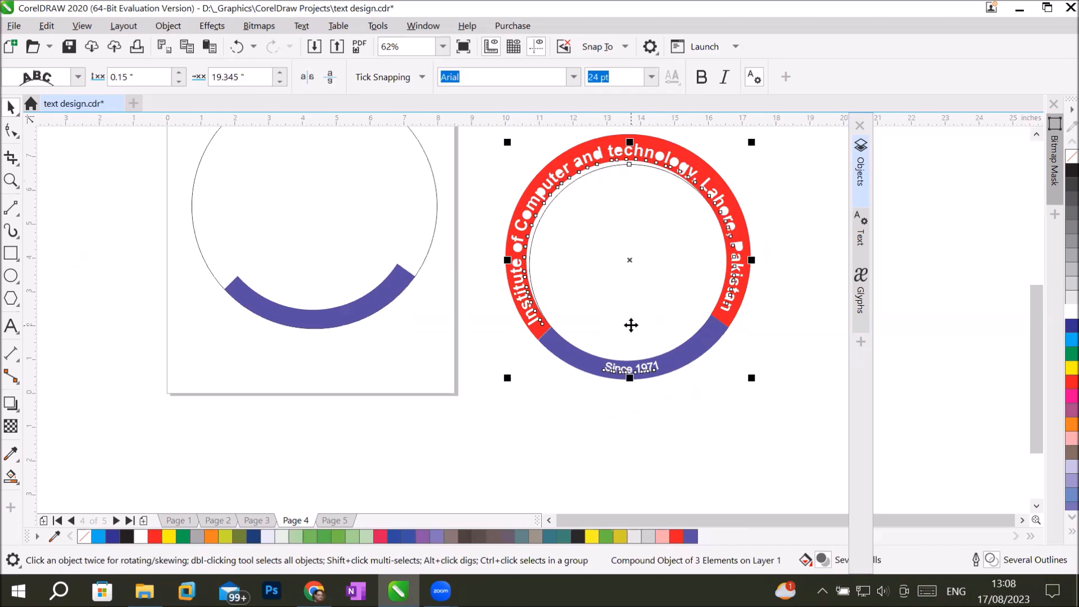
pyautogui.scroll(4, 588, 185)
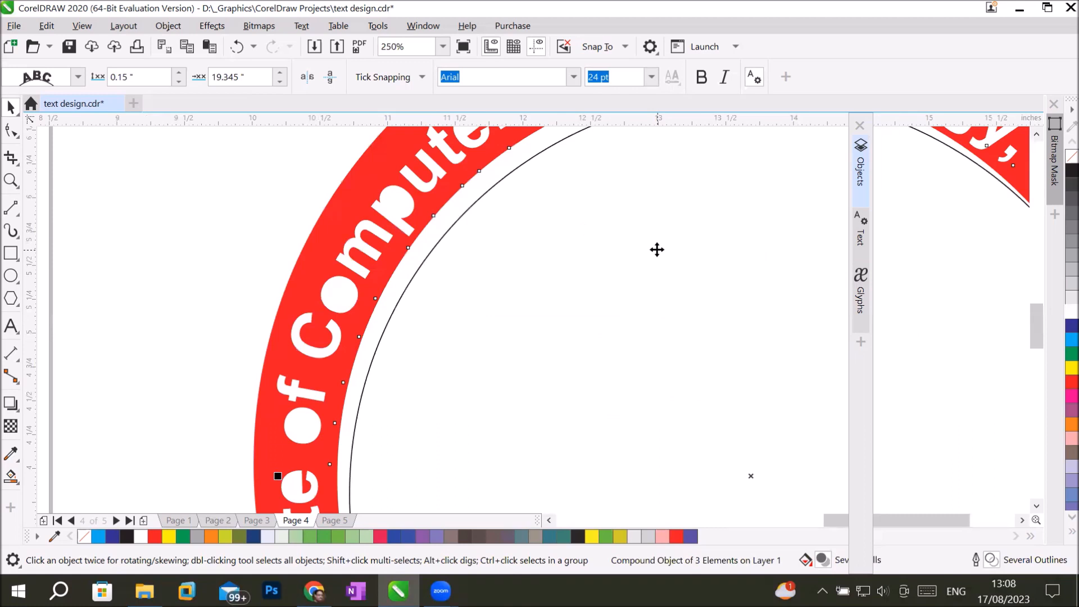
pyautogui.click(513, 178)
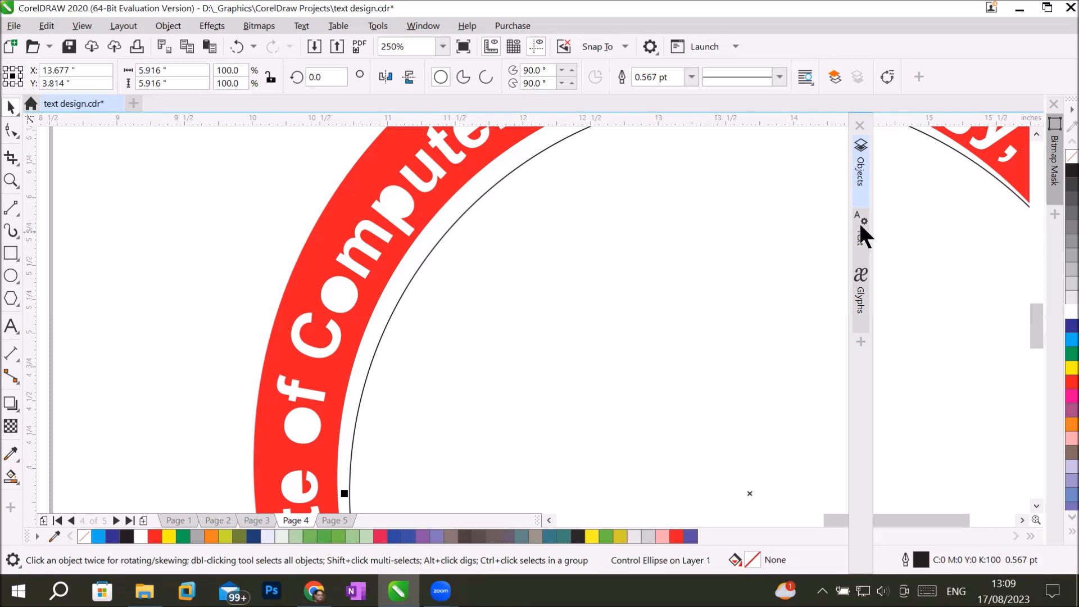
pyautogui.scroll(-4, 458, 305)
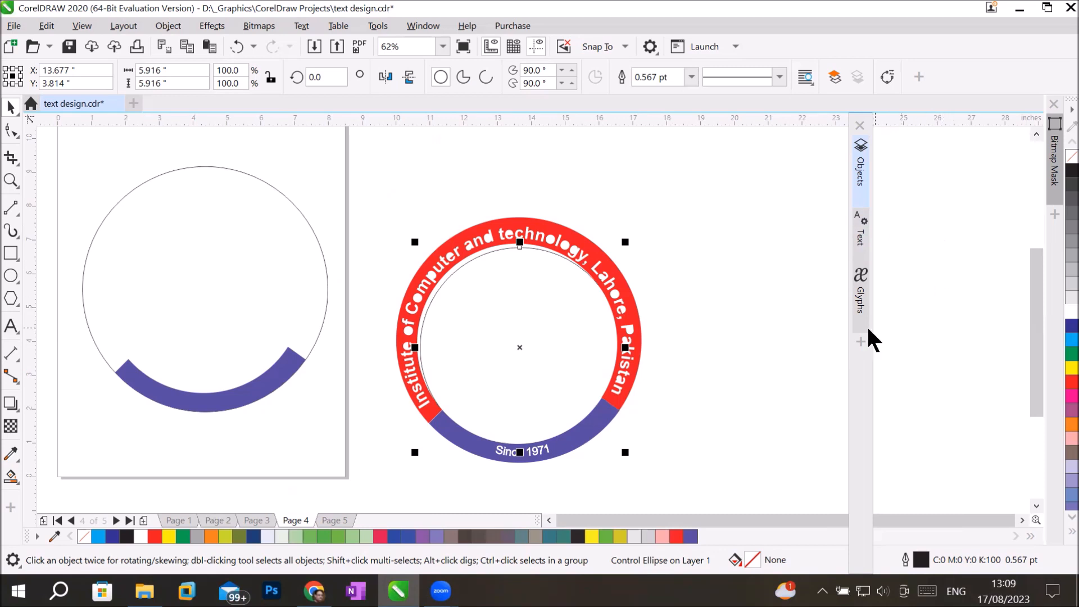
pyautogui.click(861, 170)
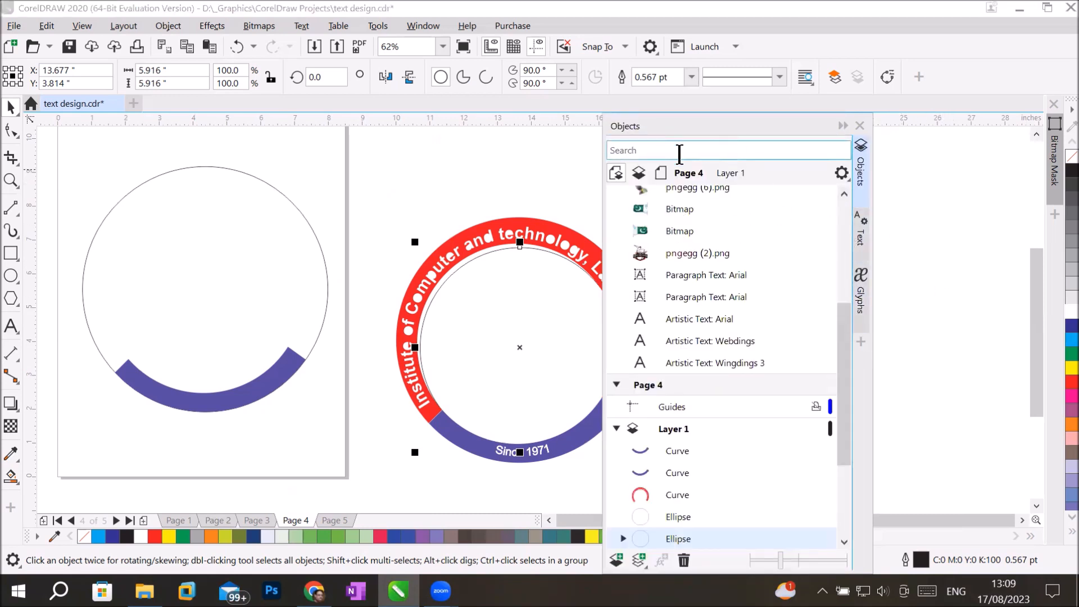
pyautogui.click(496, 171)
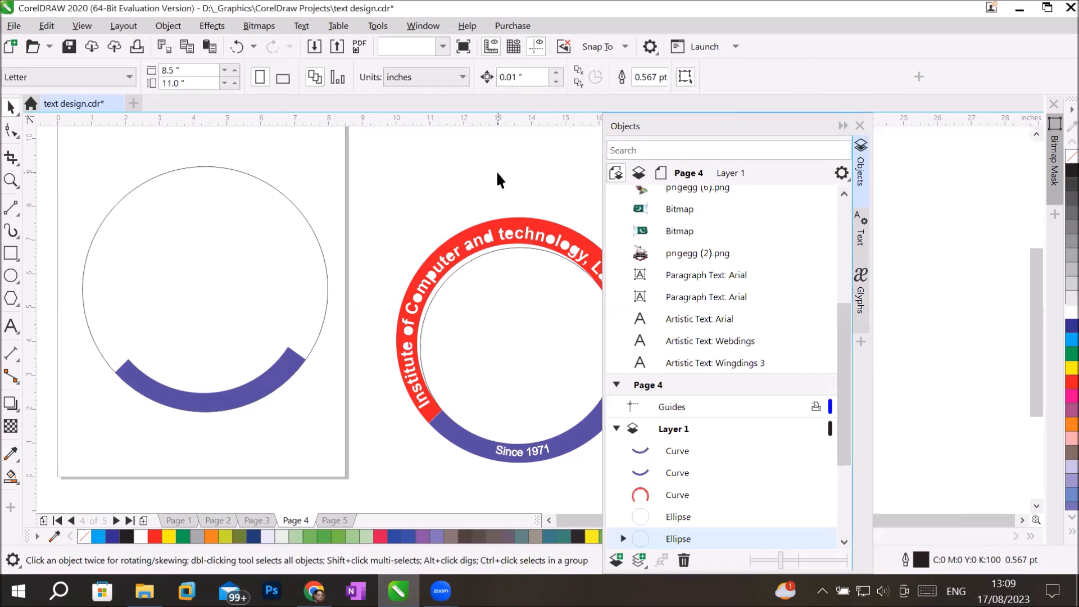
pyautogui.click(843, 125)
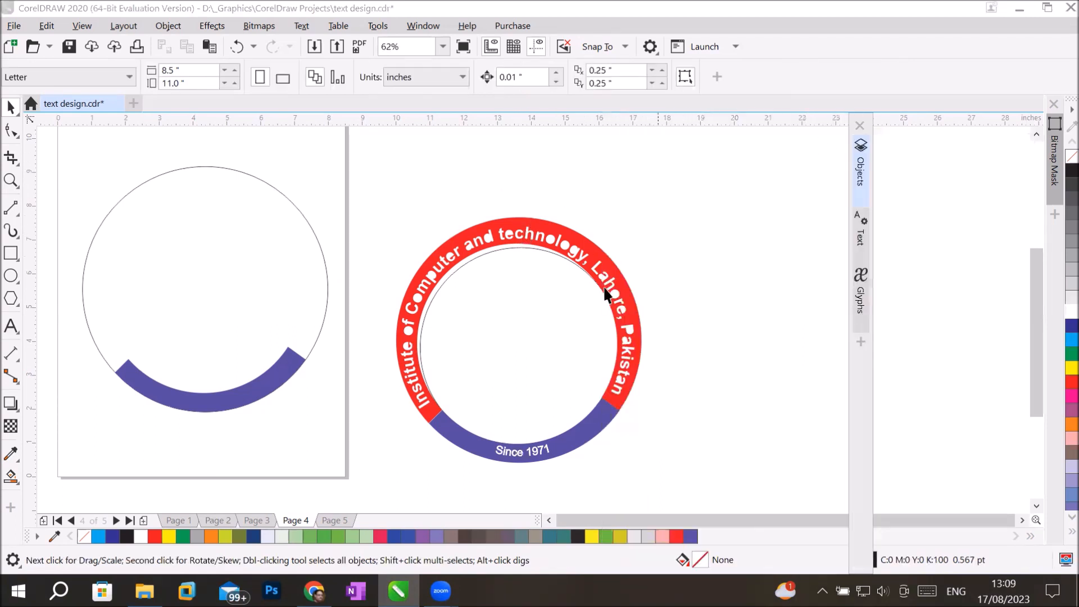
# Move the red text band up and right, clear of the inner circle, and remove the circle's outline.
pyautogui.click(541, 246)
pyautogui.moveTo(542, 246); pyautogui.dragTo(743, 186)
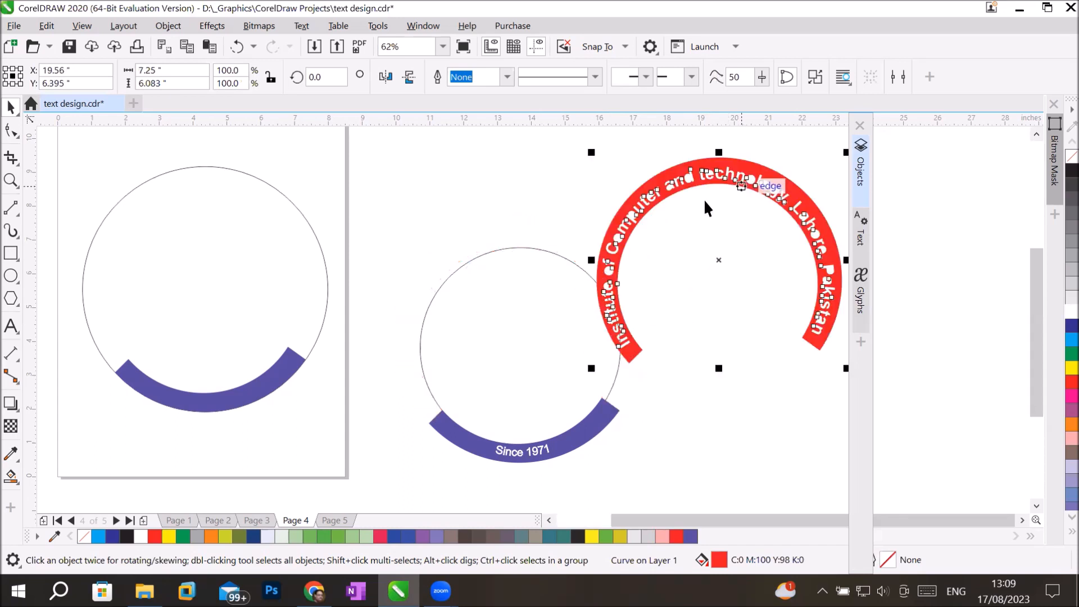
pyautogui.moveTo(451, 275); pyautogui.dragTo(372, 181)
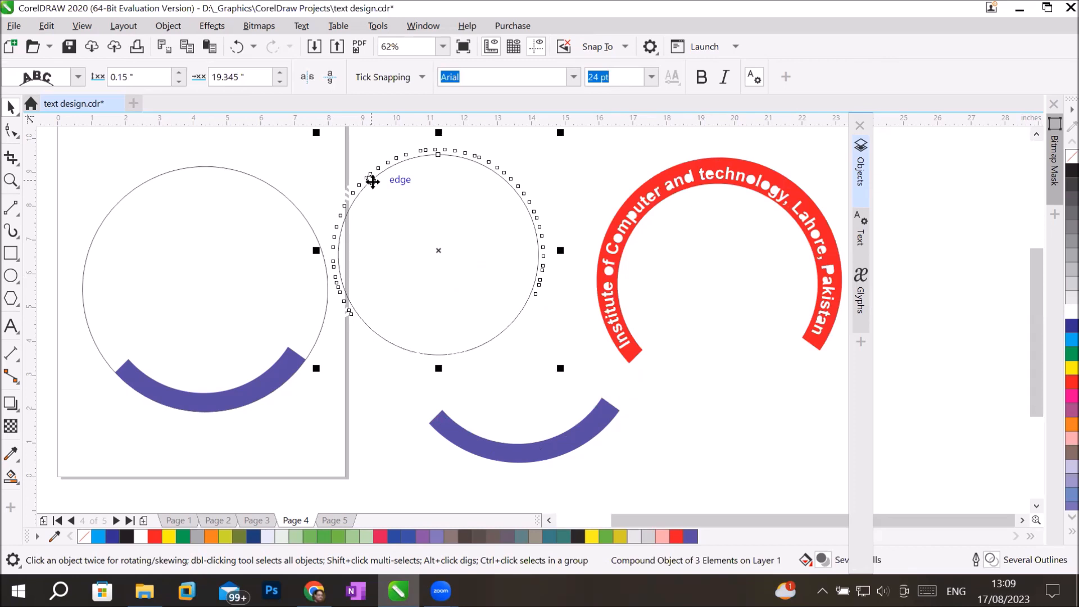
pyautogui.moveTo(373, 181); pyautogui.dragTo(458, 271)
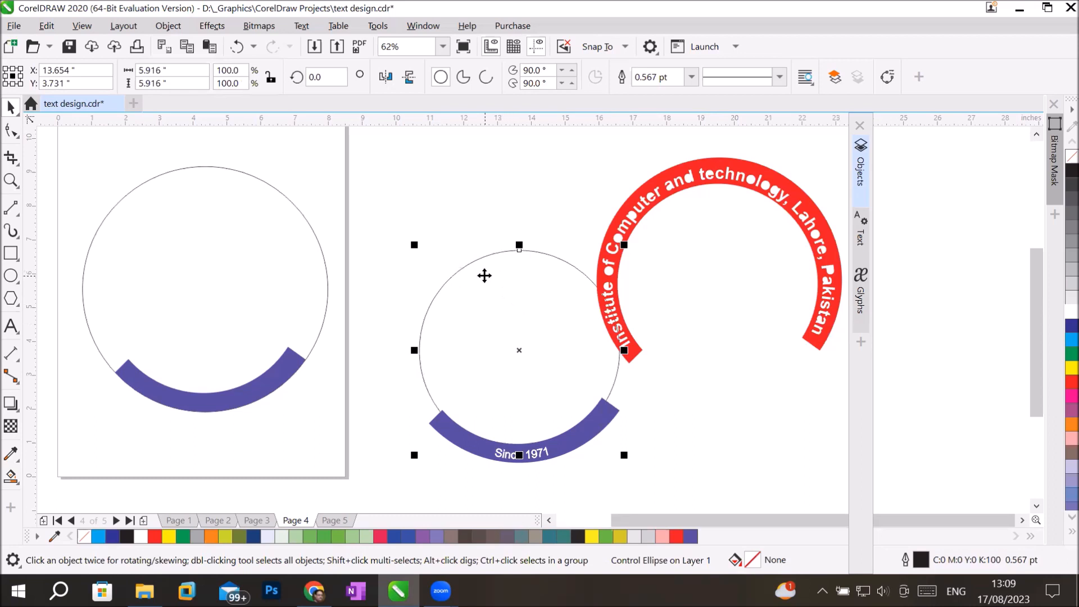
pyautogui.rightClick(1071, 157)
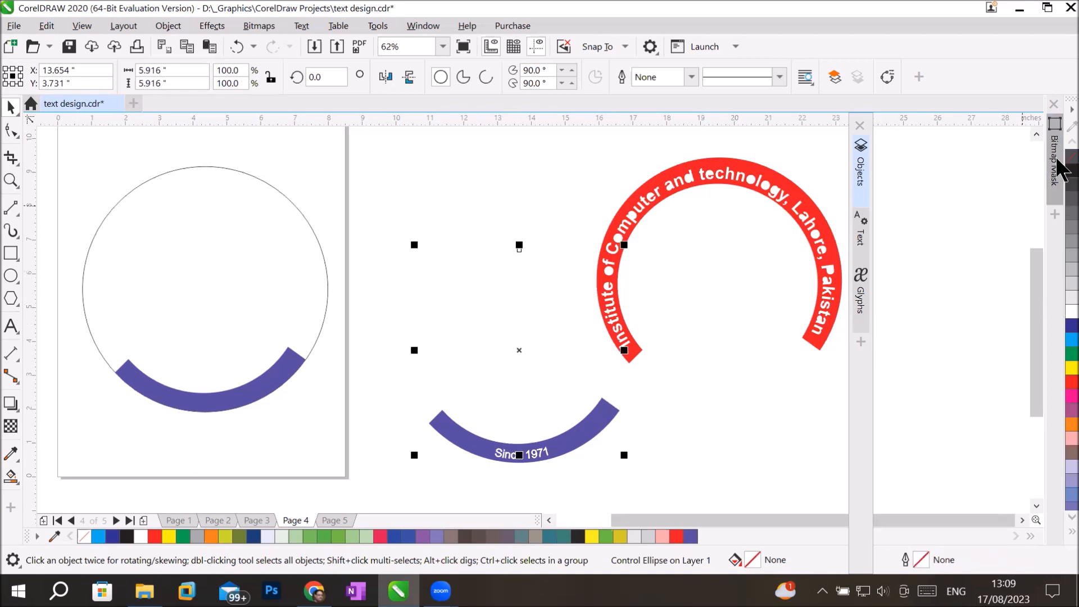
pyautogui.click(444, 152)
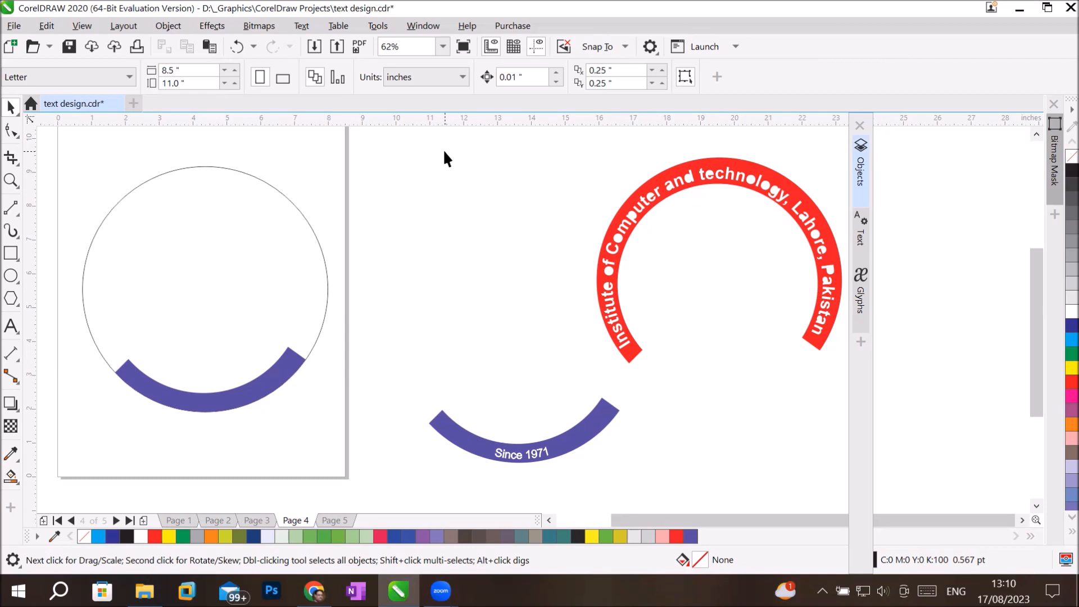
# Move the red text band back above the purple arc and nudge the arc right and down until its ends meet the band.
pyautogui.moveTo(679, 188); pyautogui.dragTo(476, 242)
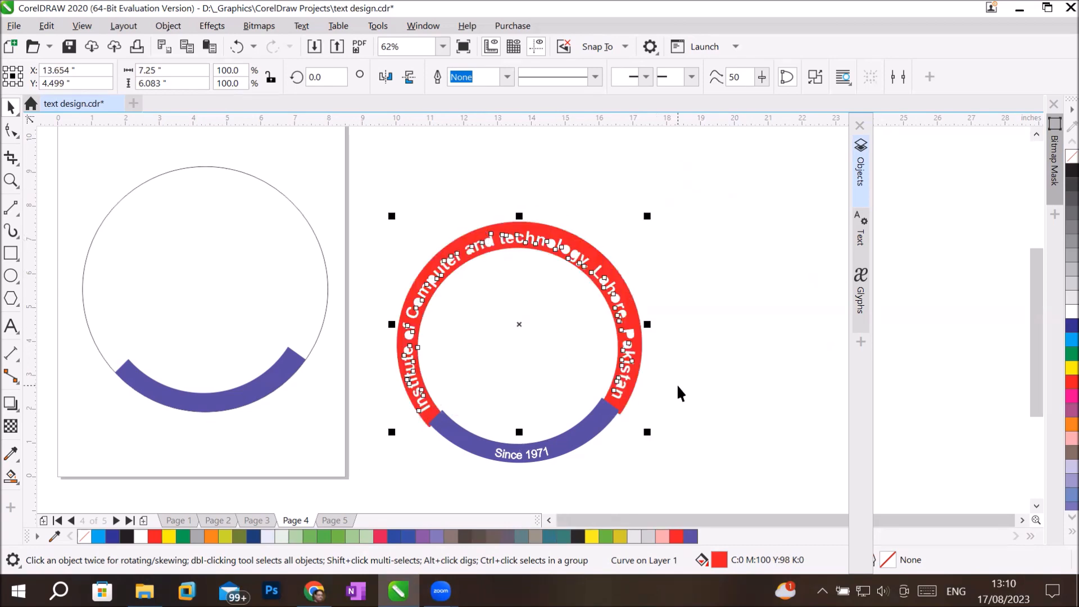
pyautogui.click(593, 439)
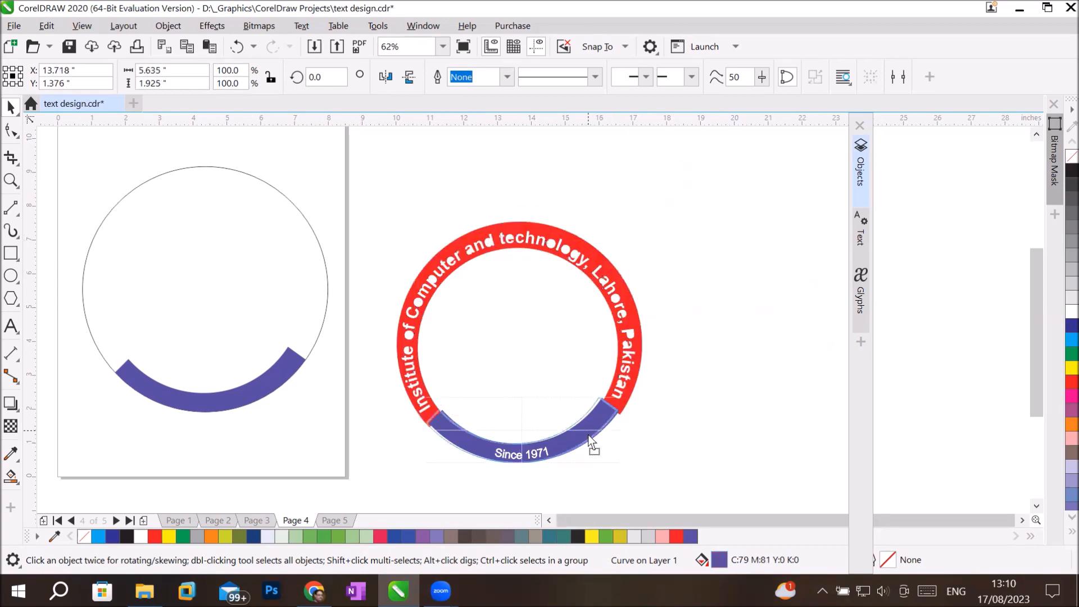
pyautogui.press('Right')
pyautogui.press('Right')
pyautogui.press('Right')
pyautogui.press('Right')
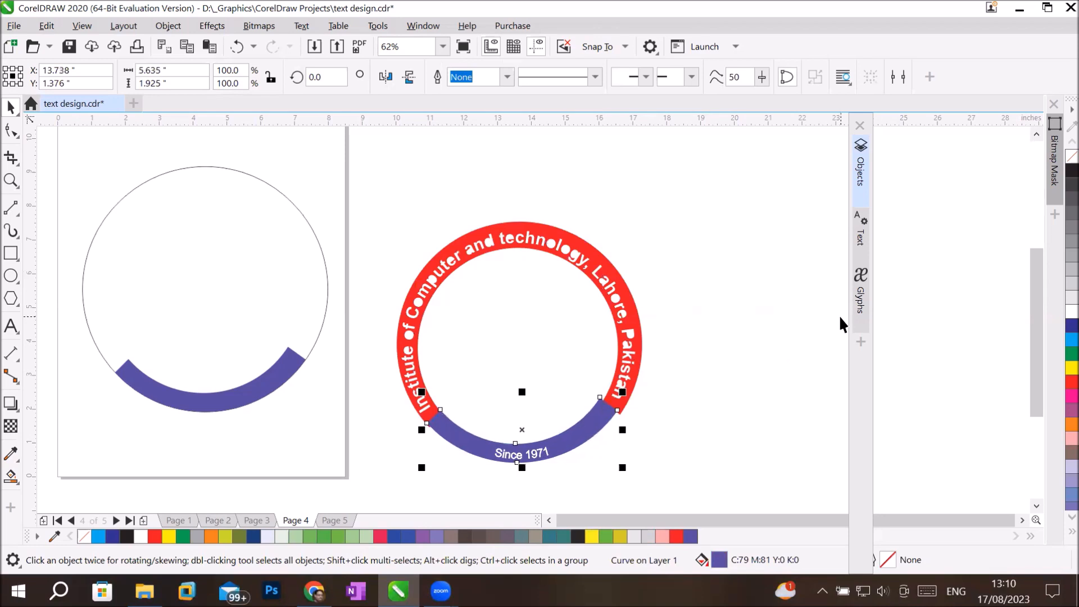
pyautogui.press('Down')
pyautogui.press('Down')
pyautogui.press('Down')
pyautogui.press('Down')
pyautogui.press('Down')
pyautogui.press('Down')
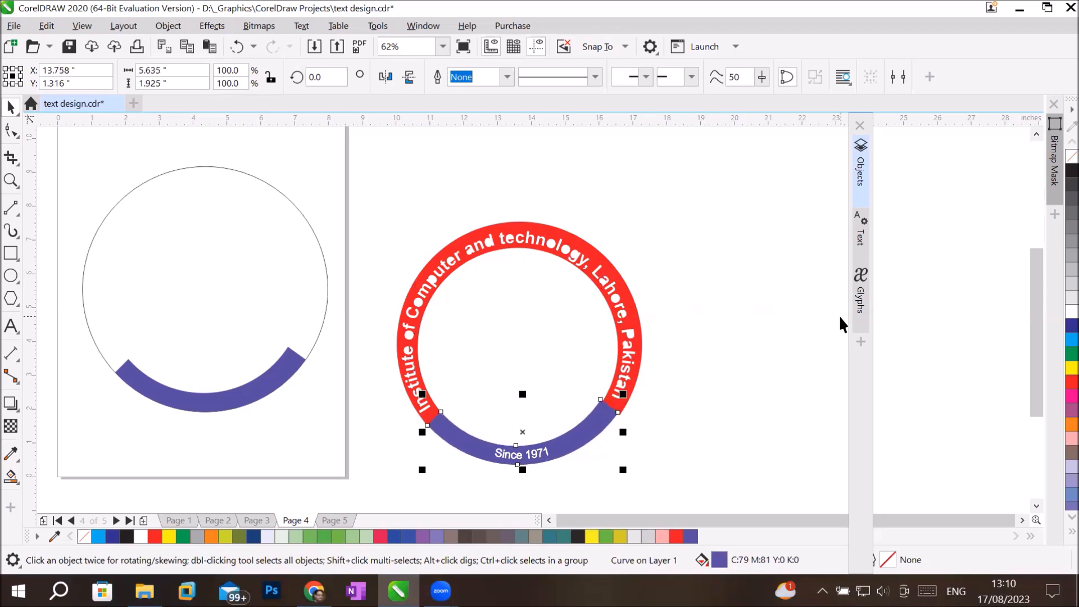
pyautogui.press('Down')
pyautogui.press('Down')
pyautogui.press('Down')
pyautogui.press('Down')
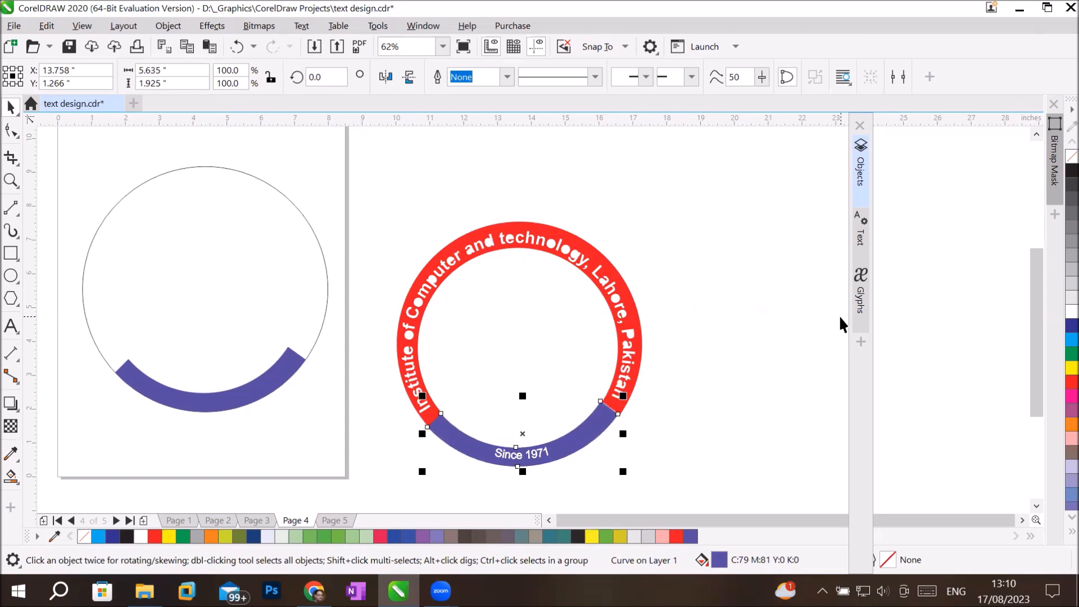
pyautogui.press('Right')
pyautogui.press('Right')
pyautogui.click(747, 277)
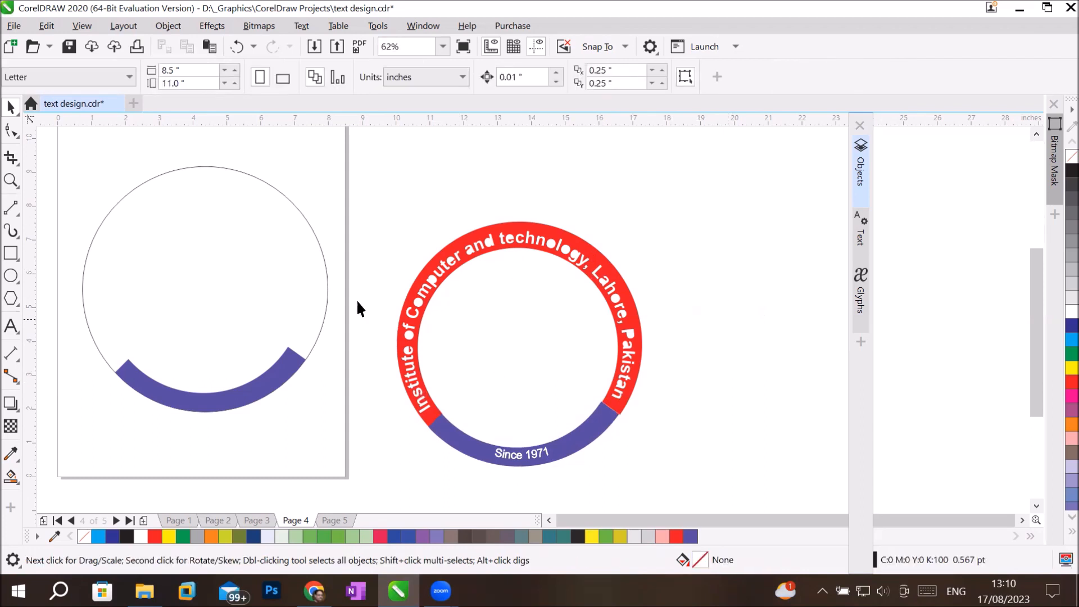
# Draw a circle about 4.6 in across from the centre of the empty space inside the round emblem.
pyautogui.click(11, 276)
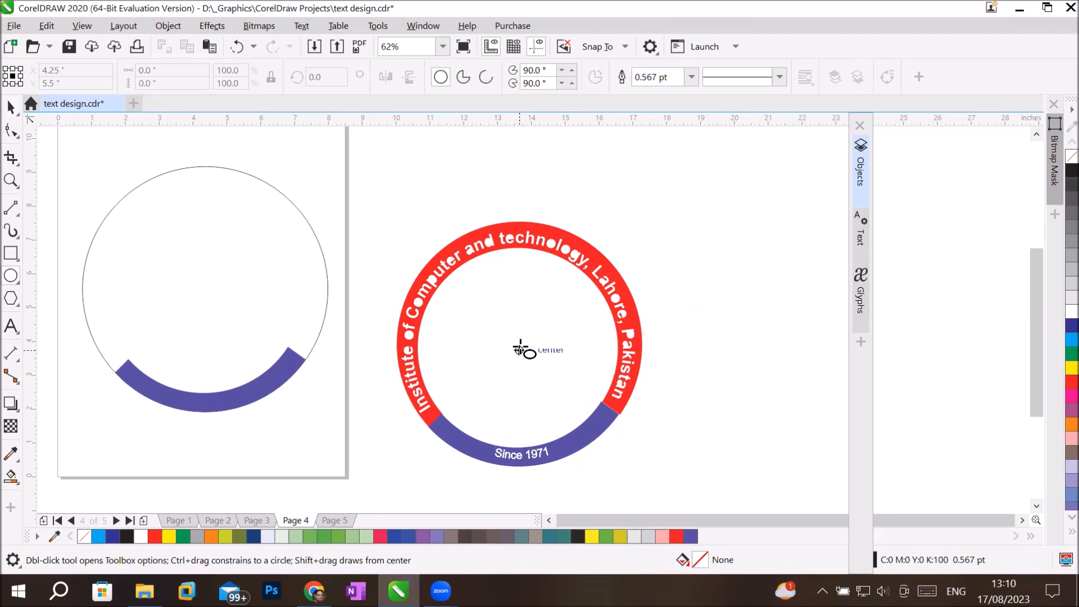
pyautogui.moveTo(521, 349); pyautogui.dragTo(518, 270)
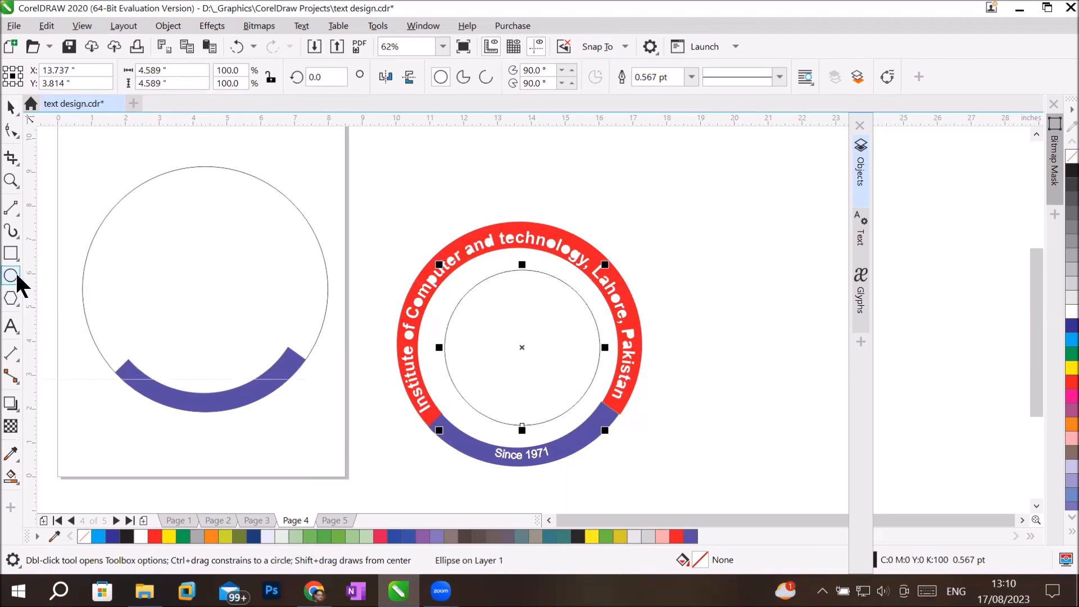
pyautogui.click(12, 256)
pyautogui.click(42, 254)
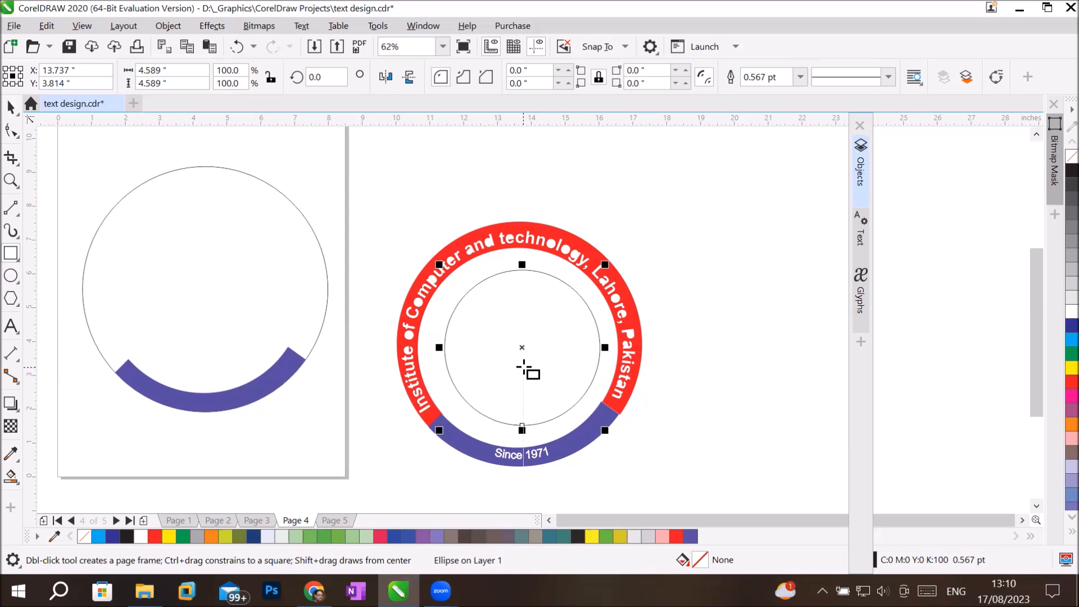
# Start importing an image and open the Transparent PNG folder inside the Images folder.
pyautogui.click(13, 26)
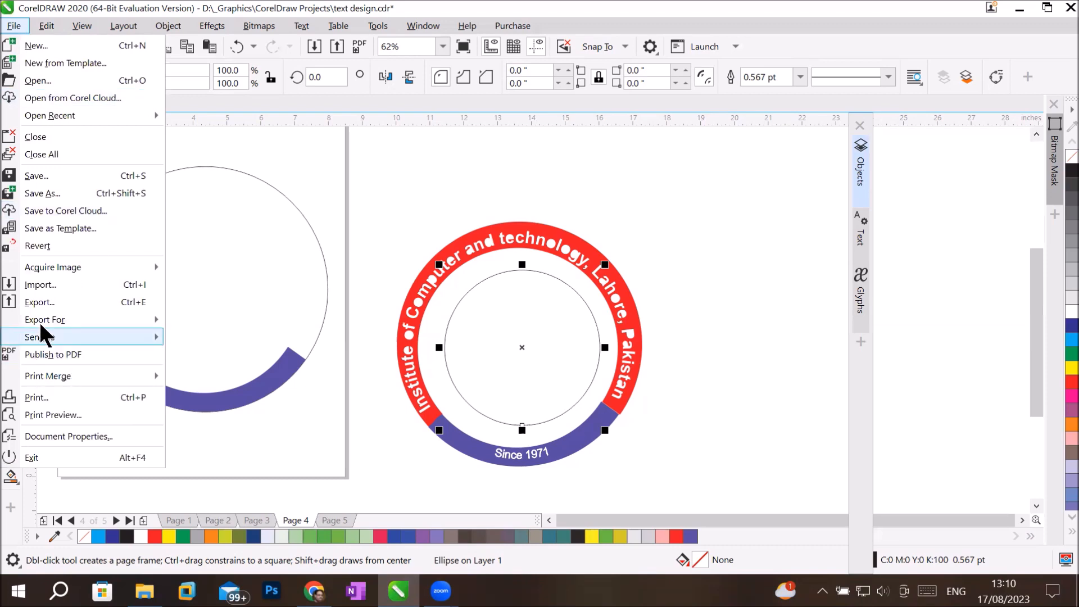
pyautogui.click(88, 285)
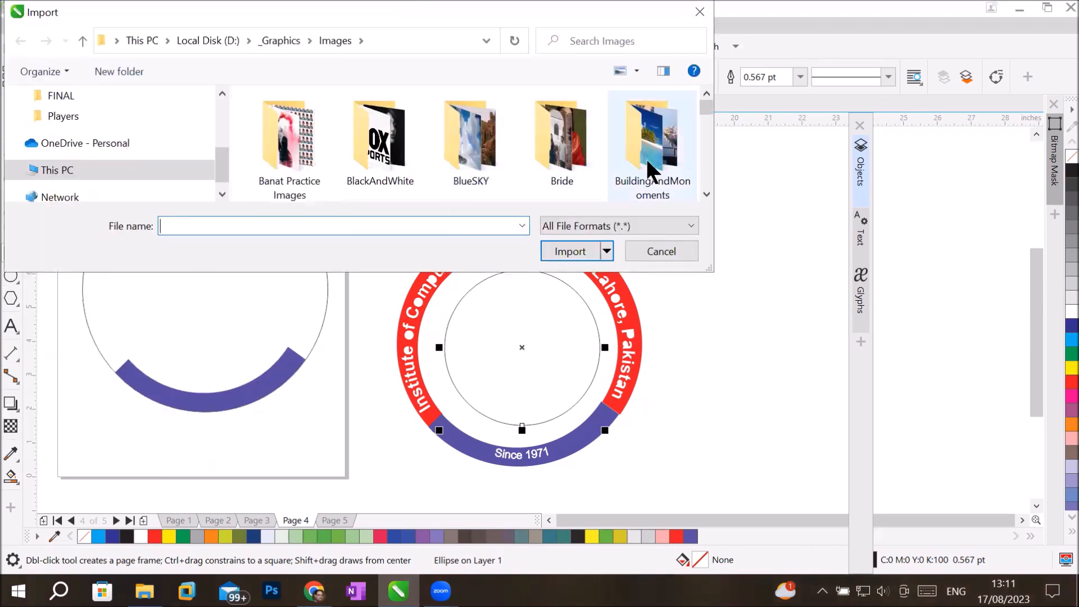
pyautogui.scroll(-3, 647, 159)
pyautogui.scroll(1, 637, 158)
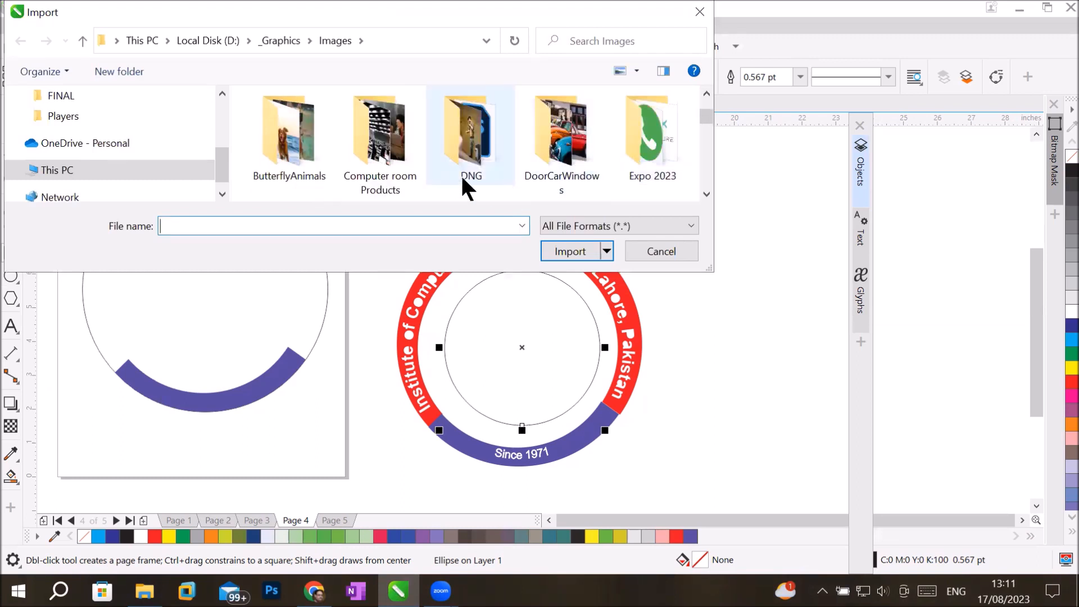
pyautogui.scroll(-1, 466, 180)
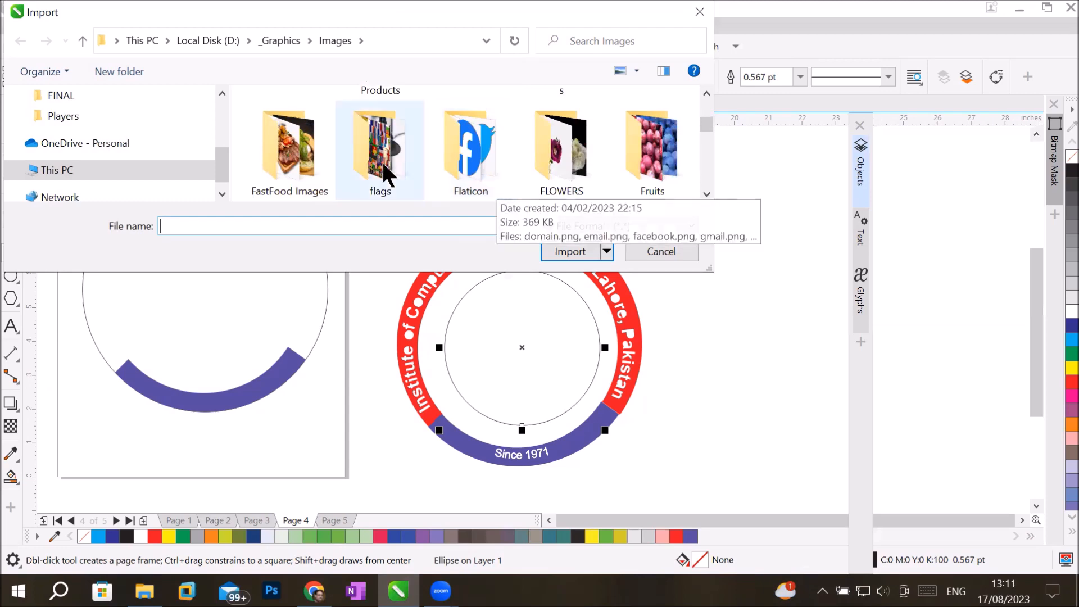
pyautogui.scroll(1, 383, 162)
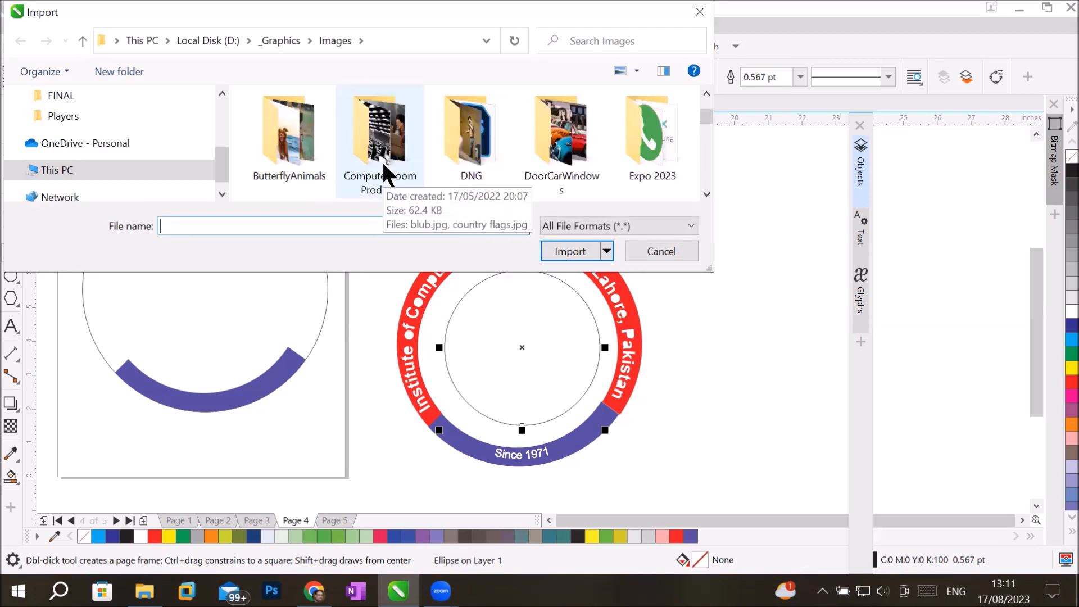
pyautogui.click(706, 93)
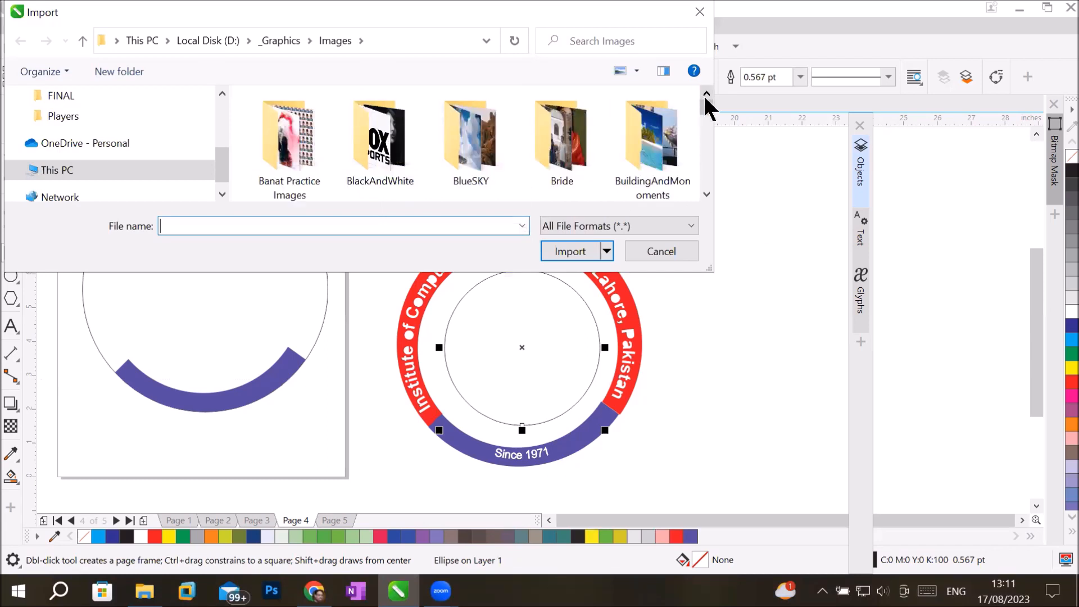
pyautogui.click(707, 194)
pyautogui.click(707, 194)
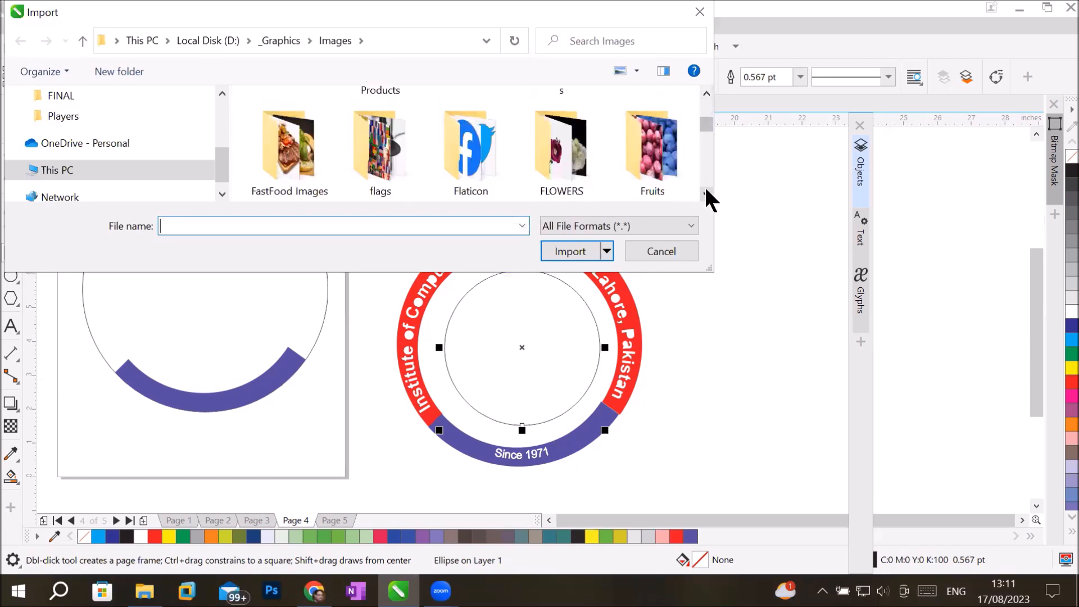
pyautogui.click(706, 194)
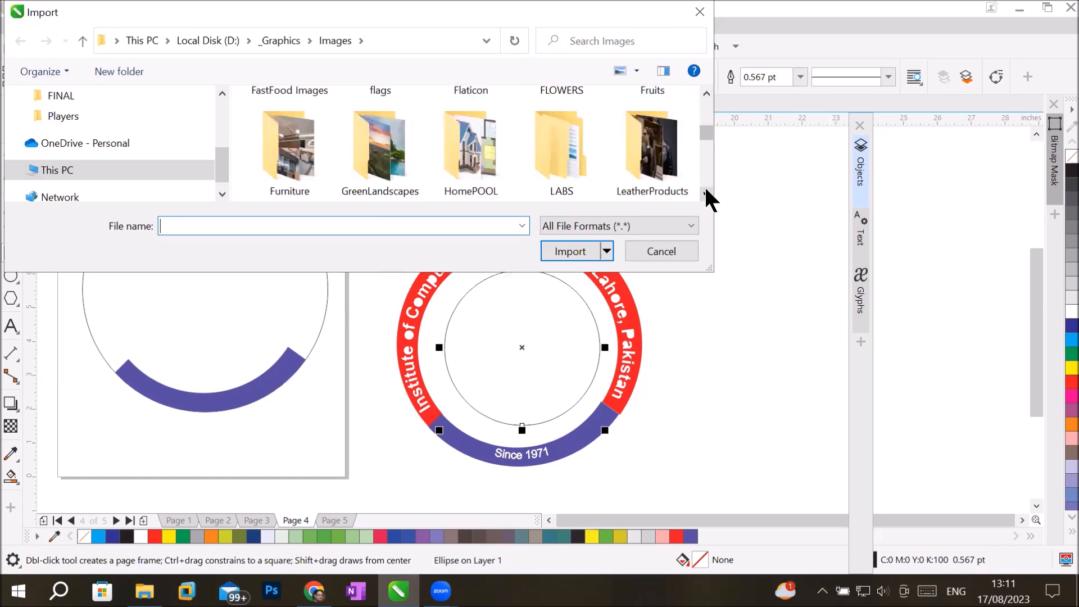
pyautogui.click(707, 195)
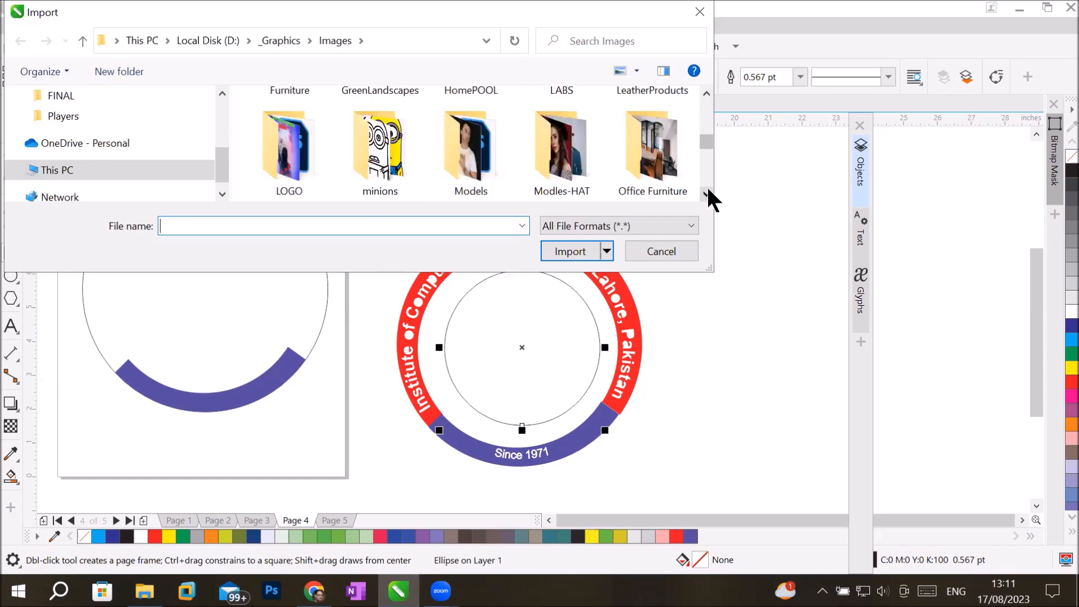
pyautogui.click(707, 194)
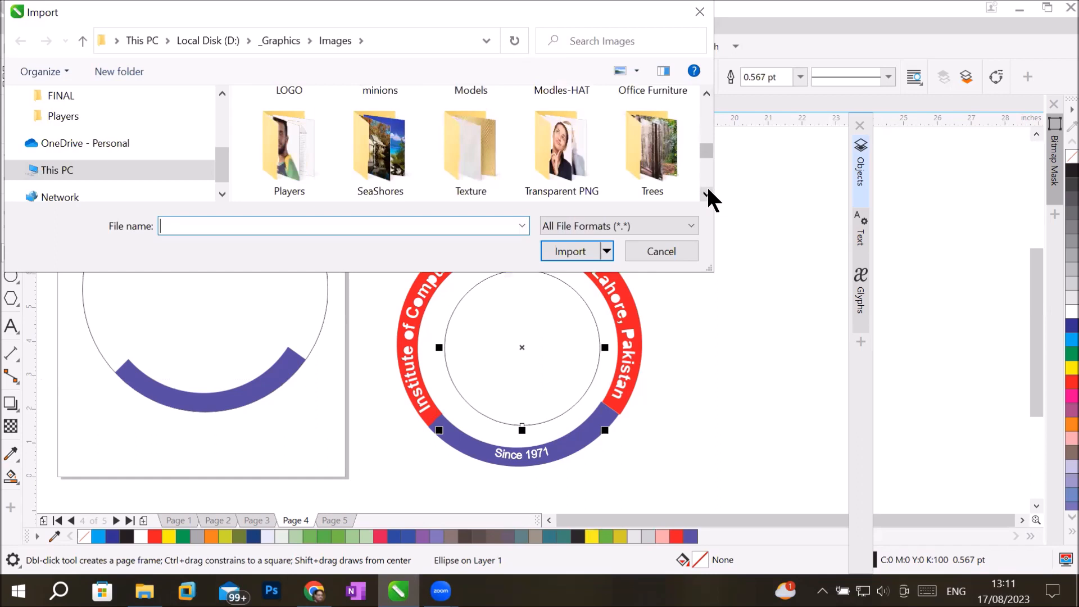
pyautogui.doubleClick(569, 149)
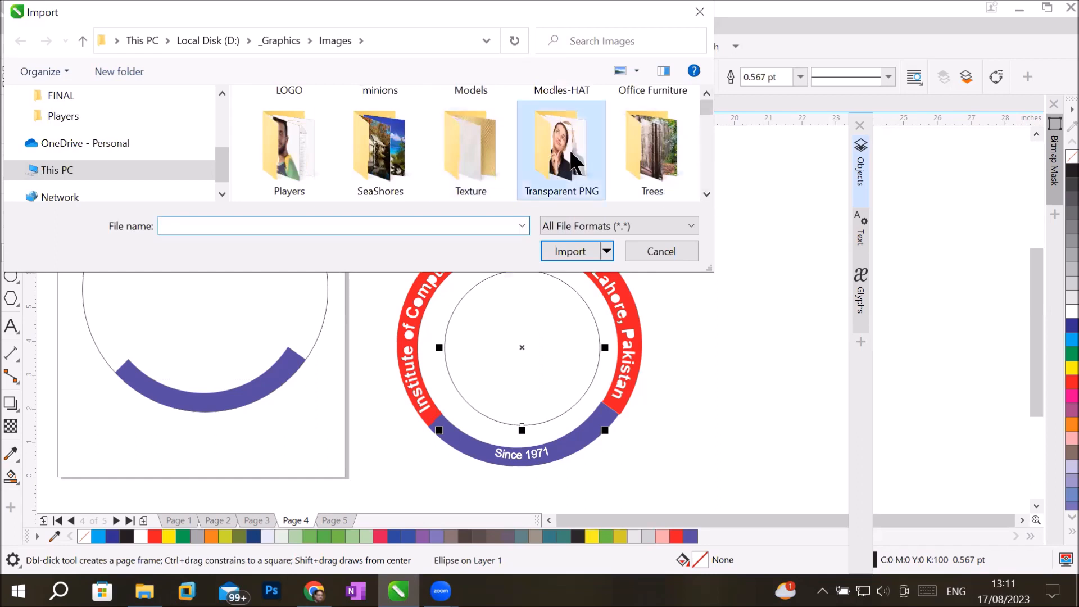
# Import barber.png and place it about 2.7 in wide inside the inner circle.
pyautogui.click(706, 167)
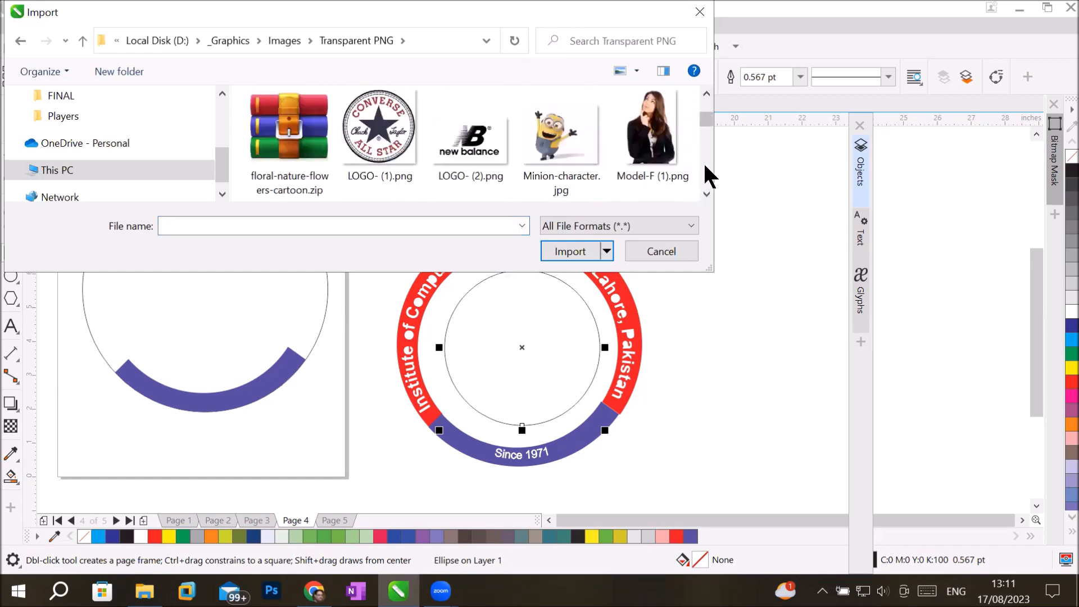
pyautogui.scroll(2, 701, 106)
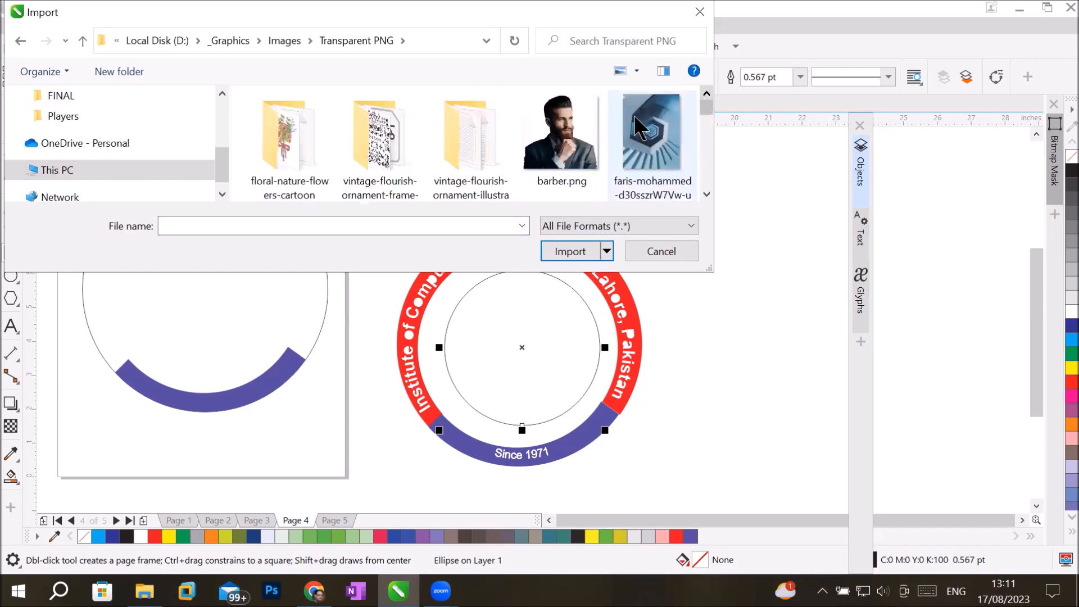
pyautogui.click(550, 149)
pyautogui.click(585, 251)
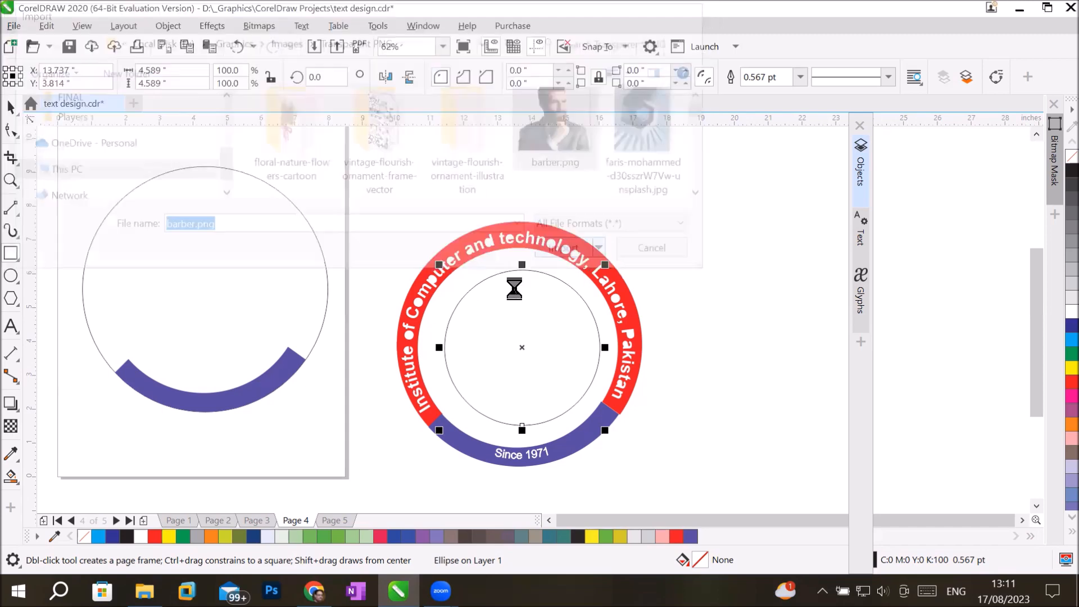
pyautogui.moveTo(467, 293); pyautogui.dragTo(571, 414)
# Adjust the portrait's position and enlarge it proportionally from its centre to about 6.19 by 6.08 in.
pyautogui.click(8, 110)
pyautogui.moveTo(510, 356); pyautogui.dragTo(508, 371)
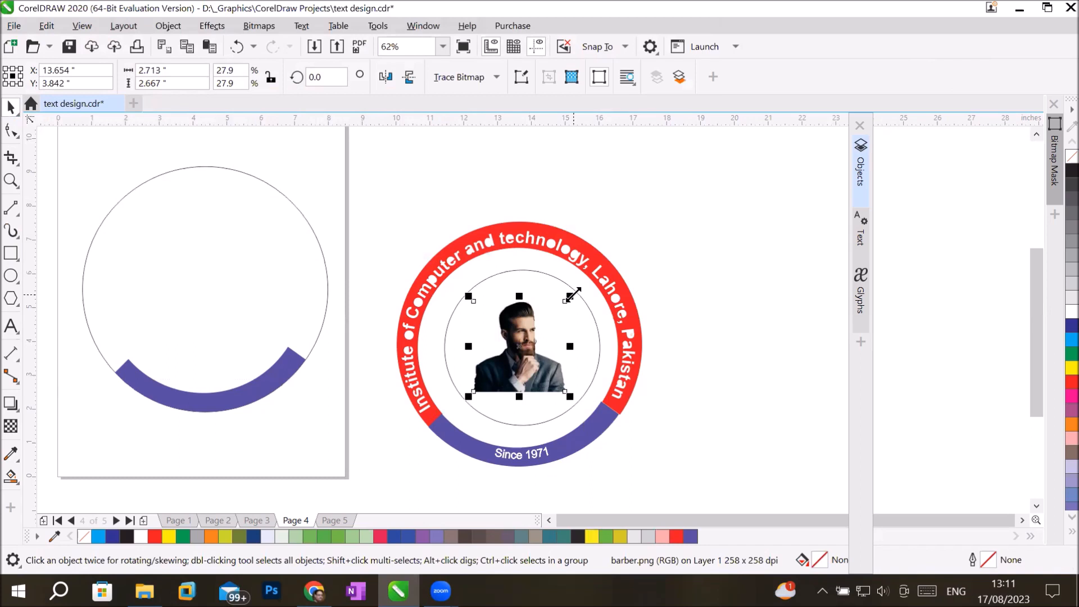
pyautogui.moveTo(573, 295); pyautogui.dragTo(632, 239)
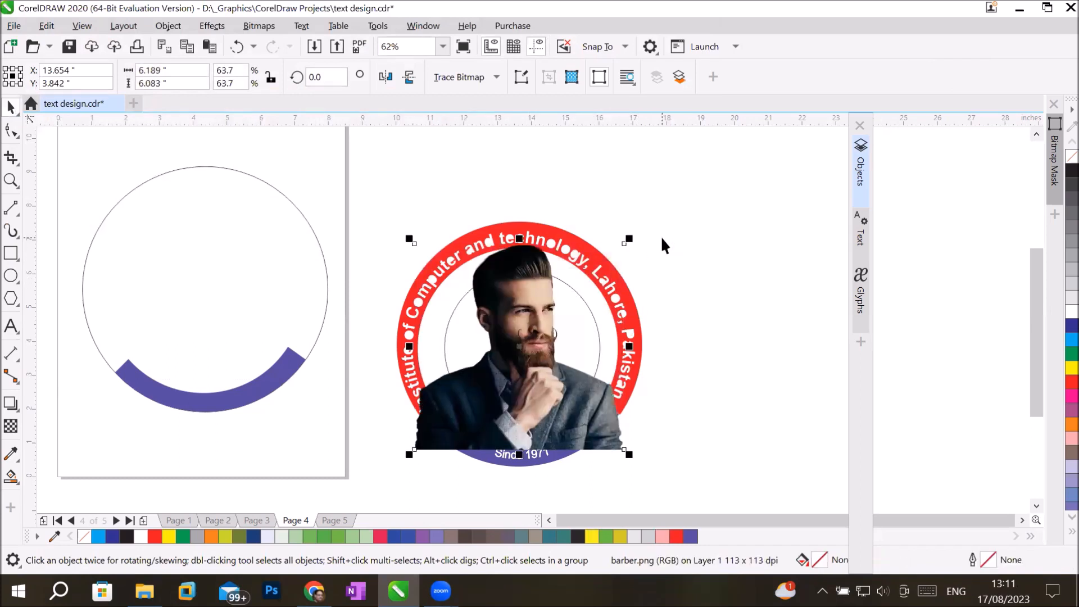
# Try to PowerClip the portrait inside the inner circle of the emblem.
pyautogui.rightClick(530, 348)
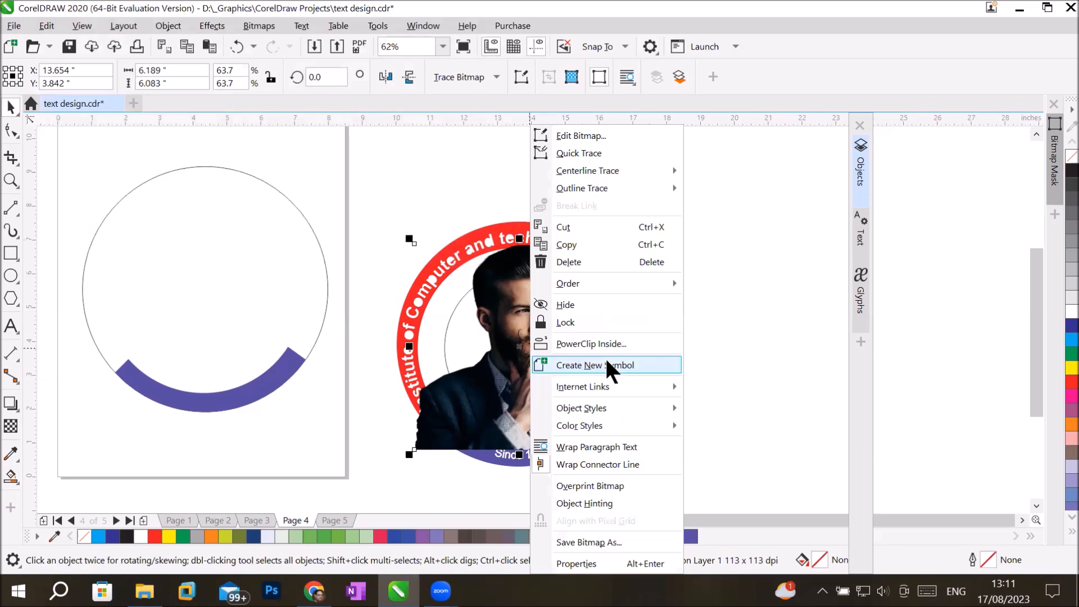
pyautogui.click(580, 344)
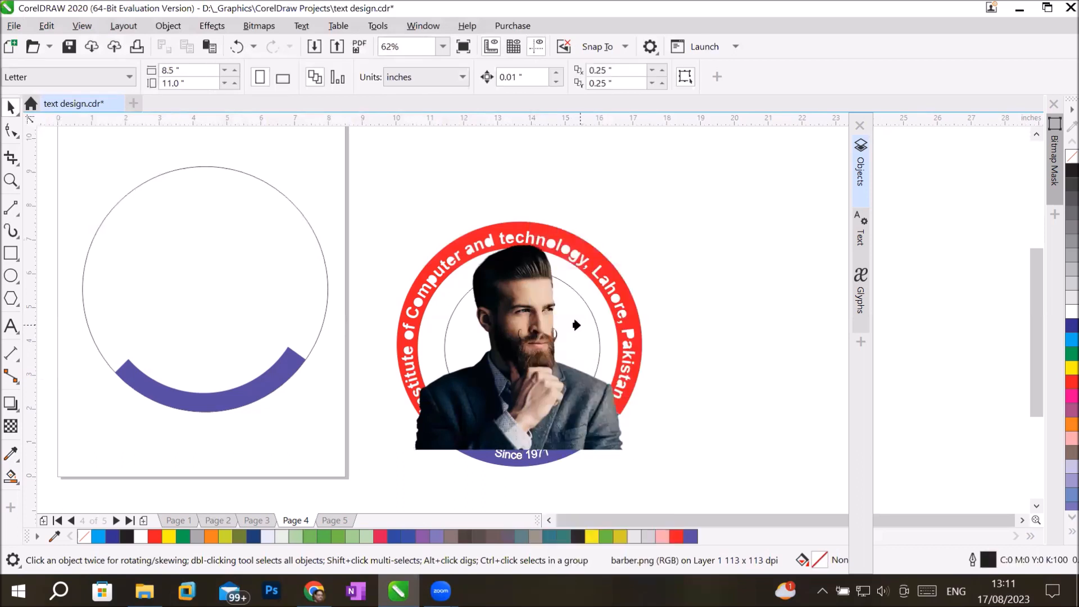
pyautogui.click(582, 322)
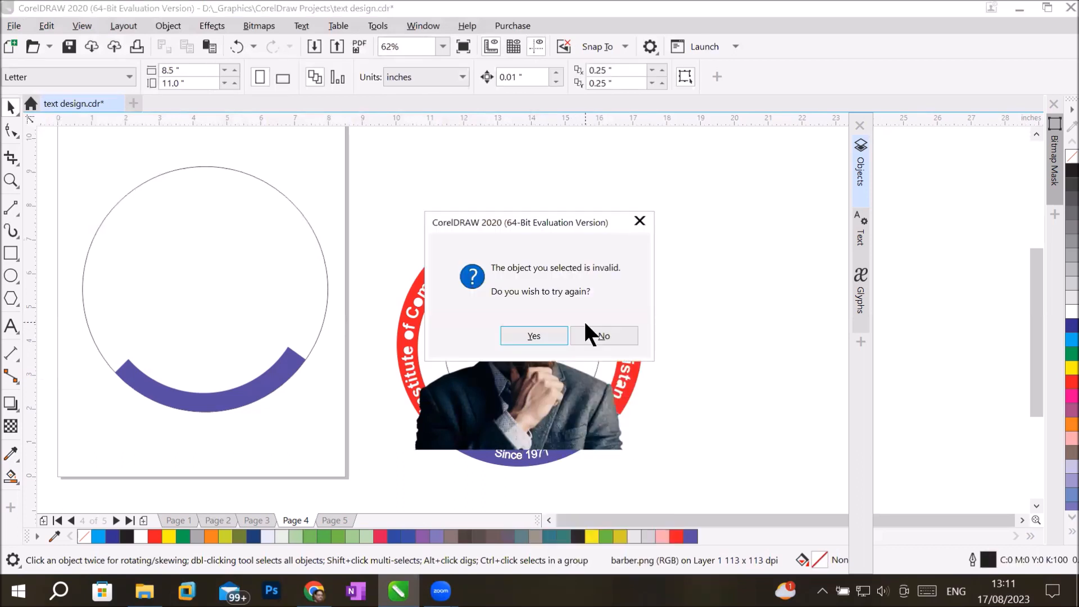
pyautogui.click(534, 336)
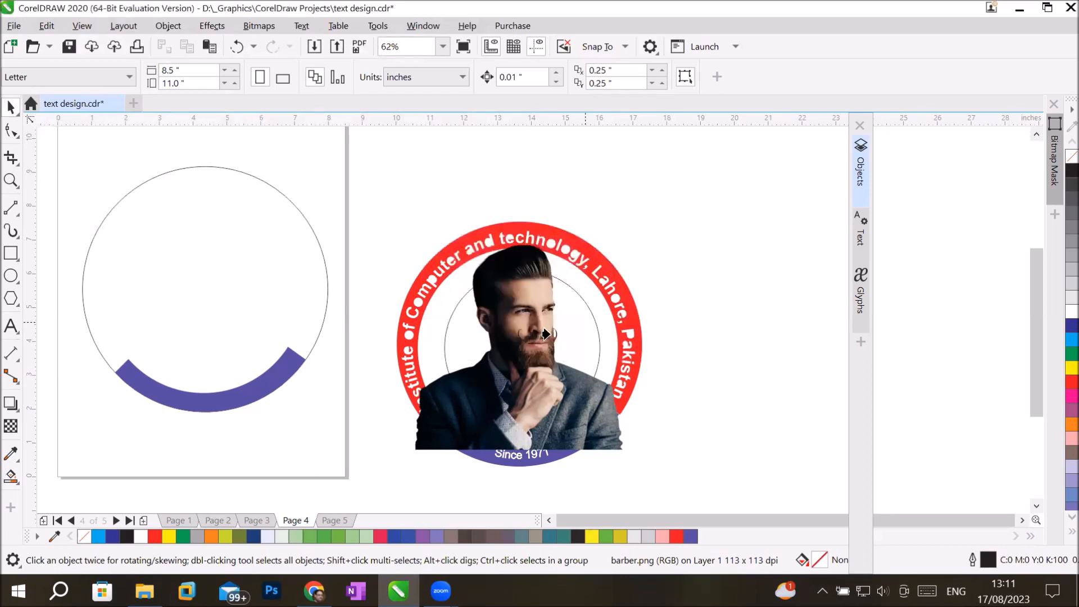
pyautogui.click(593, 333)
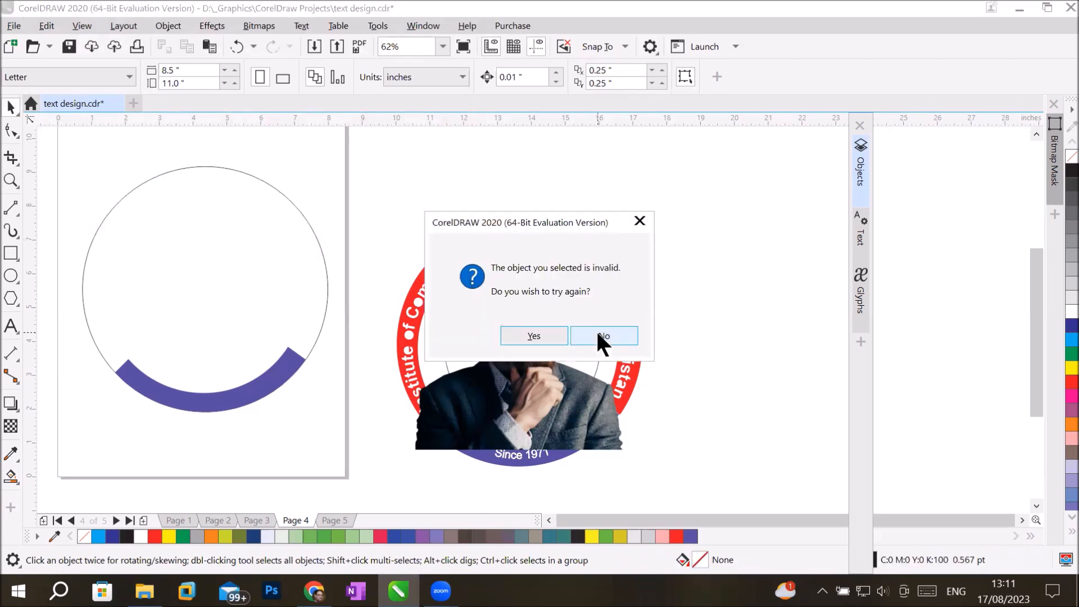
pyautogui.click(596, 333)
# Move the portrait and the inner circle up and right, out of the emblem, with the circle centred horizontally on the portrait.
pyautogui.moveTo(506, 332); pyautogui.dragTo(731, 235)
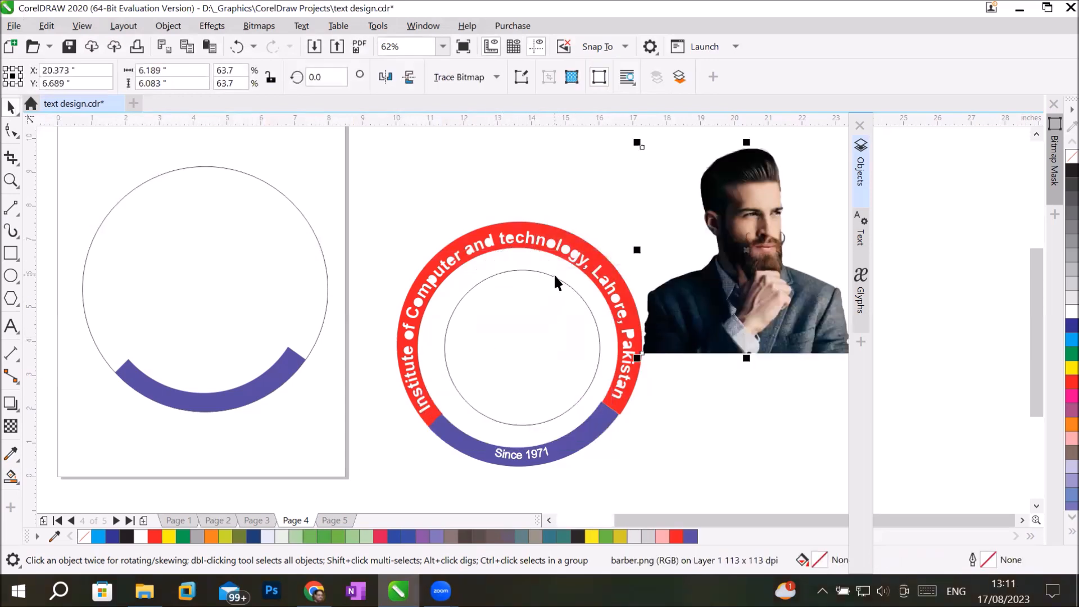
pyautogui.moveTo(554, 275); pyautogui.dragTo(779, 184)
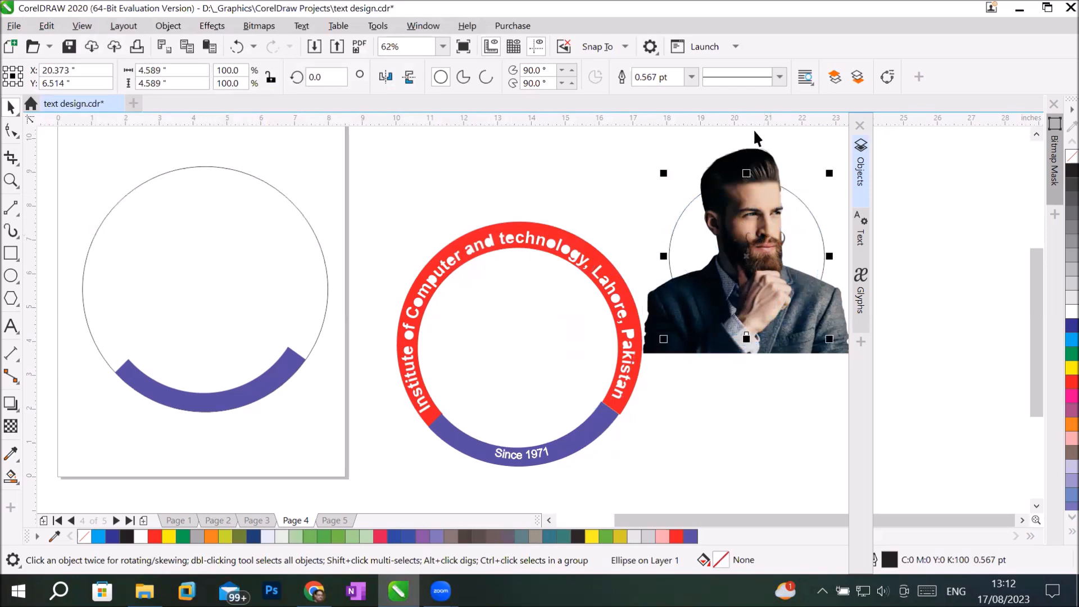
# Try to PowerClip the portrait inside the circle beside the emblem.
pyautogui.click(783, 152)
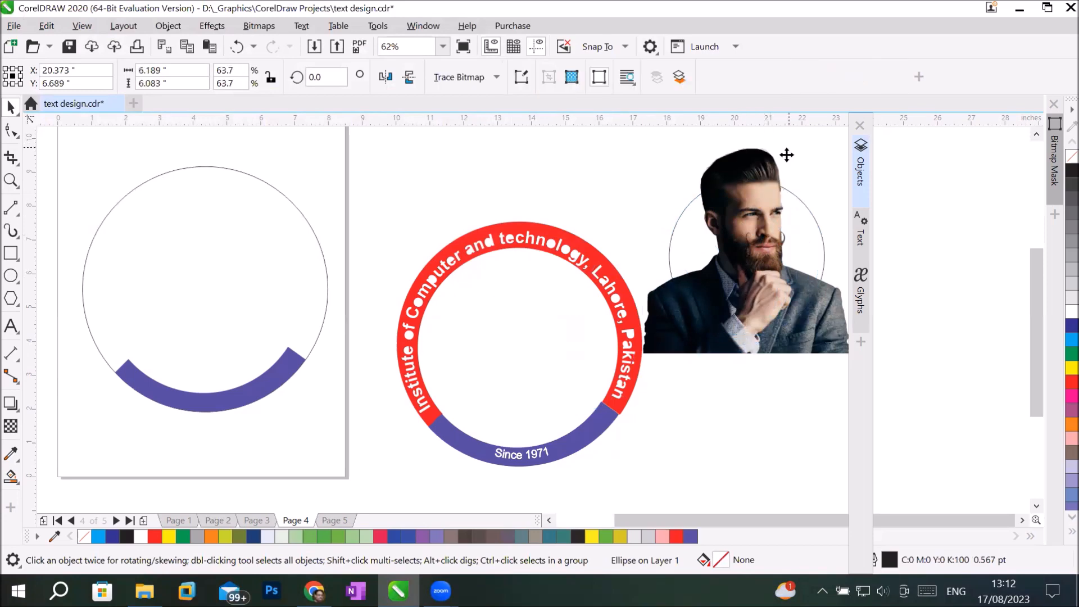
pyautogui.rightClick(757, 179)
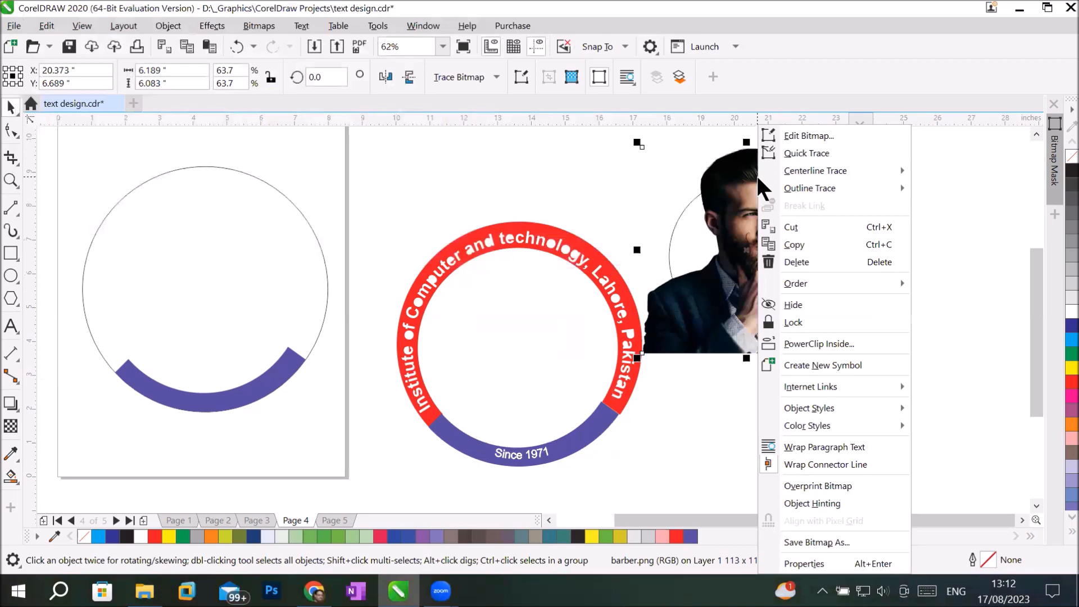
pyautogui.click(819, 338)
pyautogui.click(674, 236)
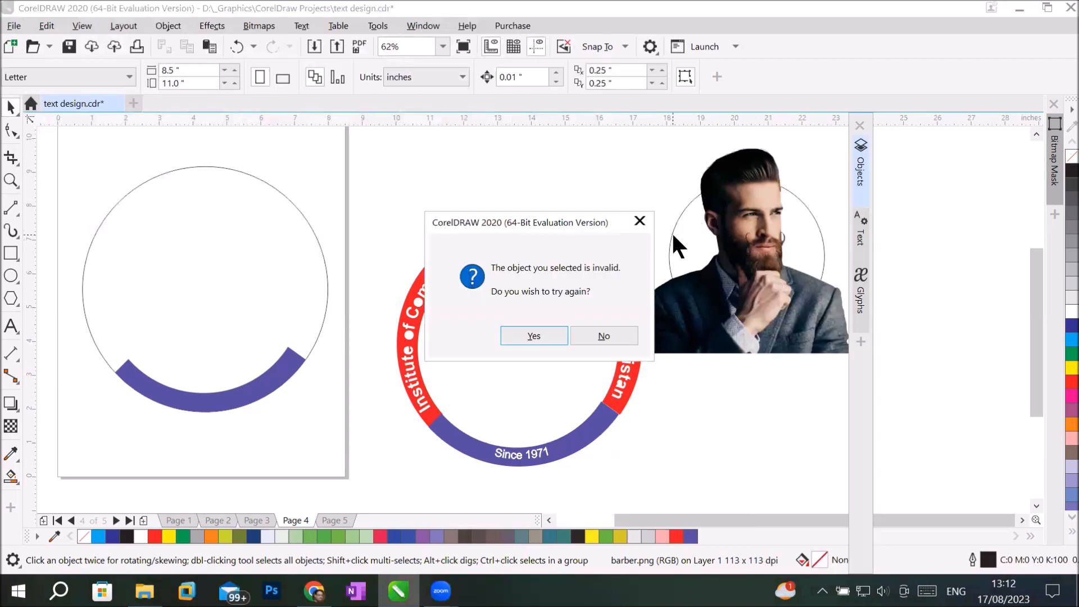
pyautogui.click(537, 332)
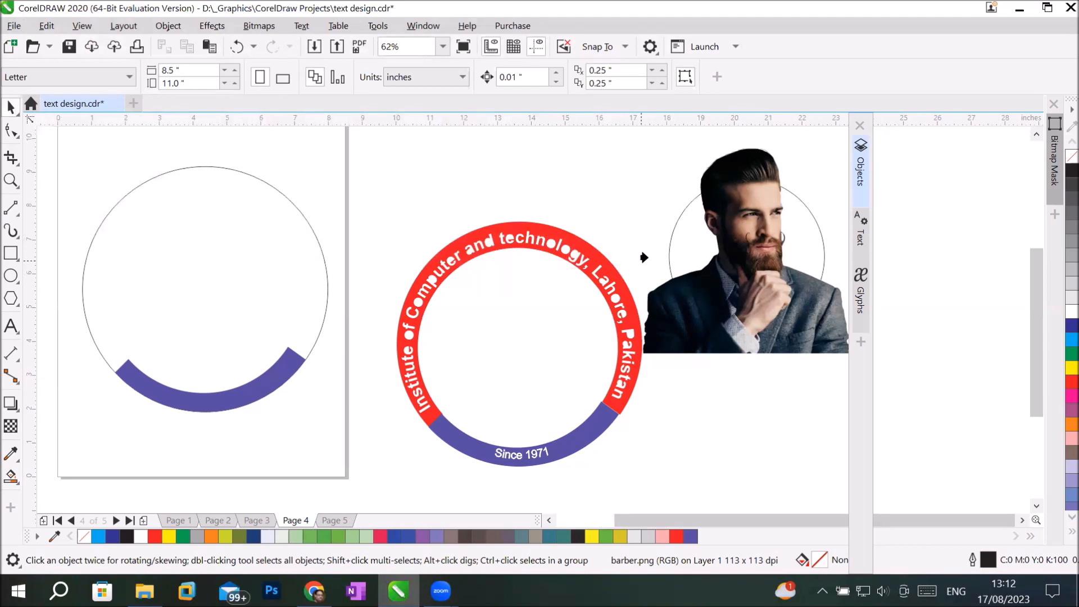
pyautogui.click(663, 254)
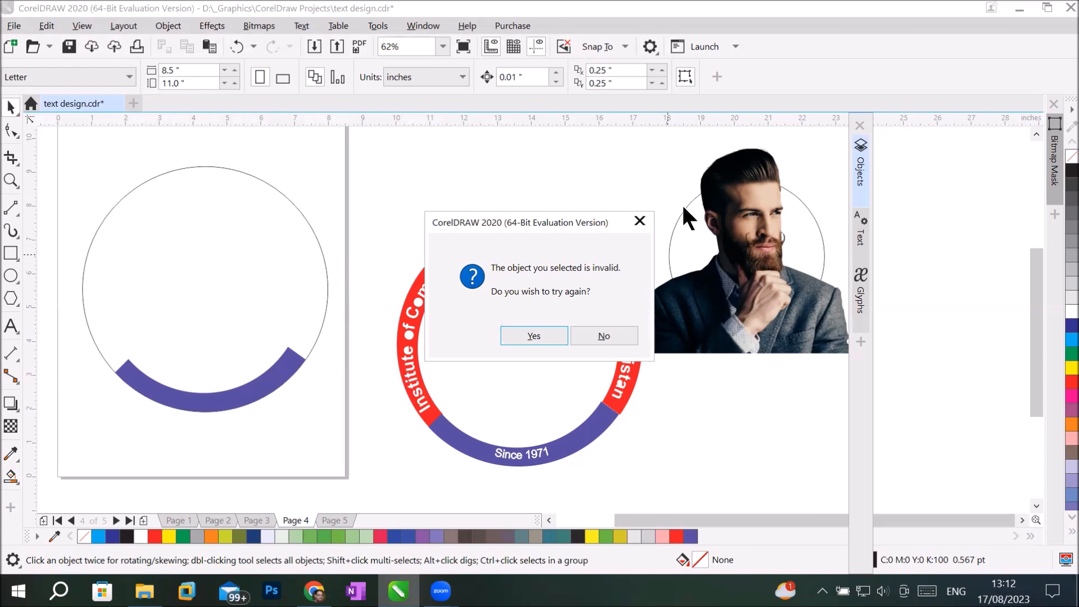
pyautogui.click(602, 335)
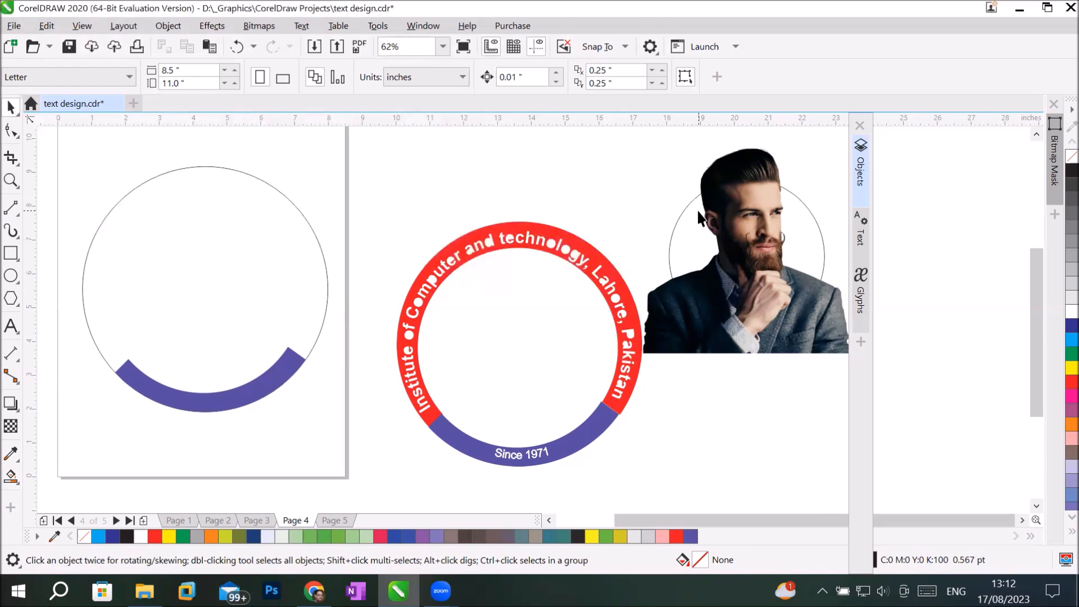
# Move the portrait up and left and the circle right, so that the two no longer overlap.
pyautogui.moveTo(685, 214); pyautogui.dragTo(639, 164)
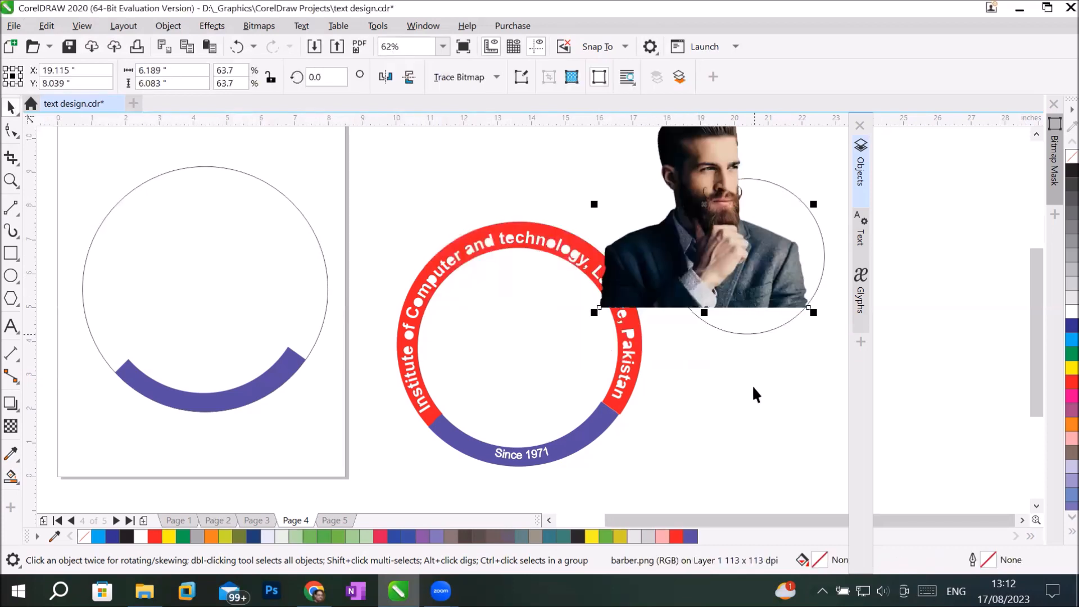
pyautogui.click(1022, 521)
pyautogui.click(1022, 521)
pyautogui.moveTo(522, 273); pyautogui.dragTo(680, 295)
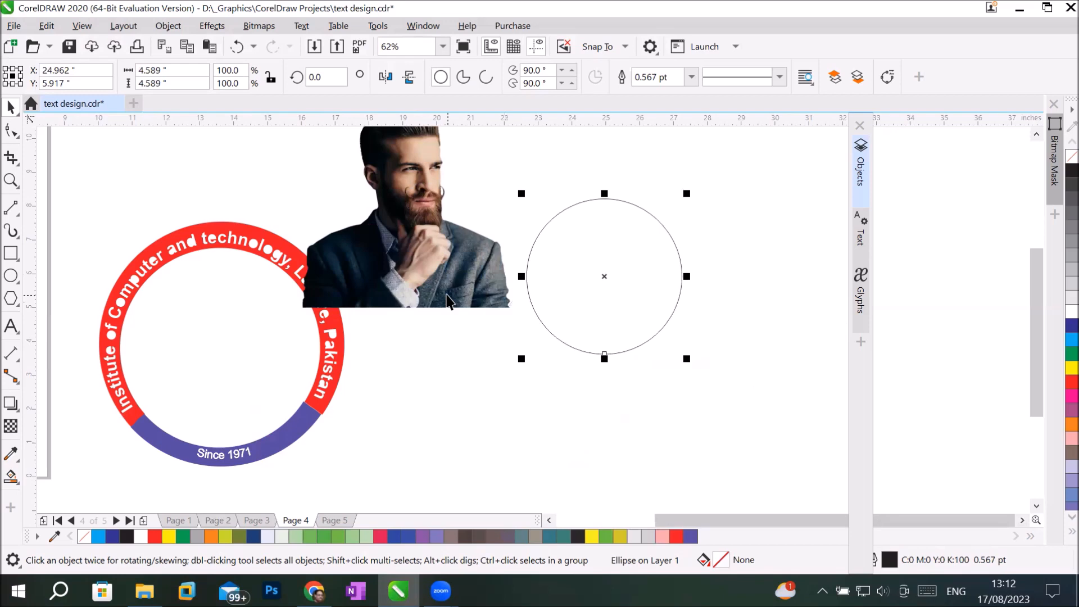
# PowerClip the portrait photo inside the empty circle to the right of the emblem.
pyautogui.click(450, 286)
pyautogui.rightClick(449, 282)
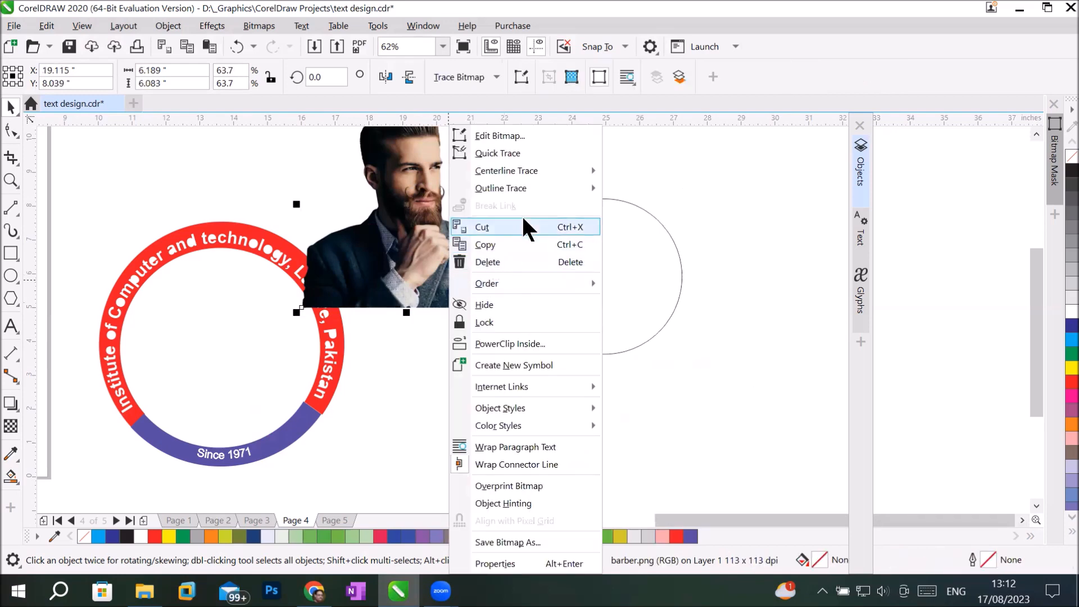
pyautogui.click(571, 351)
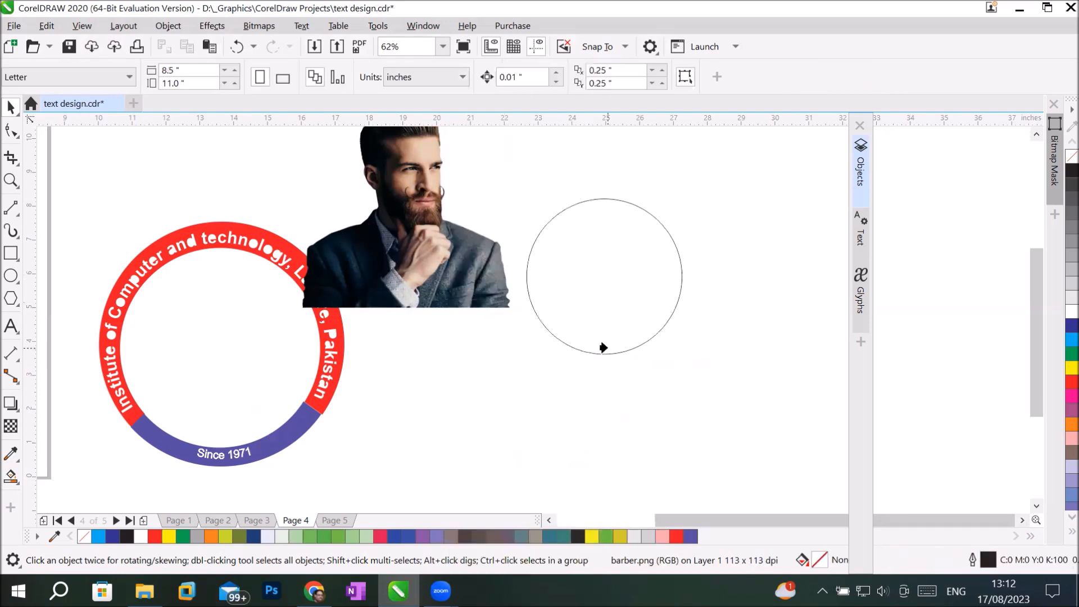
pyautogui.click(602, 344)
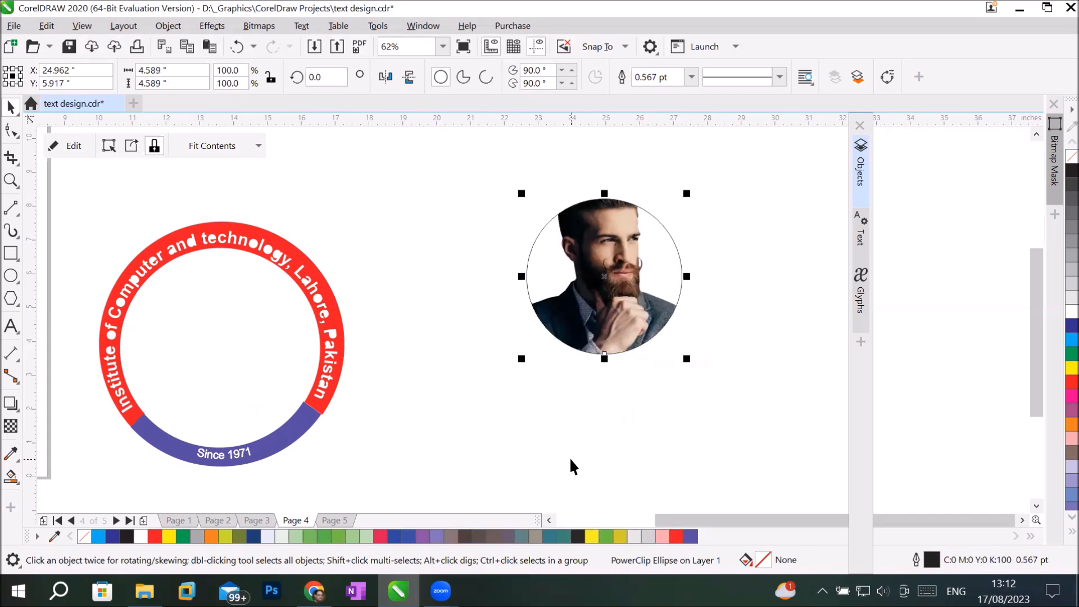
# Stretch the PowerClip contents to fill the circle and move the clipped portrait back into the middle of the emblem.
pyautogui.click(259, 147)
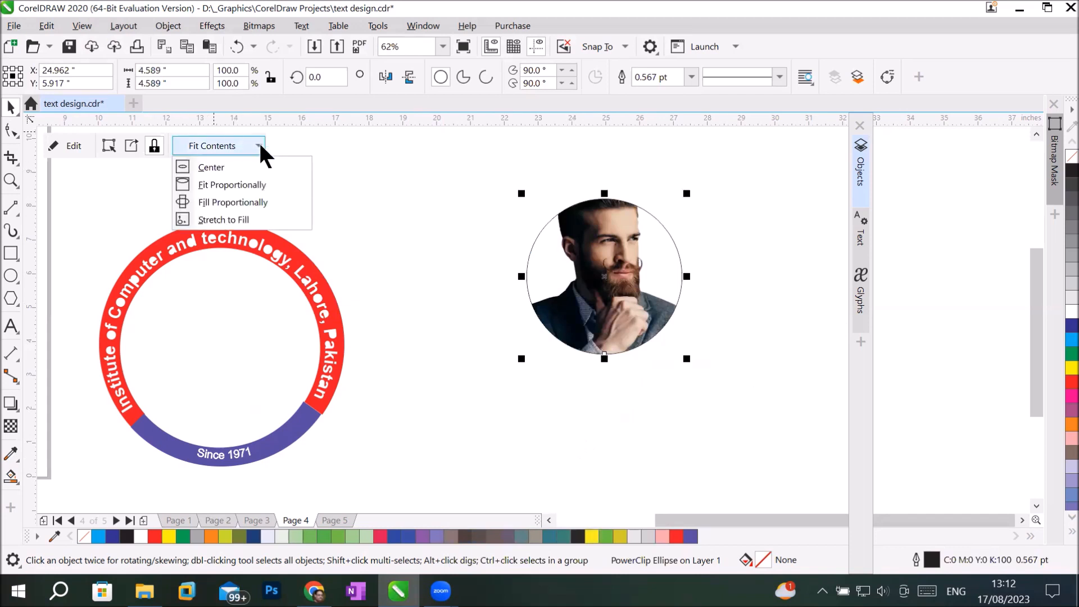
pyautogui.click(250, 220)
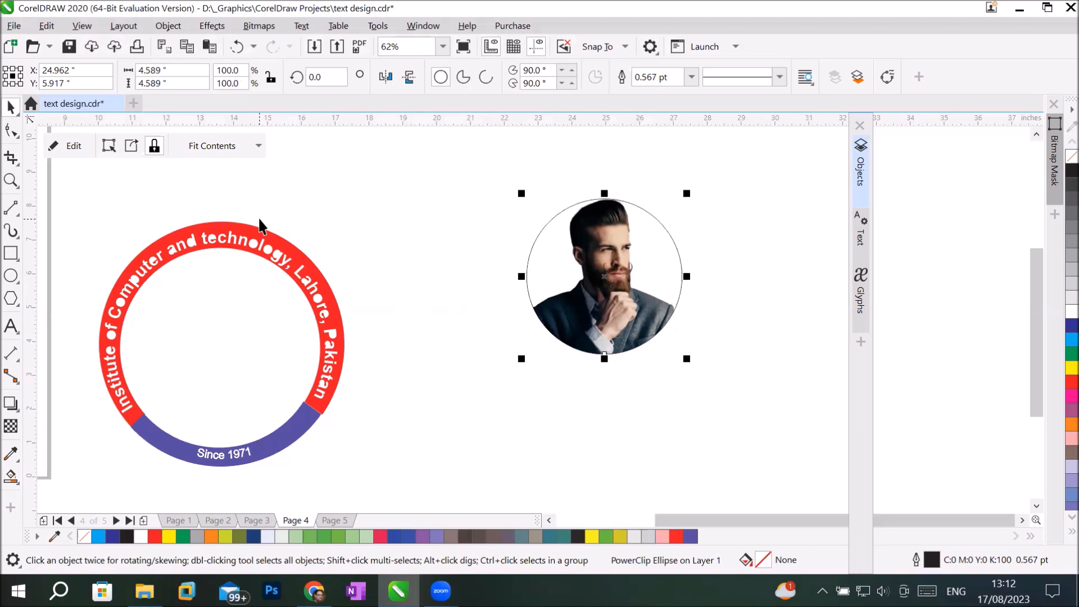
pyautogui.moveTo(604, 276); pyautogui.dragTo(223, 345)
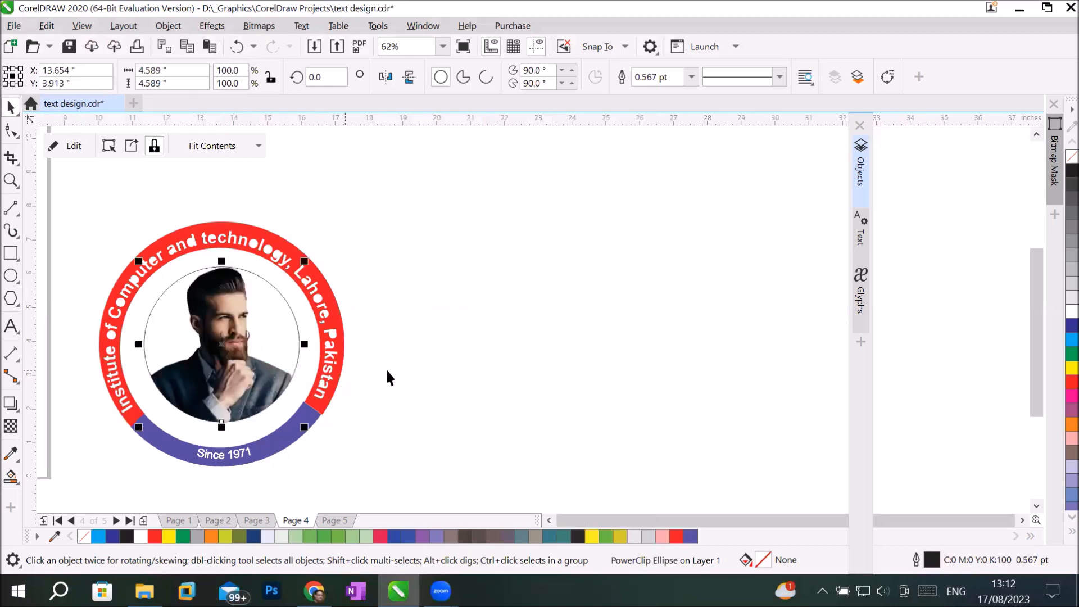
pyautogui.click(578, 345)
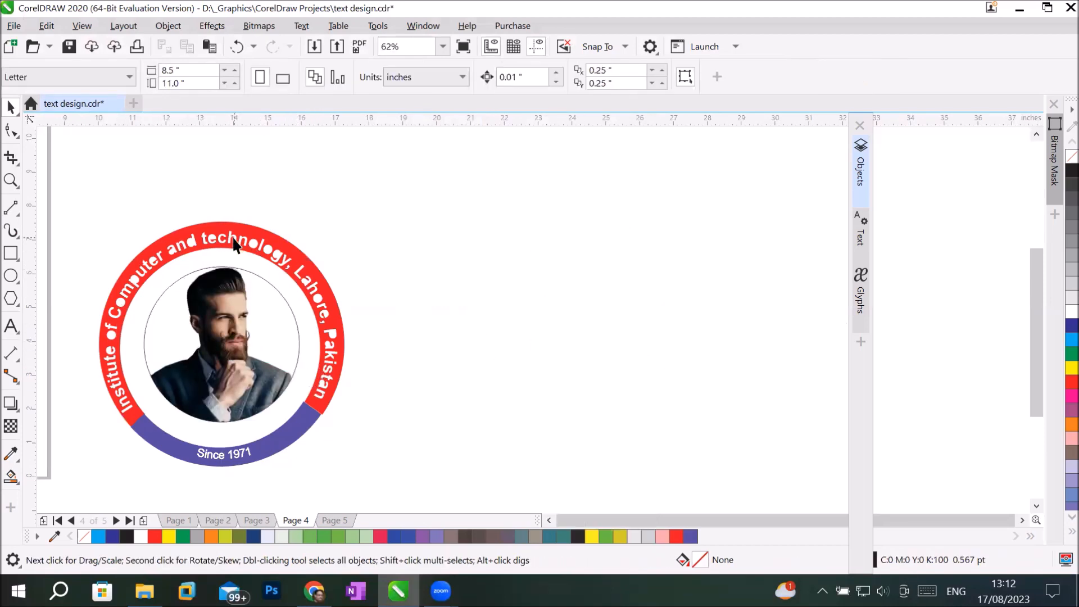
# Draw a hexagon about 0.505 × 0.583 in beside the emblem and fill it with light purple (C20 M20 Y0 K0).
pyautogui.click(12, 296)
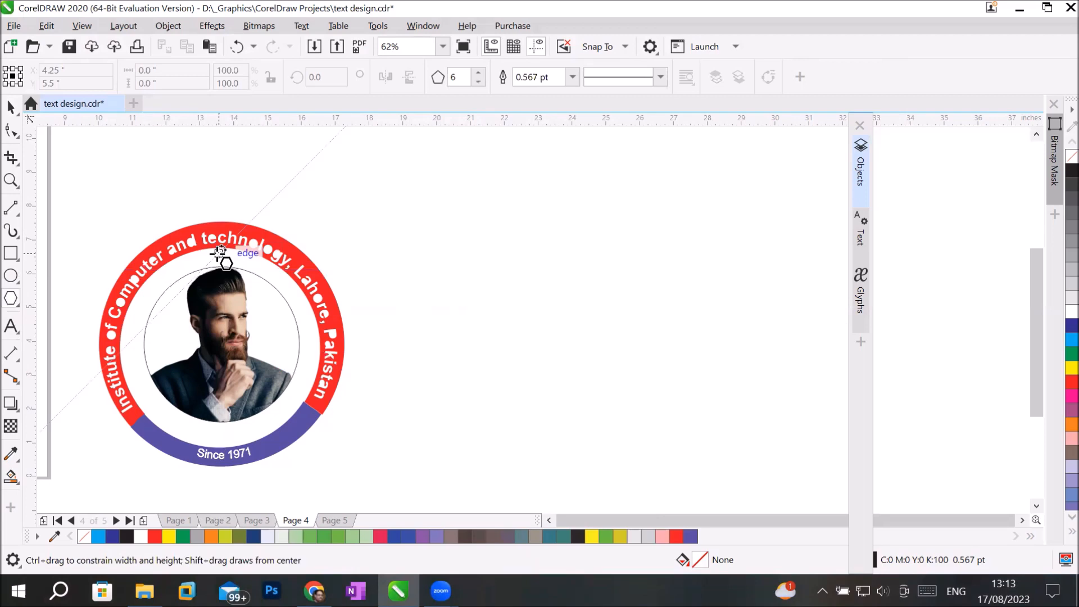
pyautogui.moveTo(446, 235); pyautogui.dragTo(465, 264)
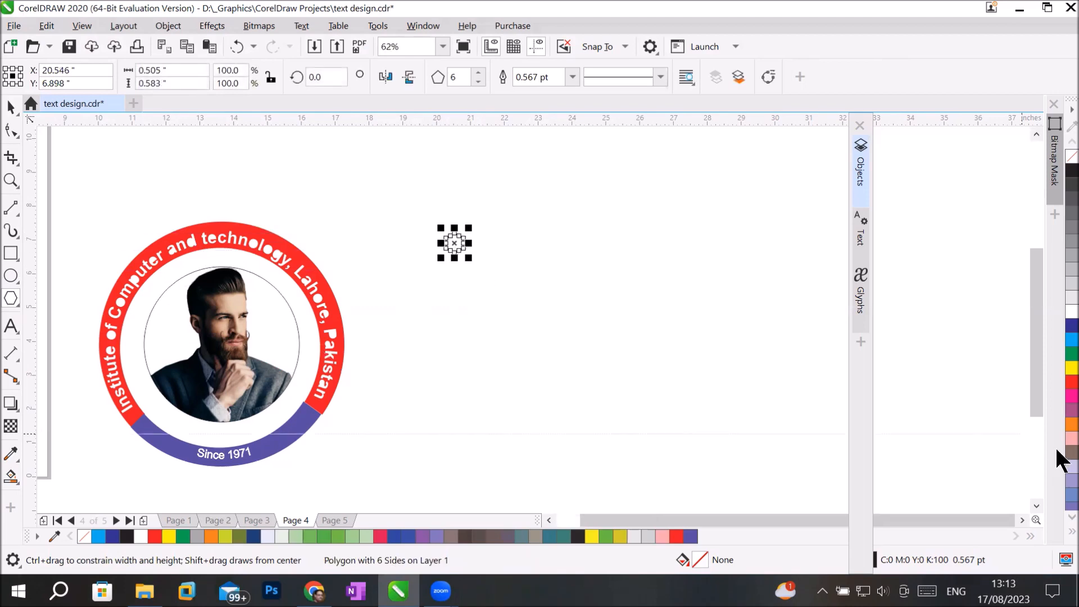
pyautogui.click(1066, 465)
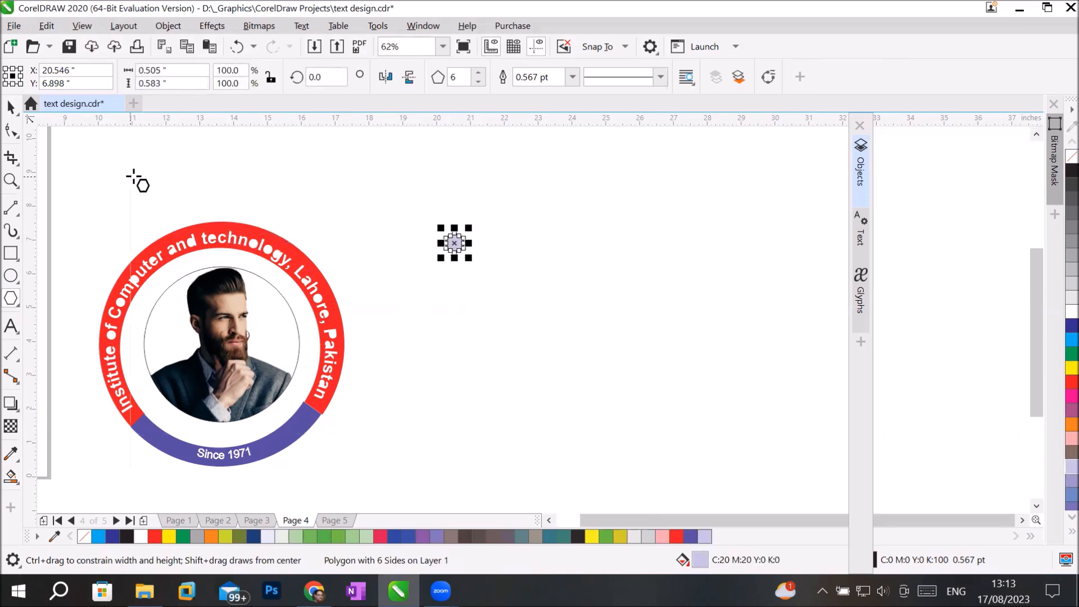
# Move the hexagon onto the emblem at the inner edge of the red band, above the portrait's head.
pyautogui.click(12, 107)
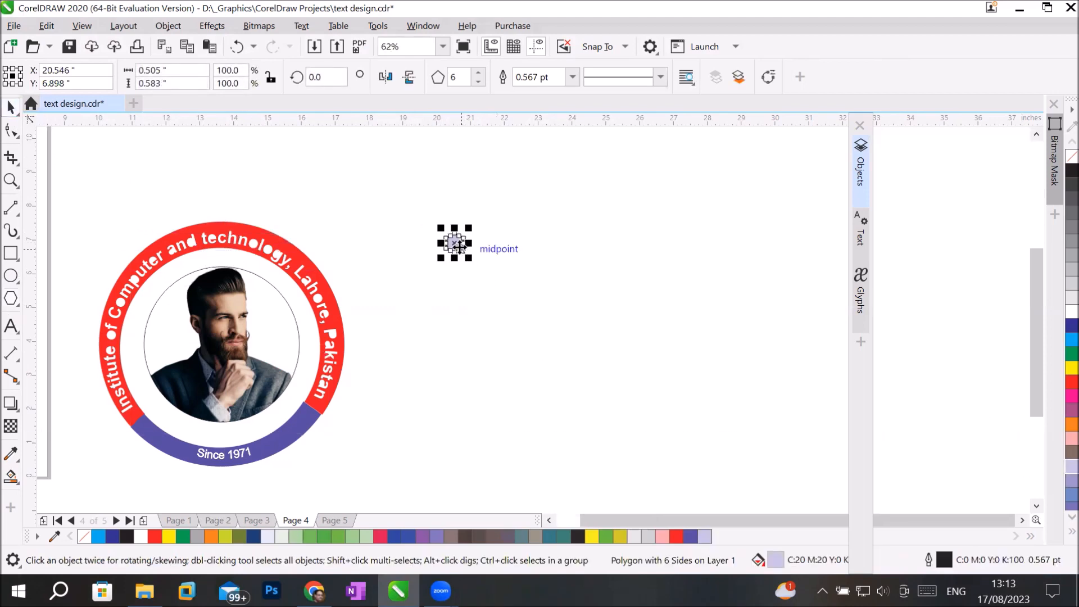
pyautogui.moveTo(459, 247); pyautogui.dragTo(230, 259)
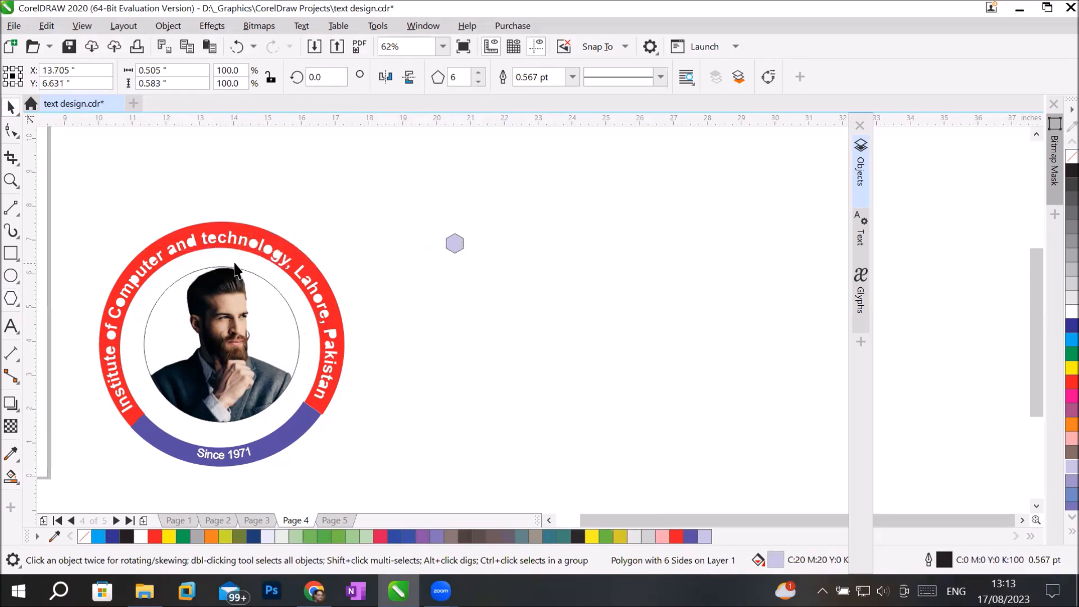
pyautogui.scroll(3, 258, 264)
pyautogui.scroll(-1, 264, 264)
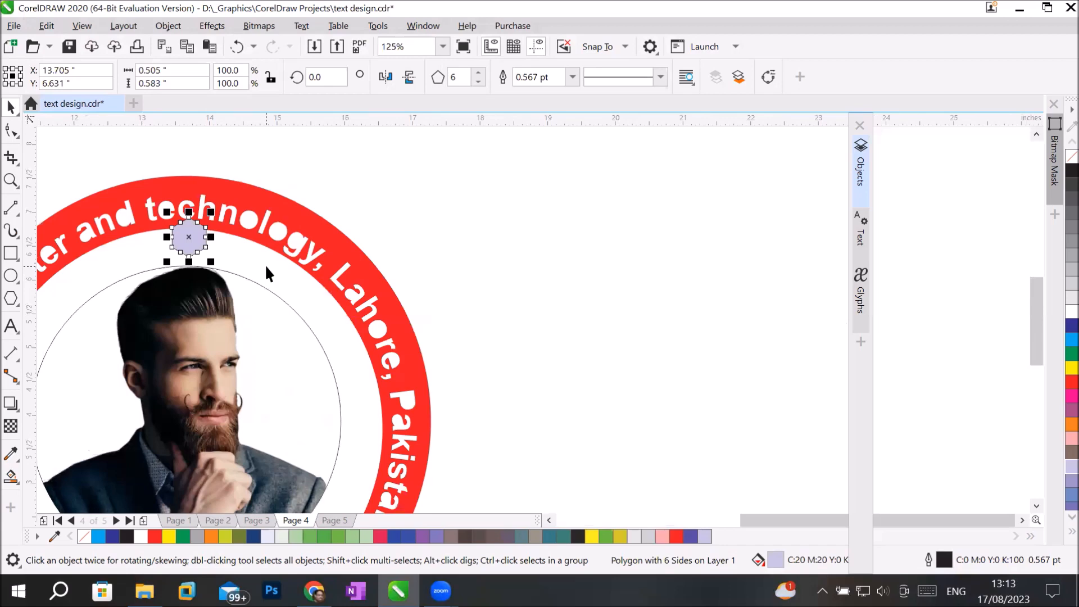
# Nudge the hexagon down and slightly right into the white gap between the red band and the portrait circle.
pyautogui.press('Down')
pyautogui.press('Down')
pyautogui.press('Down')
pyautogui.press('Down')
pyautogui.press('Down')
pyautogui.press('Down')
pyautogui.press('Down')
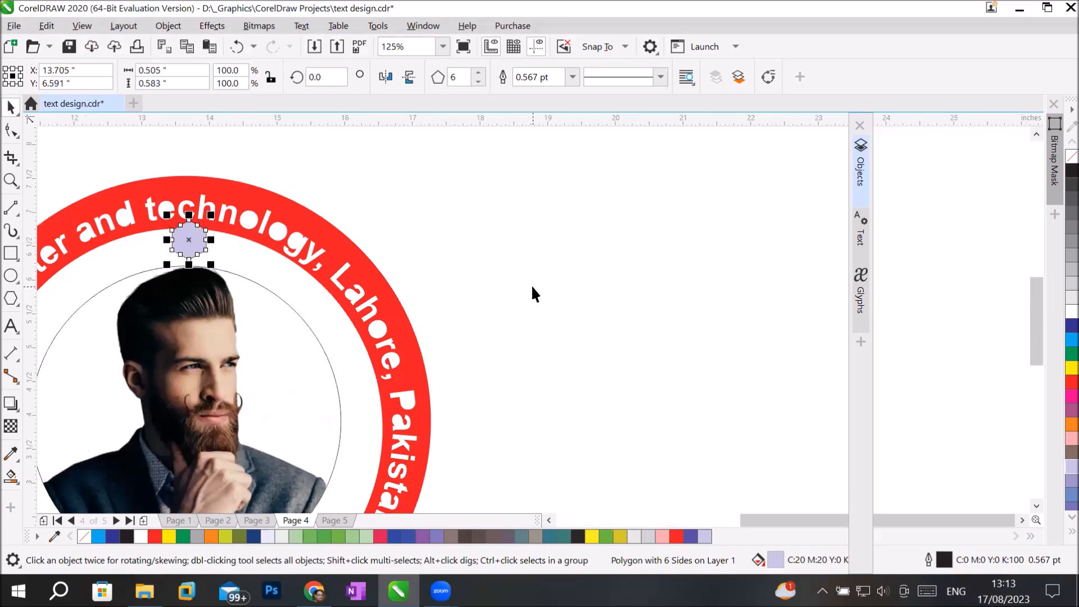
pyautogui.press('Down')
pyautogui.press('Down')
pyautogui.press('Down')
pyautogui.press('Down')
pyautogui.press('Down')
pyautogui.press('Down')
pyautogui.press('Down')
pyautogui.press('Down')
pyautogui.press('Down')
pyautogui.press('Down')
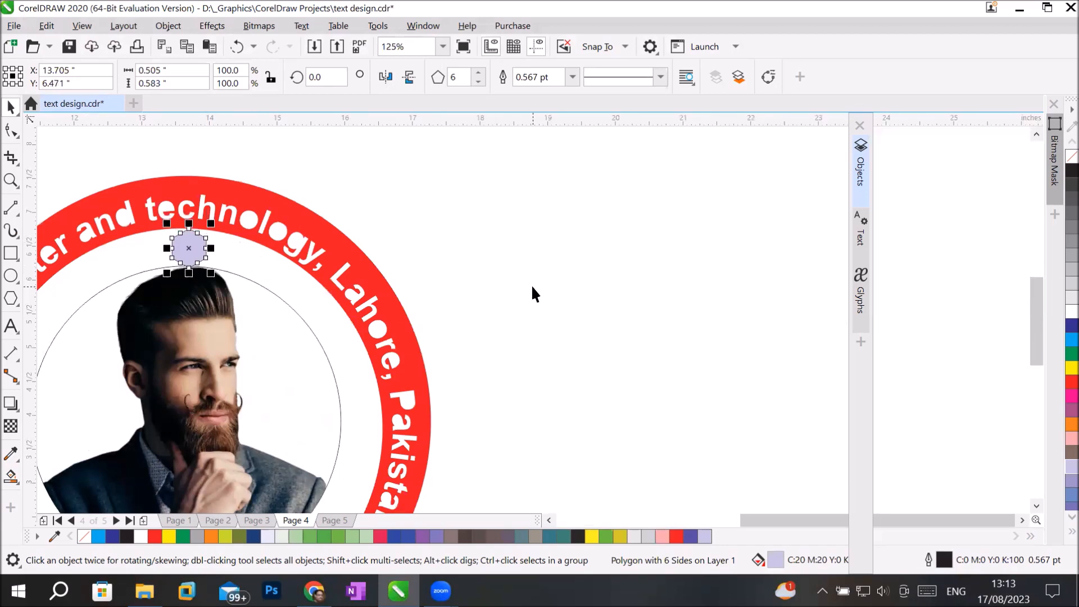
pyautogui.press('Right')
pyautogui.press('Right')
pyautogui.press('Right')
pyautogui.press('Up')
pyautogui.press('Right')
pyautogui.press('Right')
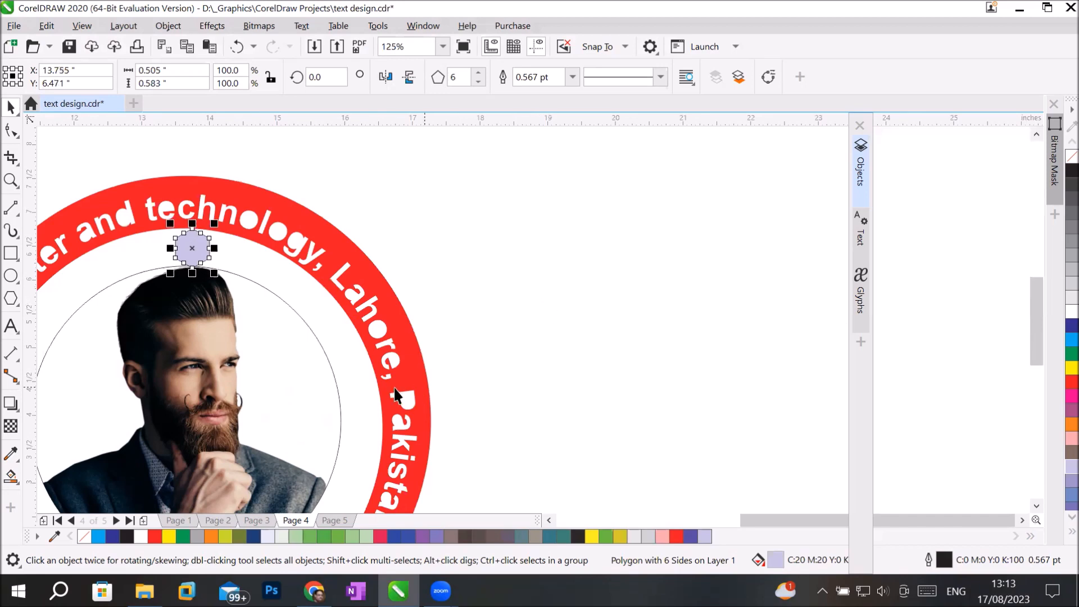
# Shift the hexagon slightly further right and up within the white gap above the portrait.
pyautogui.scroll(-2, 393, 393)
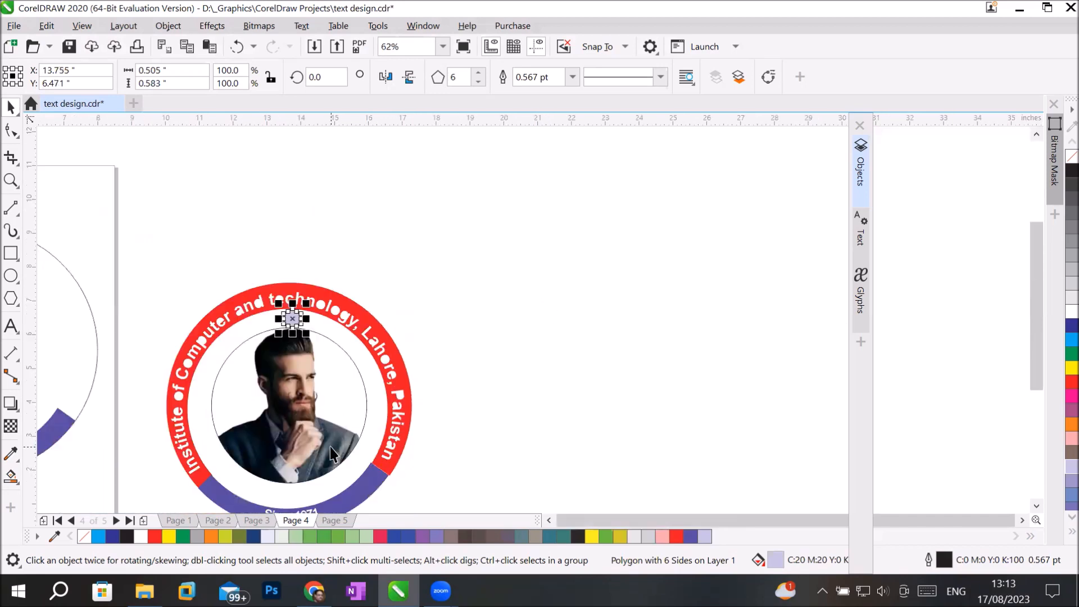
pyautogui.scroll(2, 330, 447)
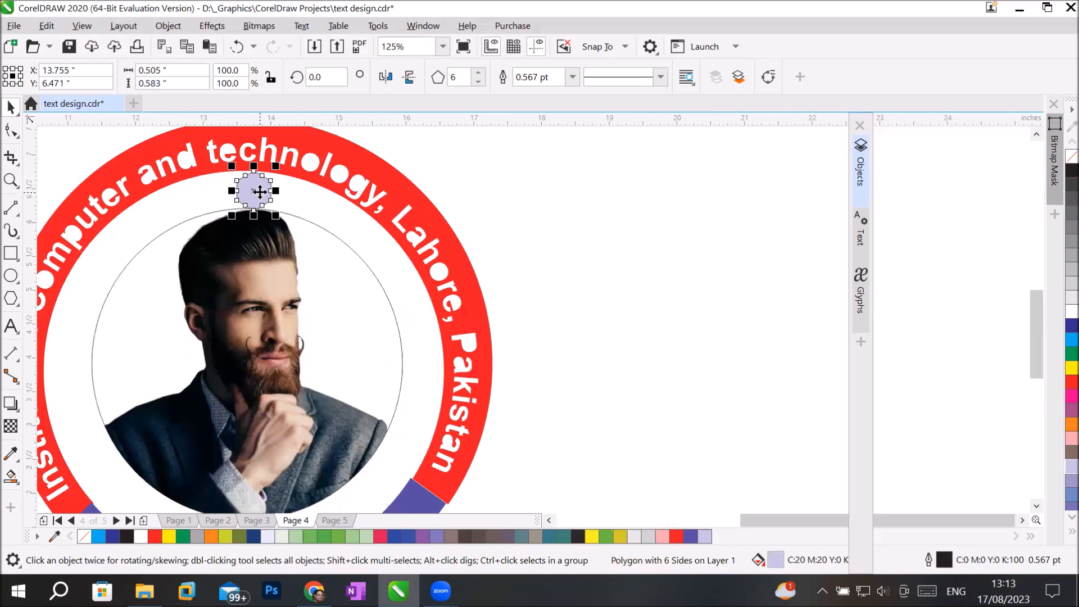
pyautogui.moveTo(247, 194)
pyautogui.mouseDown()
pyautogui.moveTo(284, 197)
pyautogui.moveTo(266, 199)
pyautogui.mouseUp()
pyautogui.moveTo(259, 192); pyautogui.dragTo(267, 195)
pyautogui.click(612, 240)
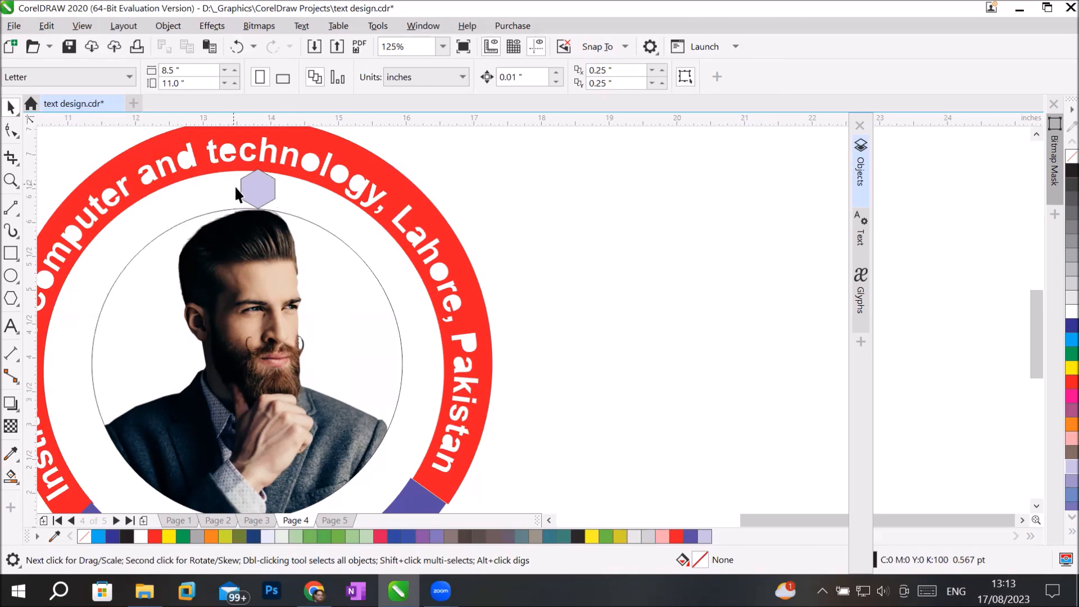
# Centre the hexagon horizontally on the portrait circle, aligning to the active objects.
pyautogui.click(264, 185)
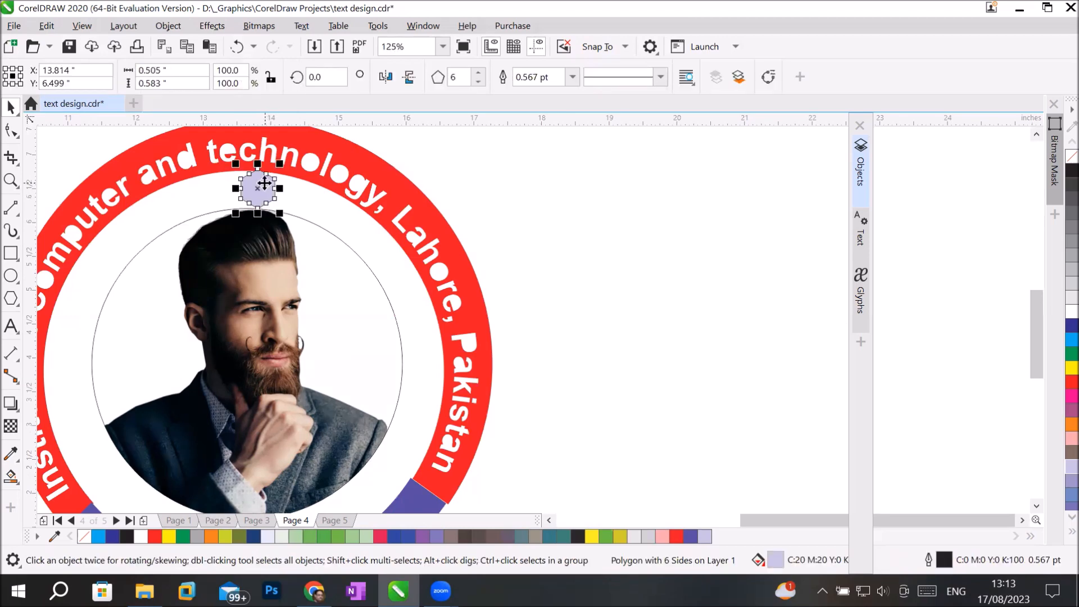
pyautogui.keyDown('shift'); pyautogui.click(364, 264); pyautogui.keyUp('shift')
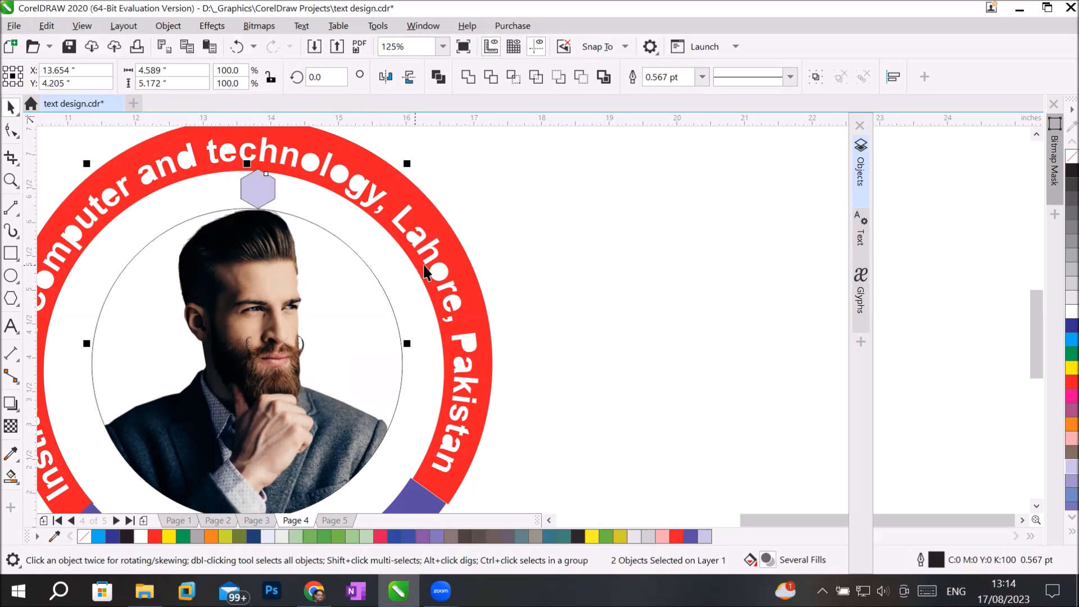
pyautogui.click(893, 76)
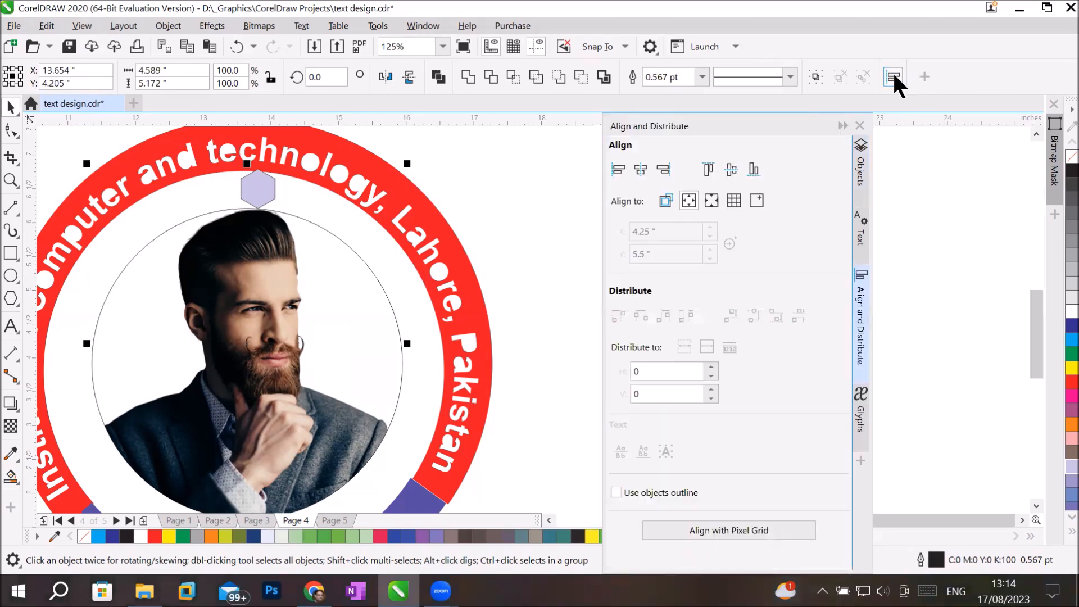
pyautogui.click(640, 168)
pyautogui.hotkey('ctrl', 'z')
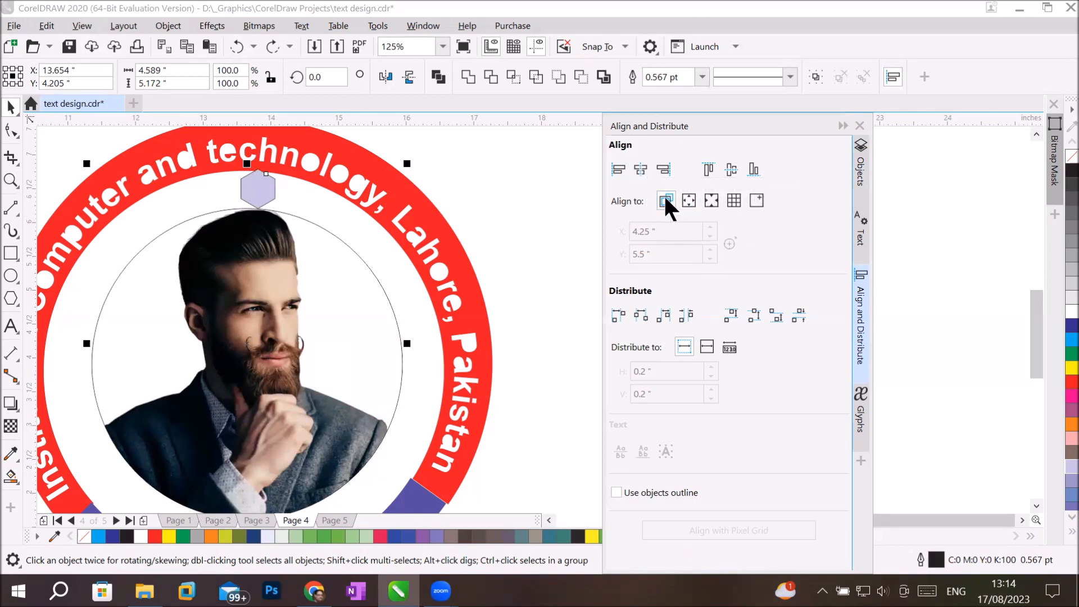
pyautogui.click(641, 168)
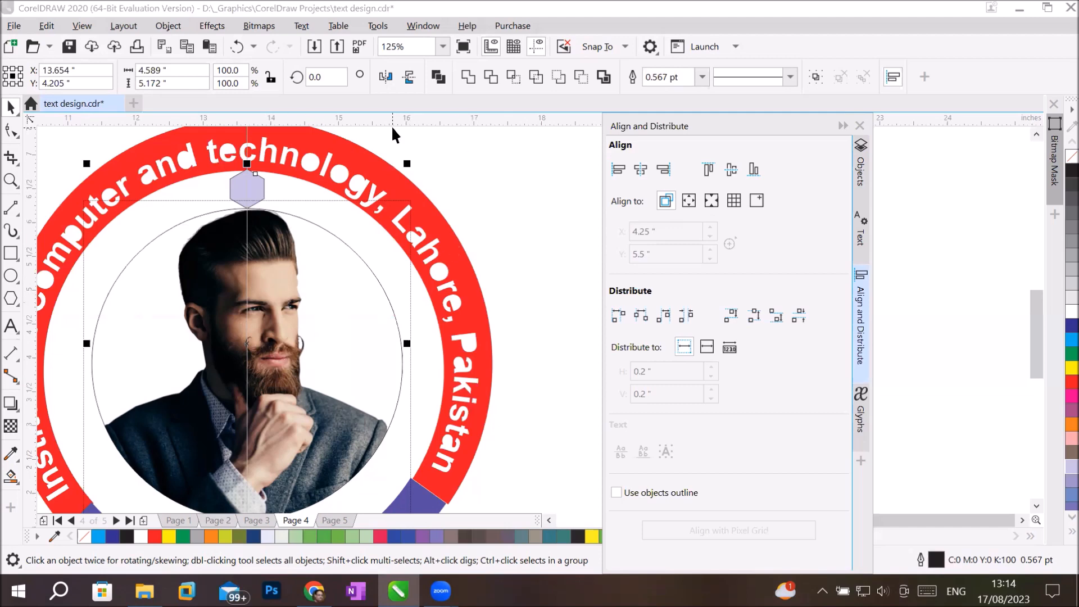
pyautogui.click(839, 124)
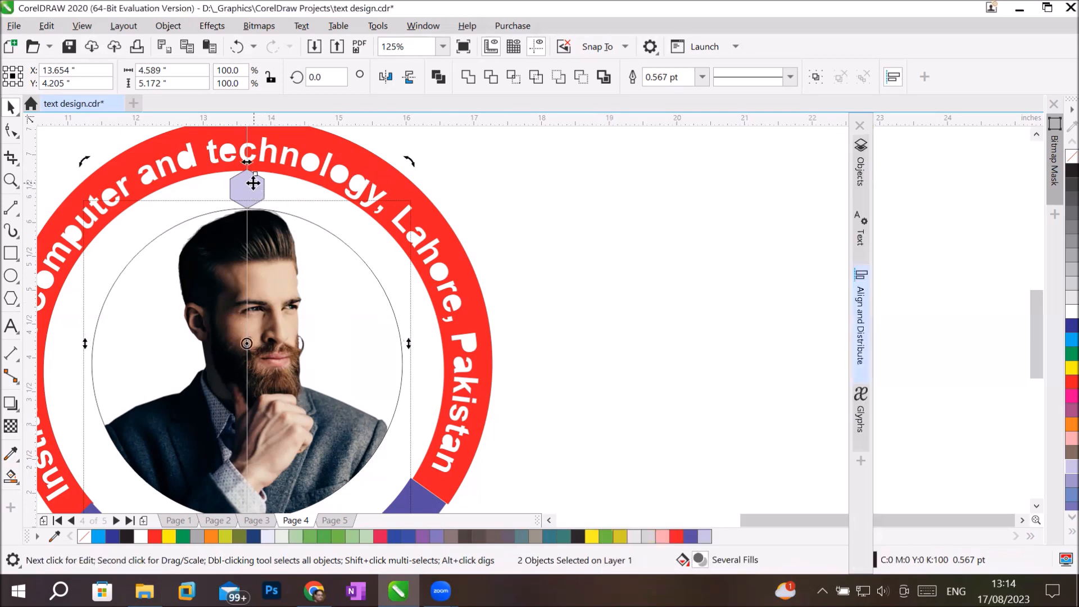
pyautogui.click(336, 194)
# Scale the hexagon about its centre to about 0.294 × 0.339 in.
pyautogui.click(242, 181)
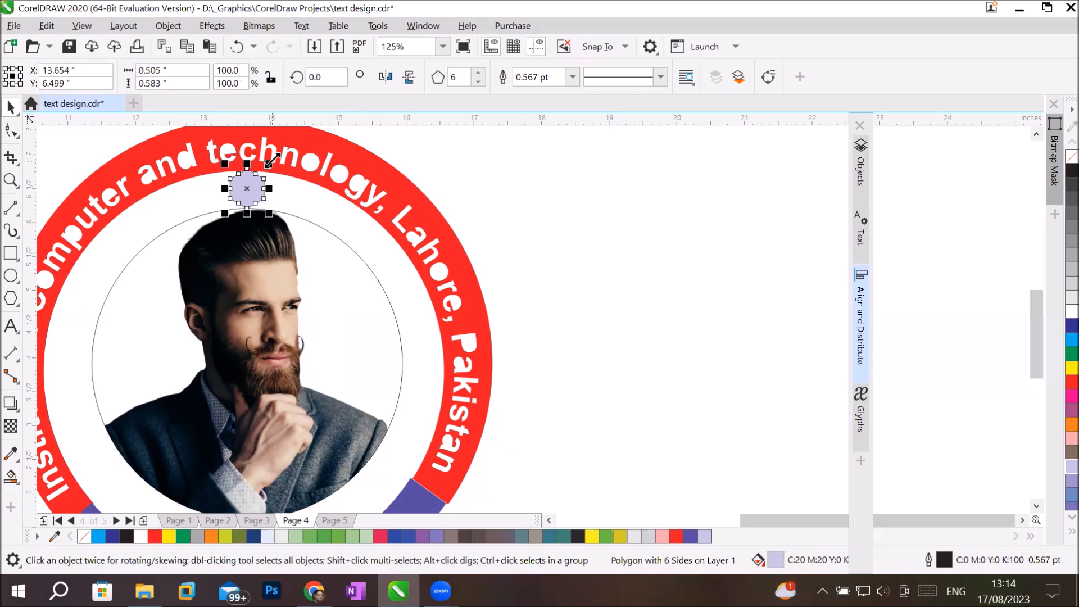
pyautogui.moveTo(272, 162); pyautogui.dragTo(250, 189)
pyautogui.click(525, 173)
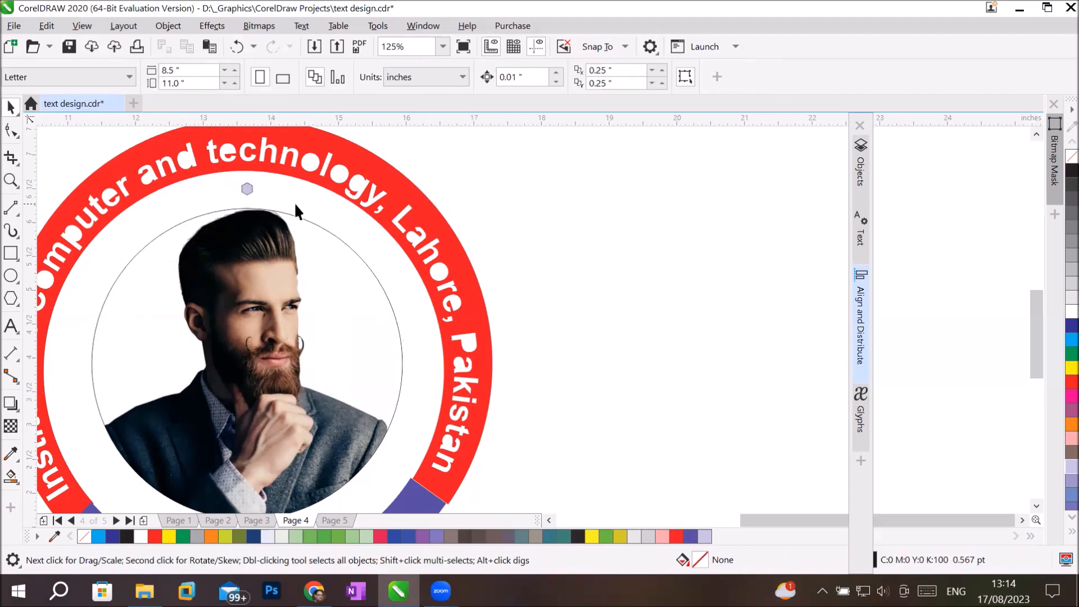
pyautogui.click(247, 188)
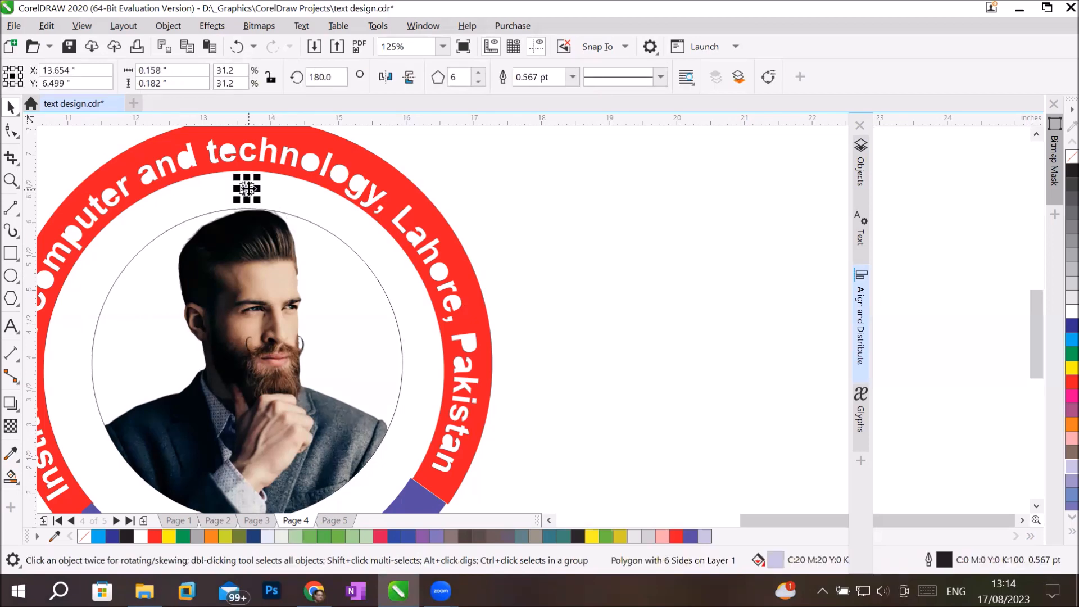
pyautogui.moveTo(260, 176); pyautogui.dragTo(280, 173)
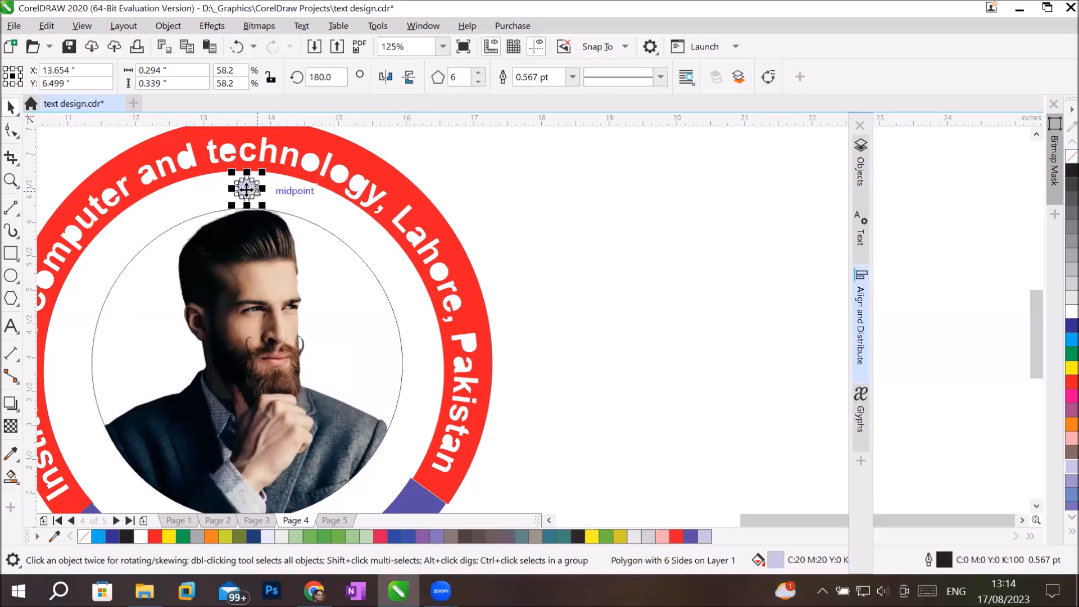
# Move the hexagon's centre of rotation down to the middle of the portrait circle.
pyautogui.click(247, 189)
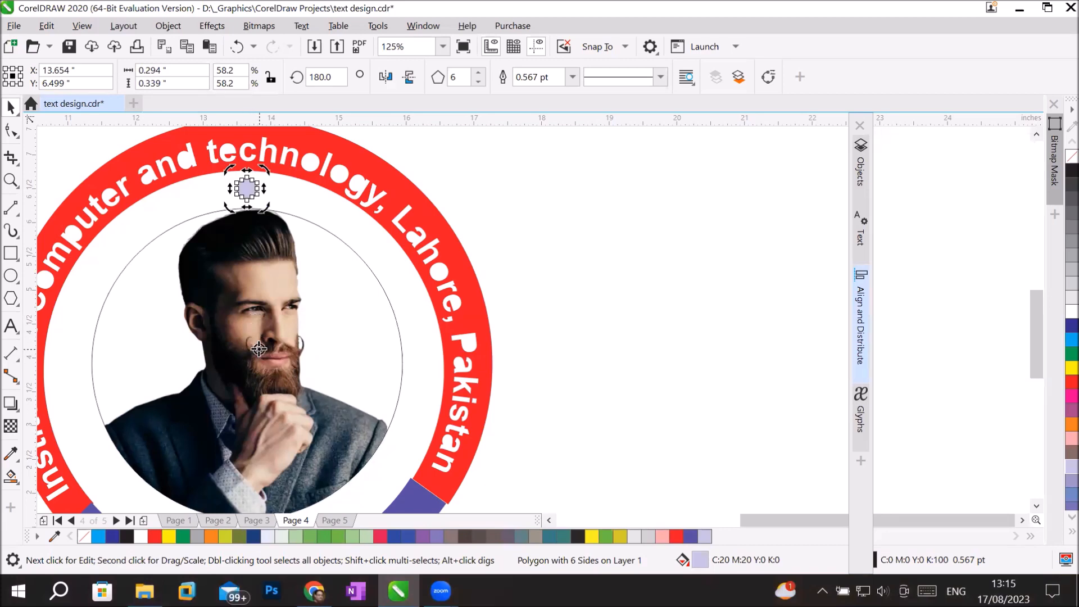
pyautogui.hotkey('alt', 'shift')
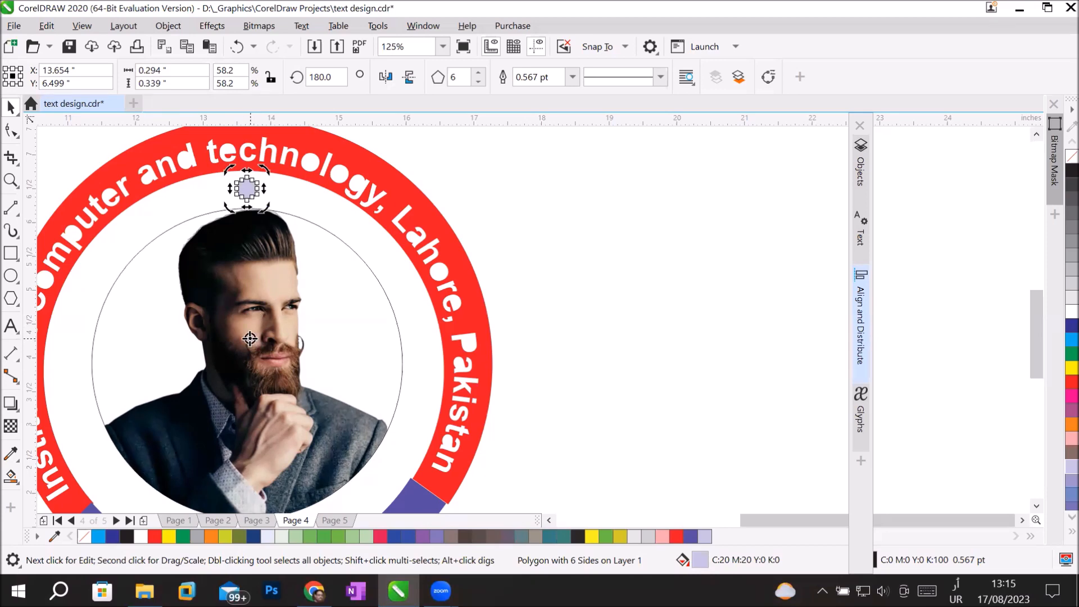
pyautogui.moveTo(262, 341); pyautogui.dragTo(253, 339)
# Rotate a copy of the hexagon about 30° clockwise and repeat the duplication until twelve hexagons form a full ring around the portrait.
pyautogui.moveTo(261, 169); pyautogui.dragTo(347, 206)
pyautogui.hotkey('ctrl', 'r')
pyautogui.hotkey('ctrl', 'r')
pyautogui.hotkey('ctrl', 'r')
pyautogui.hotkey('ctrl', 'r')
pyautogui.hotkey('ctrl', 'r')
pyautogui.hotkey('ctrl', 'r')
pyautogui.hotkey('ctrl', 'r')
pyautogui.hotkey('ctrl', 'r')
pyautogui.hotkey('ctrl', 'r')
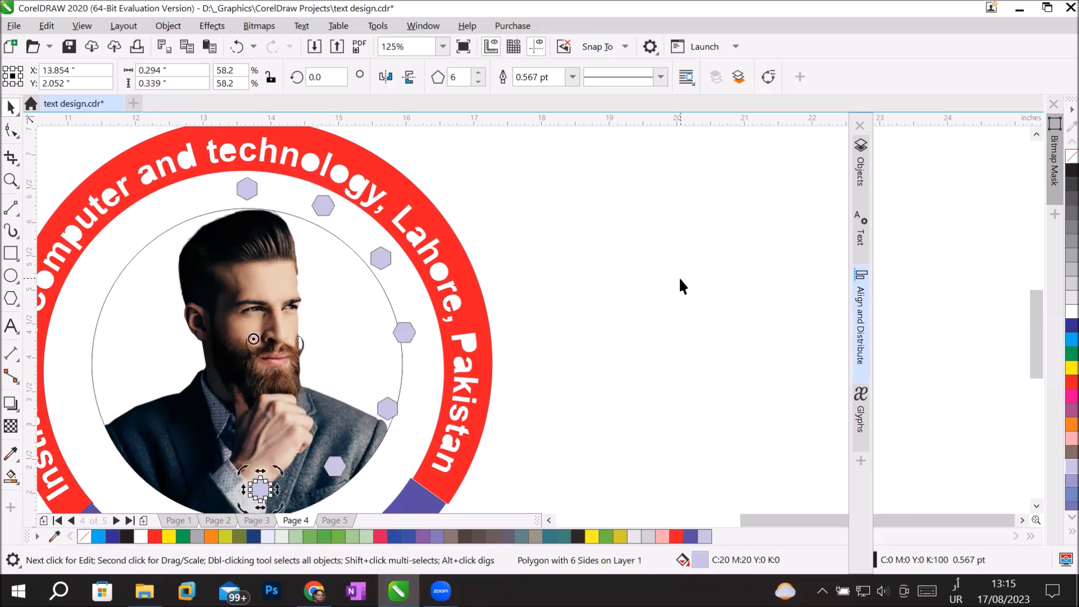
pyautogui.hotkey('ctrl', 'r')
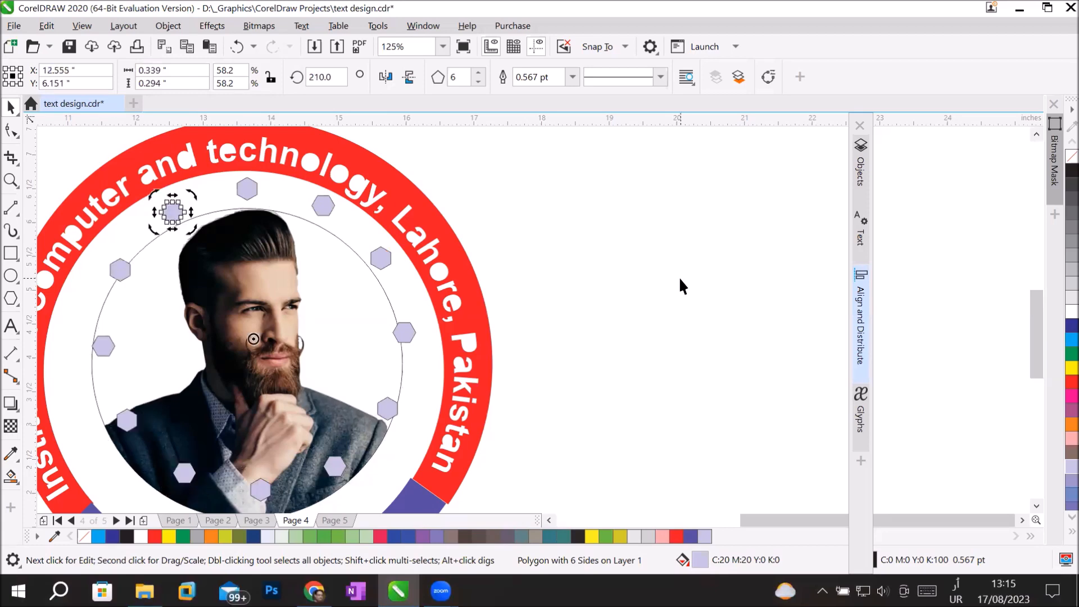
pyautogui.click(632, 255)
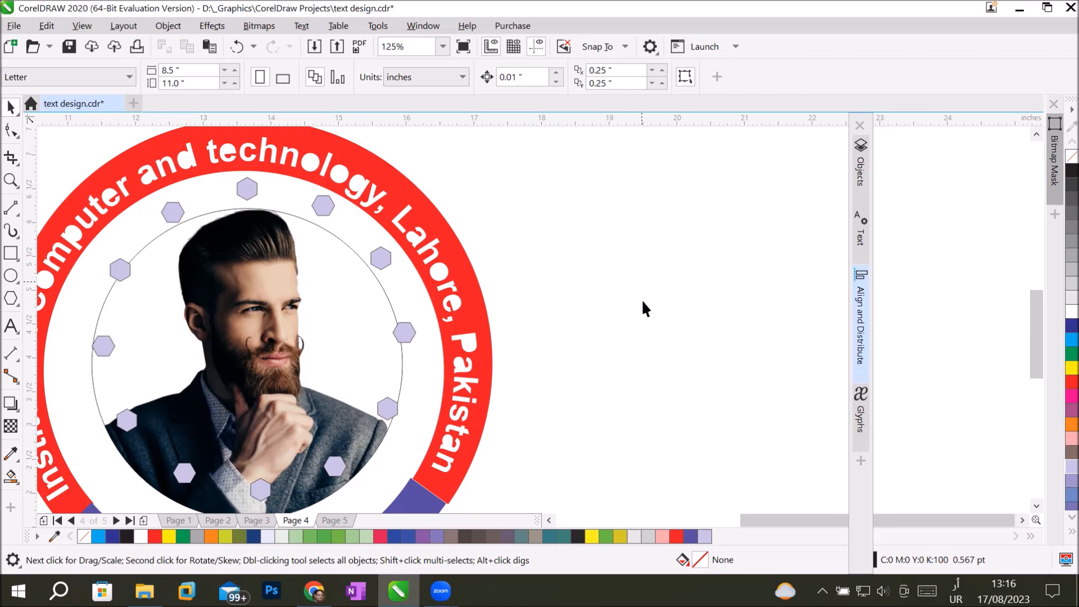
pyautogui.scroll(-2, 623, 298)
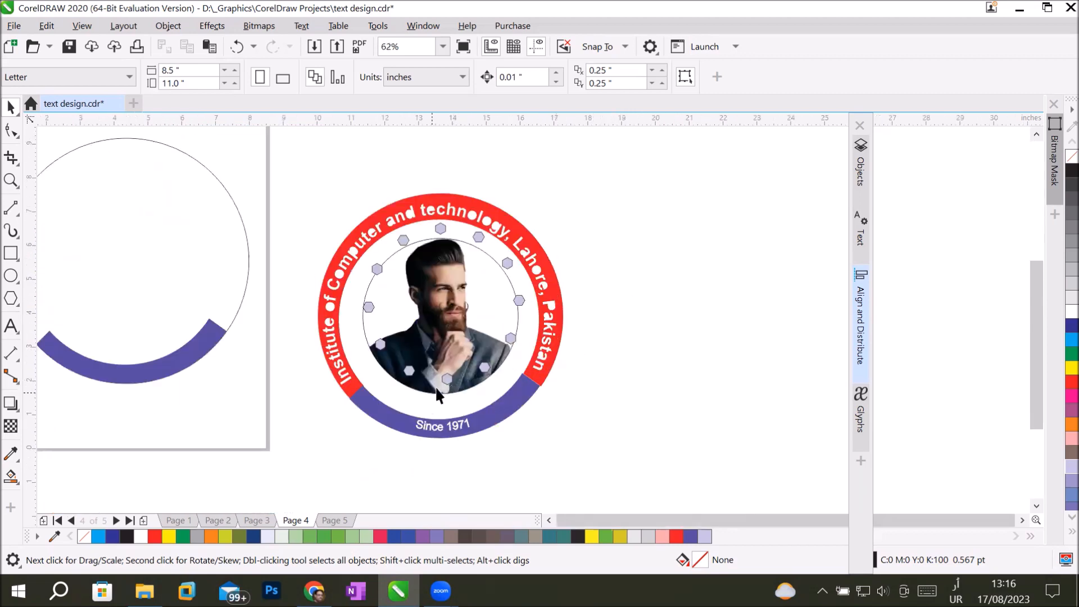
# Undo the rotated hexagon duplicates until only the original hexagon above the portrait remains.
pyautogui.hotkey('ctrl', 'z')
pyautogui.hotkey('ctrl', 'z')
pyautogui.hotkey('ctrl', 'z')
pyautogui.hotkey('ctrl', 'z')
pyautogui.hotkey('ctrl', 'z')
pyautogui.hotkey('ctrl', 'z')
pyautogui.hotkey('ctrl', 'z')
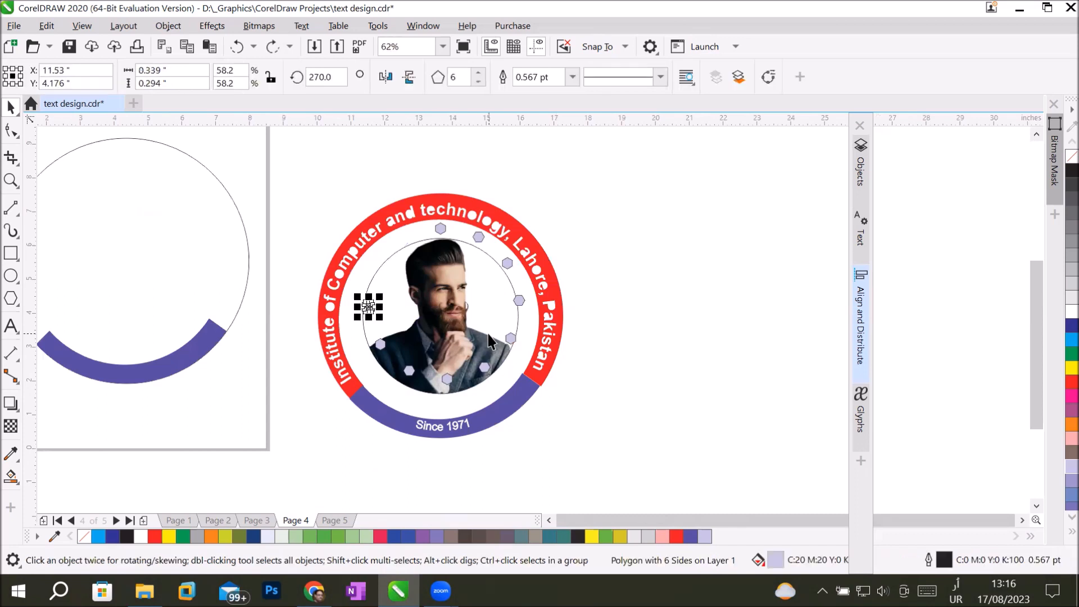
pyautogui.hotkey('ctrl', 'z')
pyautogui.hotkey('ctrl', 'z')
pyautogui.hotkey('ctrl', 'z')
pyautogui.hotkey('ctrl', 'z')
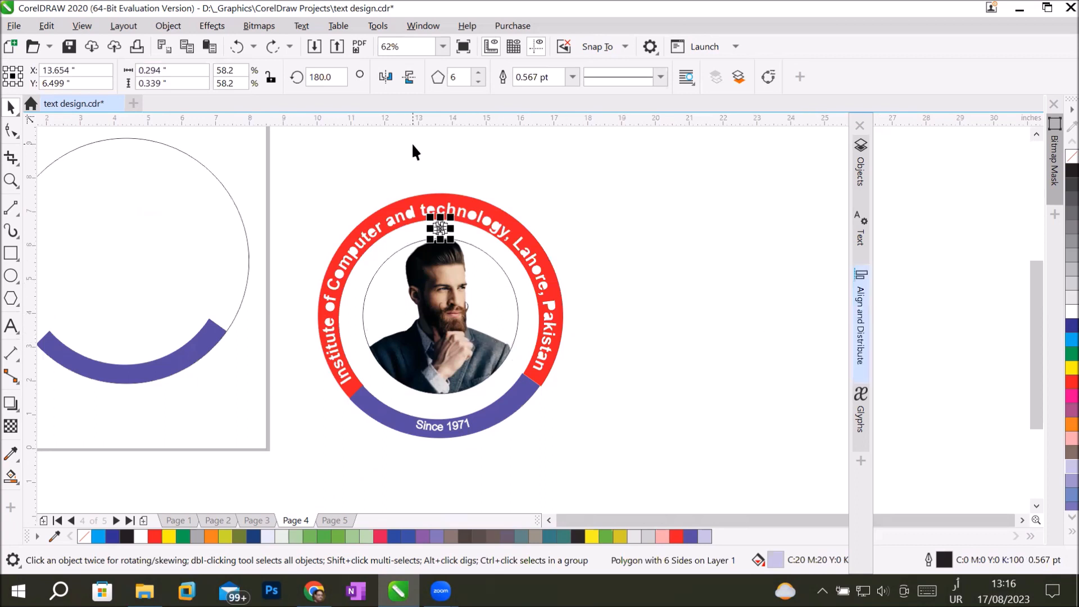
# Place a horizontal and a vertical guideline crossing at the centre of the portrait circle.
pyautogui.moveTo(437, 115); pyautogui.dragTo(439, 316)
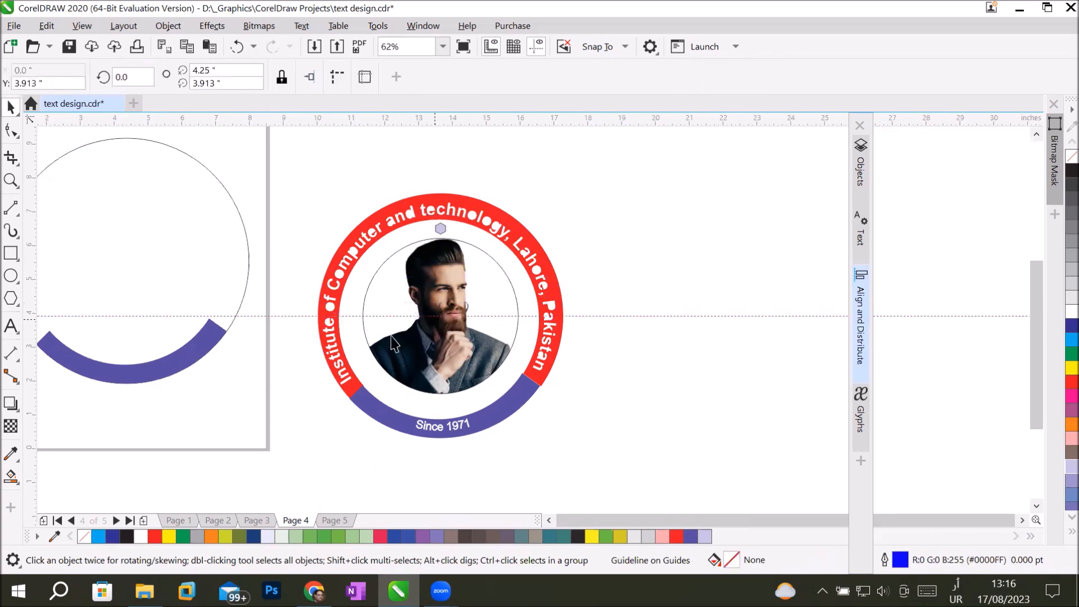
pyautogui.moveTo(31, 337); pyautogui.dragTo(441, 317)
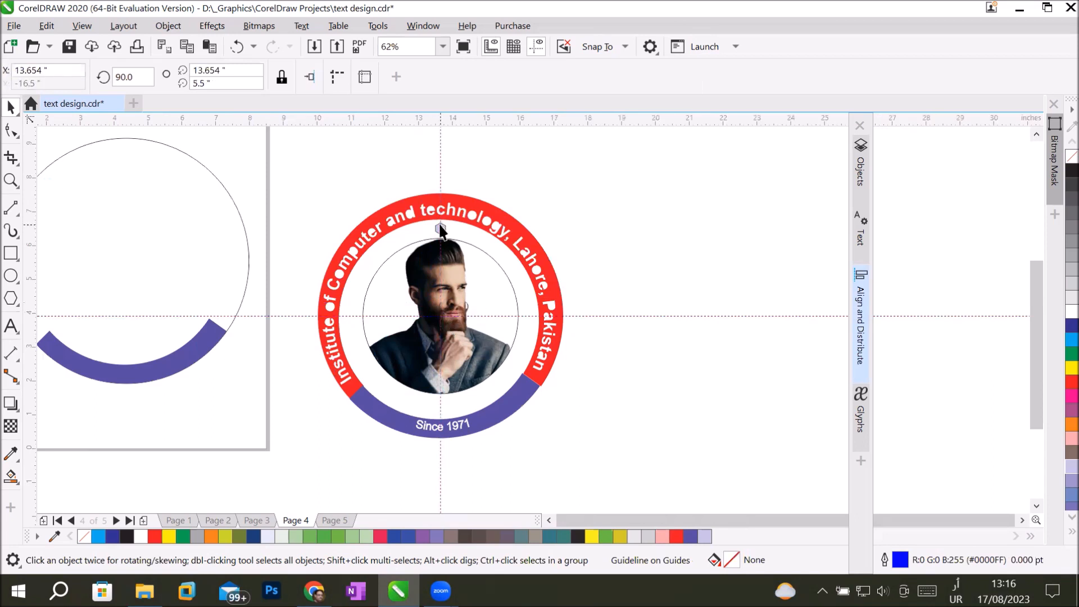
pyautogui.click(441, 229)
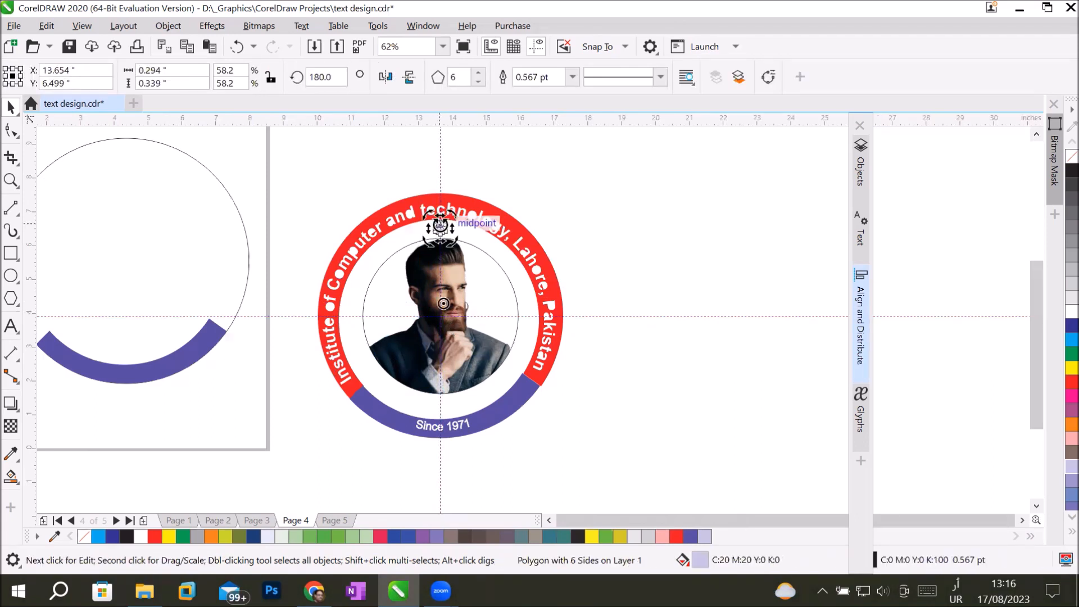
pyautogui.moveTo(441, 224); pyautogui.dragTo(442, 315)
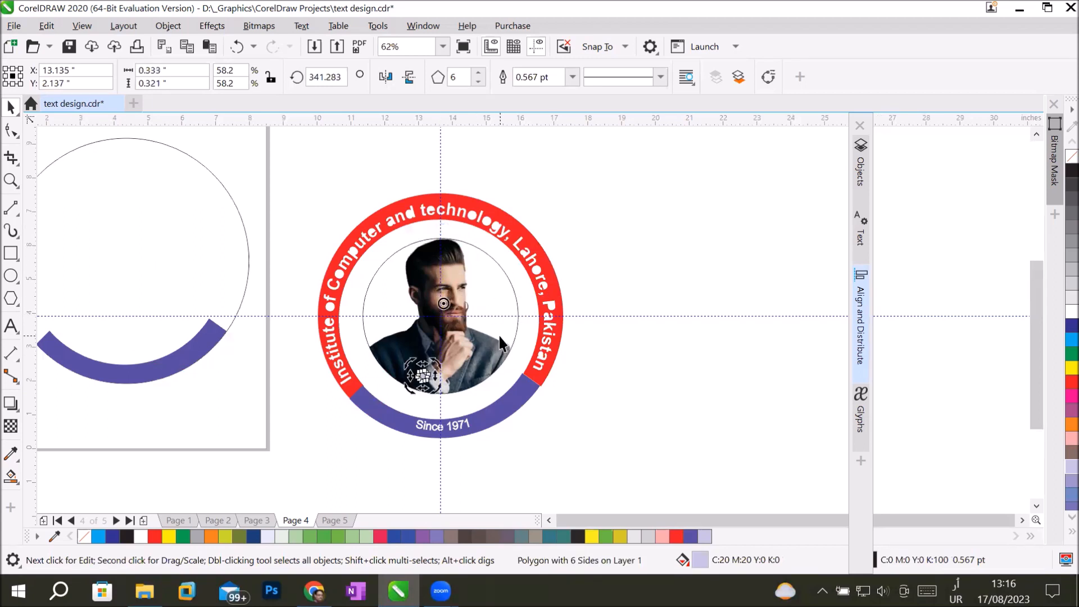
pyautogui.hotkey('ctrl', 'z')
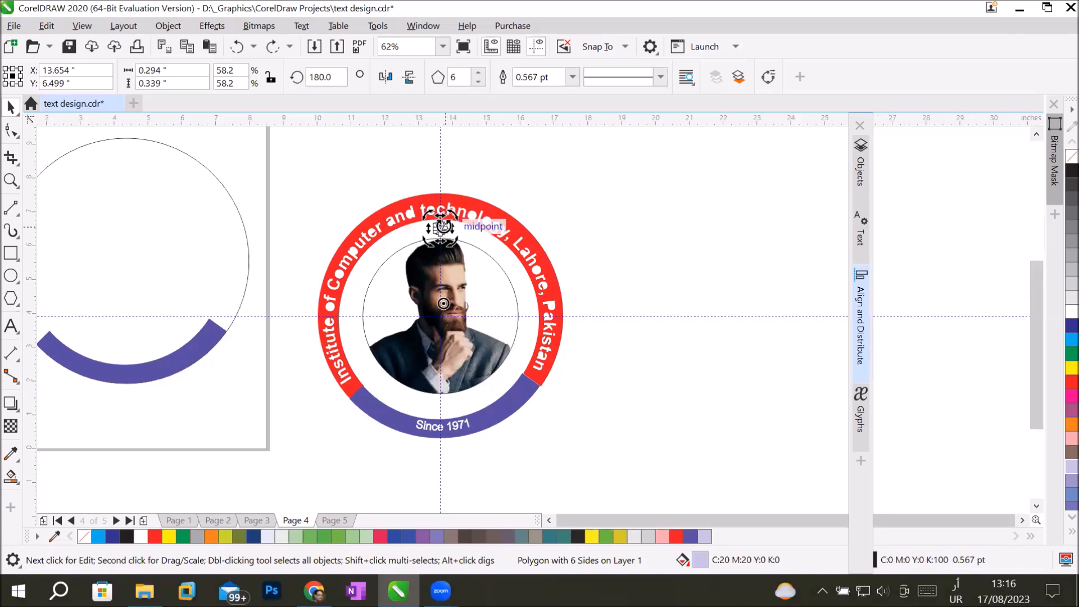
# Examine the top hexagon up close, checking how its centre lines up with the vertical guideline.
pyautogui.click(440, 228)
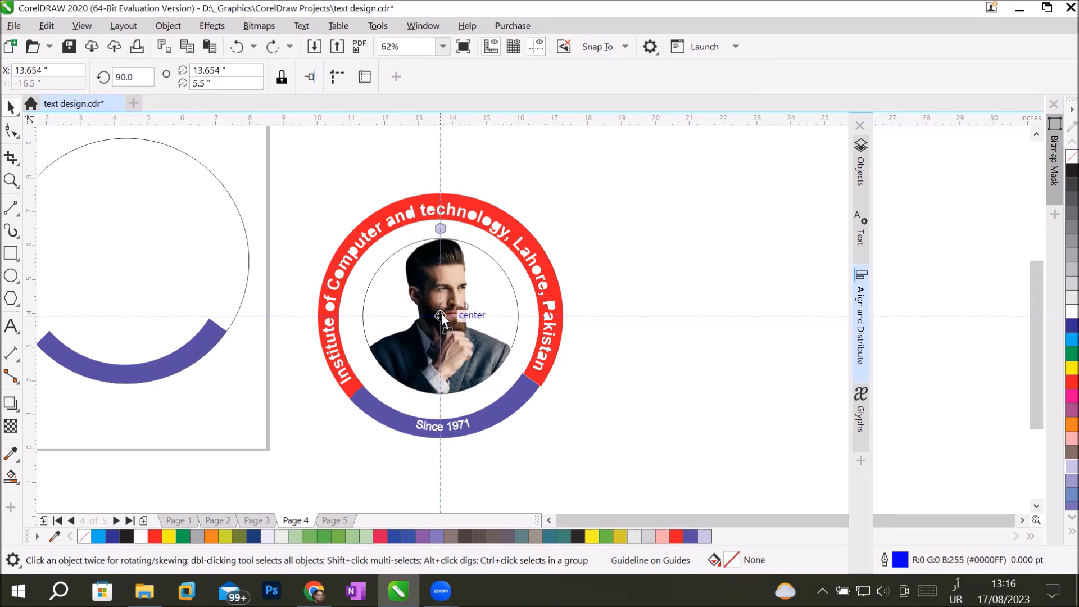
pyautogui.moveTo(442, 316); pyautogui.dragTo(441, 316)
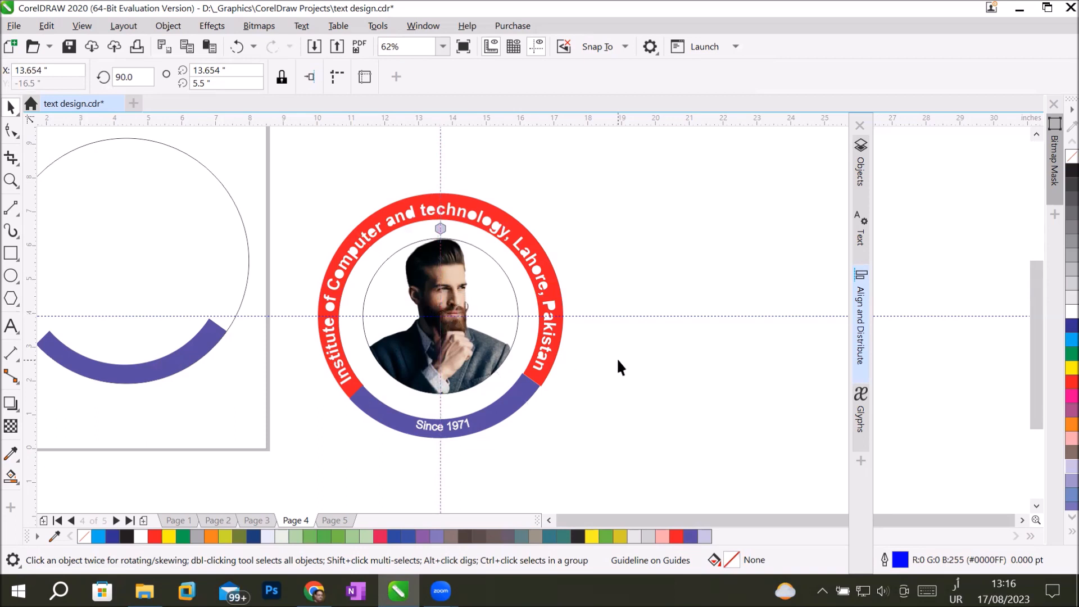
pyautogui.click(442, 230)
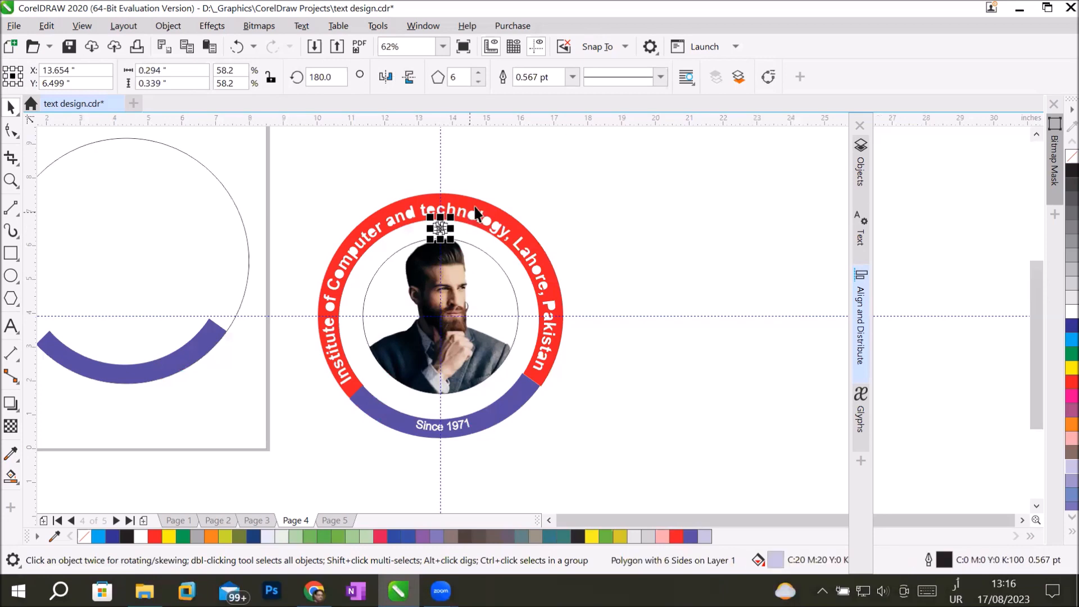
pyautogui.scroll(3, 461, 219)
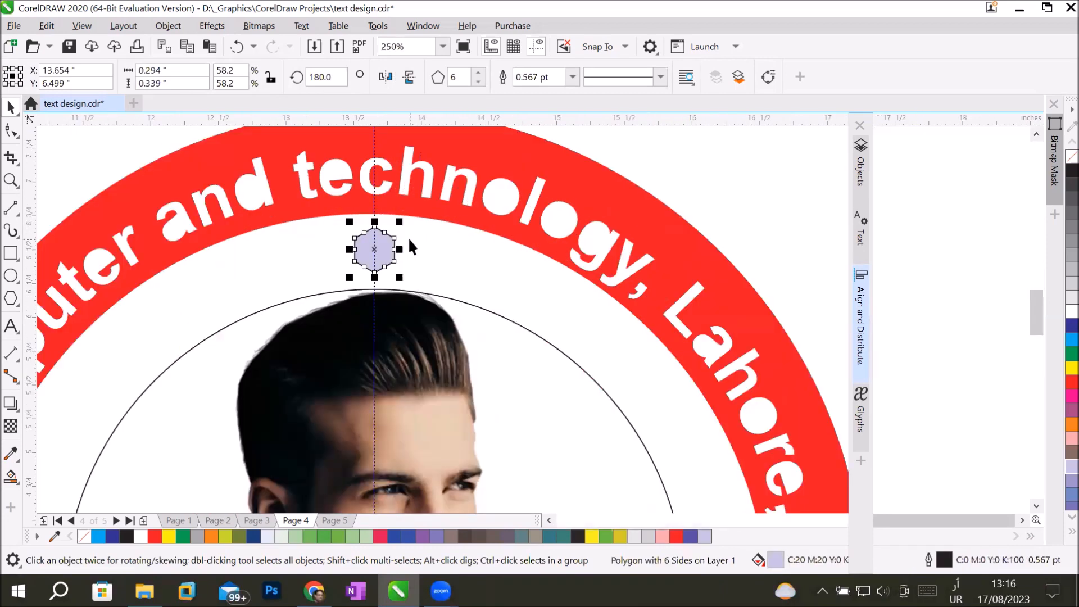
pyautogui.click(375, 249)
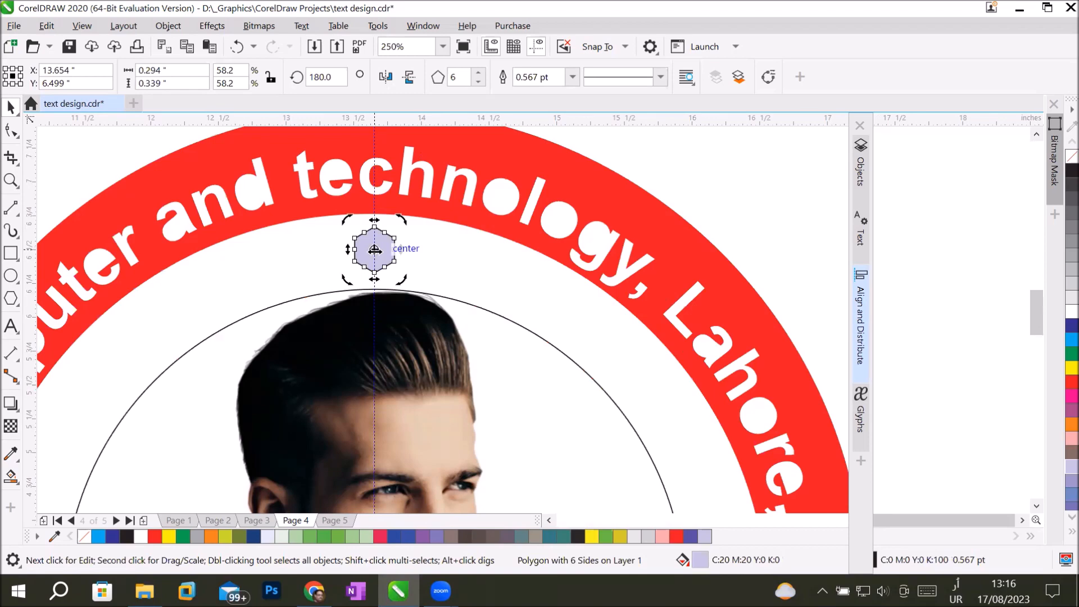
pyautogui.scroll(3, 374, 249)
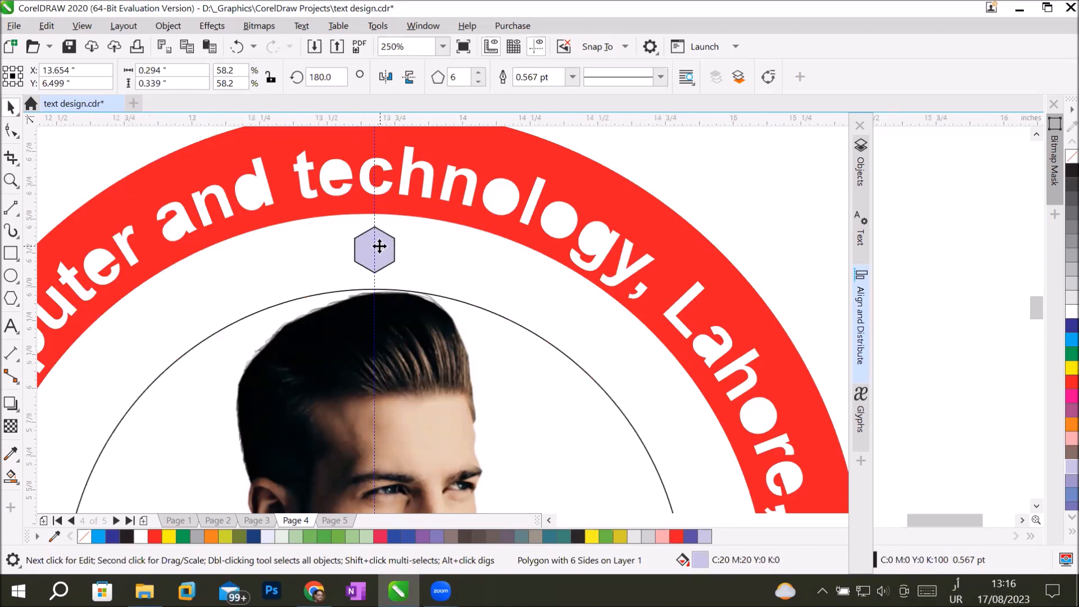
pyautogui.scroll(2, 360, 269)
pyautogui.click(359, 270)
pyautogui.click(360, 271)
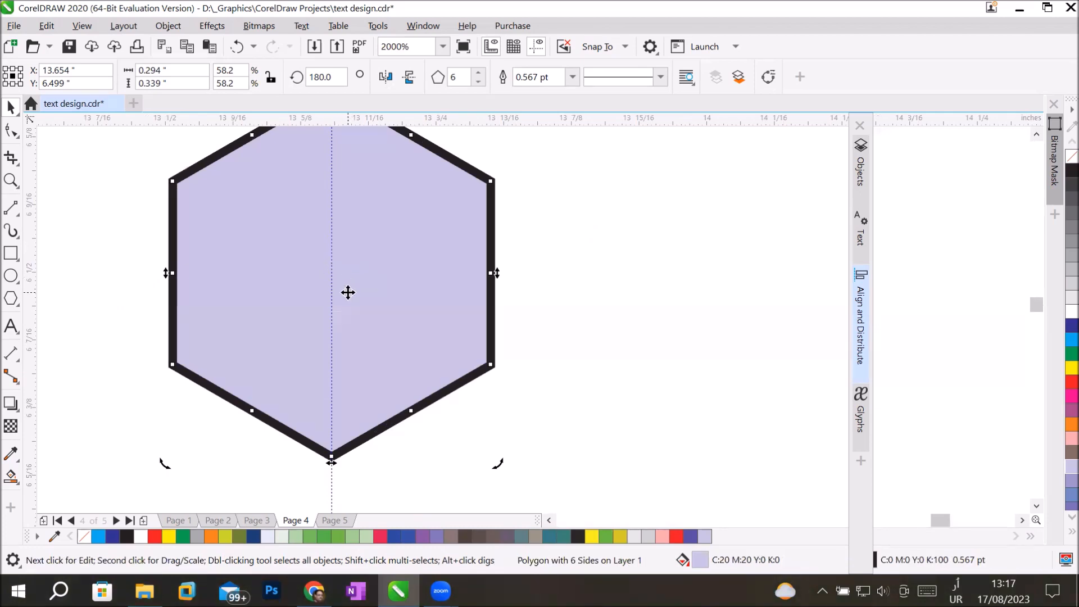
pyautogui.scroll(-3, 350, 290)
pyautogui.scroll(-3, 350, 293)
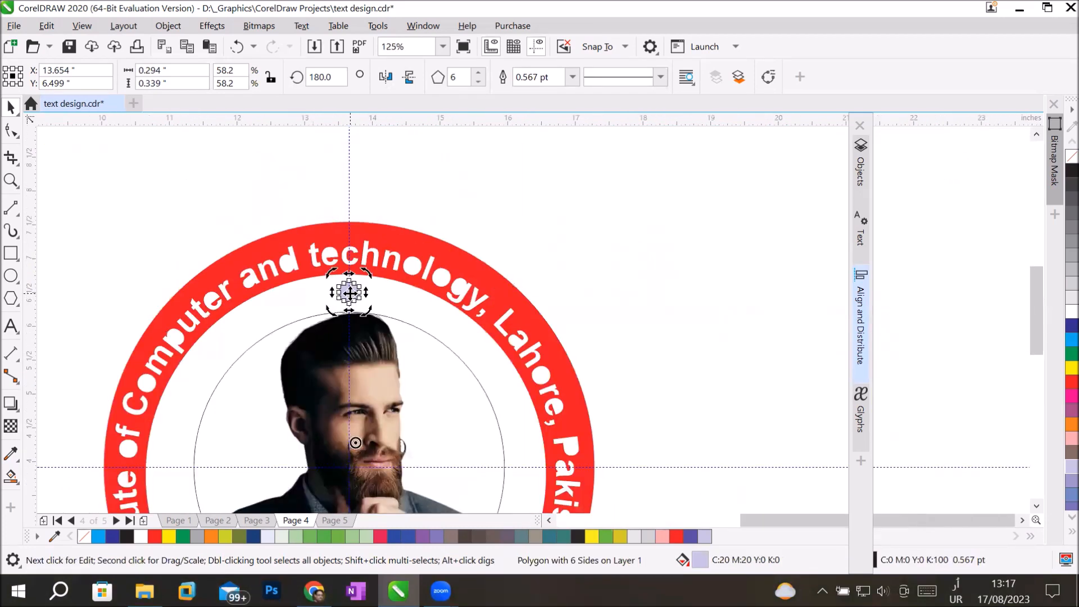
# Rotate a copy of the hexagon 30° clockwise and repeat the duplication around the portrait to form a ring.
pyautogui.moveTo(365, 273); pyautogui.dragTo(438, 308)
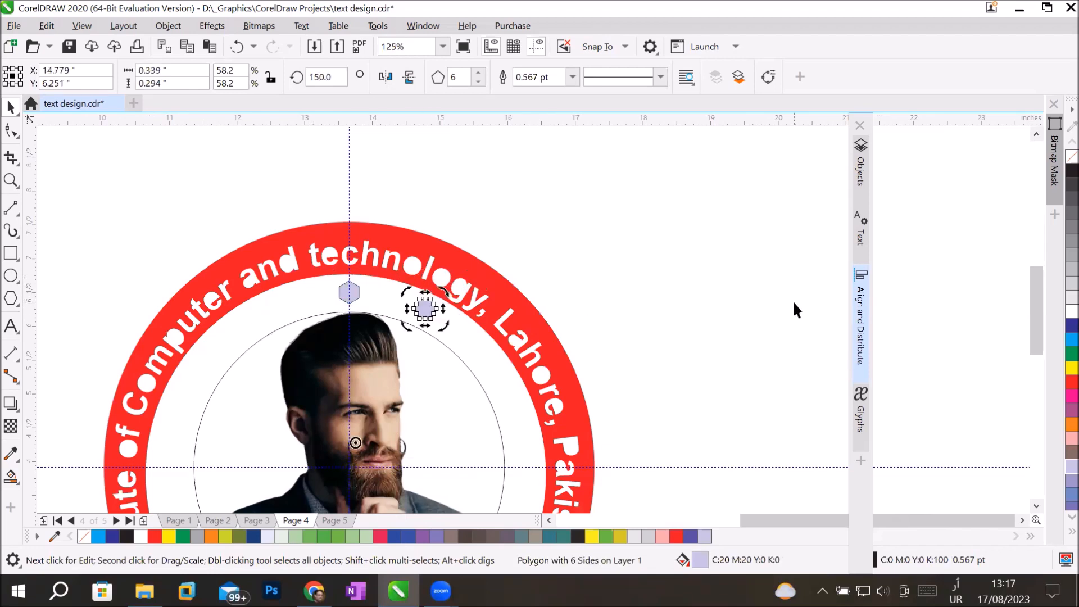
pyautogui.hotkey('ctrl', 'r')
pyautogui.hotkey('ctrl', 'r')
pyautogui.hotkey('ctrl', 'r')
pyautogui.hotkey('ctrl', 'r')
pyautogui.hotkey('ctrl', 'r')
pyautogui.hotkey('ctrl', 'r')
pyautogui.hotkey('ctrl', 'r')
pyautogui.hotkey('ctrl', 'r')
pyautogui.hotkey('ctrl', 'r')
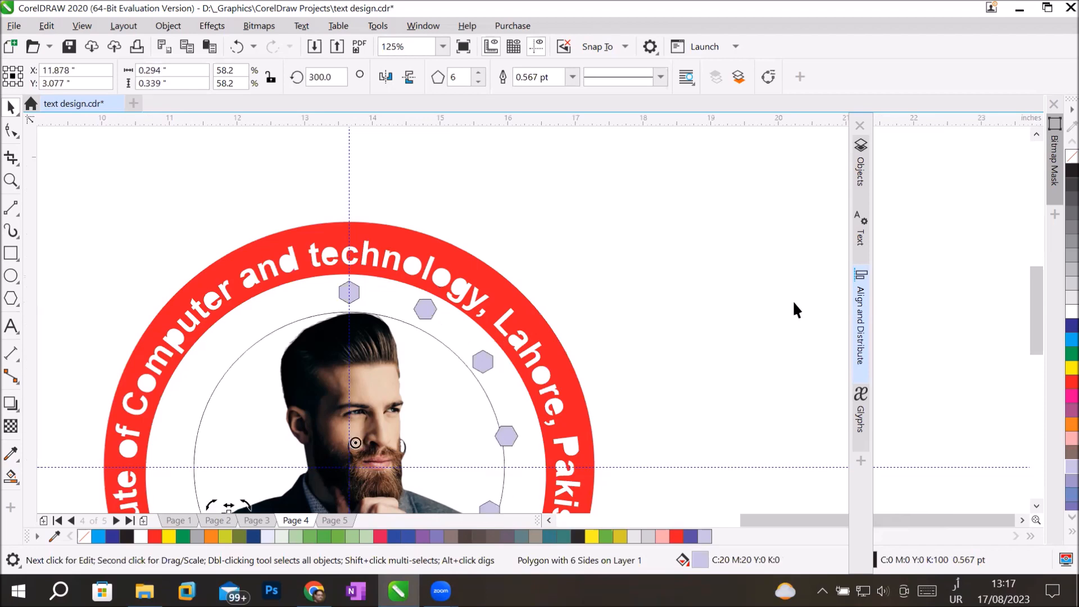
pyautogui.hotkey('ctrl', 'r')
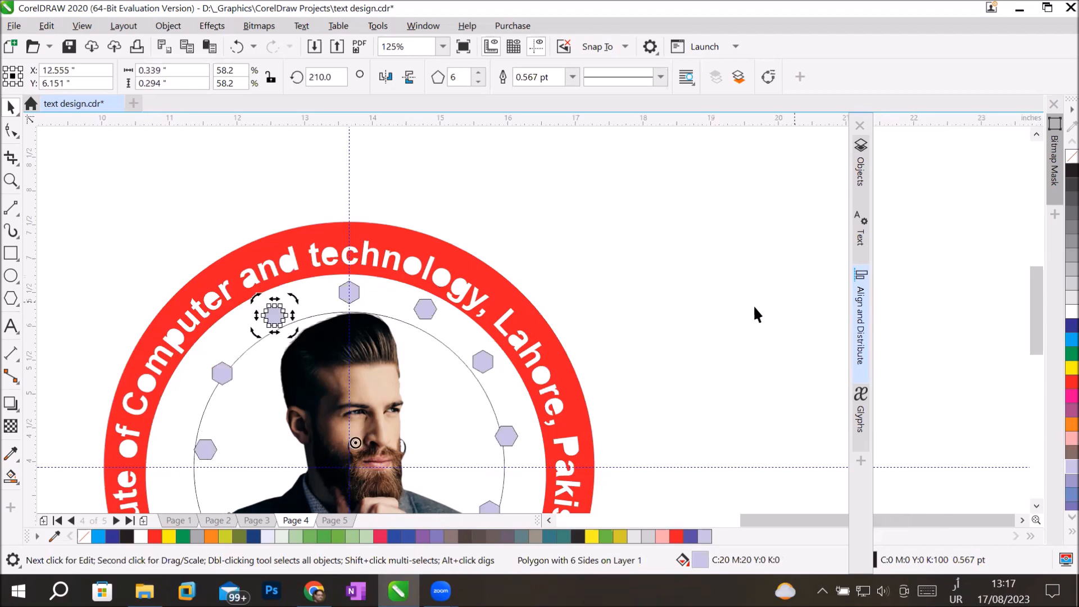
pyautogui.scroll(-3, 676, 328)
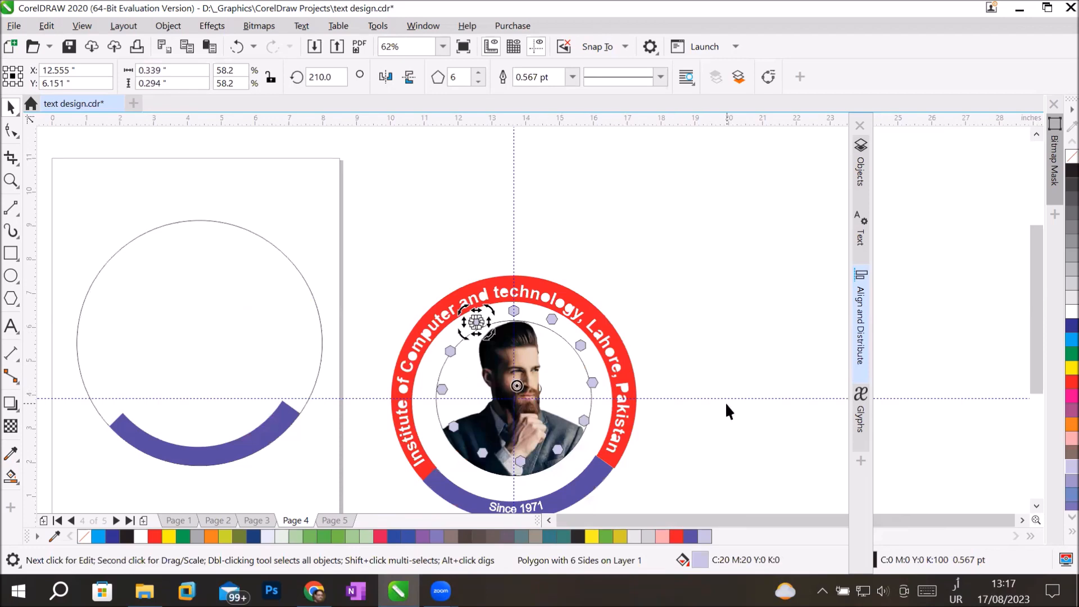
pyautogui.scroll(3, 725, 403)
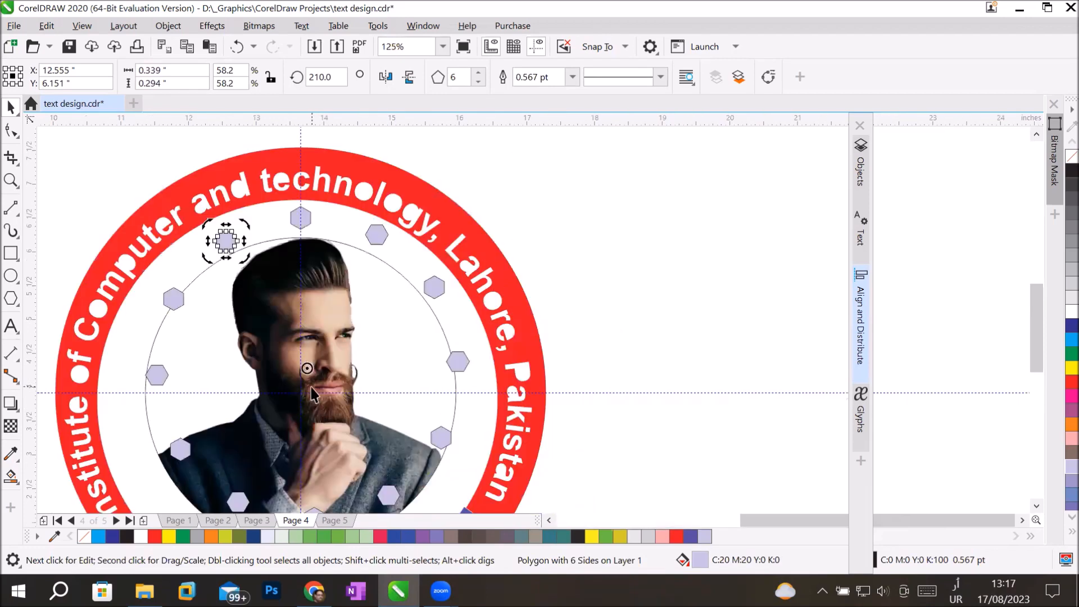
# Undo the 30° hexagon copies so that only the top hexagon is left.
pyautogui.hotkey('ctrl', 'z')
pyautogui.hotkey('ctrl', 'z')
pyautogui.hotkey('ctrl', 'z')
pyautogui.hotkey('ctrl', 'z')
pyautogui.hotkey('ctrl', 'z')
pyautogui.hotkey('ctrl', 'z')
pyautogui.hotkey('ctrl', 'z')
pyautogui.hotkey('ctrl', 'z')
pyautogui.hotkey('ctrl', 'z')
pyautogui.hotkey('ctrl', 'z')
pyautogui.hotkey('ctrl', 'z')
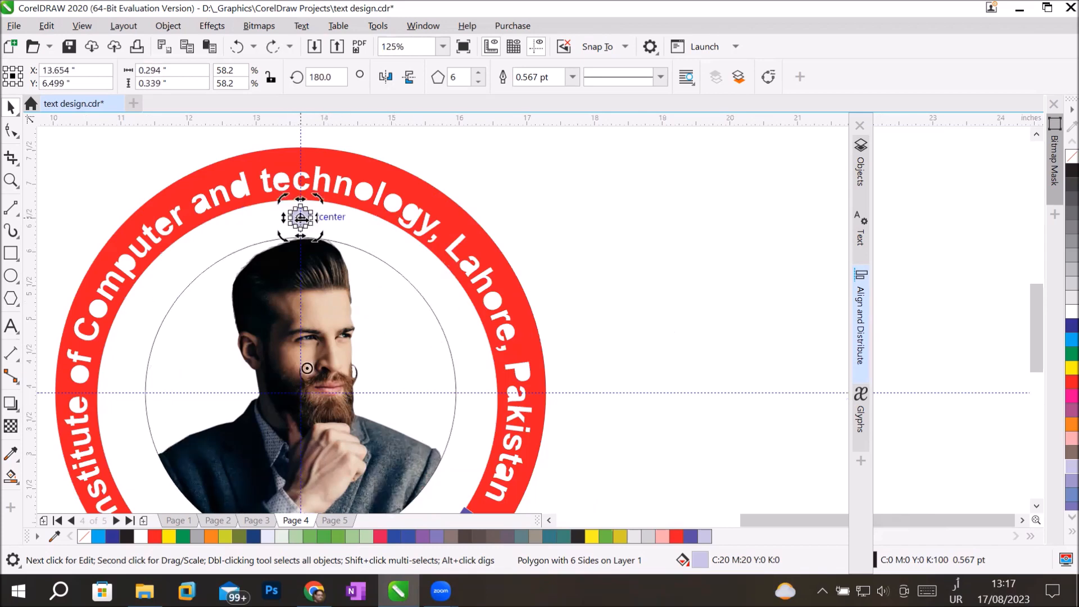
# Move the hexagon's centre of rotation onto the guideline crossing and rotate a copy 15° clockwise around it.
pyautogui.moveTo(306, 381); pyautogui.dragTo(300, 392)
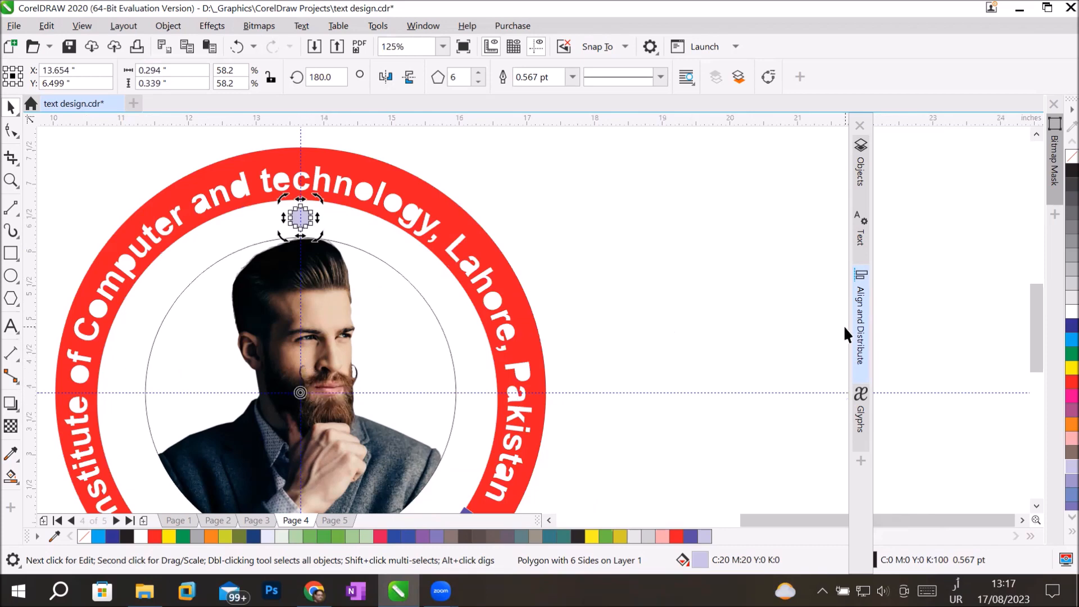
pyautogui.moveTo(320, 201); pyautogui.dragTo(354, 220)
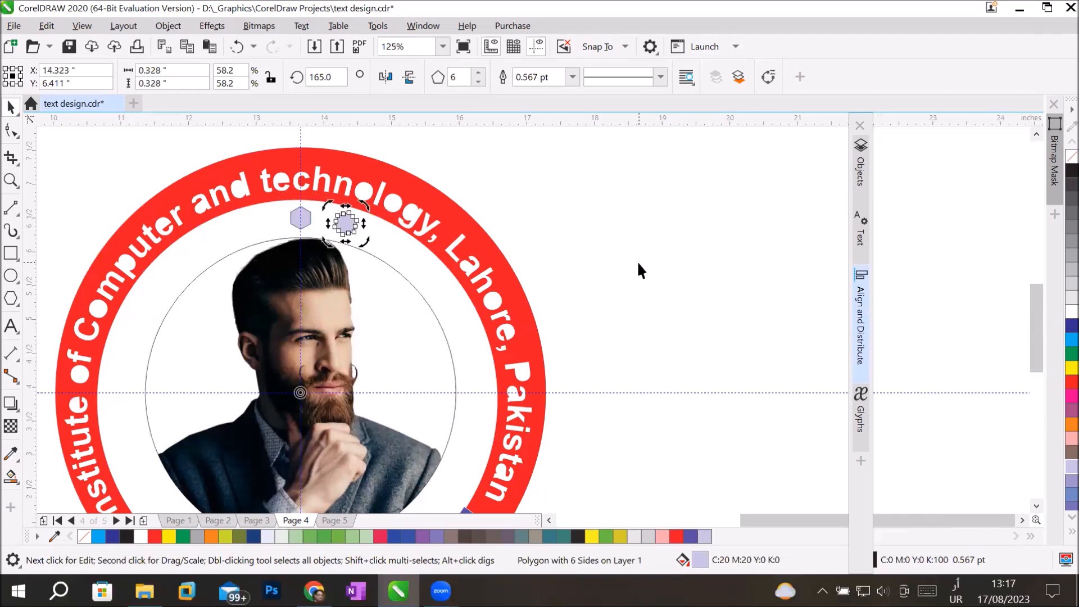
# Repeat the 15° rotated duplication until 24 hexagons form a full ring around the portrait.
pyautogui.hotkey('ctrl', 'r')
pyautogui.hotkey('ctrl', 'r')
pyautogui.hotkey('ctrl', 'r')
pyautogui.hotkey('ctrl', 'r')
pyautogui.hotkey('ctrl', 'r')
pyautogui.hotkey('ctrl', 'r')
pyautogui.hotkey('ctrl', 'r')
pyautogui.hotkey('ctrl', 'r')
pyautogui.hotkey('ctrl', 'r')
pyautogui.hotkey('ctrl', 'r')
pyautogui.hotkey('ctrl', 'r')
pyautogui.hotkey('ctrl', 'r')
pyautogui.hotkey('ctrl', 'r')
pyautogui.hotkey('ctrl', 'r')
pyautogui.hotkey('ctrl', 'r')
pyautogui.hotkey('ctrl', 'r')
pyautogui.hotkey('ctrl', 'r')
pyautogui.hotkey('ctrl', 'r')
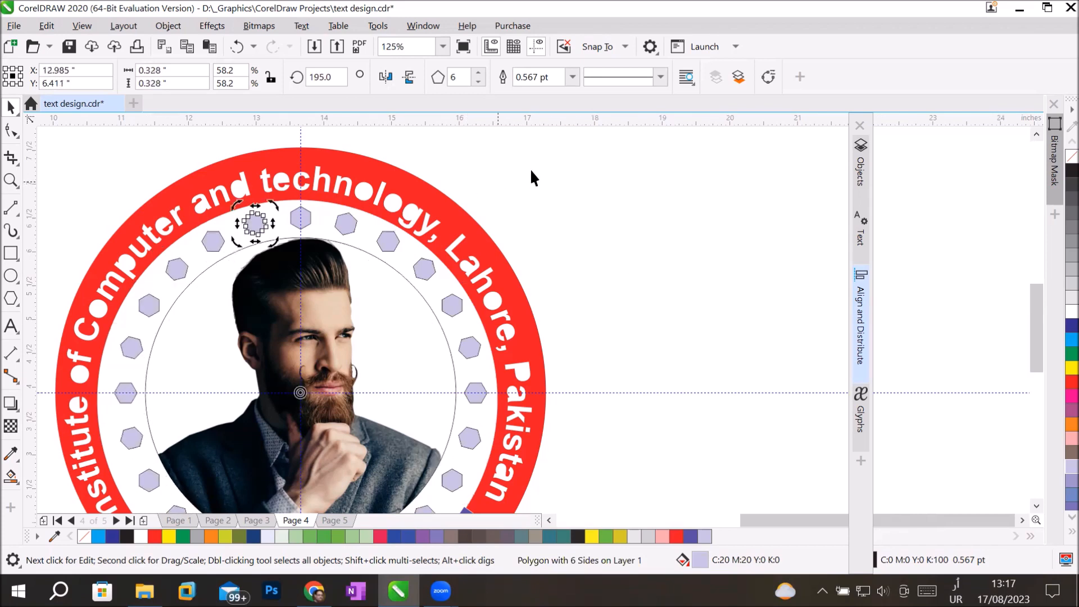
pyautogui.click(596, 272)
pyautogui.scroll(-2, 596, 272)
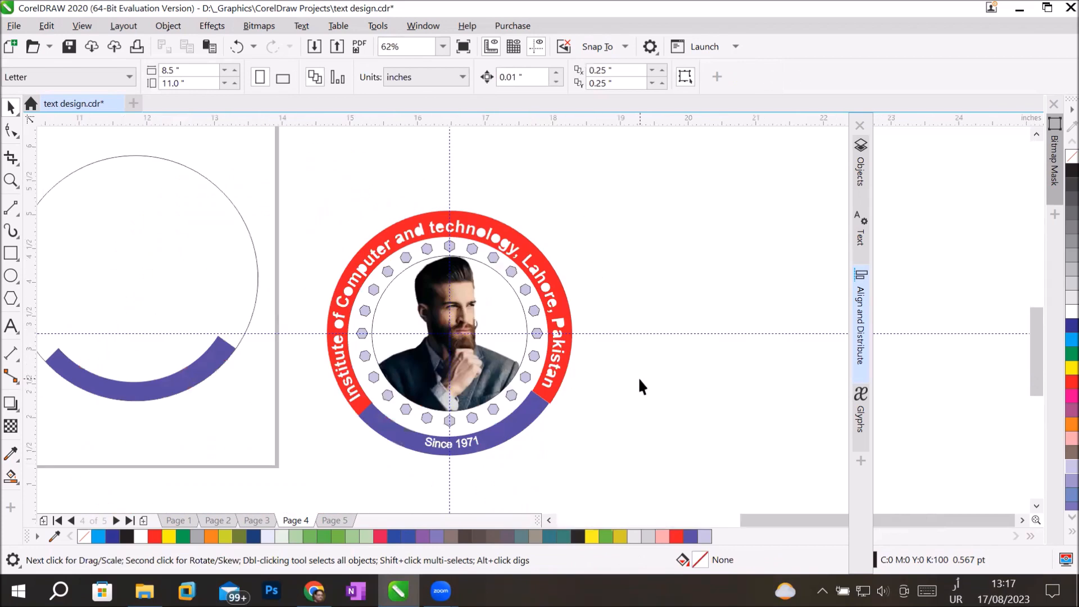
pyautogui.scroll(4, 639, 377)
pyautogui.scroll(-2, 475, 326)
pyautogui.scroll(-2, 413, 257)
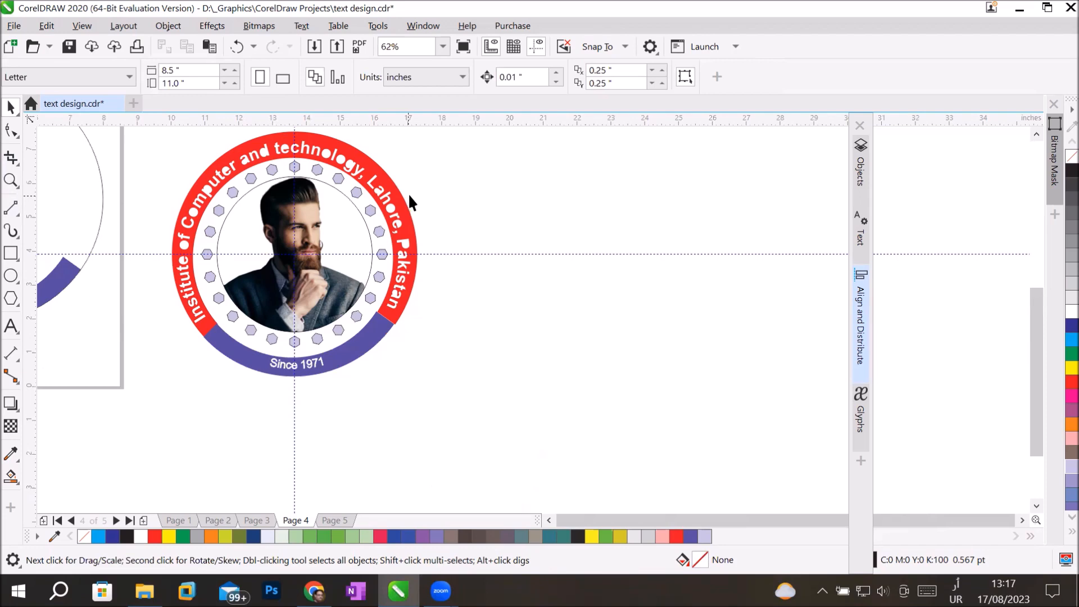
# Delete the leftover circle and purple arc from the page, and remove the horizontal guideline.
pyautogui.click(549, 520)
pyautogui.click(548, 520)
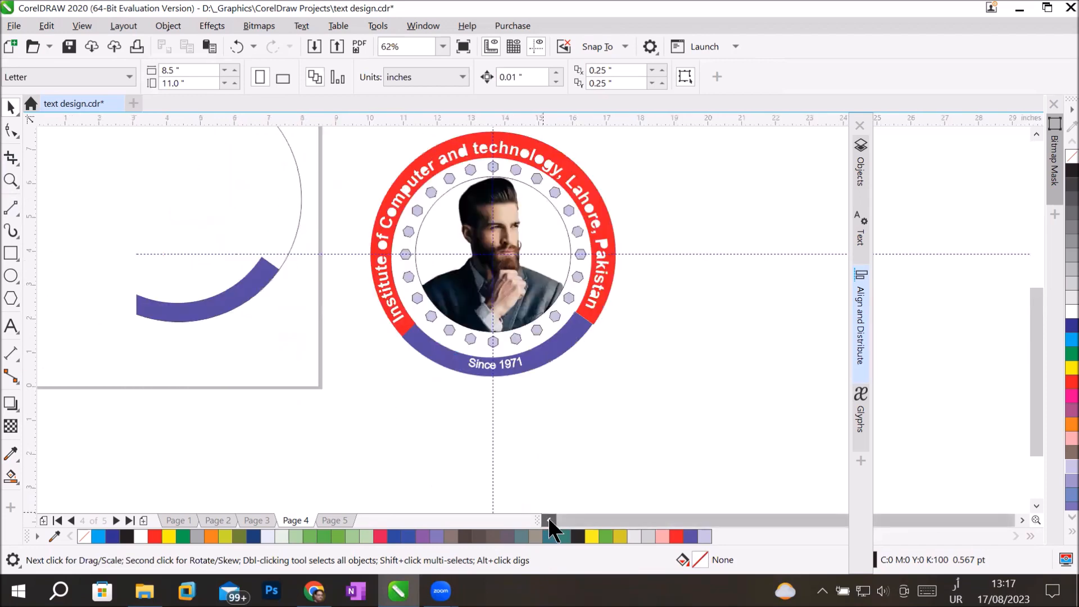
pyautogui.click(548, 520)
pyautogui.click(549, 519)
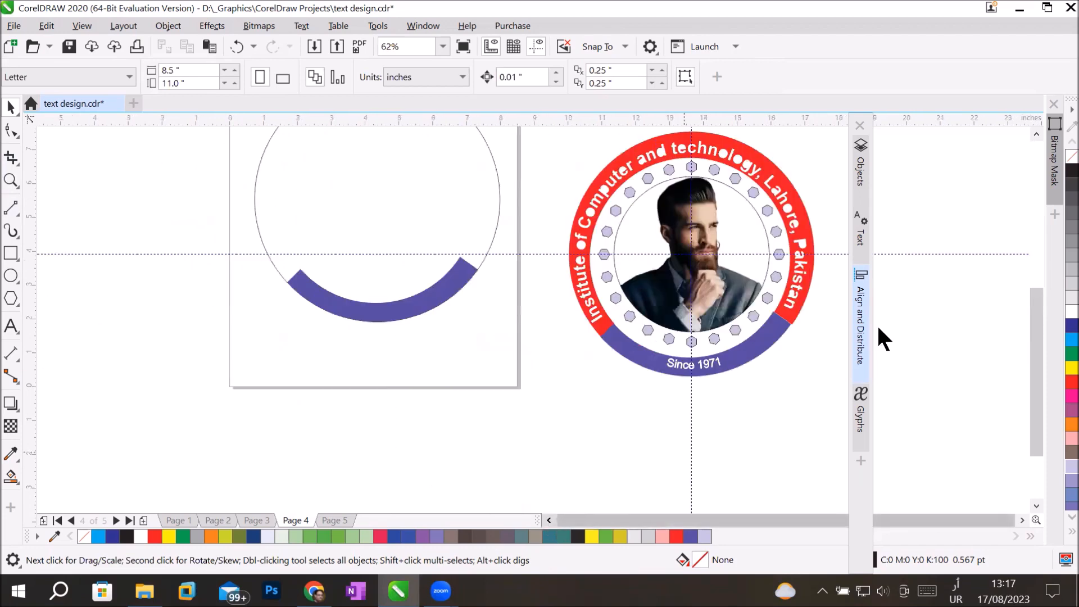
pyautogui.click(1037, 134)
pyautogui.click(1037, 134)
pyautogui.moveTo(197, 178); pyautogui.dragTo(512, 468)
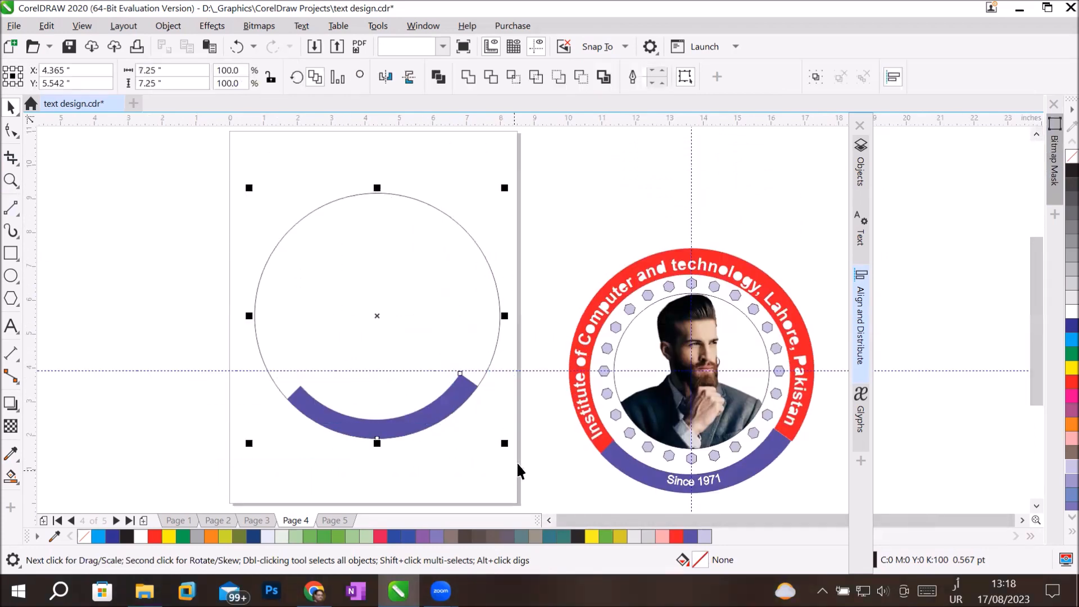
pyautogui.press('Delete')
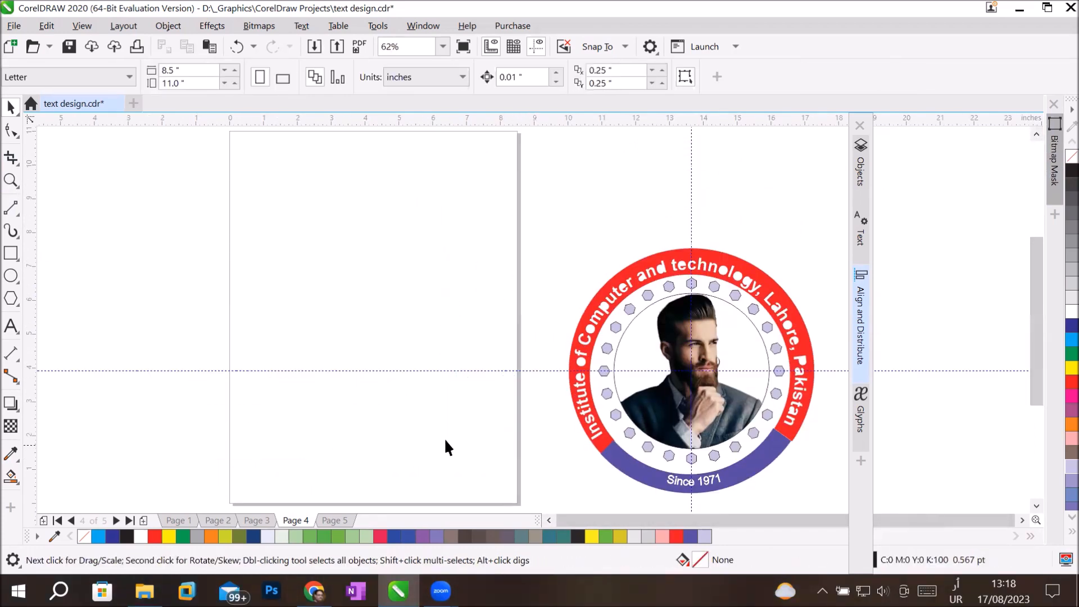
pyautogui.click(350, 371)
pyautogui.press('Delete')
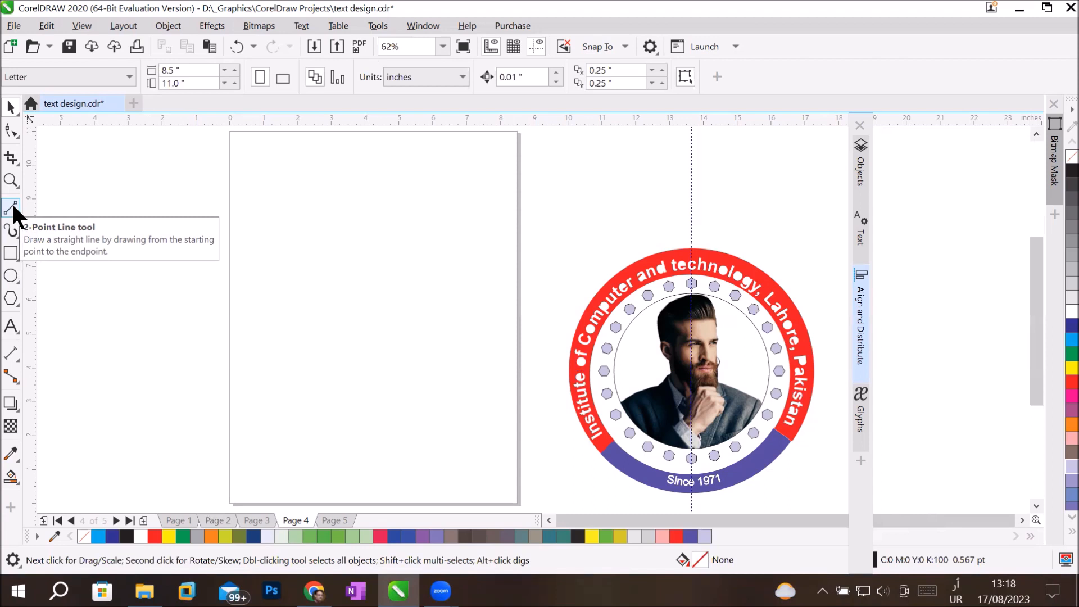
# Draw a spiral with four revolutions outward from the page centre, nearly filling the page width.
pyautogui.click(10, 276)
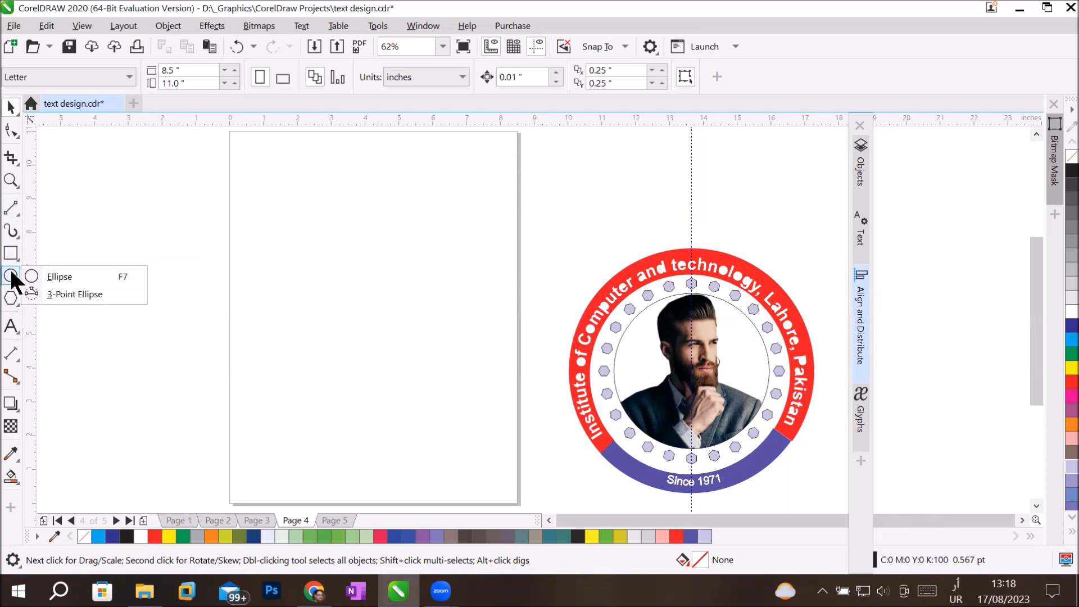
pyautogui.click(12, 301)
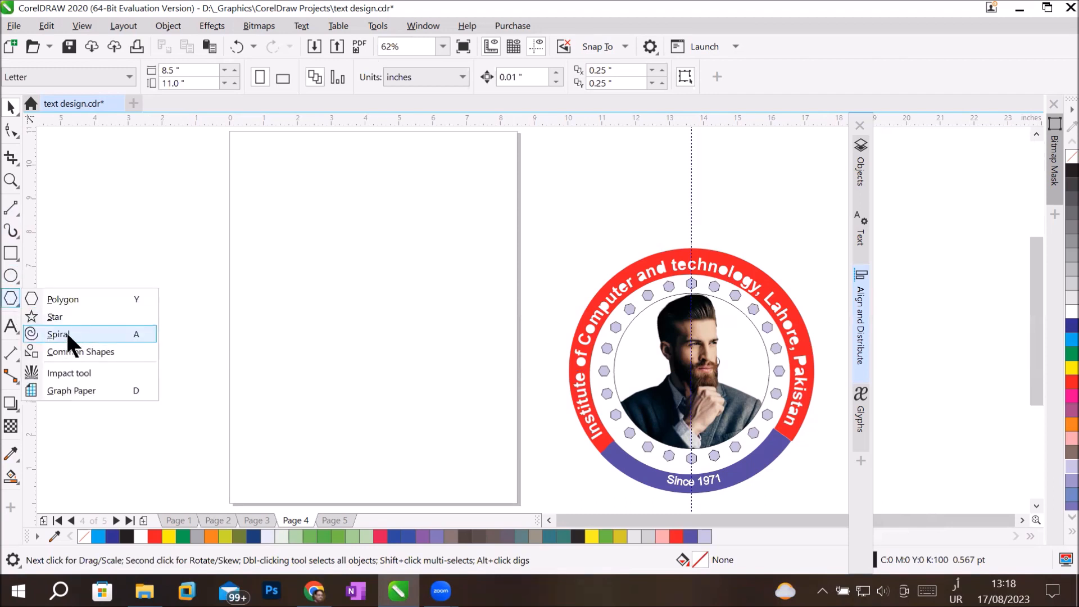
pyautogui.click(64, 336)
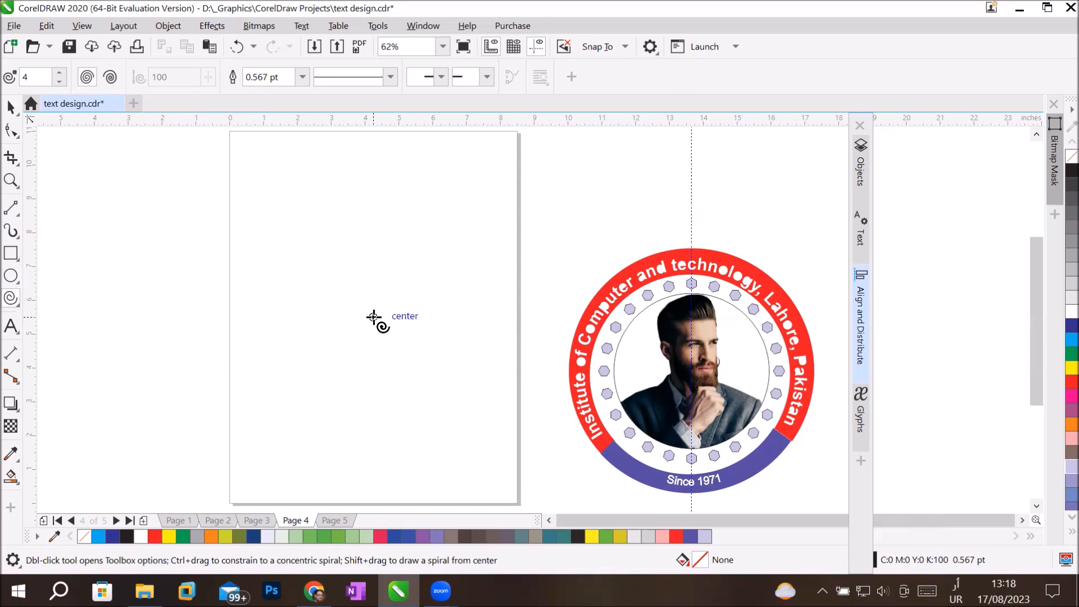
pyautogui.moveTo(374, 316)
pyautogui.mouseDown()
pyautogui.moveTo(369, 236)
pyautogui.moveTo(333, 207)
pyautogui.moveTo(248, 194)
pyautogui.mouseUp()
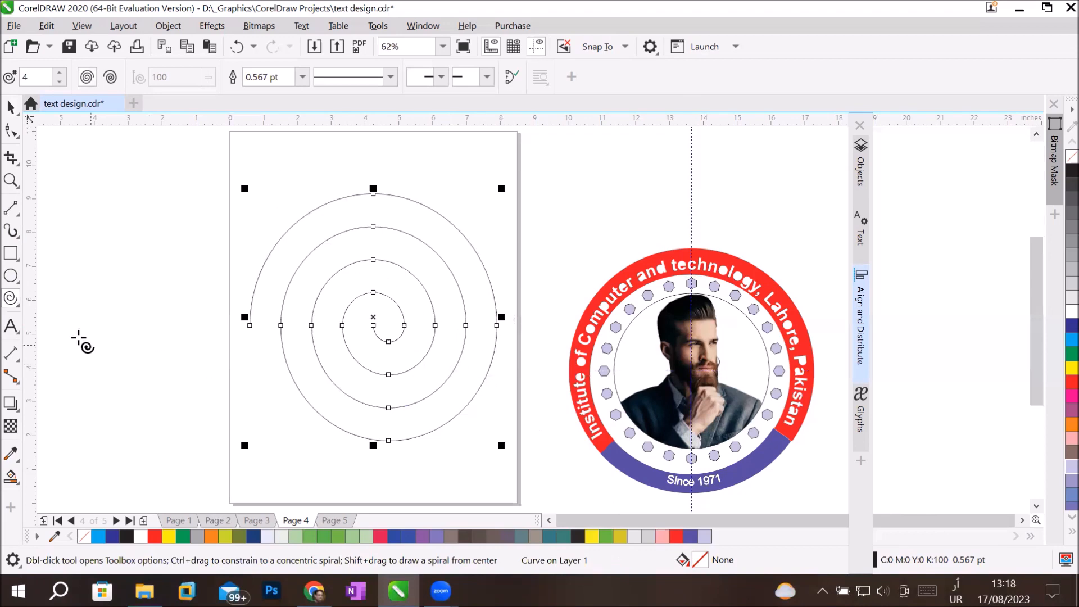
# Start text on the spiral's outer turn, switch to Chrome and copy the first sentence of Wikipedia's Pakistan article, ending at "South Asia.".
pyautogui.click(11, 327)
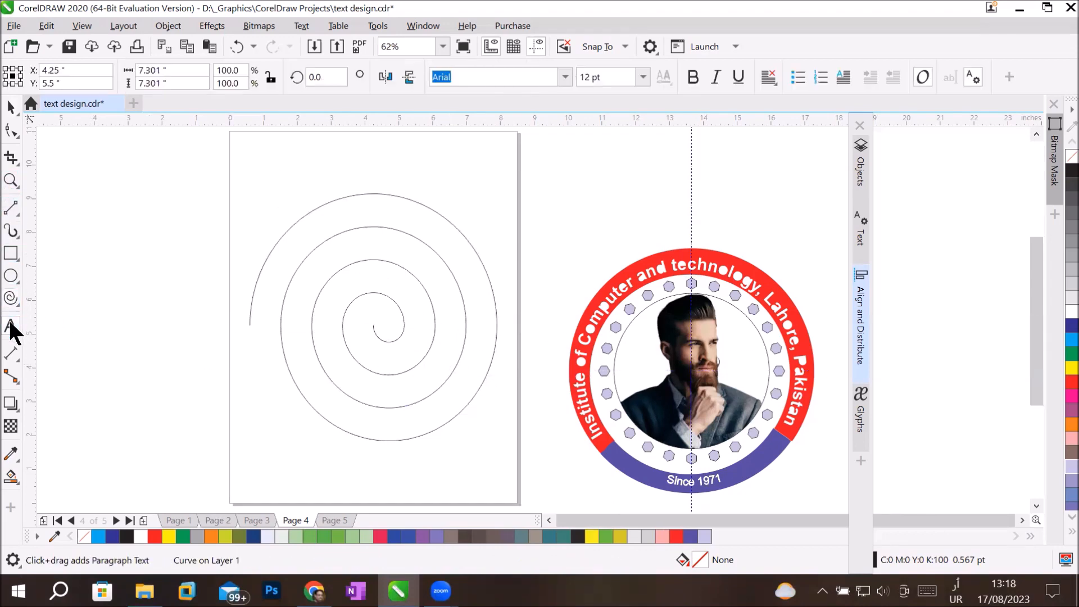
pyautogui.click(265, 250)
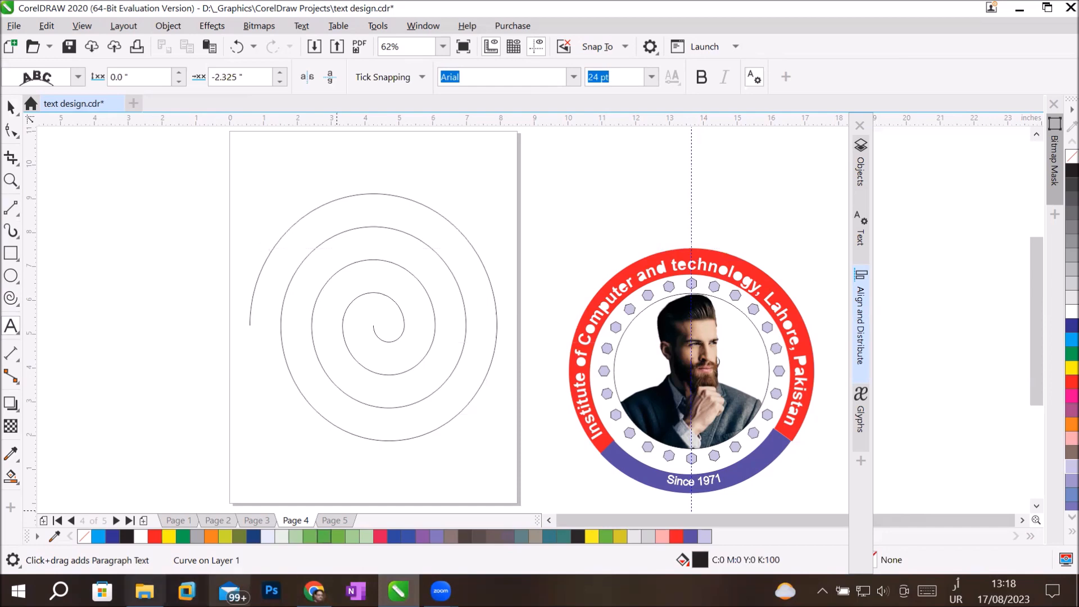
pyautogui.click(313, 590)
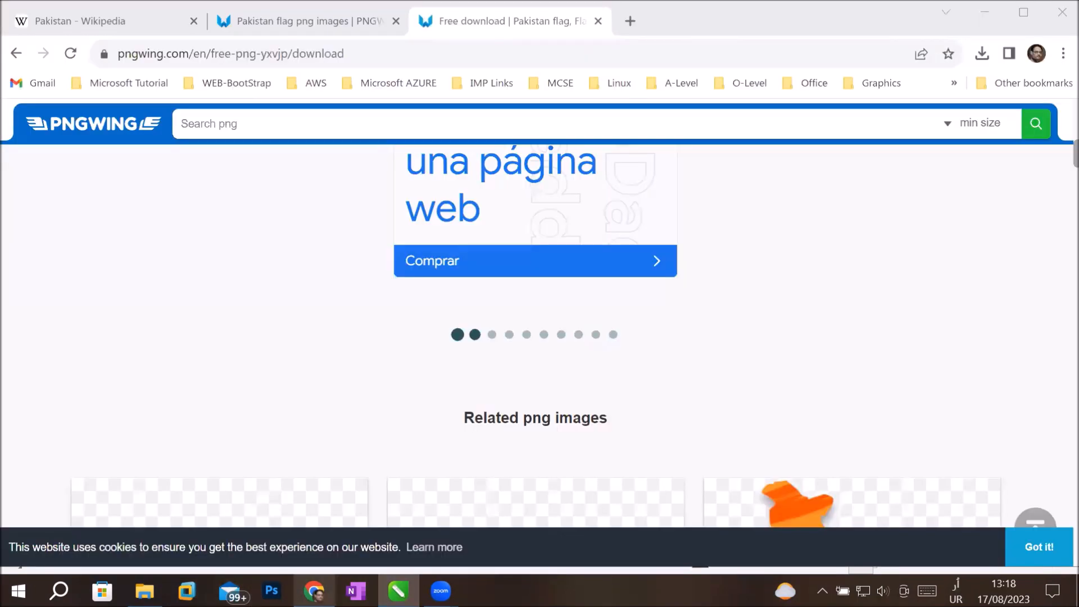
pyautogui.click(120, 17)
pyautogui.click(333, 208)
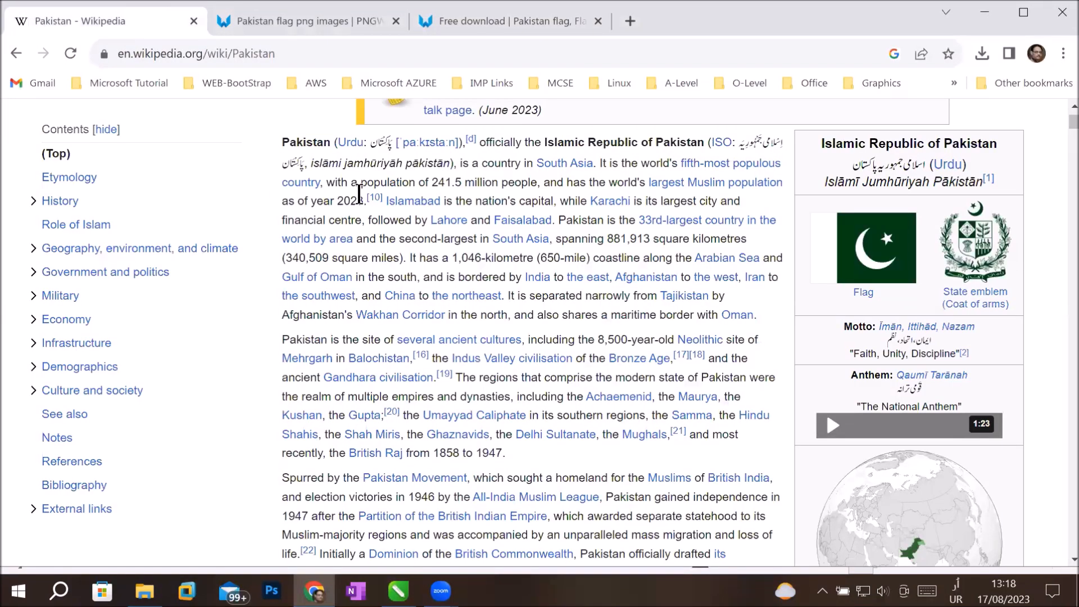
pyautogui.moveTo(280, 142); pyautogui.dragTo(520, 160)
pyautogui.rightClick(521, 147)
pyautogui.click(549, 158)
# Return to CorelDRAW and paste the copied Pakistan sentence along the spiral's outer turn.
pyautogui.click(398, 592)
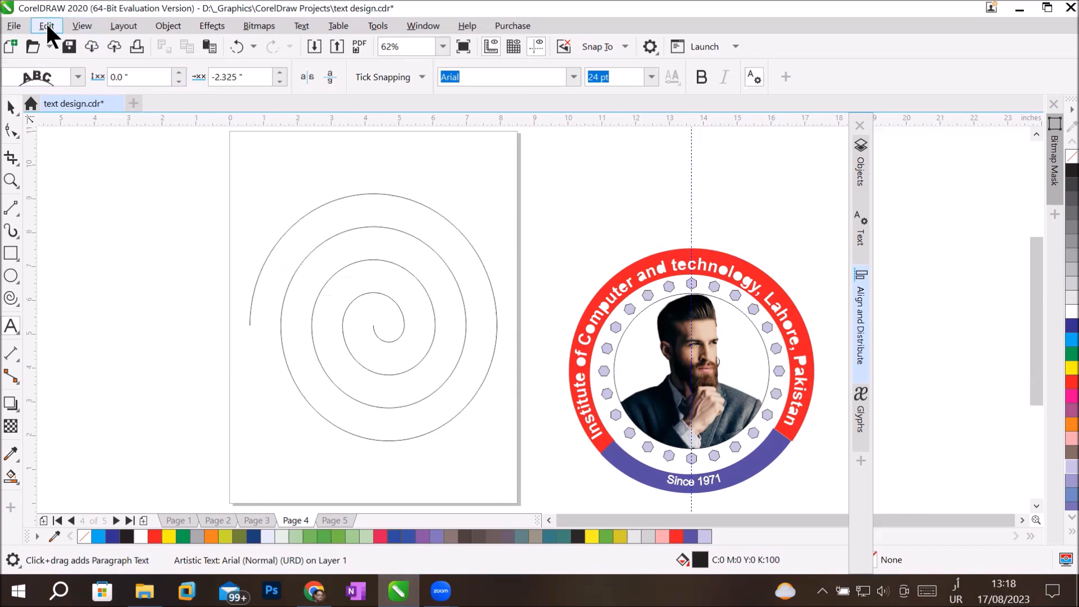
pyautogui.click(47, 27)
pyautogui.click(83, 151)
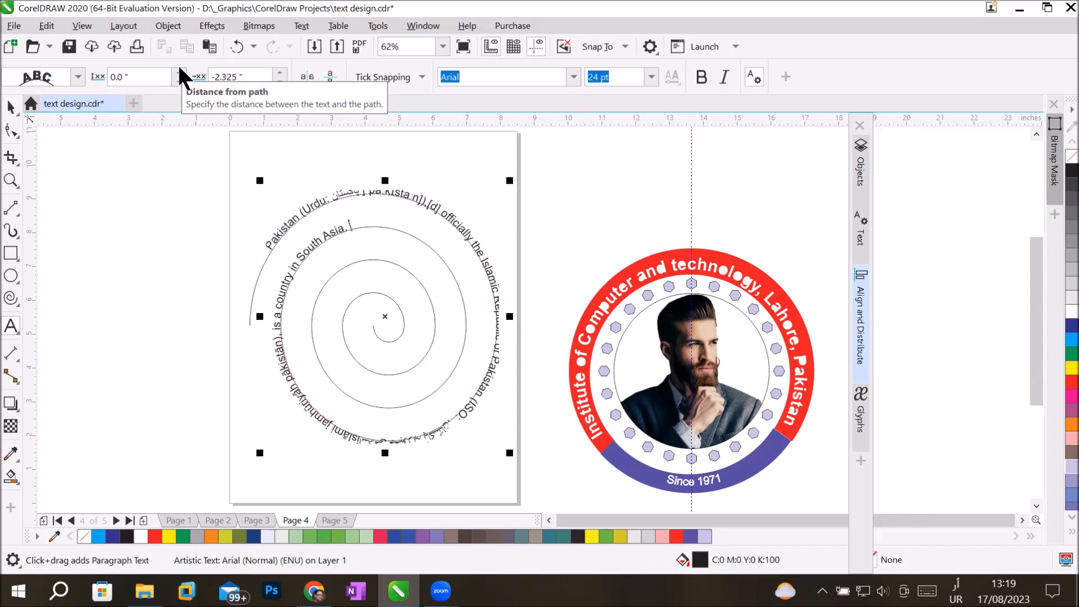
# Try mirroring the spiral text vertically and horizontally.
pyautogui.click(331, 72)
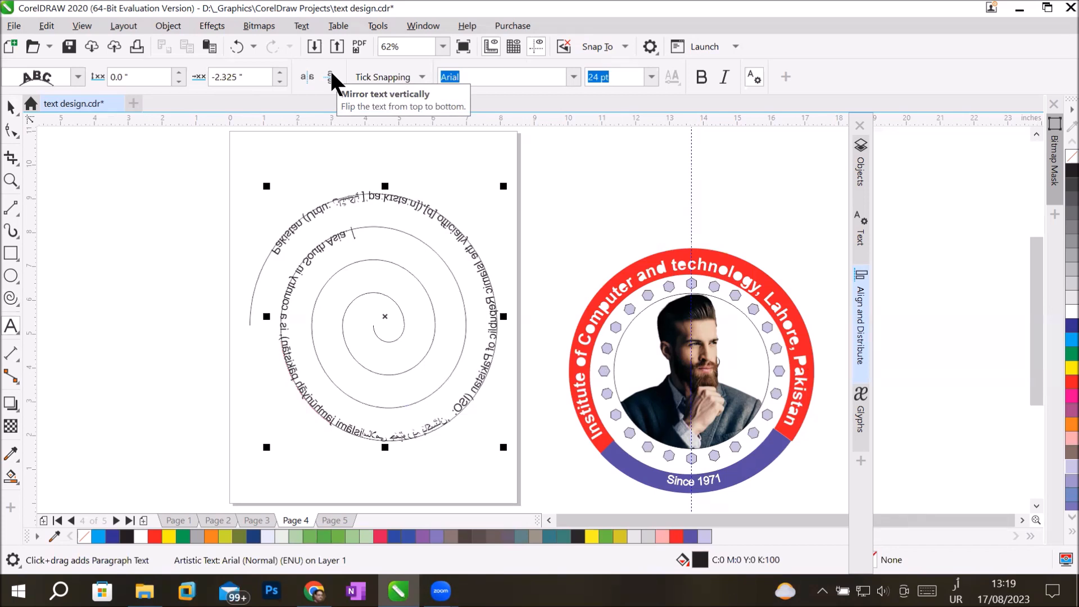
pyautogui.click(330, 72)
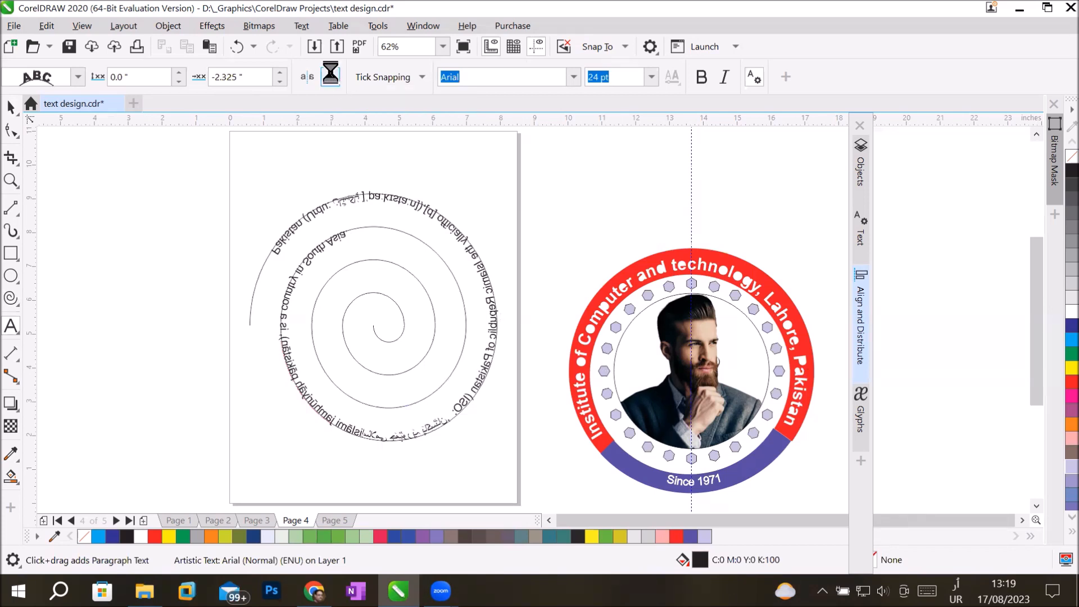
pyautogui.scroll(1, 348, 268)
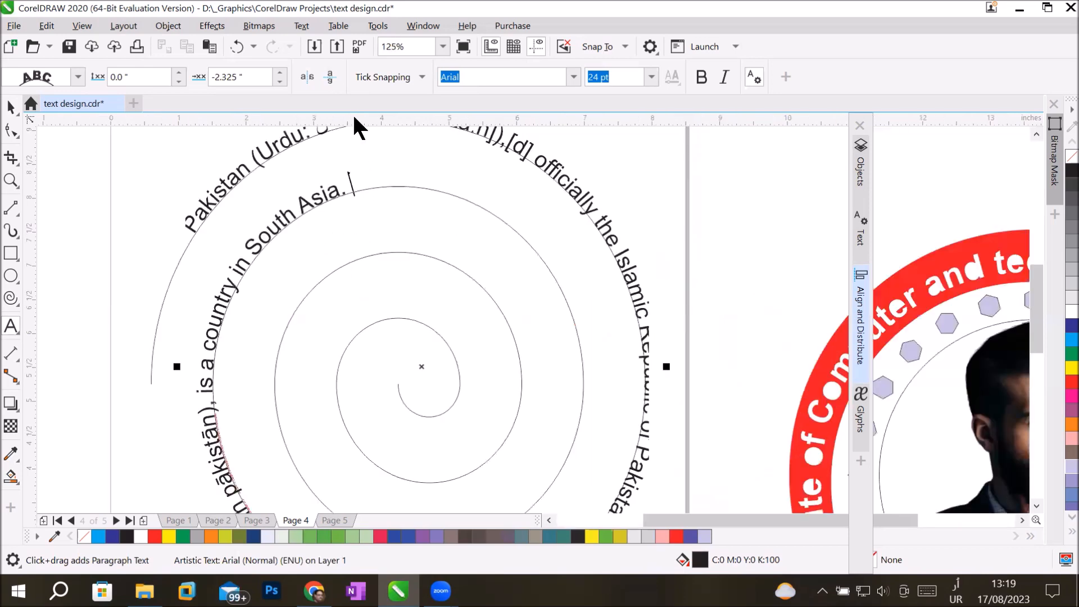
pyautogui.click(328, 74)
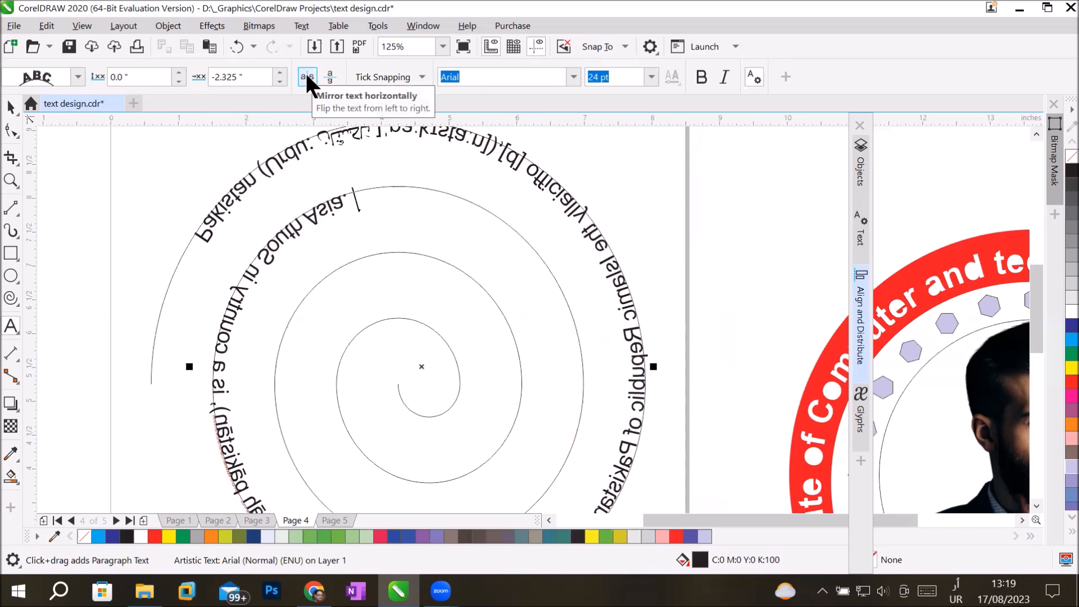
pyautogui.click(306, 75)
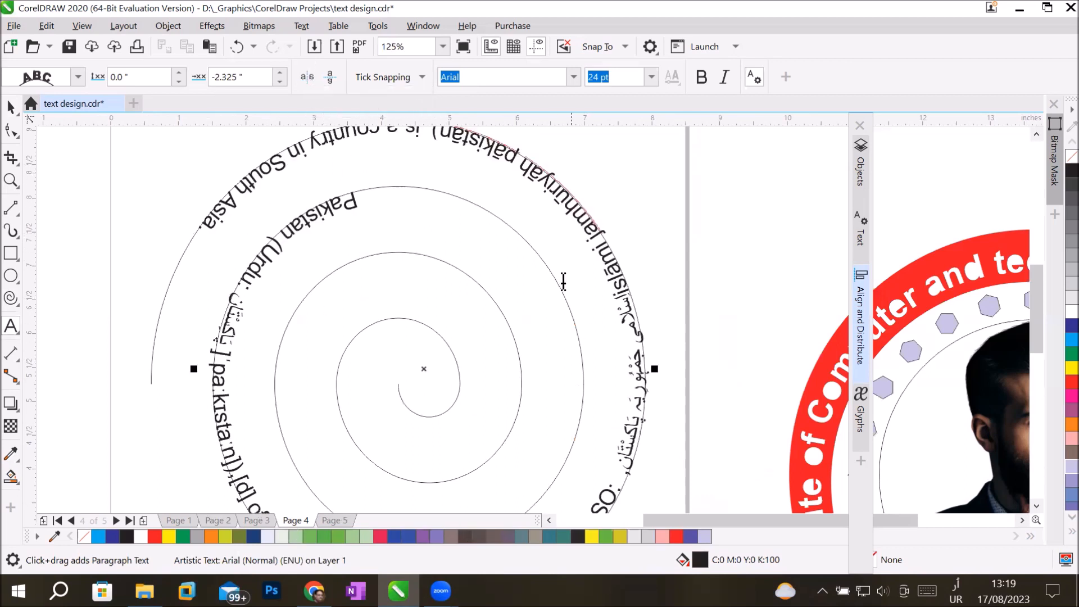
# Undo the horizontal and vertical mirroring of the spiral text.
pyautogui.click(190, 220)
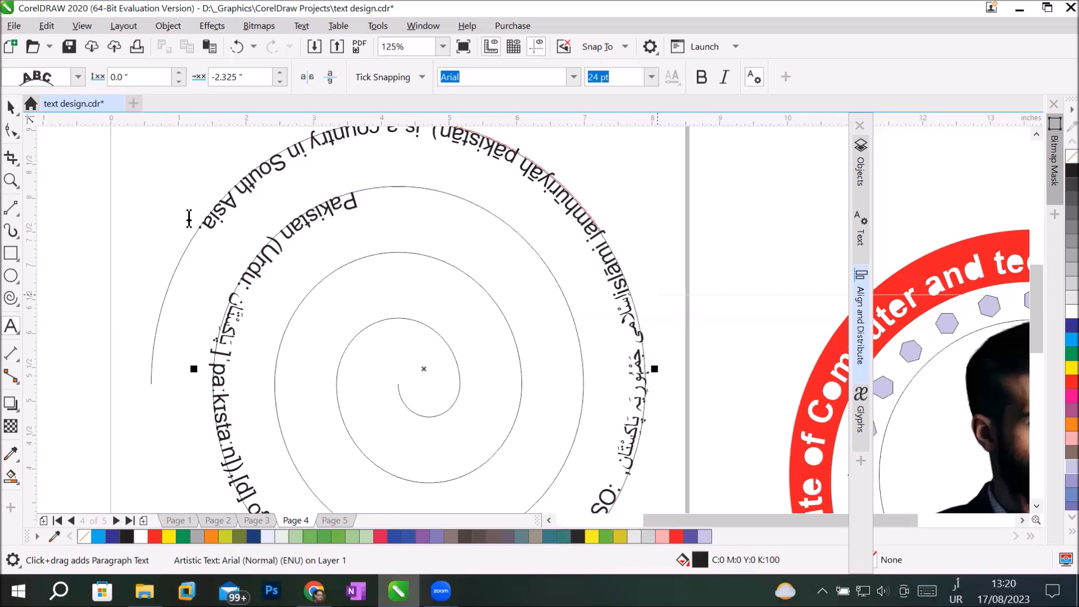
pyautogui.press('F10')
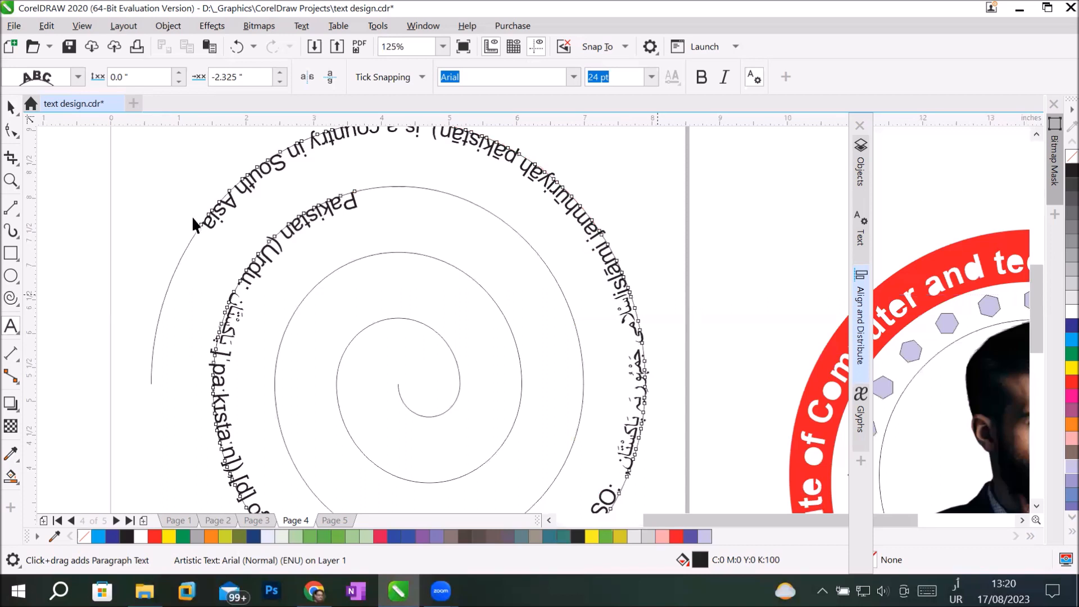
pyautogui.hotkey('ctrl', 'z')
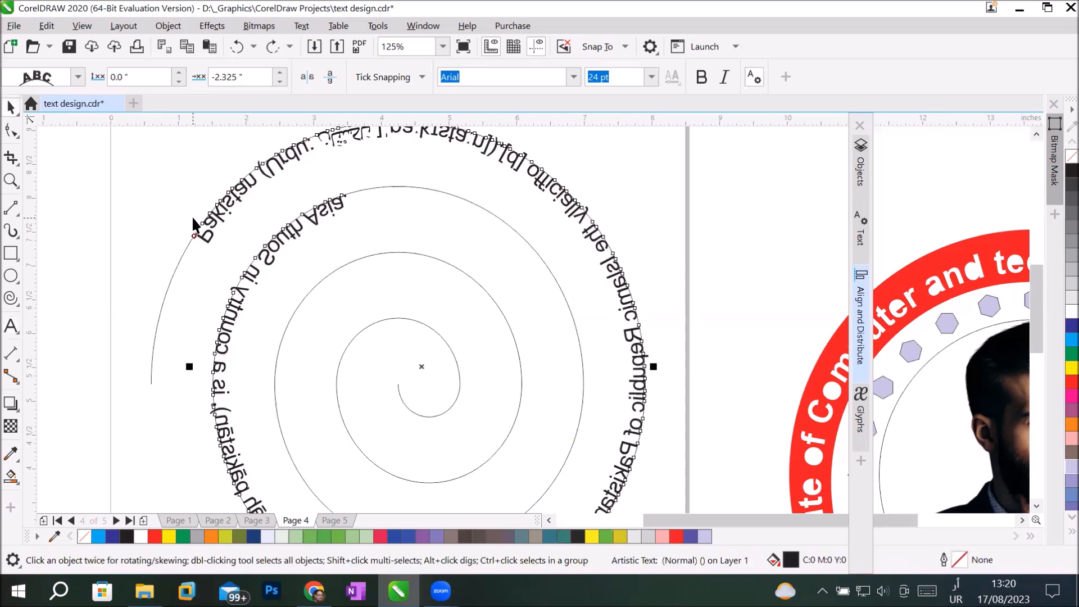
pyautogui.hotkey('ctrl', 'shift', 'z')
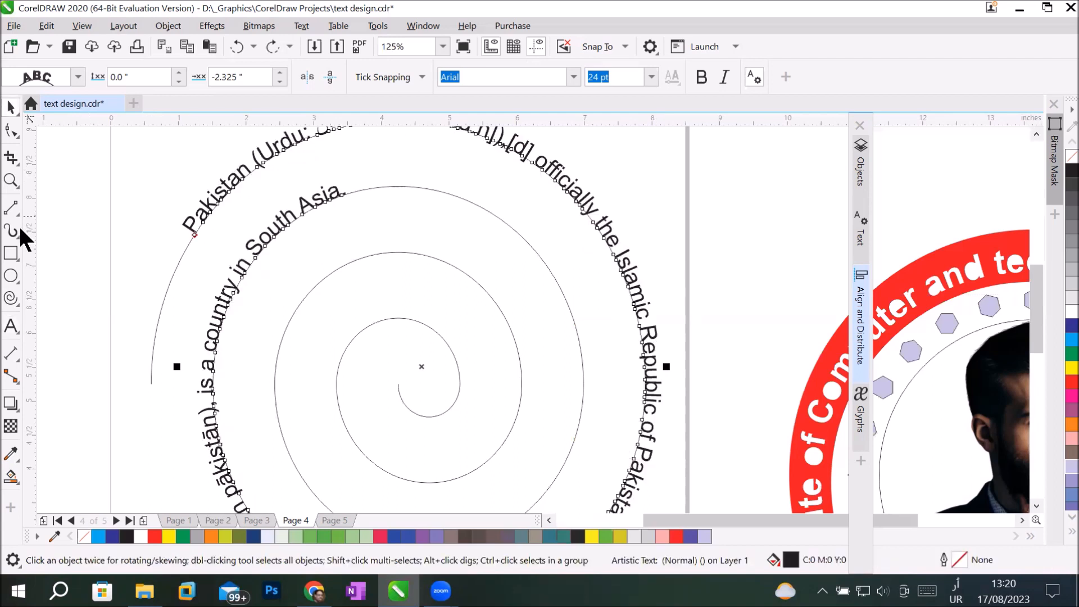
# Delete all the text placed along the spiral, keeping the spiral curve.
pyautogui.click(11, 326)
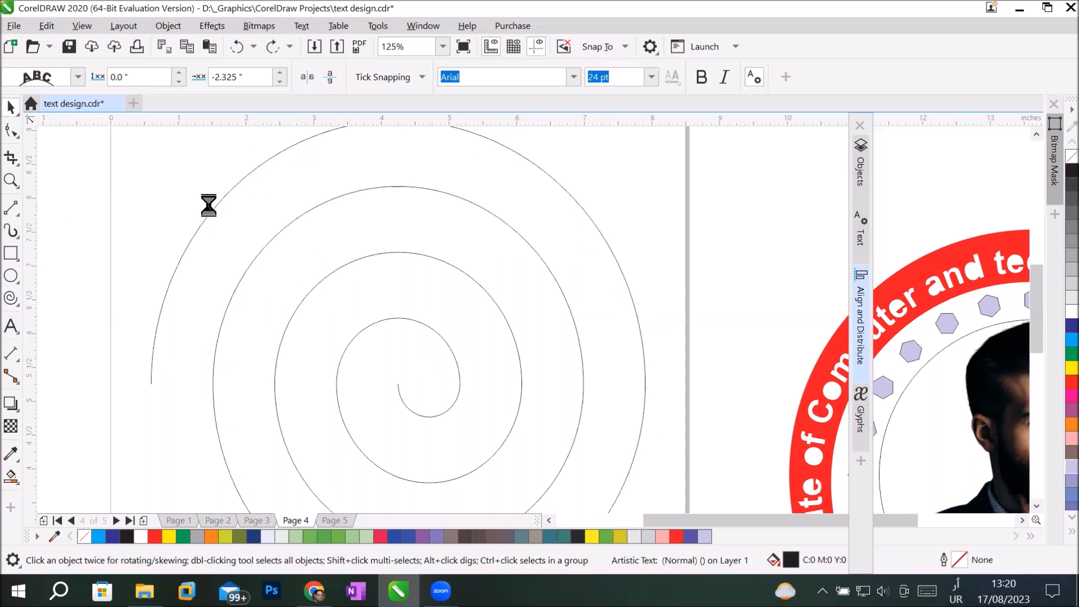
pyautogui.click(262, 154)
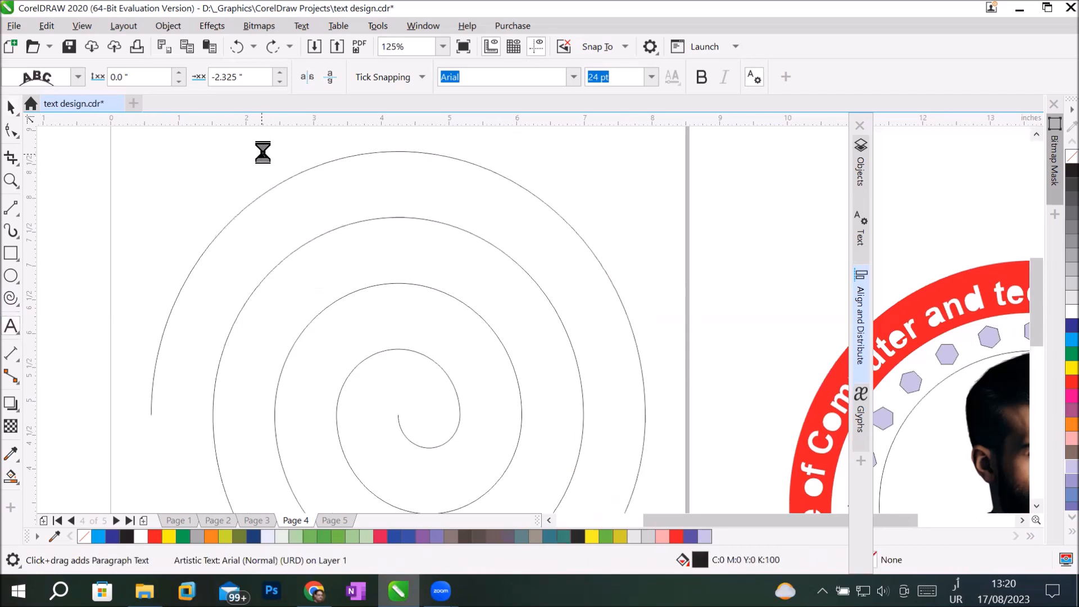
pyautogui.doubleClick(290, 169)
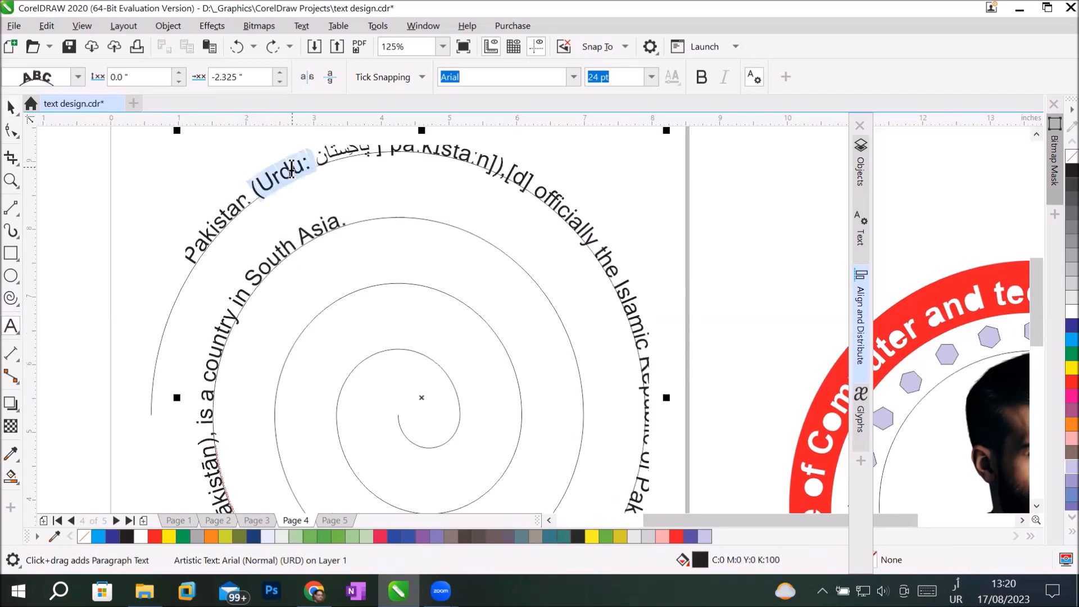
pyautogui.hotkey('ctrl', 'a')
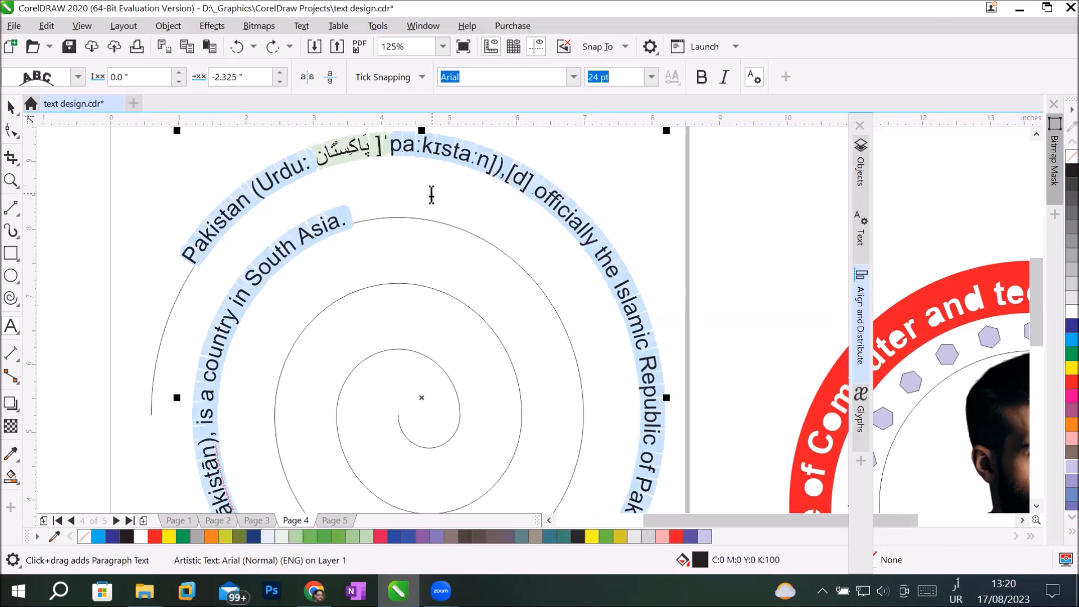
pyautogui.press('Delete')
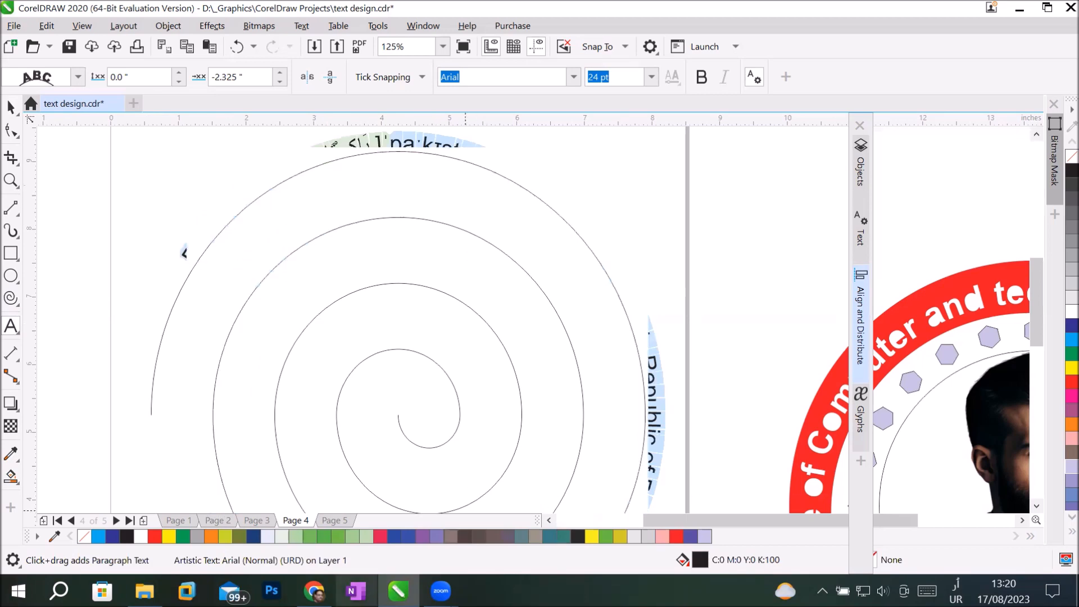
# Switch to Chrome and copy the Pakistan article's opening passage through "spanning 881,913 square kilometres".
pyautogui.click(313, 590)
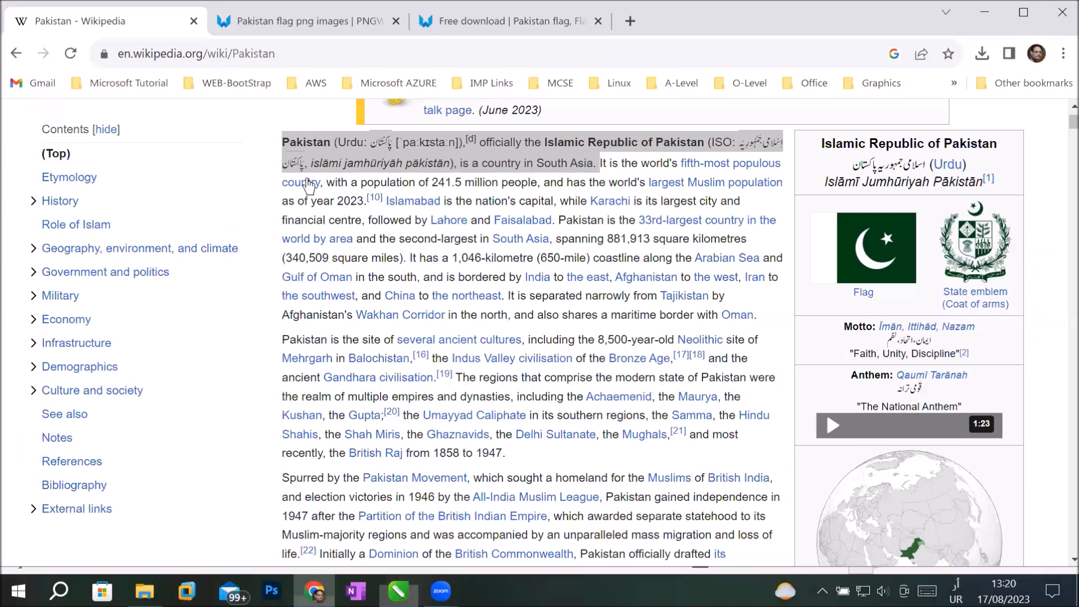
pyautogui.click(287, 143)
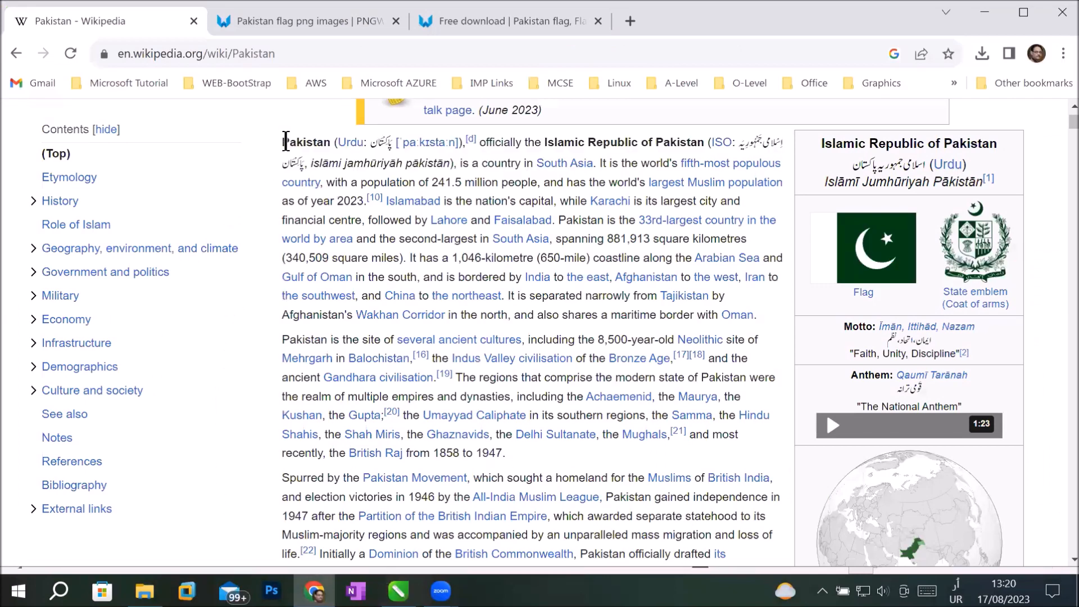
pyautogui.moveTo(282, 142); pyautogui.dragTo(737, 236)
pyautogui.rightClick(554, 162)
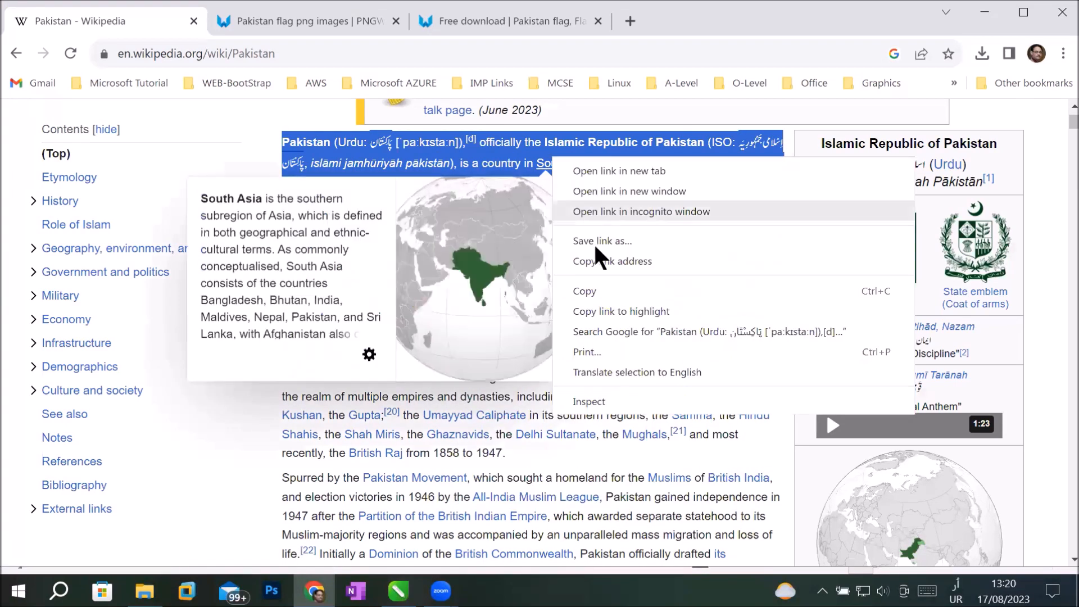
pyautogui.click(593, 281)
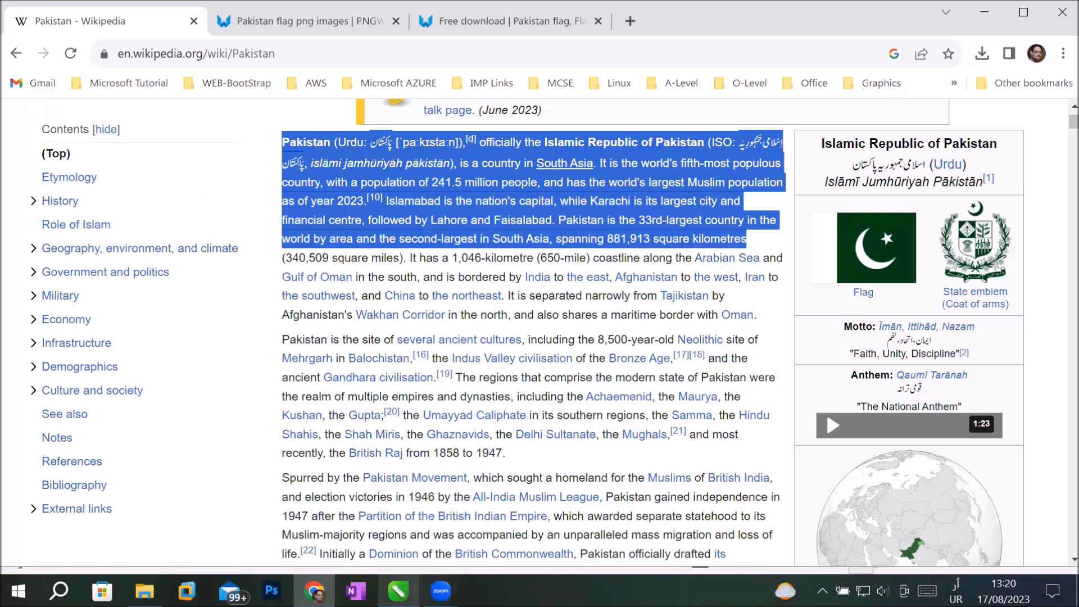
# Return to CorelDRAW and paste the copied passage as text along the spiral, starting near its inner end.
pyautogui.click(398, 591)
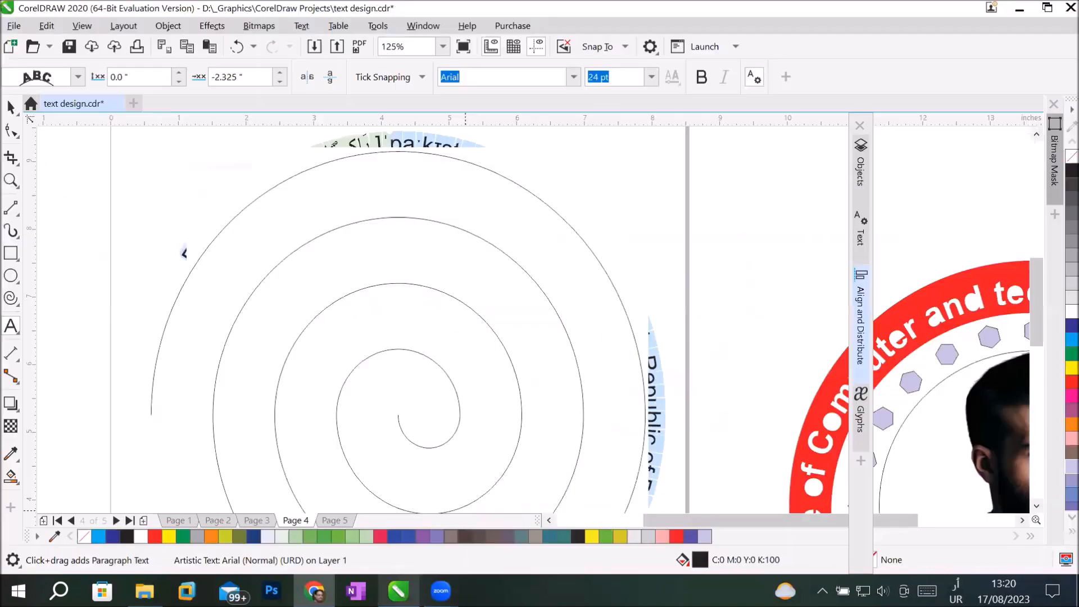
pyautogui.click(409, 442)
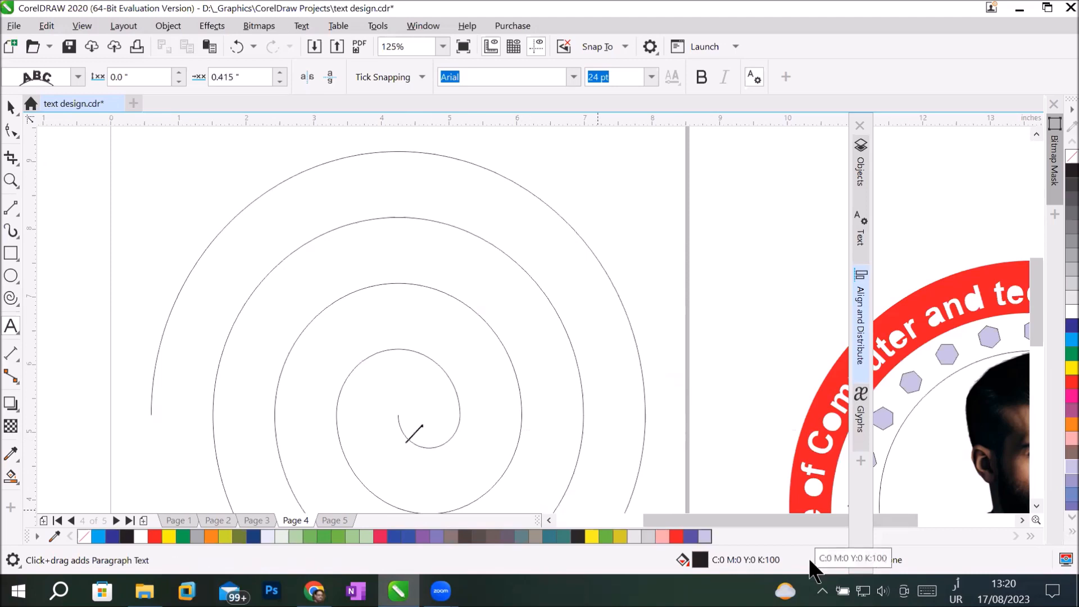
pyautogui.click(48, 25)
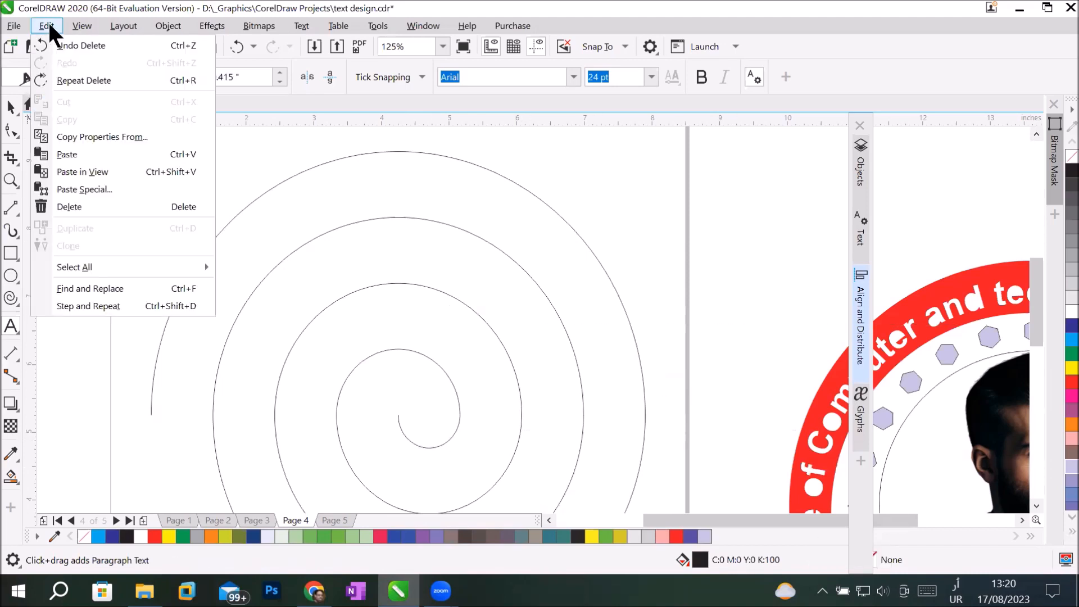
pyautogui.click(76, 154)
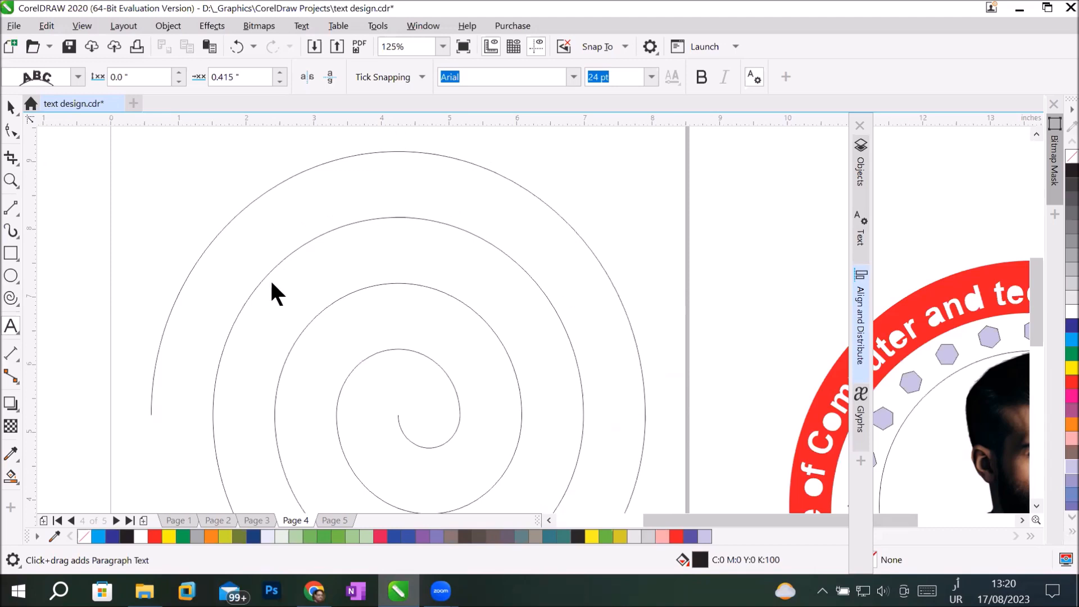
pyautogui.click(403, 349)
pyautogui.hotkey('ctrl', 'v')
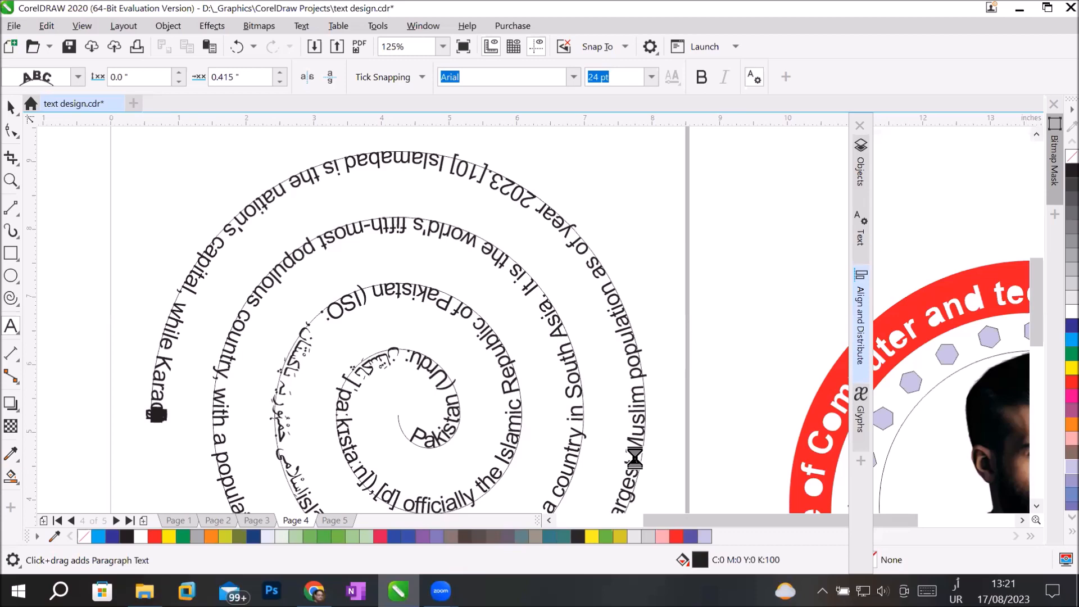
pyautogui.scroll(-1, 635, 459)
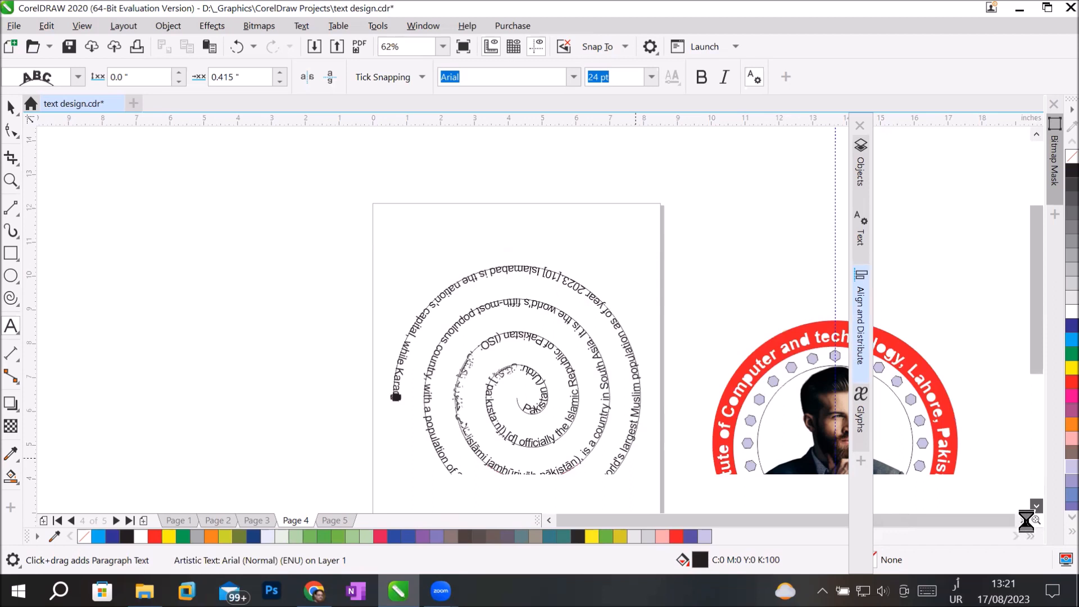
pyautogui.click(1036, 506)
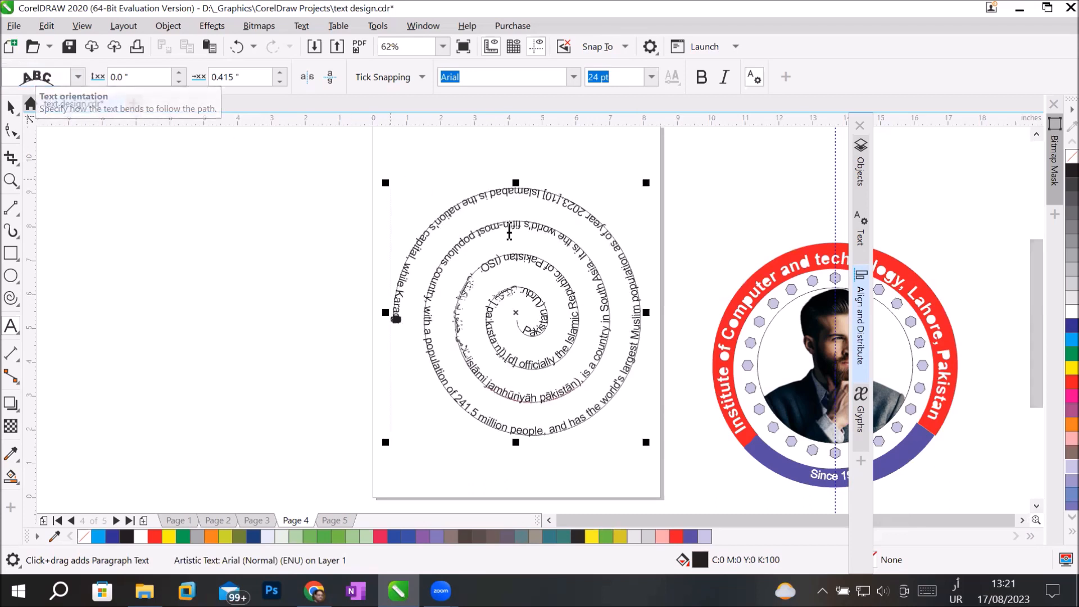
# Set all the spiral text's font size to 22 pt and give it a black hairline outline.
pyautogui.doubleClick(531, 223)
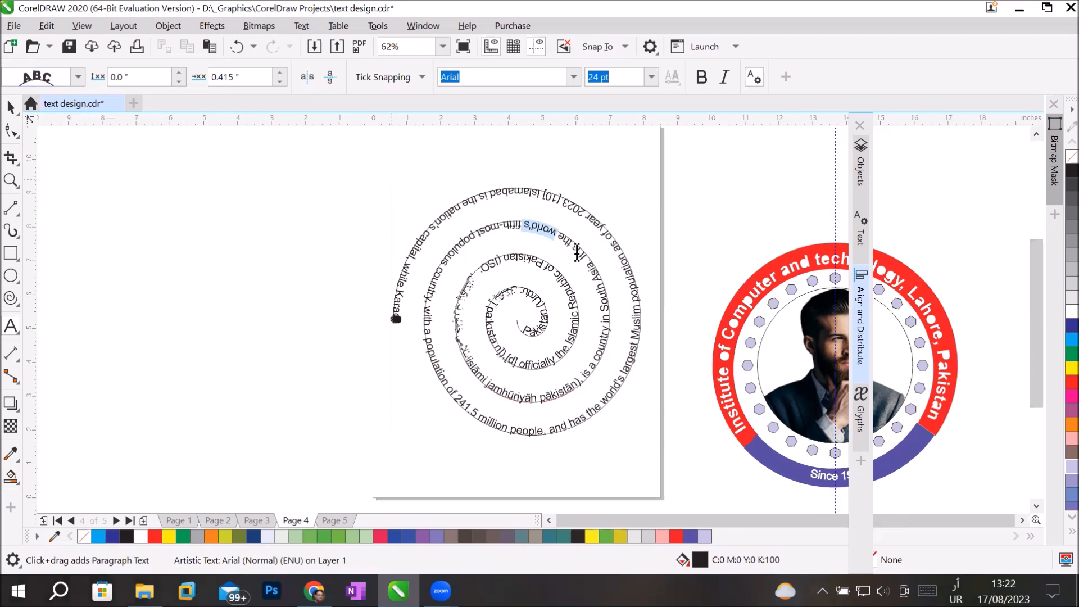
pyautogui.hotkey('ctrl', 'a')
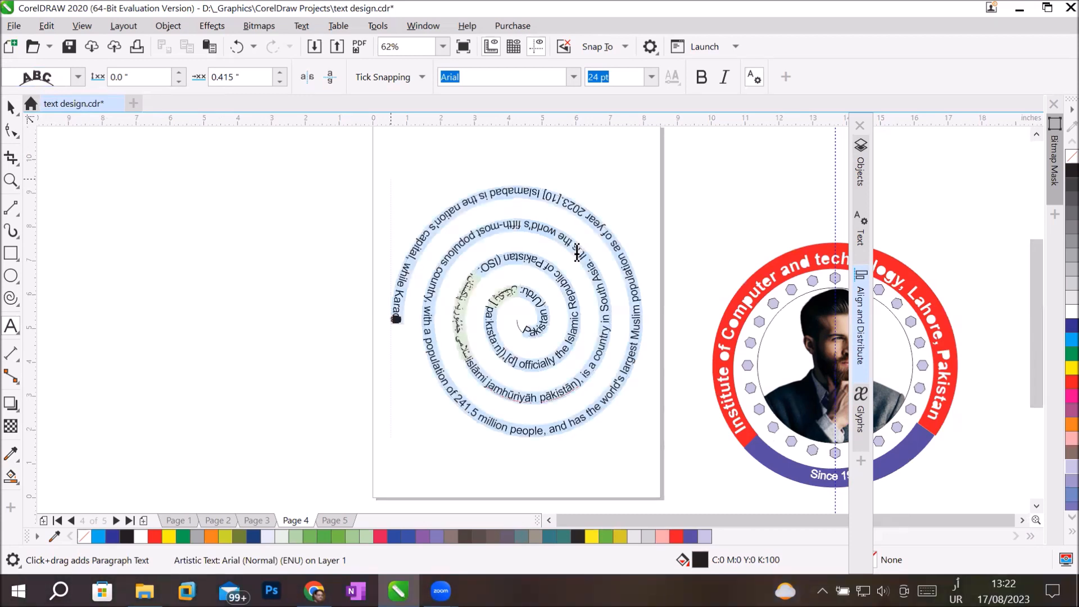
pyautogui.click(753, 77)
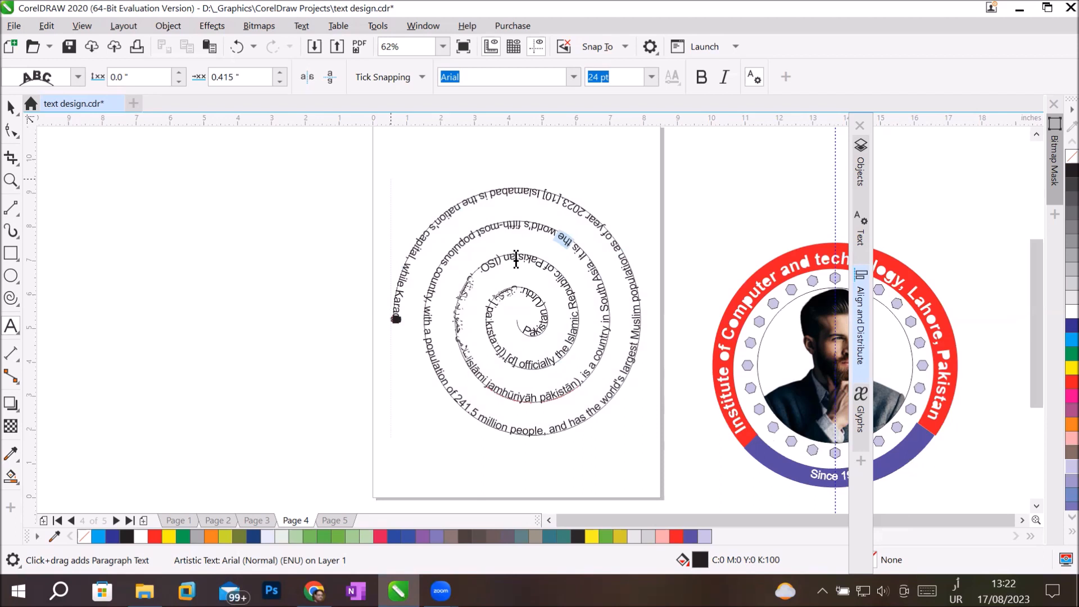
pyautogui.hotkey('ctrl', 'a')
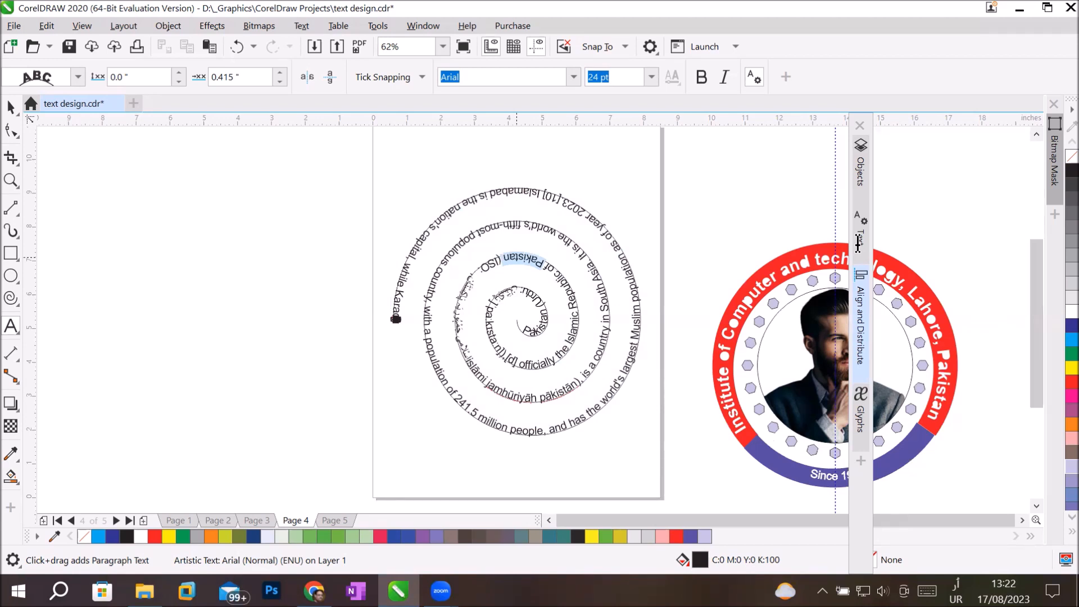
pyautogui.click(858, 239)
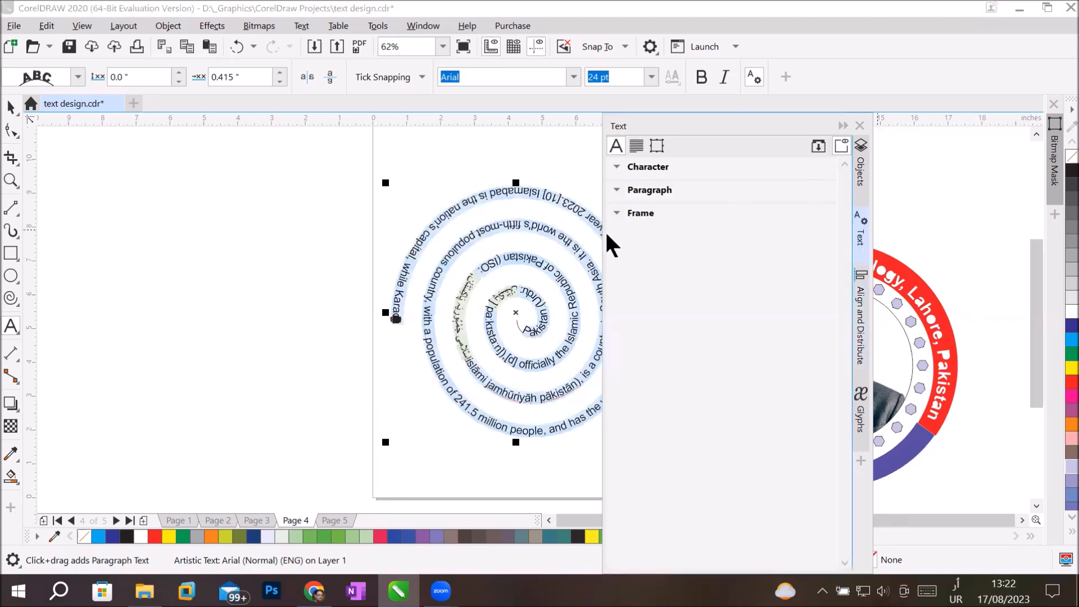
pyautogui.click(614, 168)
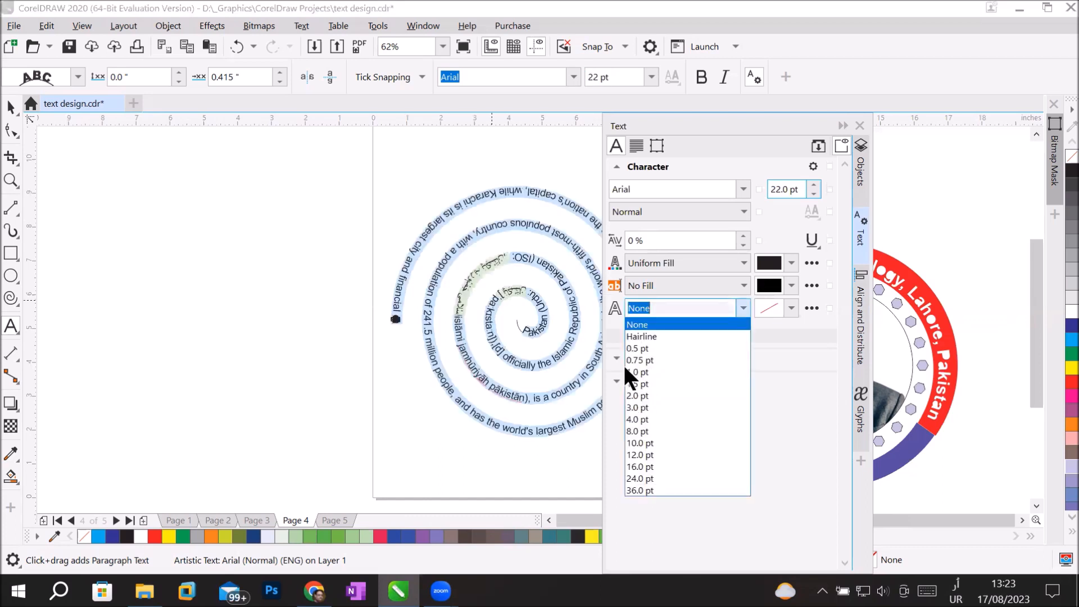
pyautogui.click(636, 335)
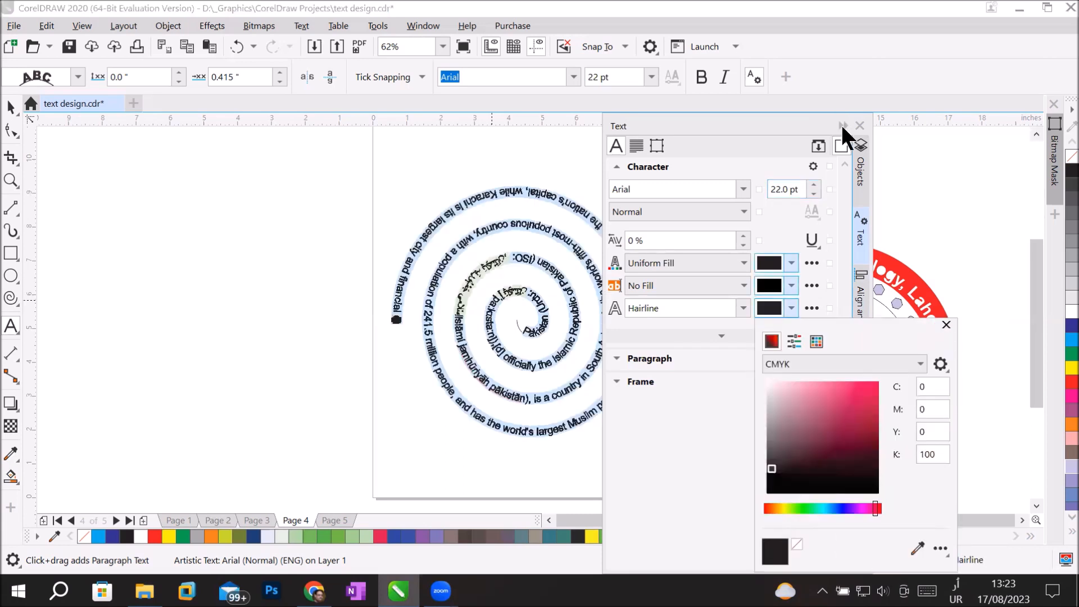
pyautogui.click(841, 124)
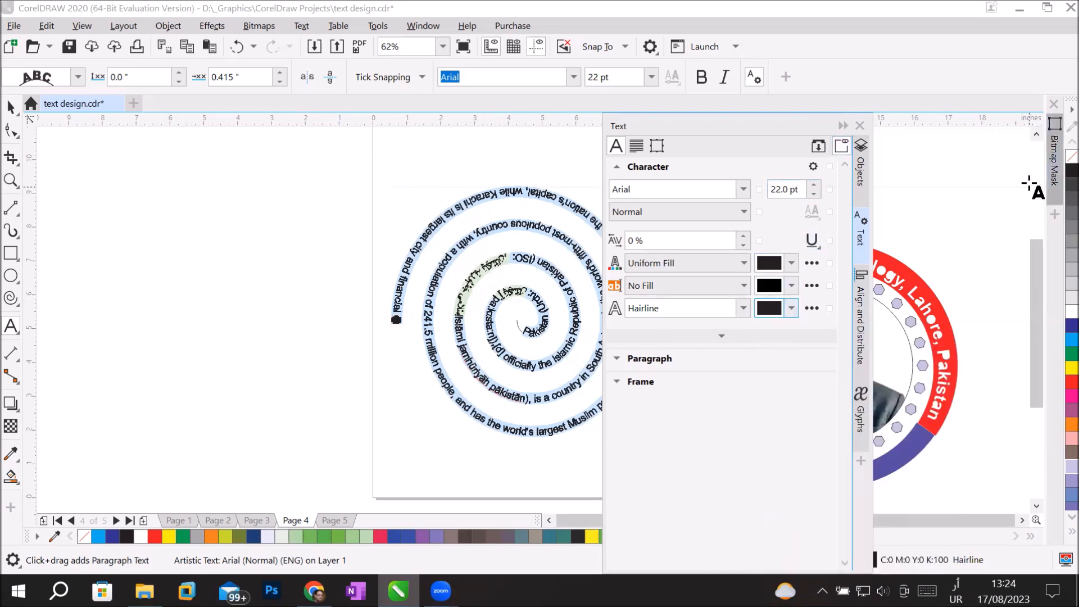
pyautogui.click(1037, 135)
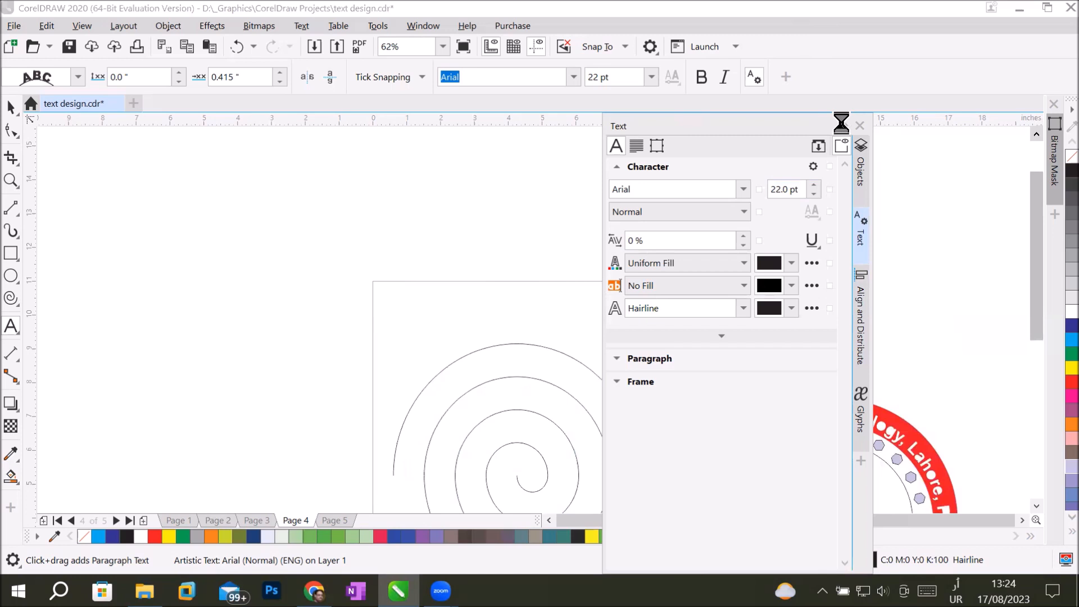
# Close all open documents without saving the changes to text design.cdr.
pyautogui.click(13, 25)
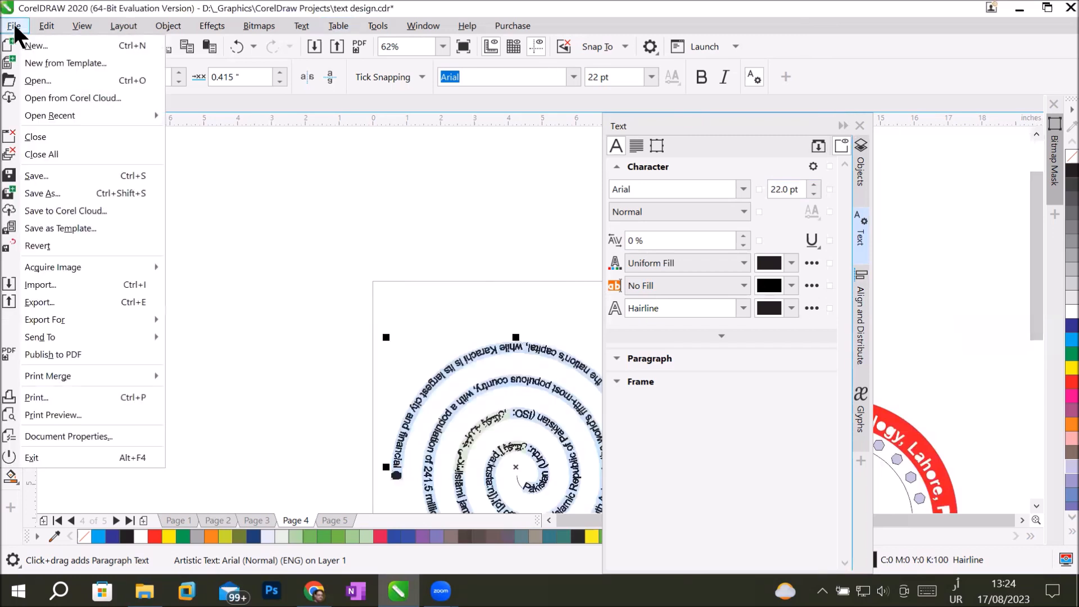
pyautogui.click(75, 154)
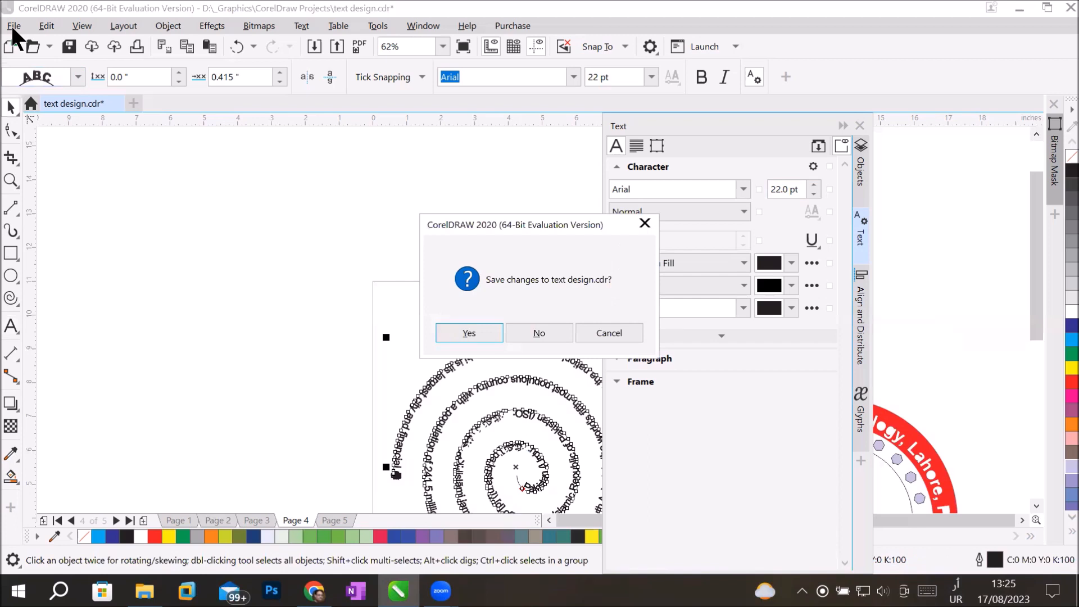
pyautogui.click(527, 332)
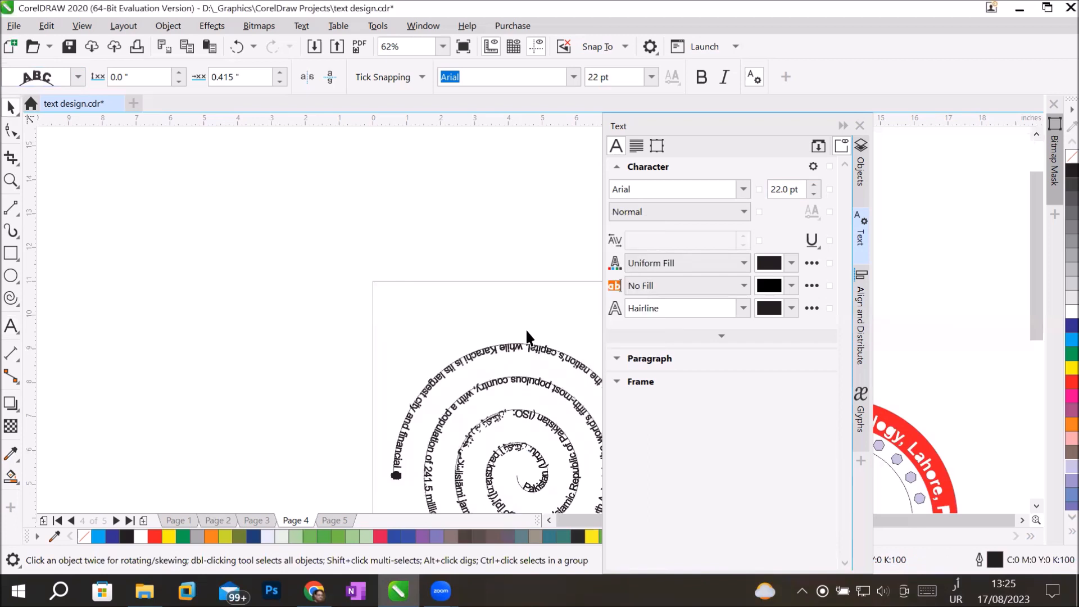
# Create a new five-page portrait Letter document in CMYK at 300 dpi and collapse the text settings to clear the canvas.
pyautogui.click(10, 47)
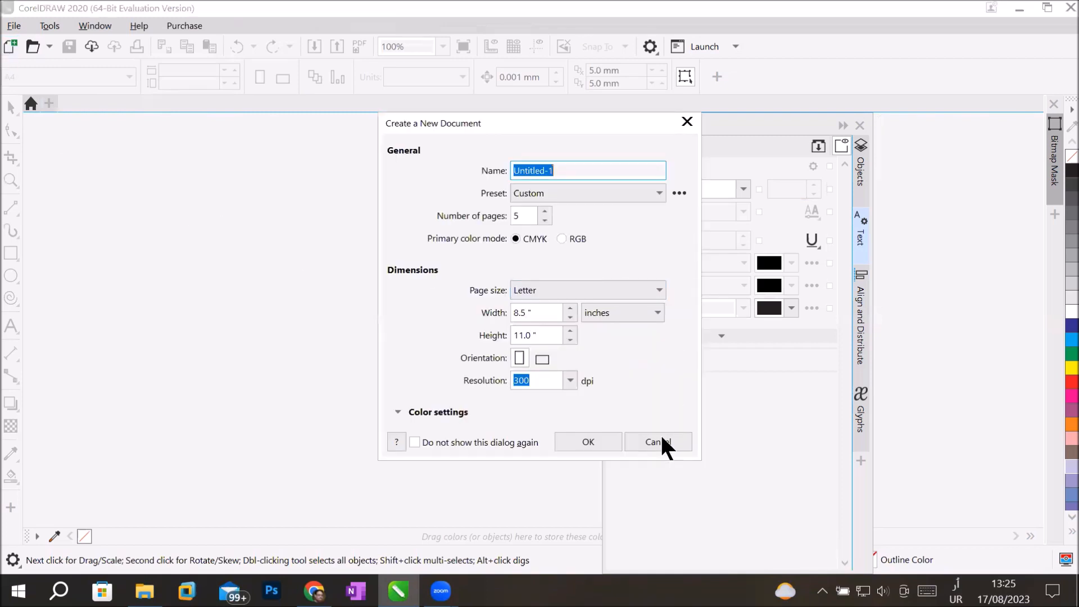
pyautogui.click(576, 443)
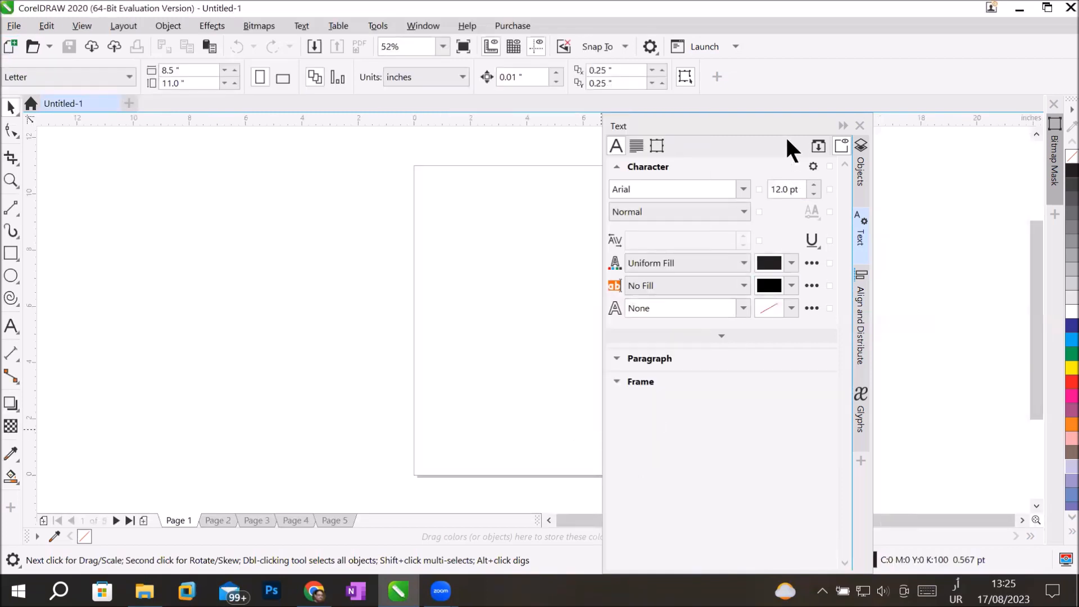
pyautogui.click(841, 125)
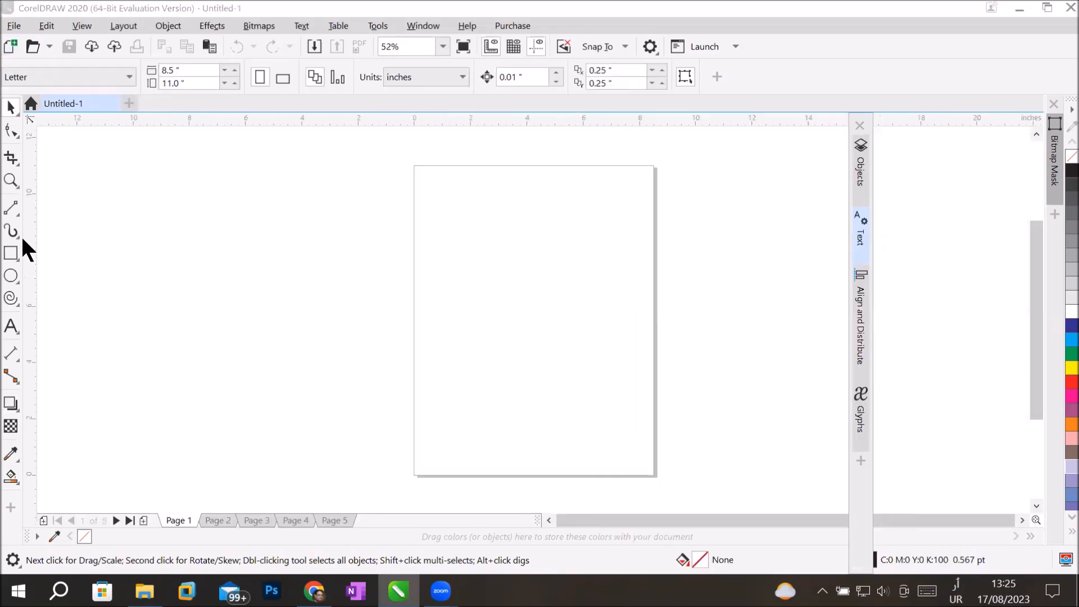
# Draw a wavy freehand curve about 13.3 inches wide and 3.95 inches high across the upper part of the page.
pyautogui.click(15, 212)
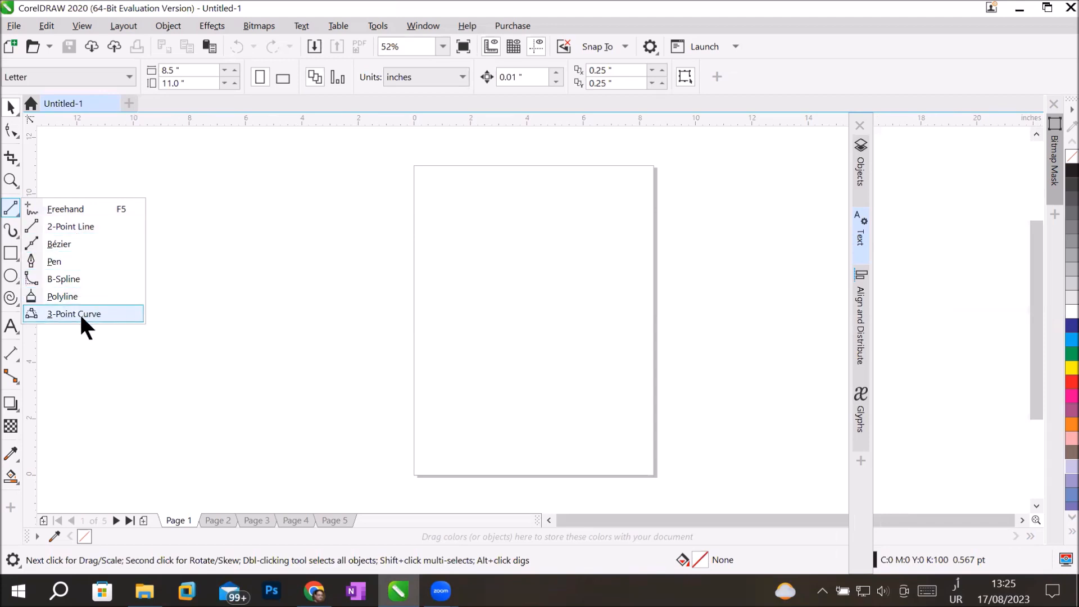
pyautogui.click(92, 209)
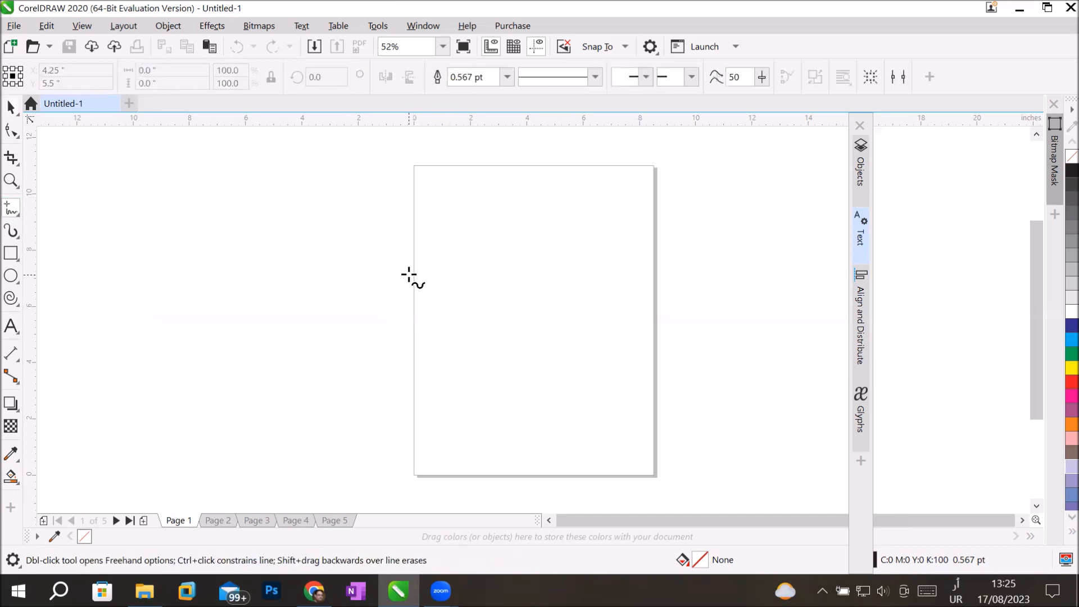
pyautogui.moveTo(393, 276)
pyautogui.mouseDown()
pyautogui.moveTo(472, 303)
pyautogui.moveTo(572, 269)
pyautogui.moveTo(647, 270)
pyautogui.moveTo(768, 198)
pyautogui.mouseUp()
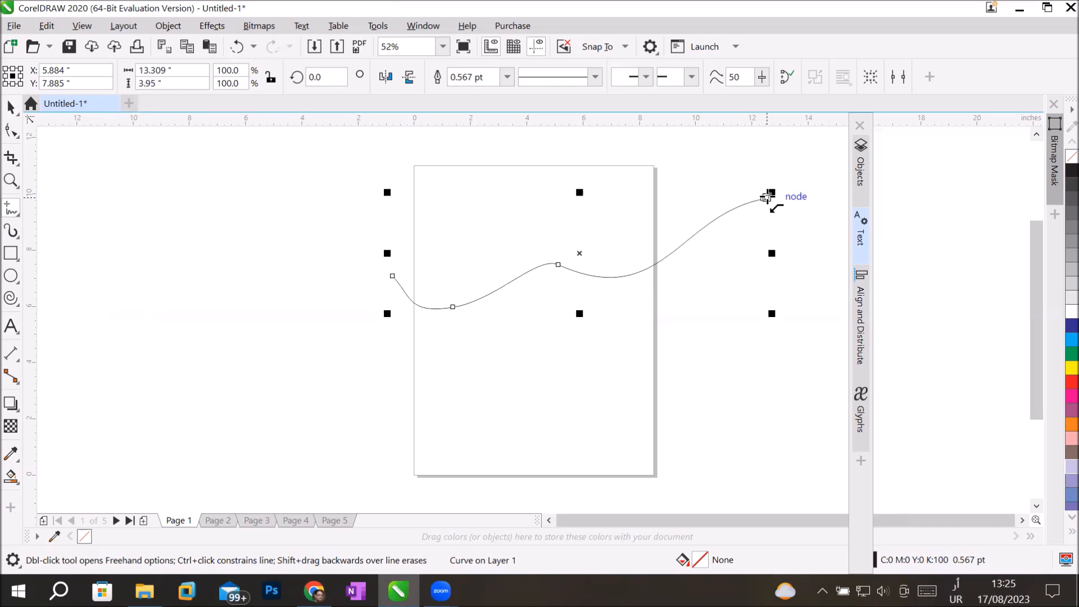
# Reshape the wavy curve by adjusting its nodes and handles and moving its start point outward beyond the page edge.
pyautogui.click(9, 131)
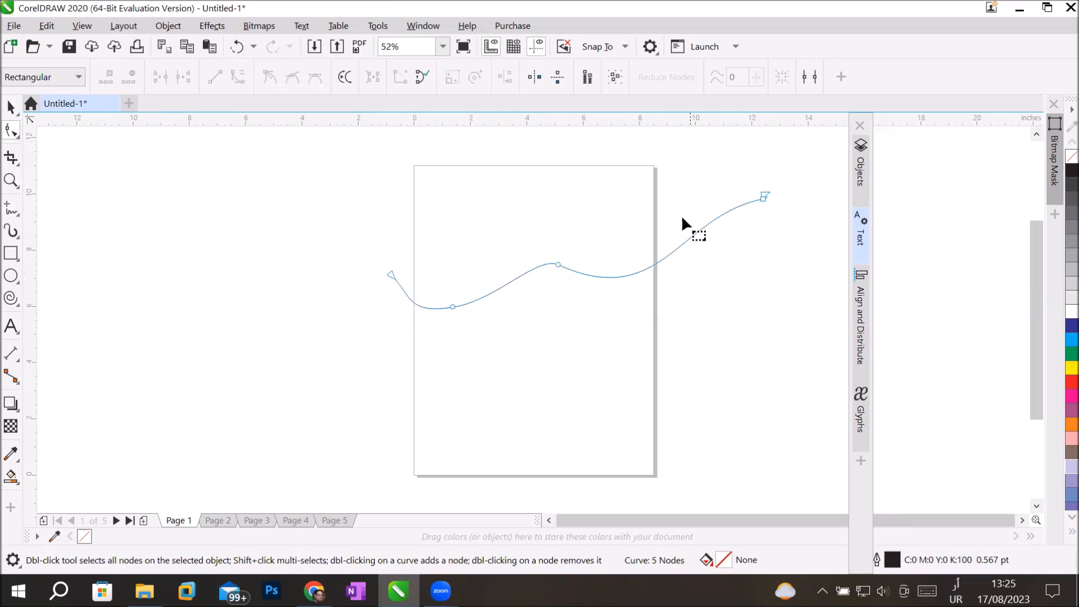
pyautogui.click(558, 264)
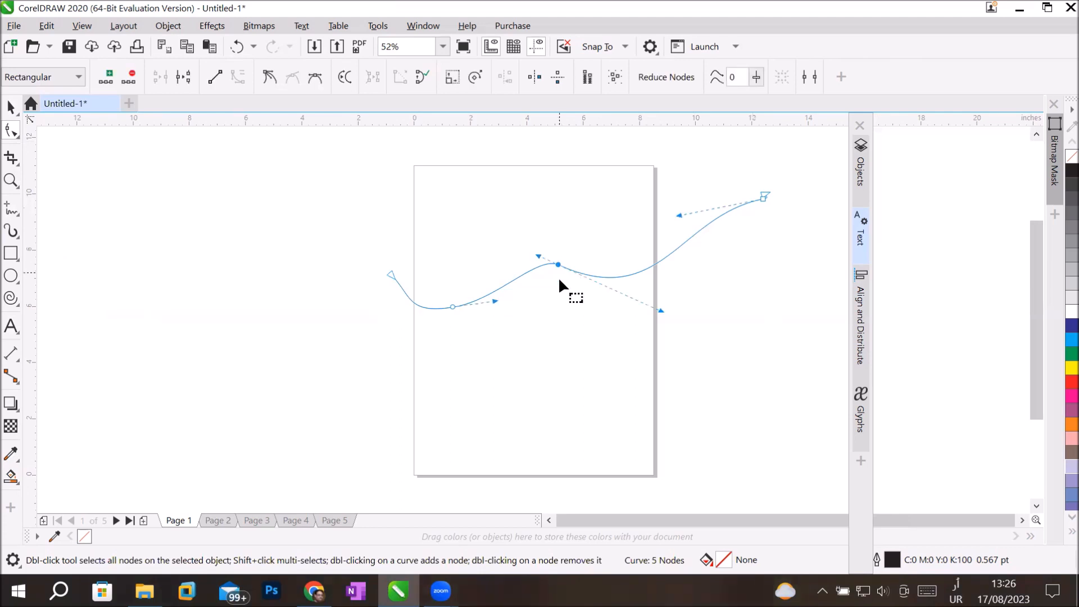
pyautogui.moveTo(661, 309); pyautogui.dragTo(724, 282)
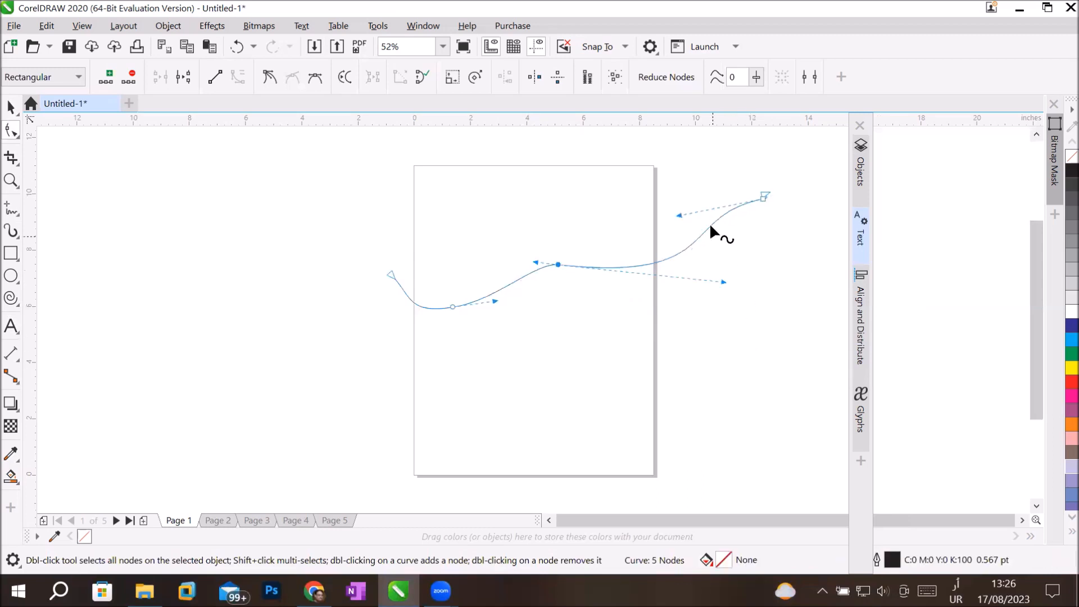
pyautogui.moveTo(679, 214); pyautogui.dragTo(654, 181)
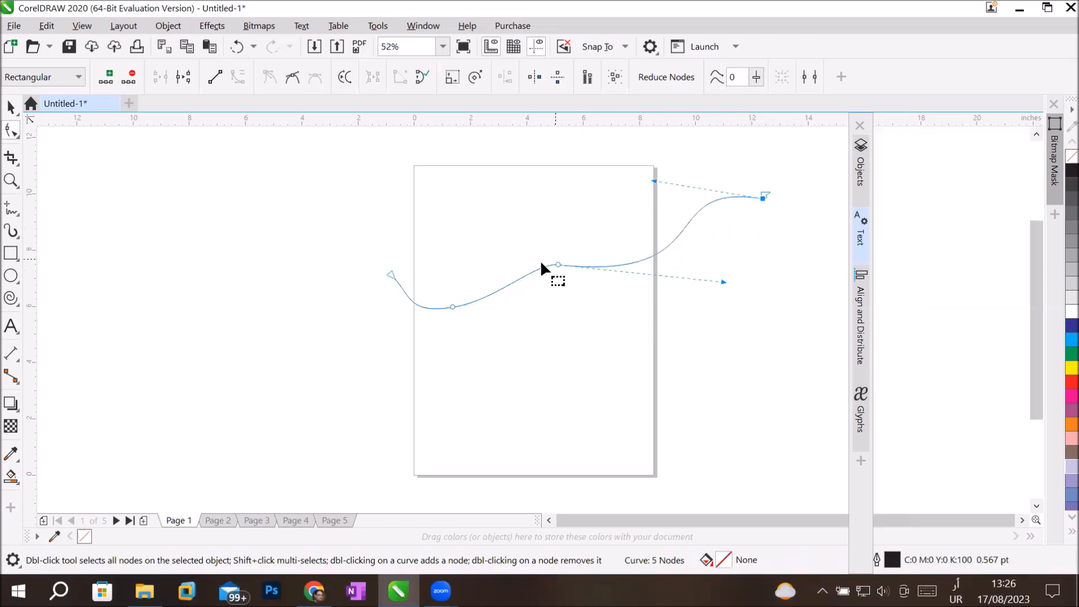
pyautogui.moveTo(394, 274); pyautogui.dragTo(378, 315)
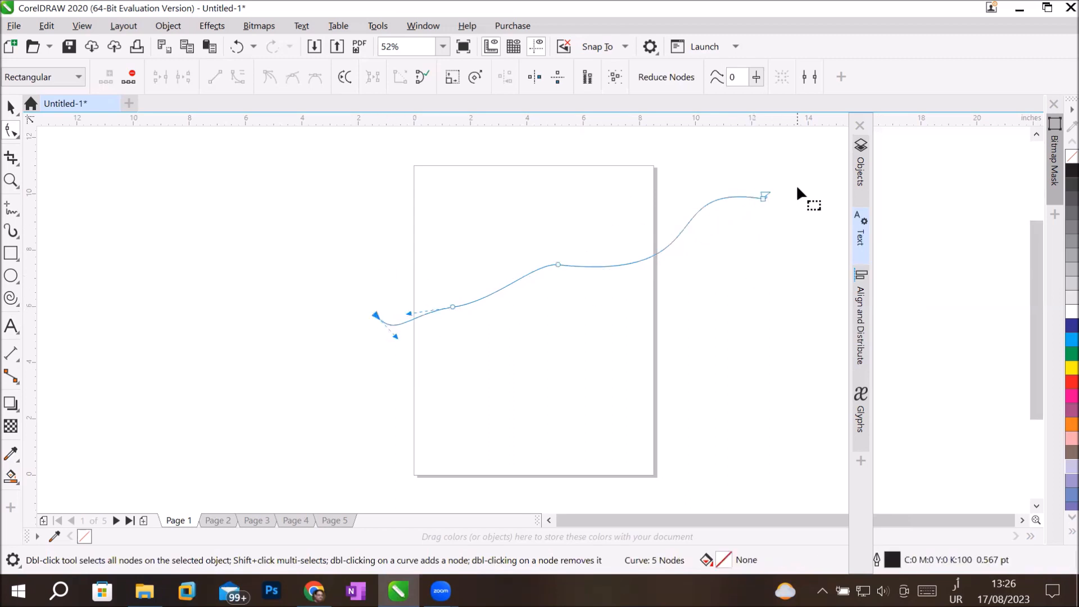
pyautogui.moveTo(409, 313); pyautogui.dragTo(432, 302)
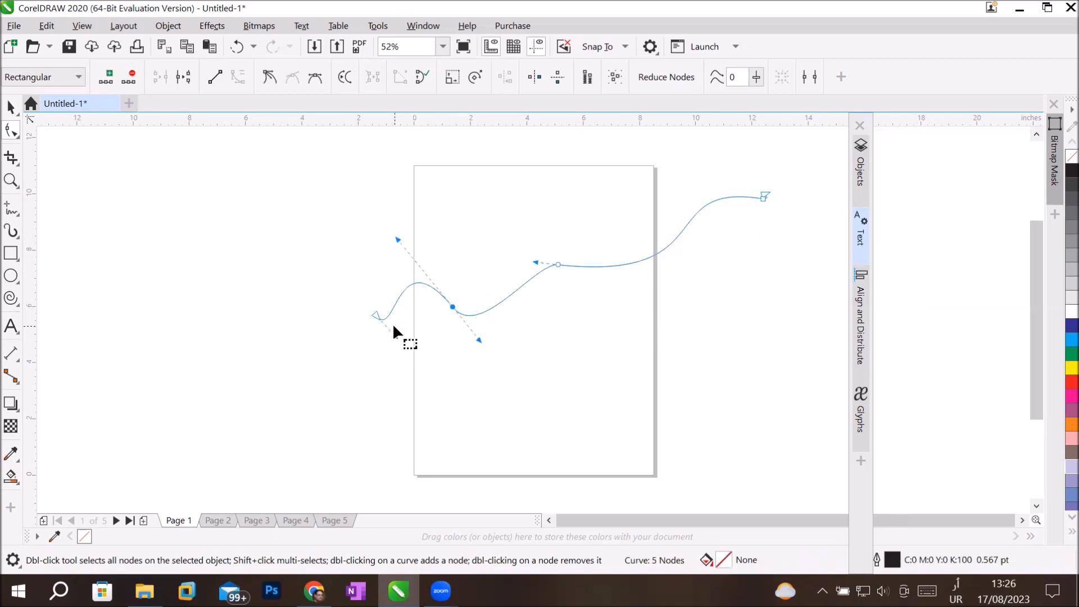
pyautogui.moveTo(382, 319); pyautogui.dragTo(337, 313)
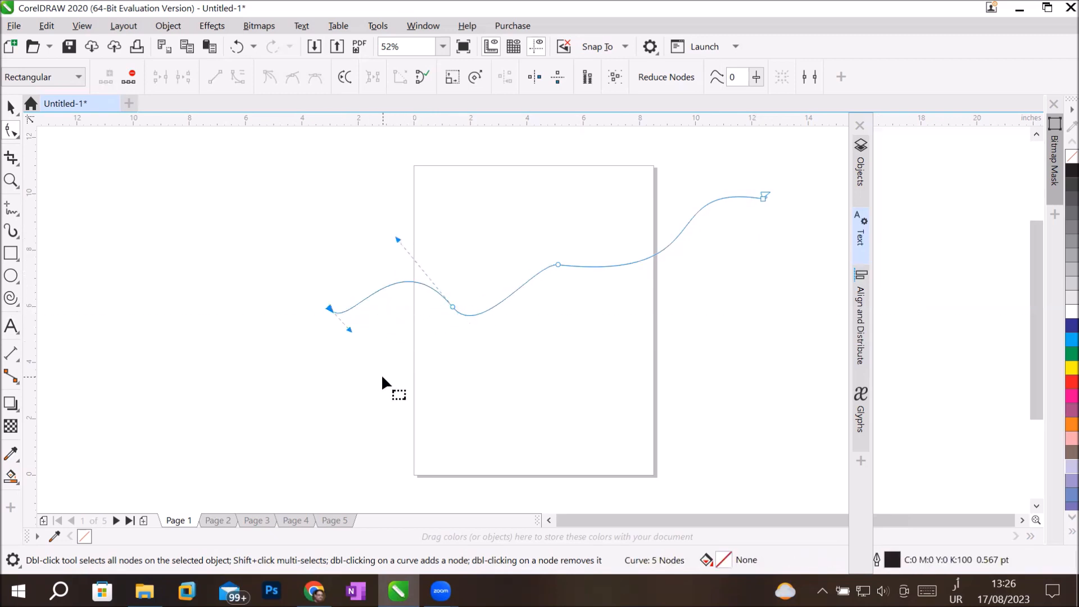
# Switch to Chrome and copy the Pakistan article's opening words through "officially the Islamic Republic of Pakistan".
pyautogui.click(11, 325)
pyautogui.click(243, 208)
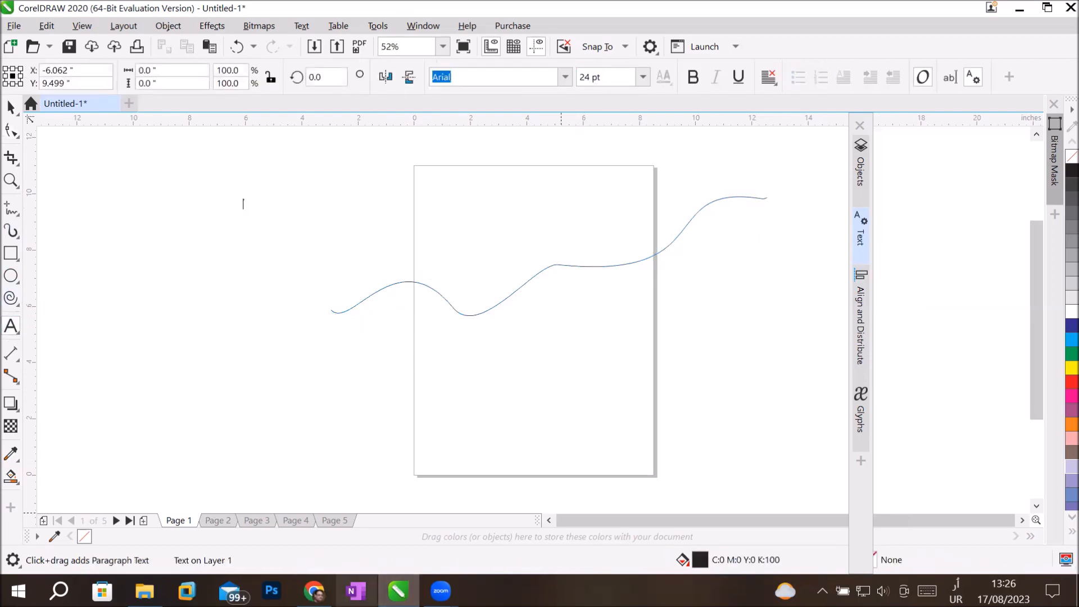
pyautogui.click(315, 591)
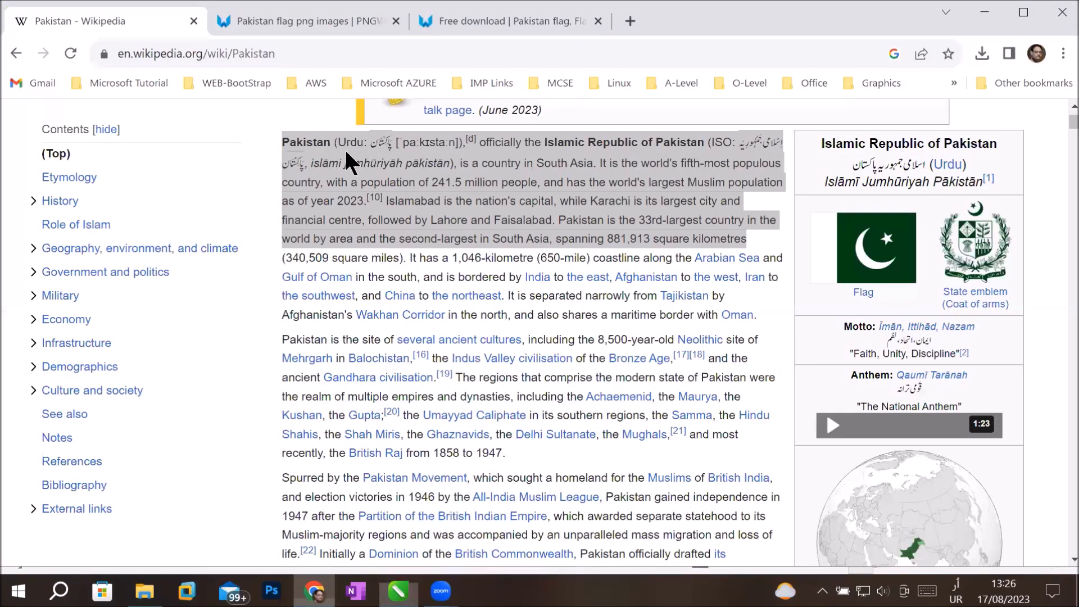
pyautogui.click(304, 145)
pyautogui.moveTo(279, 141); pyautogui.dragTo(703, 145)
pyautogui.rightClick(700, 143)
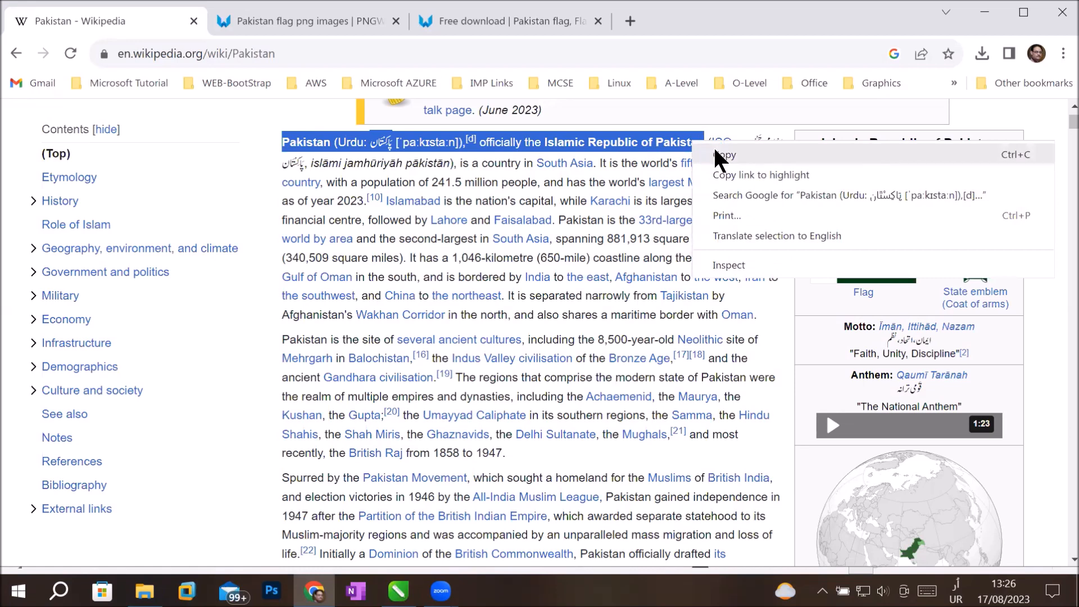
pyautogui.click(714, 146)
# Return to CorelDRAW, paste the copied words as artistic text, and center the line at about X 1.3, Y 9.9 inches above the curve.
pyautogui.click(398, 590)
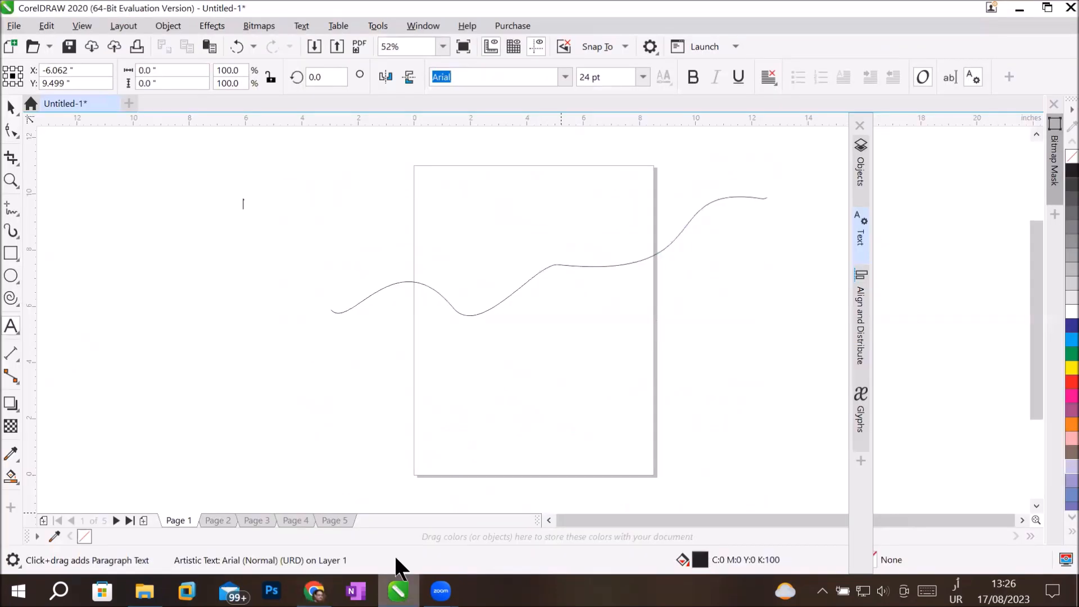
pyautogui.click(179, 185)
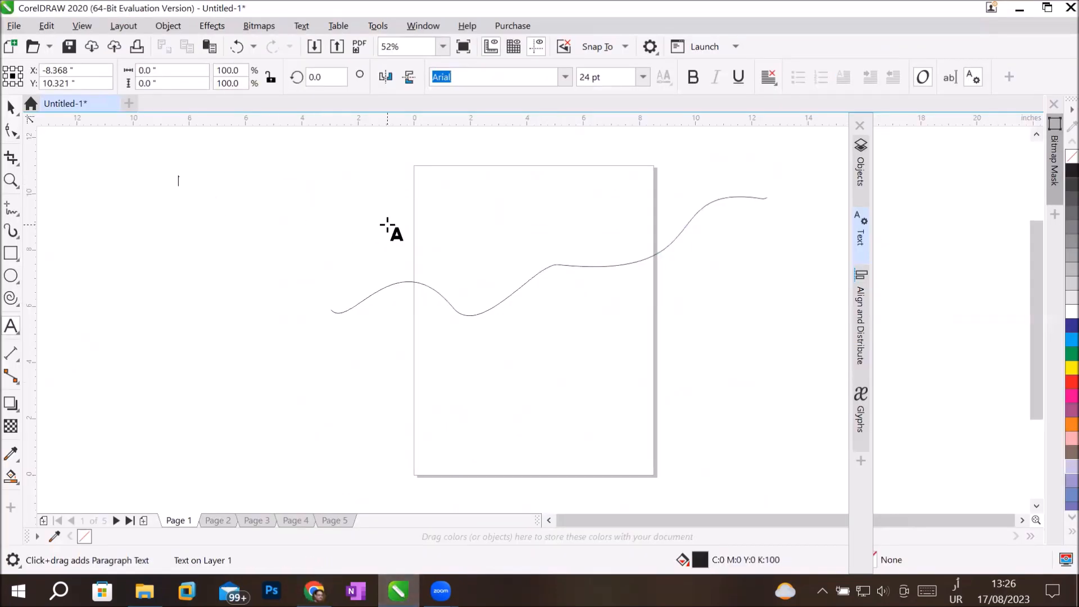
pyautogui.hotkey('ctrl', 'v')
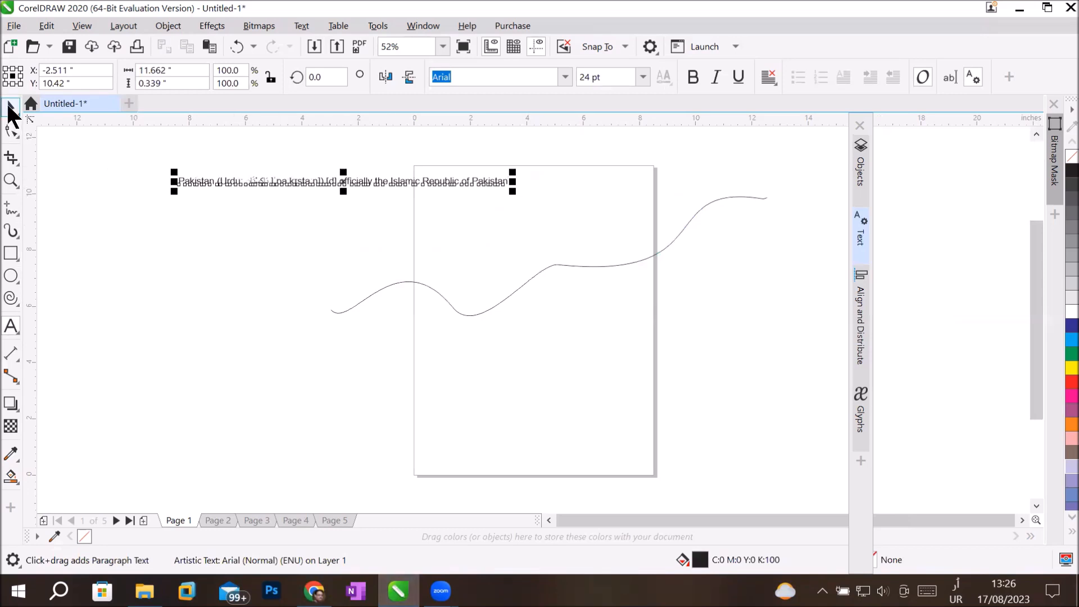
pyautogui.click(10, 107)
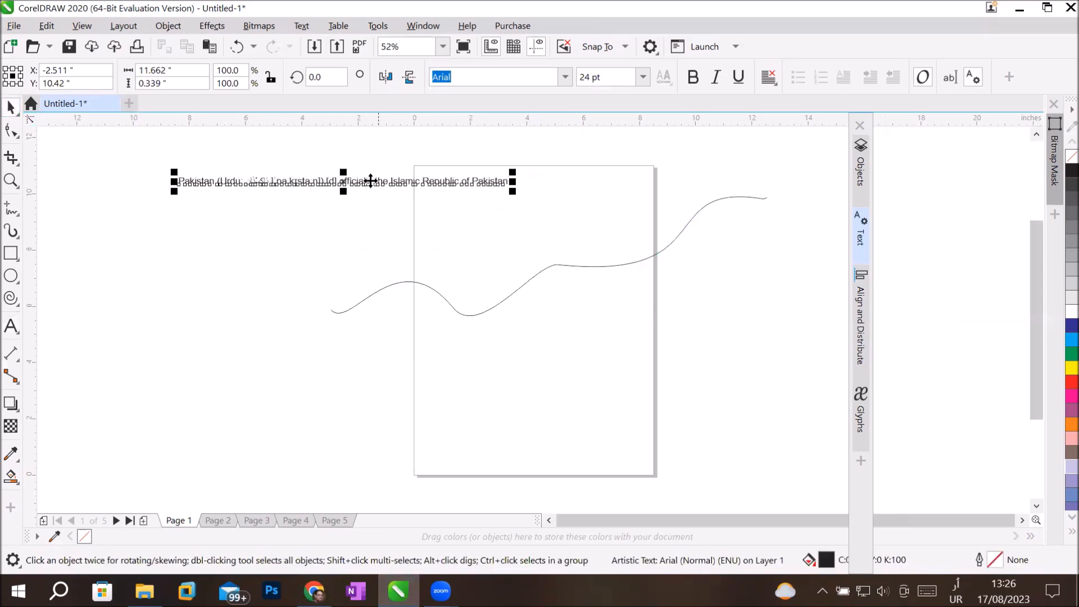
pyautogui.moveTo(316, 181); pyautogui.dragTo(421, 197)
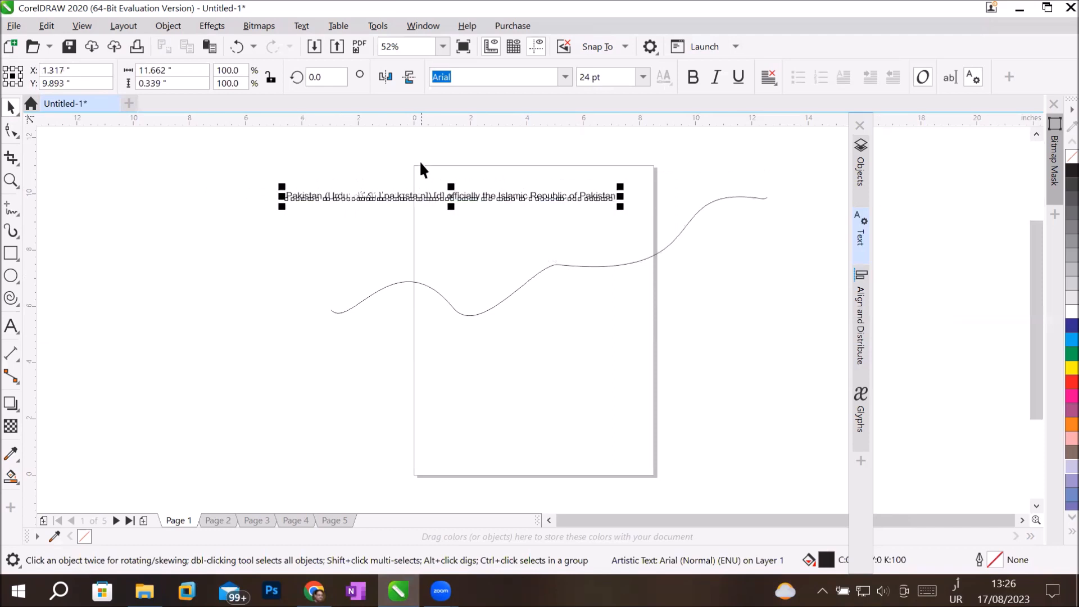
# Try fitting the pasted text to the wavy curve, testing different start positions and offsets.
pyautogui.click(307, 25)
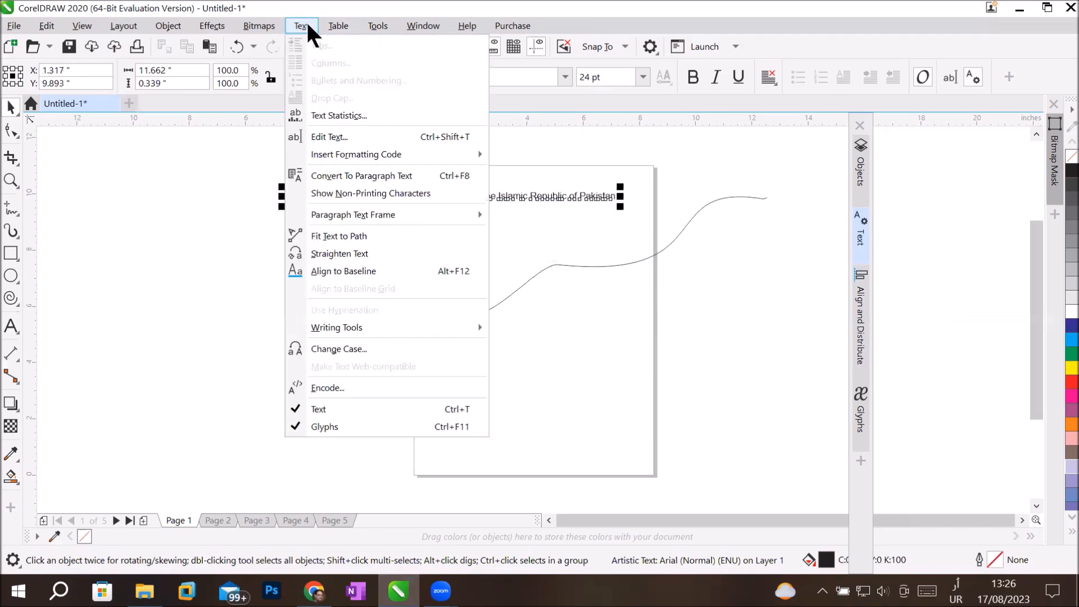
pyautogui.click(384, 238)
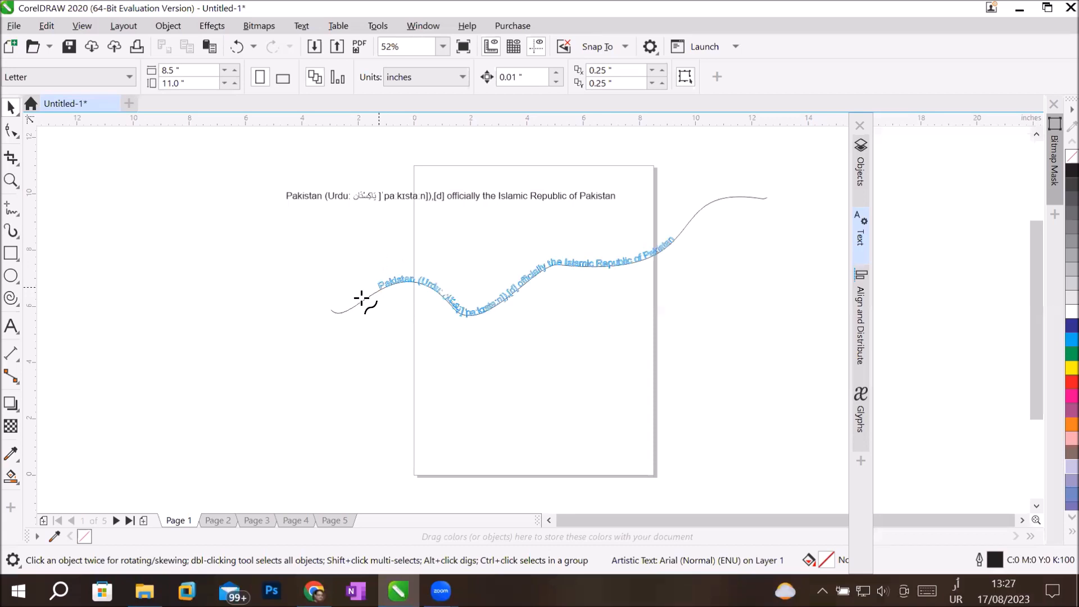
pyautogui.moveTo(362, 298); pyautogui.dragTo(619, 265)
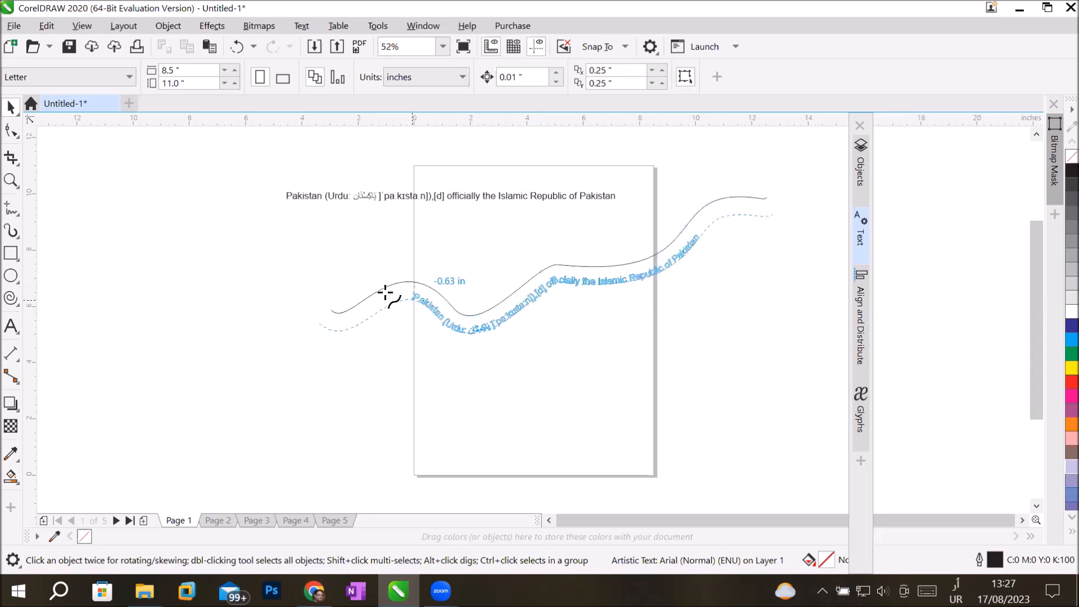
pyautogui.moveTo(375, 282); pyautogui.dragTo(376, 287)
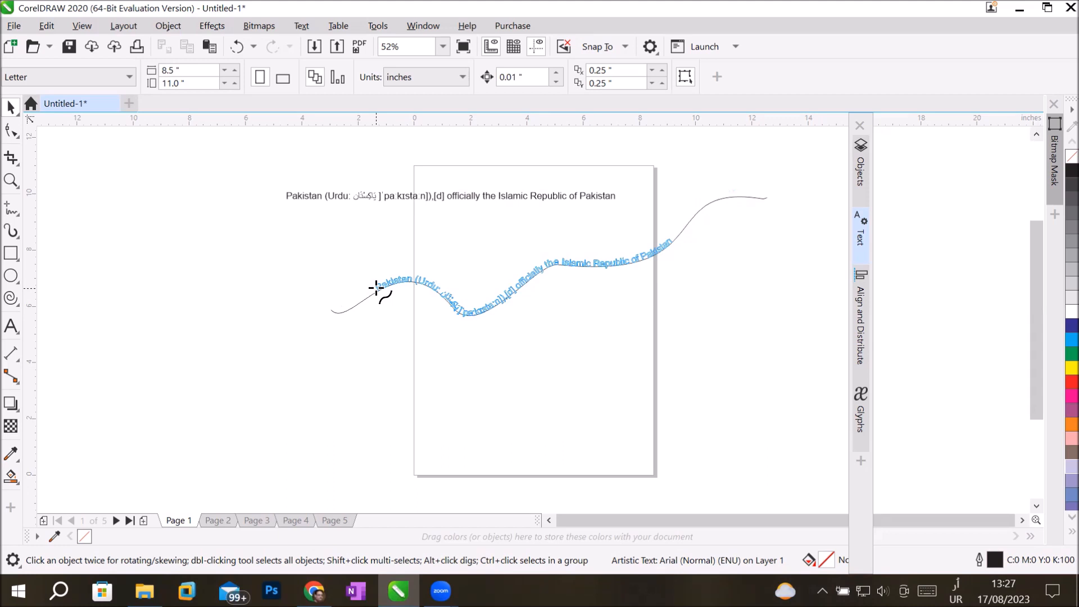
pyautogui.moveTo(377, 286); pyautogui.dragTo(378, 191)
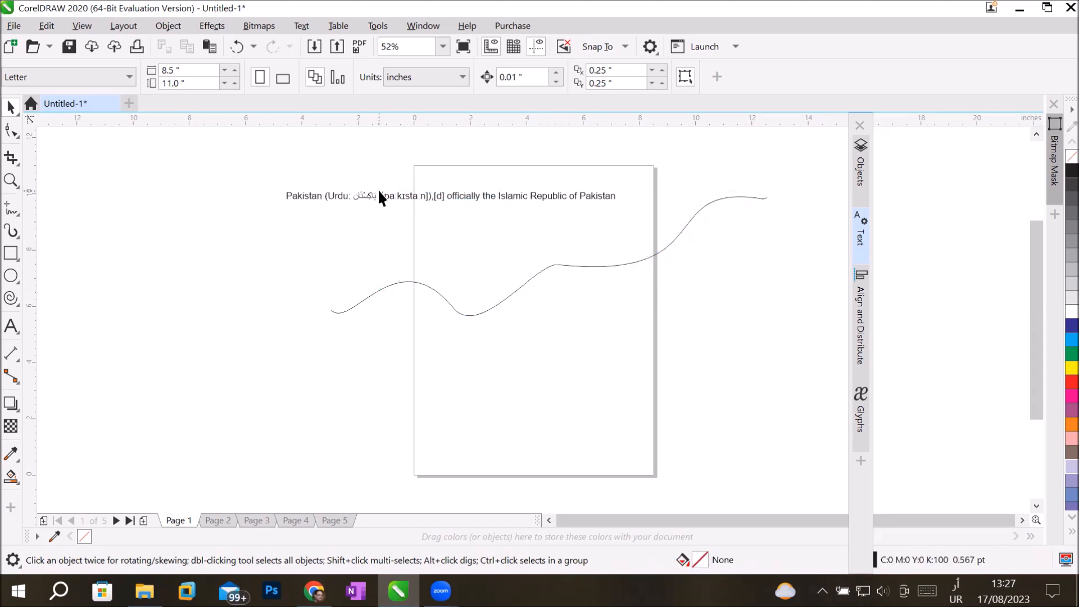
# Select the pasted line of text above the wavy curve.
pyautogui.click(341, 196)
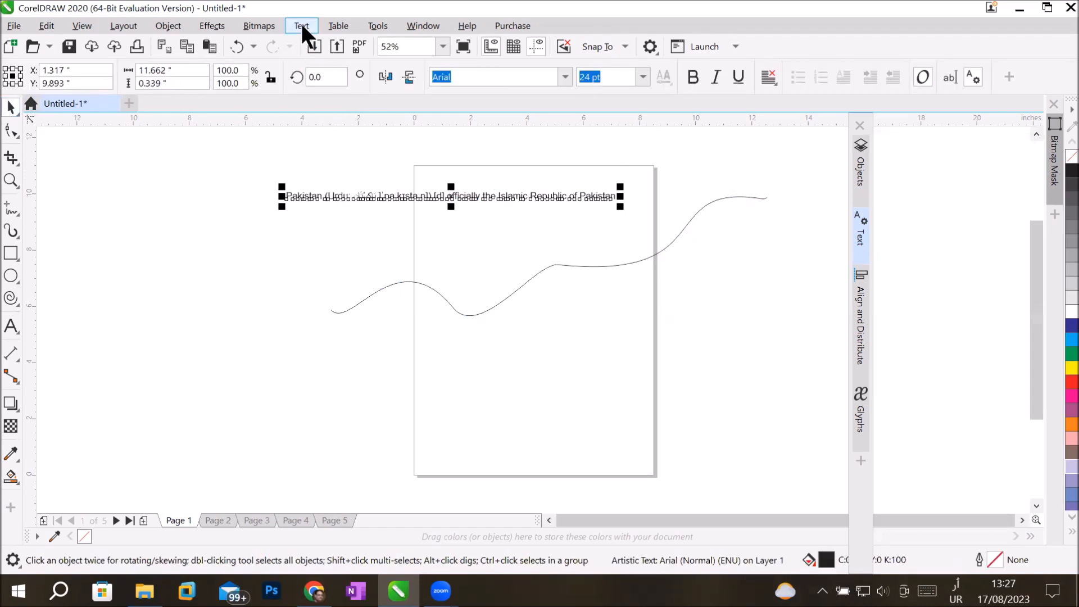
# Fit the selected Pakistan text line to the wavy curve with Fit Text to Path, placed 0.394 in from the curve.
pyautogui.scroll(2, 472, 227)
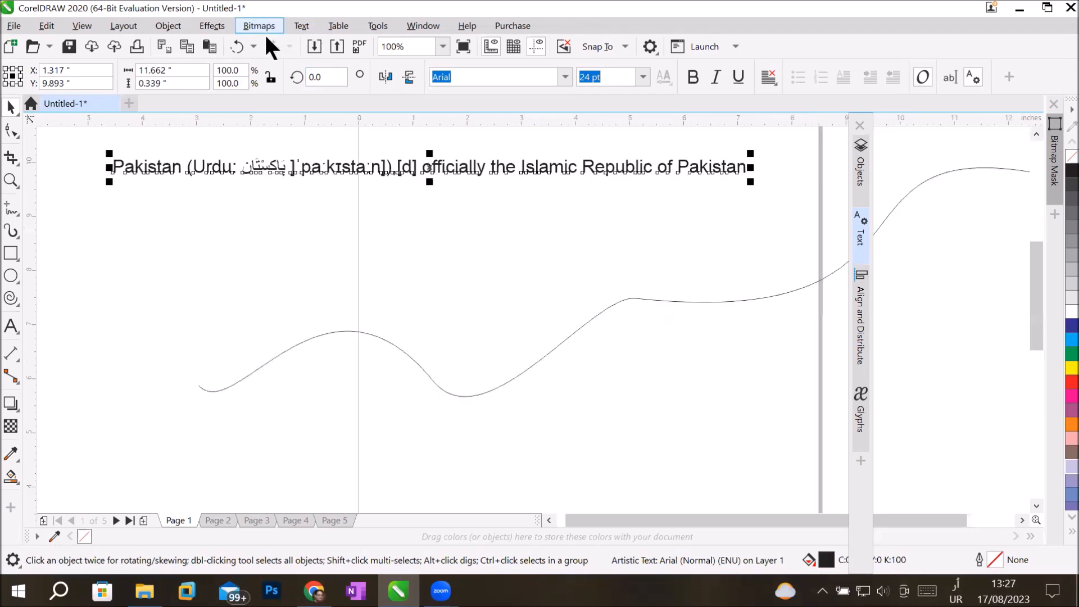
pyautogui.click(296, 25)
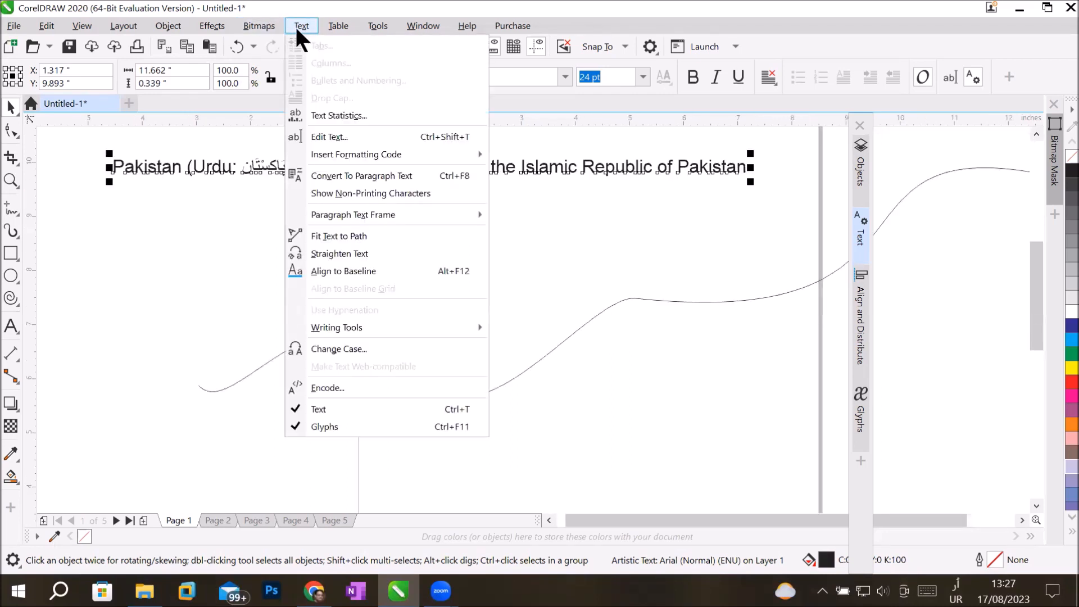
pyautogui.click(353, 232)
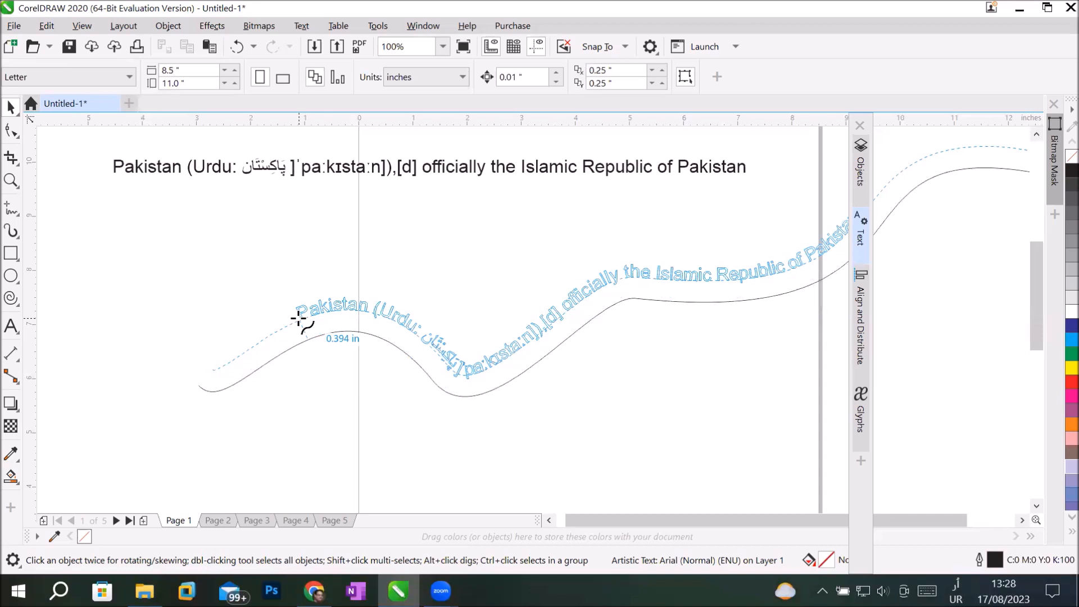
pyautogui.click(298, 318)
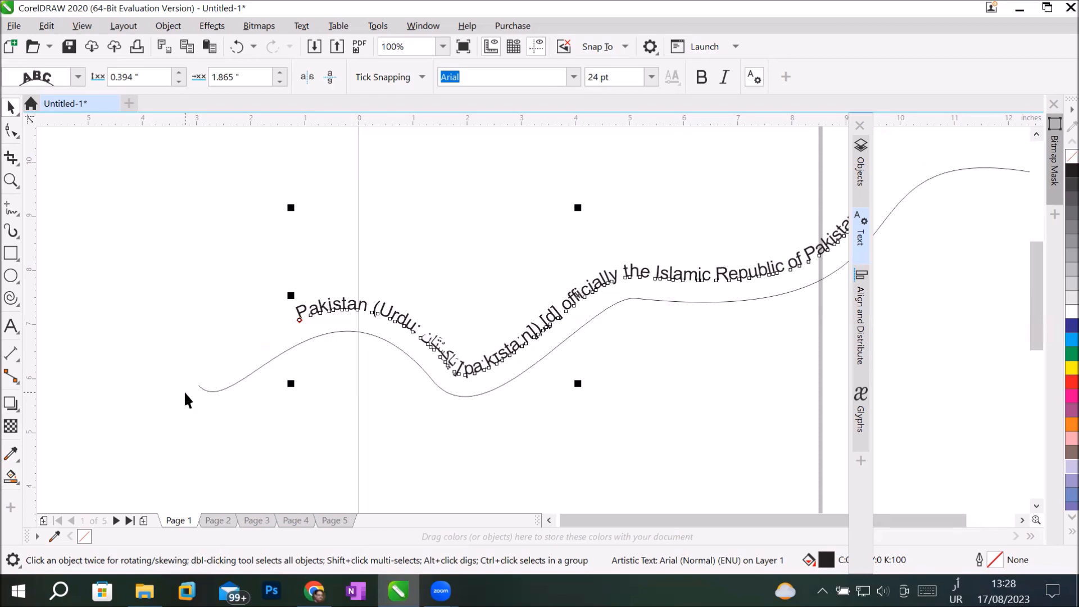
# Try mirroring the text on the path vertically and horizontally, and restore its original orientation.
pyautogui.click(329, 76)
pyautogui.click(329, 76)
pyautogui.click(309, 76)
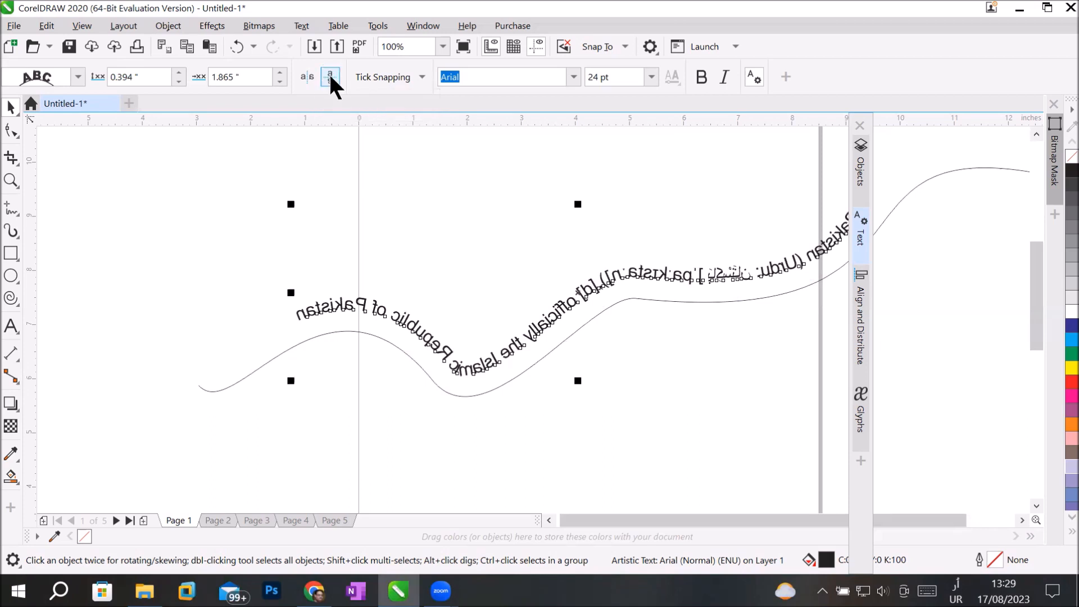
pyautogui.click(330, 77)
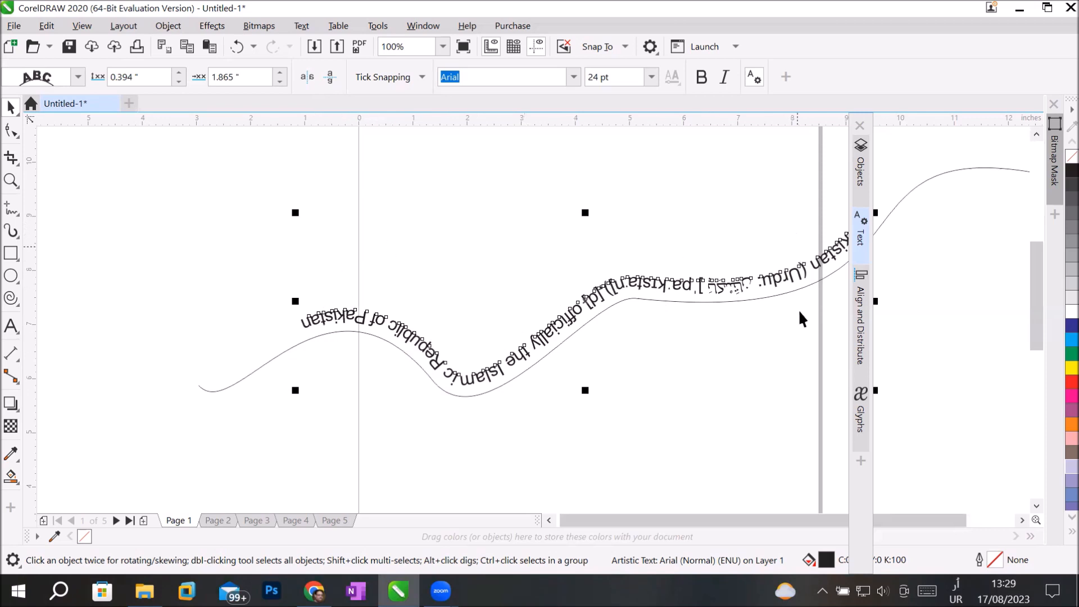
pyautogui.click(329, 79)
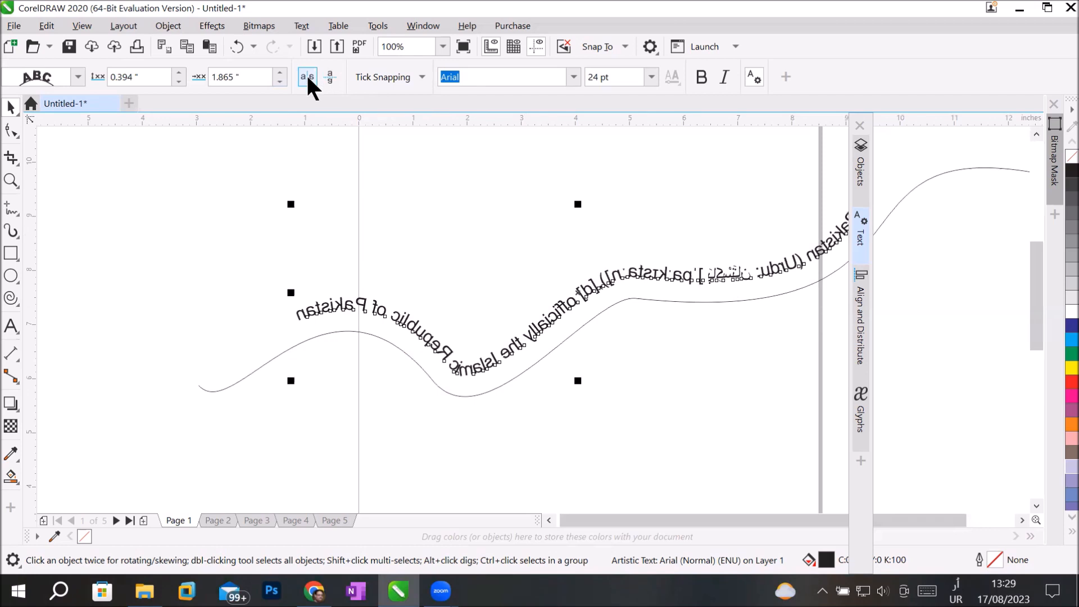
pyautogui.click(307, 79)
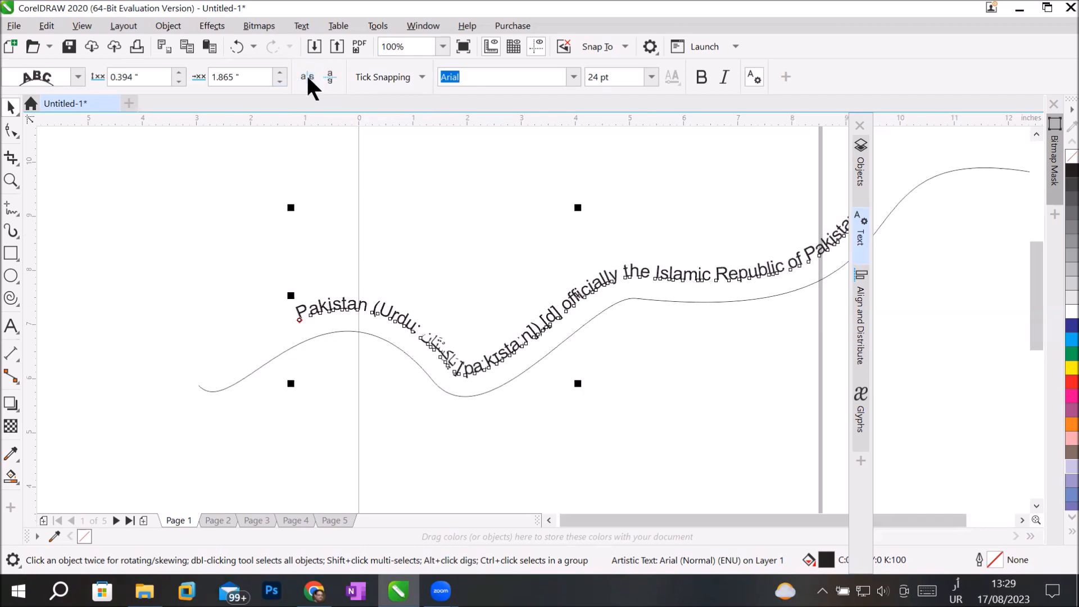
# Try the tick snapping options for the path text, switching snapping off and back on.
pyautogui.click(423, 76)
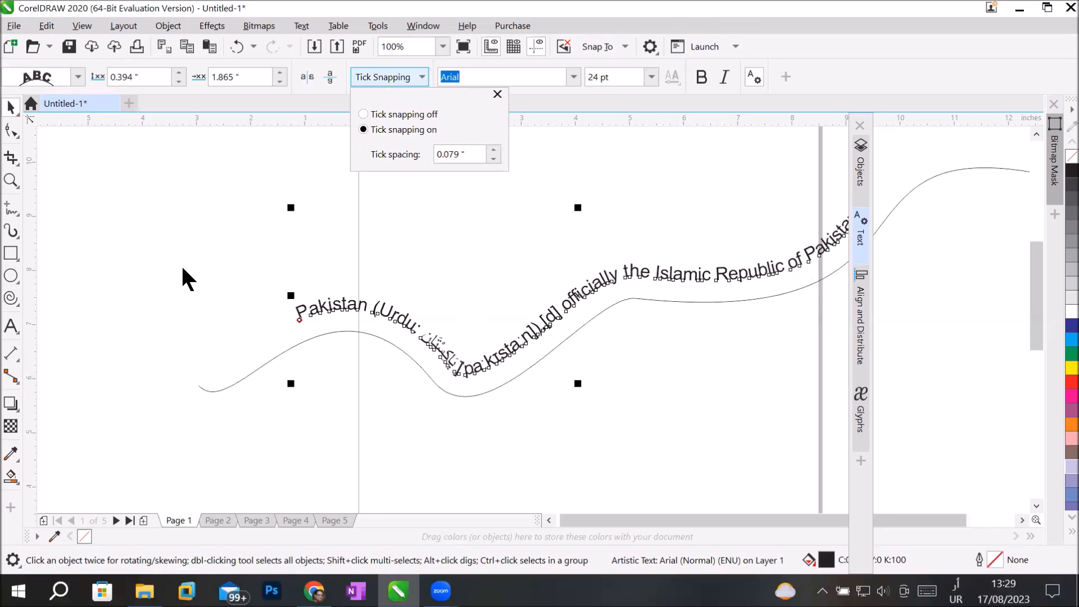
pyautogui.click(423, 77)
pyautogui.click(421, 77)
pyautogui.click(405, 114)
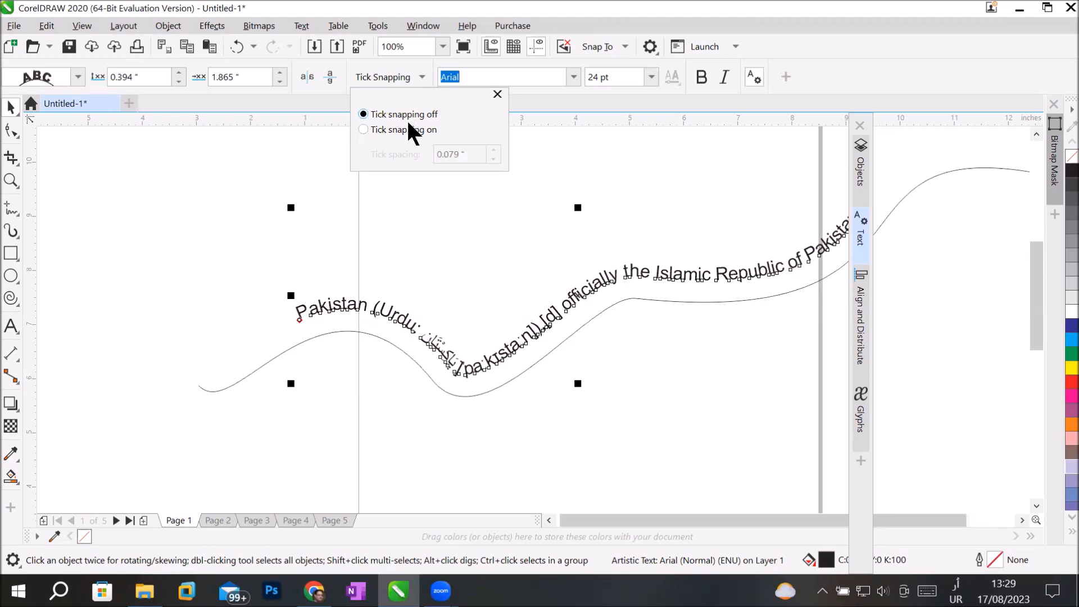
pyautogui.click(407, 130)
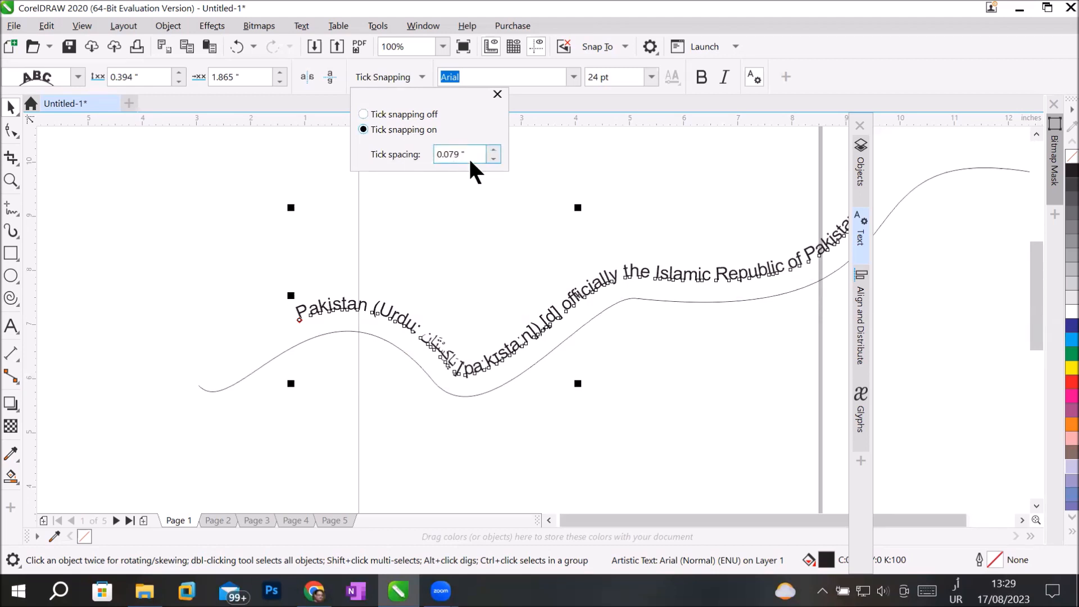
pyautogui.moveTo(476, 154); pyautogui.dragTo(423, 158)
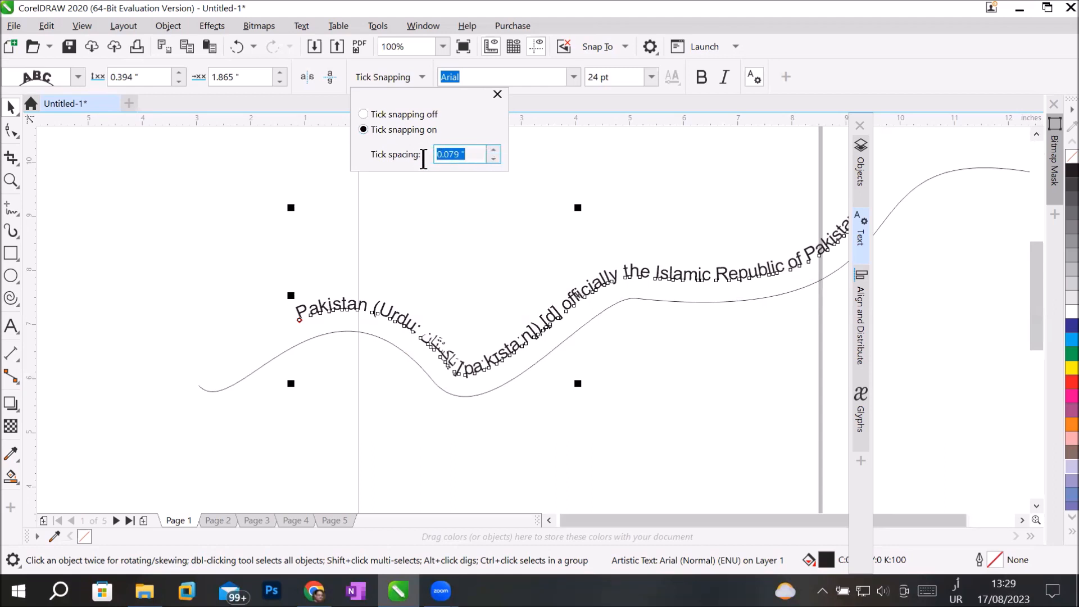
pyautogui.click(423, 79)
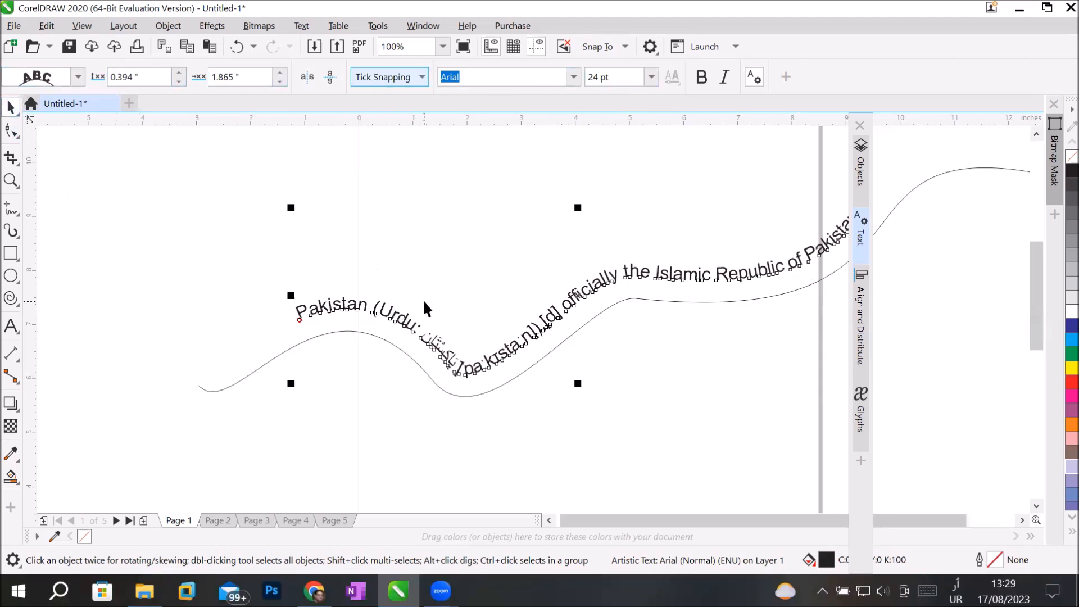
pyautogui.click(430, 341)
pyautogui.click(430, 340)
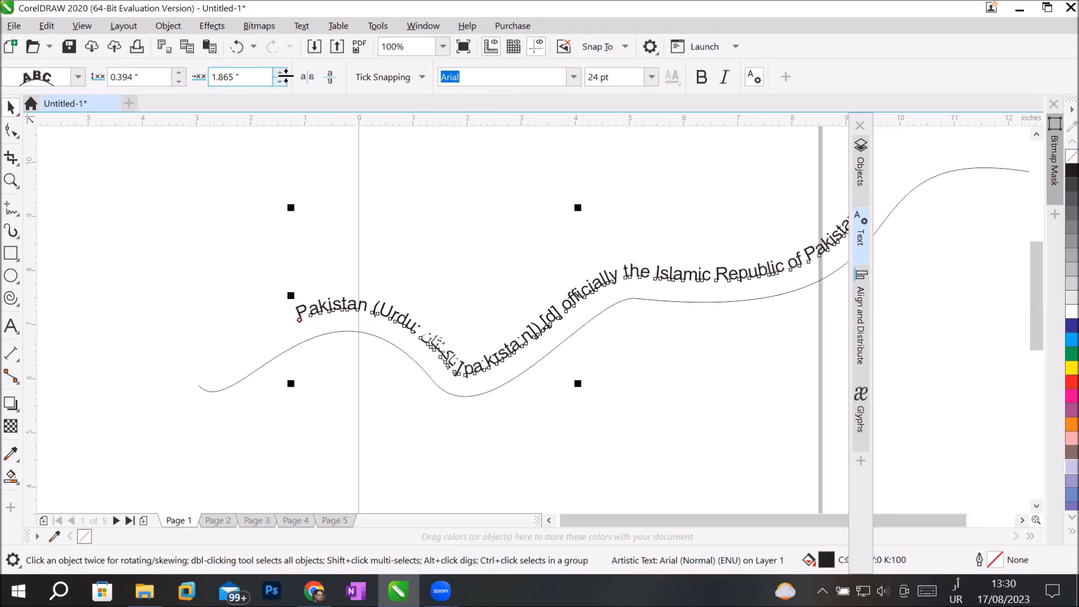
pyautogui.click(298, 27)
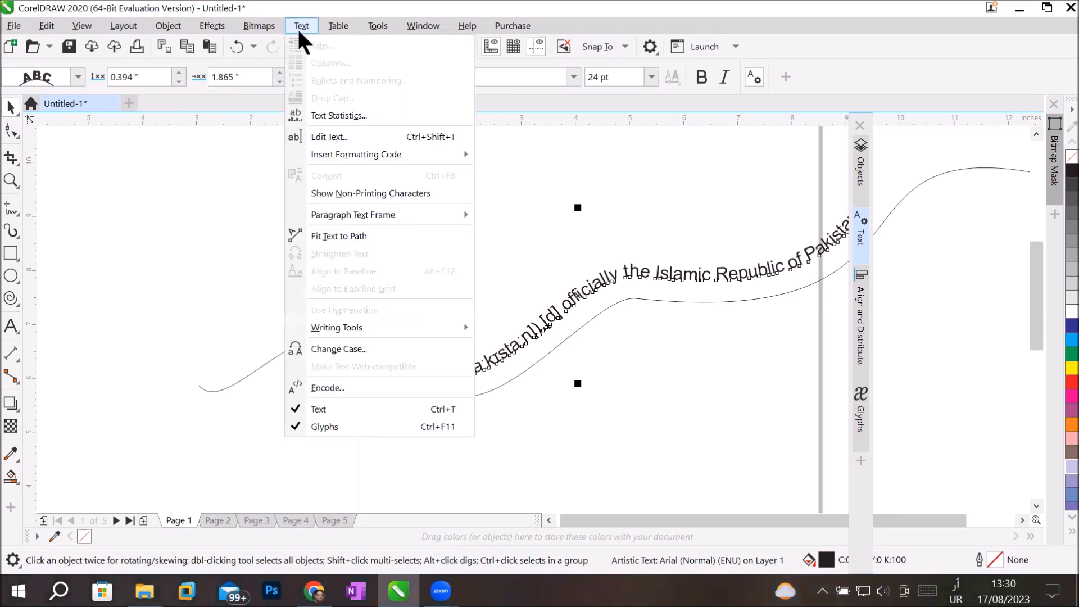
pyautogui.click(192, 257)
pyautogui.click(545, 322)
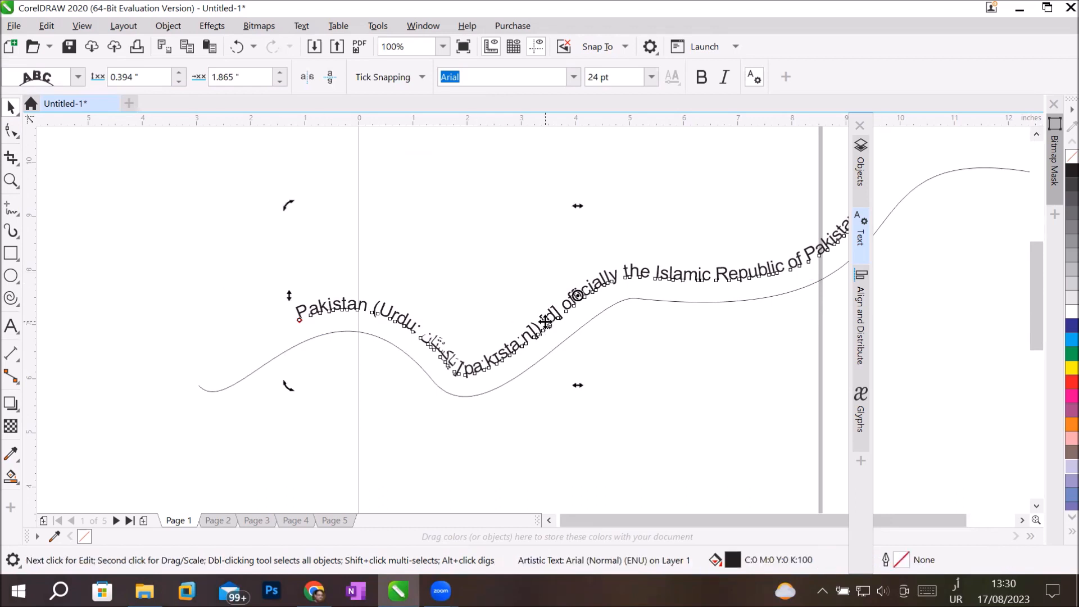
pyautogui.click(545, 321)
# Select all of the text on the path with the Text tool and check which text commands are available for it.
pyautogui.click(11, 327)
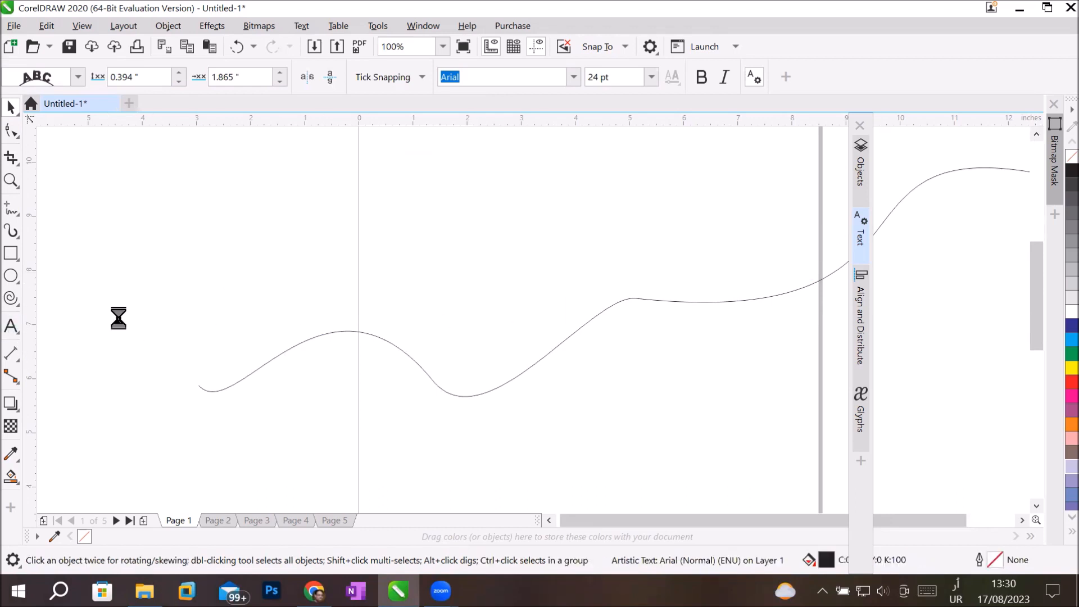
pyautogui.doubleClick(535, 329)
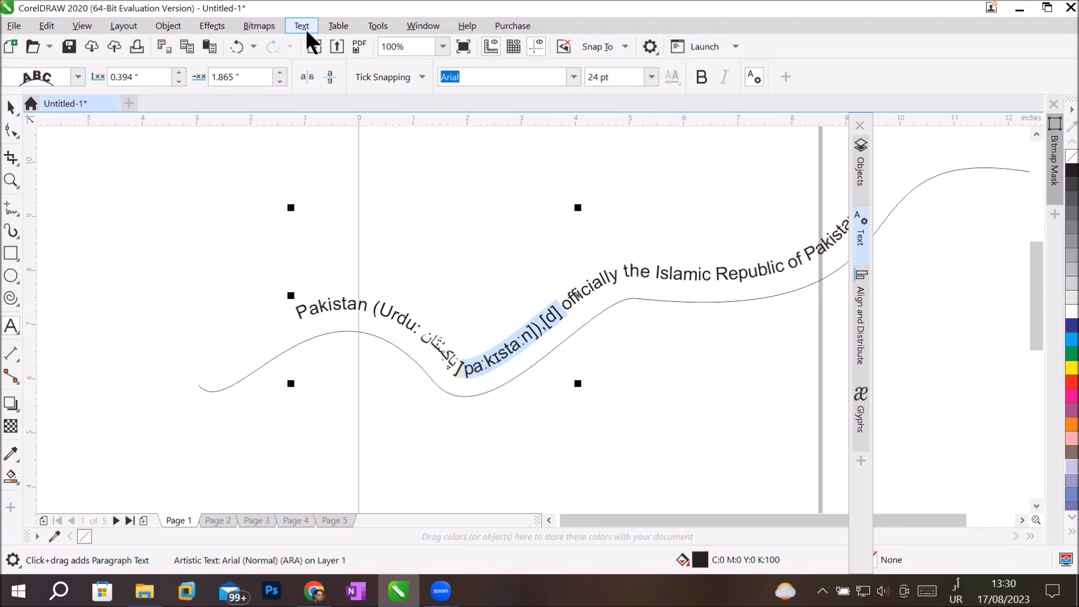
pyautogui.click(665, 276)
pyautogui.hotkey('ctrl', 'a')
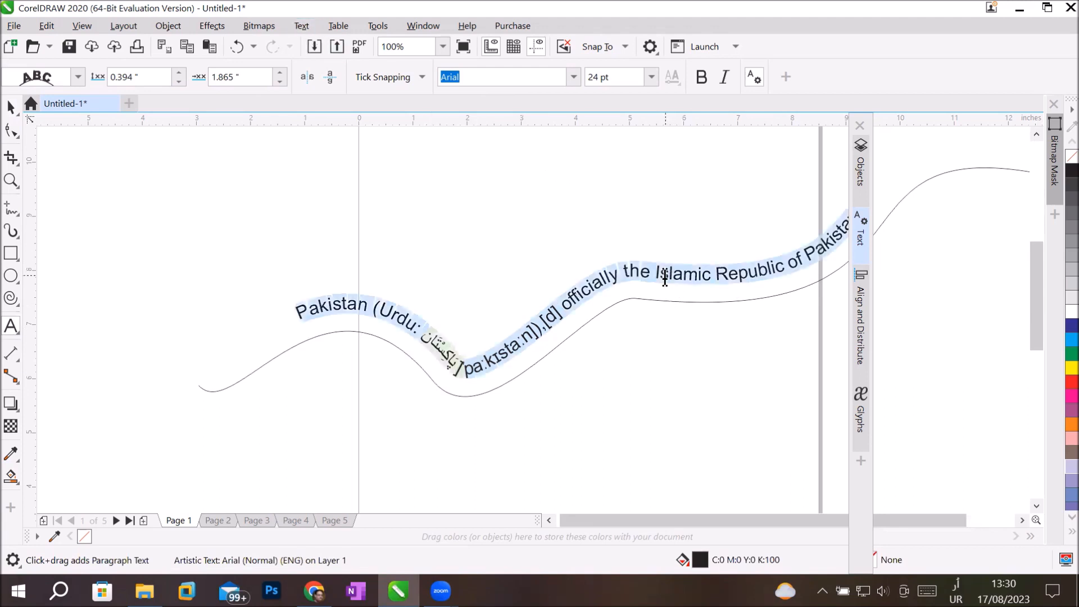
pyautogui.click(304, 25)
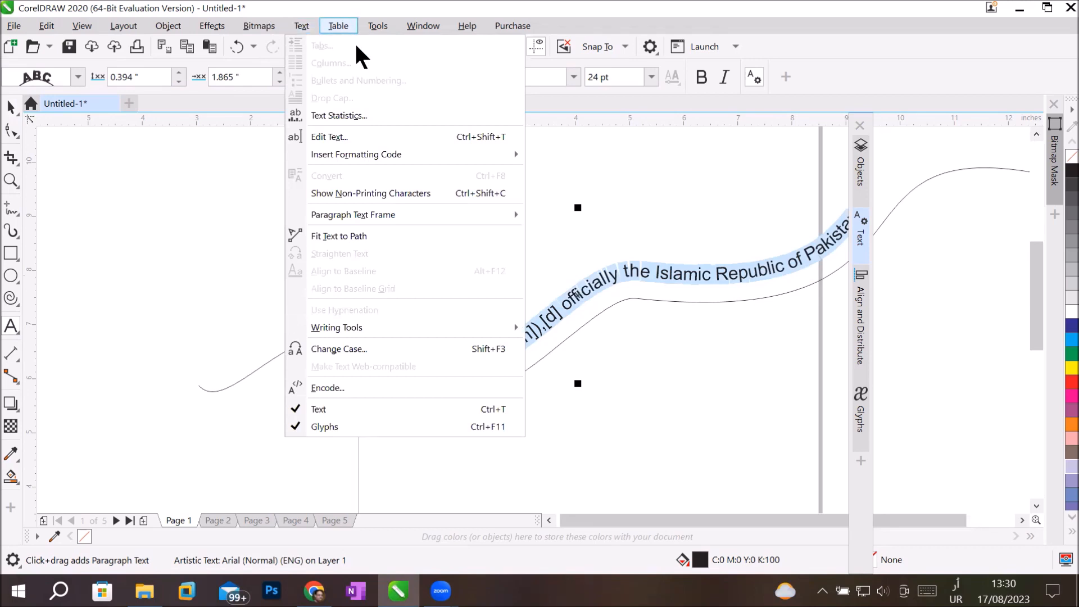
pyautogui.moveTo(338, 26)
pyautogui.click(507, 336)
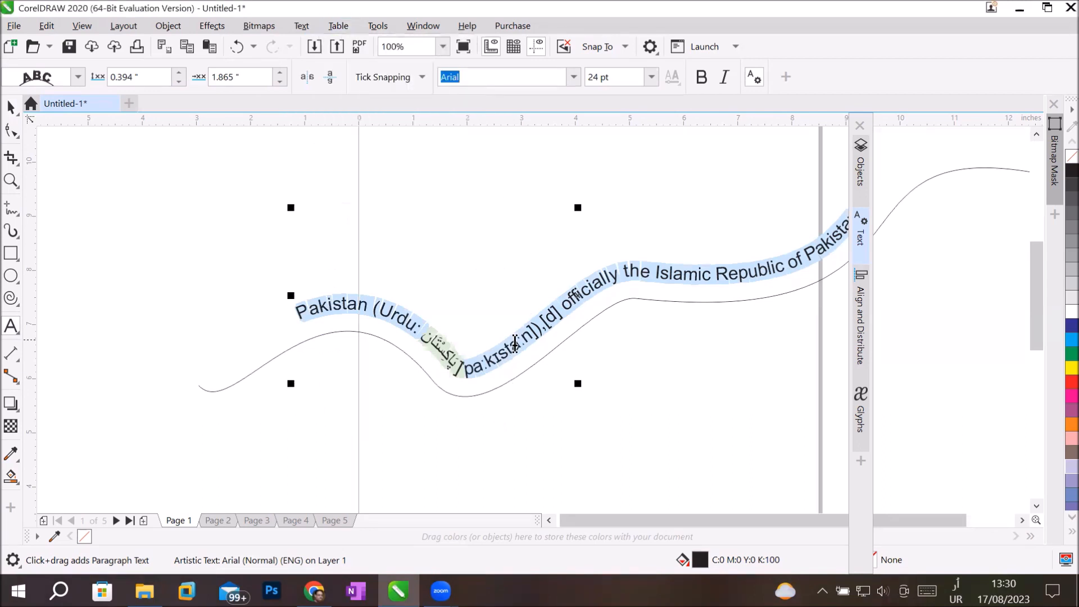
# Place the text cursor in the path text and examine the paragraph text frame options.
pyautogui.click(437, 343)
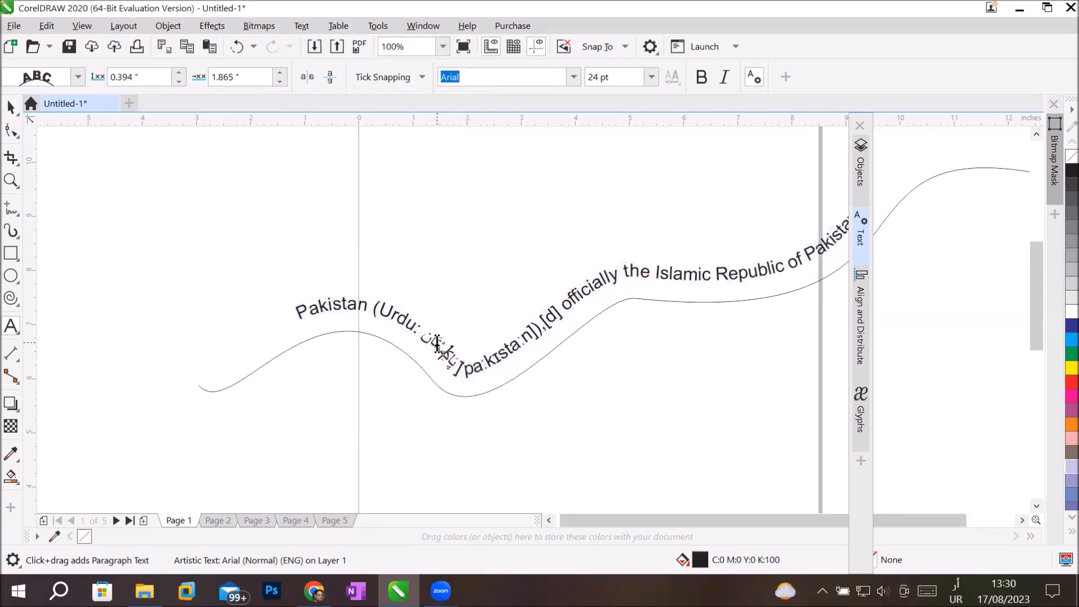
pyautogui.click(335, 303)
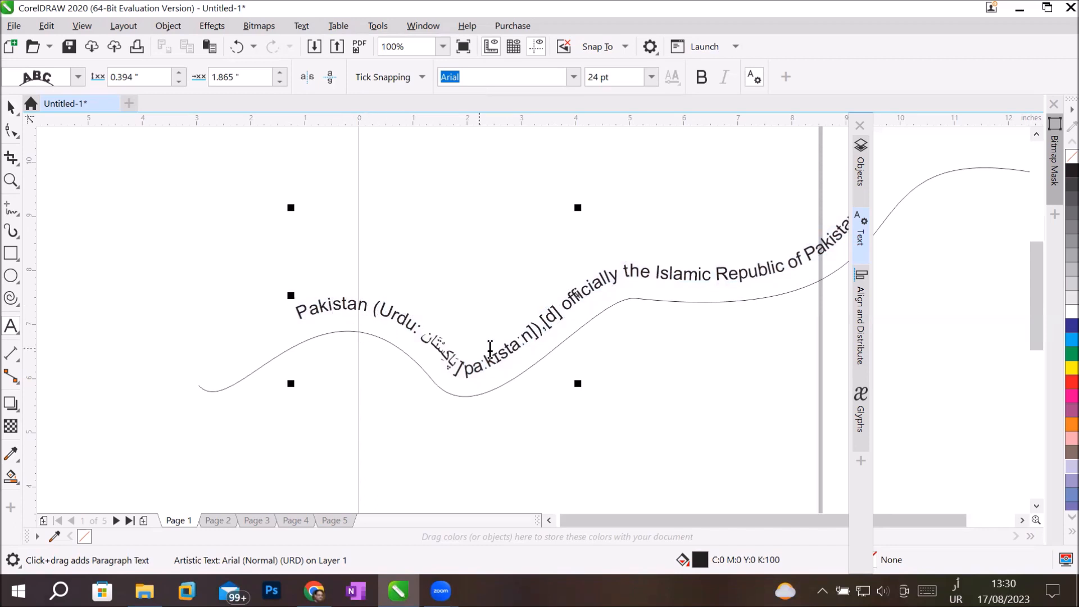
pyautogui.click(675, 269)
pyautogui.hotkey('alt', 'x')
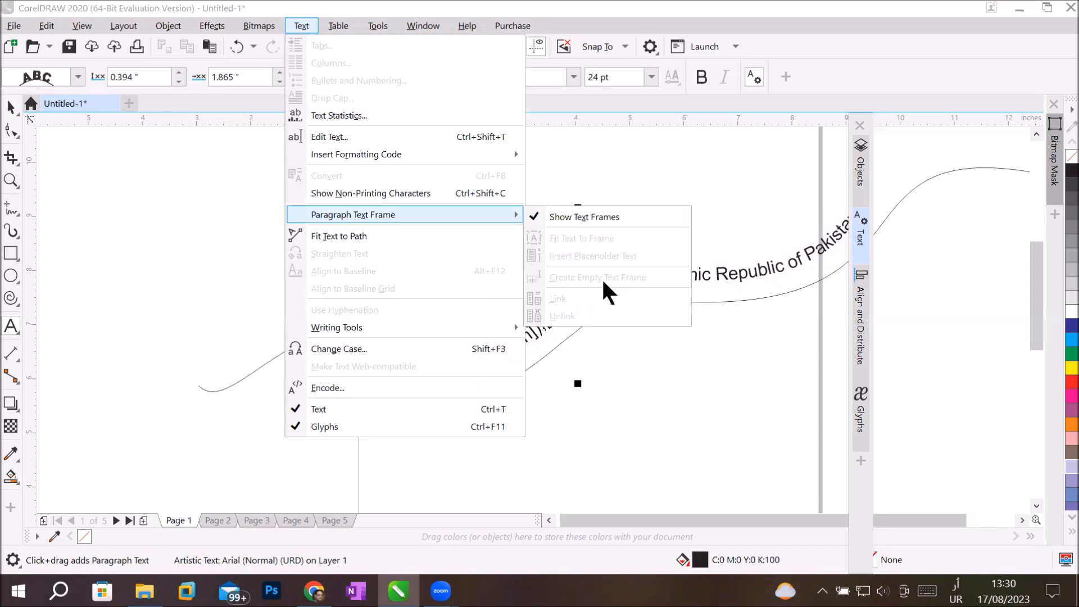
pyautogui.click(751, 275)
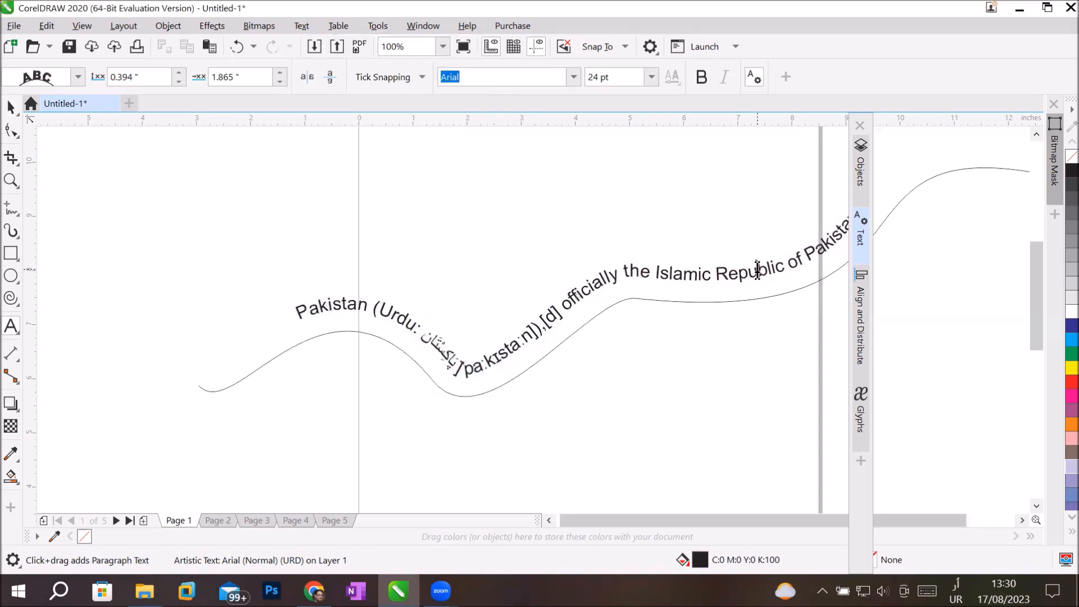
# Select the curve together with its fitted text using the Pick tool and check the available text commands.
pyautogui.scroll(-2, 752, 275)
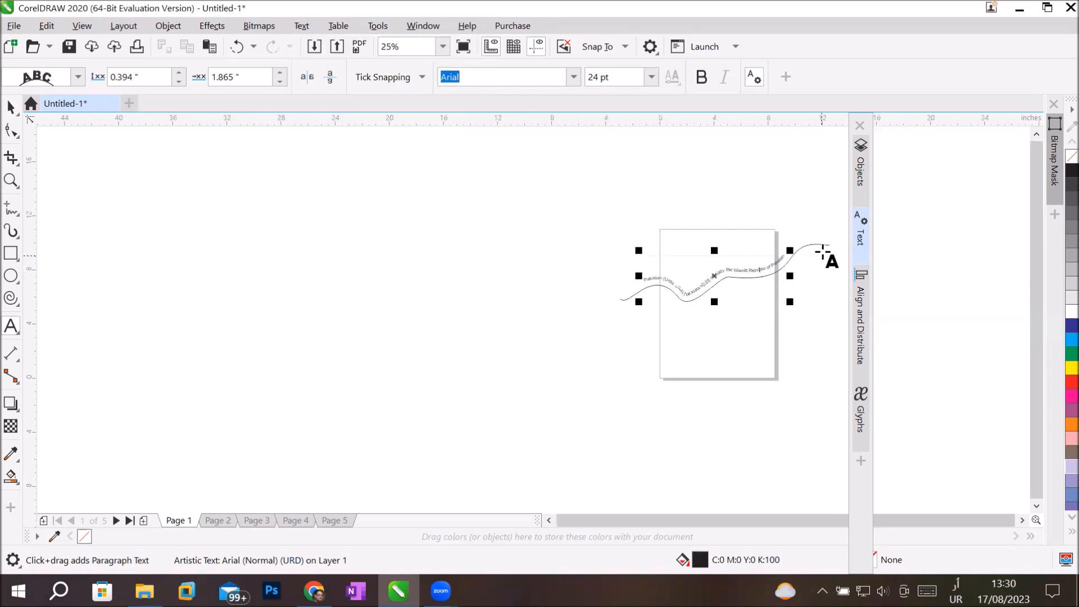
pyautogui.scroll(2, 824, 251)
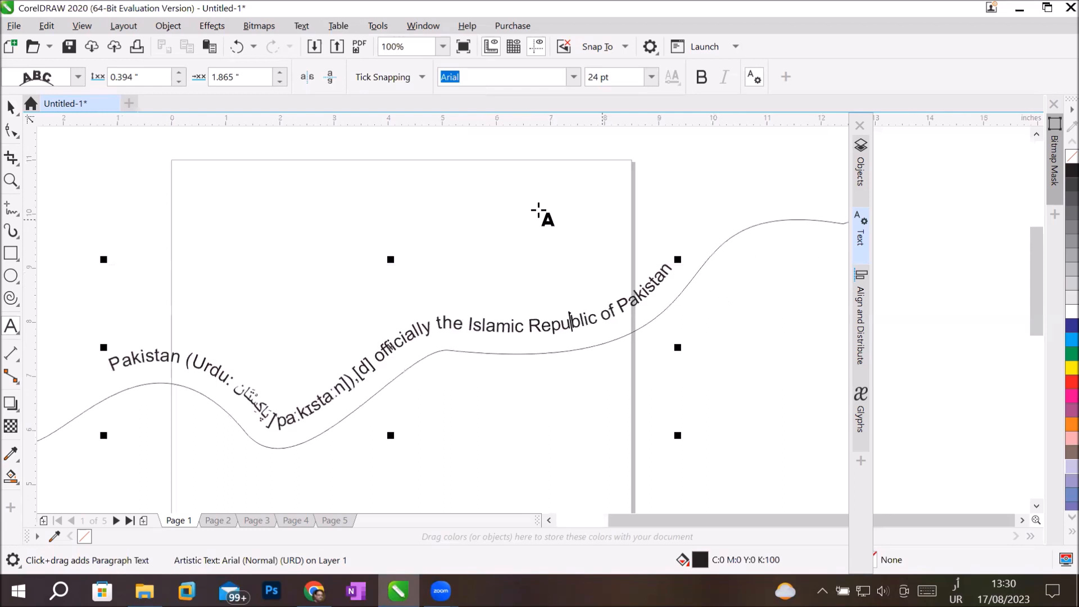
pyautogui.click(12, 105)
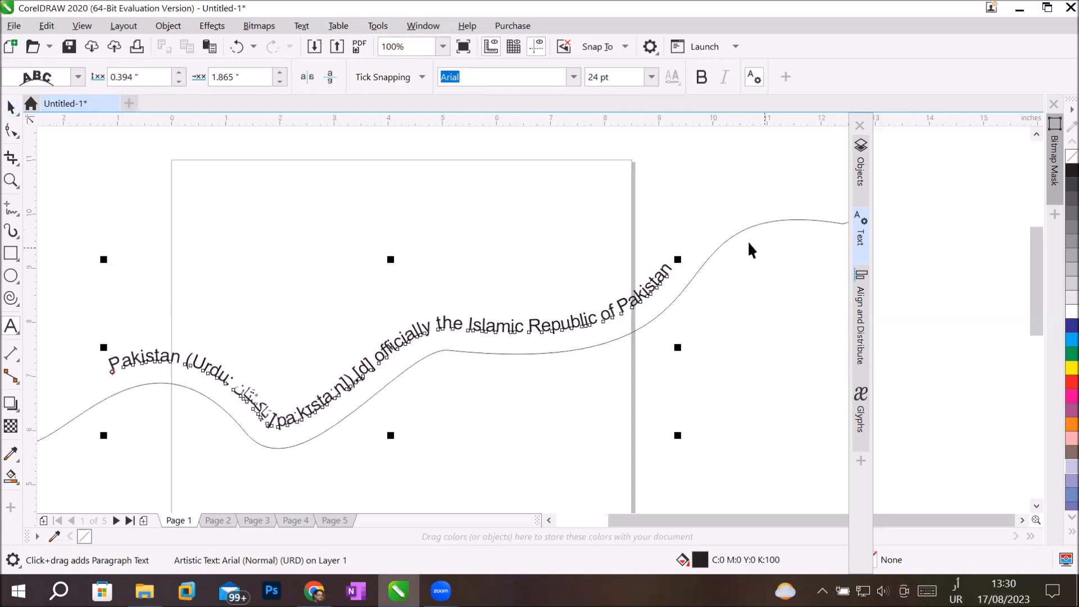
pyautogui.click(730, 236)
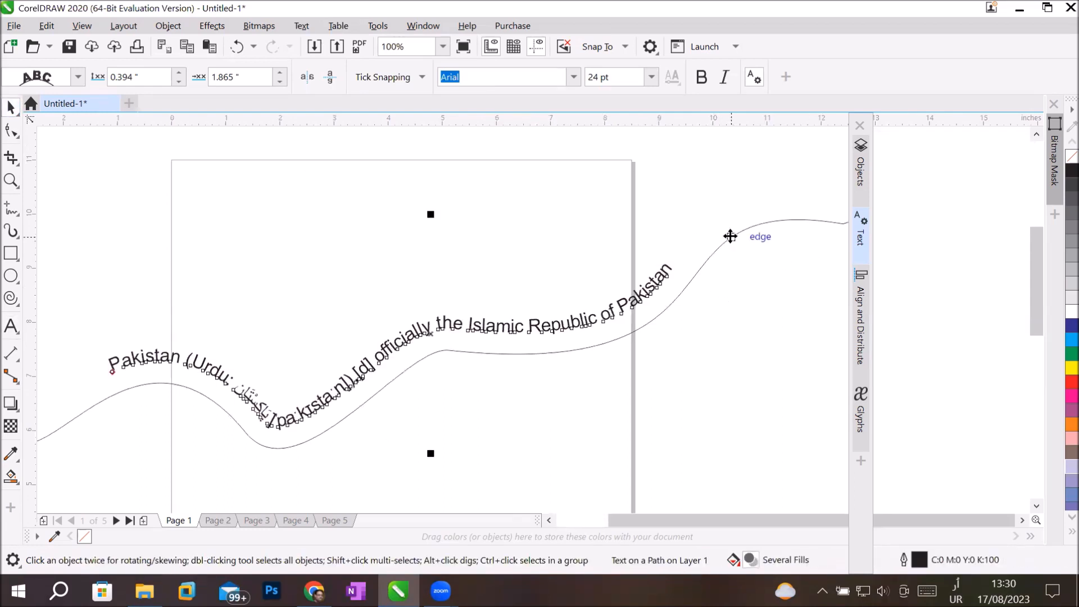
pyautogui.click(302, 25)
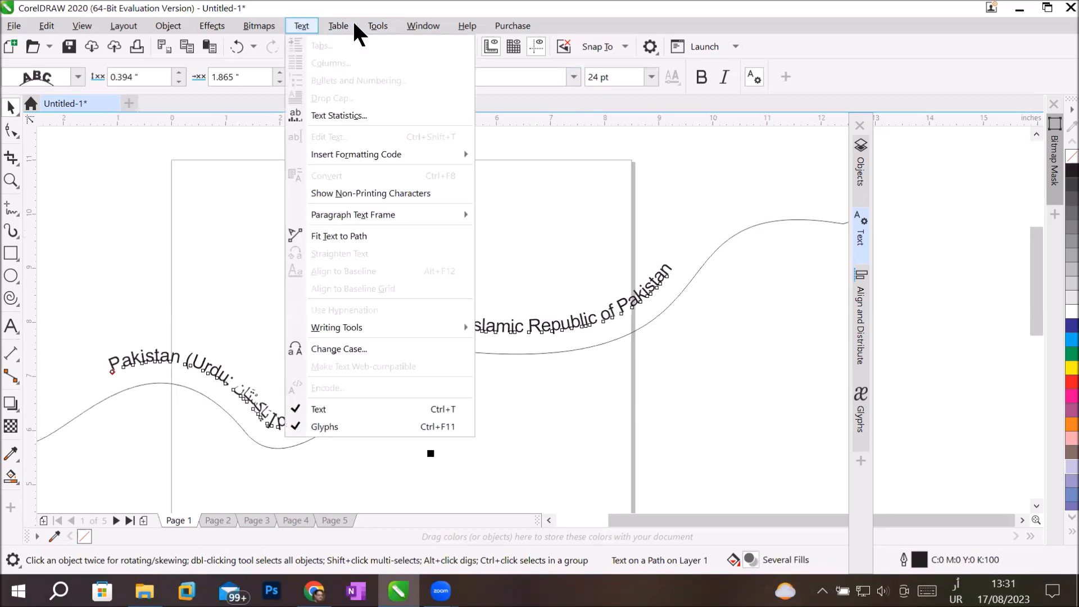
pyautogui.click(307, 31)
# Move the curve with its fitted text off the page to about X -11.7 in, Y 17.1 in, and select both together.
pyautogui.scroll(-2, 689, 397)
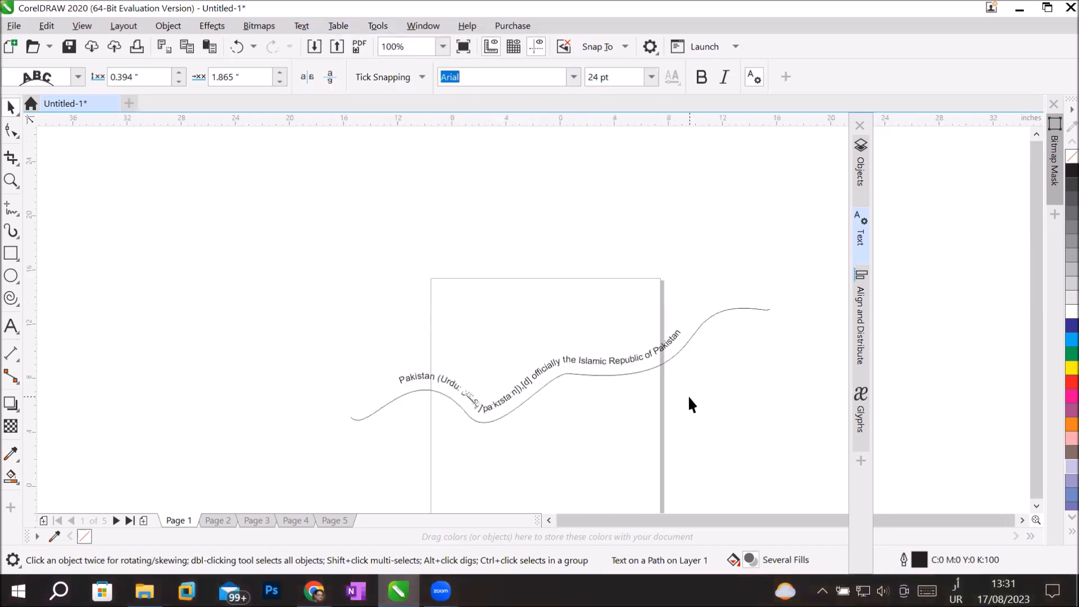
pyautogui.moveTo(670, 381); pyautogui.dragTo(446, 255)
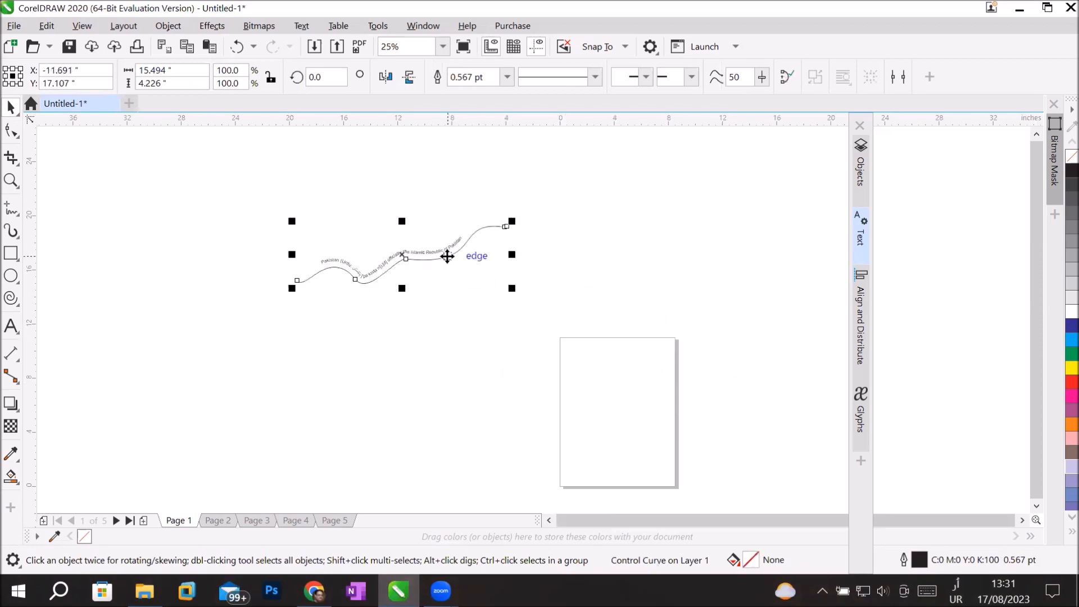
pyautogui.moveTo(169, 149); pyautogui.dragTo(587, 338)
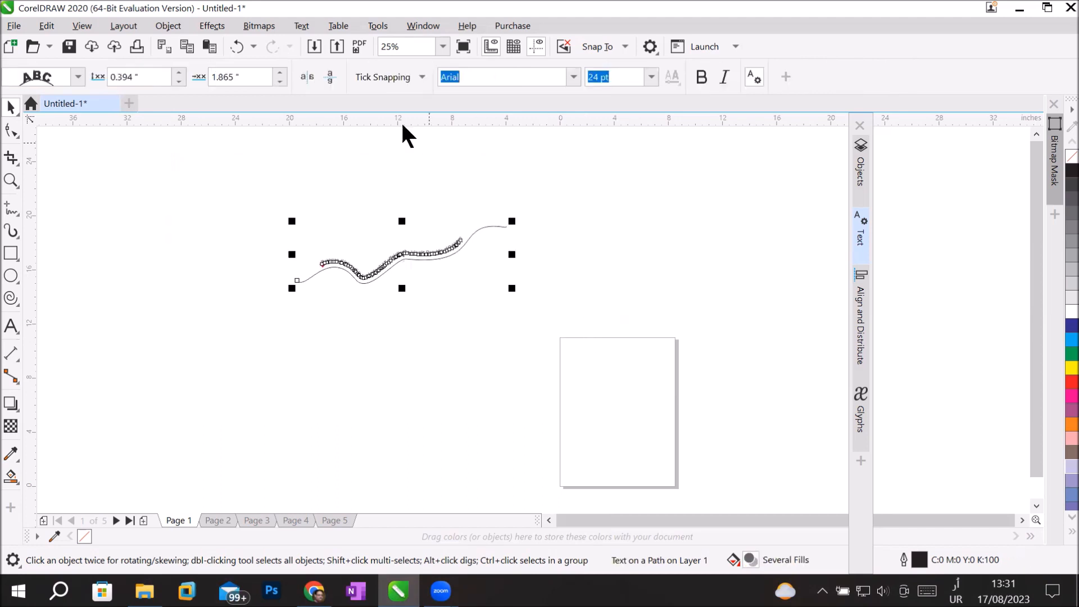
pyautogui.click(301, 27)
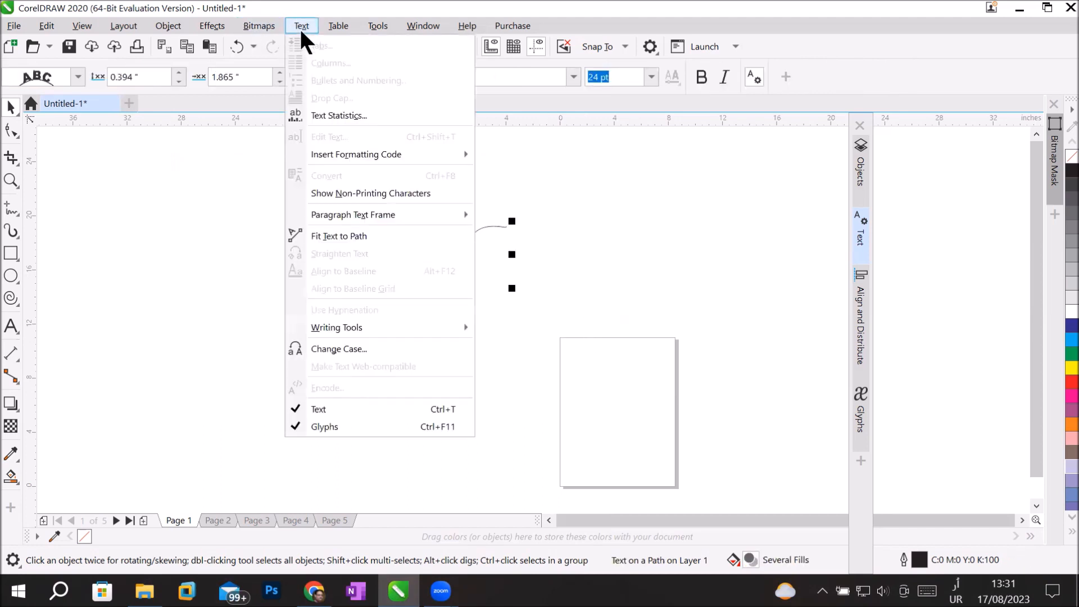
pyautogui.click(655, 188)
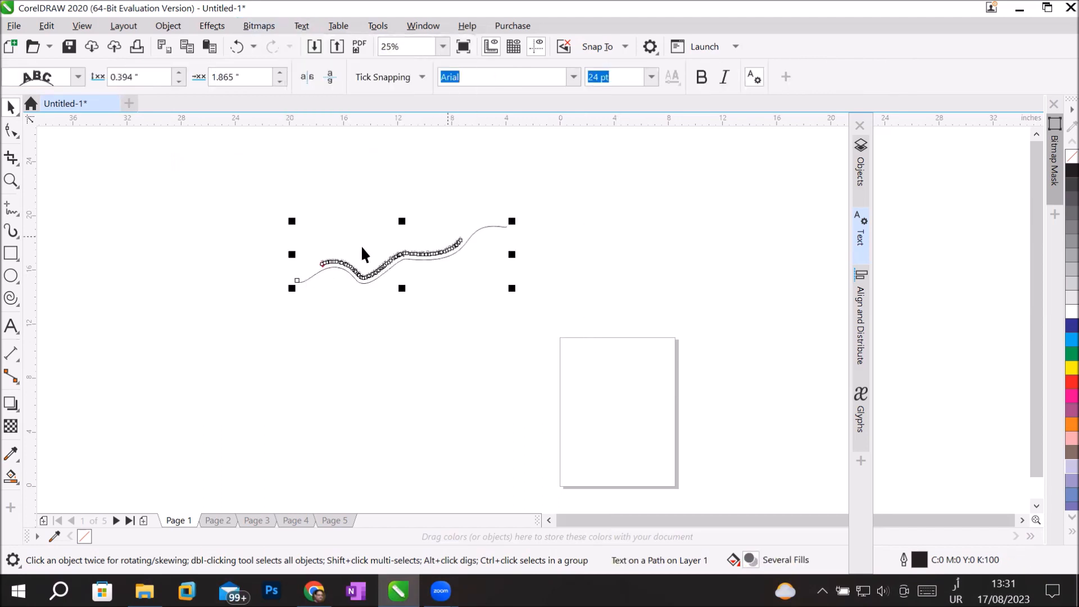
# Select only the text fitted to the curve and check which text commands are available for it.
pyautogui.click(386, 263)
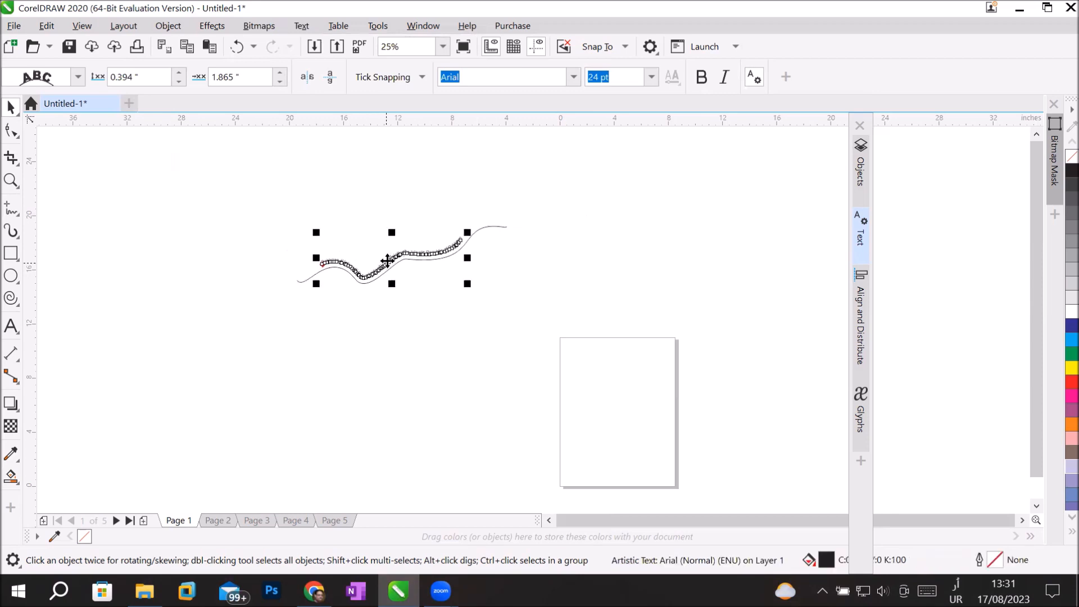
pyautogui.click(286, 25)
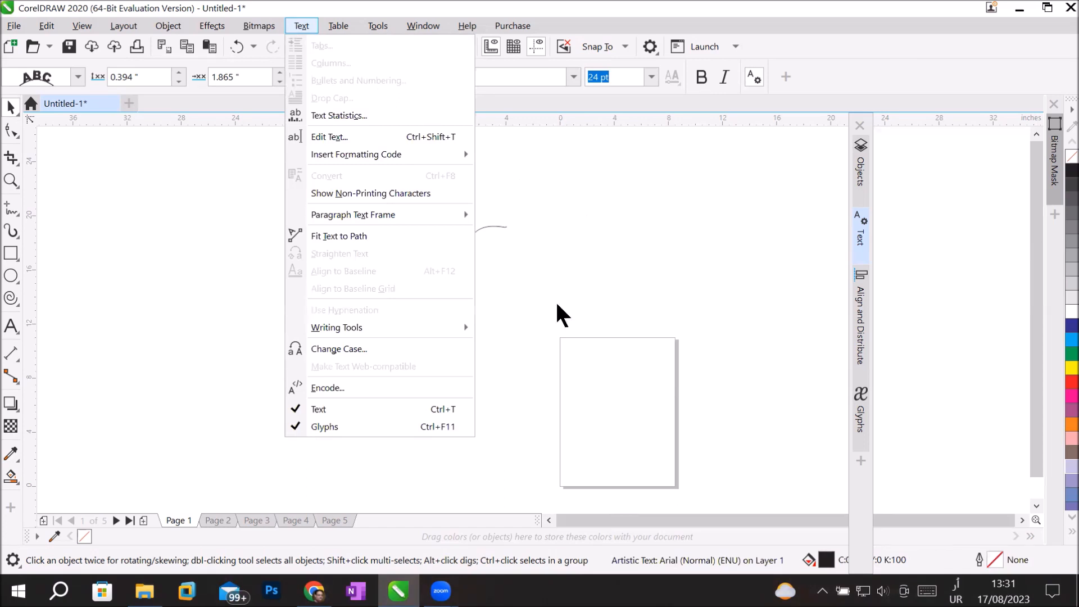
pyautogui.click(559, 284)
# Select the curve together with its fitted text and apply the second text orientation style, with letters spread along the path.
pyautogui.click(489, 225)
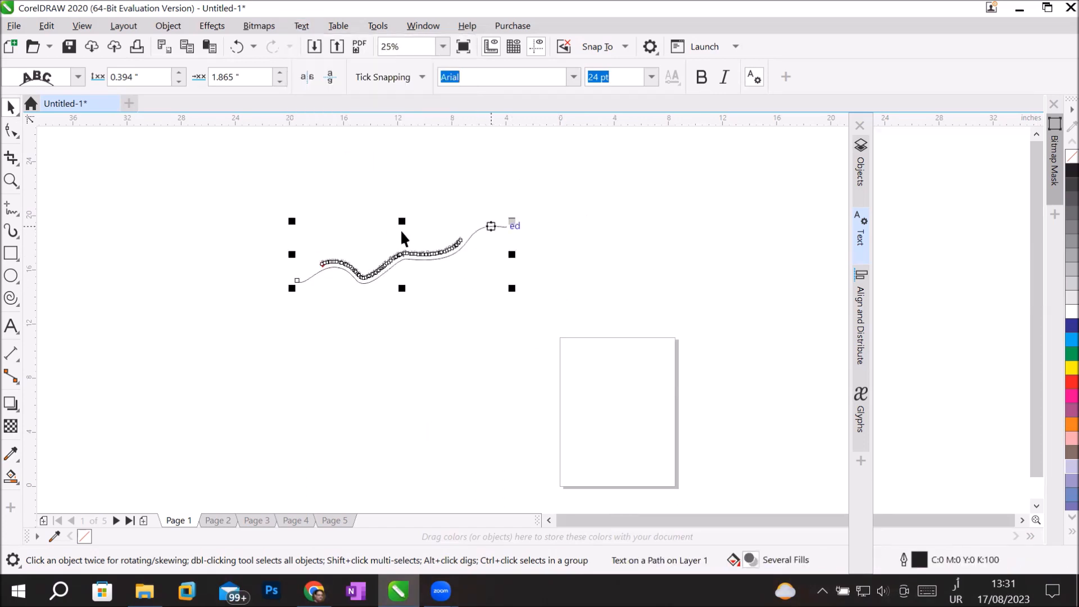
pyautogui.click(78, 78)
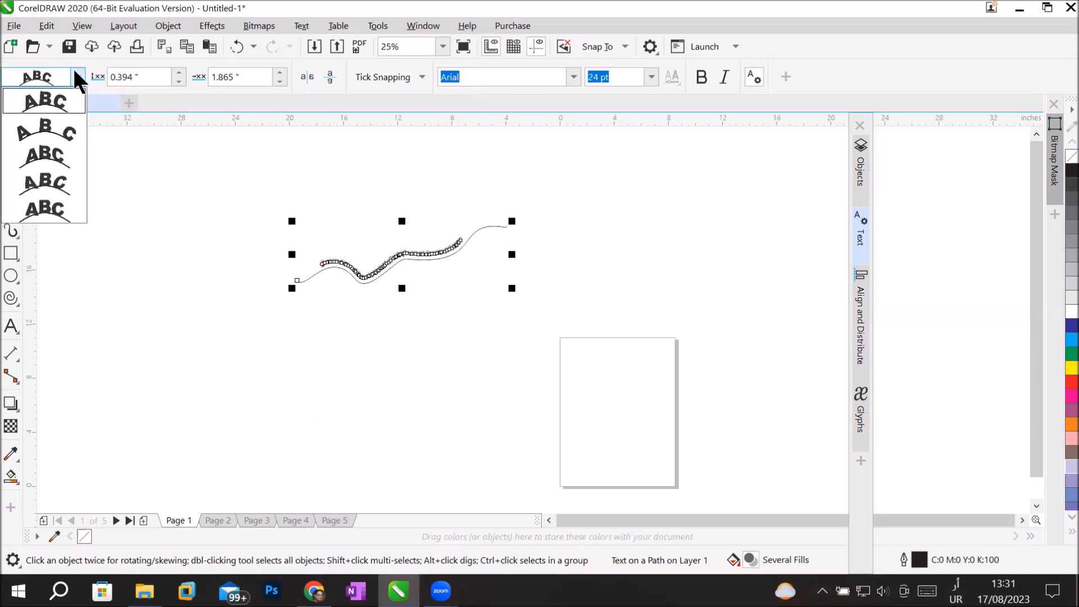
pyautogui.click(45, 130)
pyautogui.scroll(2, 414, 243)
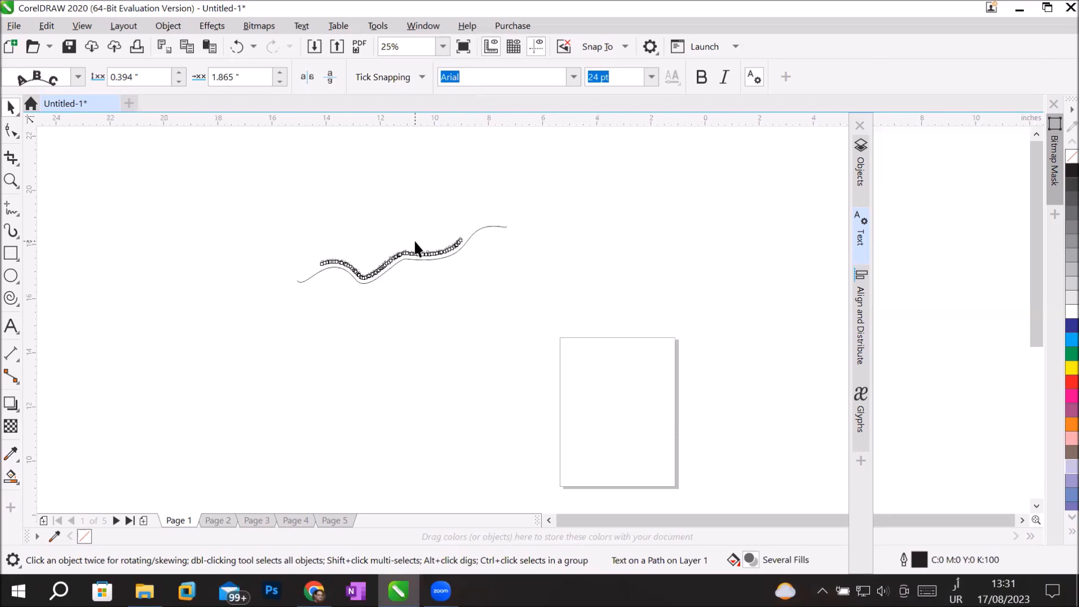
pyautogui.scroll(2, 380, 258)
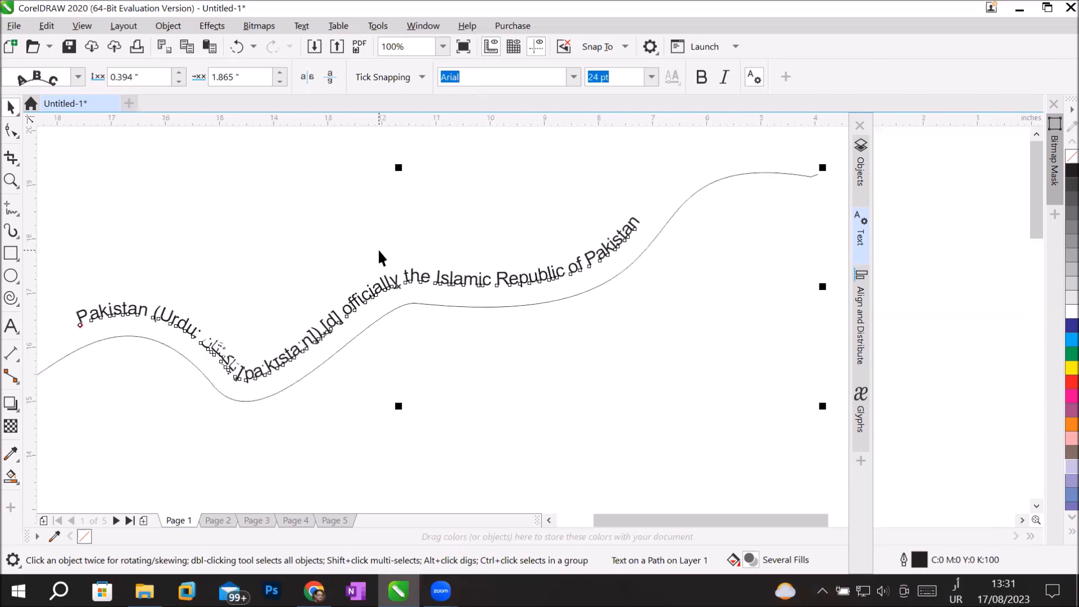
# Try the third text orientation style on the path text, then set the fourth style.
pyautogui.click(66, 74)
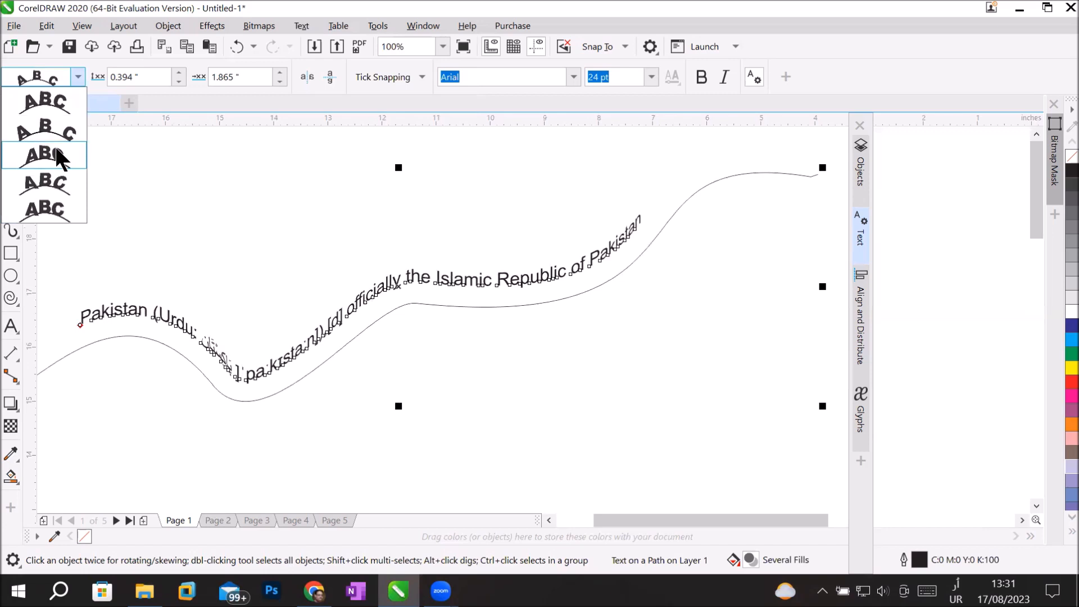
pyautogui.click(55, 145)
pyautogui.click(77, 75)
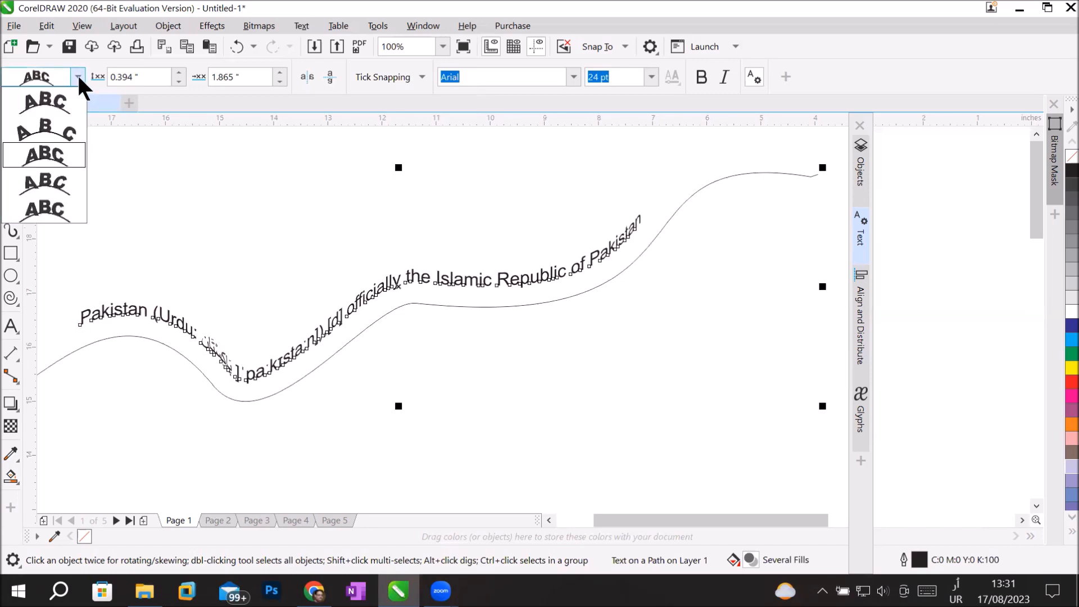
pyautogui.click(53, 150)
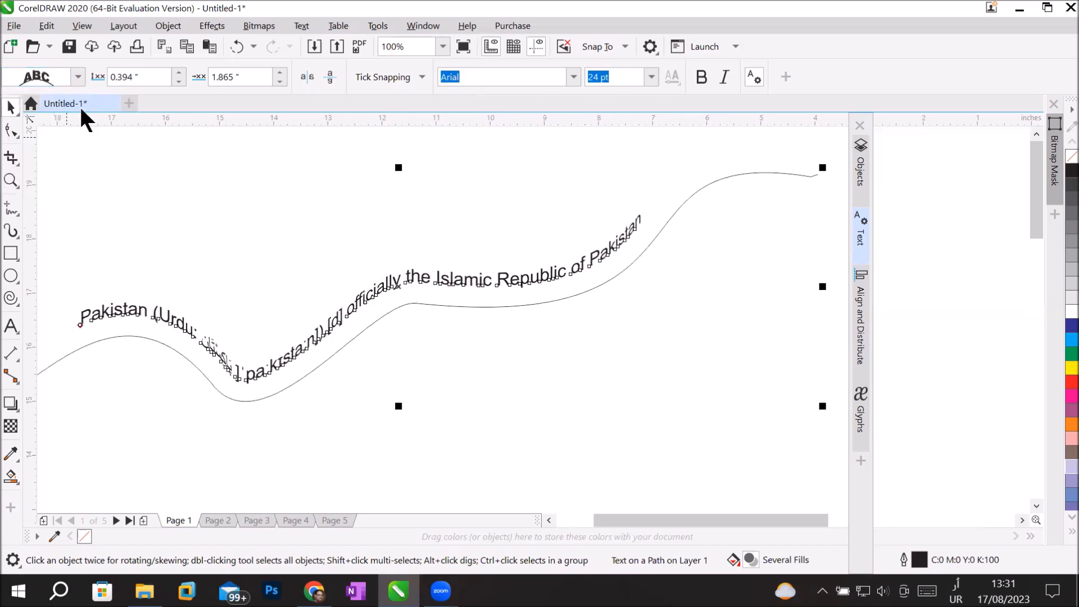
pyautogui.click(74, 74)
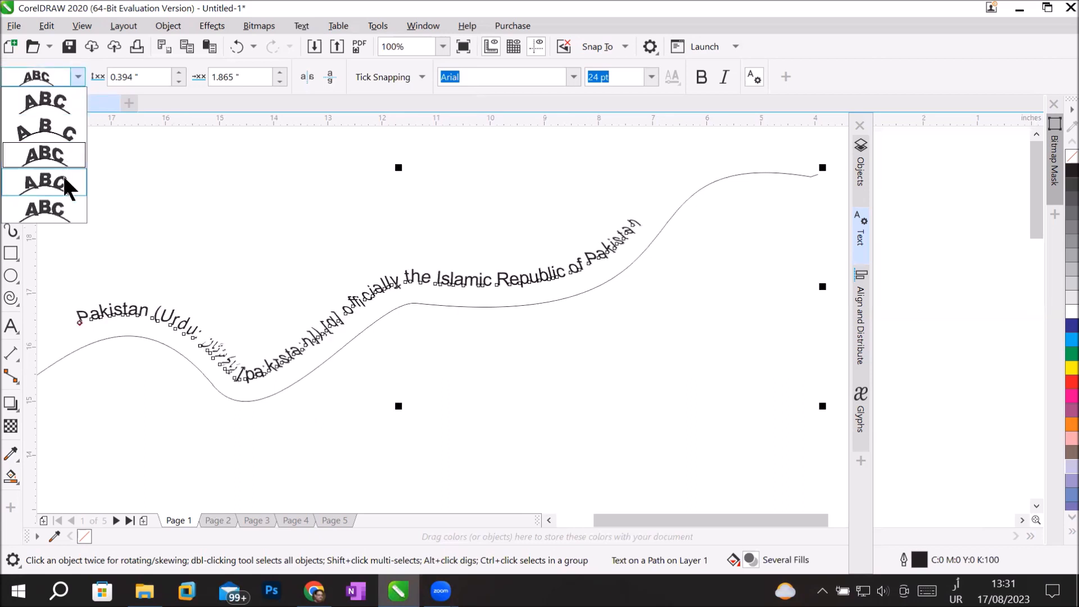
pyautogui.click(64, 180)
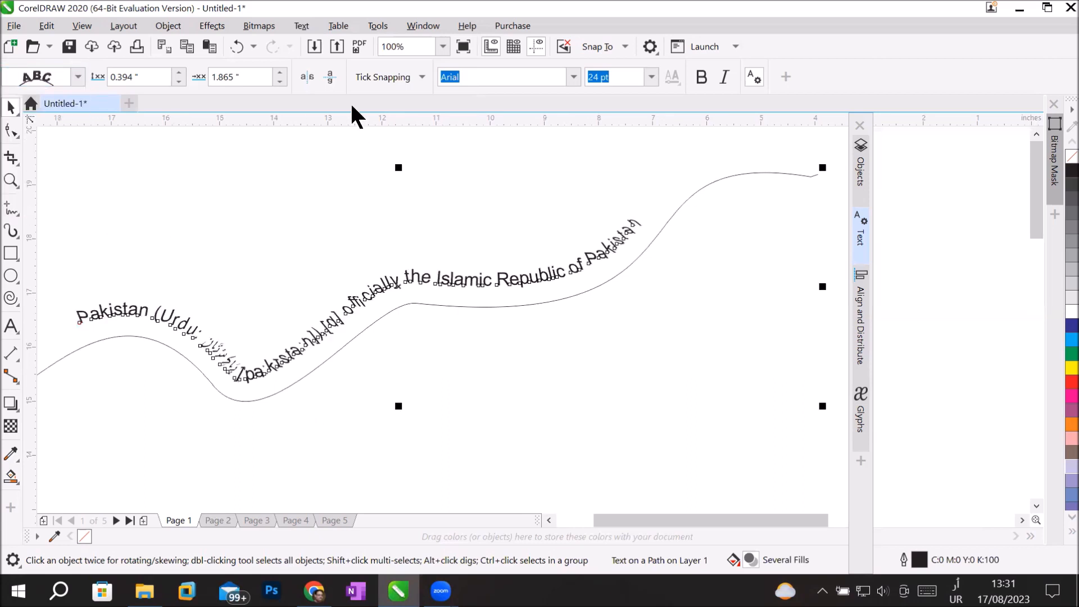
# Check which text commands are available for the selected text on the path.
pyautogui.click(282, 28)
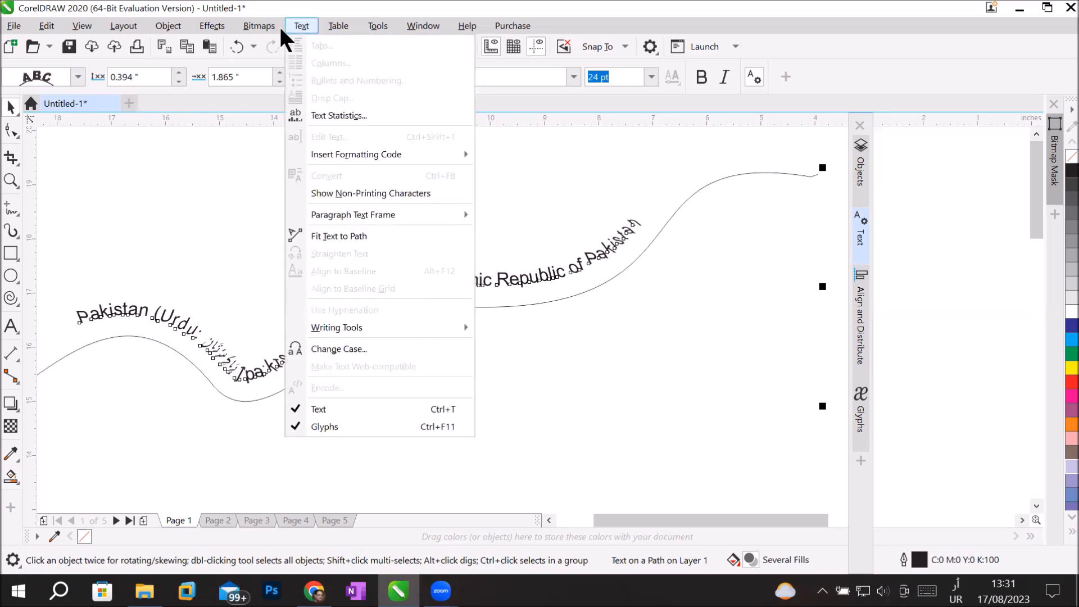
pyautogui.click(573, 394)
pyautogui.scroll(-2, 540, 395)
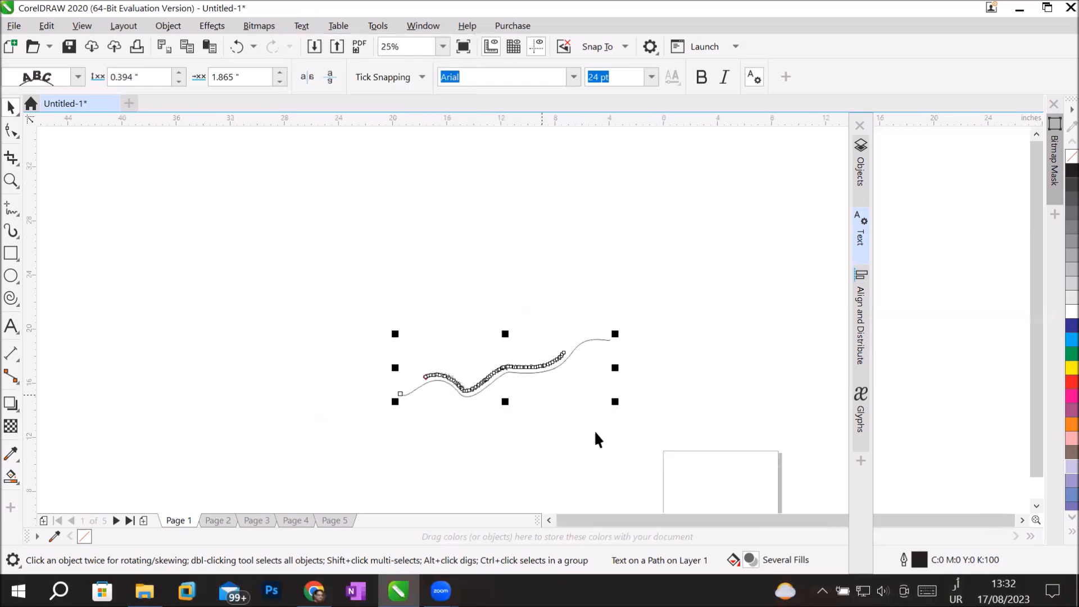
# Draw a paragraph text frame about 8.35 in wide and 8.56 in high on page 1, leaving room above it for a heading.
pyautogui.click(1021, 519)
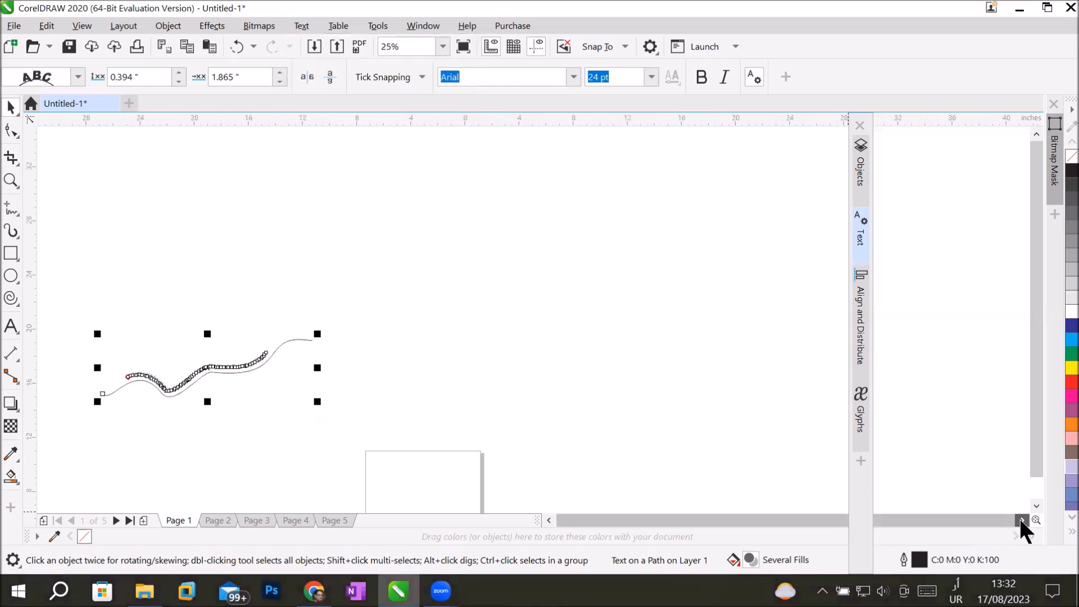
pyautogui.click(1037, 506)
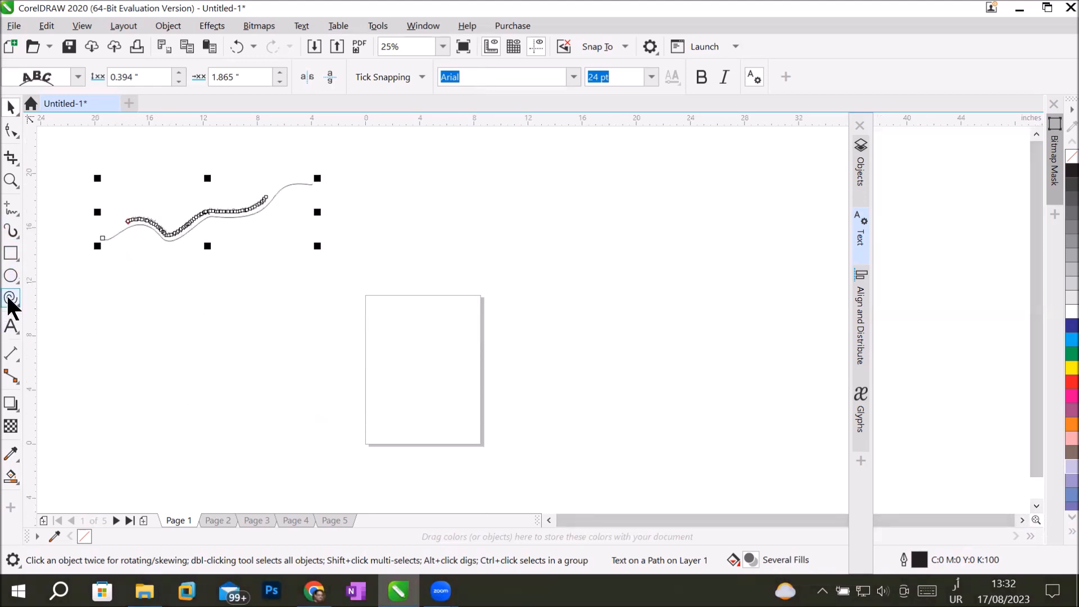
pyautogui.click(13, 321)
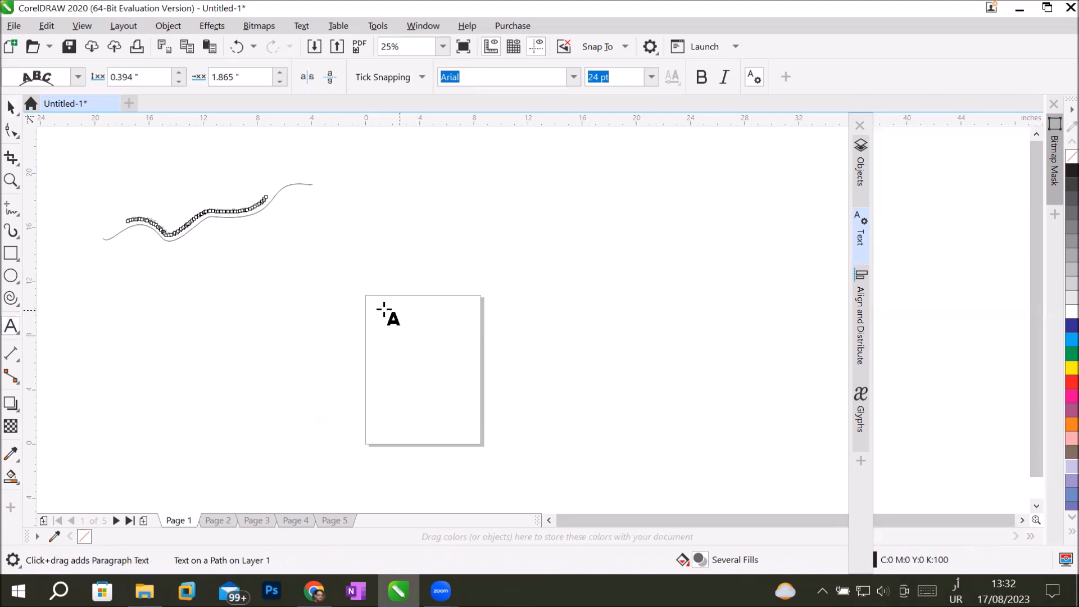
pyautogui.scroll(1, 409, 361)
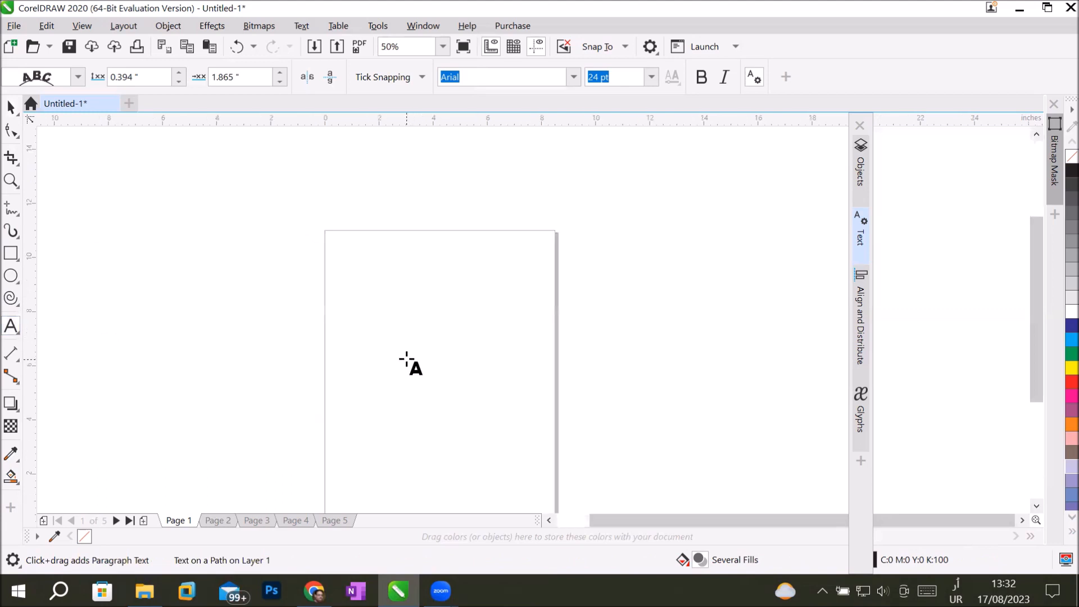
pyautogui.moveTo(330, 272); pyautogui.dragTo(556, 503)
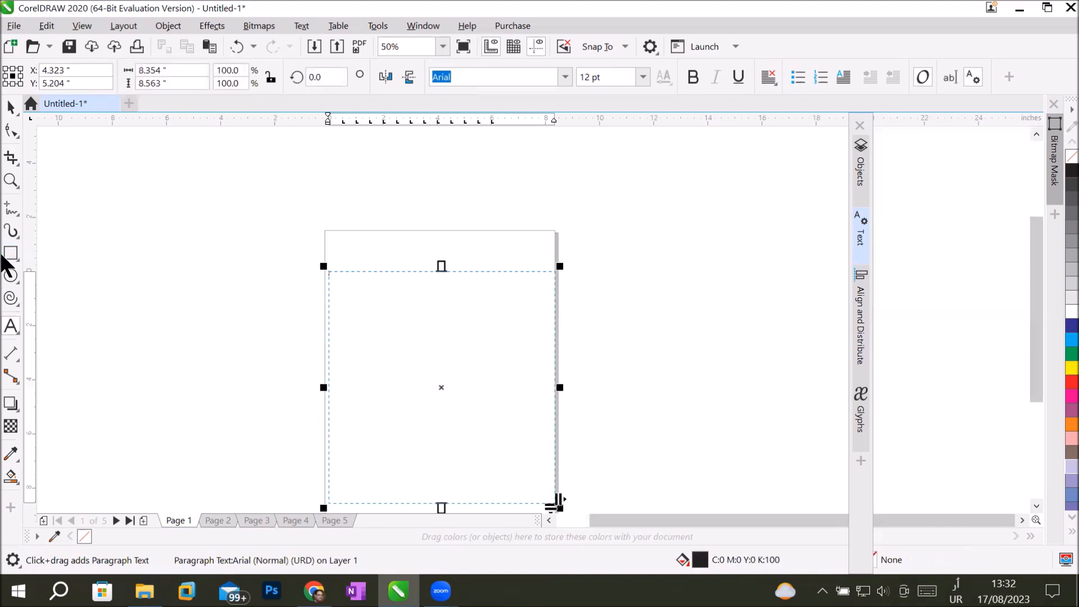
# Add the artistic text "خمکبوٹمغ" on the page above the paragraph frame.
pyautogui.click(11, 329)
pyautogui.click(408, 249)
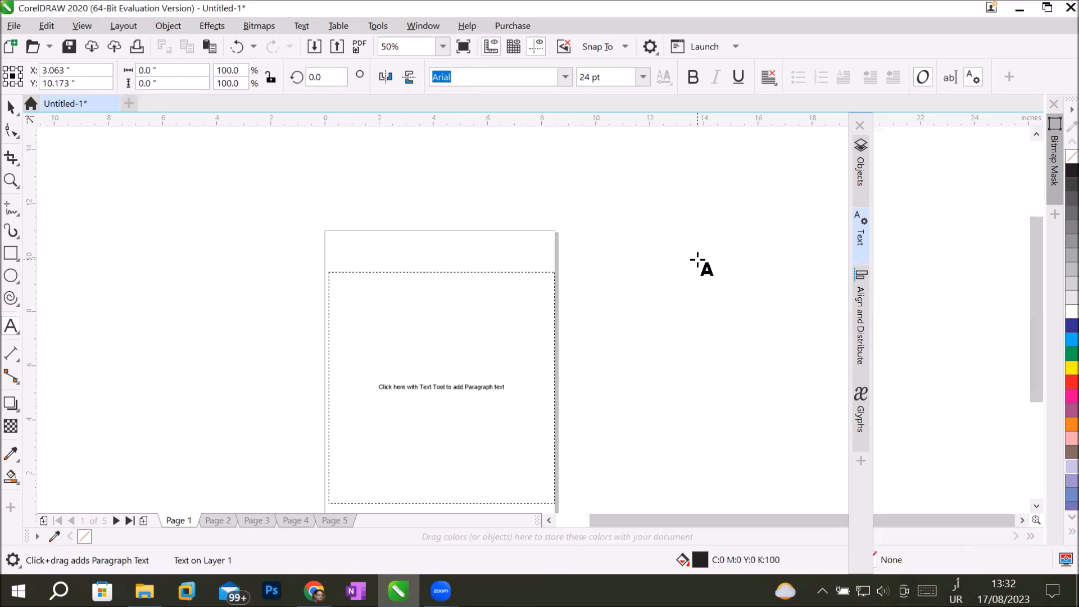
pyautogui.write('خمکبوٹمغ')
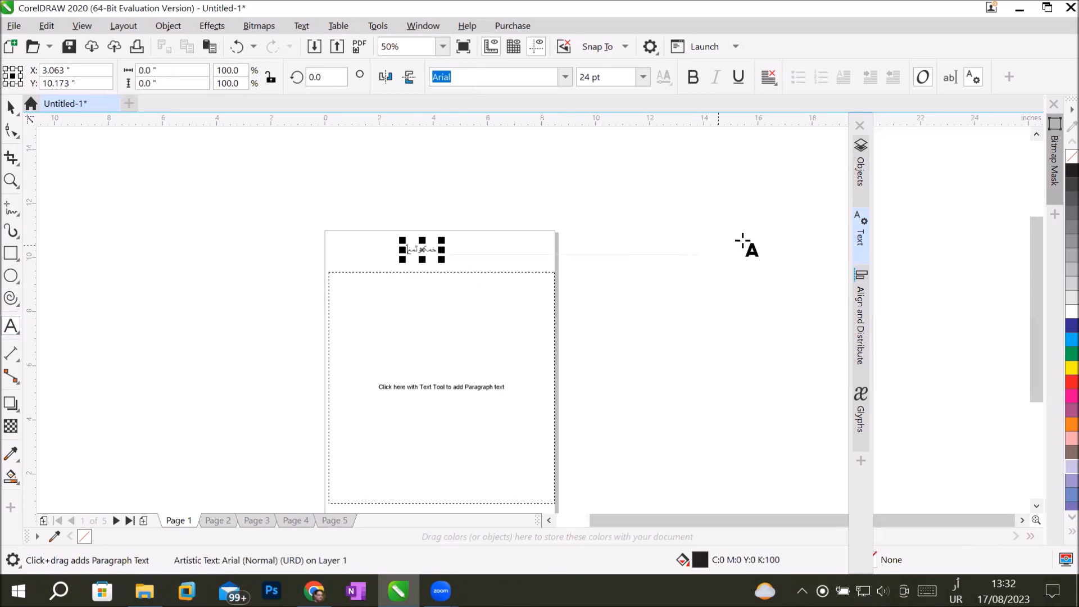
# Switch the keyboard to English (United States), add "Pakistan" to the heading and enlarge it to about 66.5 pt.
pyautogui.click(956, 592)
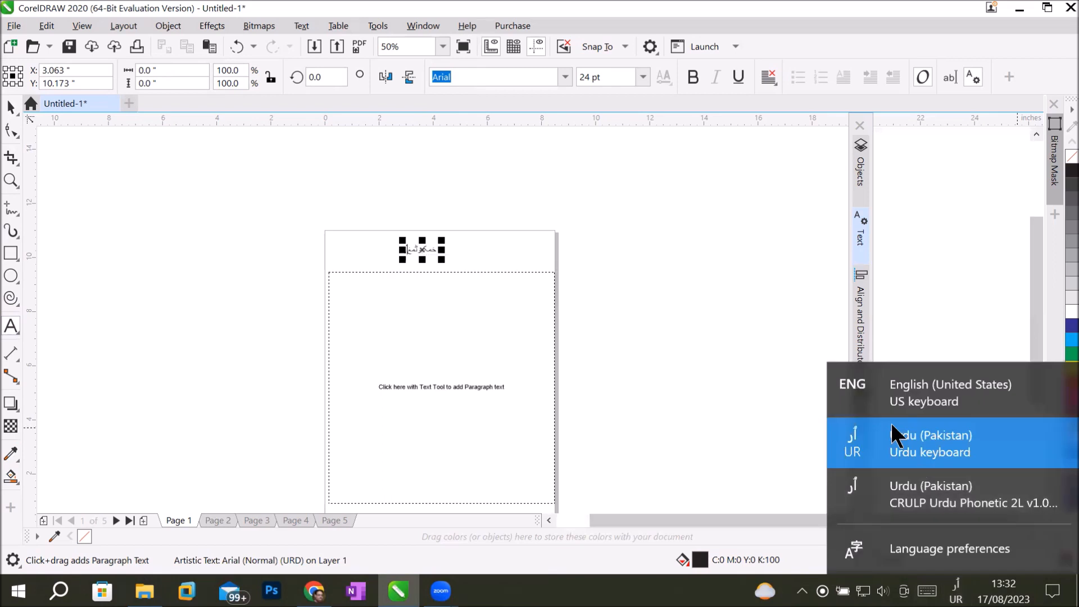
pyautogui.click(896, 388)
pyautogui.write('Pakistan')
pyautogui.click(444, 248)
pyautogui.moveTo(476, 260); pyautogui.dragTo(534, 279)
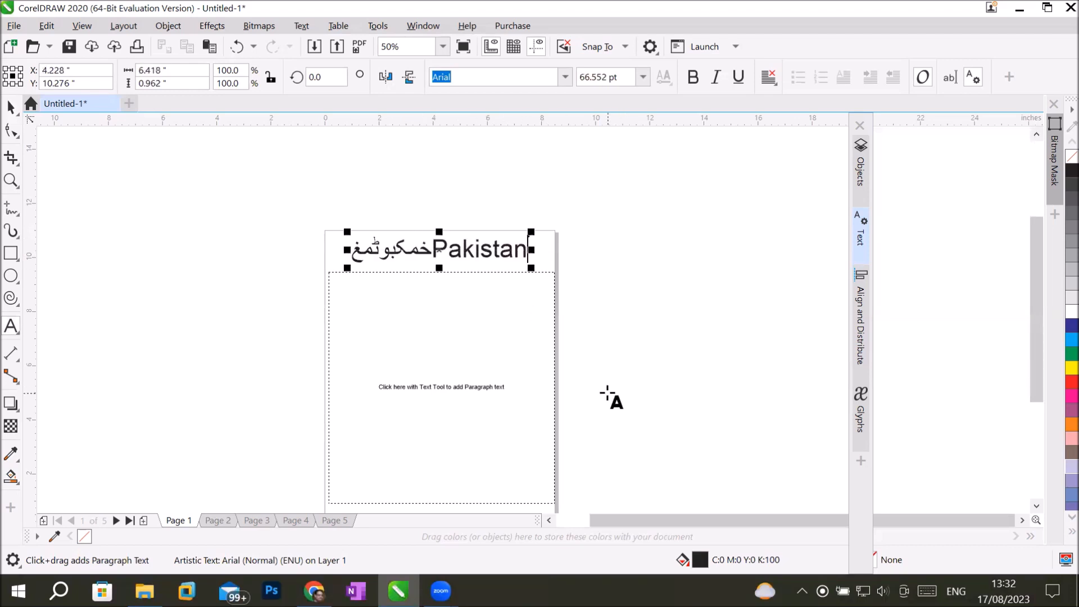
# Activate the paragraph frame, then in Chrome copy the Wikipedia Pakistan article's opening from its first word through "Bronze Age,[17][18] and the".
pyautogui.click(386, 342)
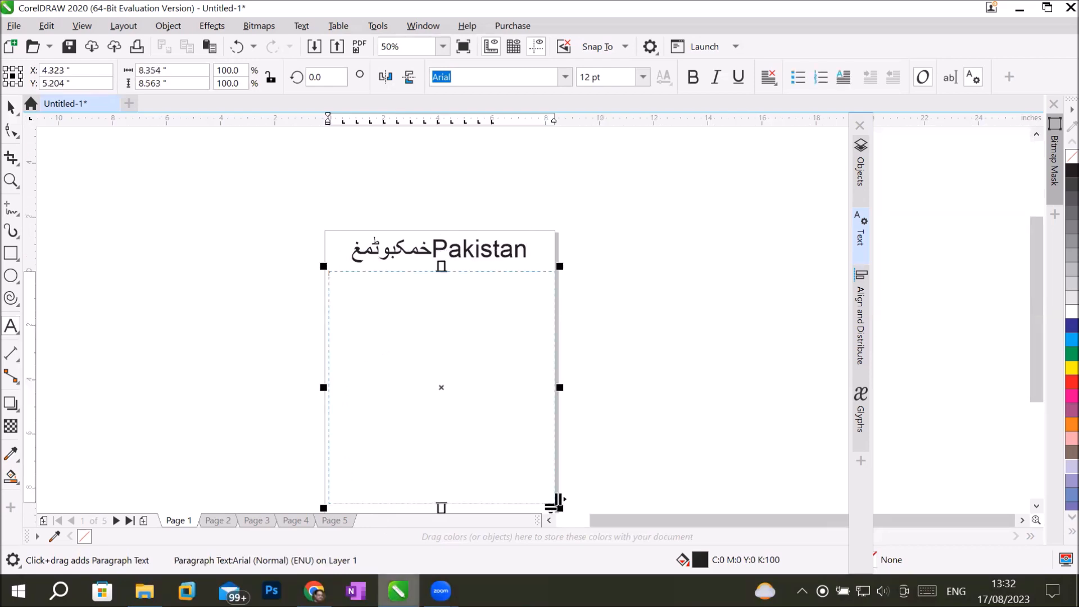
pyautogui.hotkey('alt', 'Tab')
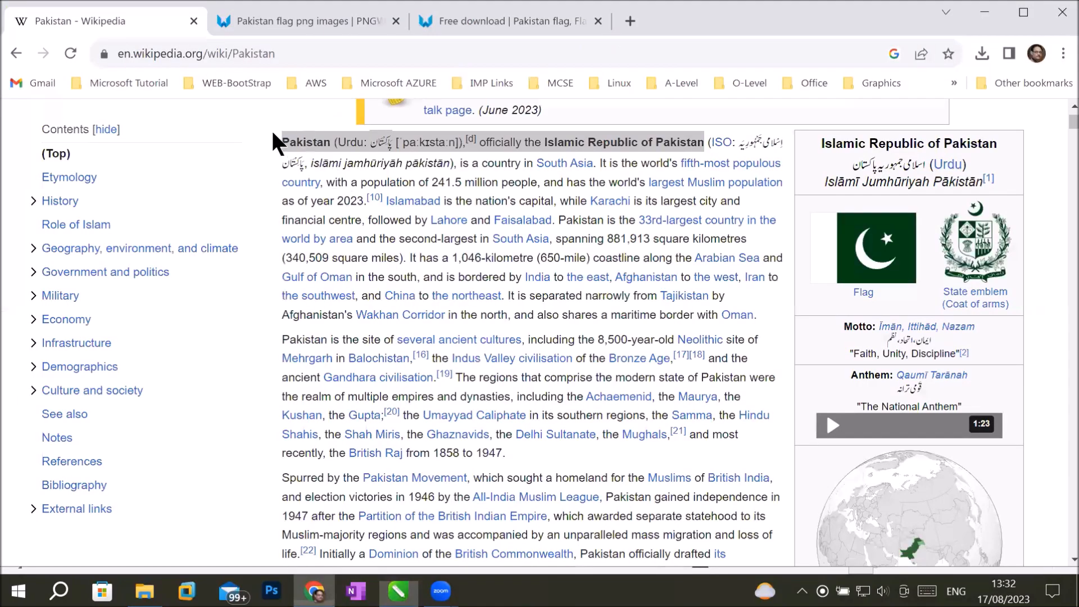
pyautogui.moveTo(282, 136); pyautogui.dragTo(750, 360)
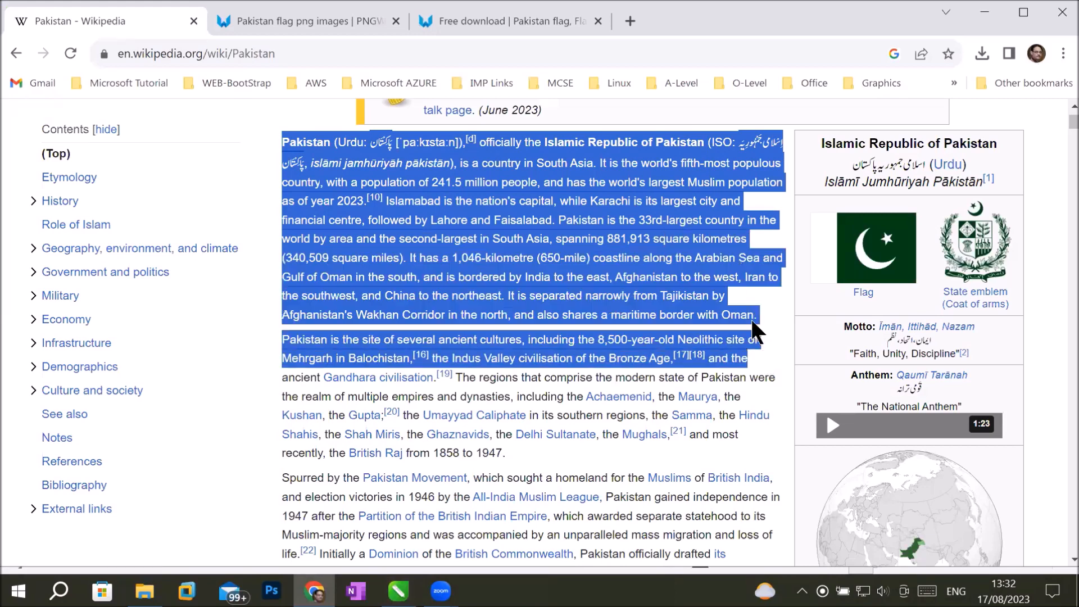
pyautogui.rightClick(642, 195)
pyautogui.click(675, 212)
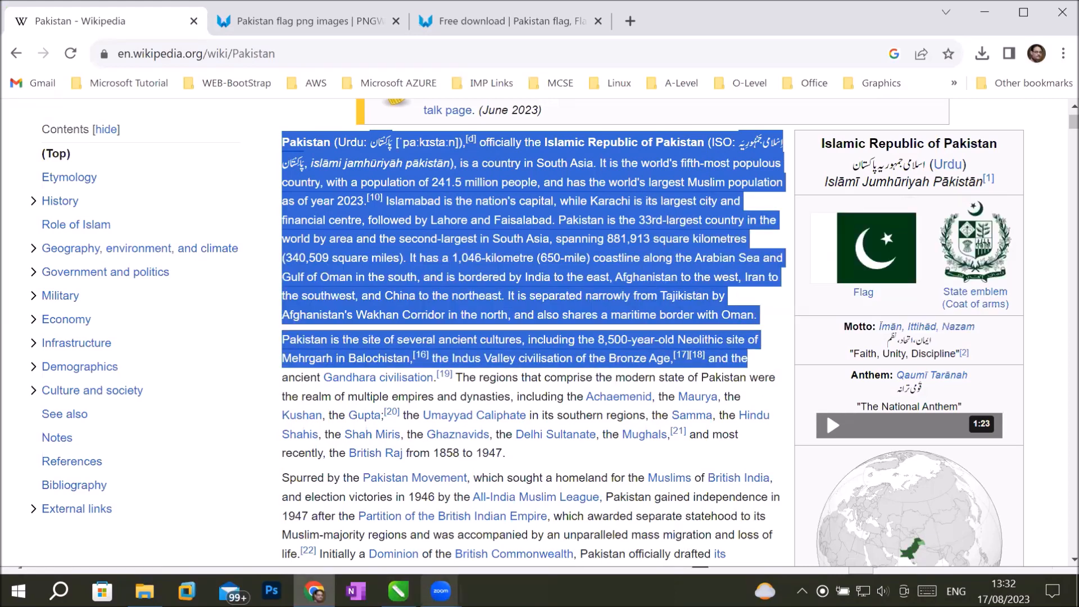
# Switch back to CorelDRAW and paste the copied article text into the paragraph frame.
pyautogui.hotkey('alt', 'Tab')
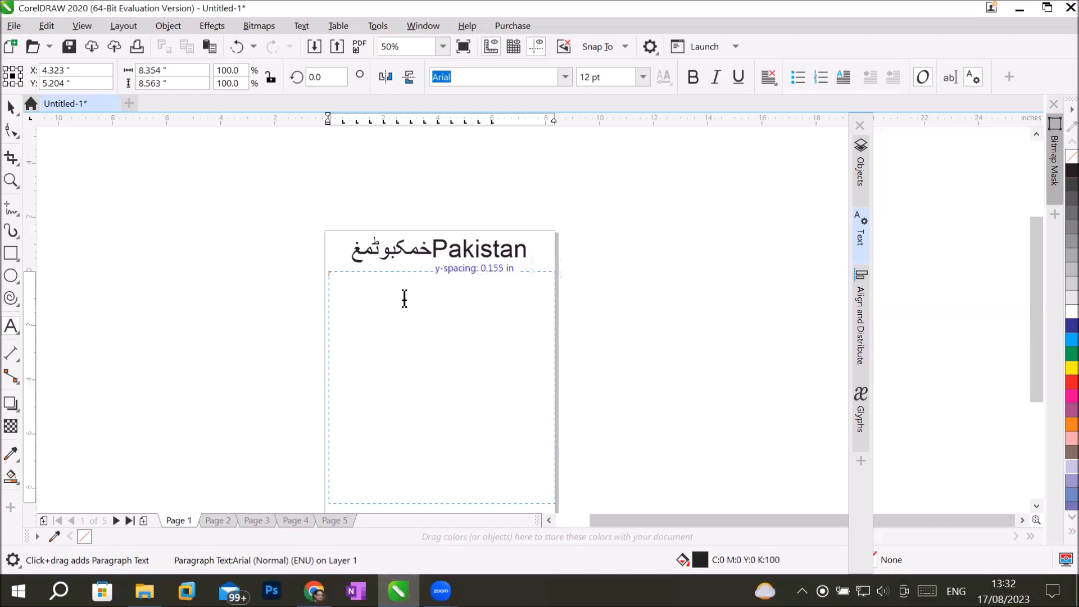
pyautogui.rightClick(405, 298)
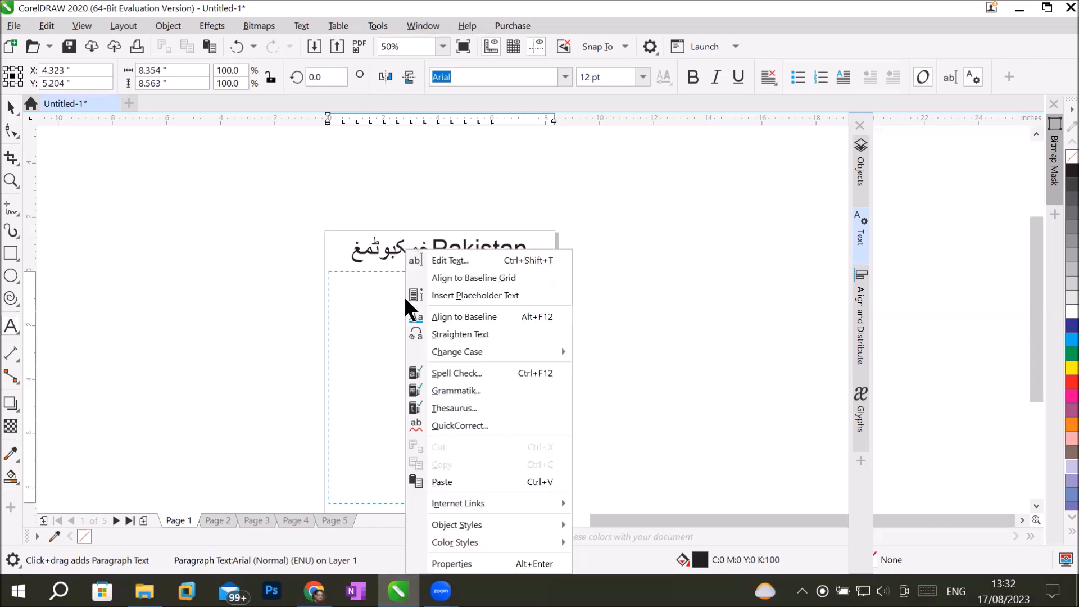
pyautogui.click(464, 477)
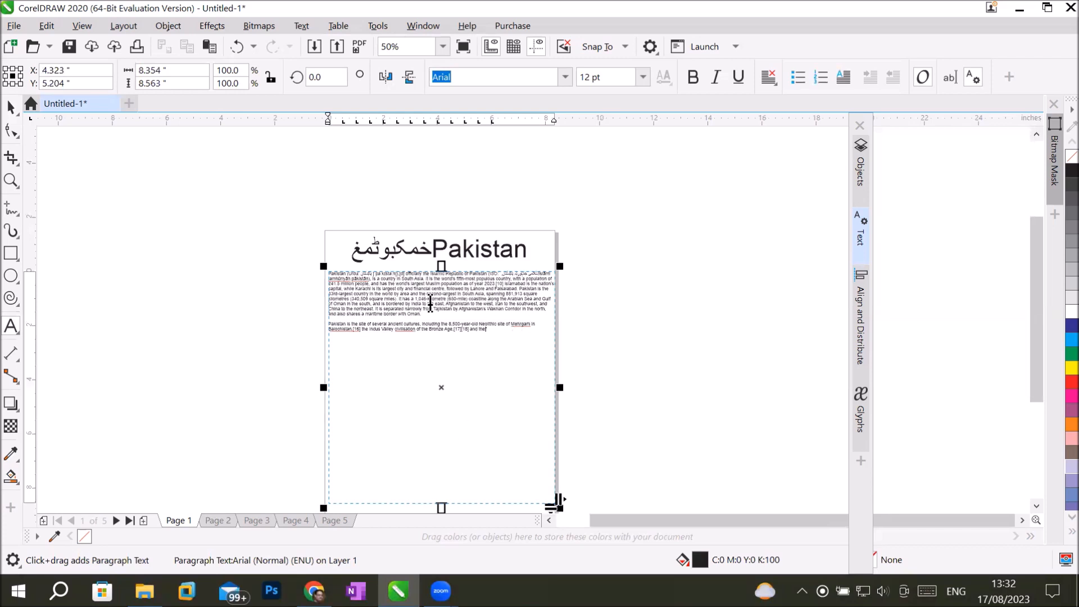
# Select the pasted text in the paragraph frame, set its font size to 36 pt and clear the selection.
pyautogui.moveTo(325, 274); pyautogui.dragTo(553, 316)
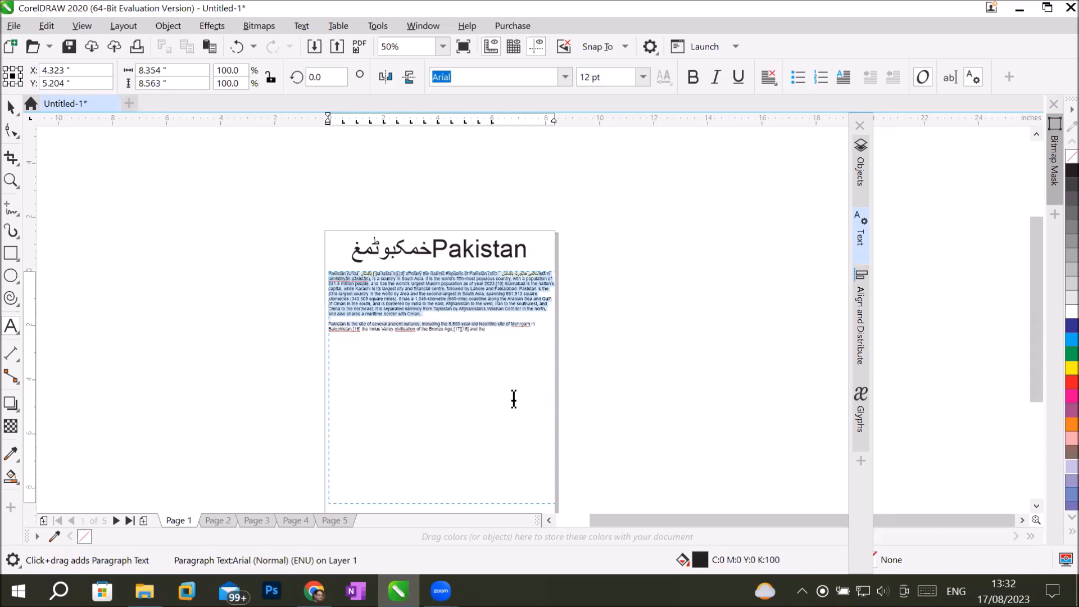
pyautogui.click(642, 77)
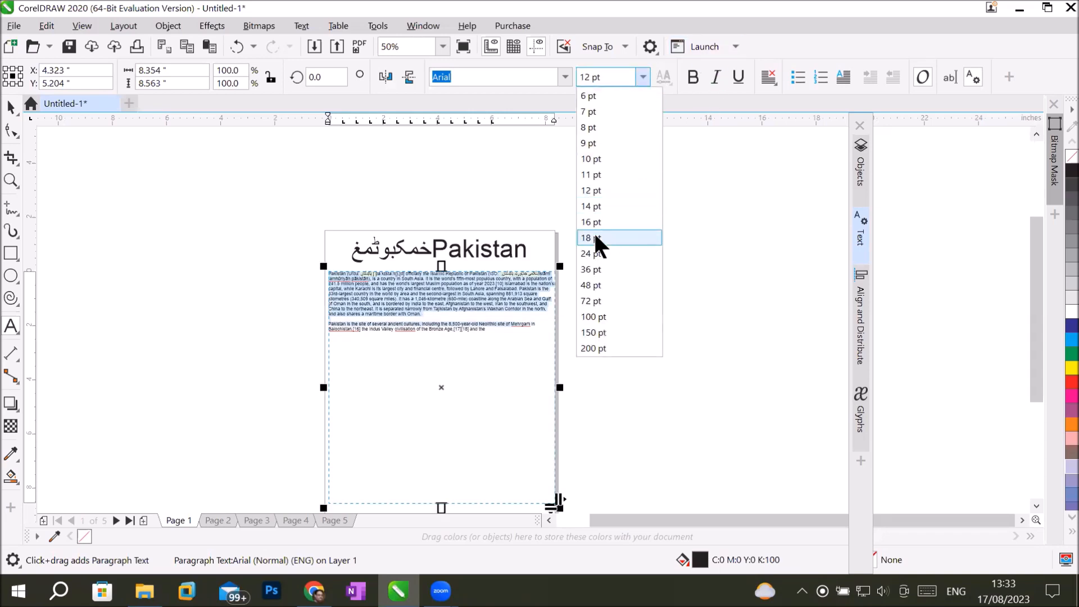
pyautogui.click(600, 268)
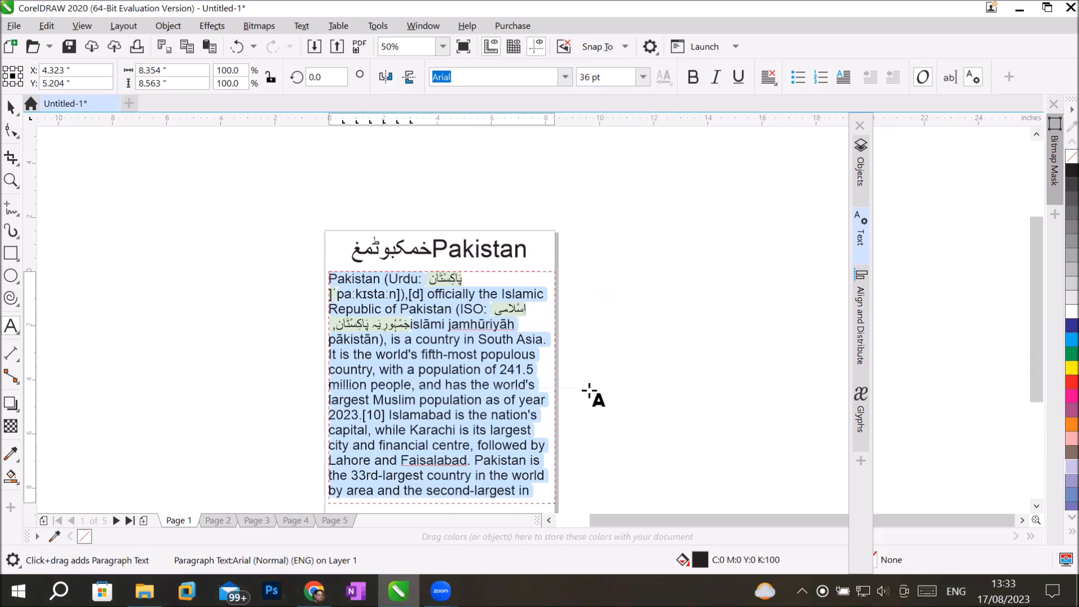
pyautogui.click(498, 370)
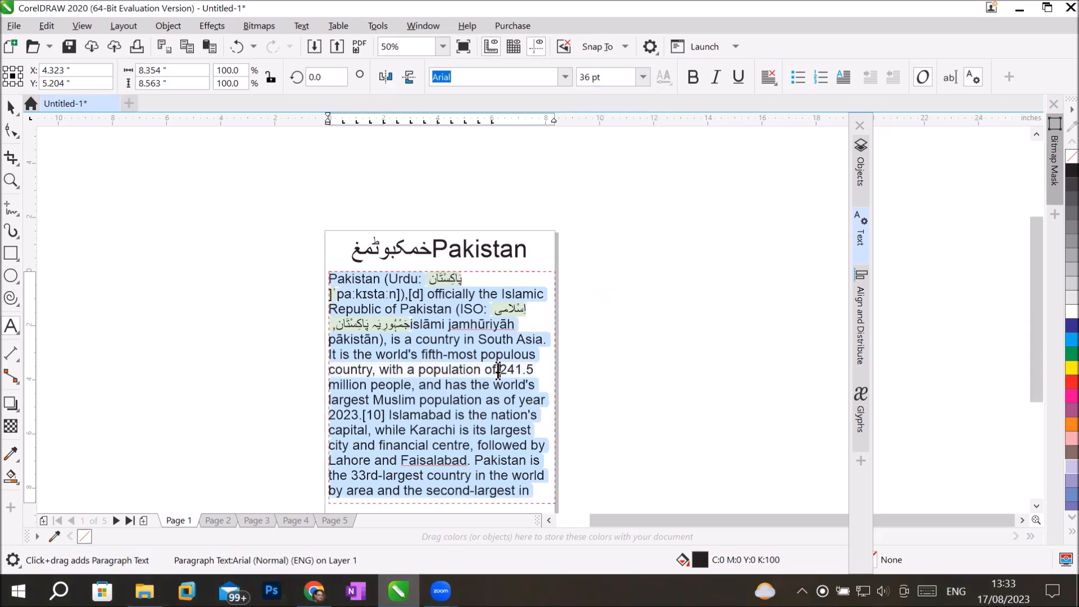
pyautogui.click(541, 369)
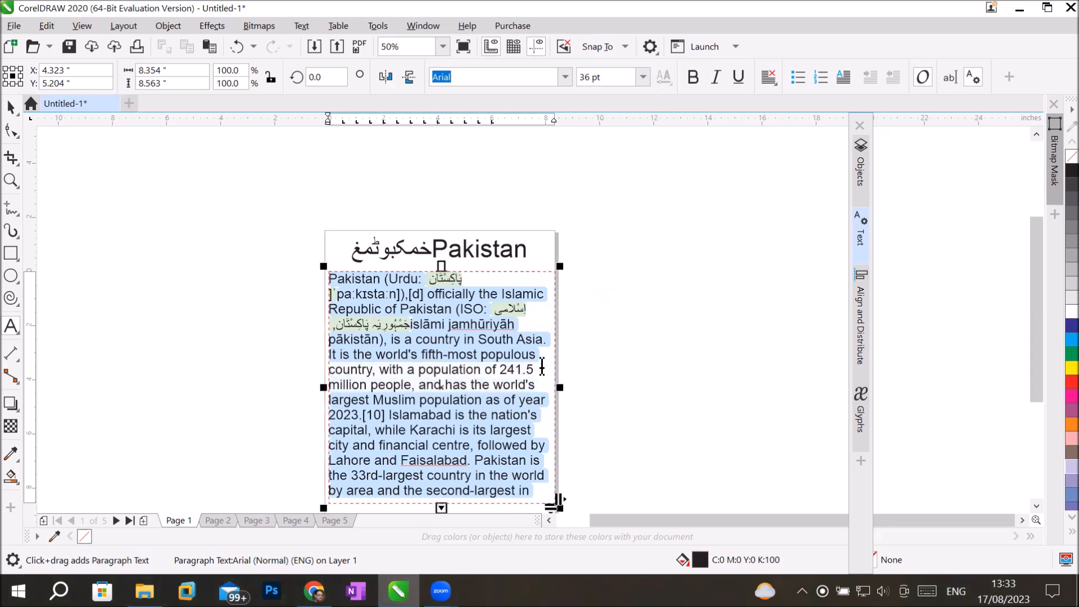
pyautogui.click(542, 366)
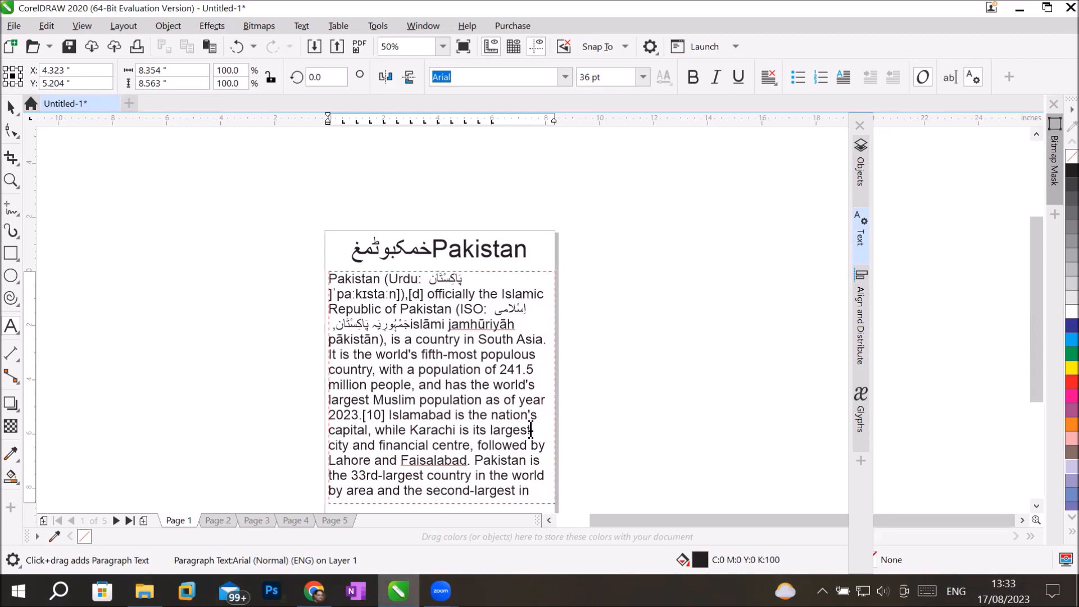
# Break the paragraph after "Karachi is its largest", then enable a drop cap for the text from the frame's start into that line.
pyautogui.click(530, 430)
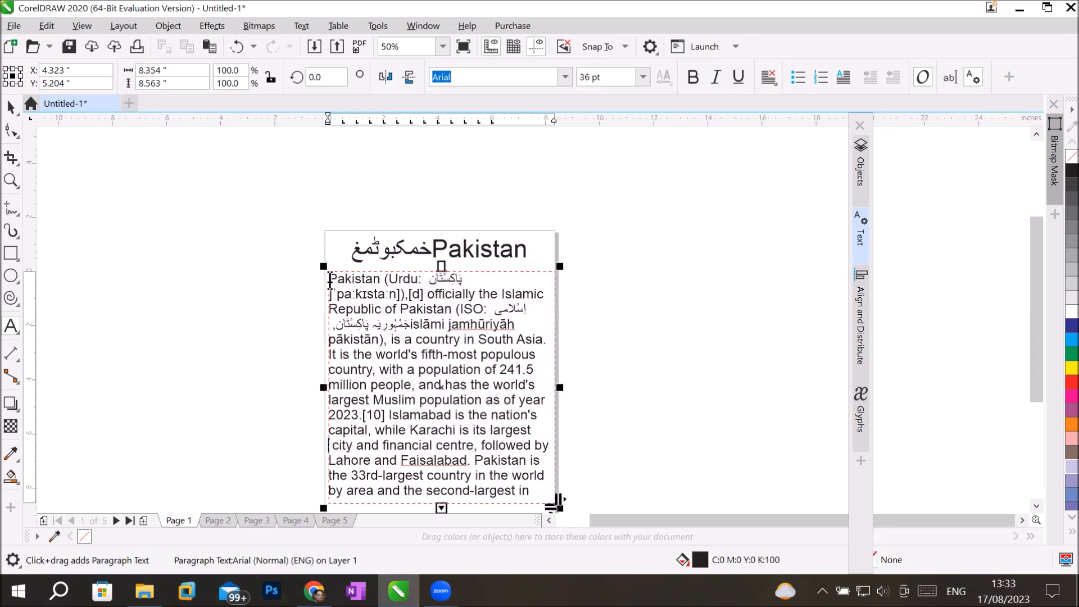
pyautogui.moveTo(330, 279); pyautogui.dragTo(437, 431)
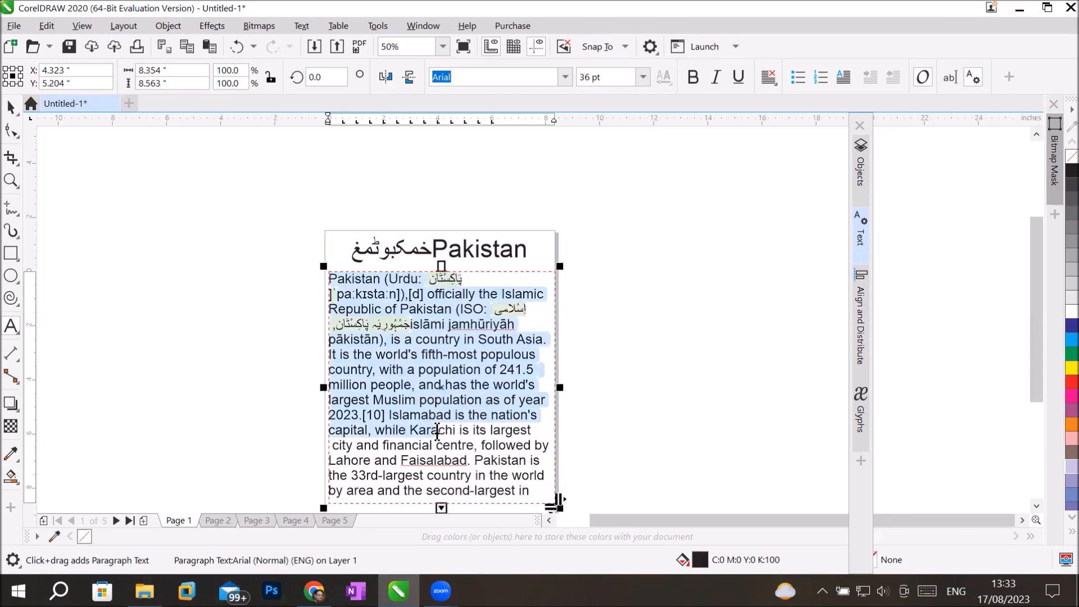
pyautogui.click(302, 26)
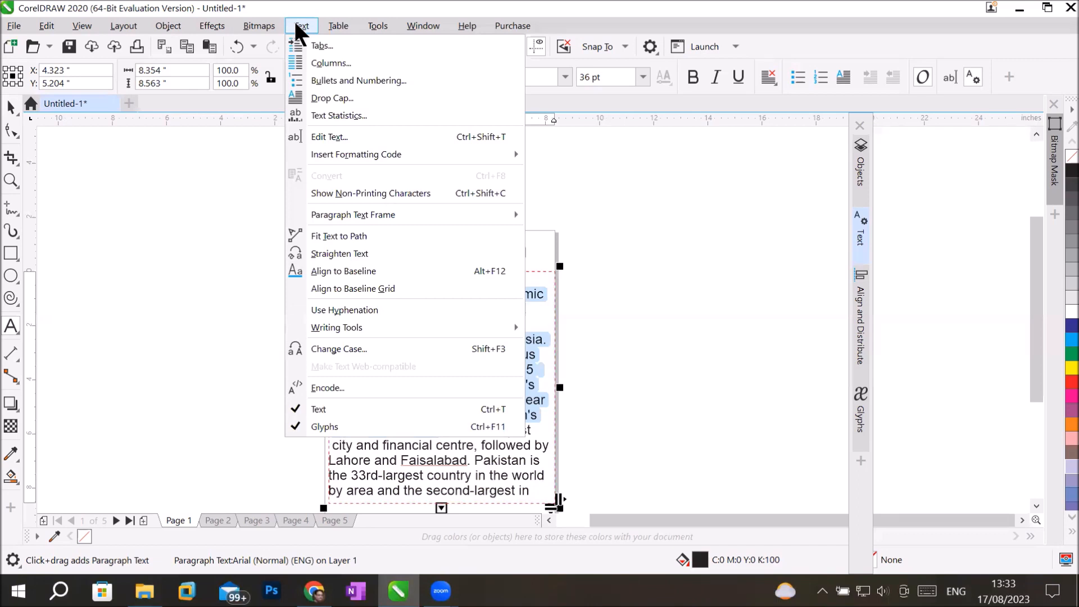
pyautogui.click(316, 96)
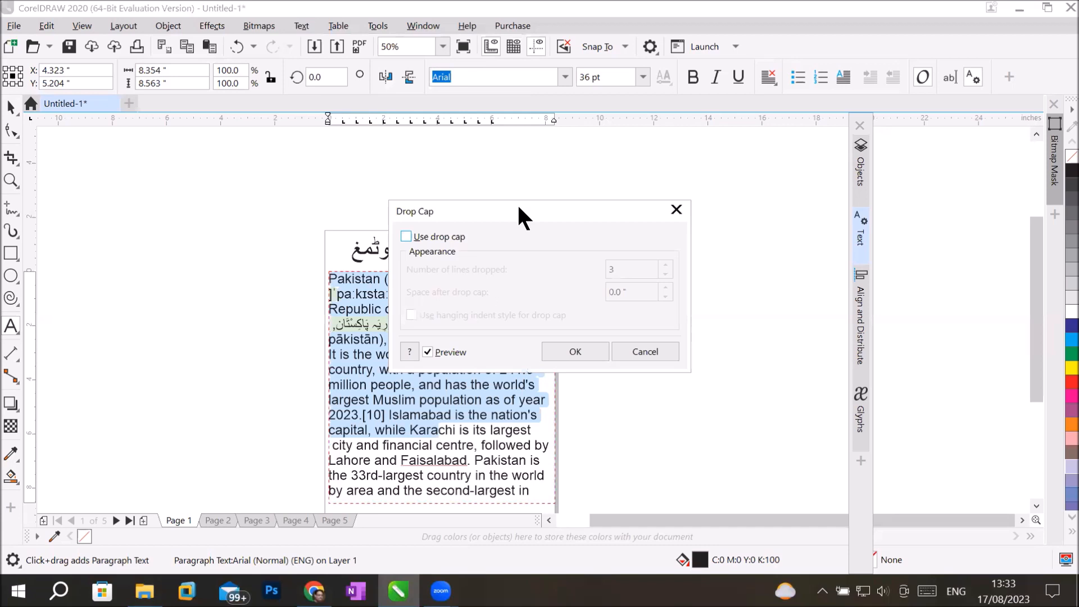
pyautogui.moveTo(518, 208); pyautogui.dragTo(661, 177)
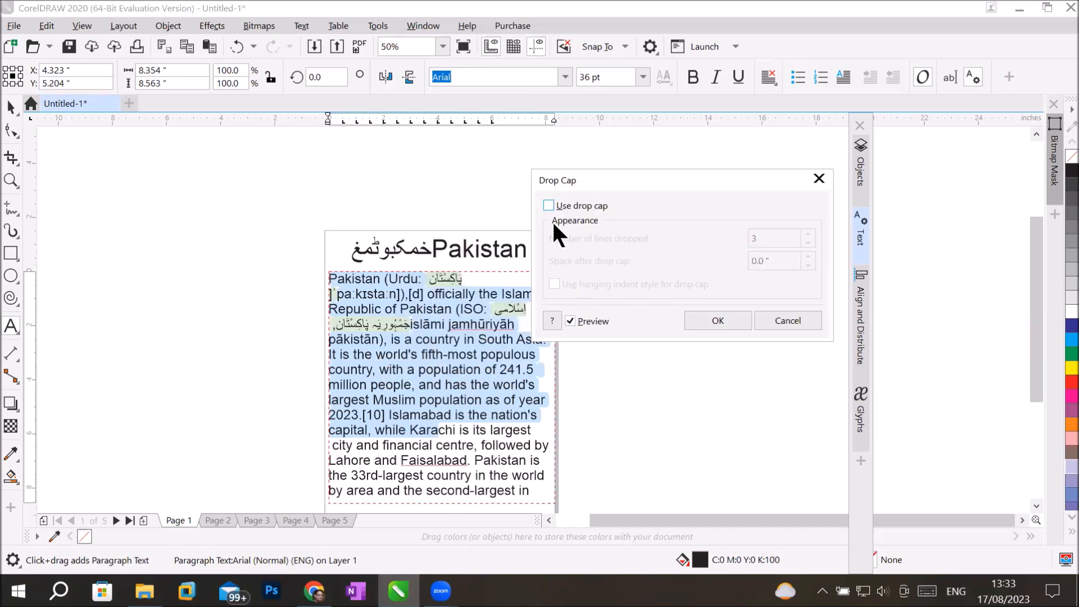
pyautogui.click(549, 205)
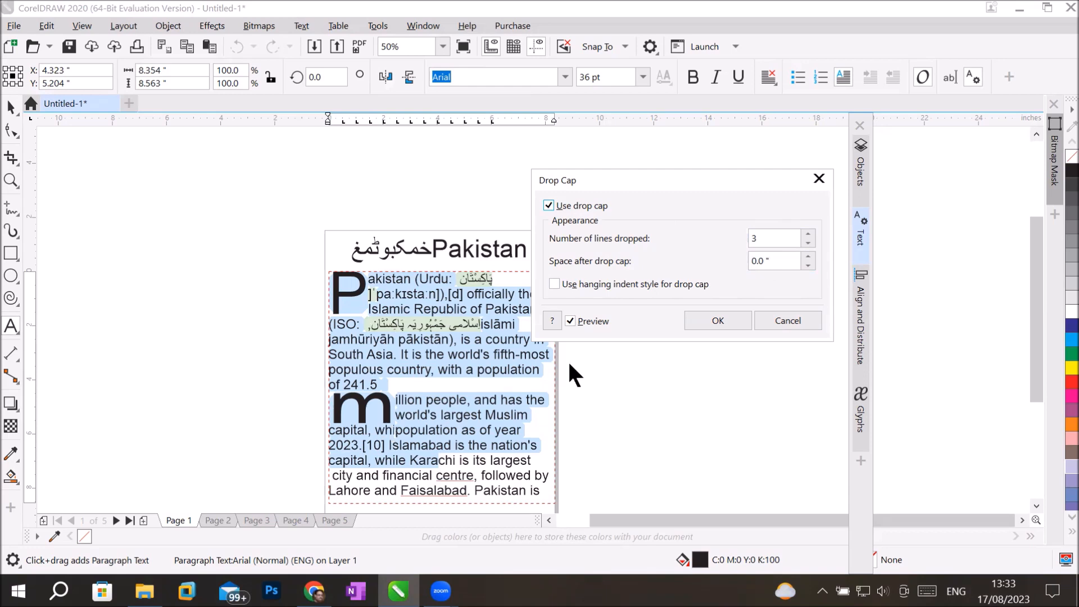
# Try drop caps 4 and 5 lines tall, then return the number of lines dropped to 3.
pyautogui.click(809, 233)
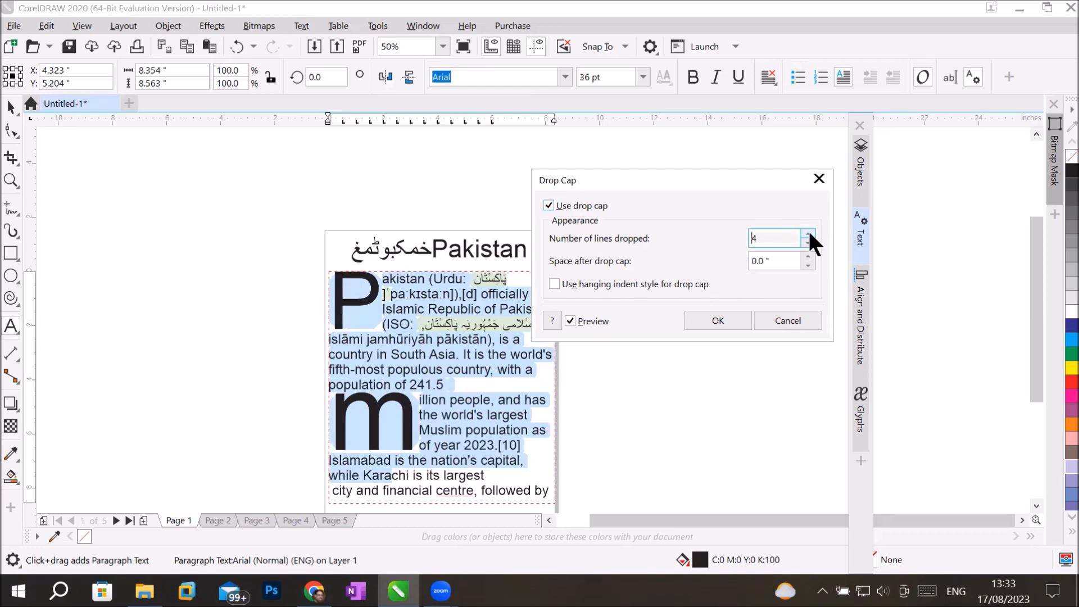
pyautogui.click(809, 234)
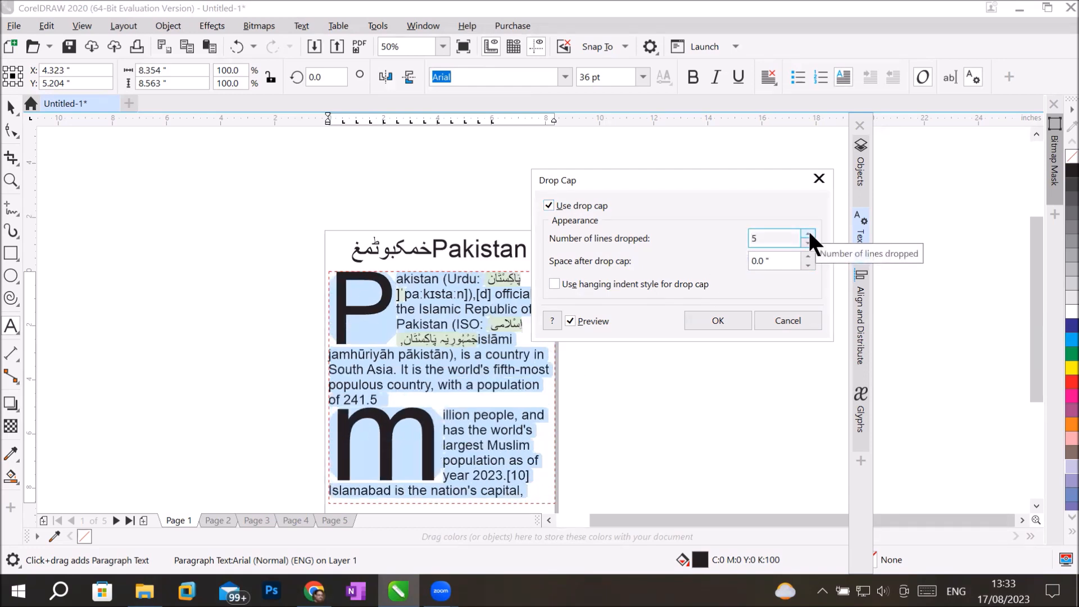
pyautogui.click(808, 243)
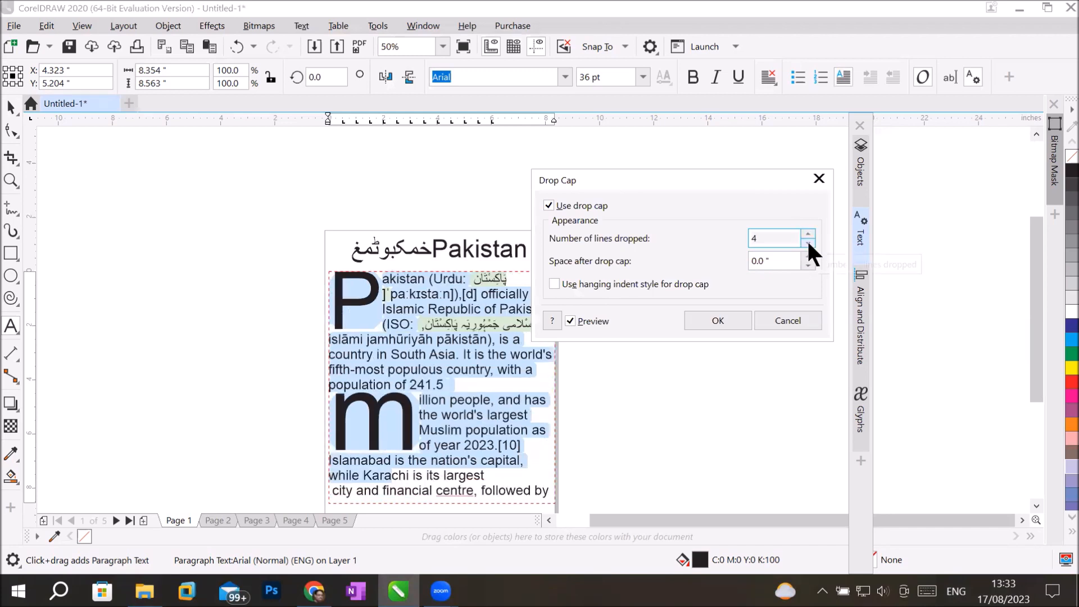
pyautogui.click(808, 242)
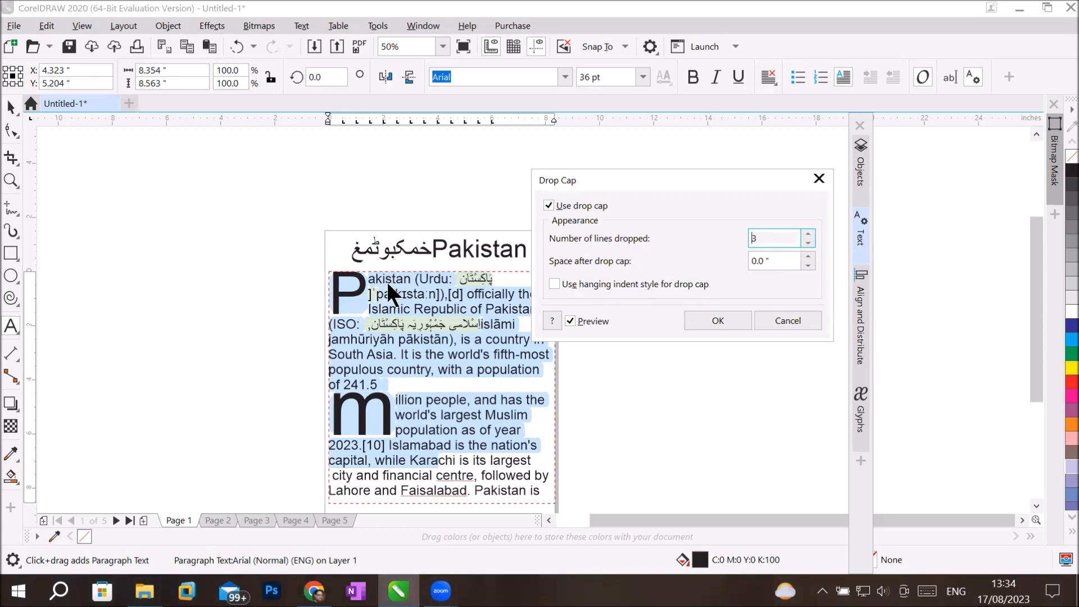
# Try increasing the space after the drop cap to 1.1 inches, restore it to 0.0 and apply the drop cap.
pyautogui.click(808, 255)
pyautogui.click(808, 255)
pyautogui.click(807, 255)
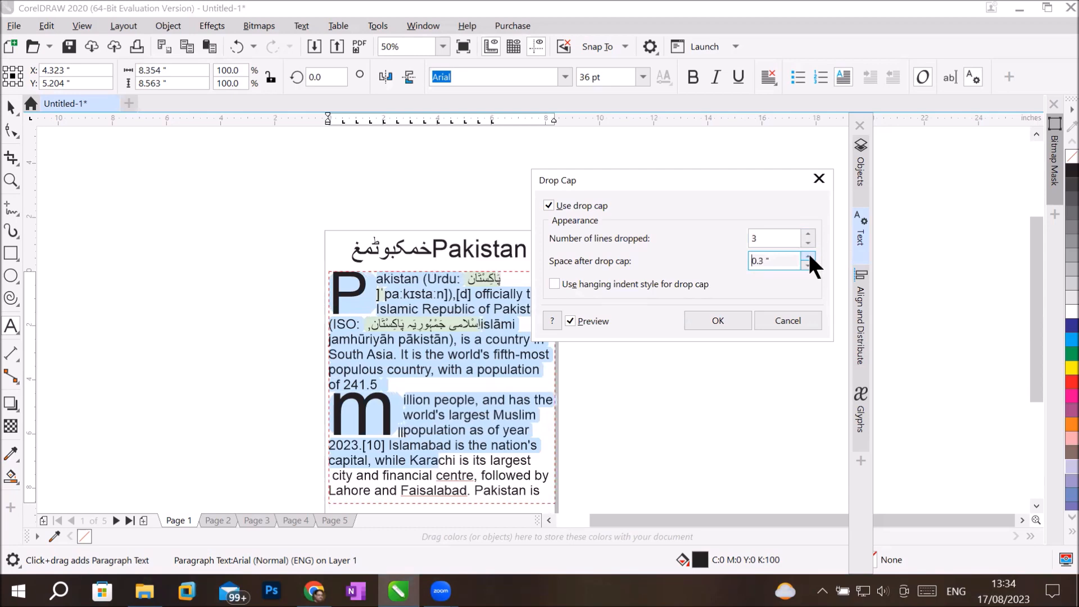
pyautogui.click(808, 256)
pyautogui.click(808, 255)
pyautogui.click(808, 255)
pyautogui.click(808, 256)
pyautogui.click(808, 256)
pyautogui.click(809, 256)
pyautogui.click(808, 256)
pyautogui.click(808, 256)
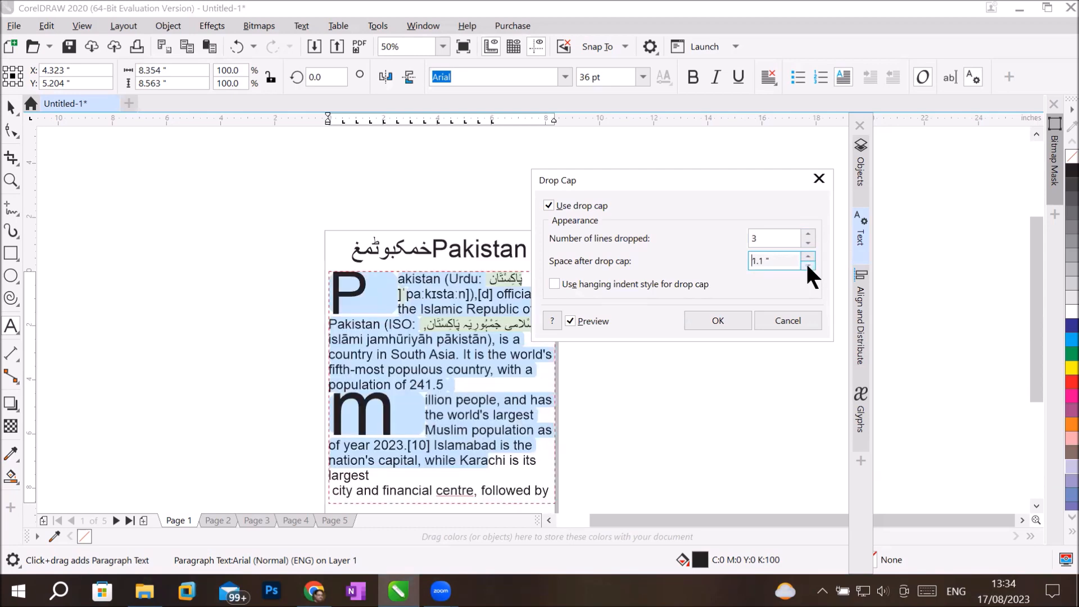
pyautogui.click(809, 263)
pyautogui.click(808, 262)
pyautogui.click(809, 262)
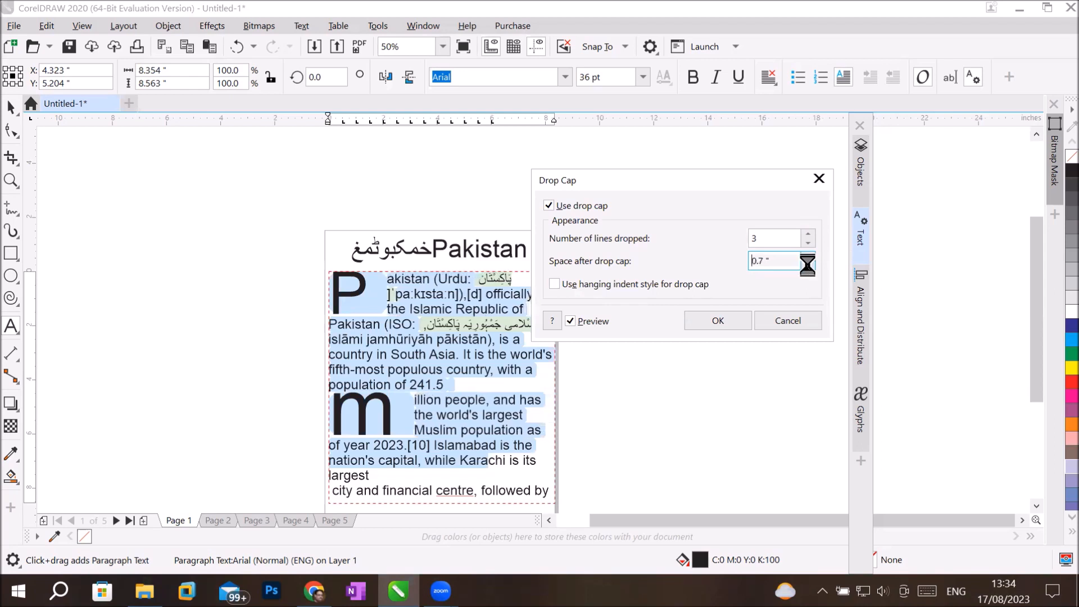
pyautogui.click(808, 263)
pyautogui.click(808, 263)
pyautogui.click(809, 262)
pyautogui.click(808, 262)
pyautogui.click(809, 263)
pyautogui.click(808, 263)
pyautogui.click(808, 263)
pyautogui.click(808, 262)
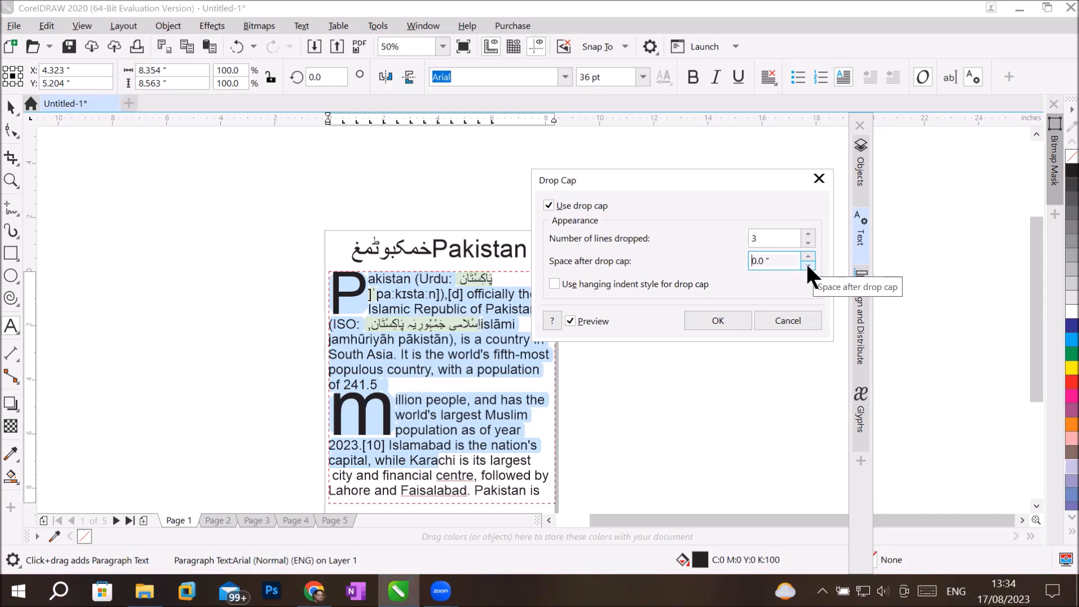
pyautogui.click(714, 325)
pyautogui.click(463, 342)
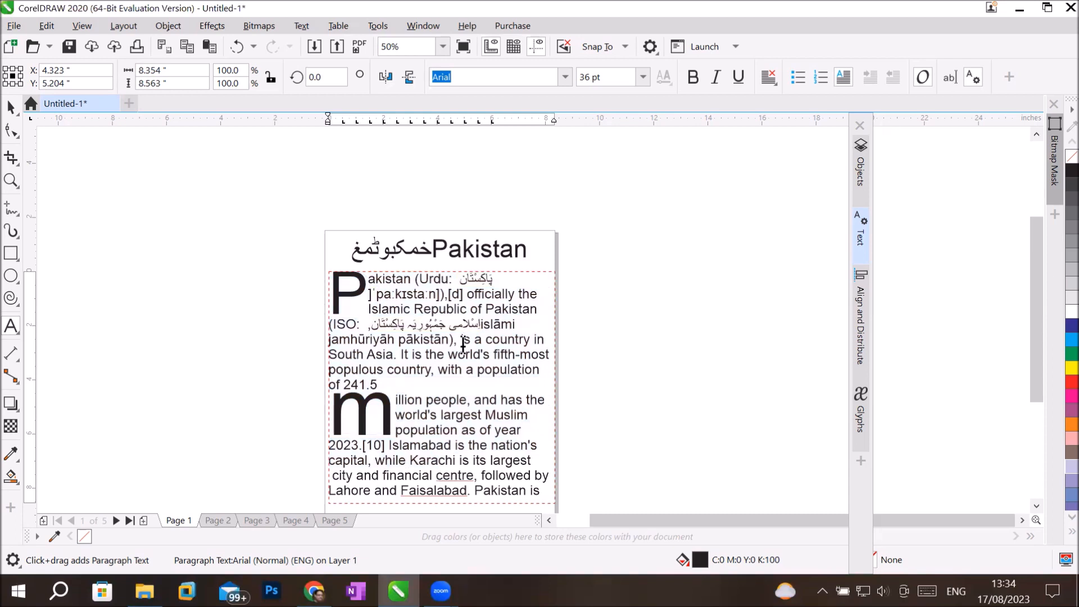
# Select the visible paragraph text and examine its text statistics, including word and character counts and fonts used.
pyautogui.click(294, 26)
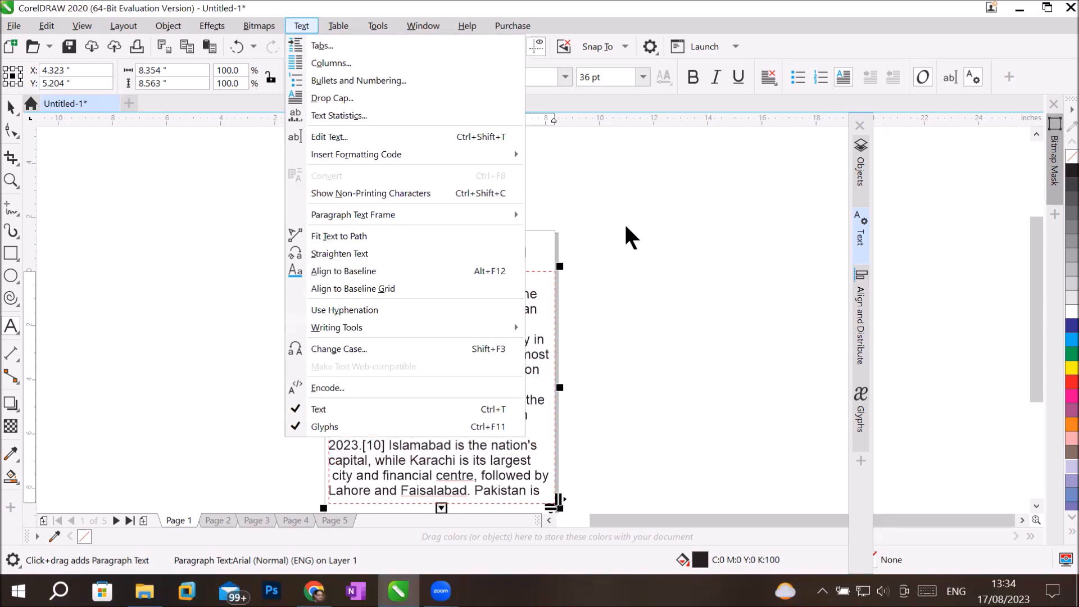
pyautogui.click(653, 323)
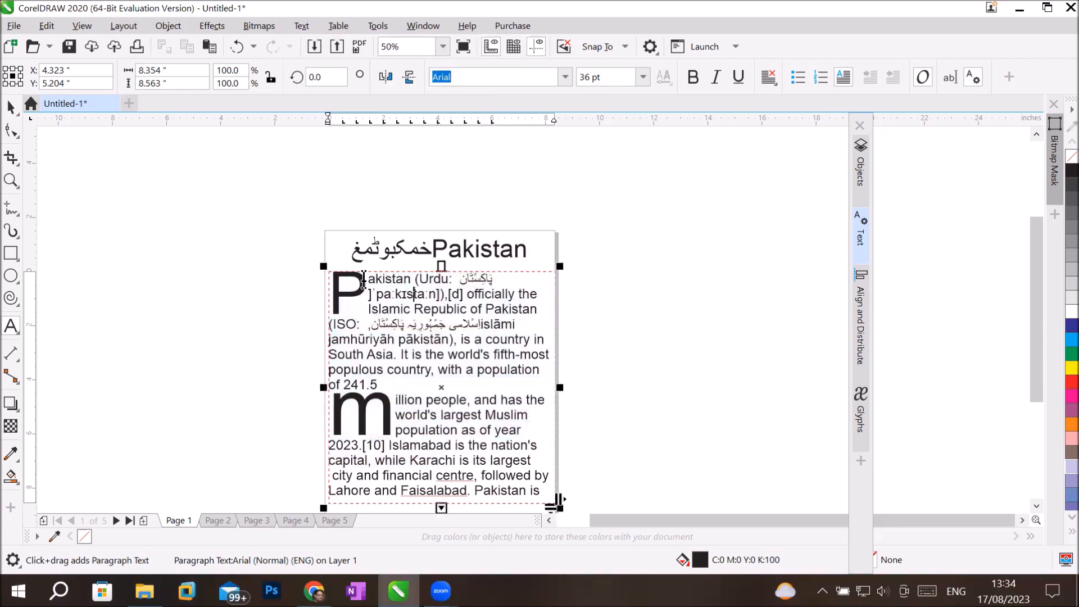
pyautogui.moveTo(344, 294); pyautogui.dragTo(539, 497)
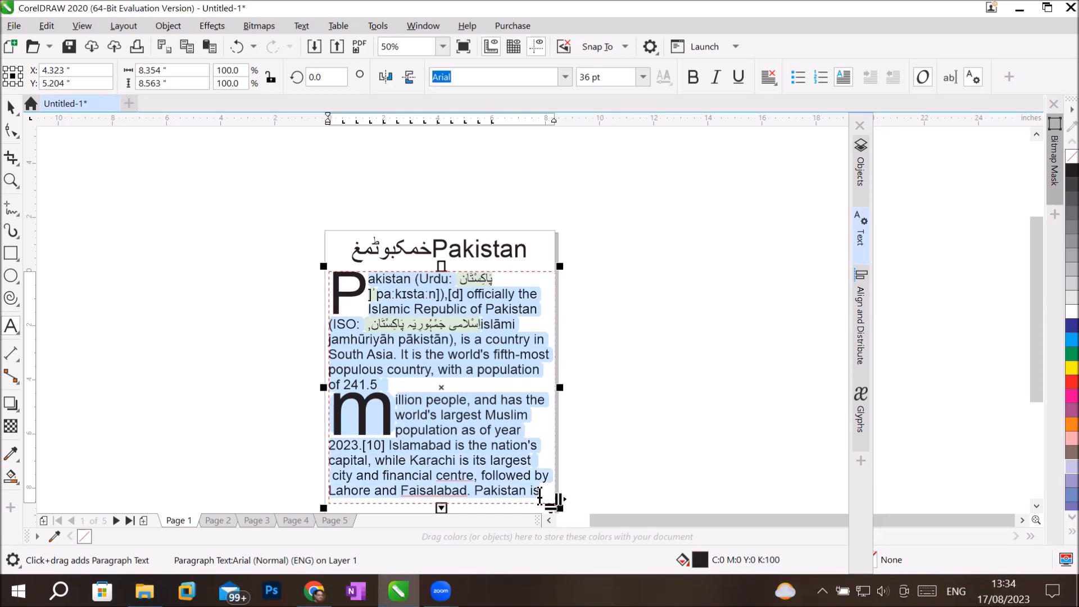
pyautogui.click(302, 26)
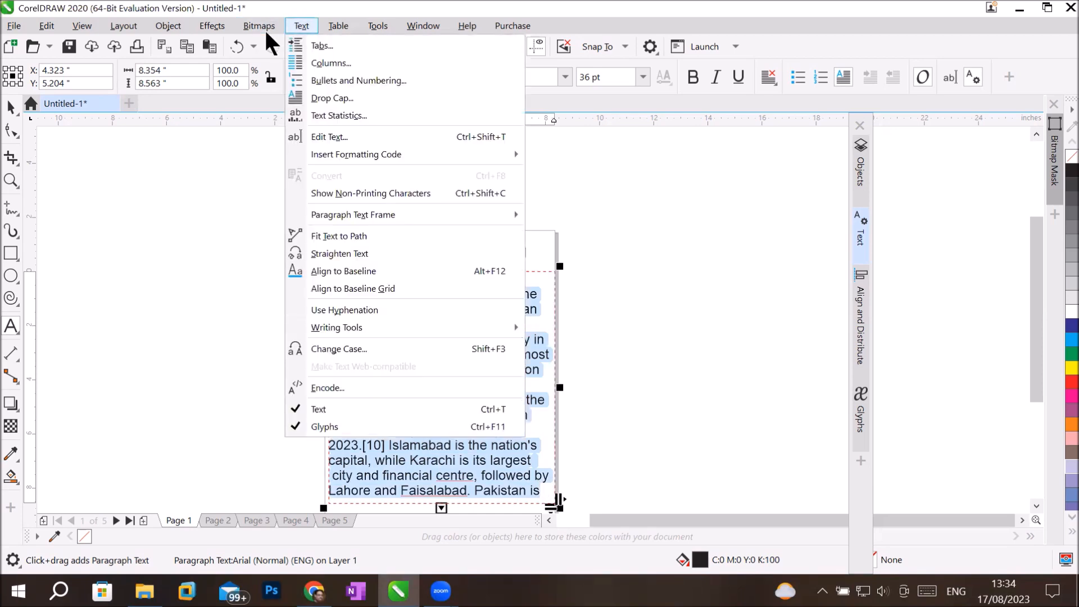
pyautogui.click(345, 115)
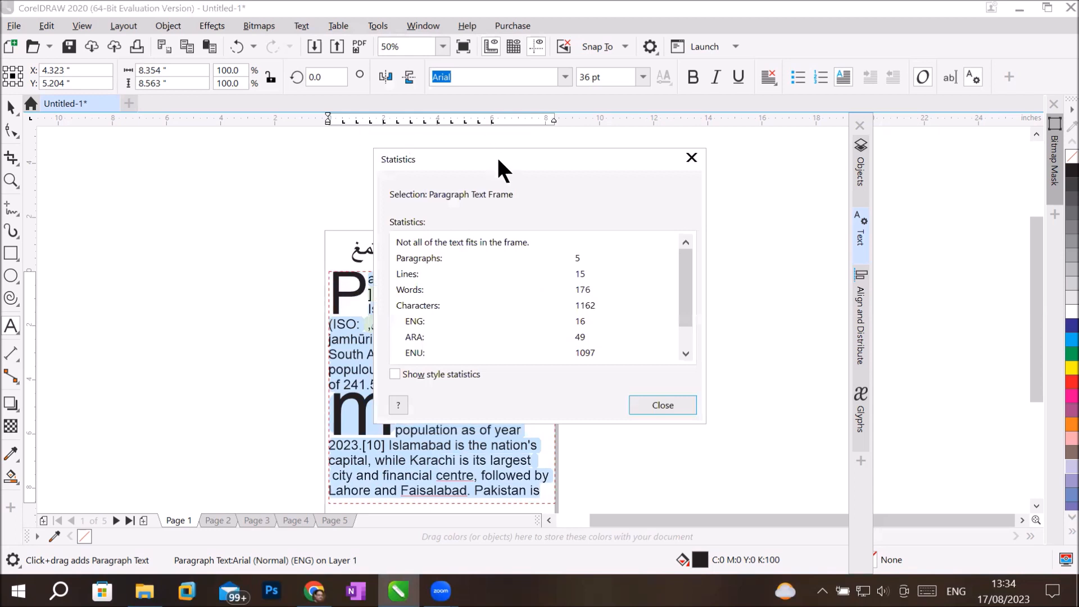
pyautogui.moveTo(497, 156); pyautogui.dragTo(620, 132)
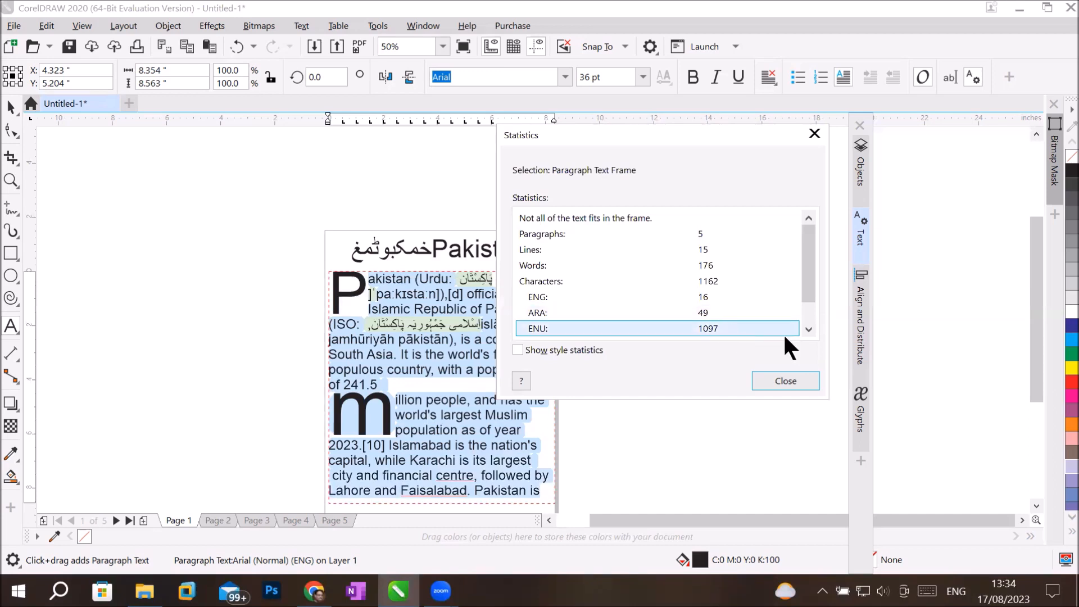
pyautogui.click(810, 329)
pyautogui.click(809, 329)
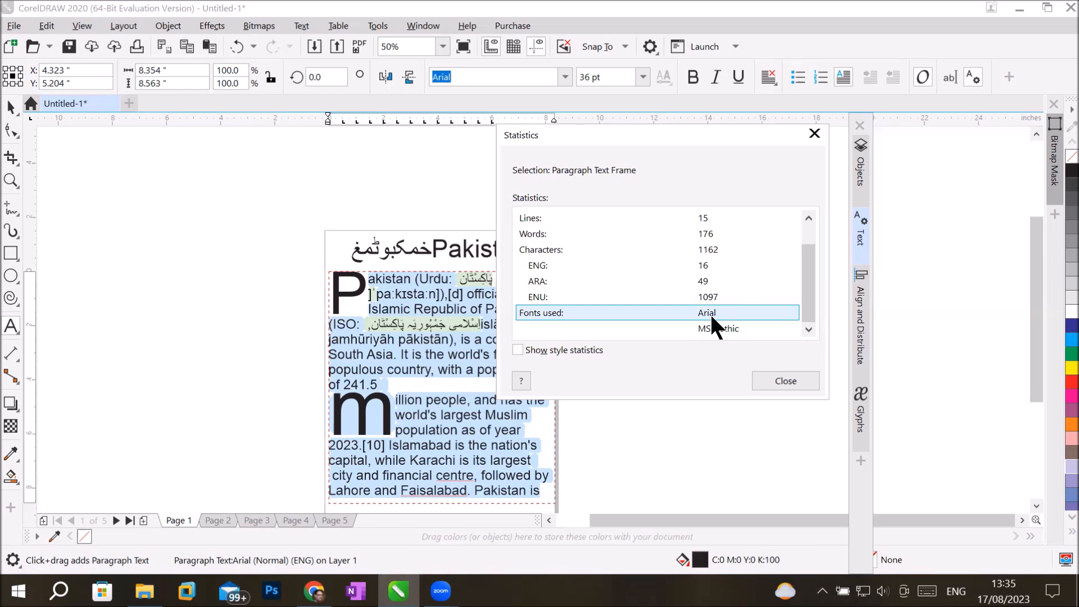
pyautogui.click(814, 134)
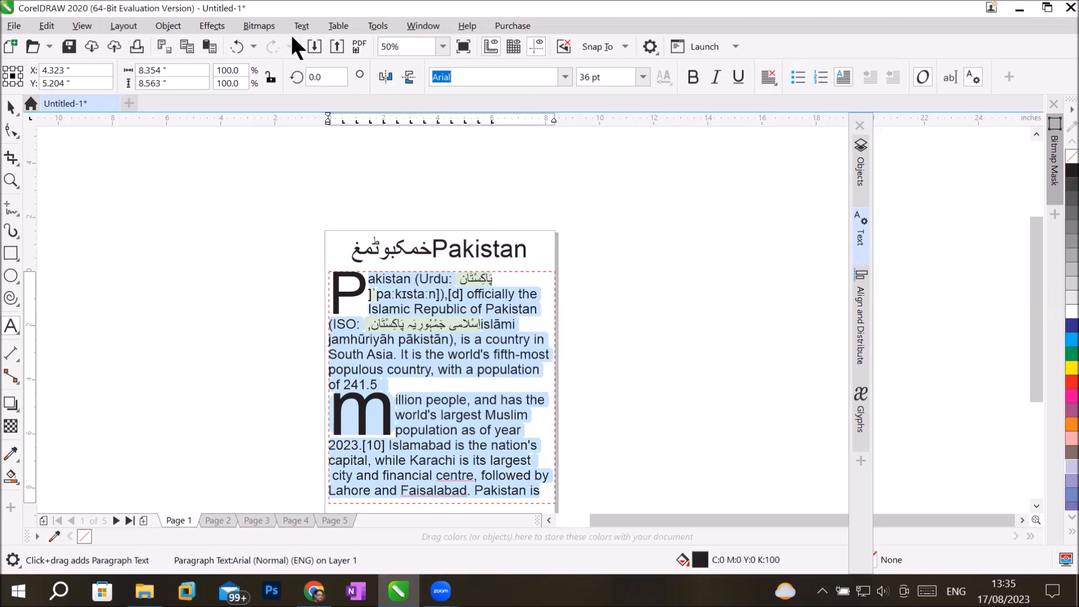
# Select the paragraphs that begin with drop caps and turn their drop cap off.
pyautogui.click(303, 24)
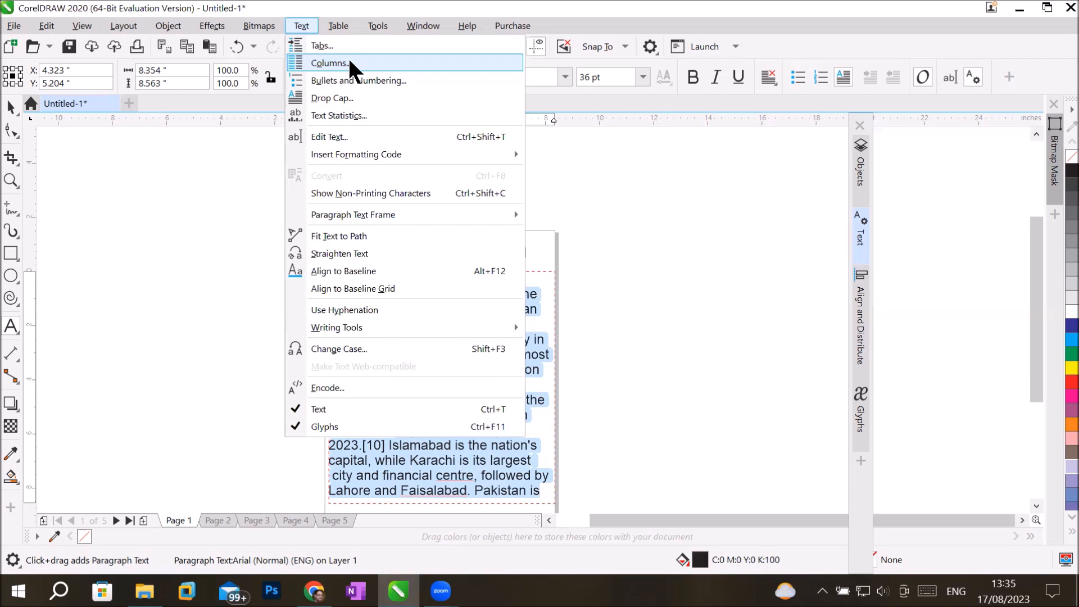
pyautogui.click(674, 242)
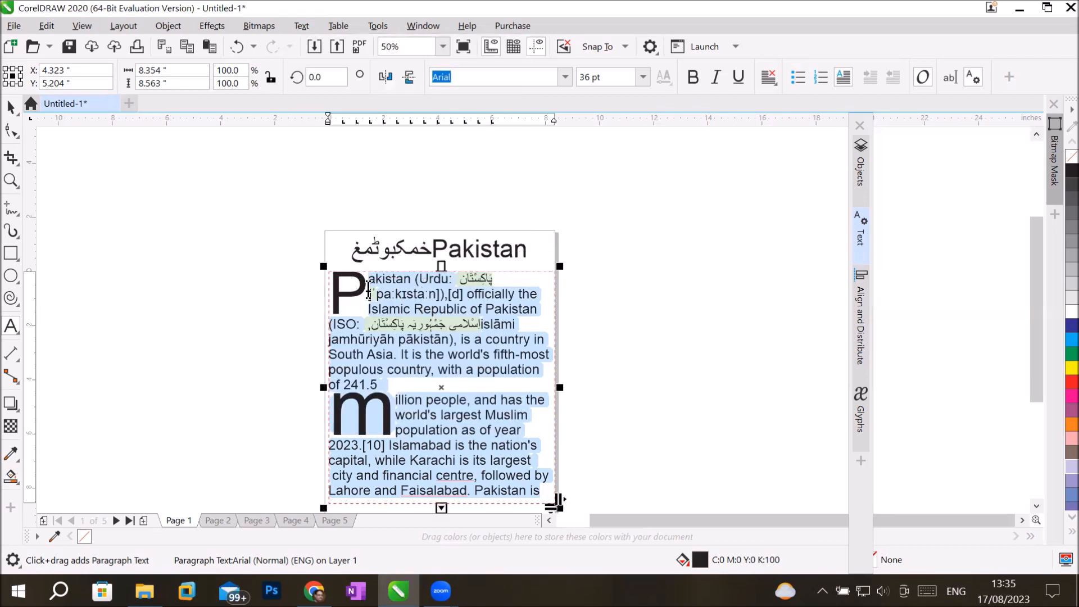
pyautogui.moveTo(344, 285); pyautogui.dragTo(521, 431)
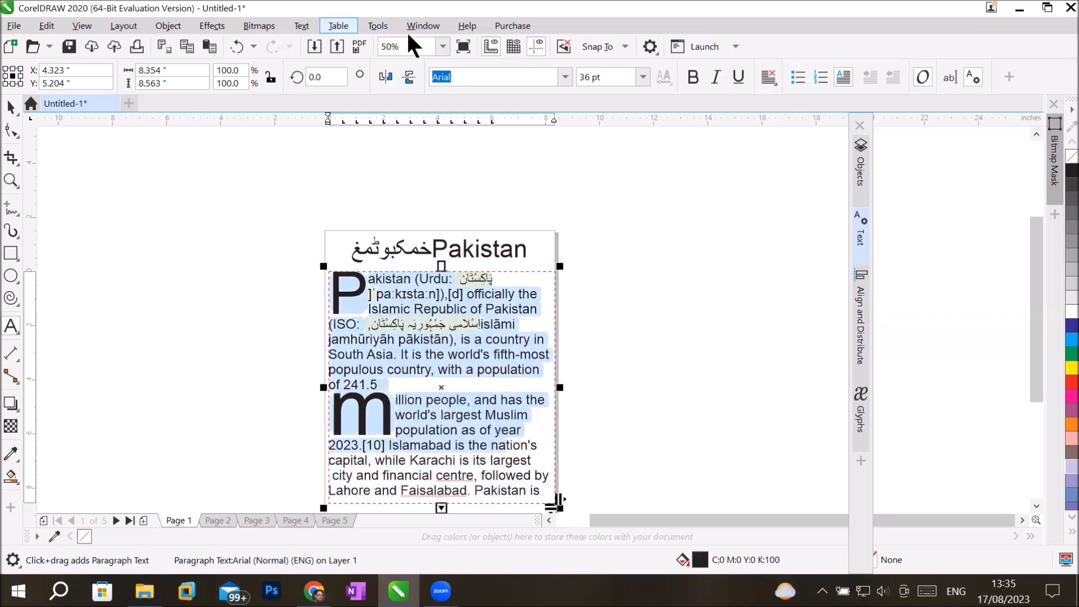
pyautogui.click(302, 25)
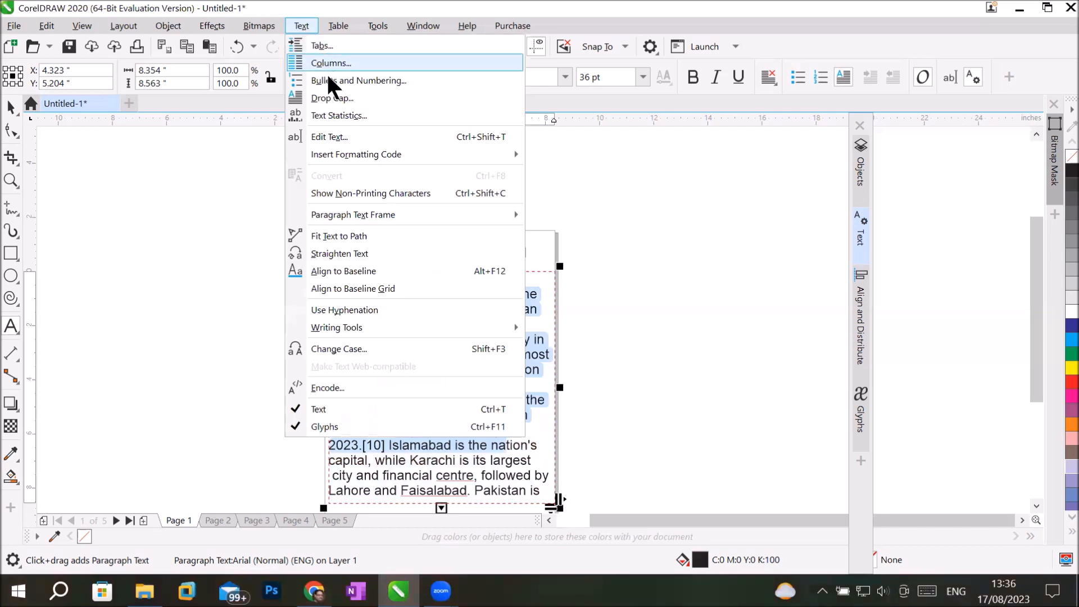
pyautogui.click(331, 98)
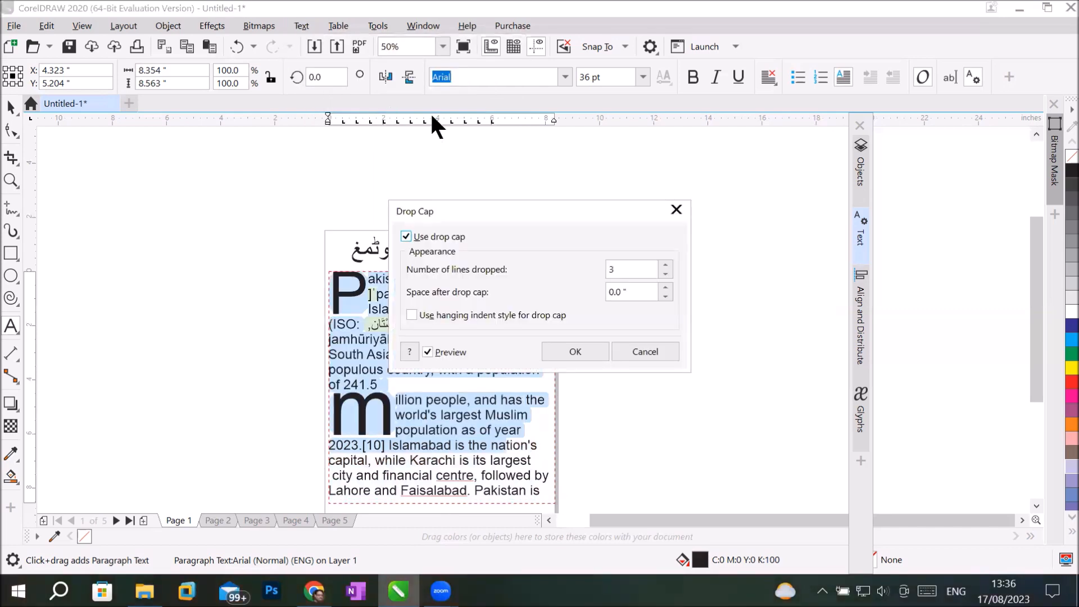
pyautogui.click(405, 235)
pyautogui.click(575, 351)
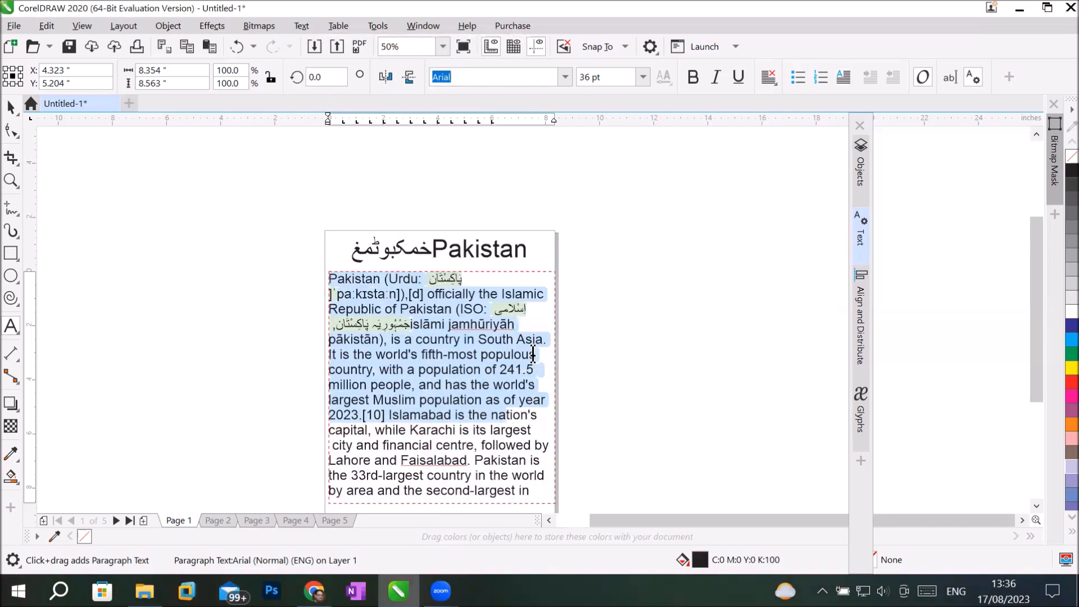
# Add a separate line reading "Pakistan" above the article text inside the paragraph frame.
pyautogui.click(334, 279)
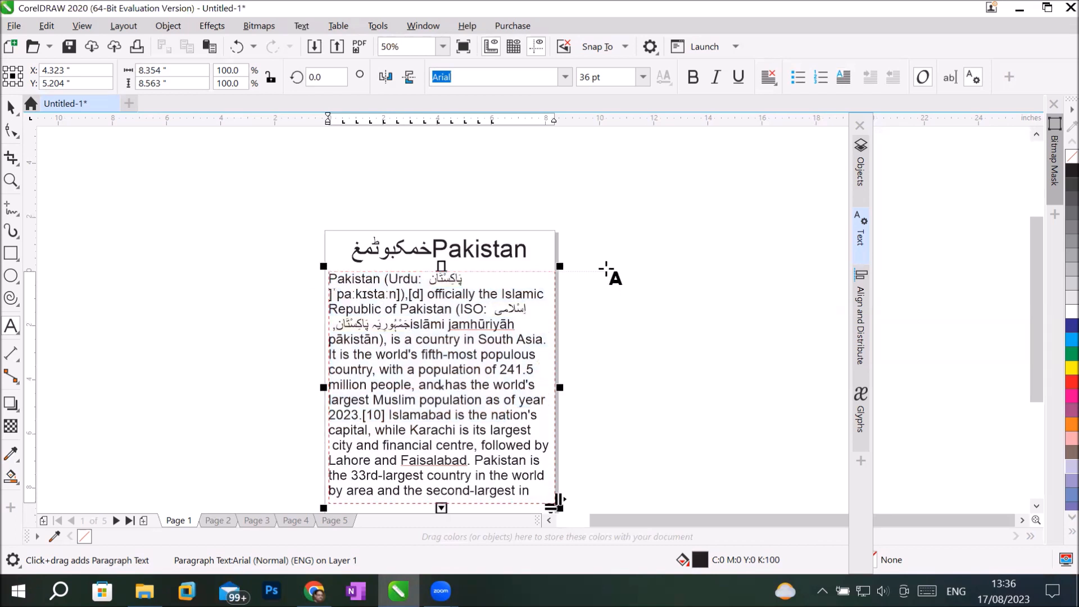
pyautogui.press('Return')
pyautogui.write('Pakistan')
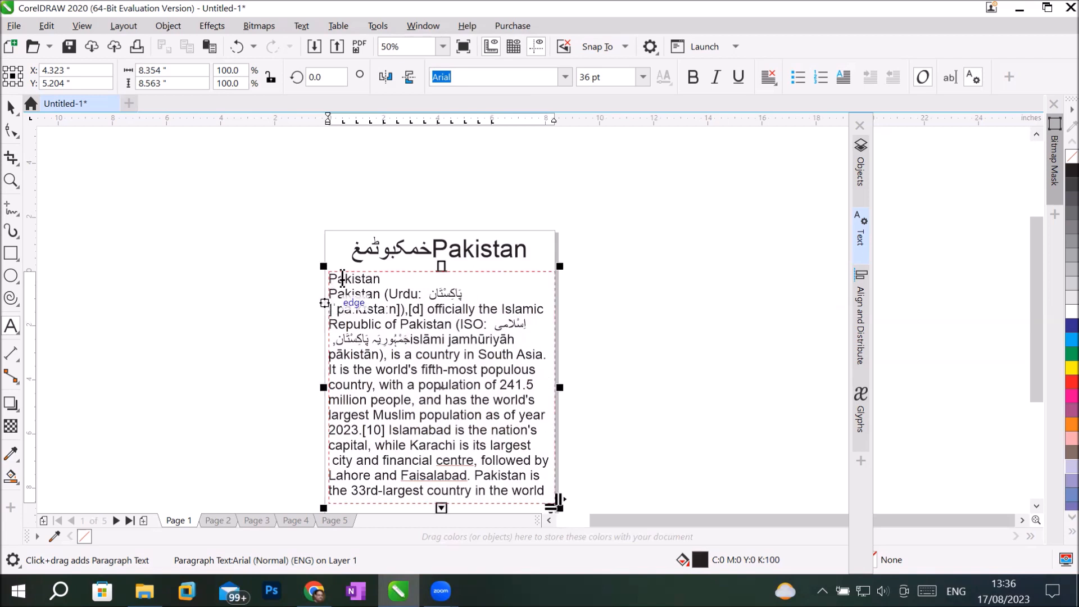
# Select the visible article text below the "Pakistan" line and divide its text frame into two columns.
pyautogui.moveTo(331, 291); pyautogui.dragTo(547, 491)
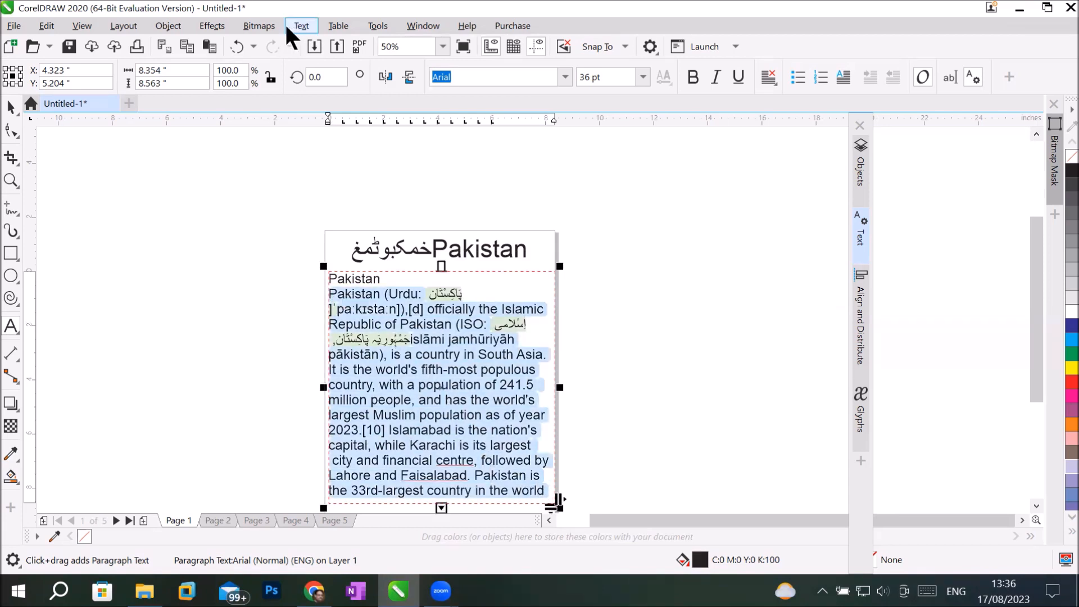
pyautogui.click(302, 22)
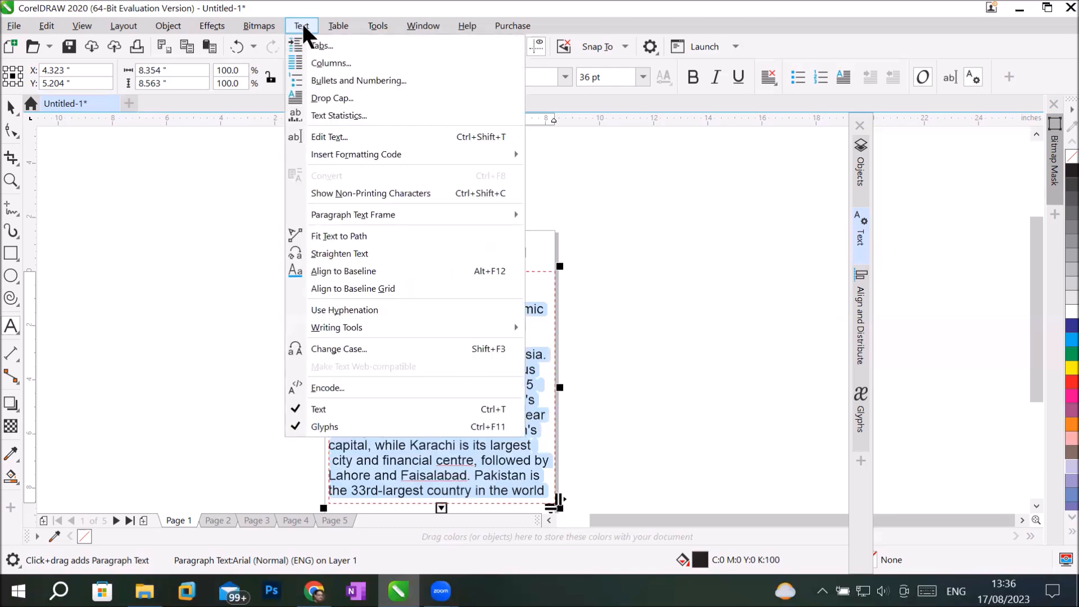
pyautogui.click(324, 63)
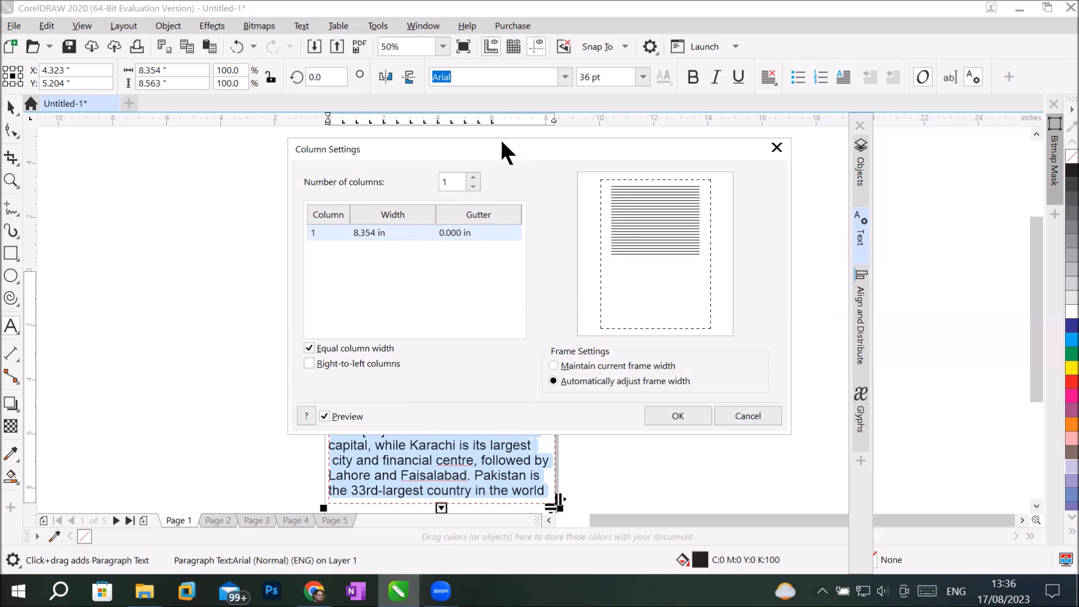
pyautogui.moveTo(502, 144); pyautogui.dragTo(707, 150)
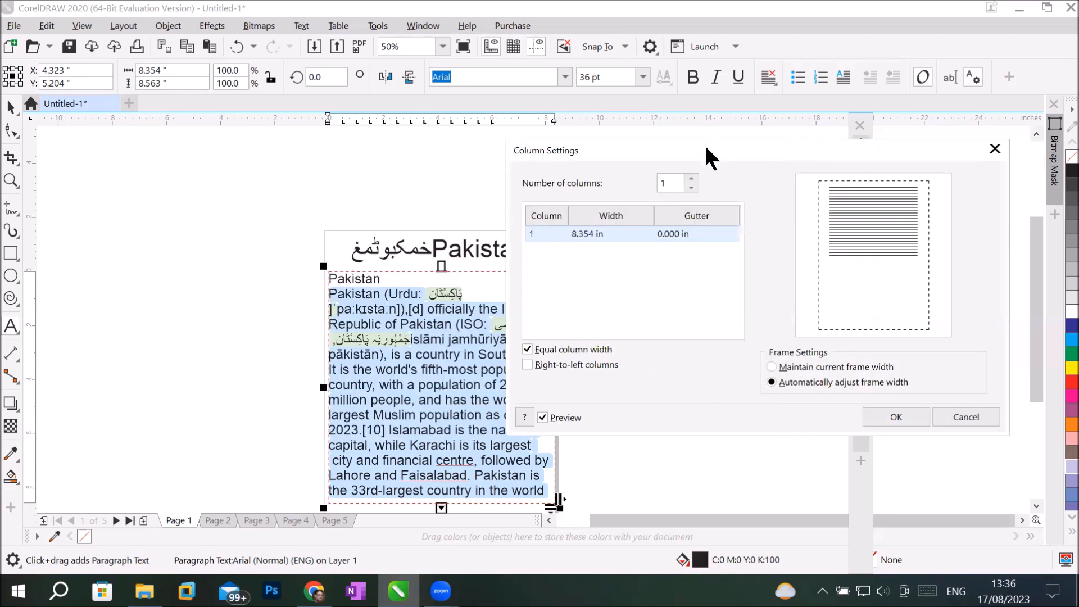
pyautogui.click(692, 178)
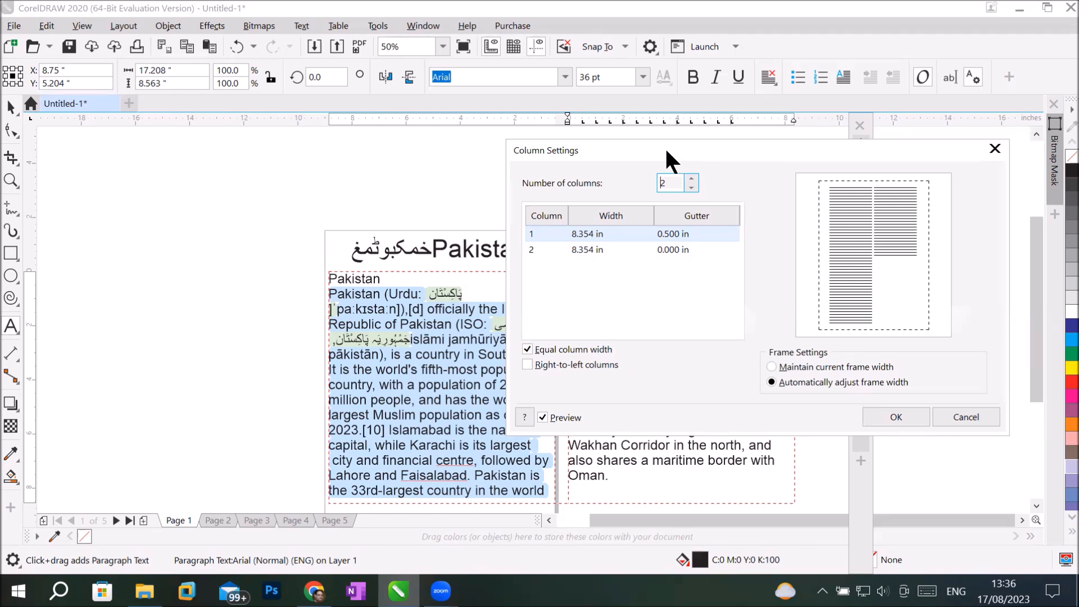
pyautogui.moveTo(666, 151); pyautogui.dragTo(203, 167)
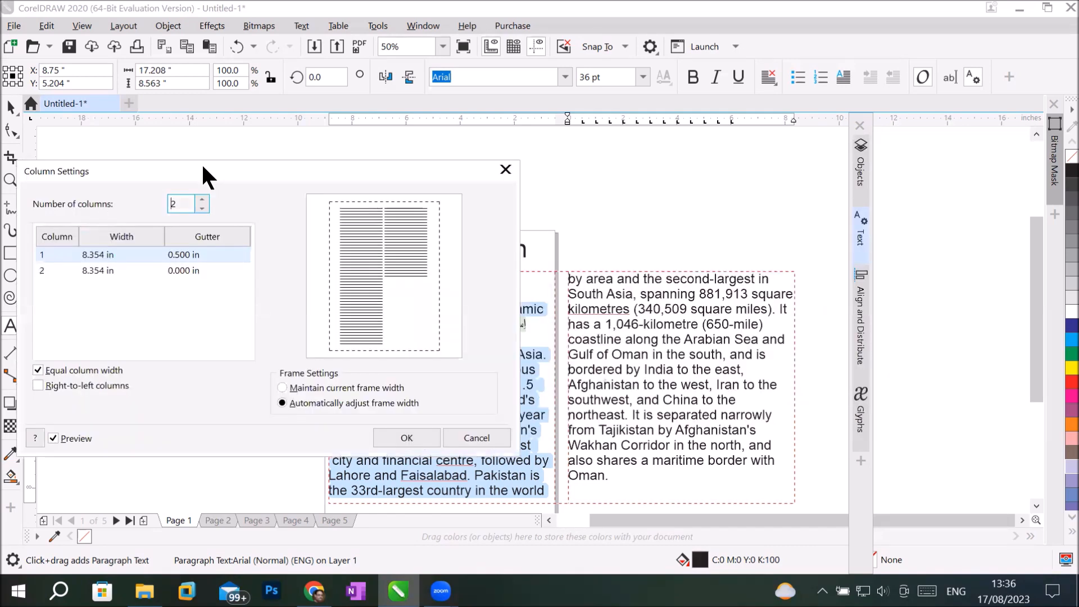
# Turn off equal column width, set both column widths to 4 inches and apply the column settings.
pyautogui.click(37, 370)
pyautogui.click(39, 366)
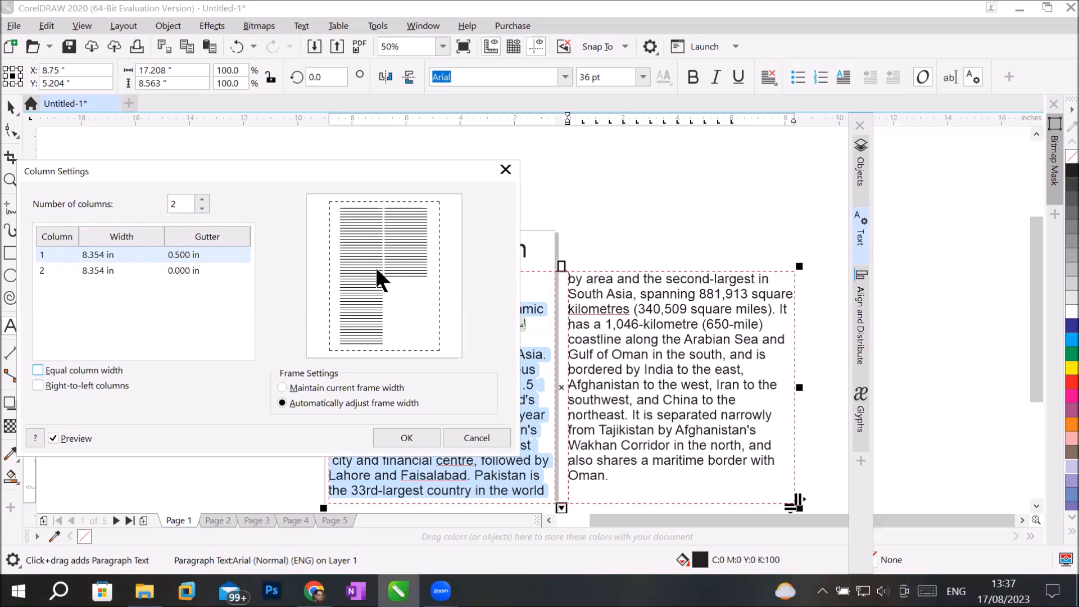
pyautogui.click(97, 259)
pyautogui.click(97, 256)
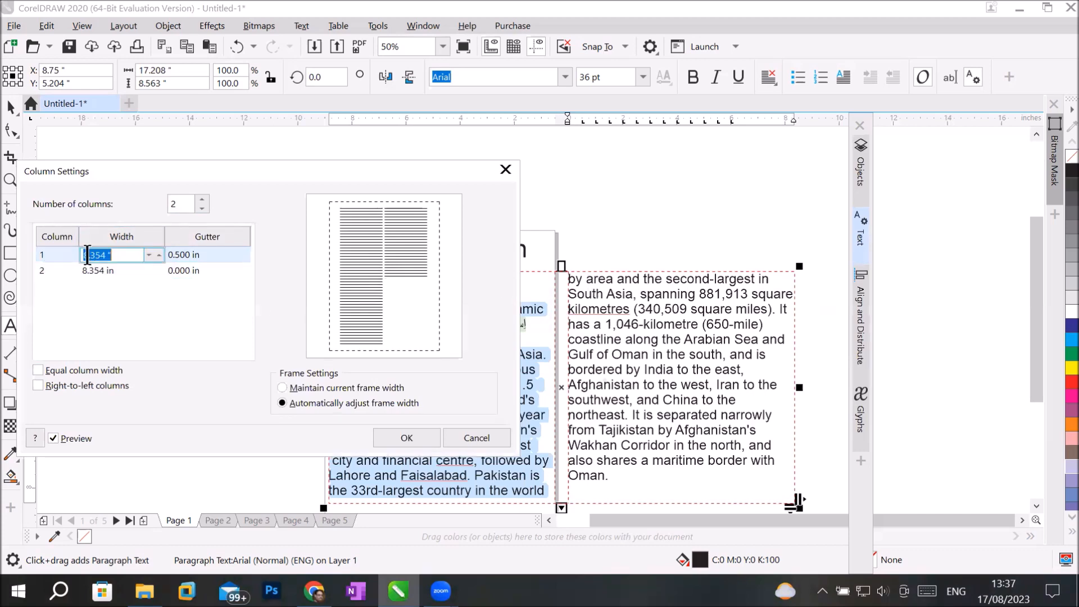
pyautogui.write('4')
pyautogui.click(89, 265)
pyautogui.click(89, 266)
pyautogui.write('4')
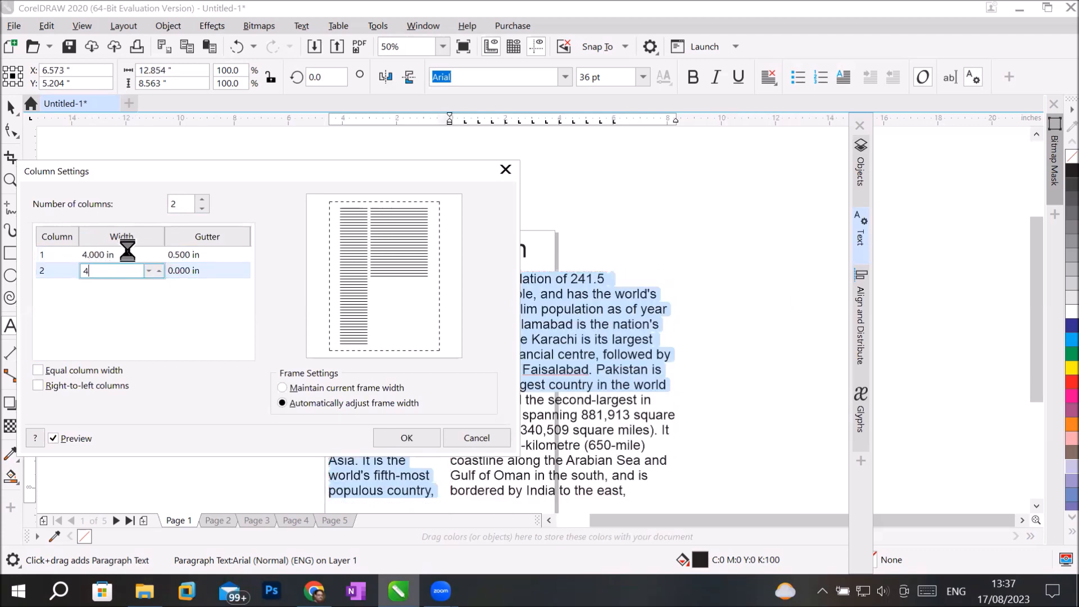
pyautogui.click(128, 248)
pyautogui.click(128, 248)
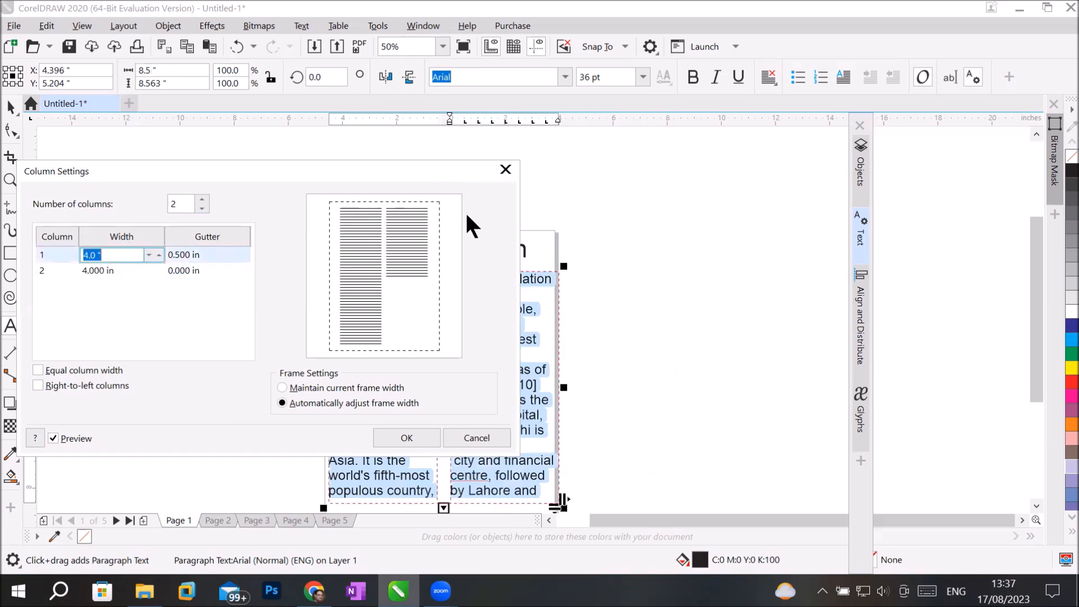
pyautogui.click(401, 443)
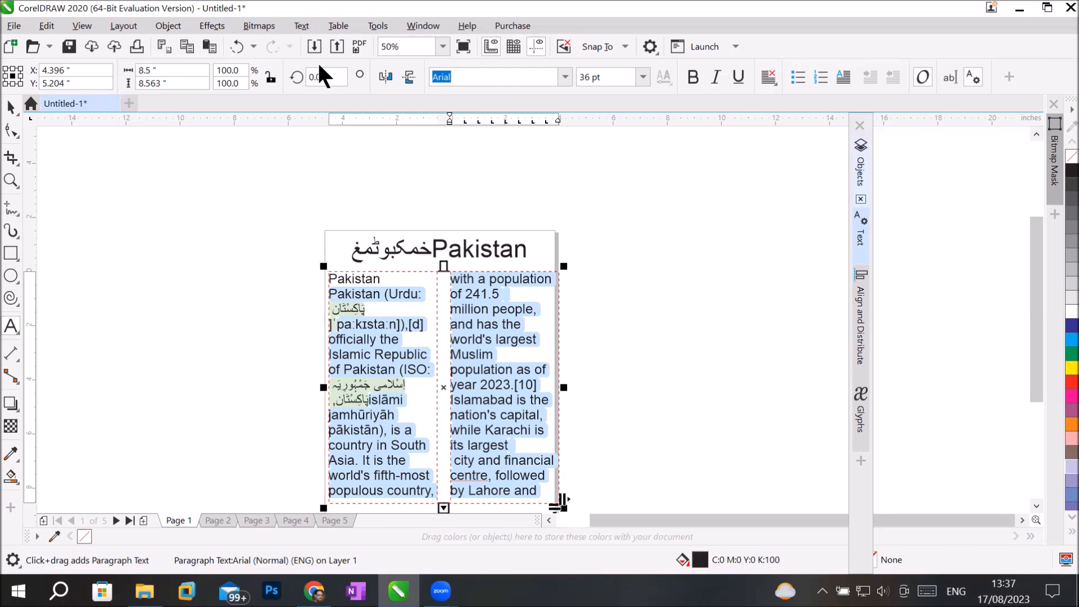
# Undo the two-column layout of the article frame and clear the text selection.
pyautogui.click(303, 24)
pyautogui.moveTo(338, 26)
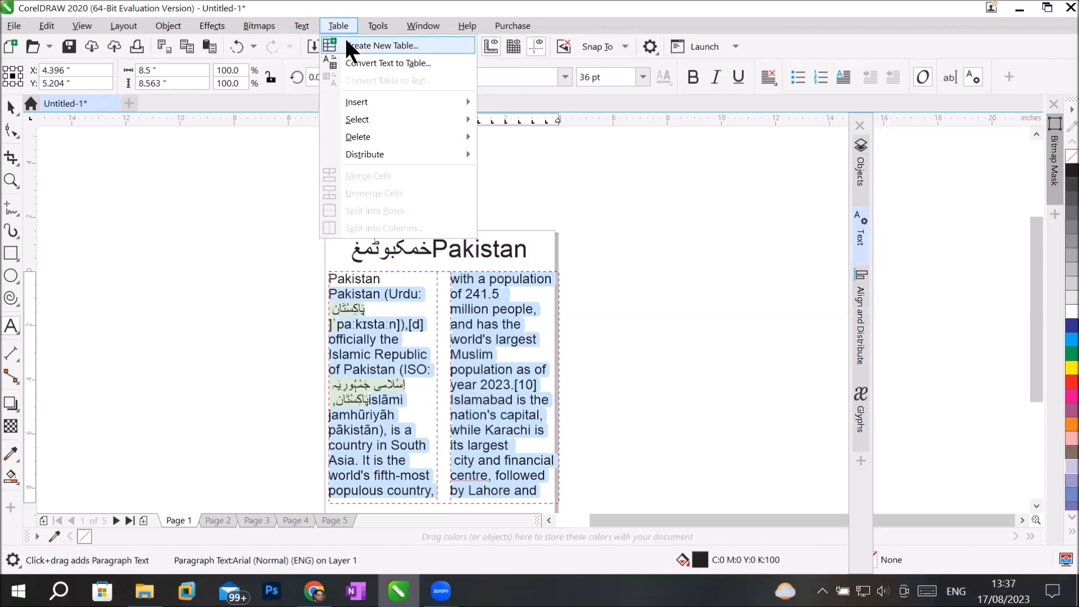
pyautogui.moveTo(301, 24)
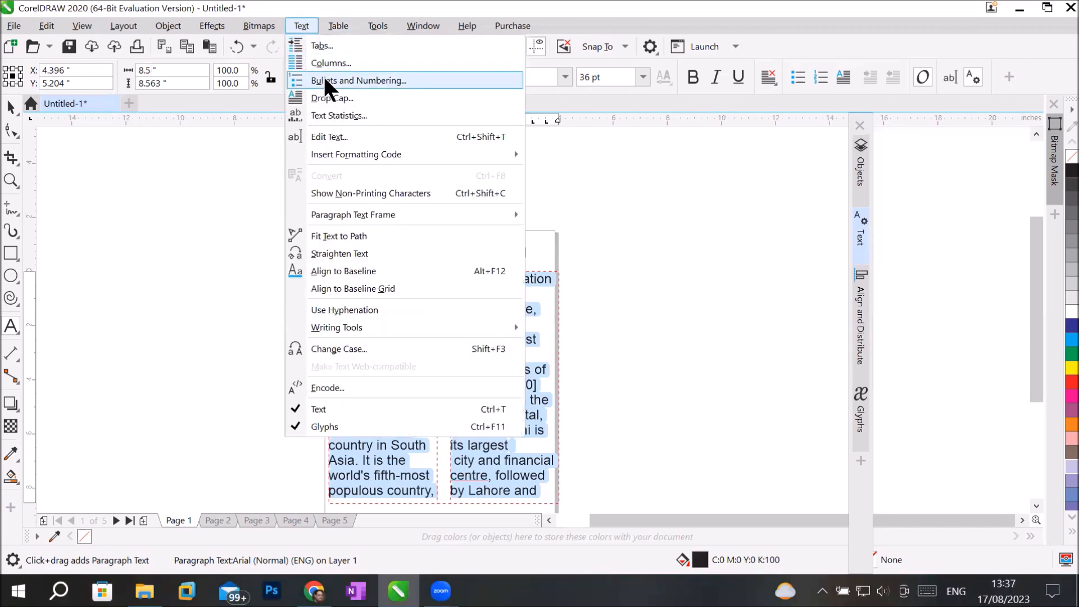
pyautogui.click(708, 314)
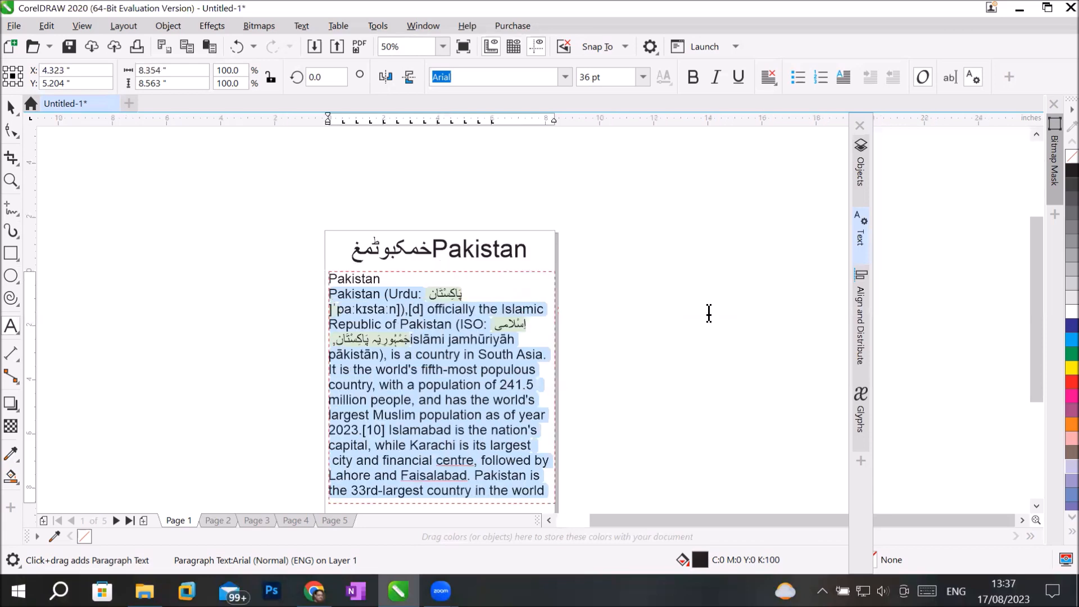
pyautogui.click(466, 355)
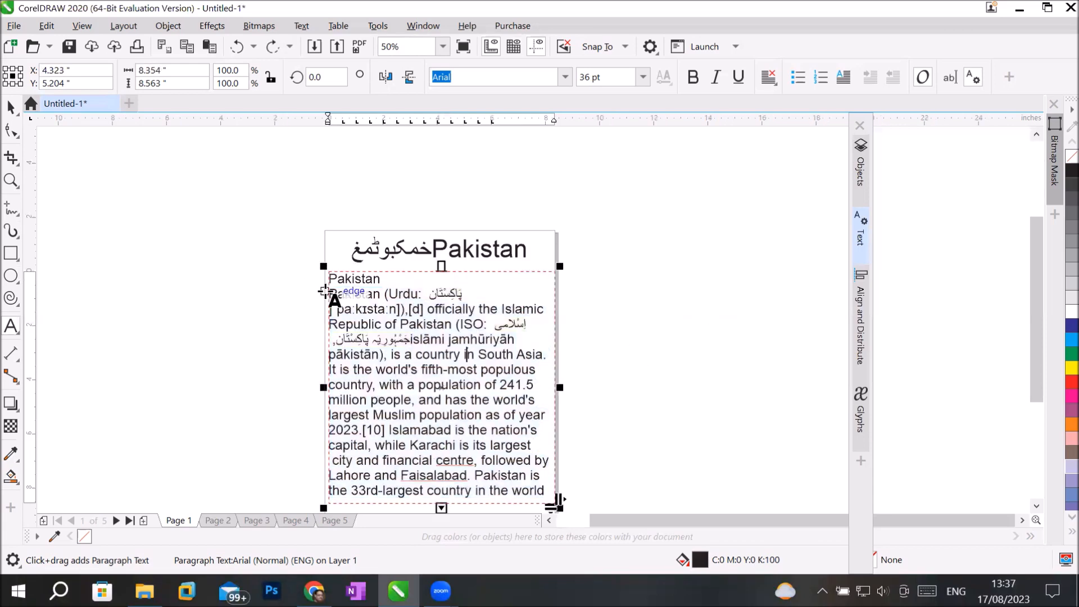
# Select the article text from the line below "Pakistan" through "city and financial" and make it a bulleted list.
pyautogui.moveTo(329, 293); pyautogui.dragTo(403, 466)
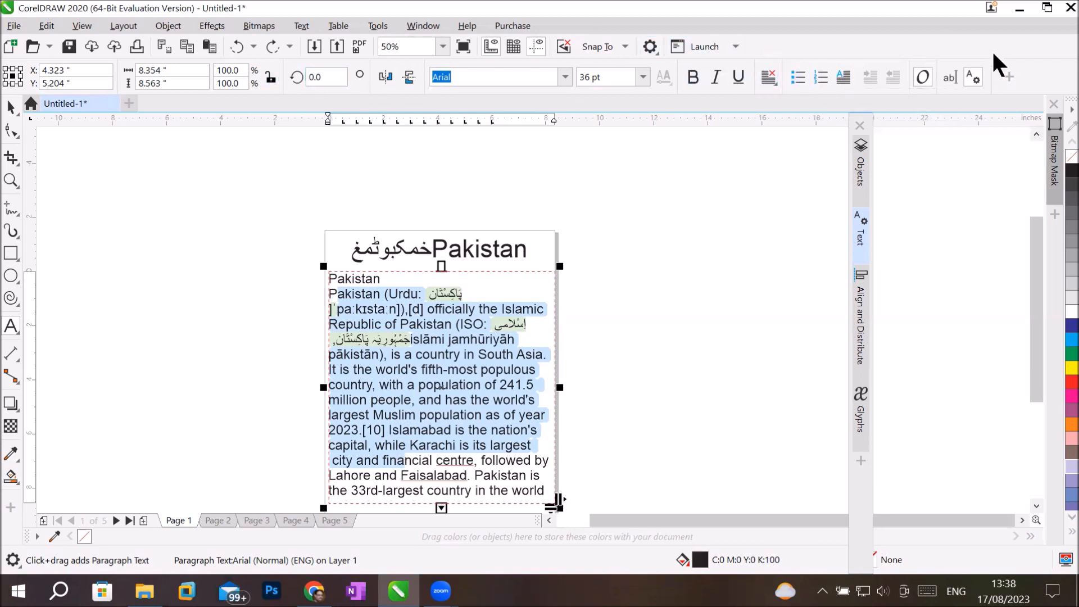
pyautogui.click(296, 25)
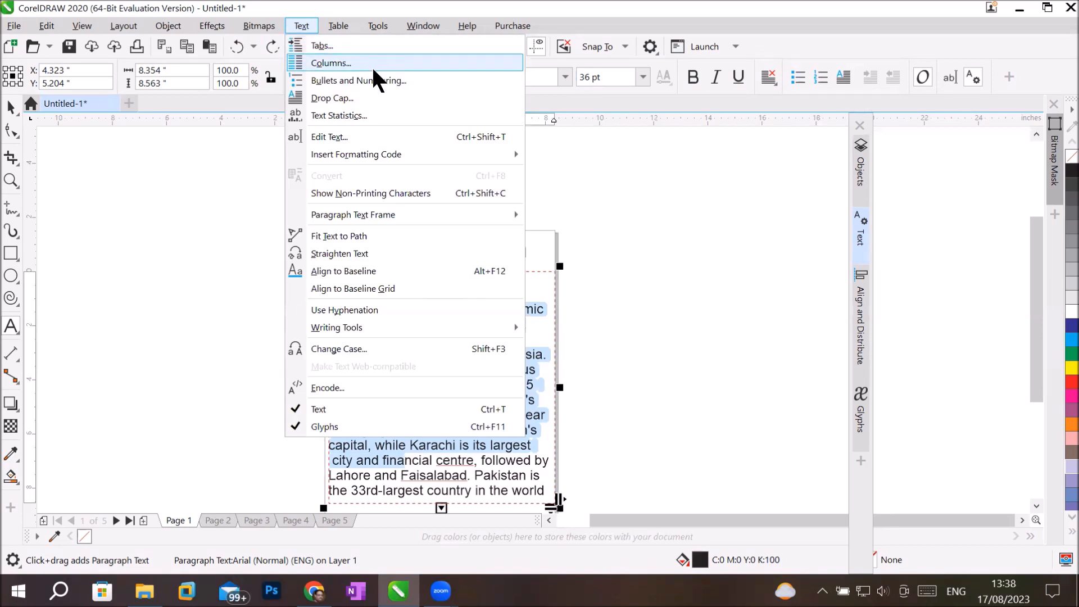
pyautogui.click(397, 80)
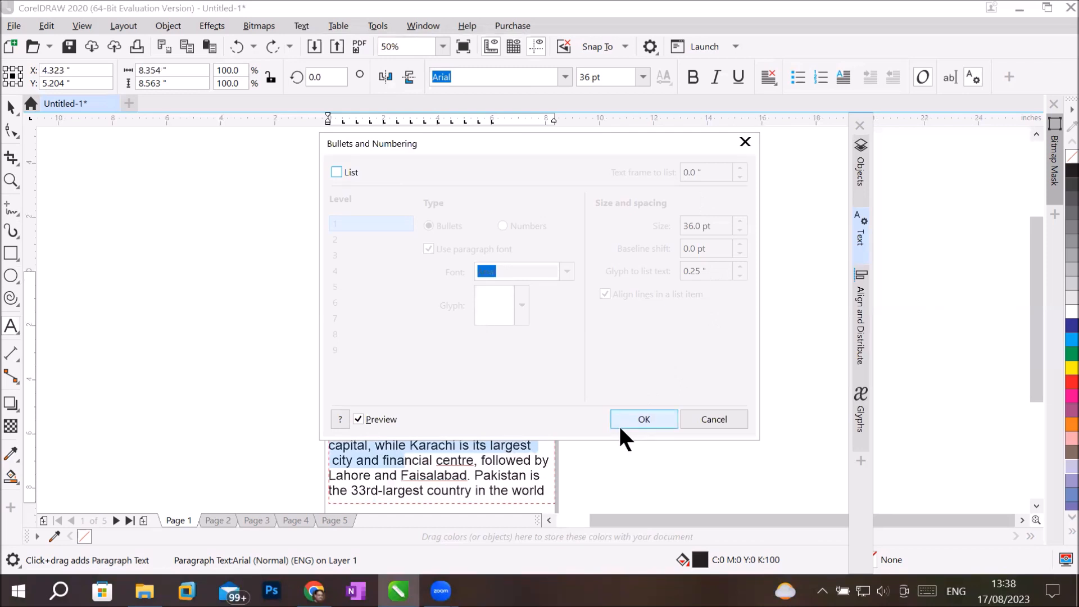
pyautogui.click(338, 172)
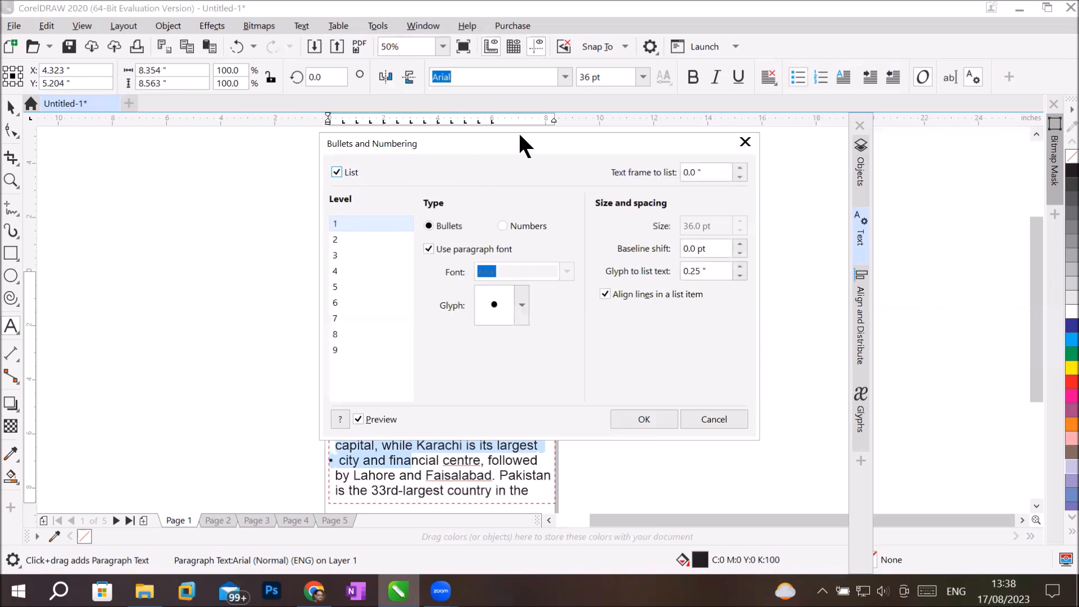
pyautogui.moveTo(519, 136); pyautogui.dragTo(737, 159)
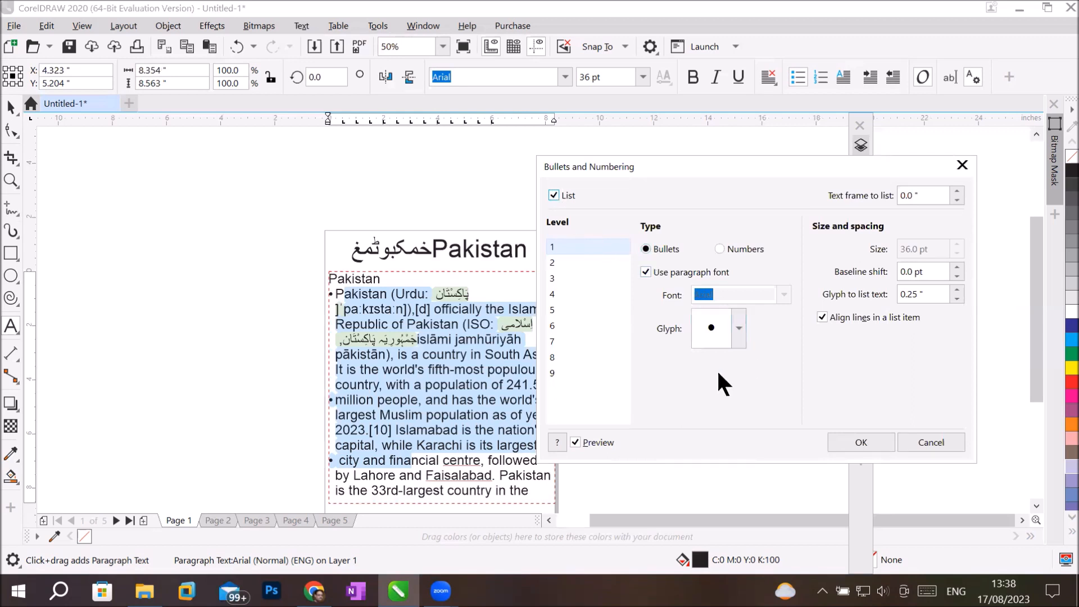
pyautogui.click(733, 328)
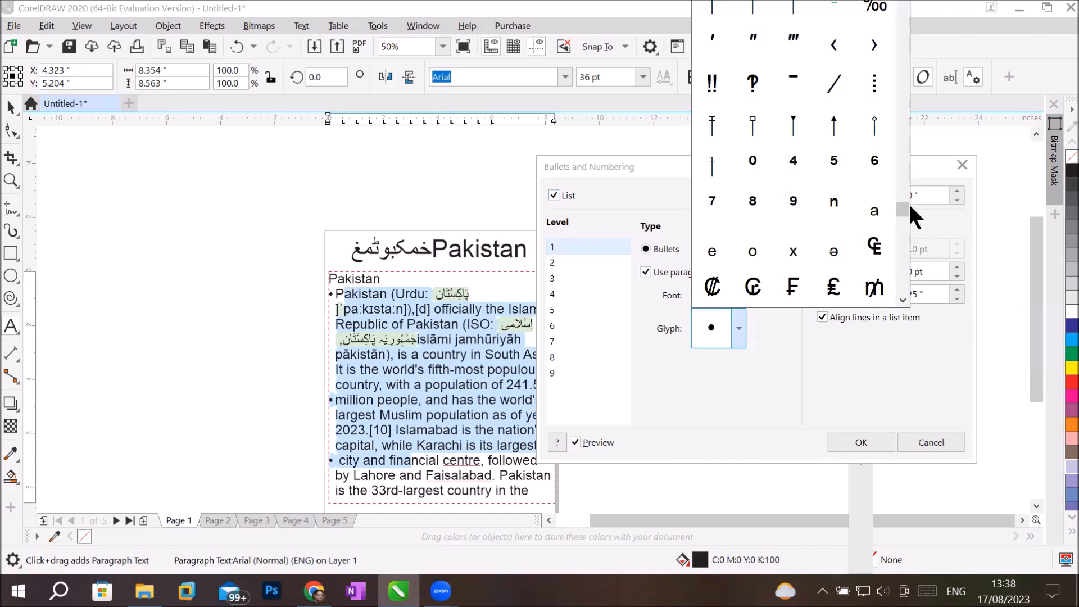
pyautogui.moveTo(905, 206)
pyautogui.mouseDown()
pyautogui.moveTo(905, 260)
pyautogui.moveTo(915, 1)
pyautogui.mouseUp()
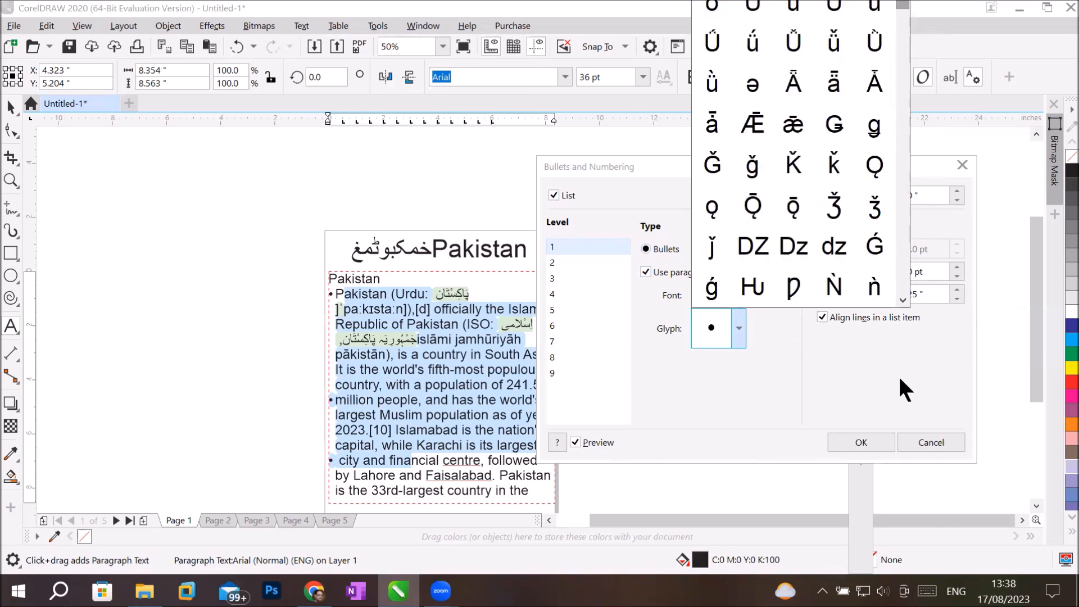
pyautogui.click(854, 367)
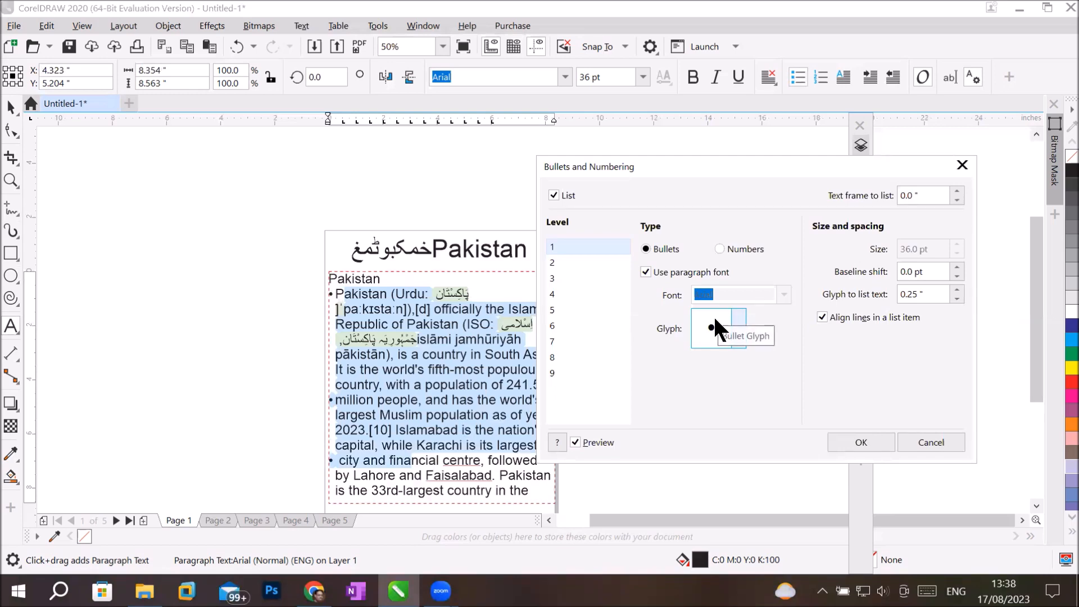
# Stop using the paragraph font for the bullets, set their font to Webdings and choose the film camera glyph.
pyautogui.click(648, 267)
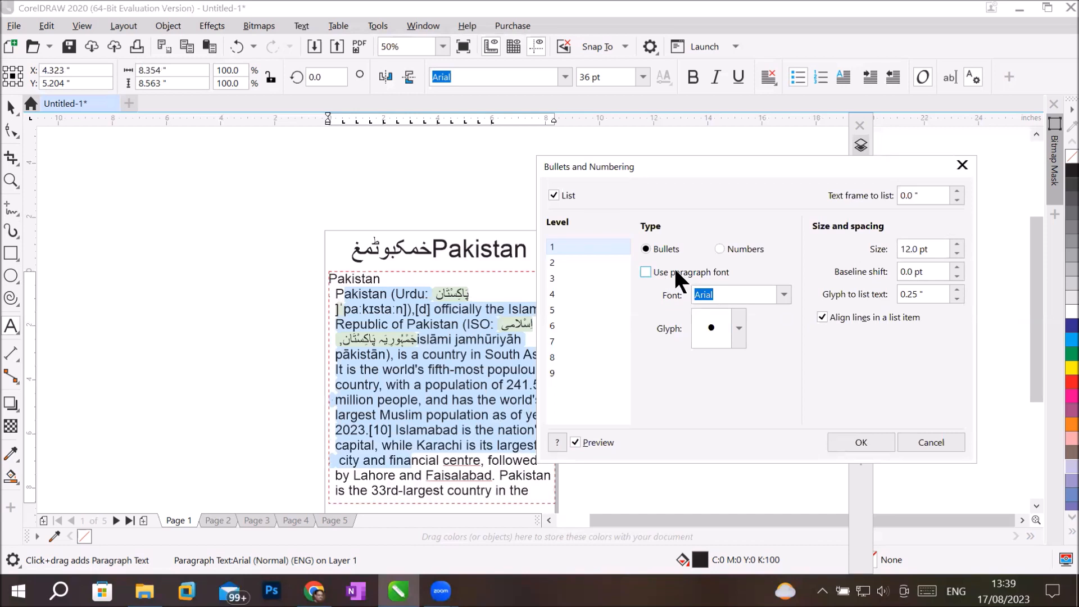
pyautogui.click(784, 293)
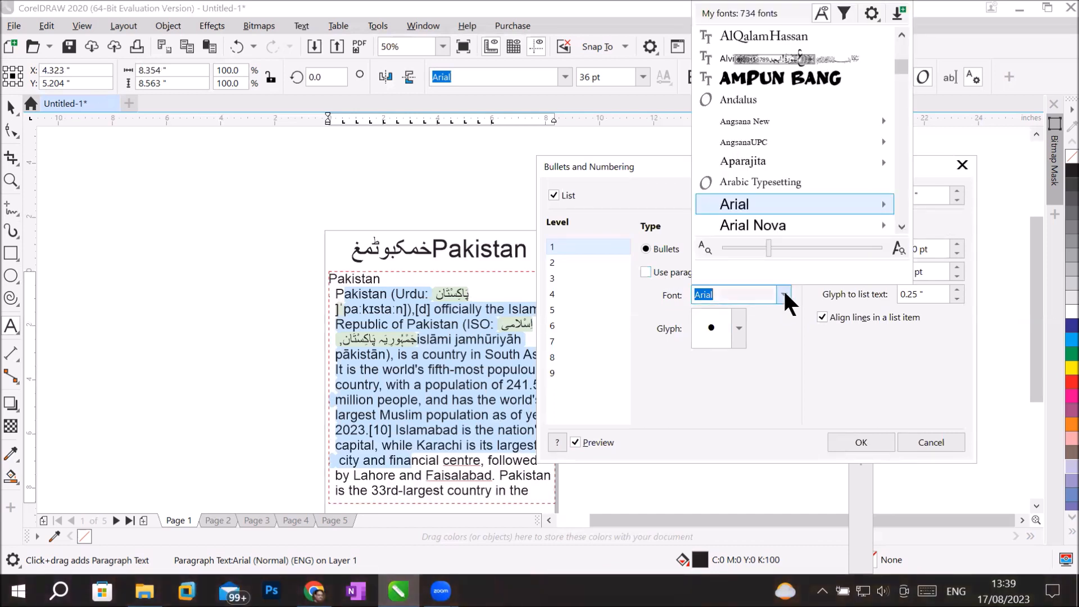
pyautogui.moveTo(899, 65); pyautogui.dragTo(905, 211)
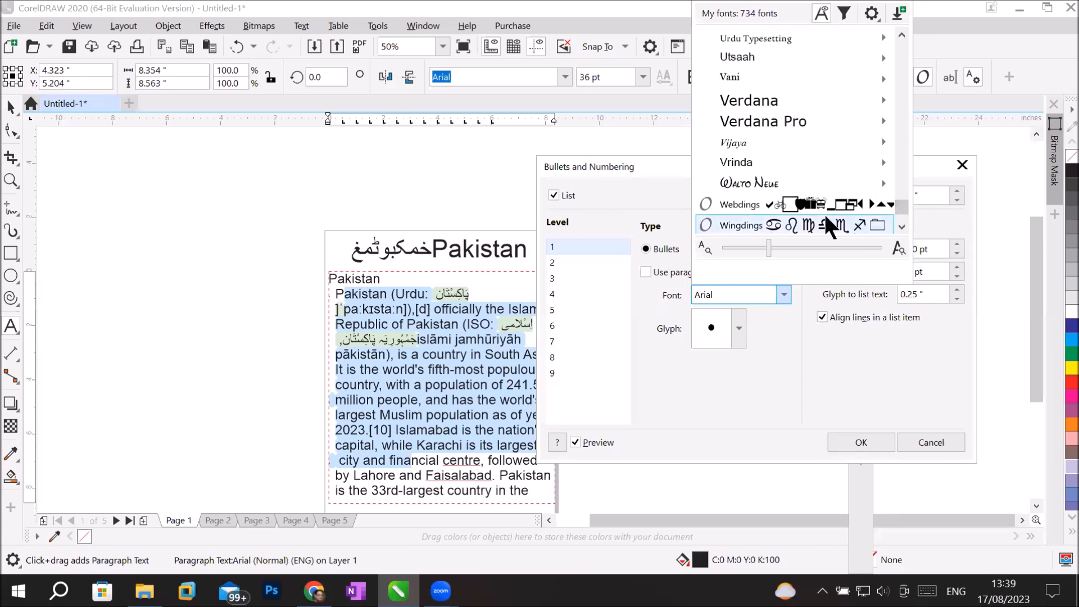
pyautogui.click(822, 198)
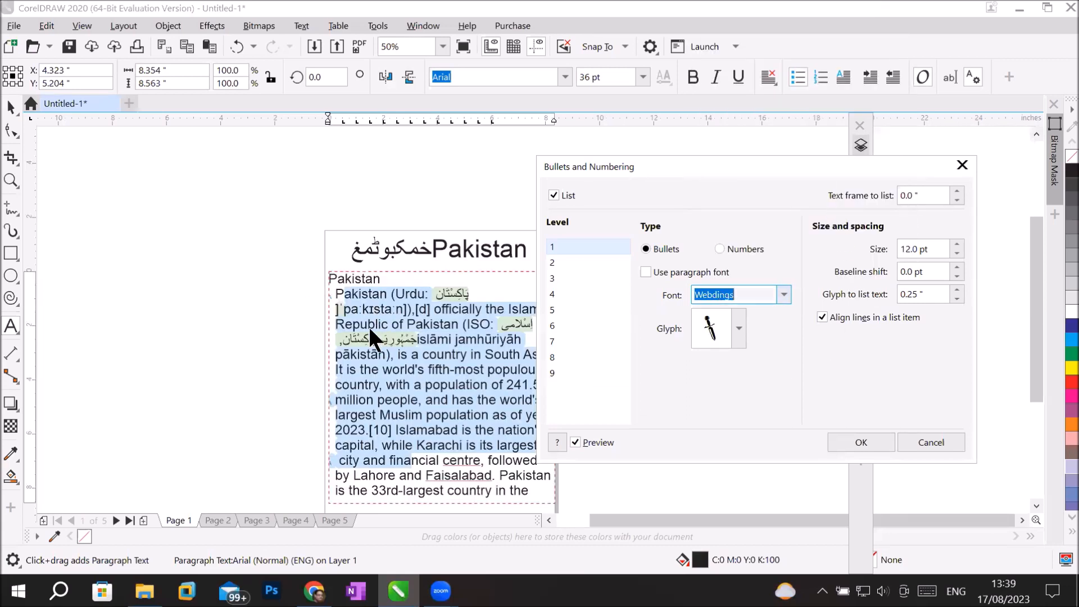
pyautogui.click(738, 329)
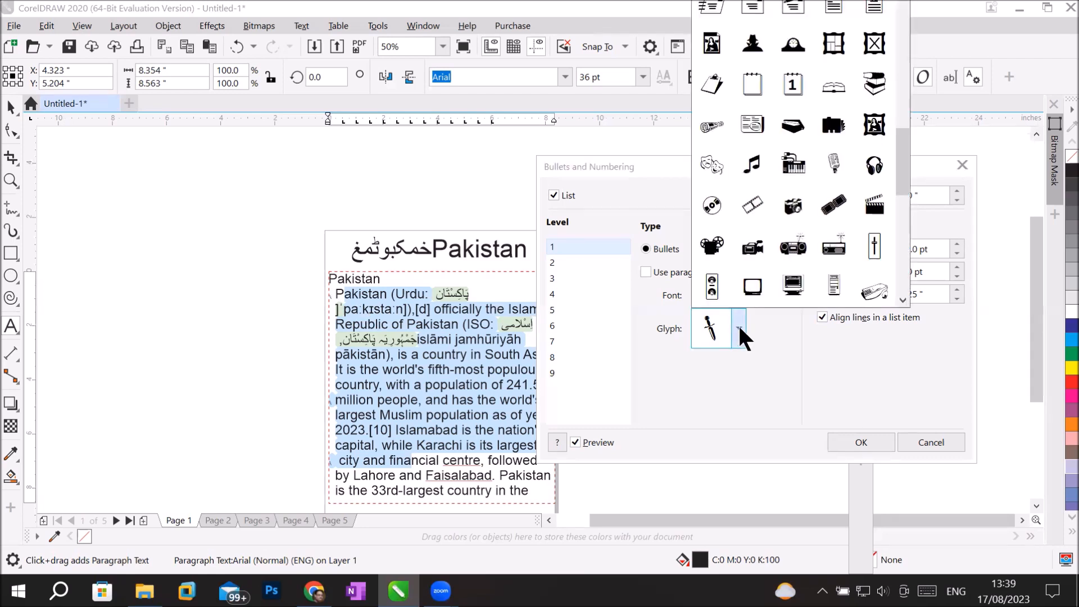
pyautogui.click(718, 247)
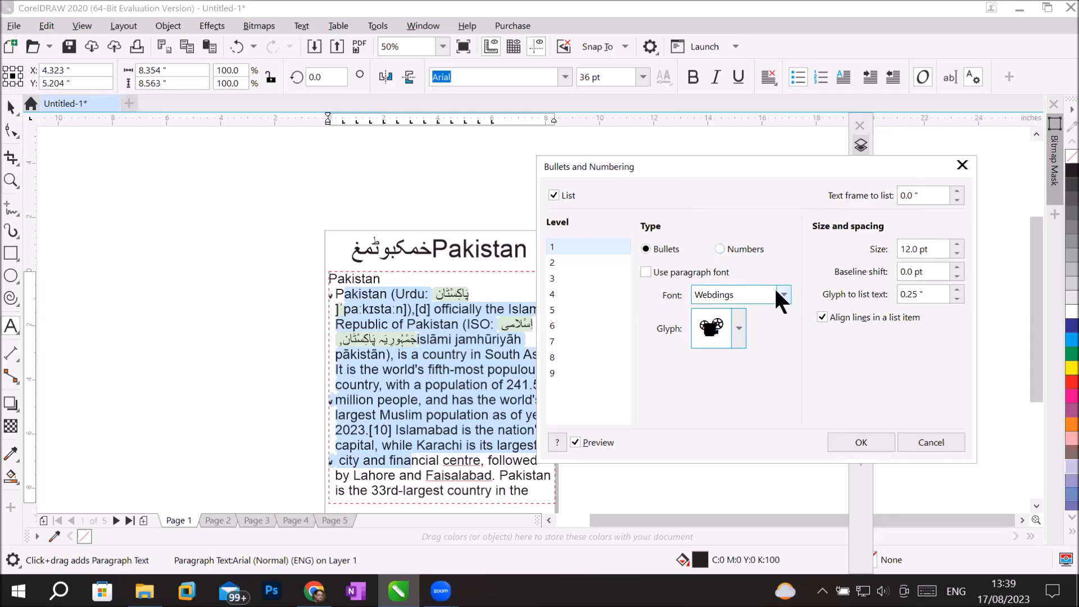
# Increase the size of the level 1 film camera bullets to 67 pt.
pyautogui.click(957, 244)
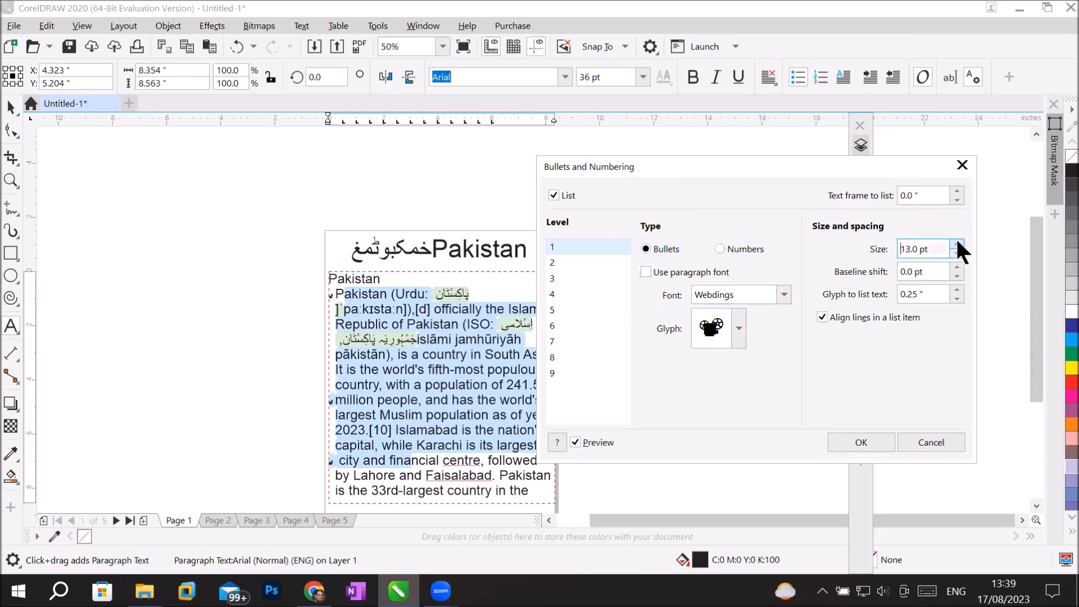
pyautogui.click(957, 244)
pyautogui.click(958, 244)
pyautogui.click(957, 244)
pyautogui.click(957, 244)
pyautogui.click(957, 244)
pyautogui.click(957, 244)
pyautogui.click(958, 244)
pyautogui.click(957, 244)
pyautogui.click(957, 244)
pyautogui.click(957, 244)
pyautogui.click(958, 244)
pyautogui.click(958, 244)
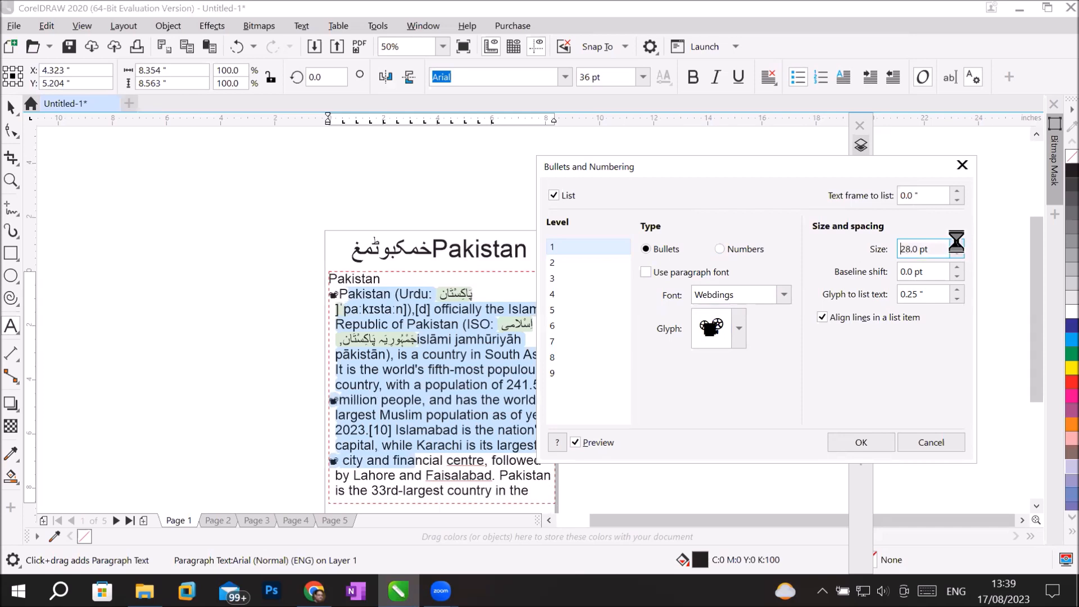
pyautogui.click(957, 244)
pyautogui.click(957, 244)
pyautogui.click(957, 244)
pyautogui.click(958, 244)
pyautogui.click(957, 244)
pyautogui.click(957, 244)
pyautogui.click(957, 244)
pyautogui.click(957, 244)
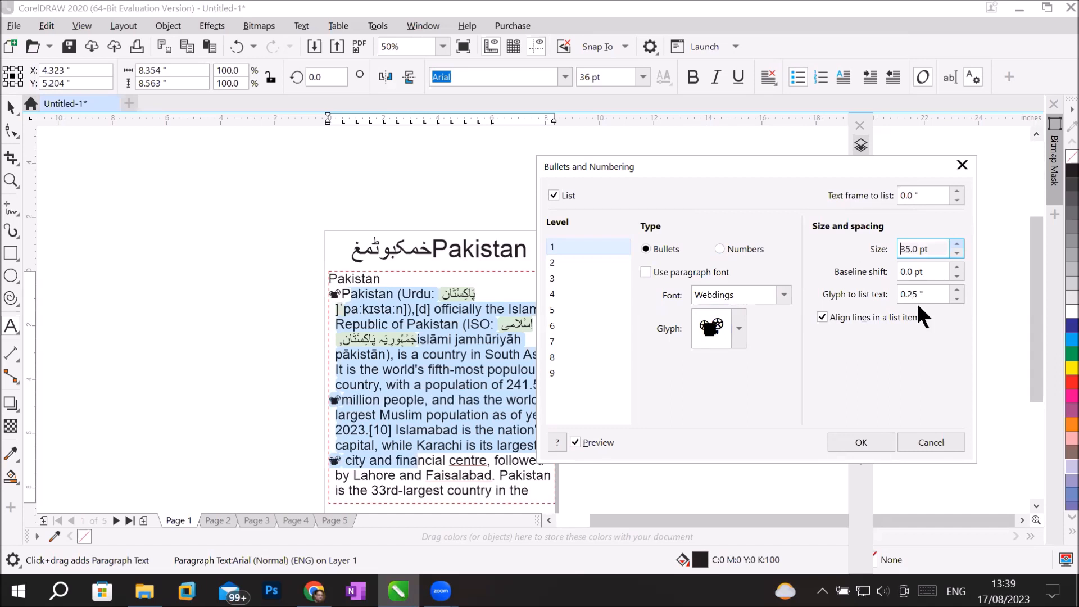
pyautogui.press('Up')
pyautogui.press('Up')
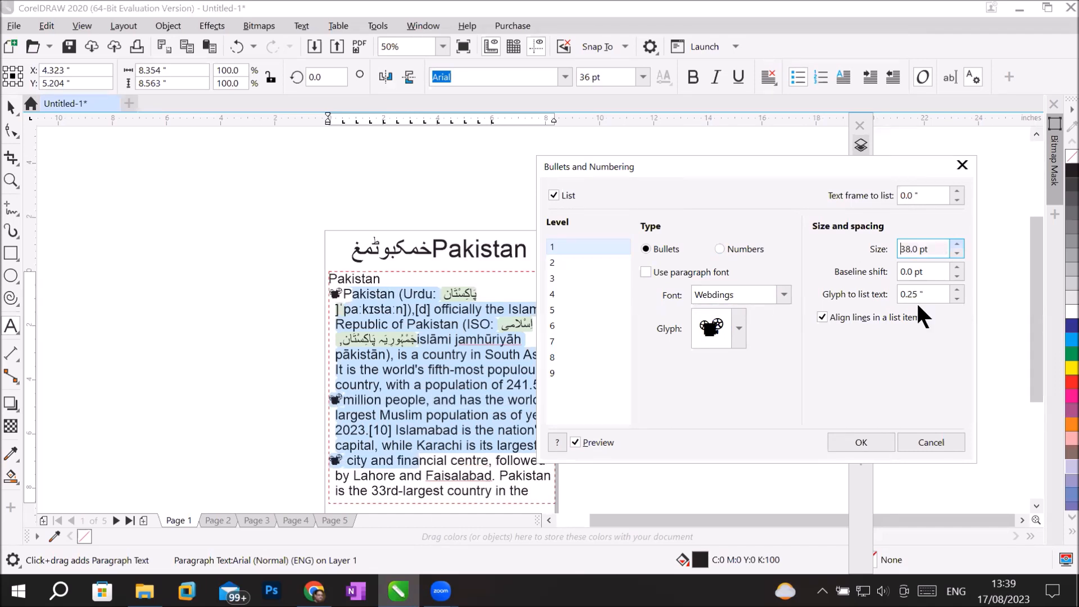
pyautogui.press('Up')
pyautogui.press('Up')
pyautogui.press('Up')
pyautogui.press('Up')
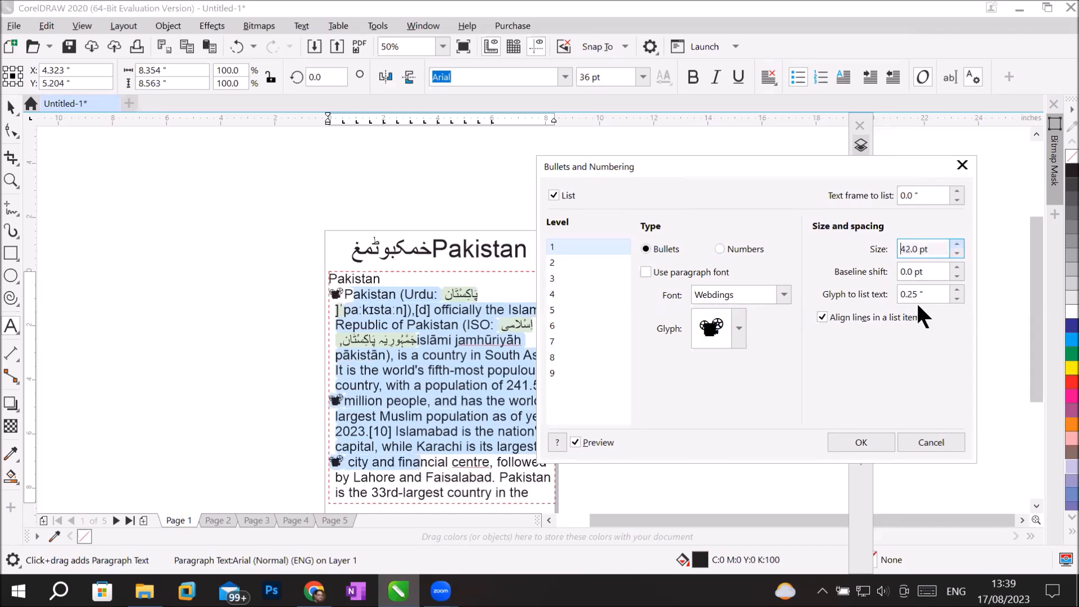
pyautogui.press('Up')
pyautogui.press('Up')
pyautogui.press('Up')
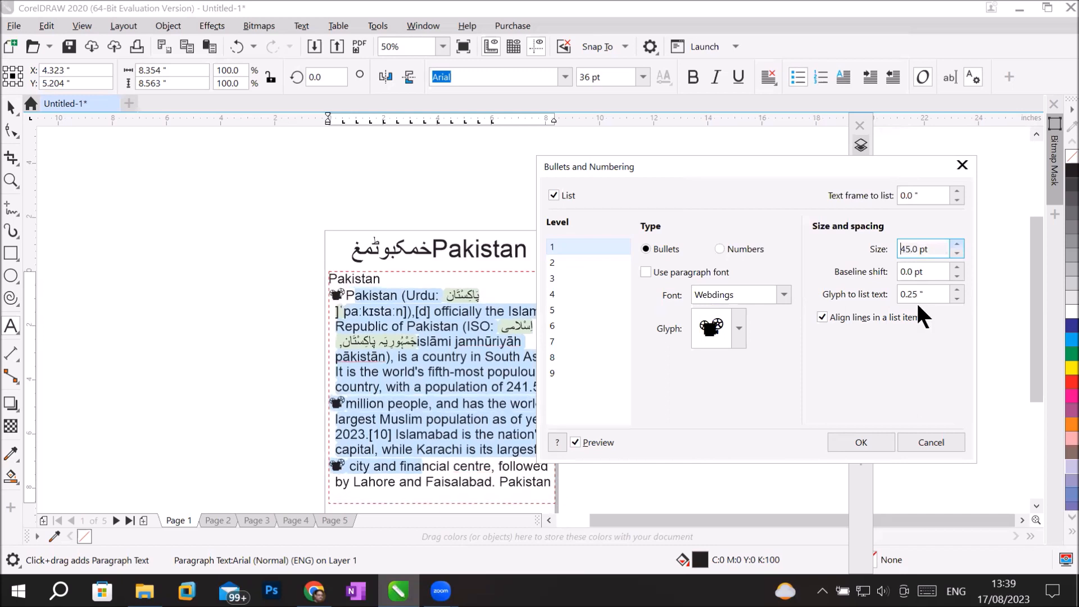
pyautogui.press('Up')
pyautogui.press('Up')
pyautogui.press('Up')
pyautogui.press('Up')
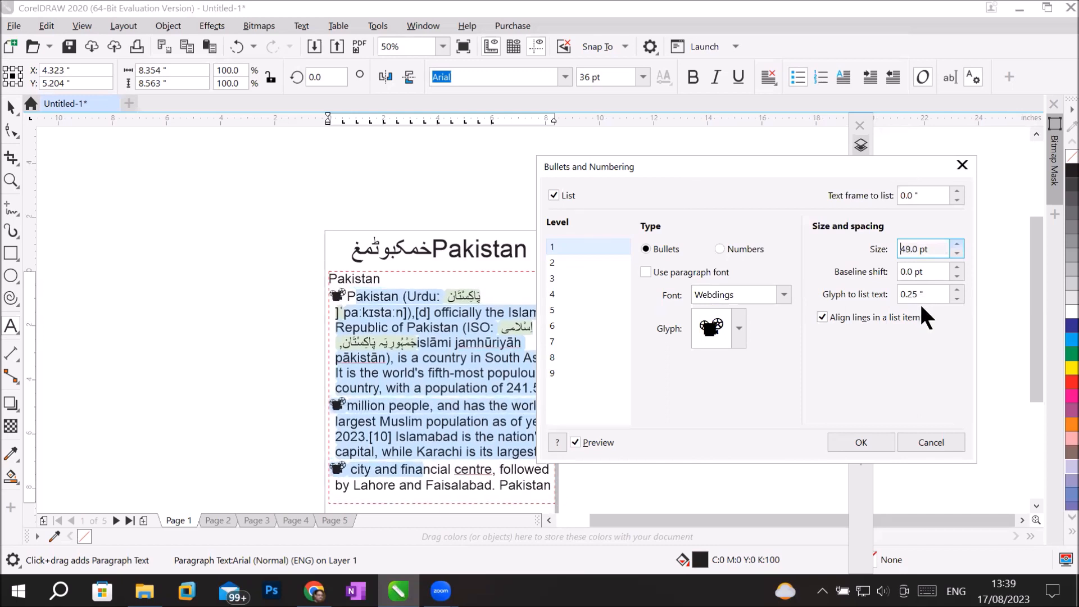
pyautogui.press('Up')
pyautogui.press('Up')
pyautogui.press('Up')
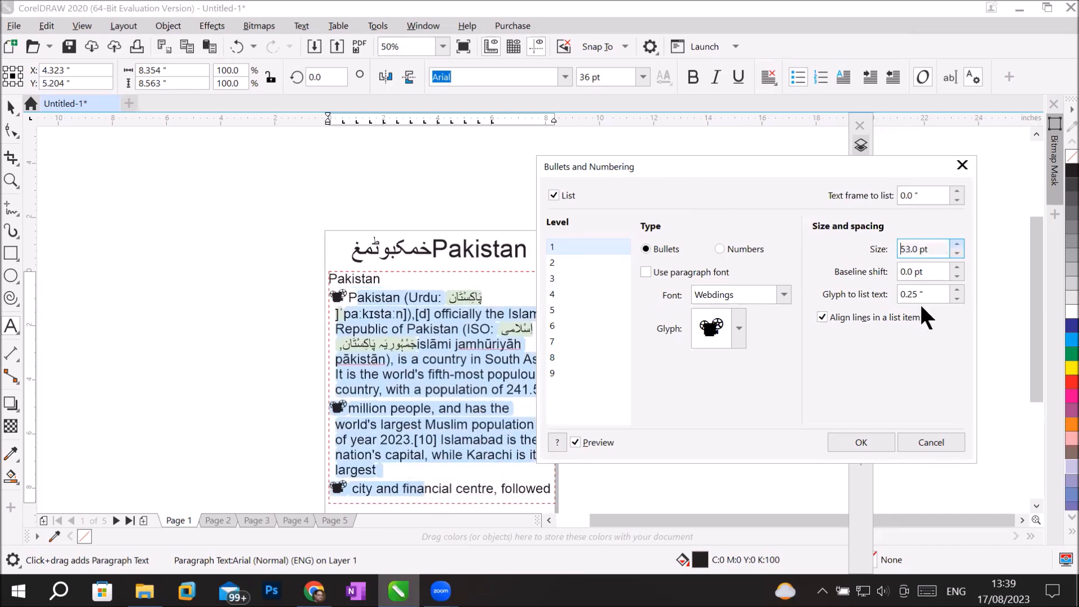
pyautogui.press('Up')
pyautogui.press('Up')
pyautogui.press('Up')
pyautogui.press('Up')
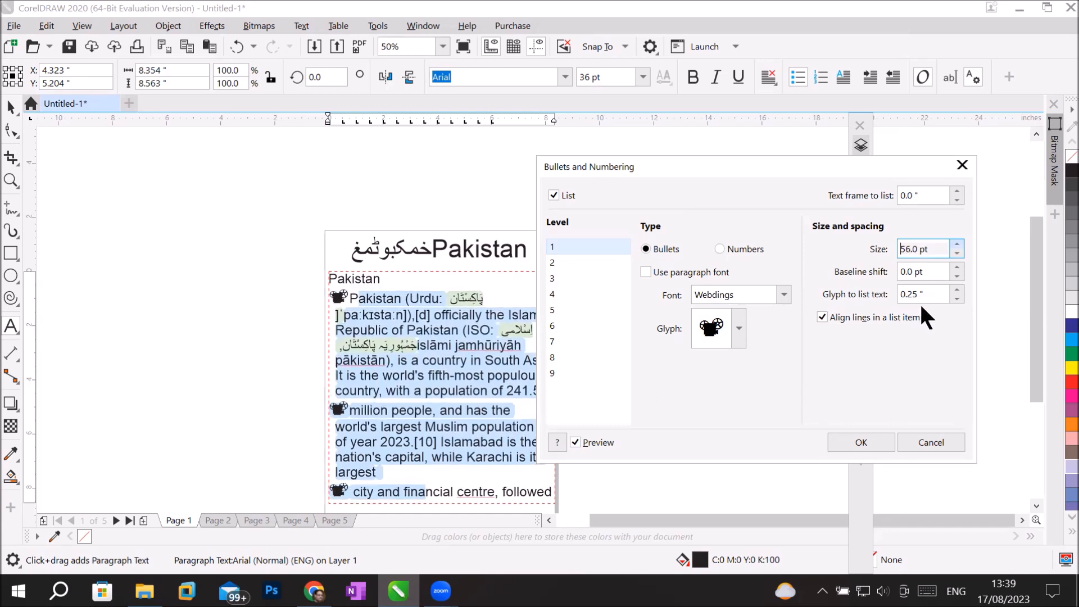
pyautogui.press('Up')
pyautogui.press('Up')
pyautogui.press('Up')
pyautogui.press('Up')
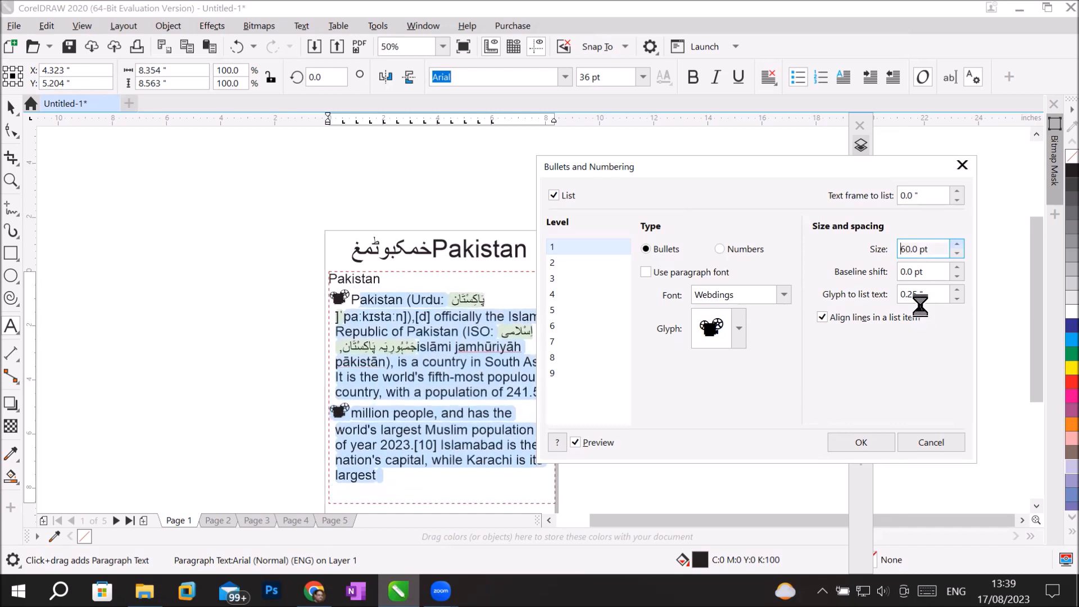
pyautogui.press('Up')
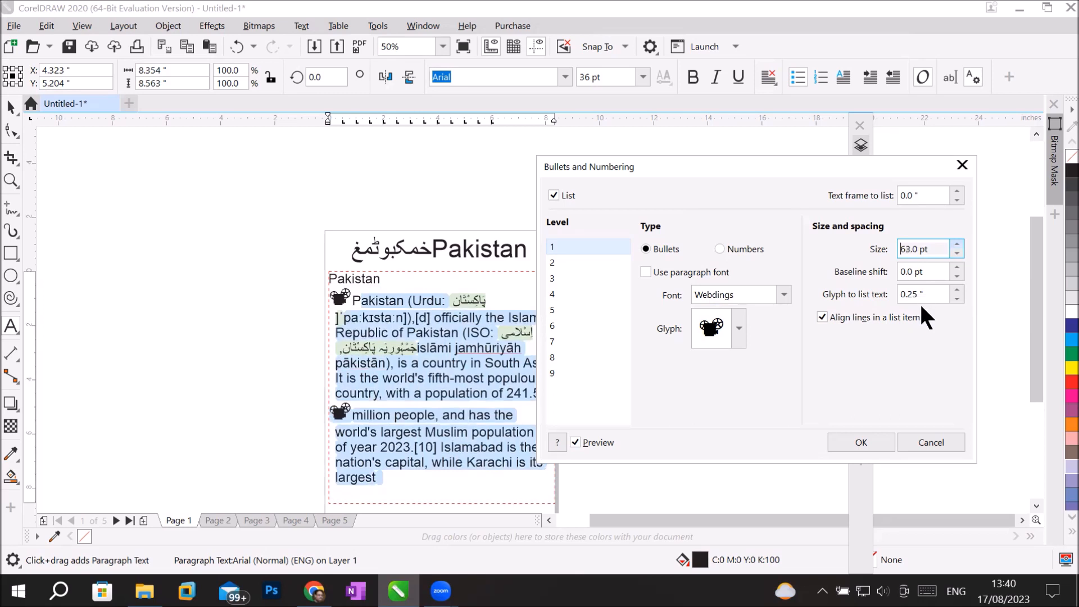
pyautogui.press('Up')
pyautogui.press('Up')
pyautogui.press('Up')
pyautogui.press('Up')
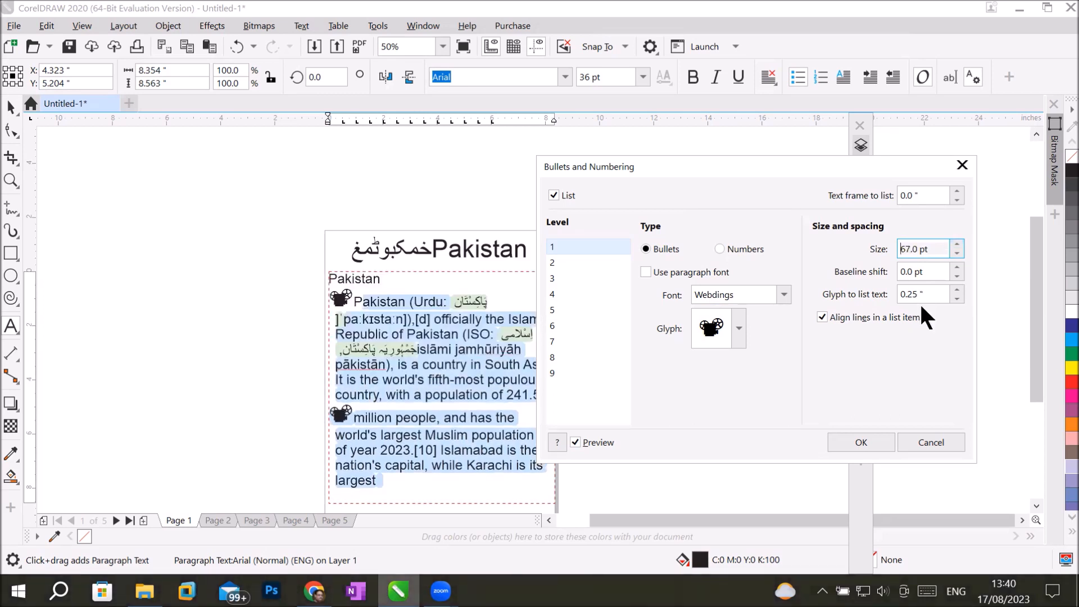
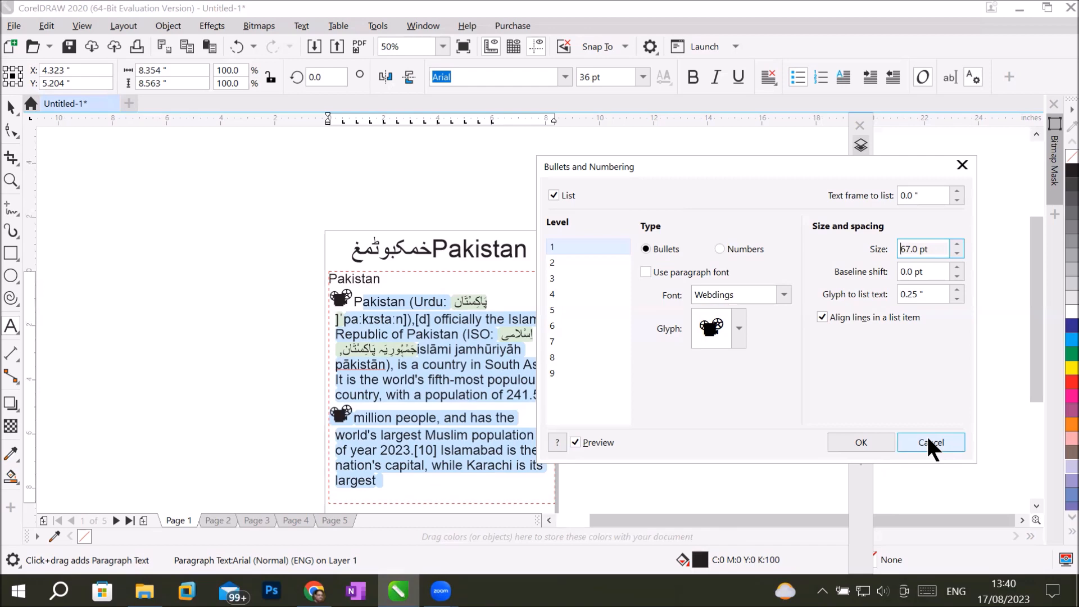
# Change the list type to numbers and set the numbering style to A, B, C.
pyautogui.click(720, 248)
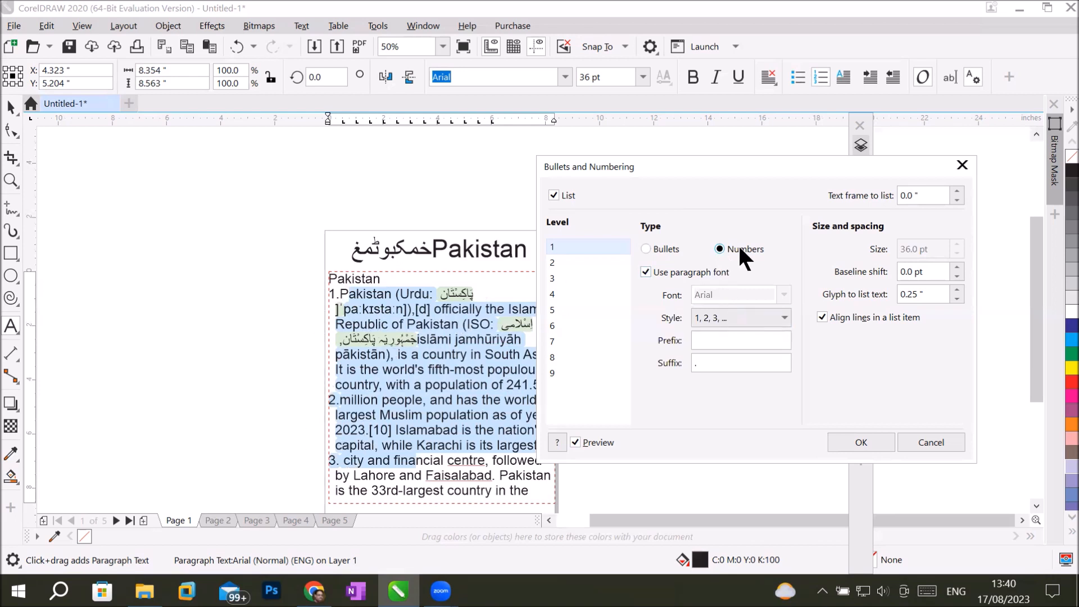
pyautogui.click(785, 318)
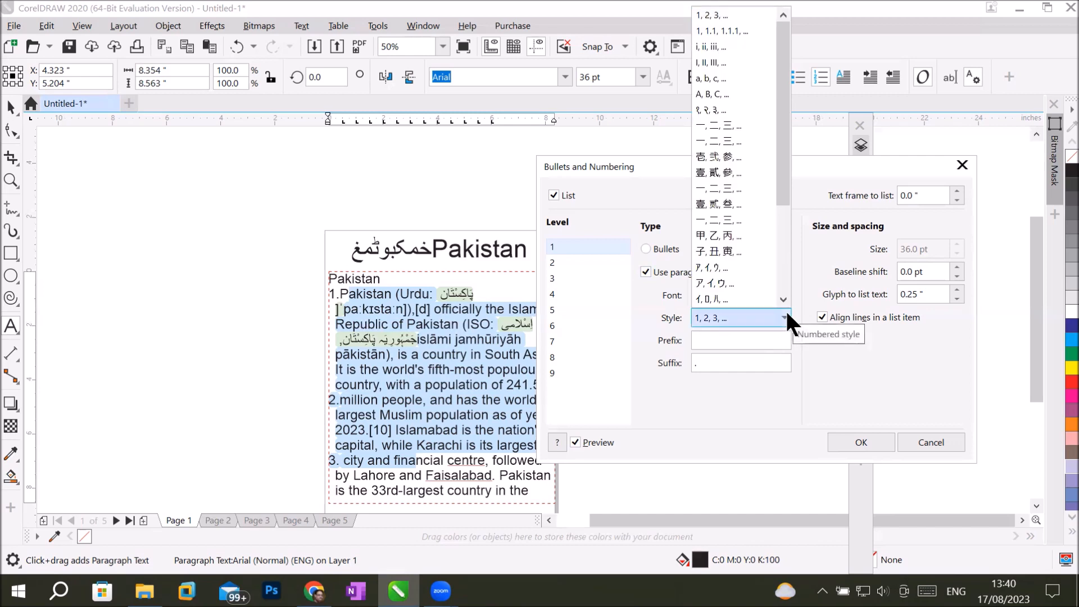
pyautogui.click(723, 94)
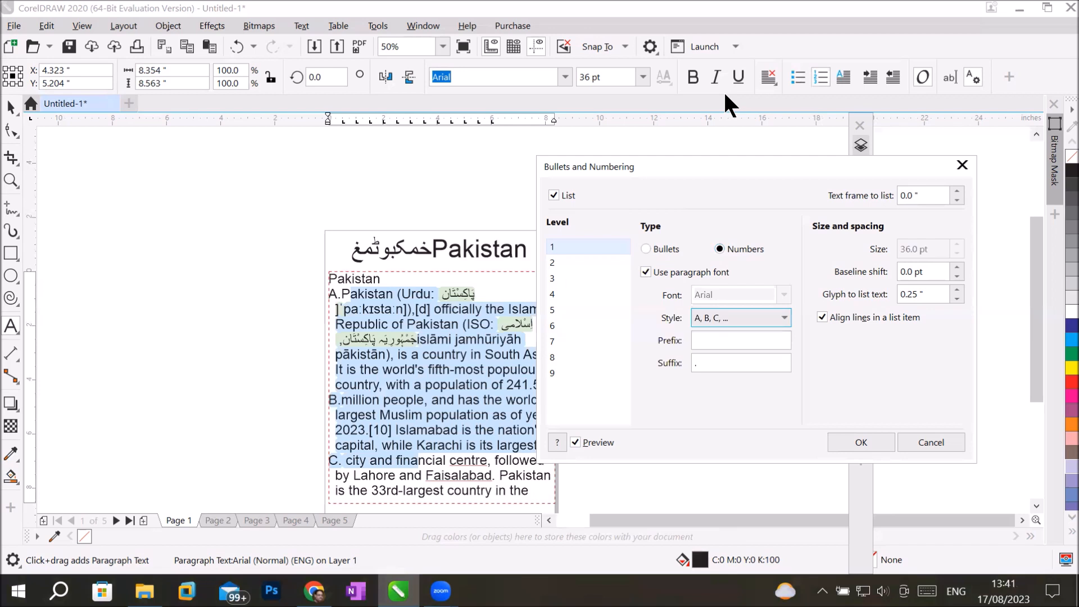
pyautogui.click(787, 314)
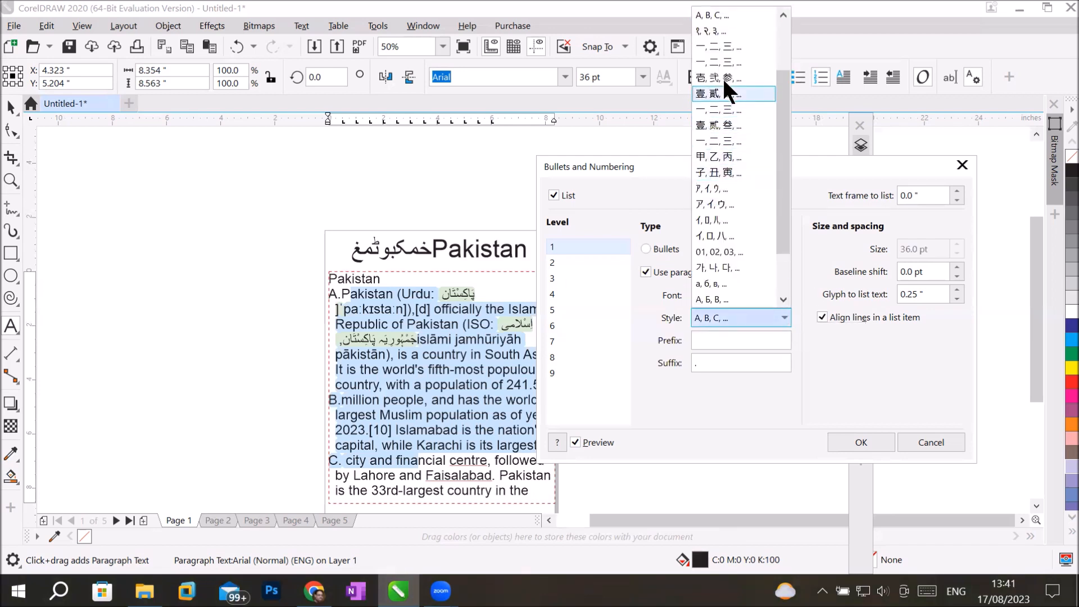
pyautogui.click(714, 14)
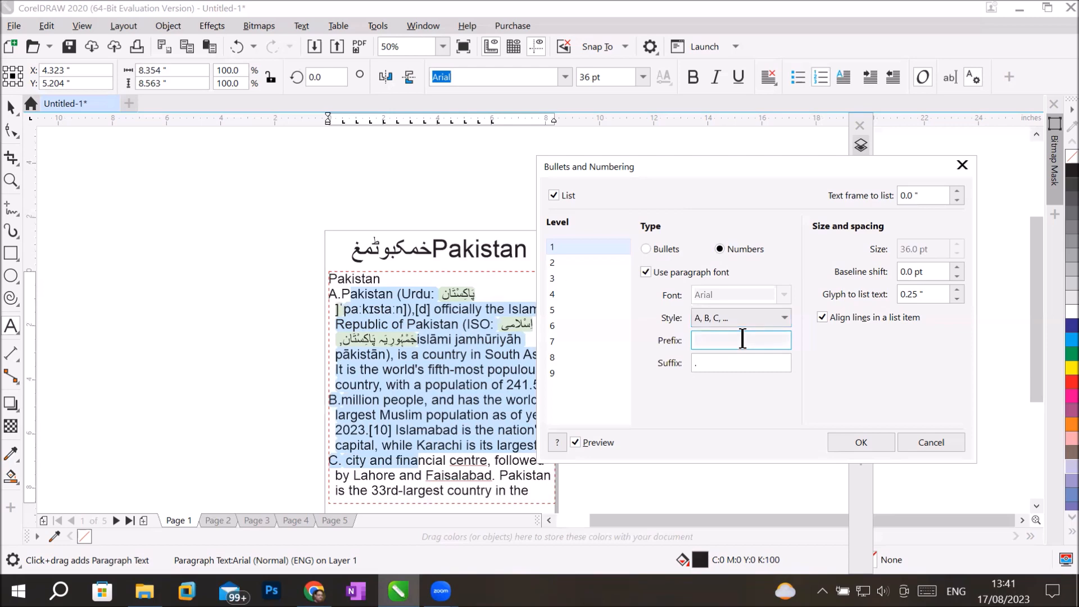
# Set the numbering prefix to "[" and add "]" to the suffix, and switch the list back to bullets.
pyautogui.write('[')
pyautogui.click(761, 358)
pyautogui.write(']')
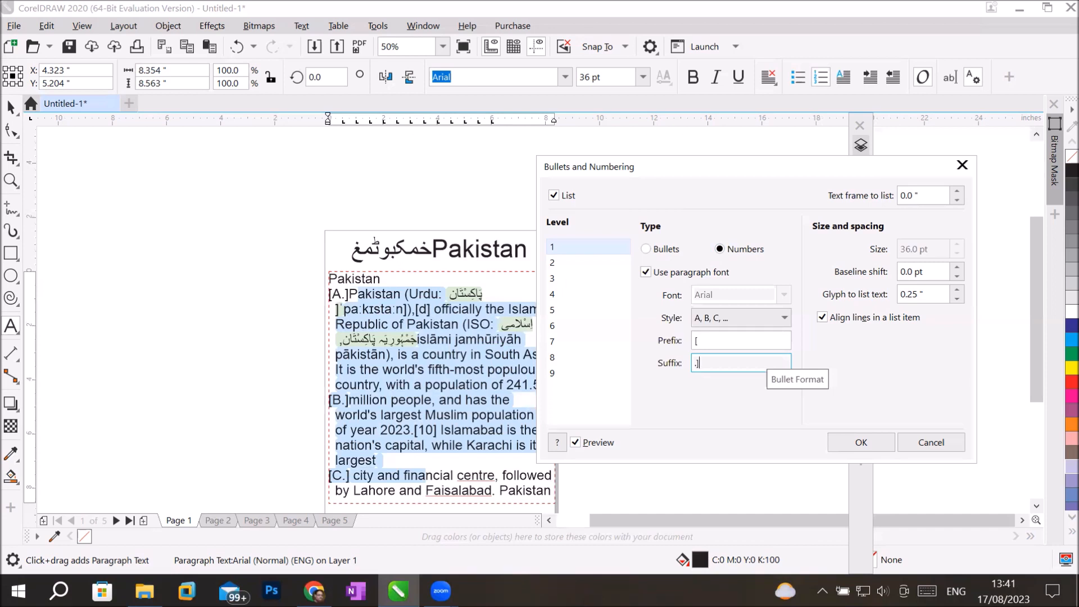
pyautogui.click(671, 247)
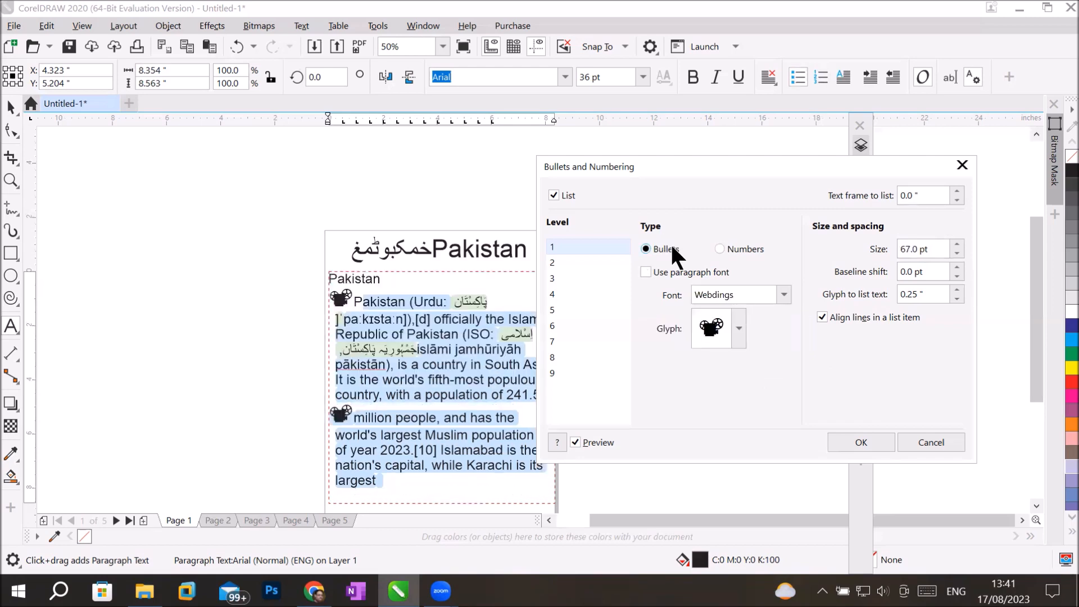
# Set the level 2 bullet font to Webdings and choose the dove glyph.
pyautogui.click(550, 261)
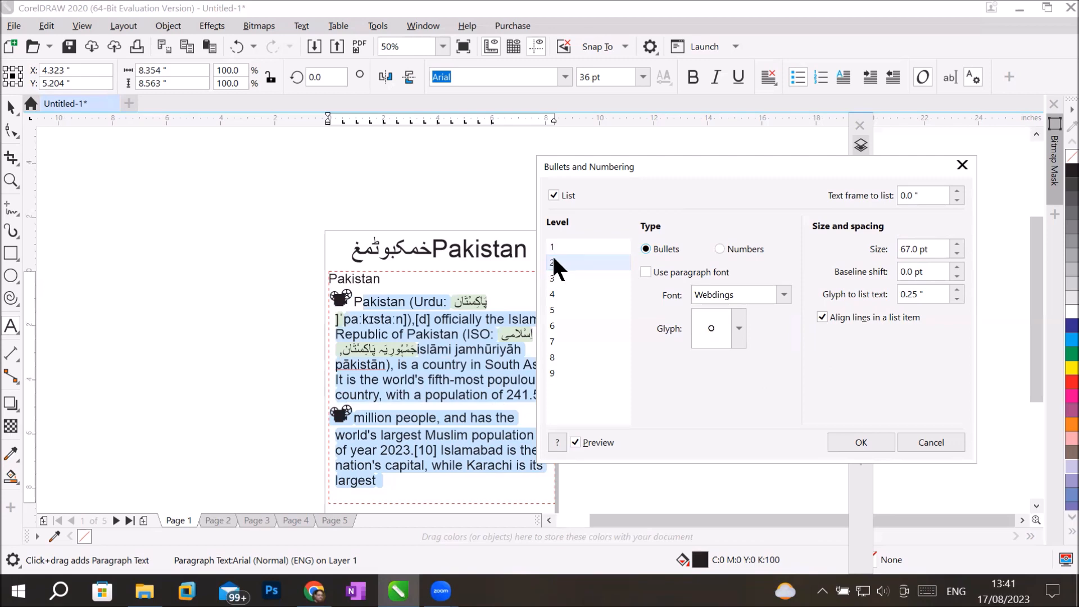
pyautogui.click(560, 277)
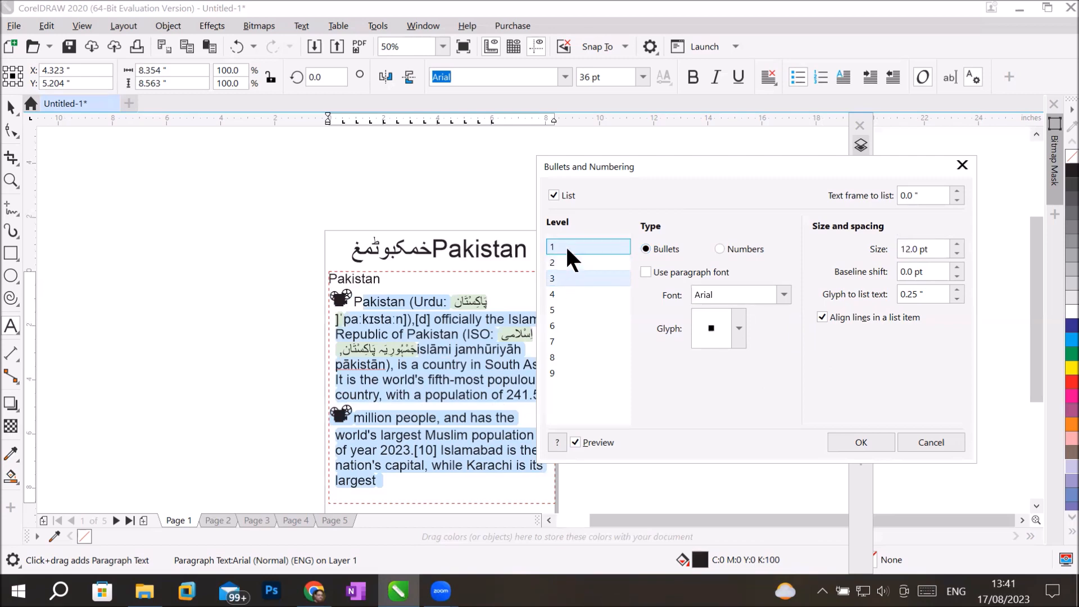
pyautogui.click(566, 245)
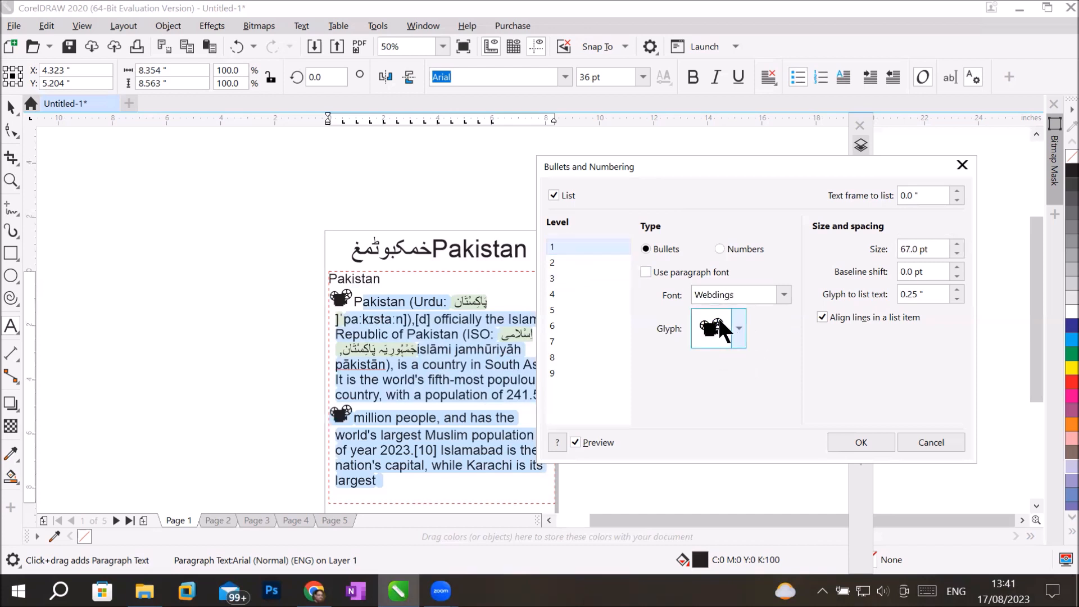
pyautogui.click(549, 260)
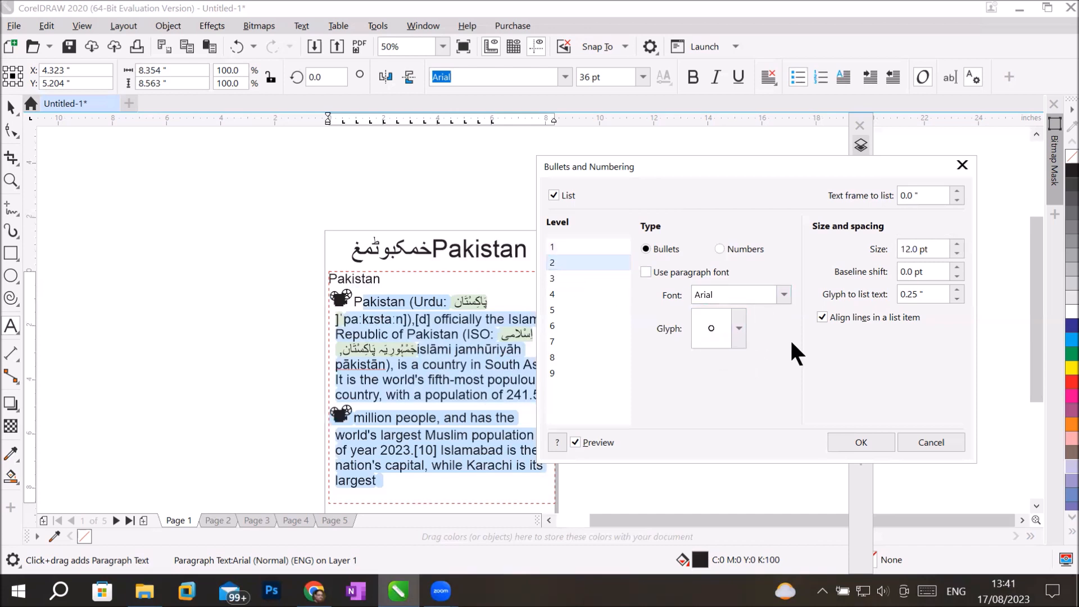
pyautogui.click(737, 326)
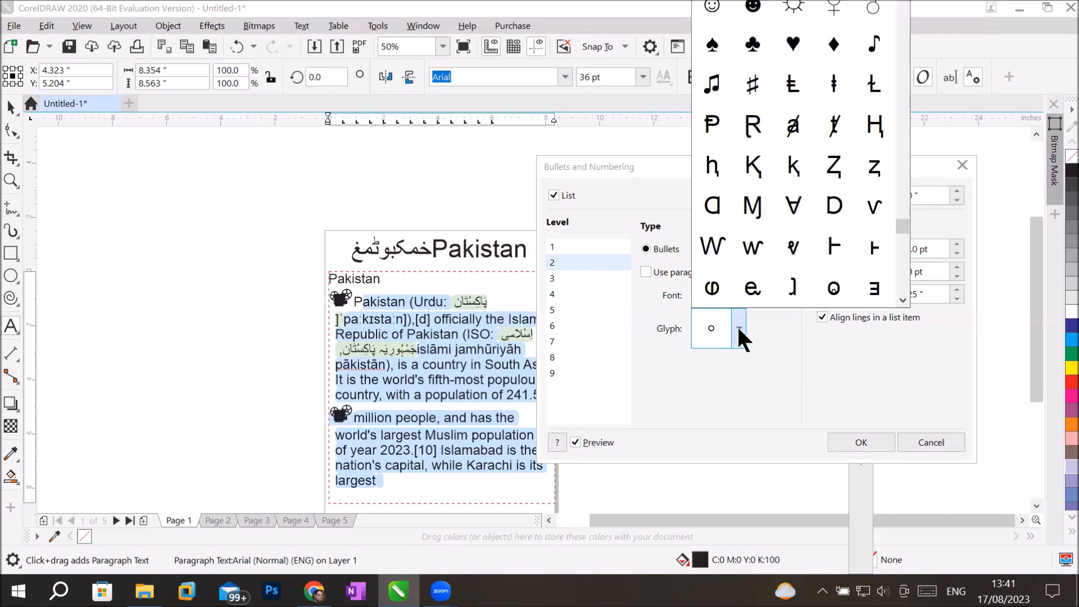
pyautogui.moveTo(899, 224); pyautogui.dragTo(921, 36)
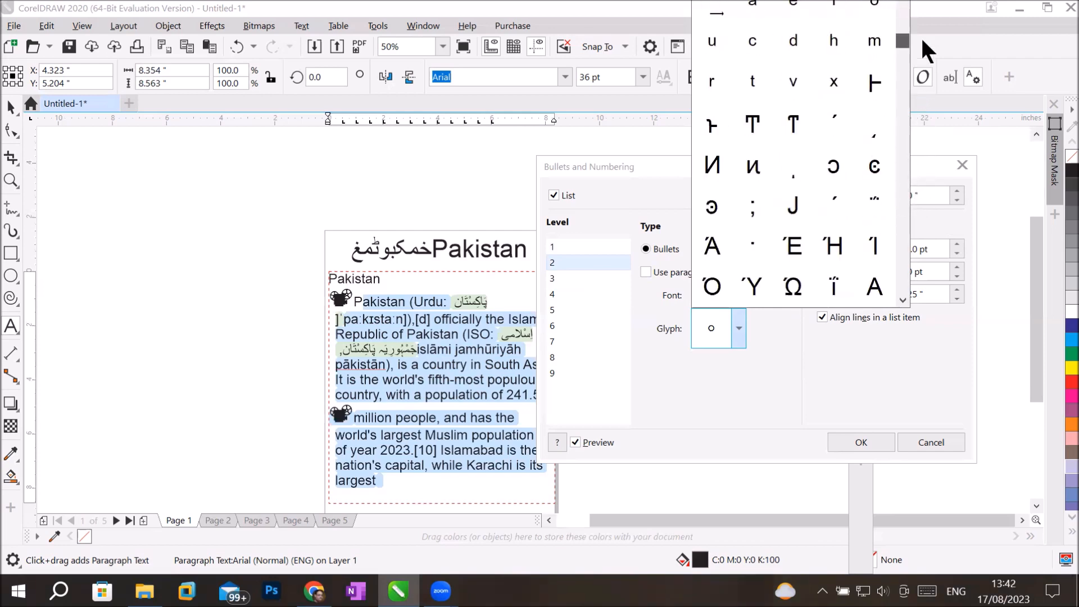
pyautogui.click(954, 128)
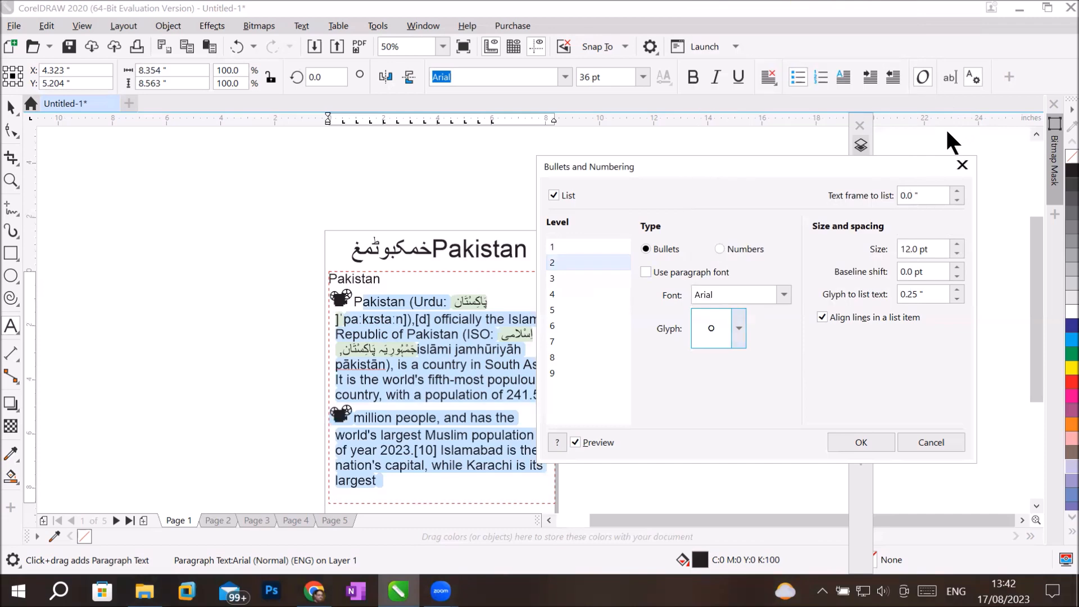
pyautogui.click(785, 295)
pyautogui.moveTo(903, 90); pyautogui.dragTo(893, 207)
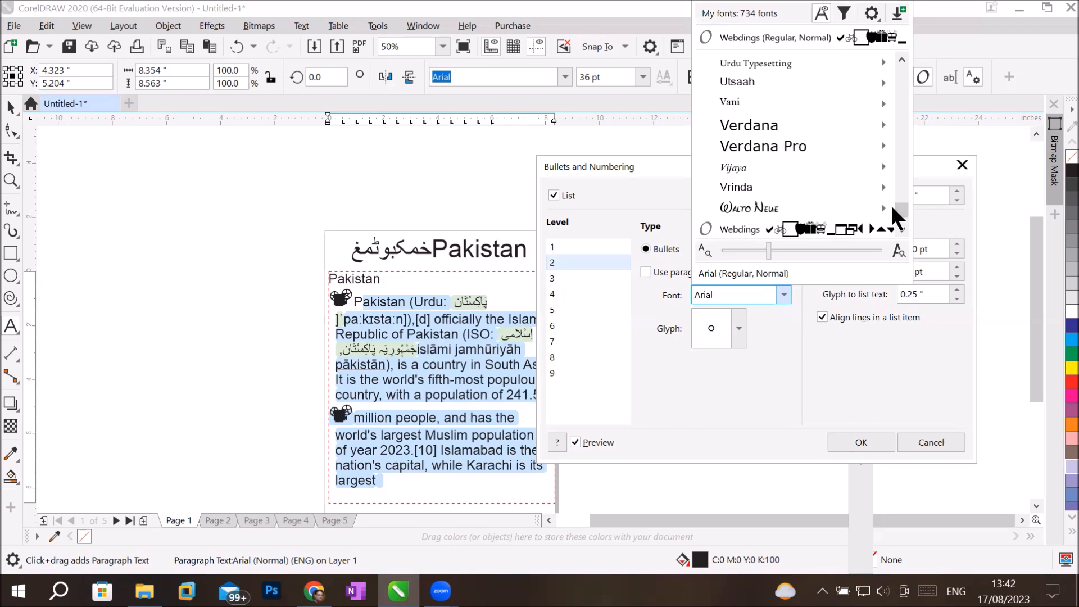
pyautogui.click(862, 227)
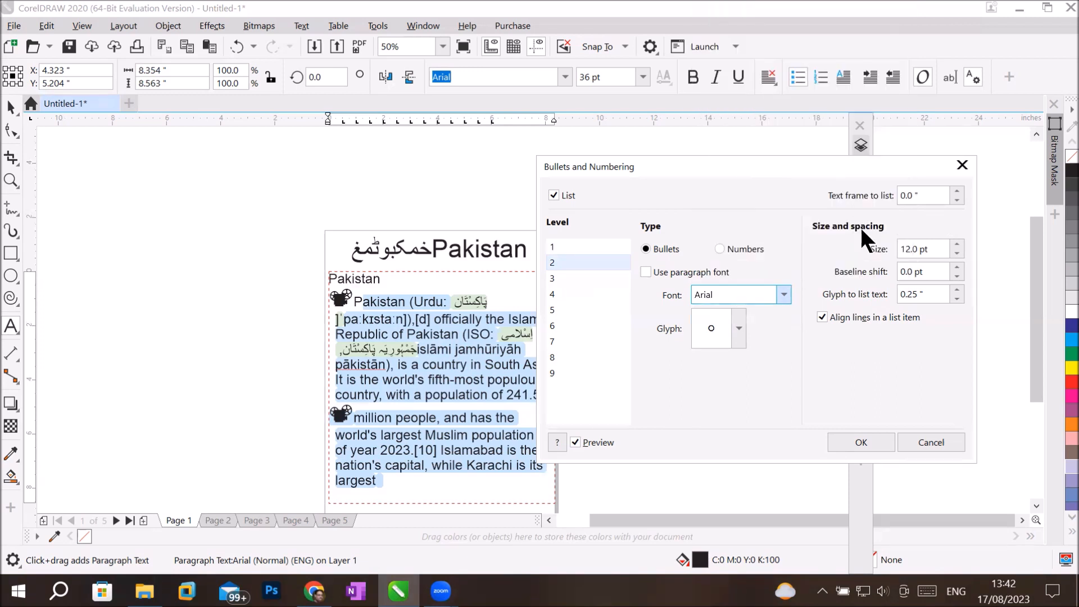
pyautogui.click(734, 324)
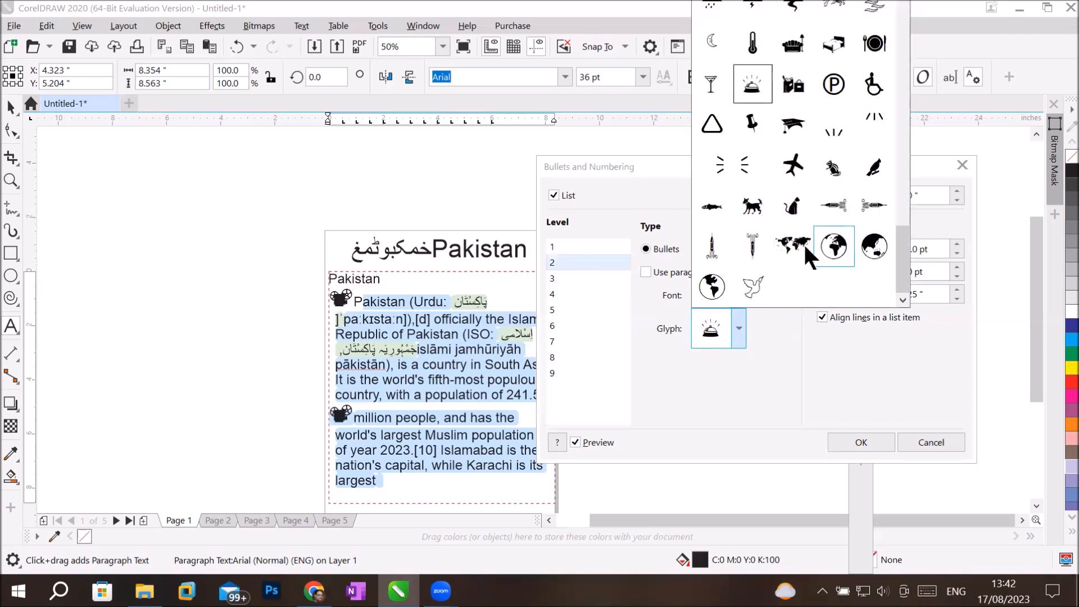
pyautogui.click(740, 288)
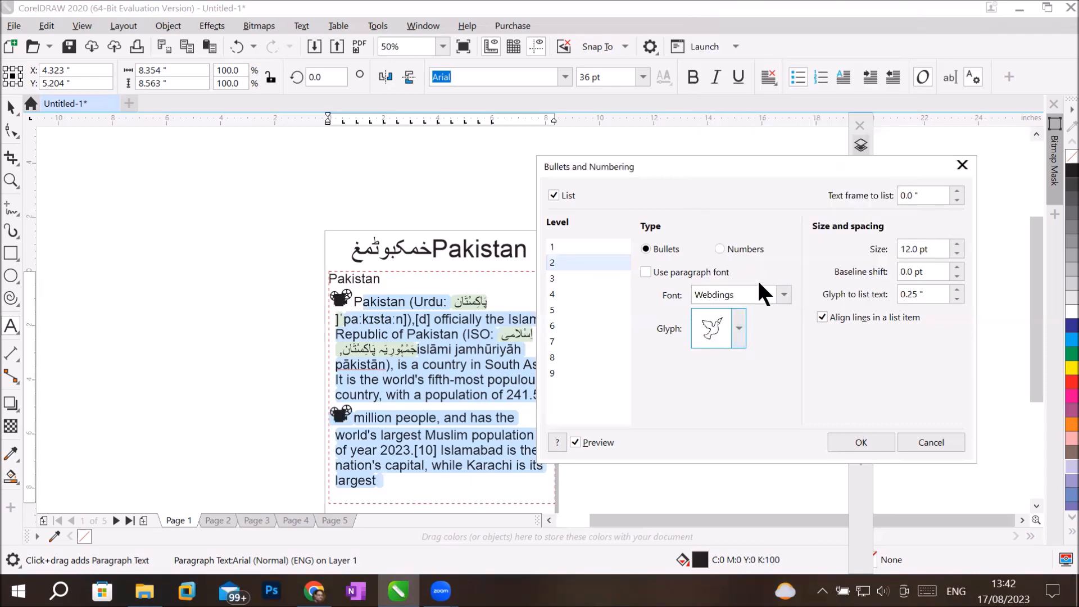
# Set the level 3 bullet font to Webdings, choose the desk telephone glyph, and apply the bullet settings.
pyautogui.click(566, 277)
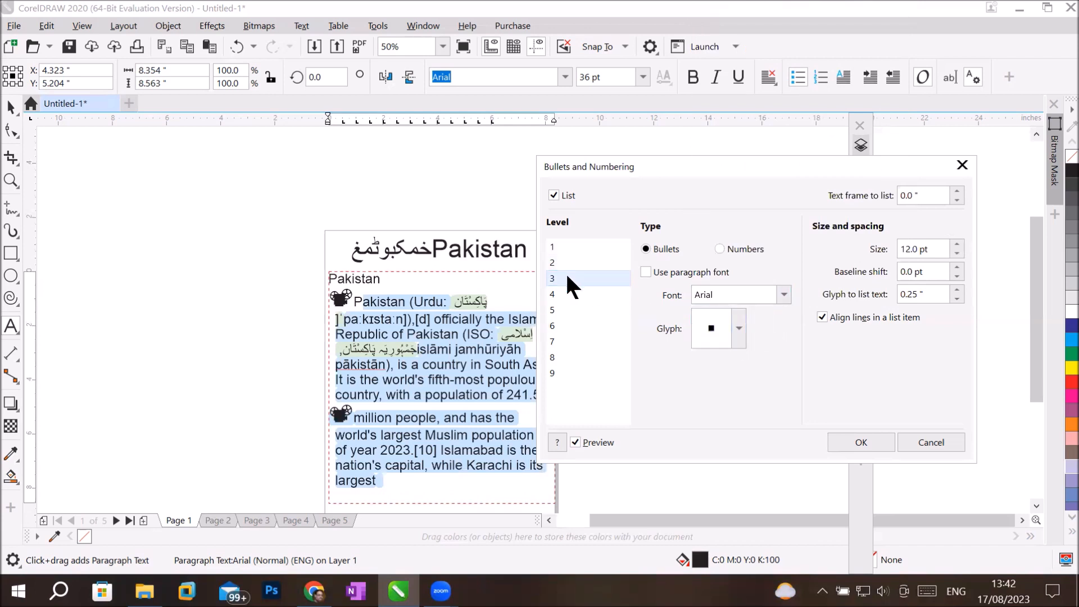
pyautogui.click(784, 294)
pyautogui.moveTo(906, 86); pyautogui.dragTo(897, 206)
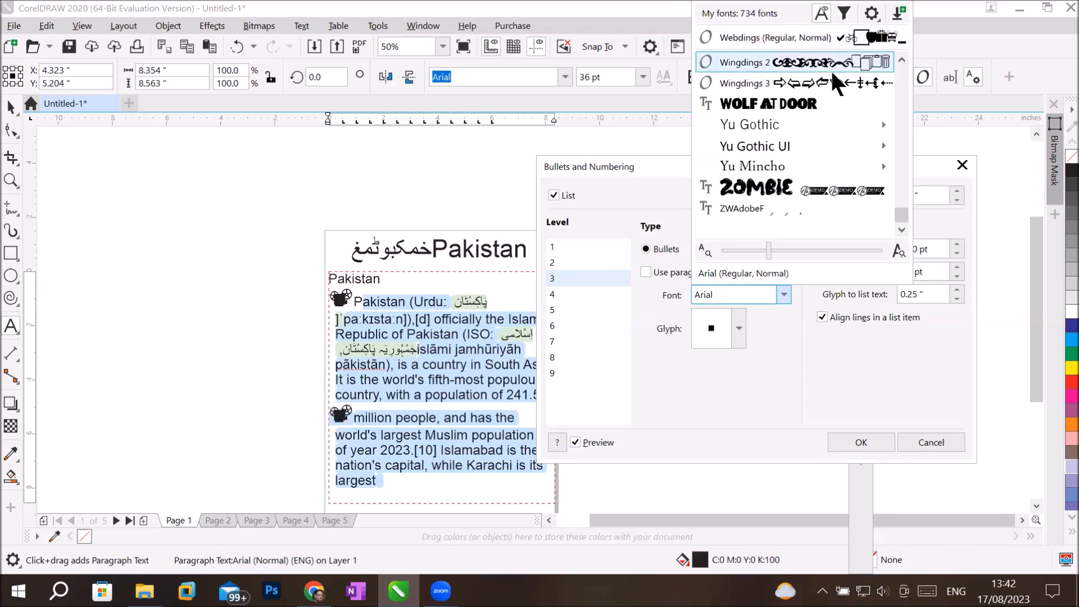
pyautogui.click(902, 59)
pyautogui.click(901, 60)
pyautogui.click(901, 60)
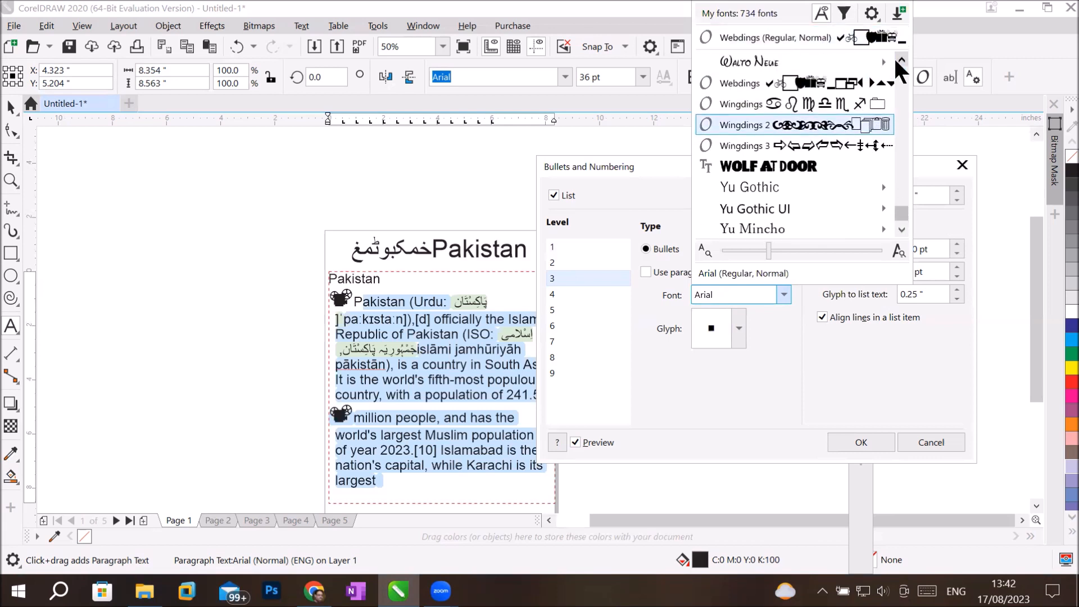
pyautogui.click(812, 87)
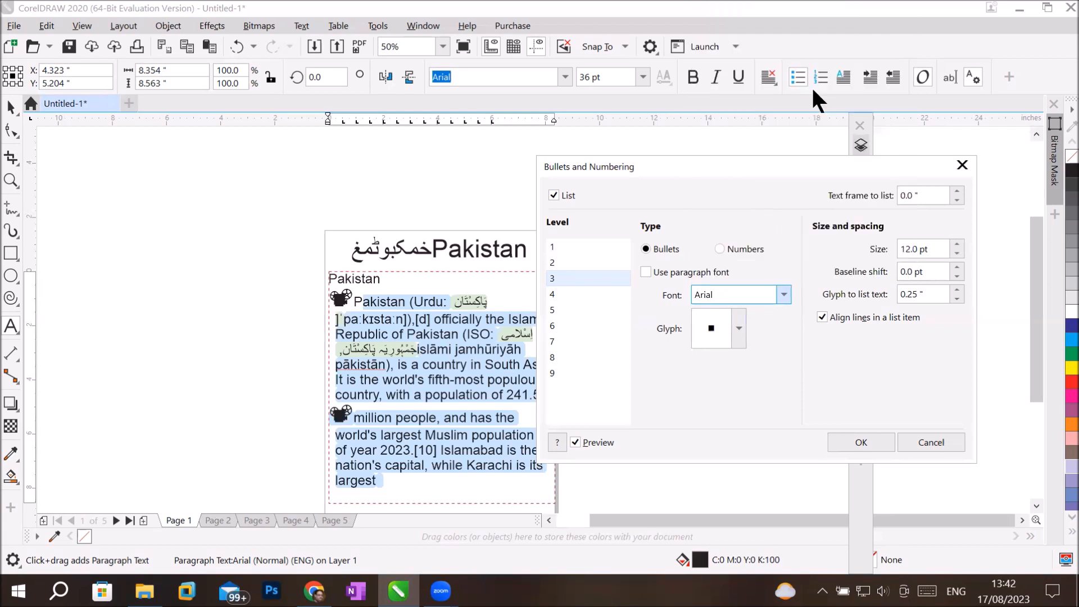
pyautogui.click(739, 330)
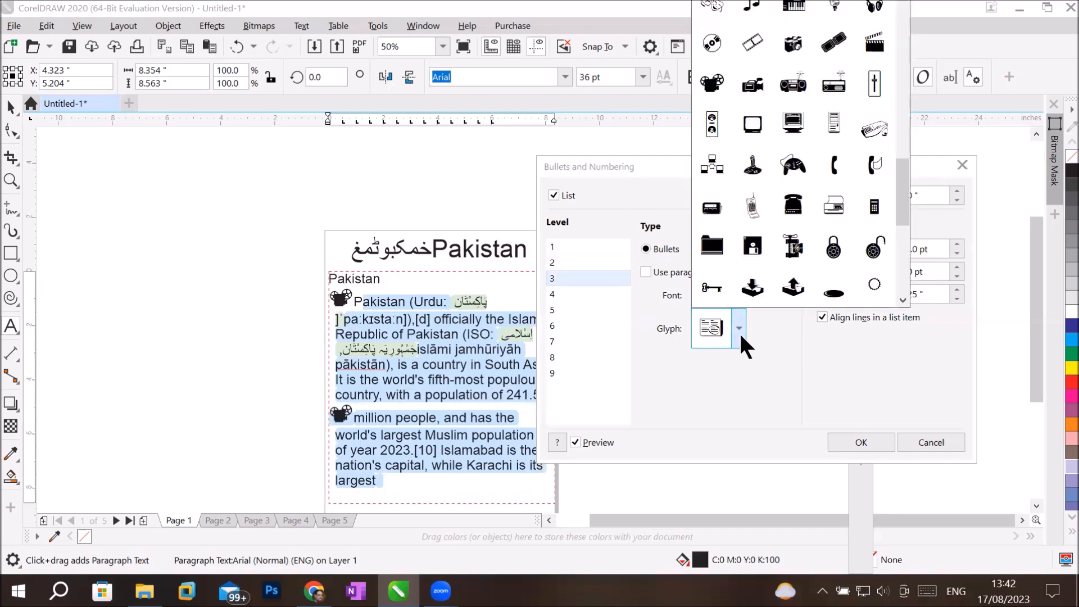
pyautogui.click(793, 201)
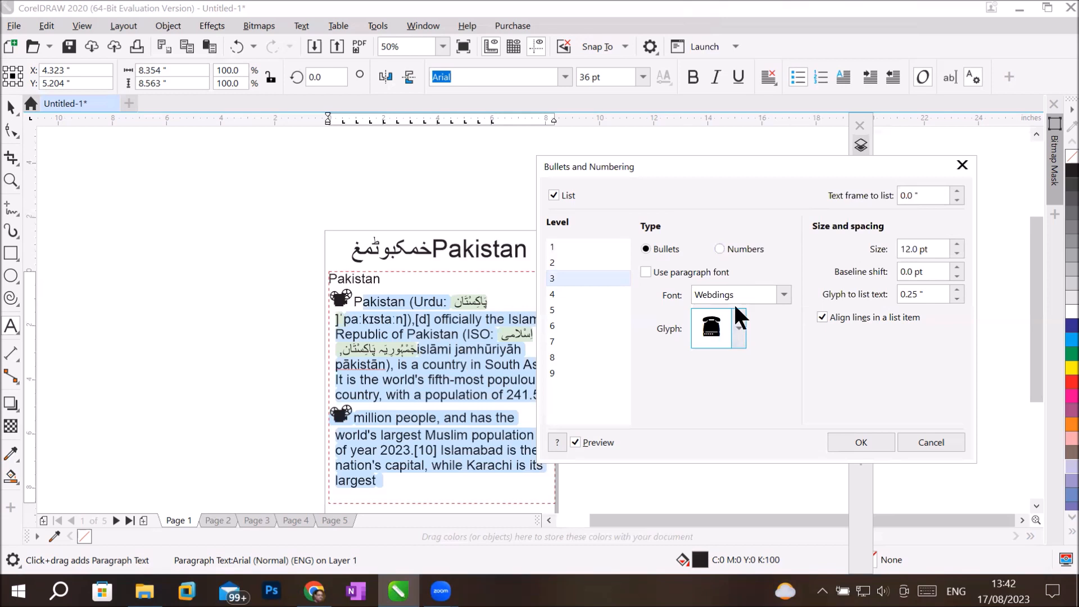
pyautogui.click(853, 439)
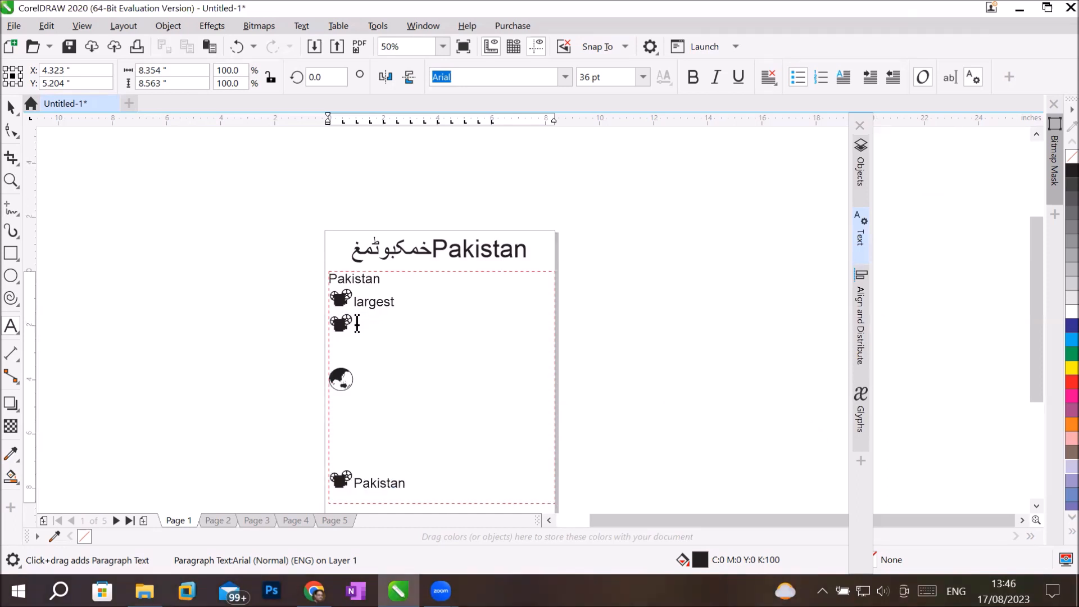
# Demote the "largest" list item to level 2 and level 3, promote it one level, and demote it again.
pyautogui.click(354, 302)
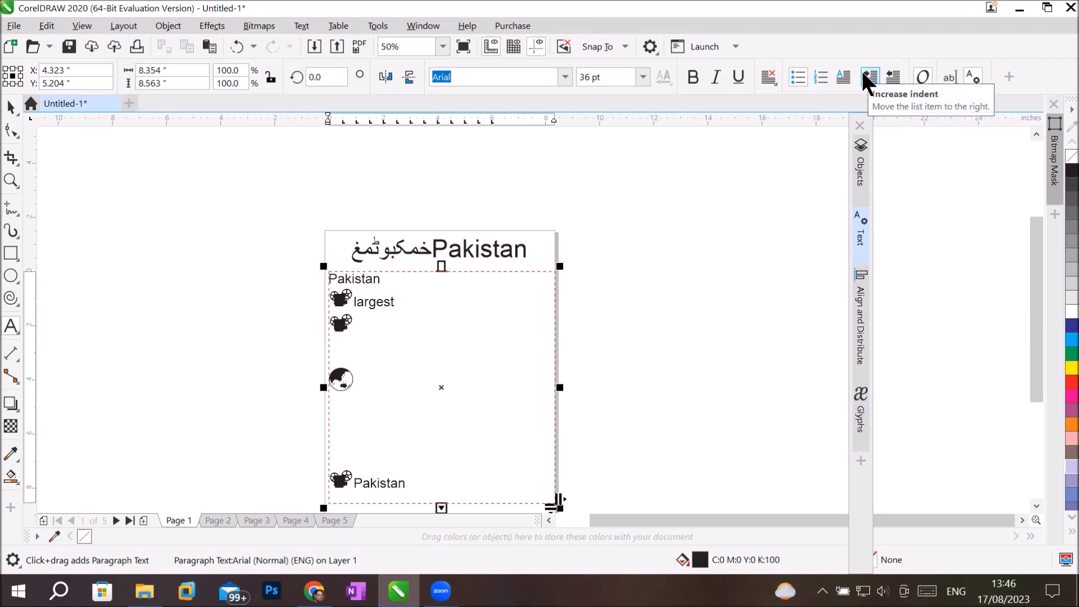
pyautogui.click(863, 73)
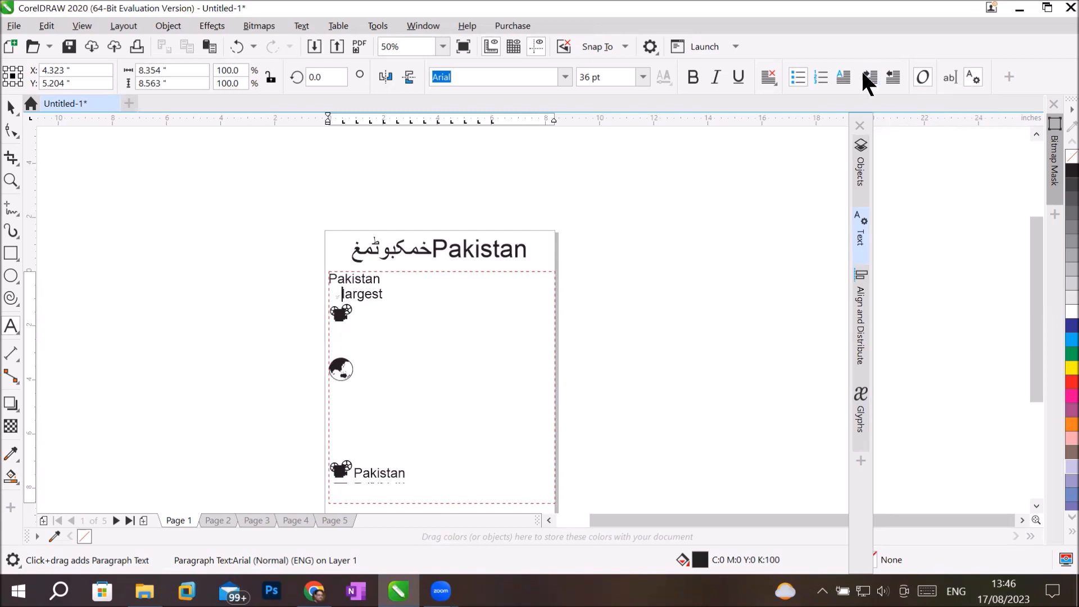
pyautogui.scroll(3, 337, 307)
pyautogui.scroll(2, 310, 256)
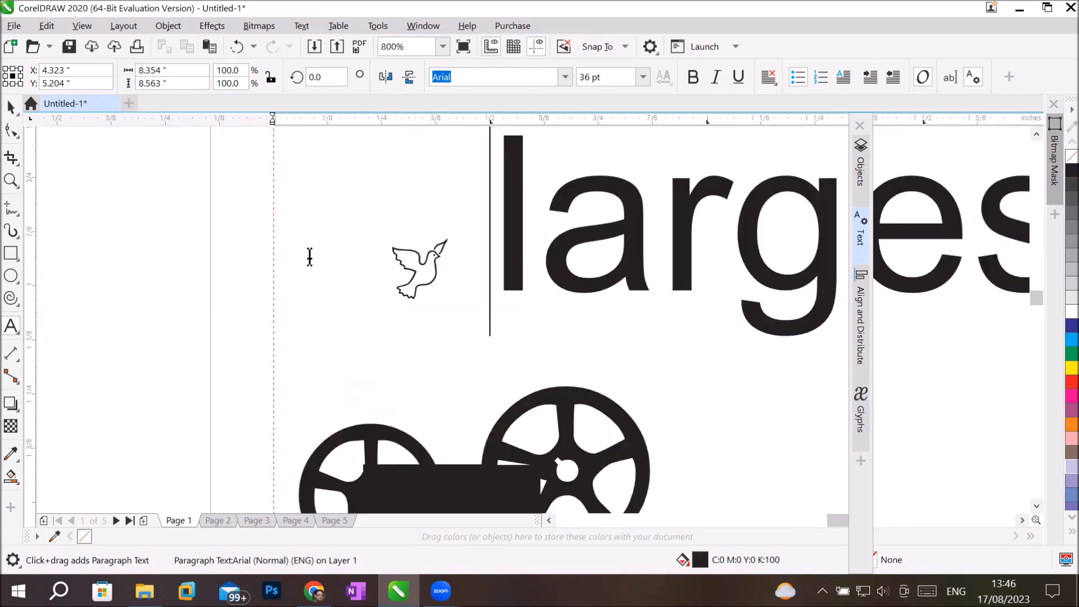
pyautogui.click(871, 77)
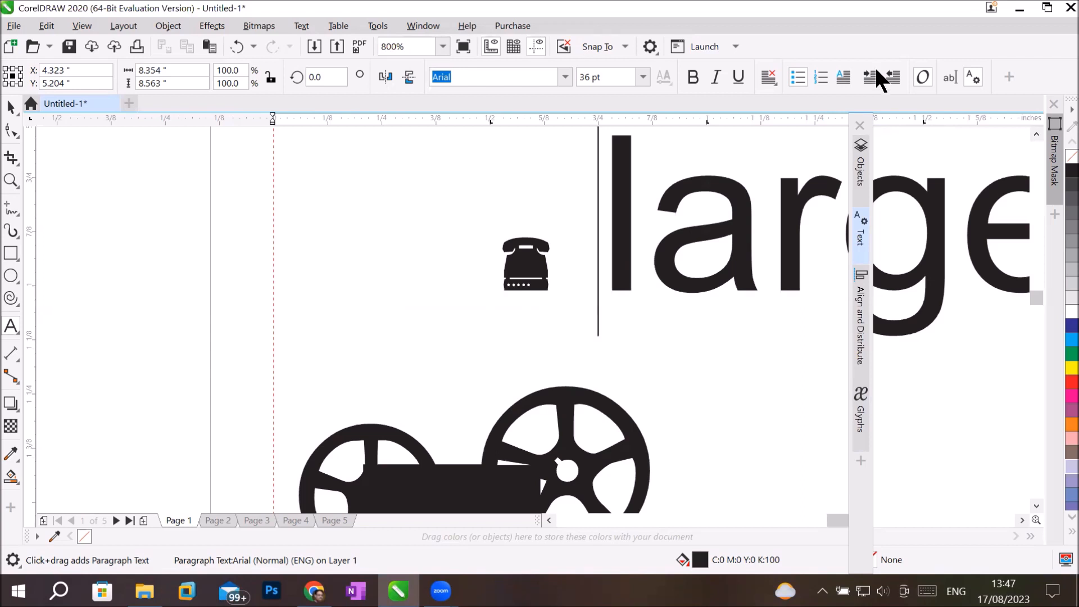
pyautogui.click(893, 78)
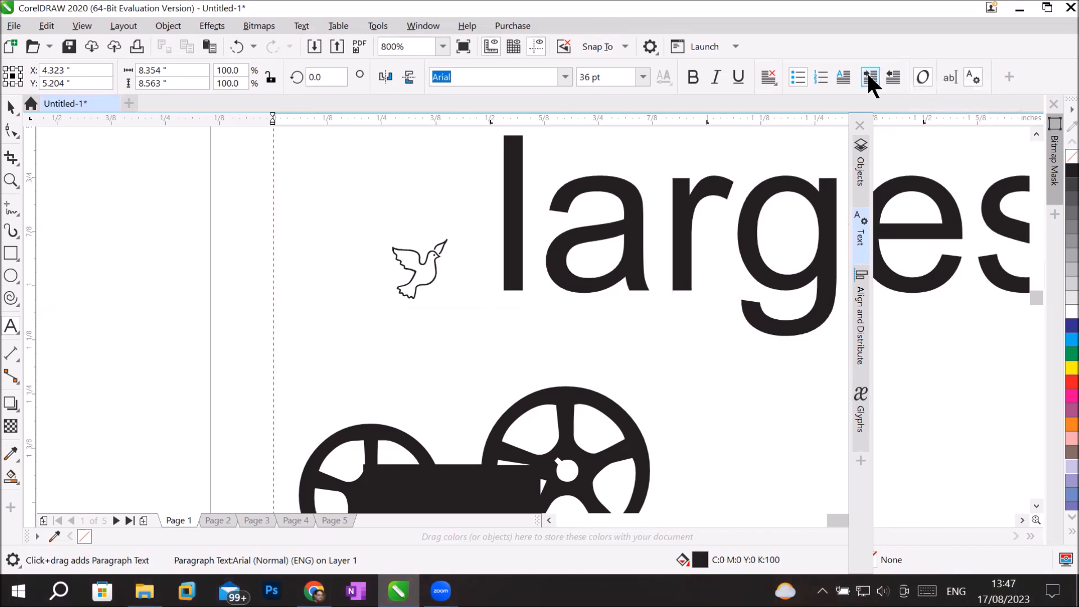
pyautogui.click(871, 79)
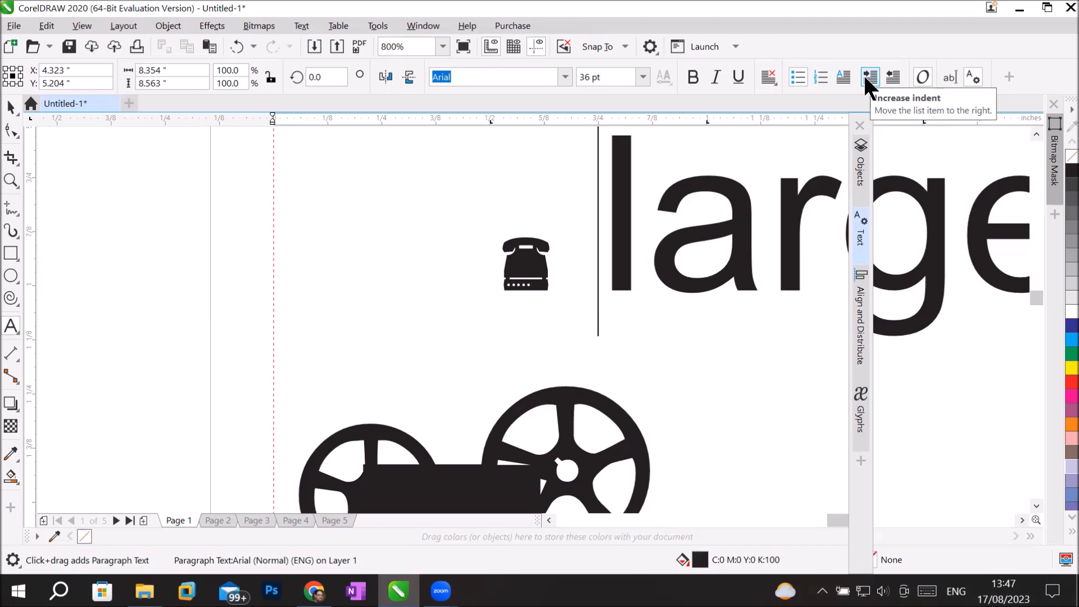
# Delete the text at the start of the paragraph frame, from the Pakistan line through the "largest" list item.
pyautogui.scroll(-3, 788, 228)
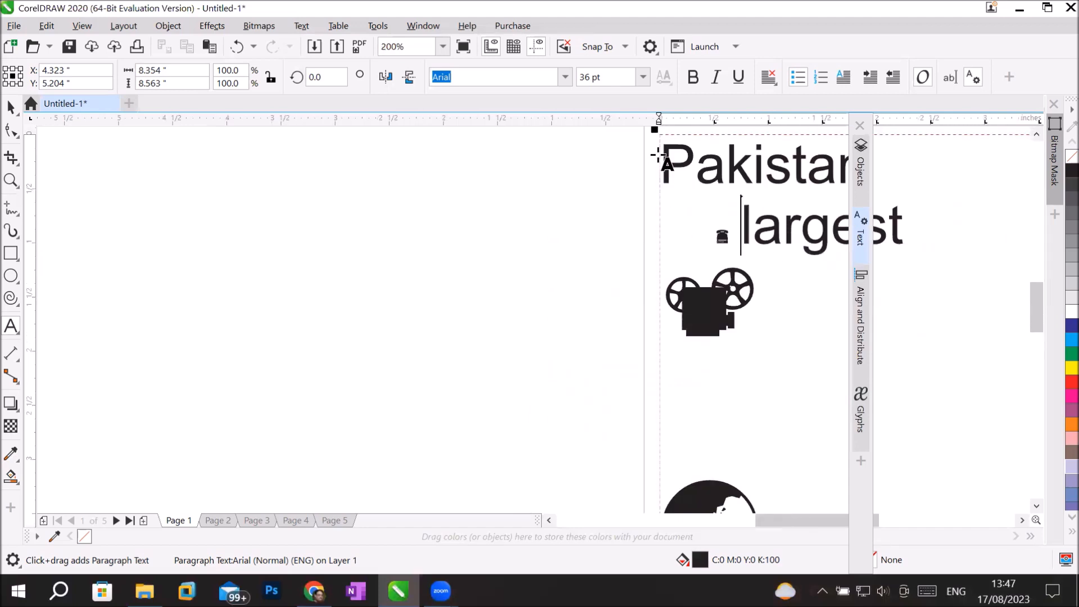
pyautogui.moveTo(659, 156); pyautogui.dragTo(797, 528)
pyautogui.scroll(1, 874, 353)
pyautogui.scroll(-2, 873, 353)
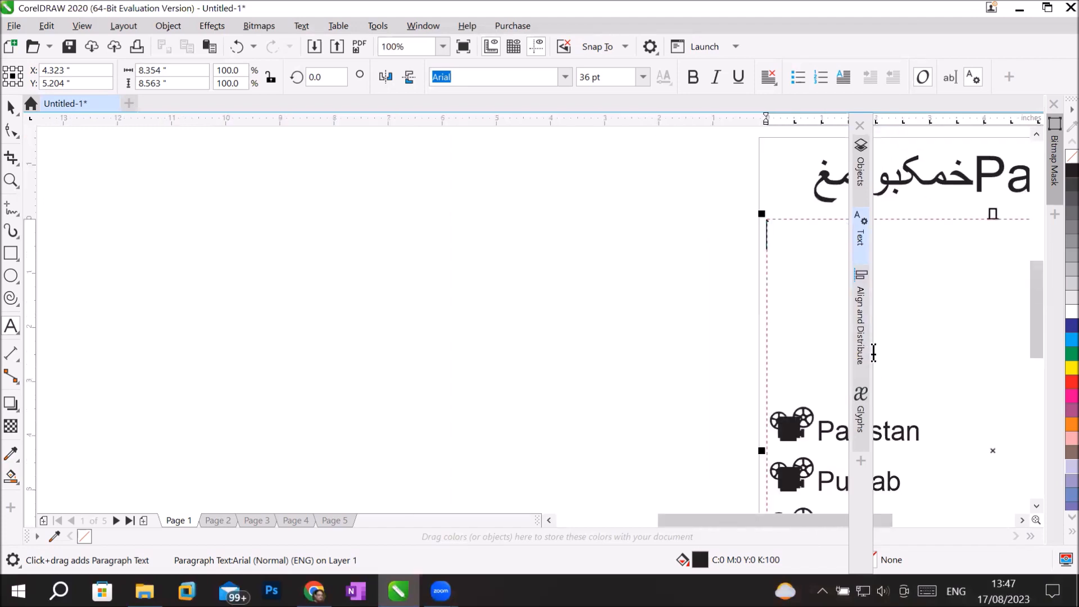
# Enter the lines Pakistan, Punjab and Sindh at the start of the paragraph frame.
pyautogui.click(1022, 521)
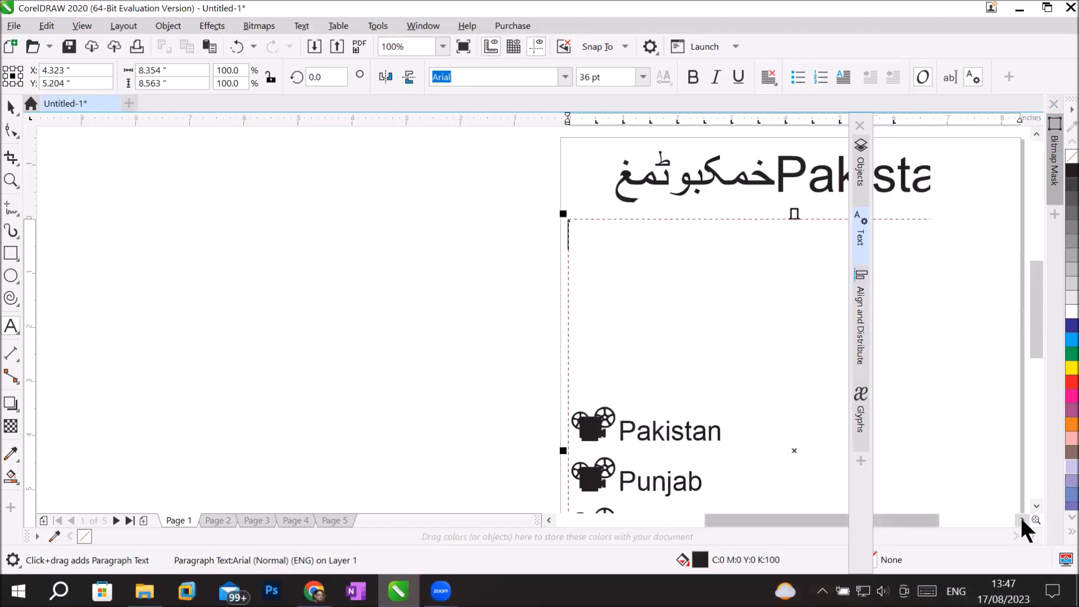
pyautogui.click(1022, 520)
pyautogui.click(1022, 520)
pyautogui.write('Pakistan')
pyautogui.press('Return')
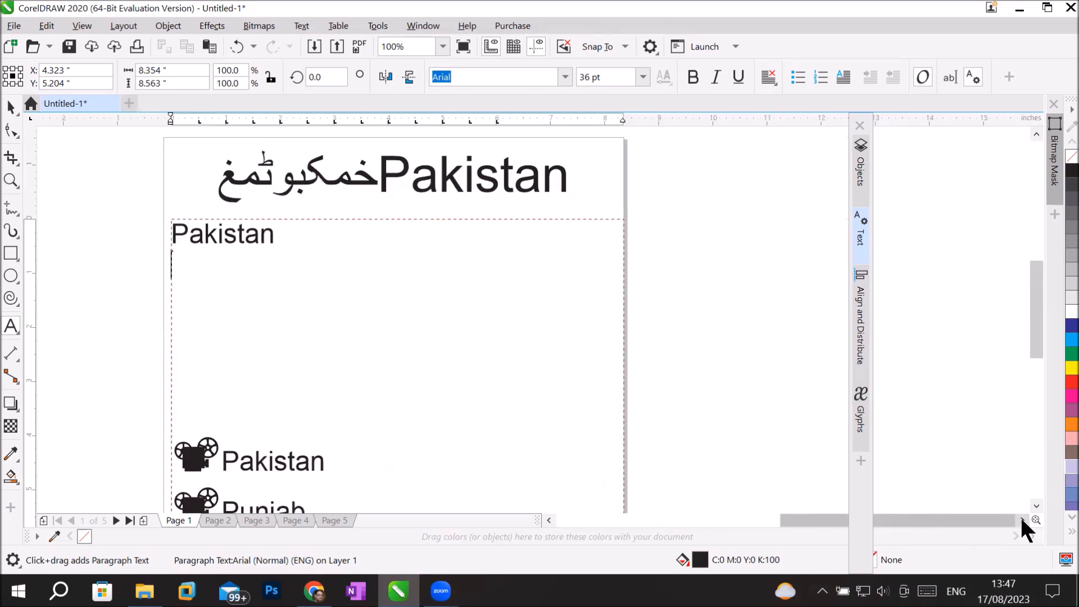
pyautogui.write('Pun')
pyautogui.write('jab')
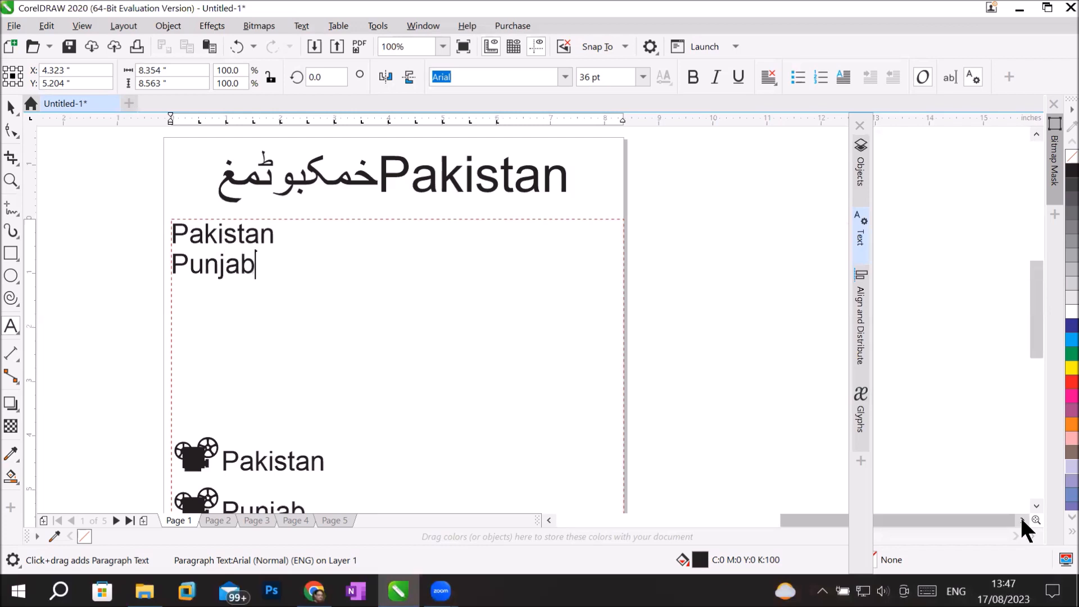
pyautogui.press('Return')
pyautogui.write('Sidh')
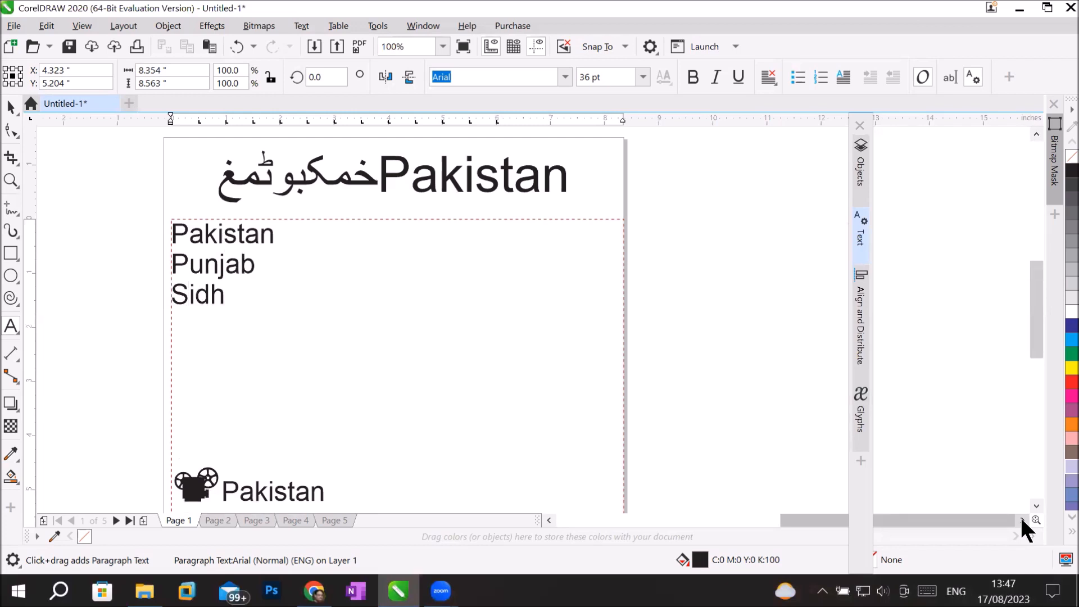
pyautogui.press('BackSpace')
pyautogui.press('BackSpace')
pyautogui.write('ndh')
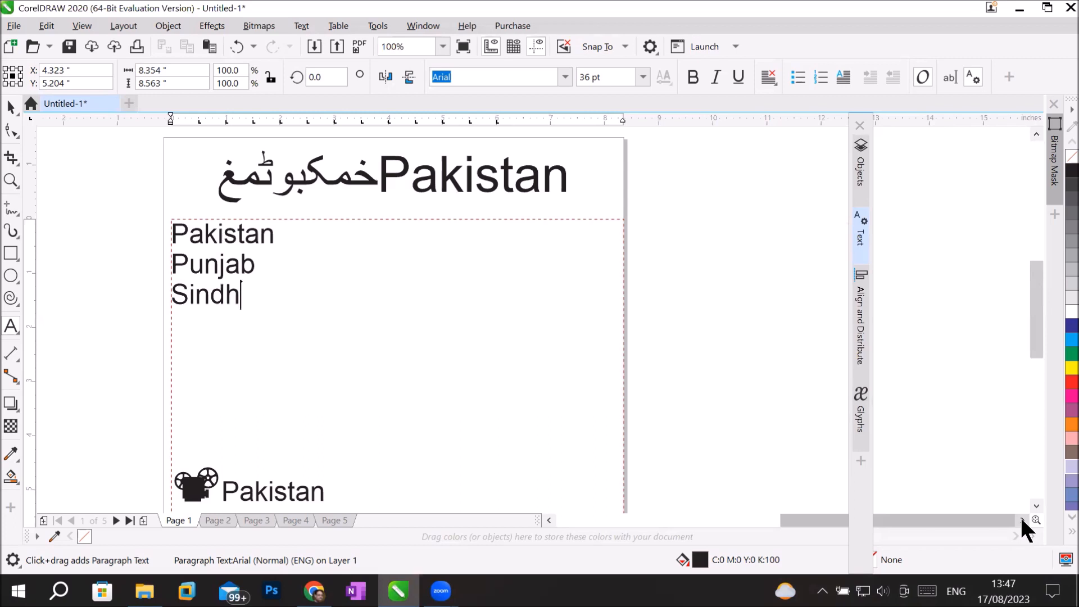
pyautogui.press('Return')
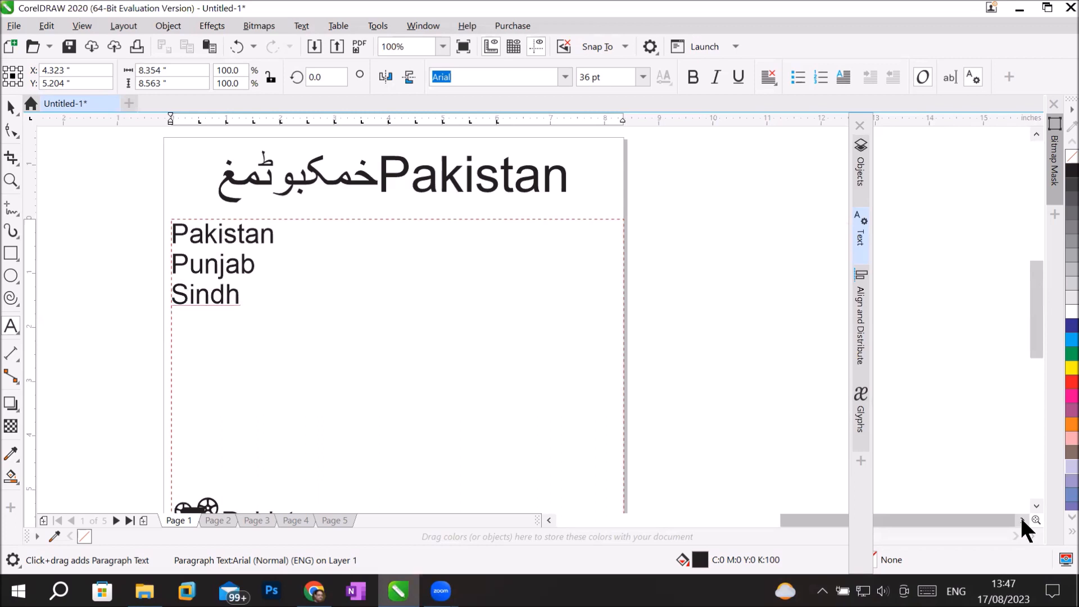
# Insert the city lines Lahore, Faislabad and Gujrawanla below Punjab.
pyautogui.press('Up')
pyautogui.press('Up')
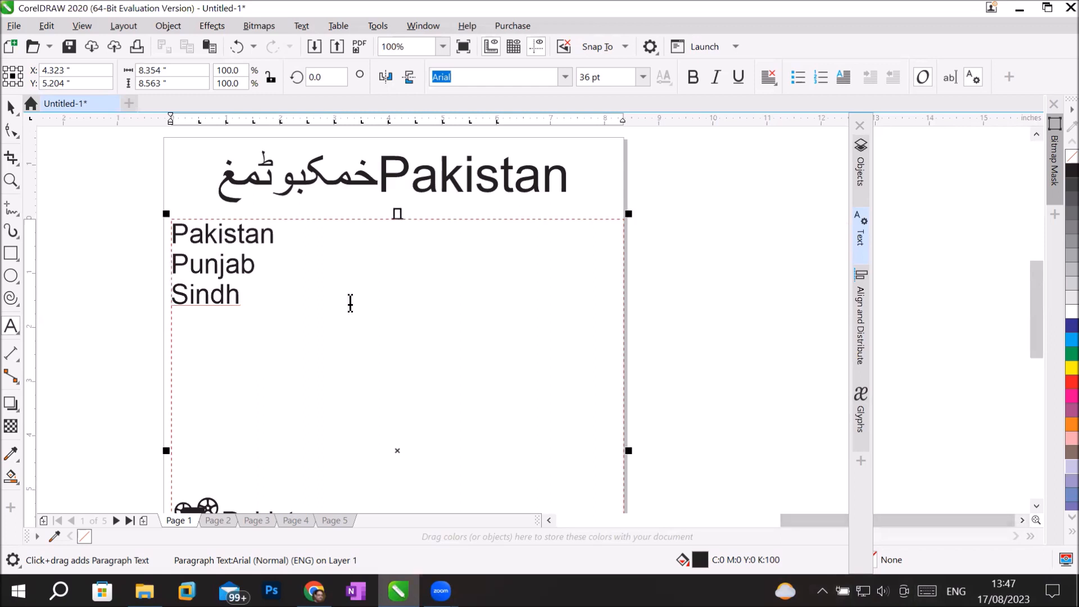
pyautogui.click(303, 265)
pyautogui.press('Return')
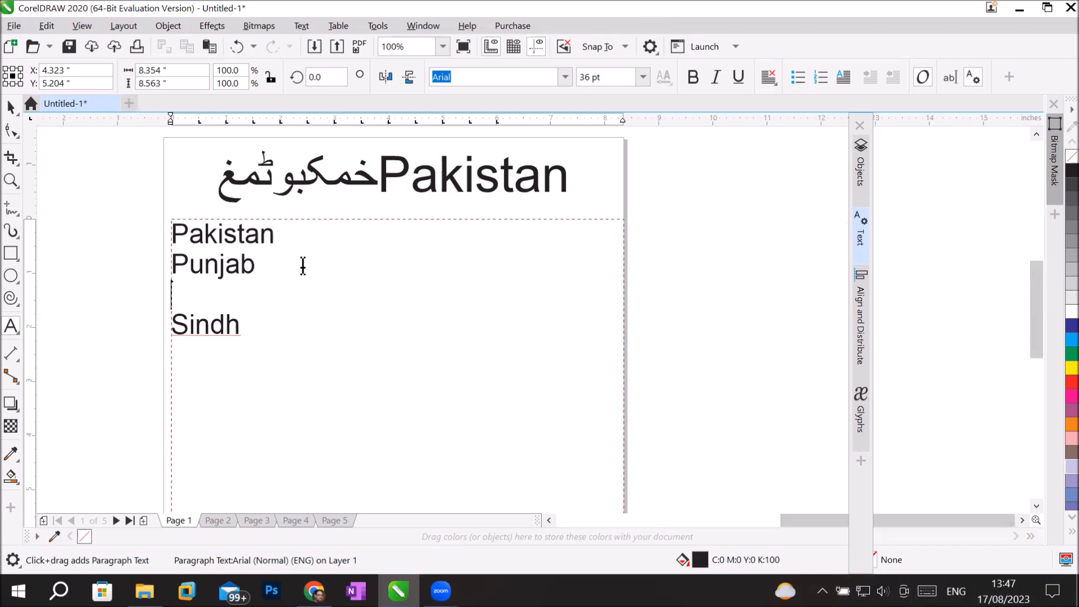
pyautogui.write('Lahore')
pyautogui.press('Return')
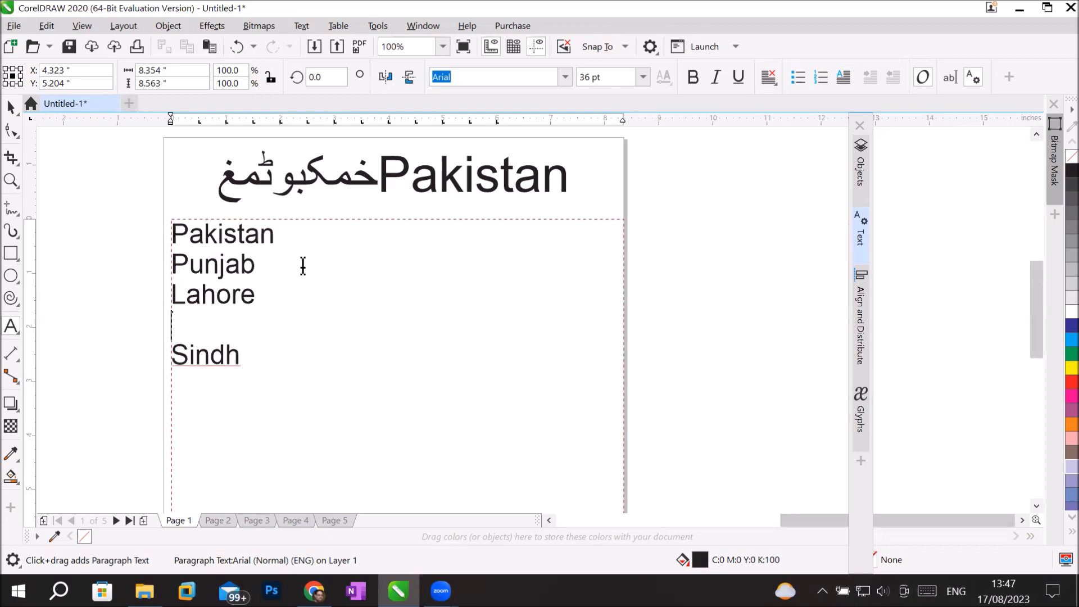
pyautogui.write('Faislab')
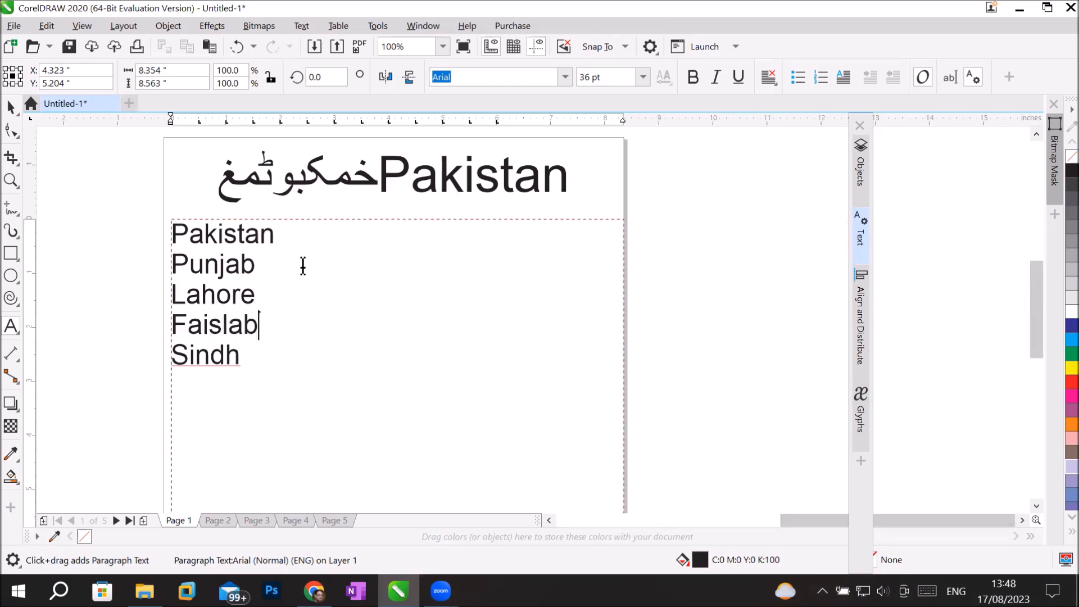
pyautogui.write('ad')
pyautogui.press('Left')
pyautogui.press('Left')
pyautogui.press('Left')
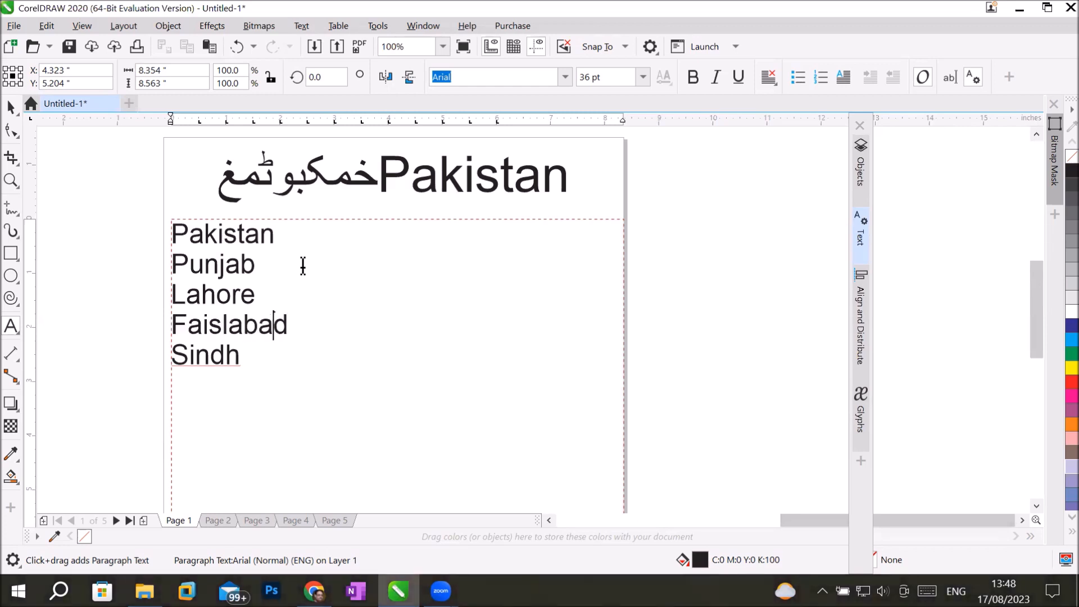
pyautogui.press('Right')
pyautogui.press('Right')
pyautogui.press('Right')
pyautogui.press('Return')
pyautogui.write('Gujrawa')
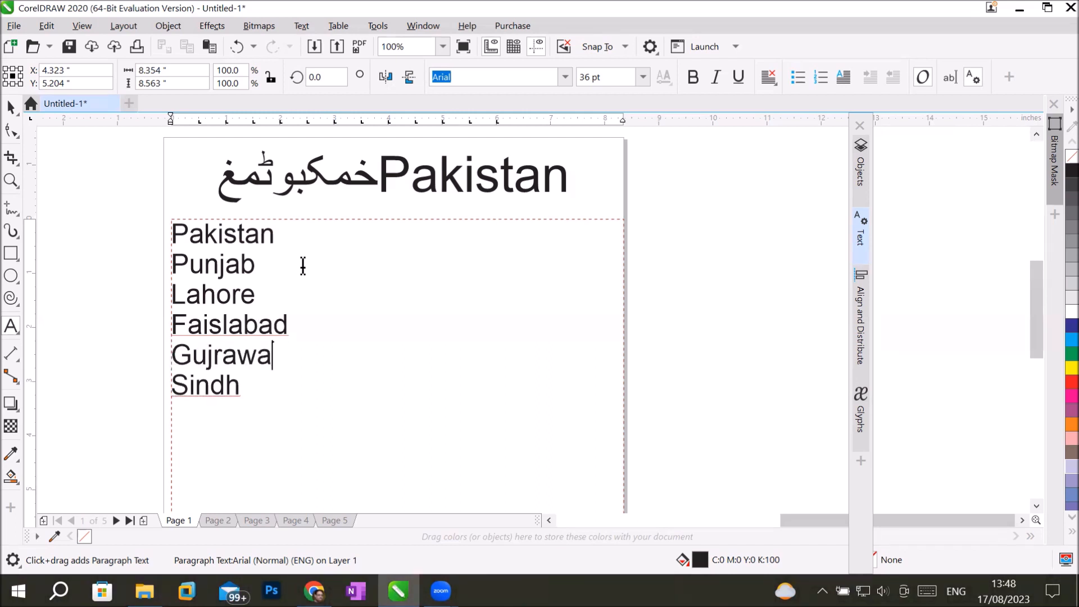
pyautogui.write('nla')
# Add the city lines Karachi and Hyderabad below Sindh and finish the text entry.
pyautogui.press('Down')
pyautogui.press('Return')
pyautogui.write('Karachi')
pyautogui.press('Return')
pyautogui.write('Hy')
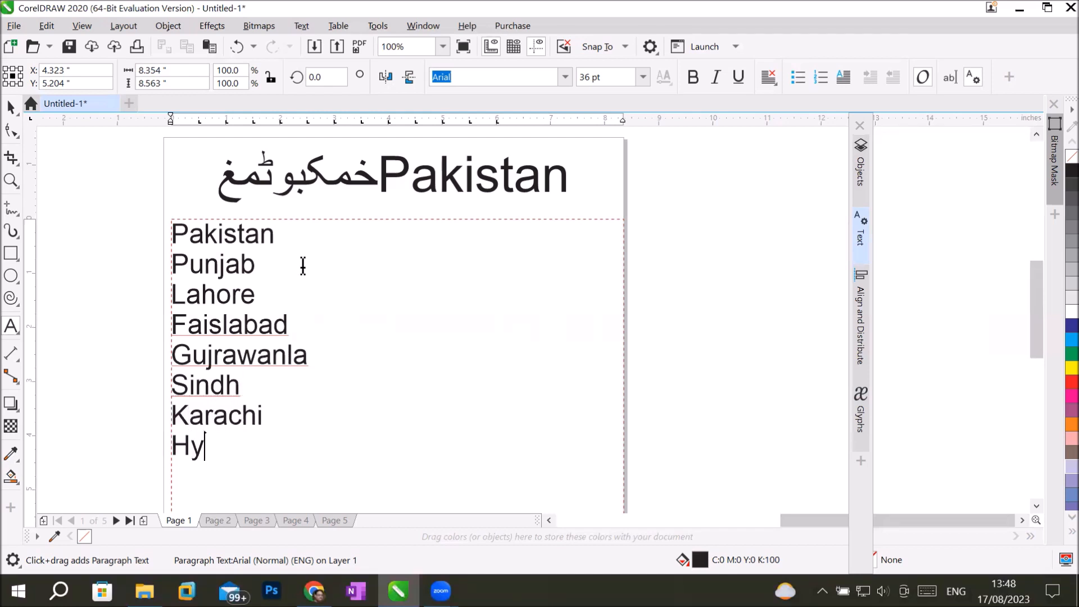
pyautogui.write('dera')
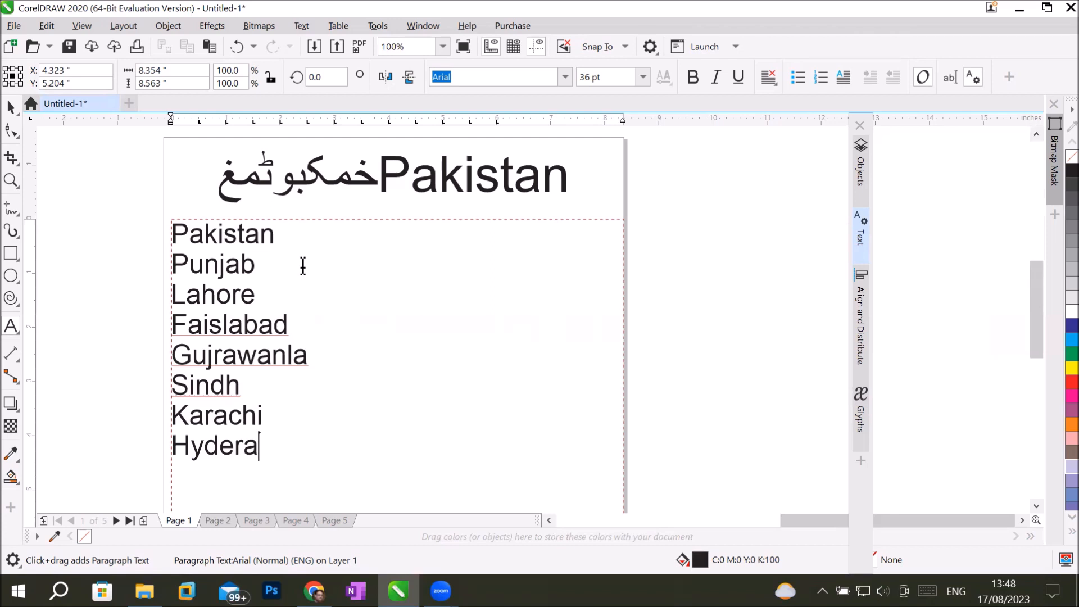
pyautogui.write('bad')
pyautogui.press('Escape')
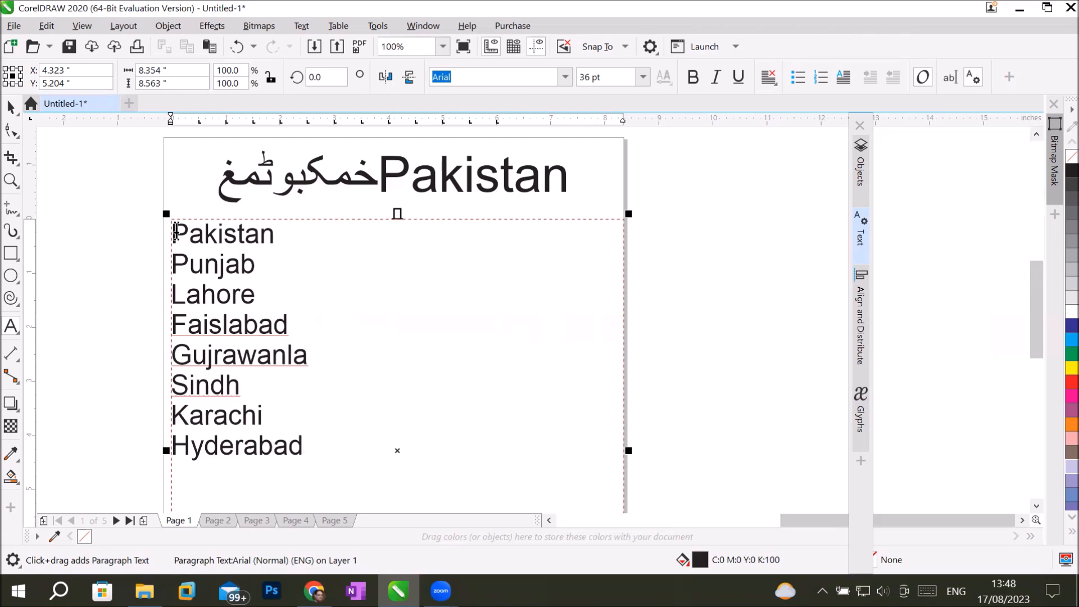
# Select the eight lines from Pakistan to Hyderabad and turn them into a bulleted list.
pyautogui.click(174, 233)
pyautogui.moveTo(174, 234); pyautogui.dragTo(351, 469)
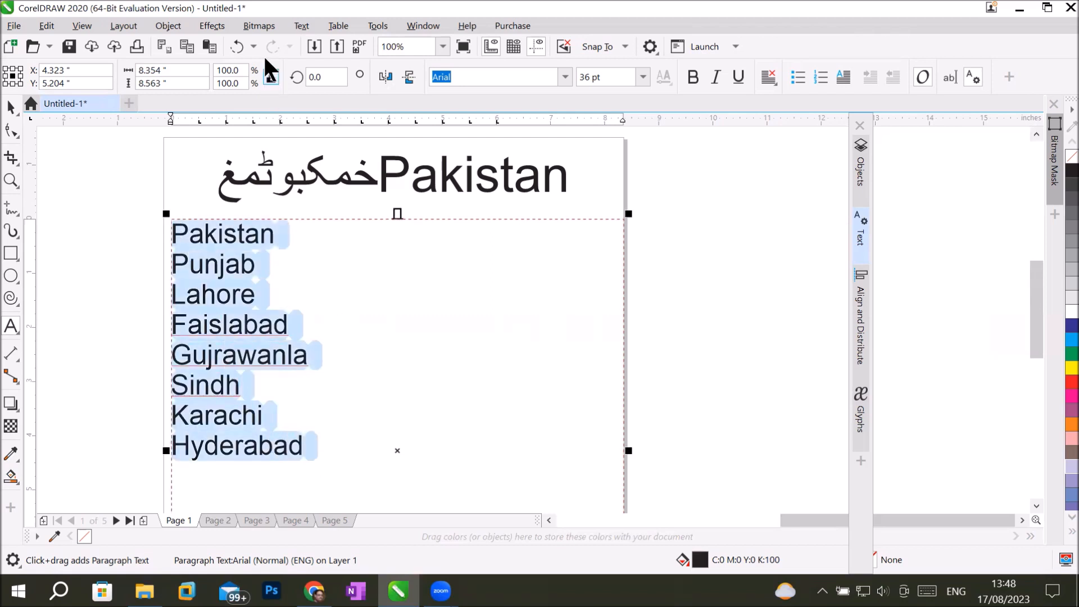
pyautogui.click(303, 25)
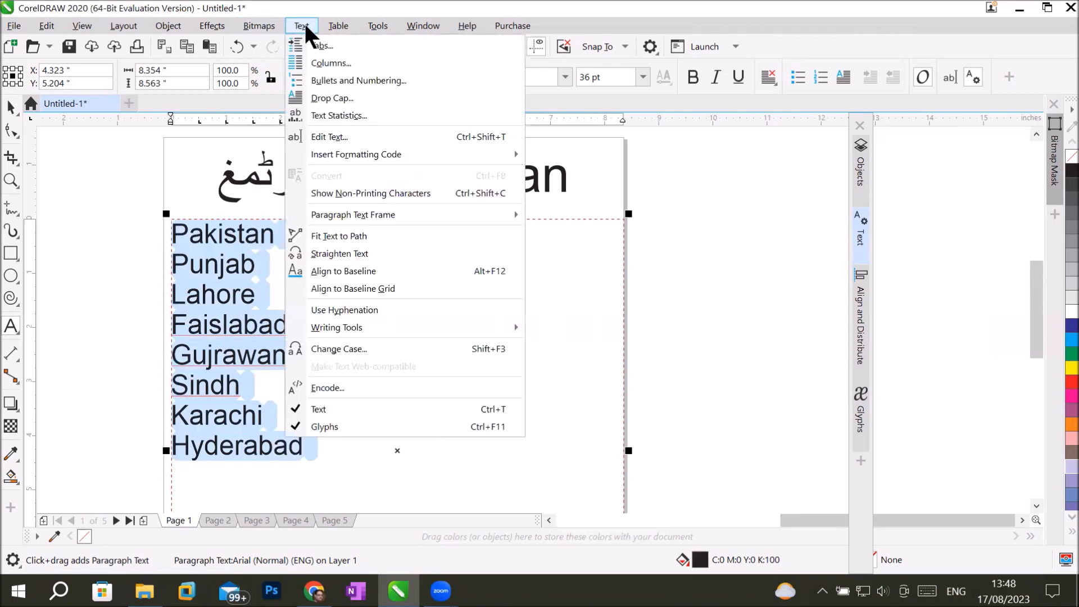
pyautogui.click(339, 80)
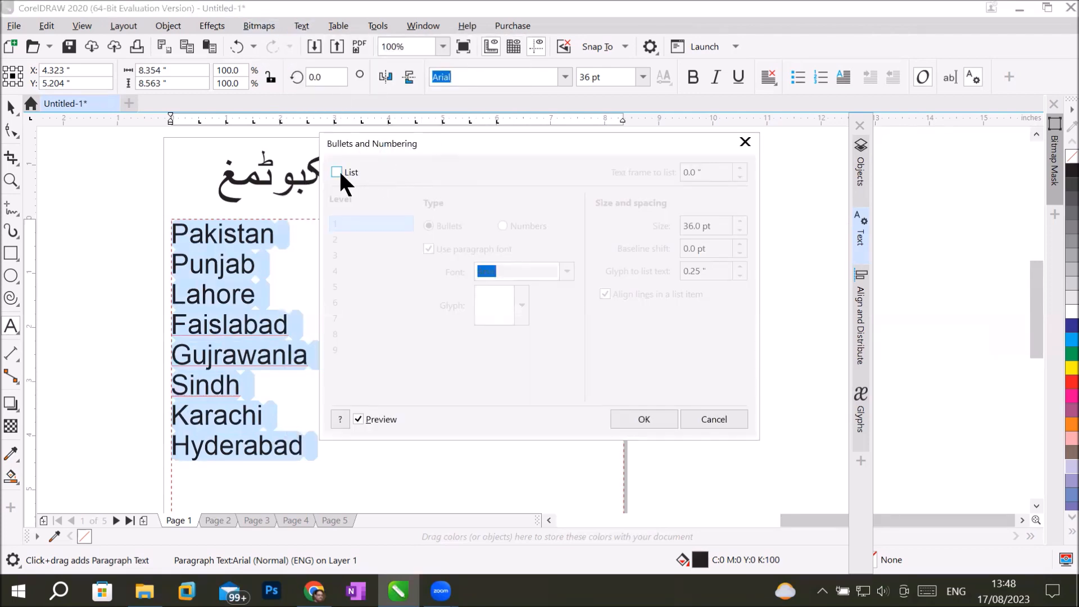
pyautogui.click(337, 172)
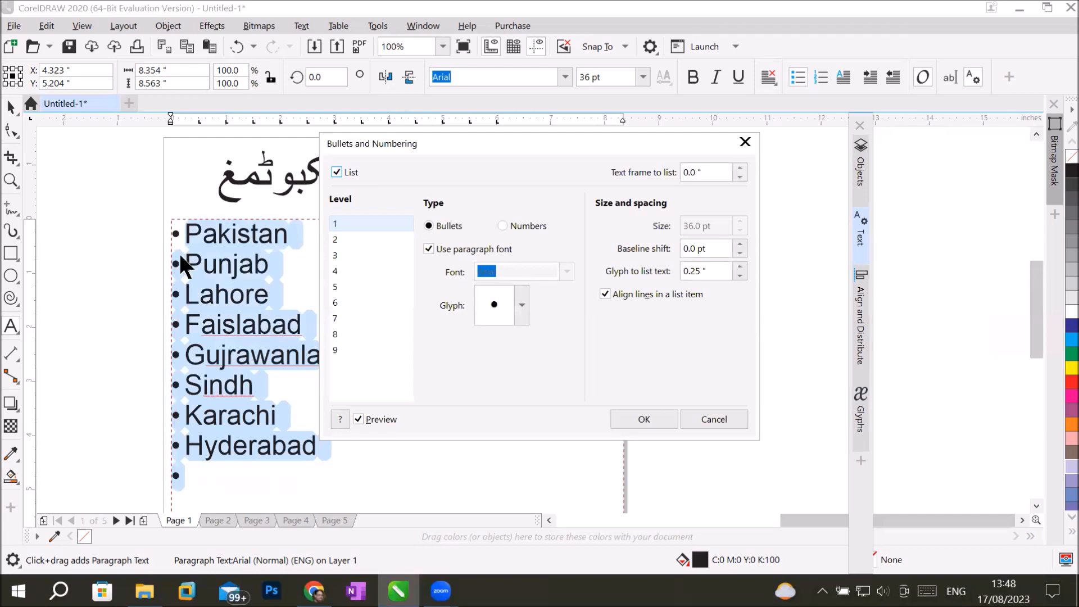
# Stop the level 1 bullets from using the paragraph font and look through the fonts available for them.
pyautogui.click(518, 304)
pyautogui.click(518, 304)
pyautogui.click(478, 270)
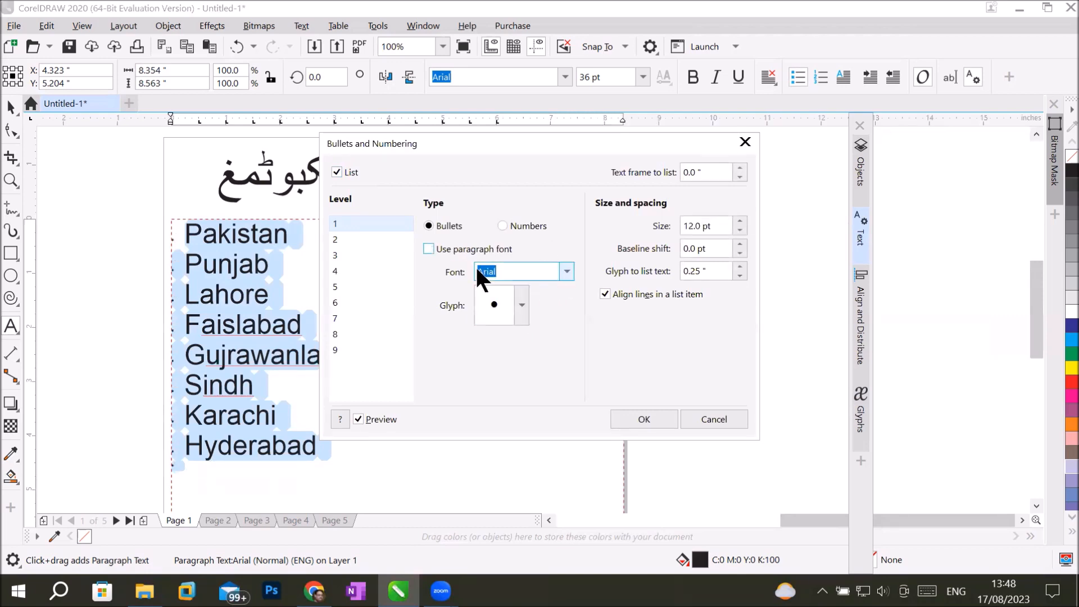
pyautogui.click(566, 270)
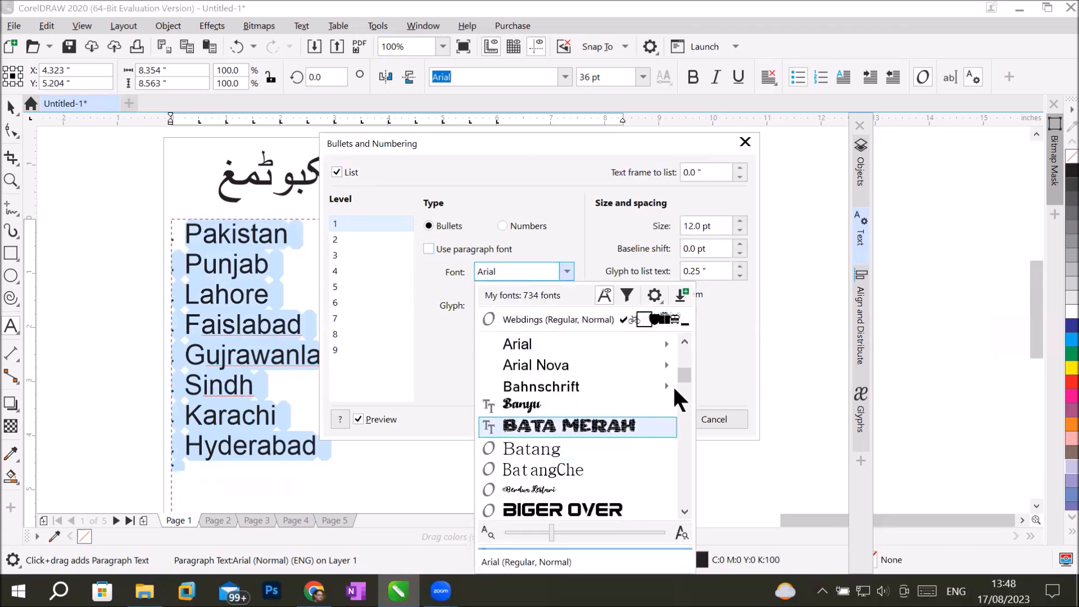
pyautogui.scroll(-10, 678, 388)
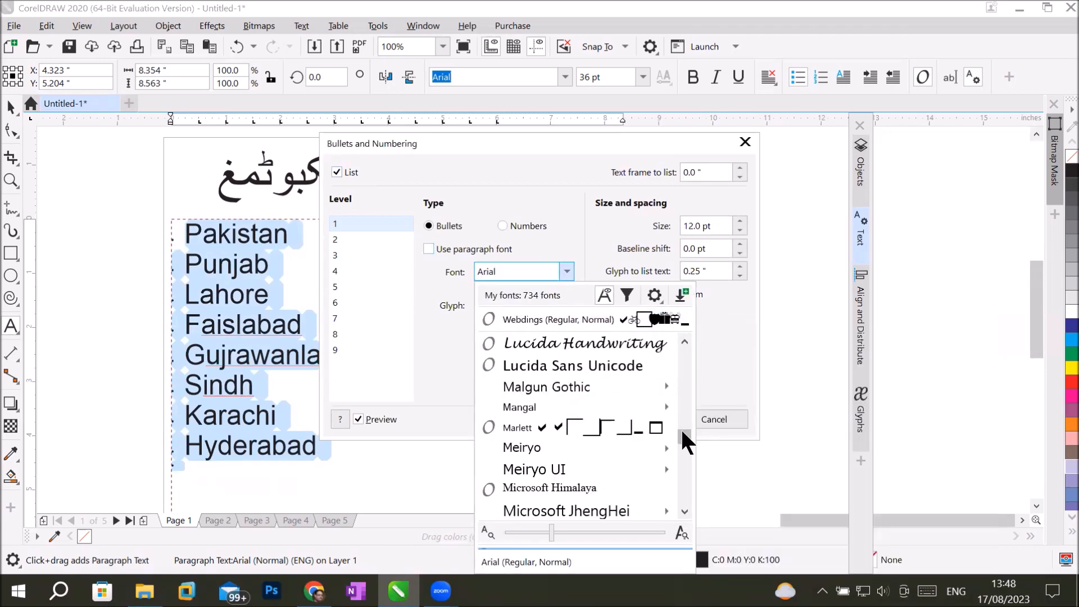
pyautogui.moveTo(682, 433); pyautogui.dragTo(683, 464)
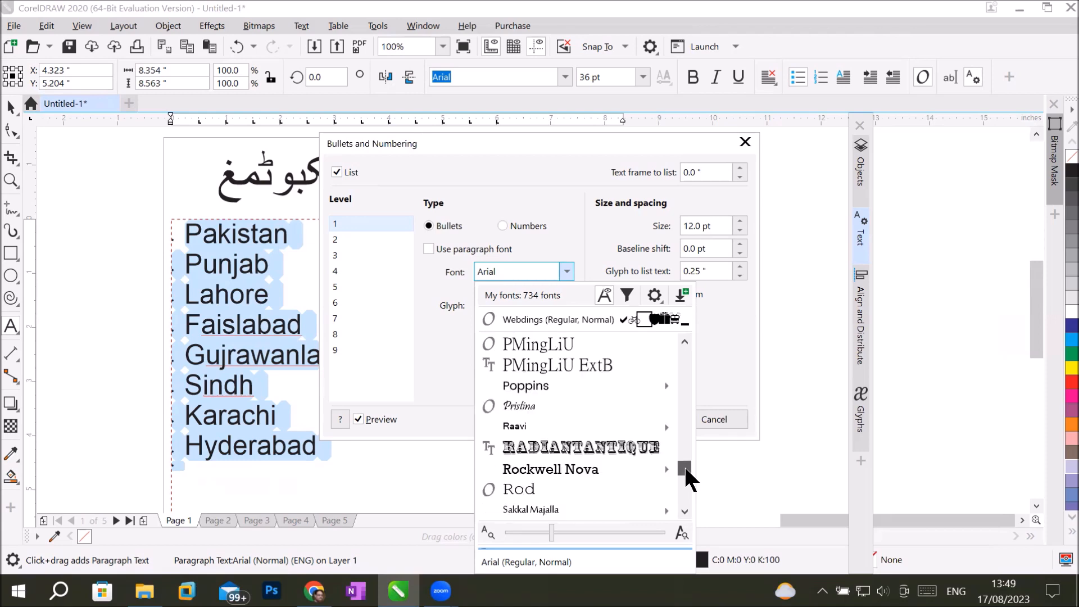
# Open the store for additional fonts and examine its New, Special Offers and Applications listings.
pyautogui.click(679, 290)
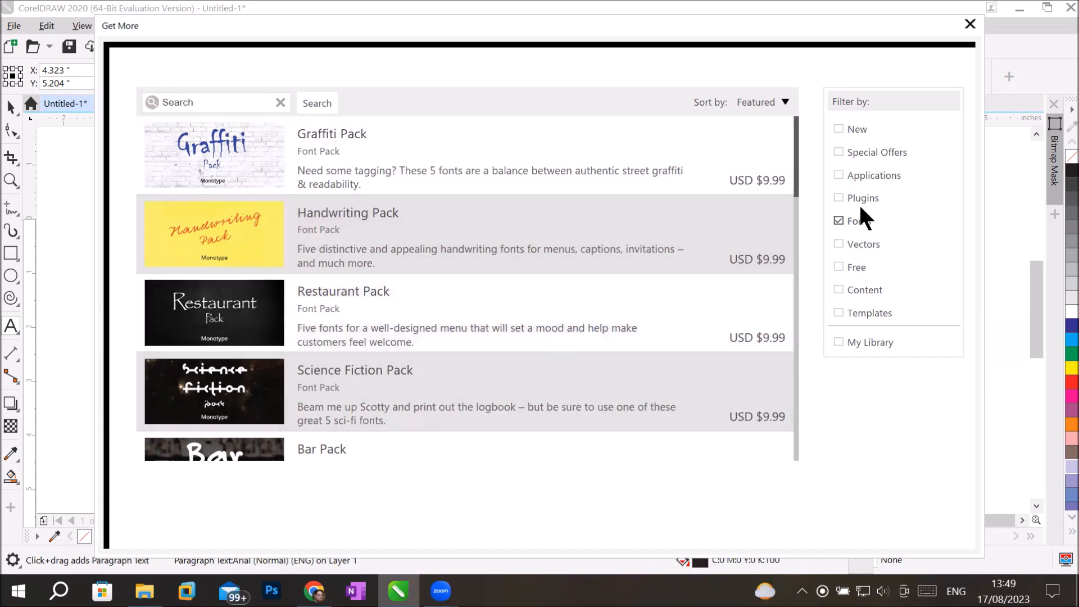
pyautogui.click(838, 129)
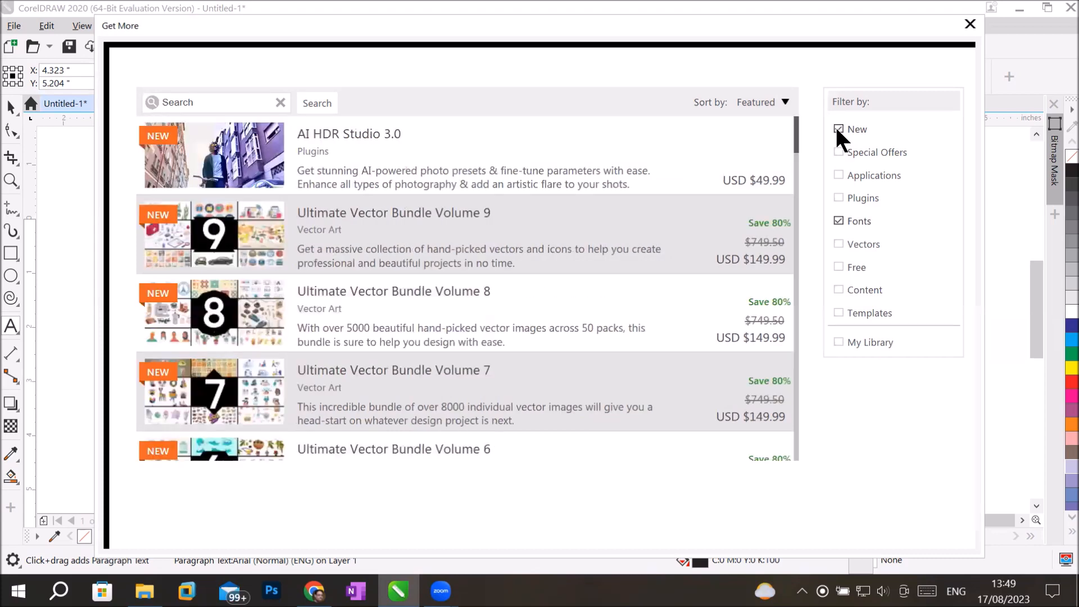
pyautogui.click(837, 128)
pyautogui.click(839, 153)
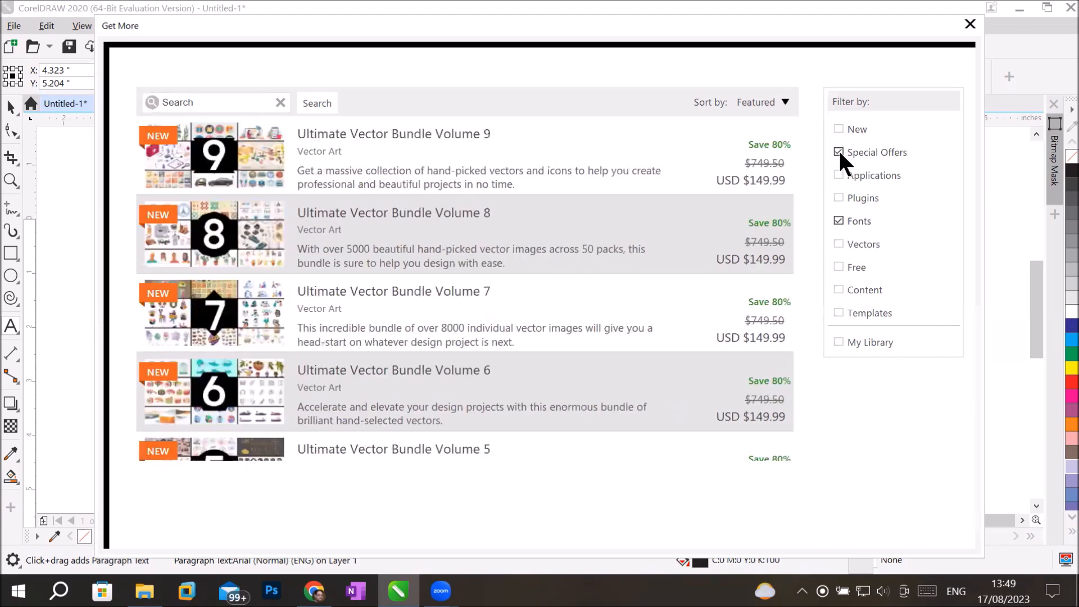
pyautogui.click(839, 151)
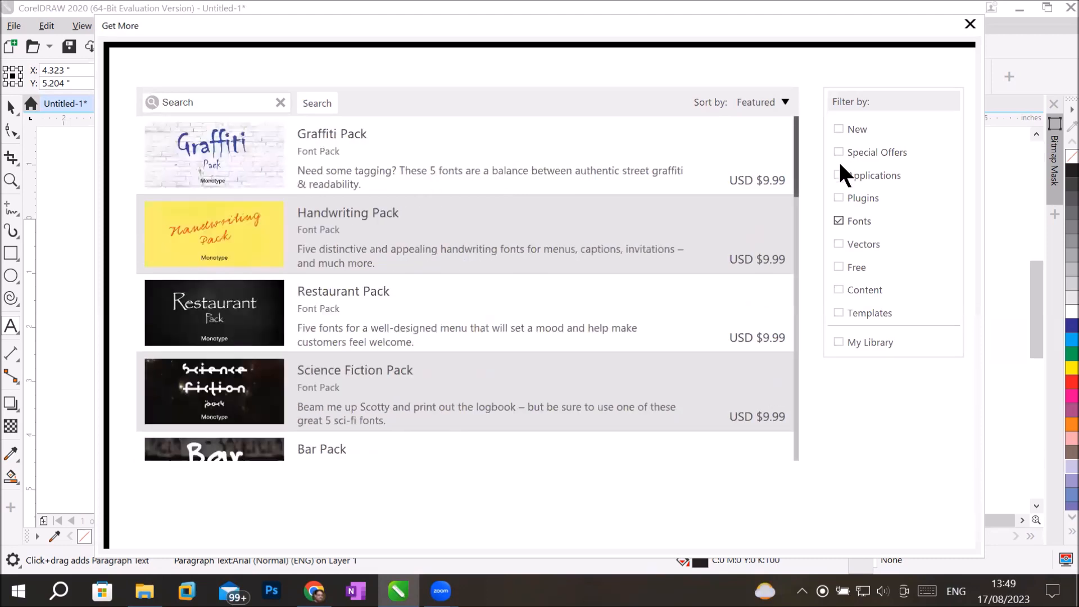
pyautogui.click(838, 174)
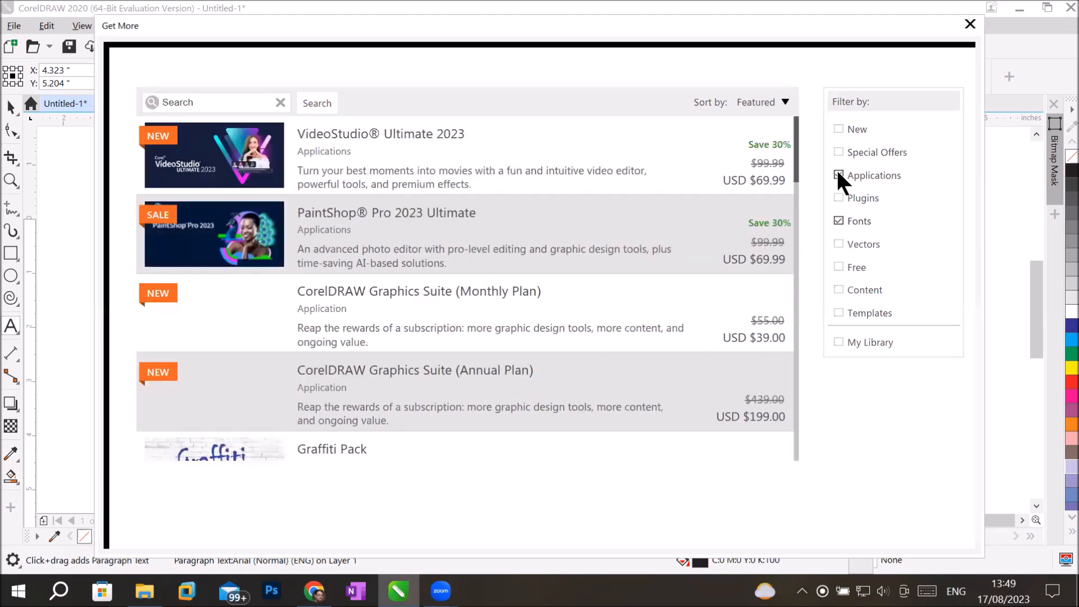
pyautogui.click(838, 174)
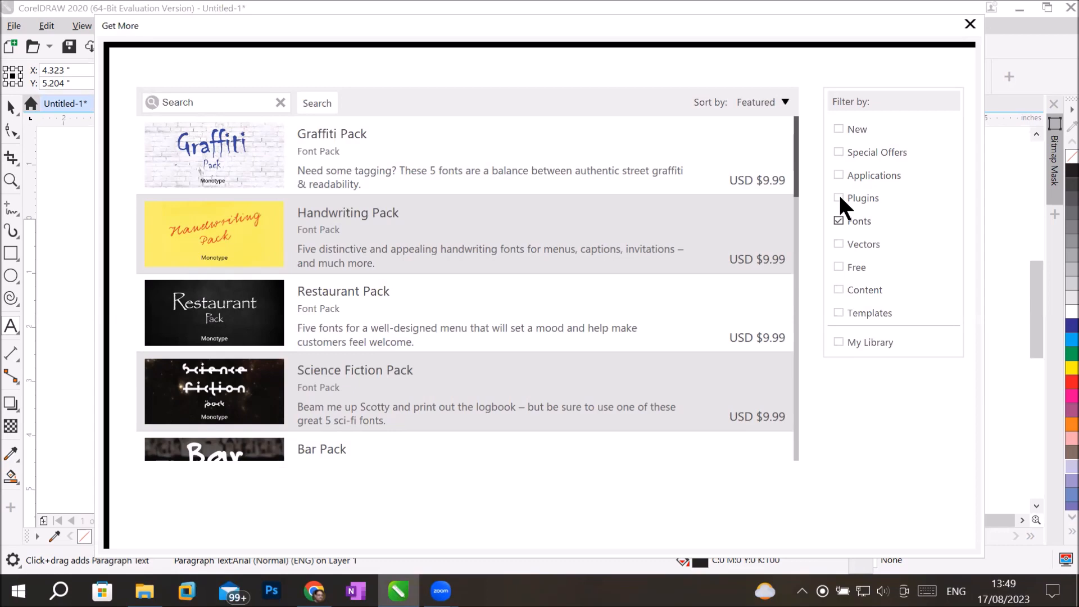
# Examine the store's listings under Vectors, Free and My Library without the Fonts filter, and close the store.
pyautogui.click(838, 221)
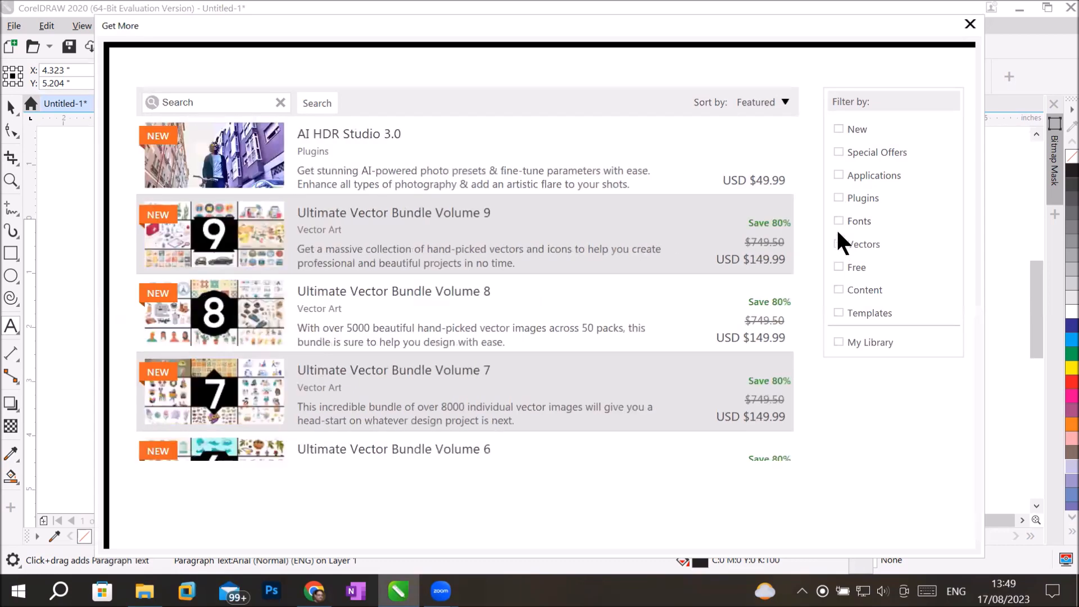
pyautogui.click(839, 245)
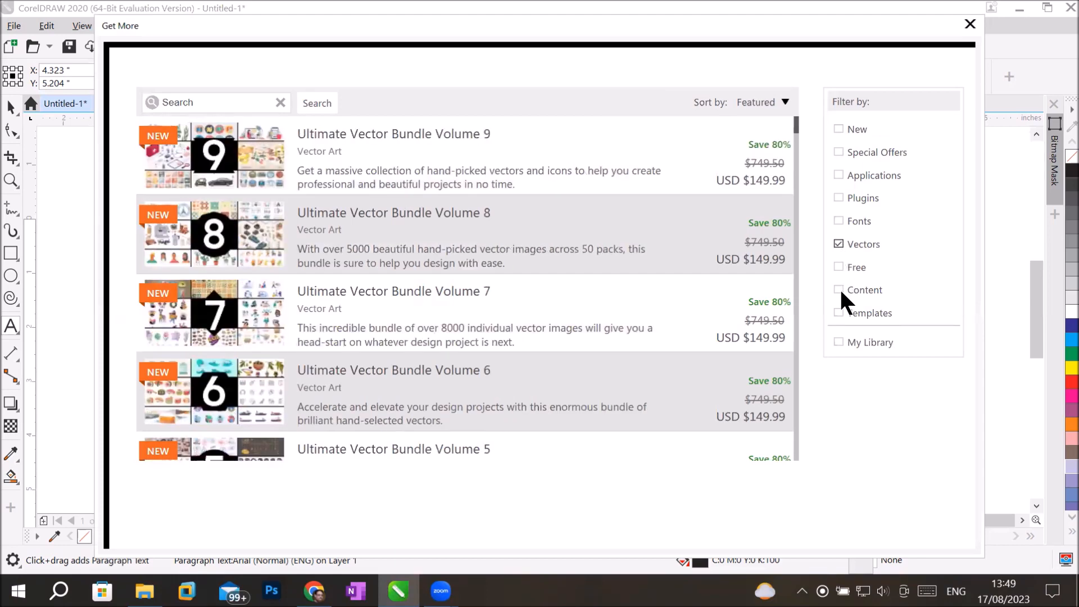
pyautogui.click(840, 268)
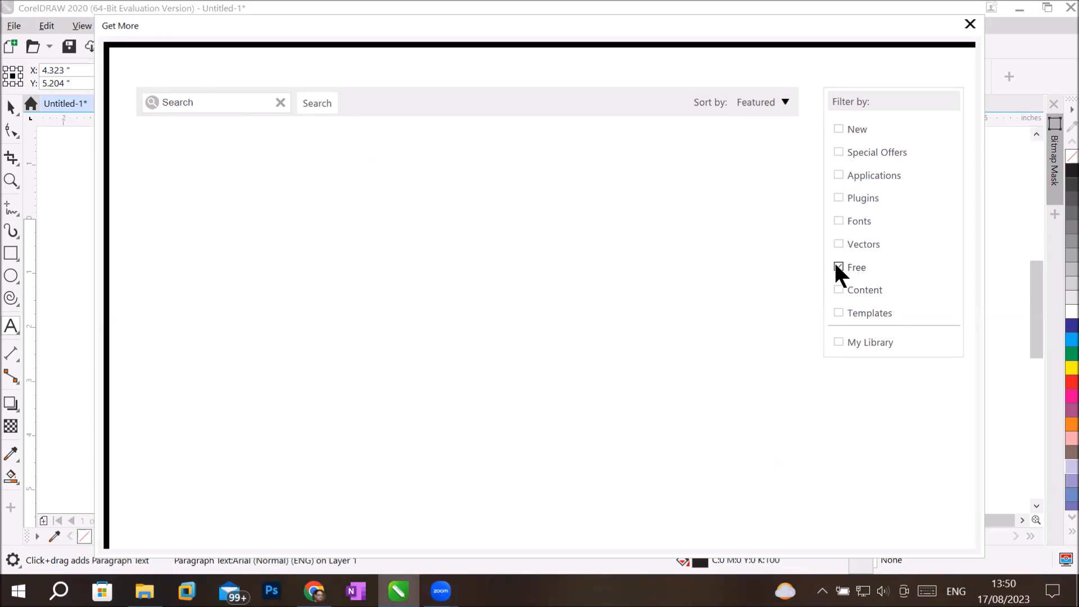
pyautogui.click(838, 267)
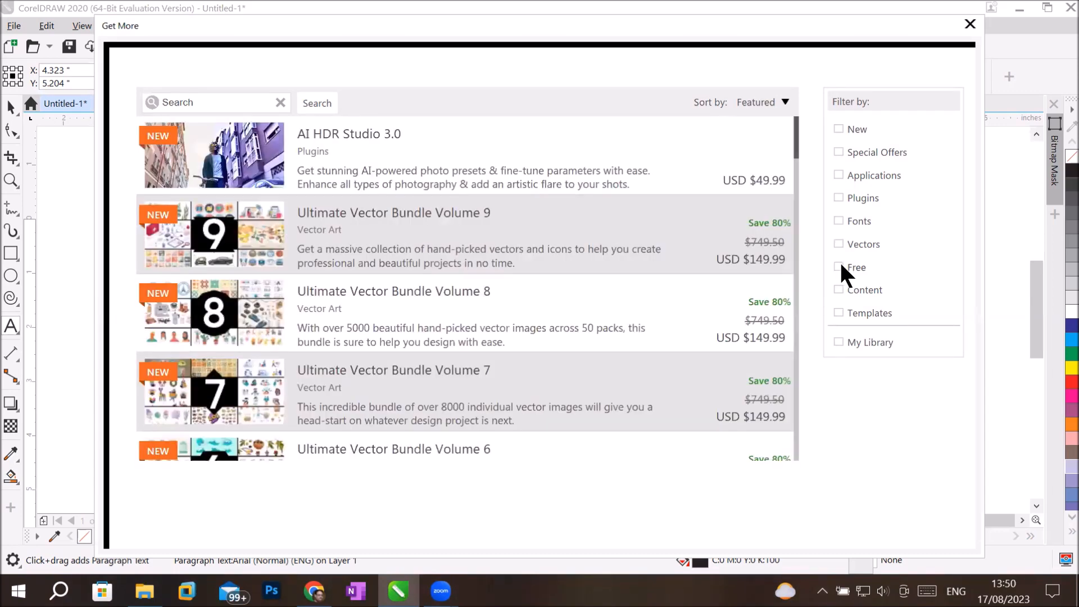
pyautogui.click(840, 265)
pyautogui.click(840, 342)
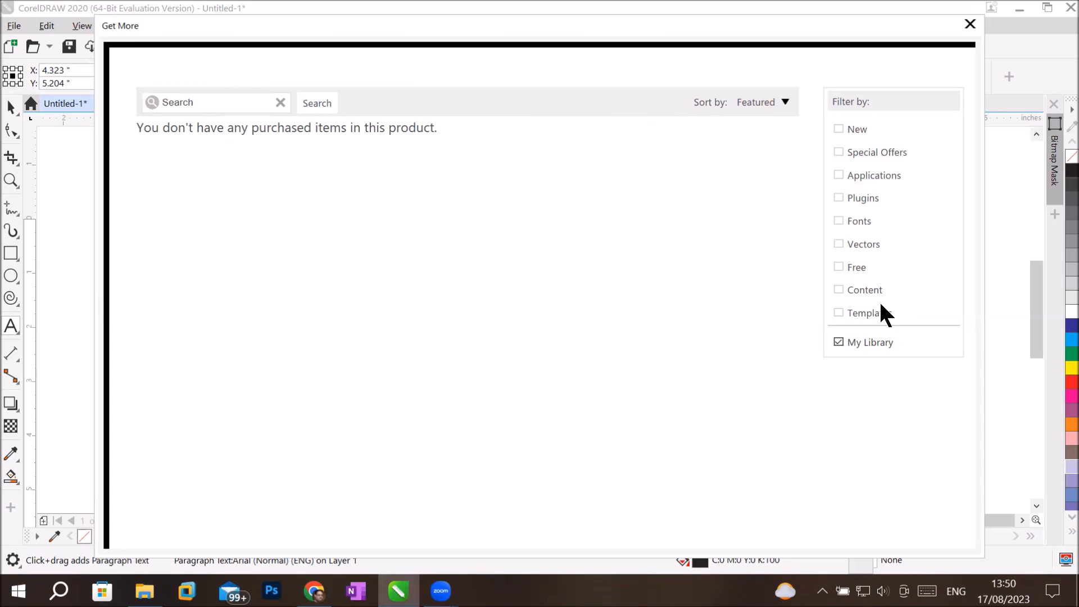
pyautogui.click(970, 23)
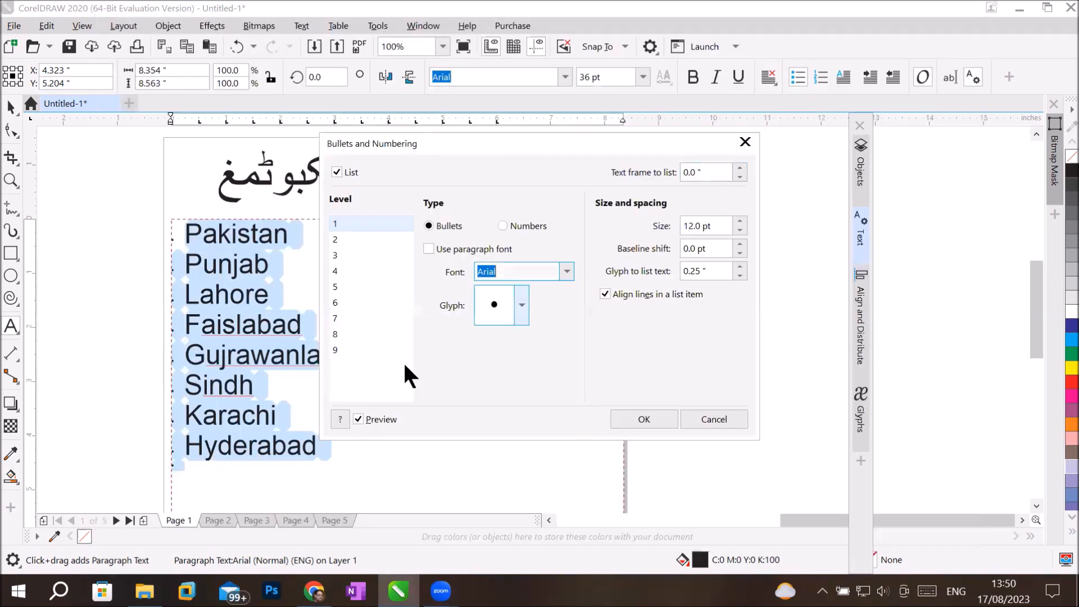
# Set the level 1 bullet font to Webdings and choose the figure wearing a hat as the glyph.
pyautogui.click(565, 271)
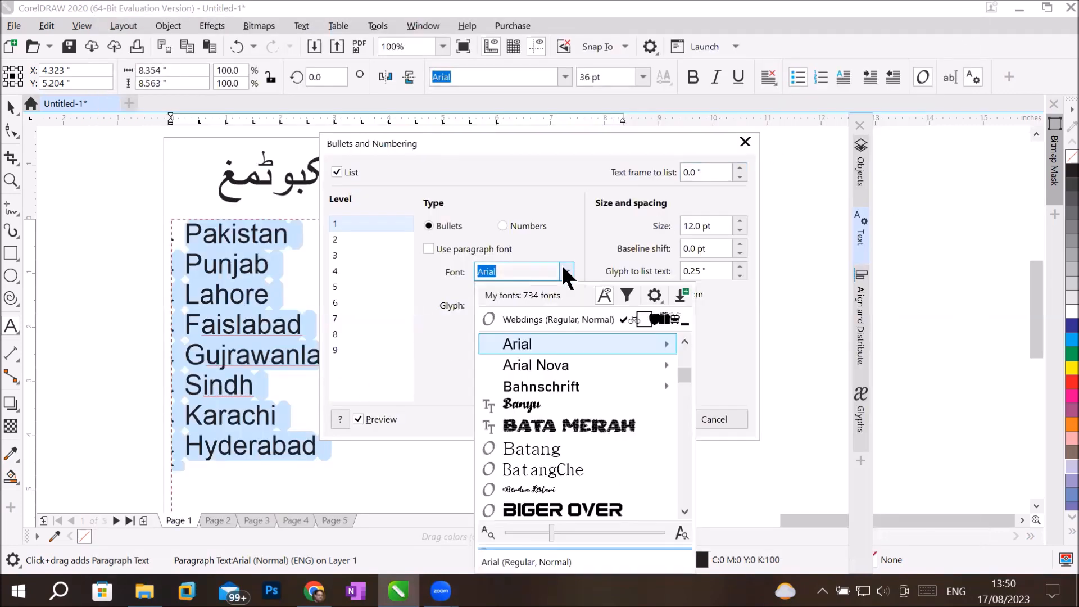
pyautogui.moveTo(675, 345)
pyautogui.moveTo(678, 369); pyautogui.dragTo(681, 491)
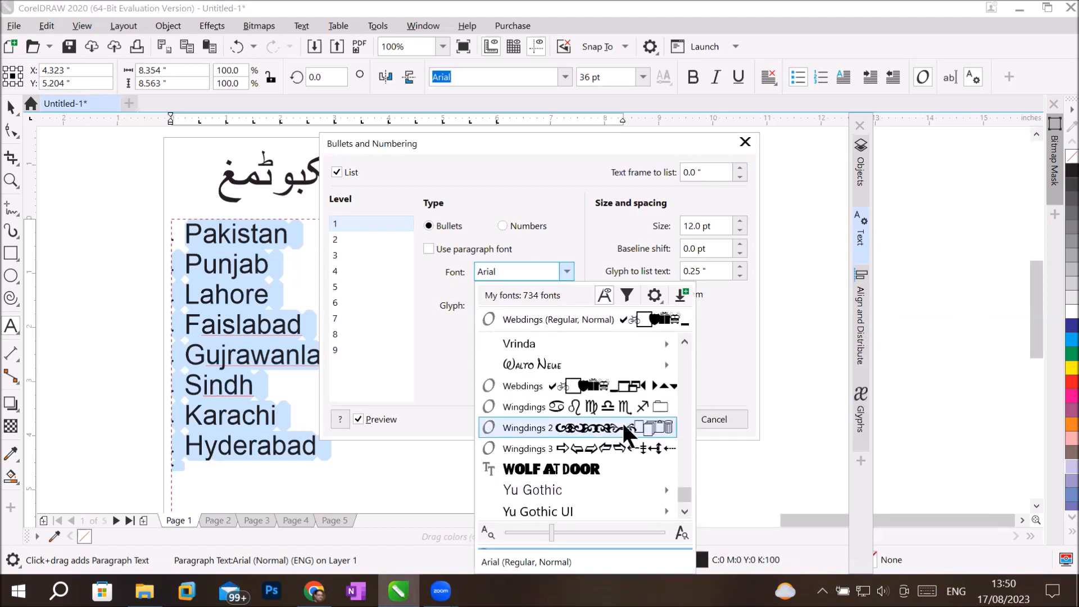
pyautogui.click(635, 384)
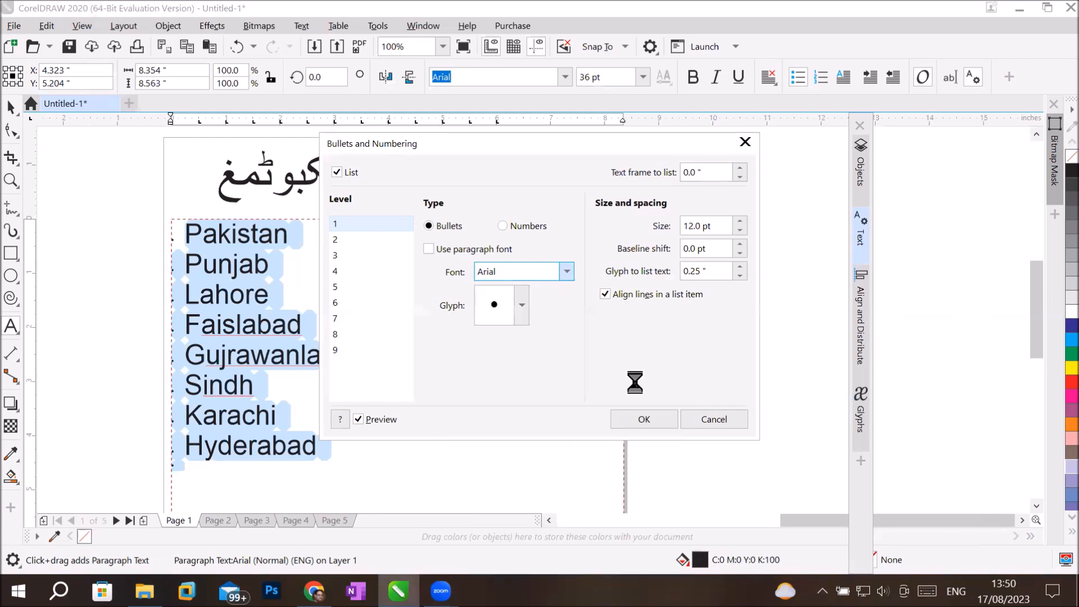
pyautogui.click(520, 302)
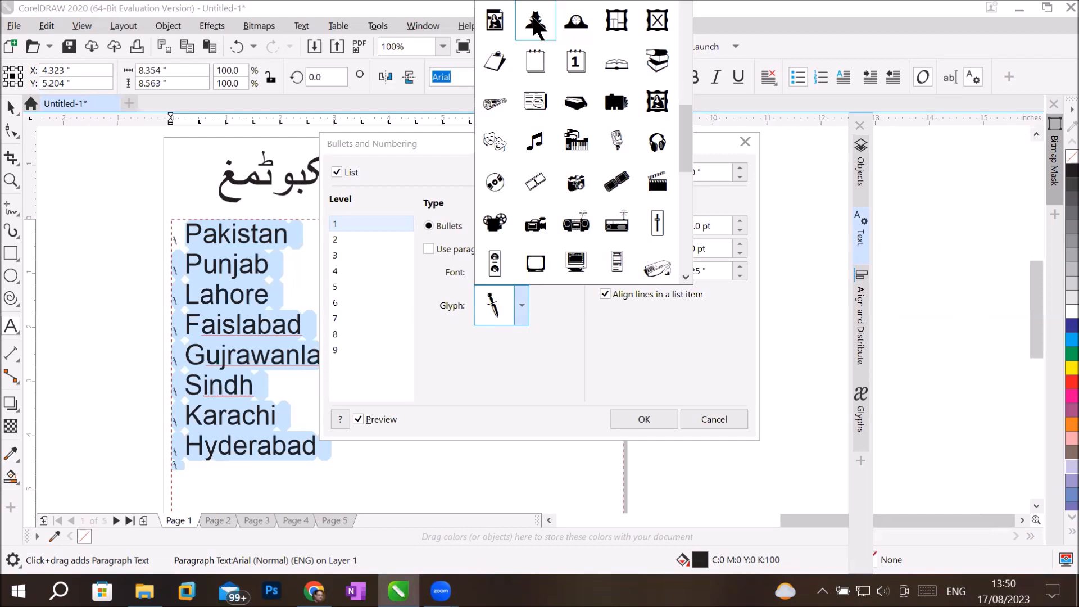
pyautogui.click(534, 23)
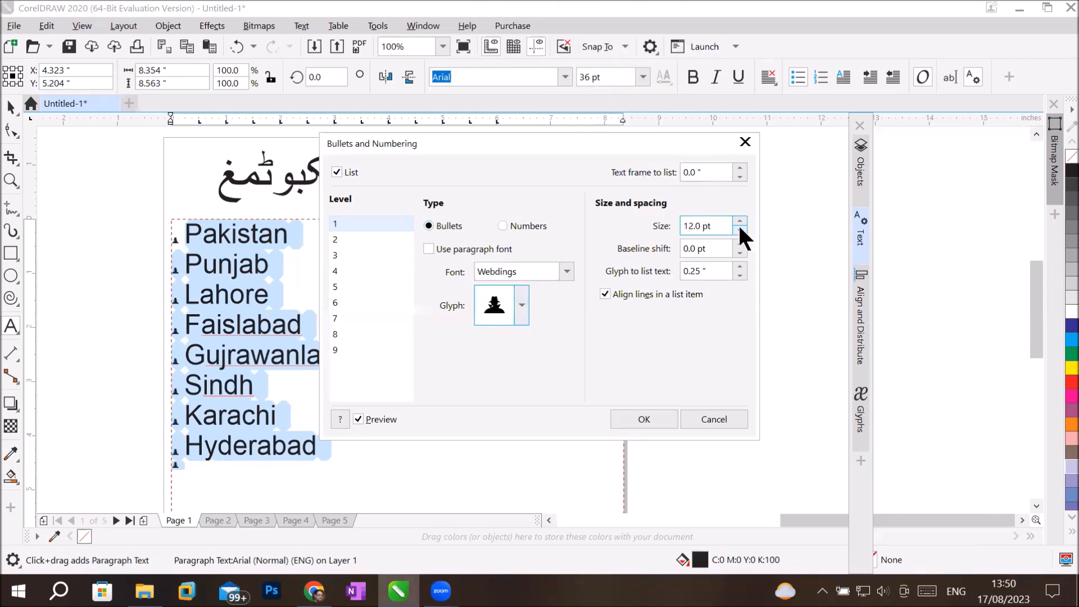
# Set the level 1 bullet size to 40 pt and apply the list settings.
pyautogui.moveTo(704, 226); pyautogui.dragTo(606, 231)
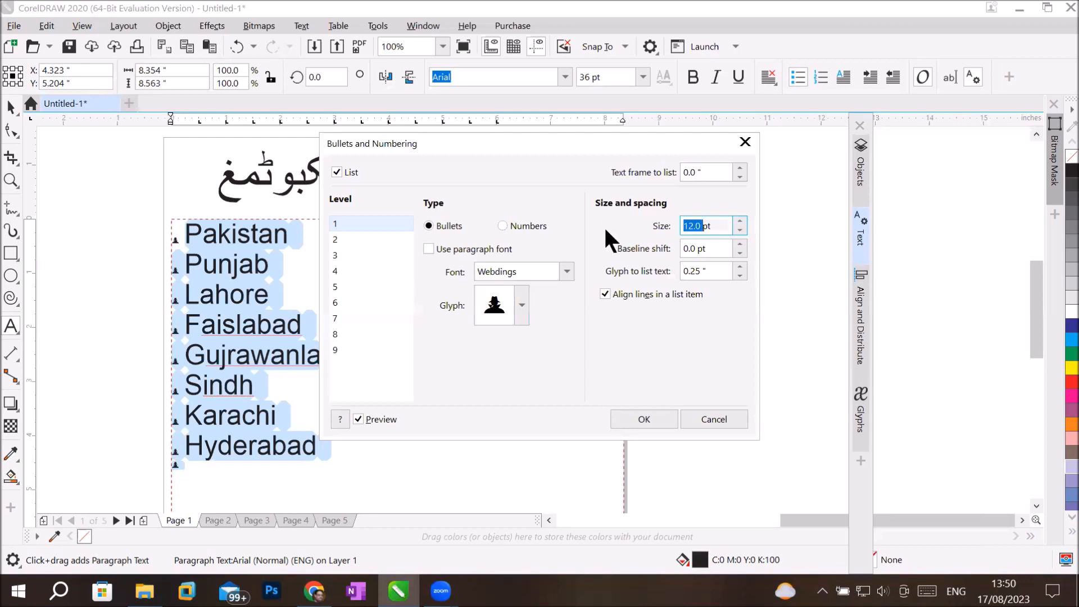
pyautogui.write('40')
pyautogui.press('Return')
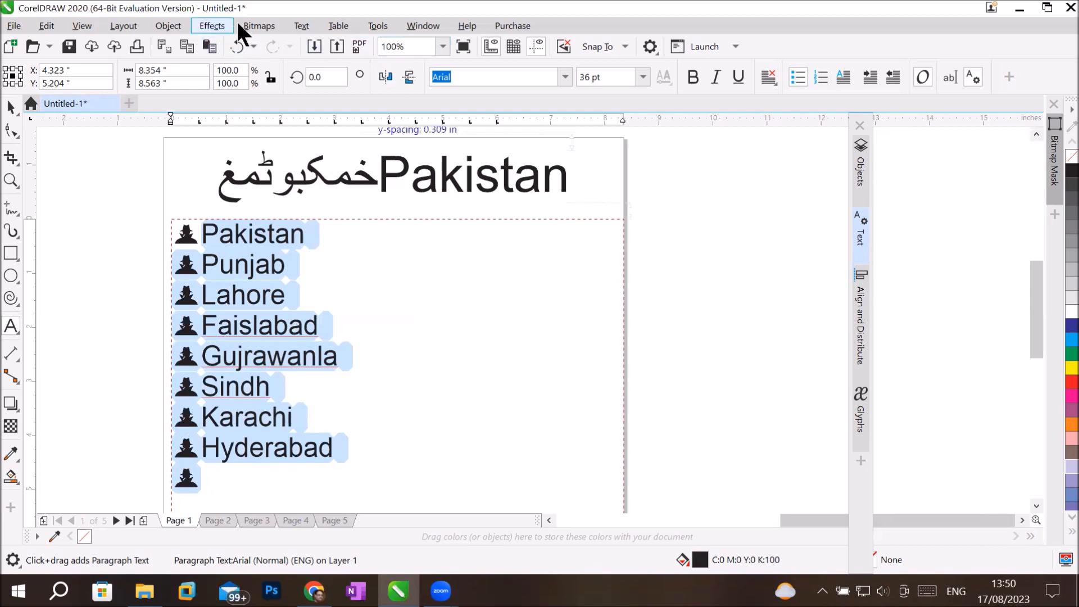
# Reopen the Bullets and Numbering settings for the selected lines and set the level 2 bullet font to Webdings.
pyautogui.click(302, 26)
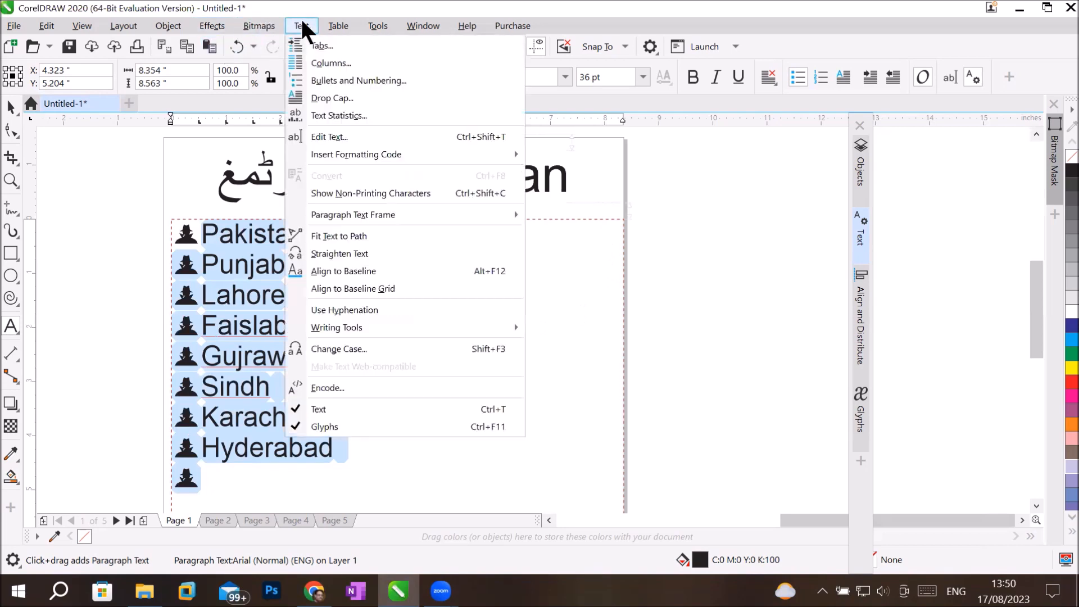
pyautogui.click(325, 79)
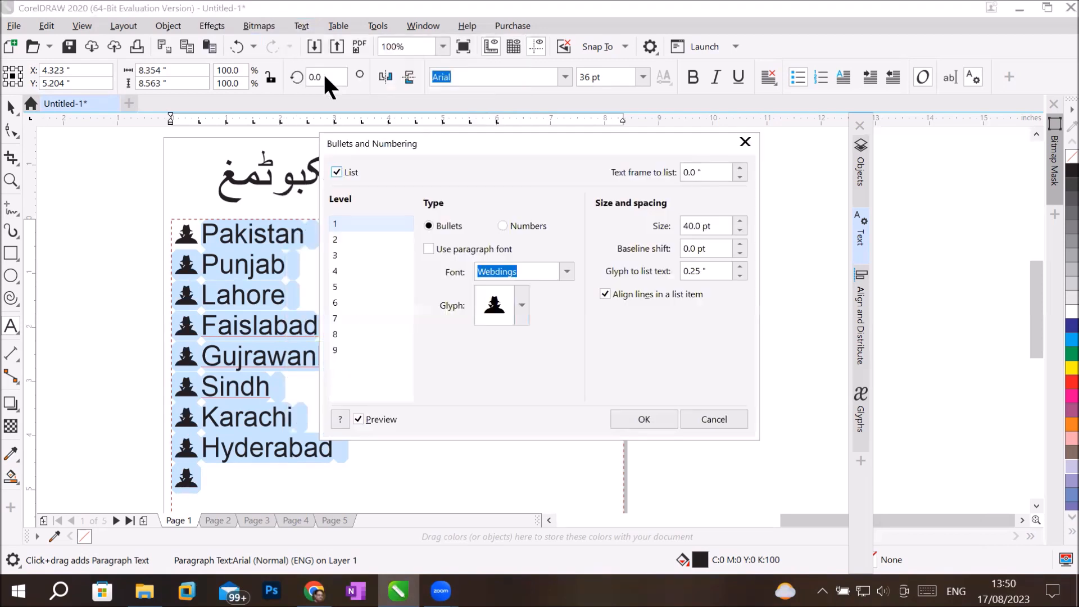
pyautogui.click(360, 240)
pyautogui.click(522, 305)
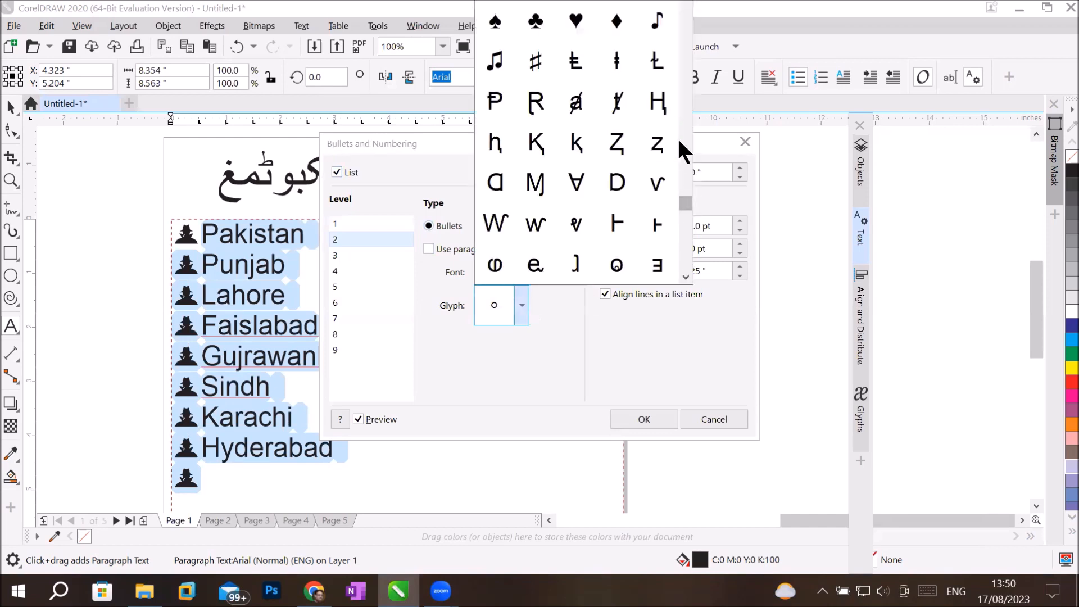
pyautogui.click(511, 311)
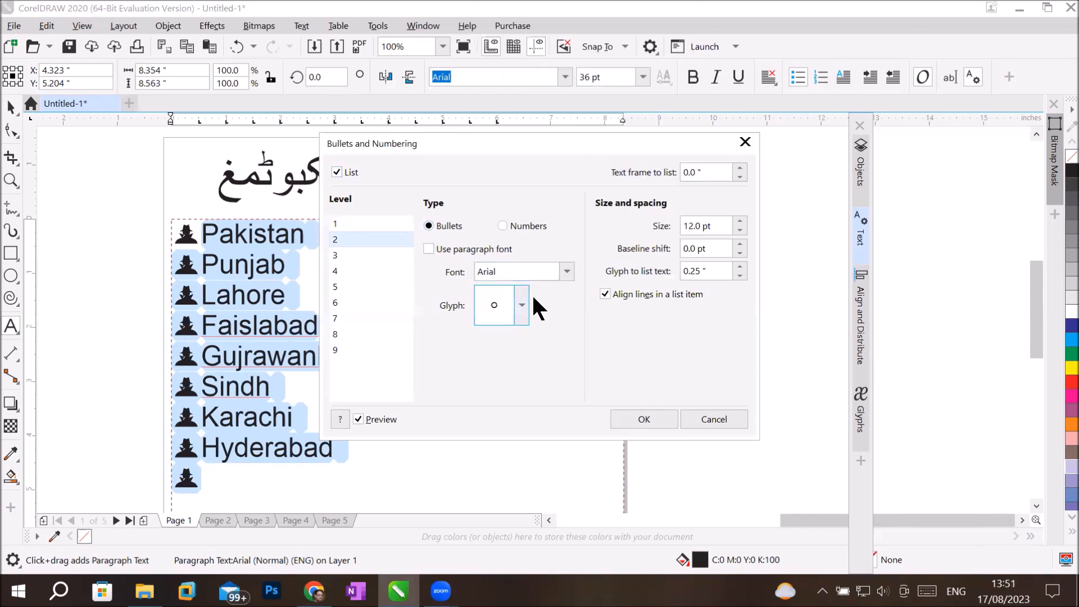
pyautogui.click(567, 271)
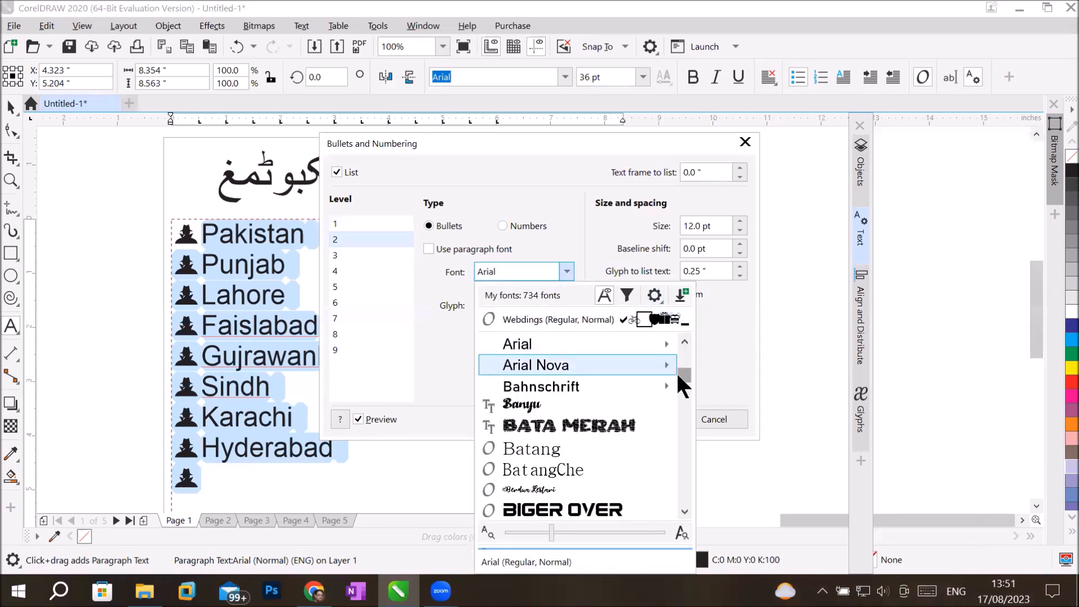
pyautogui.moveTo(677, 375); pyautogui.dragTo(683, 490)
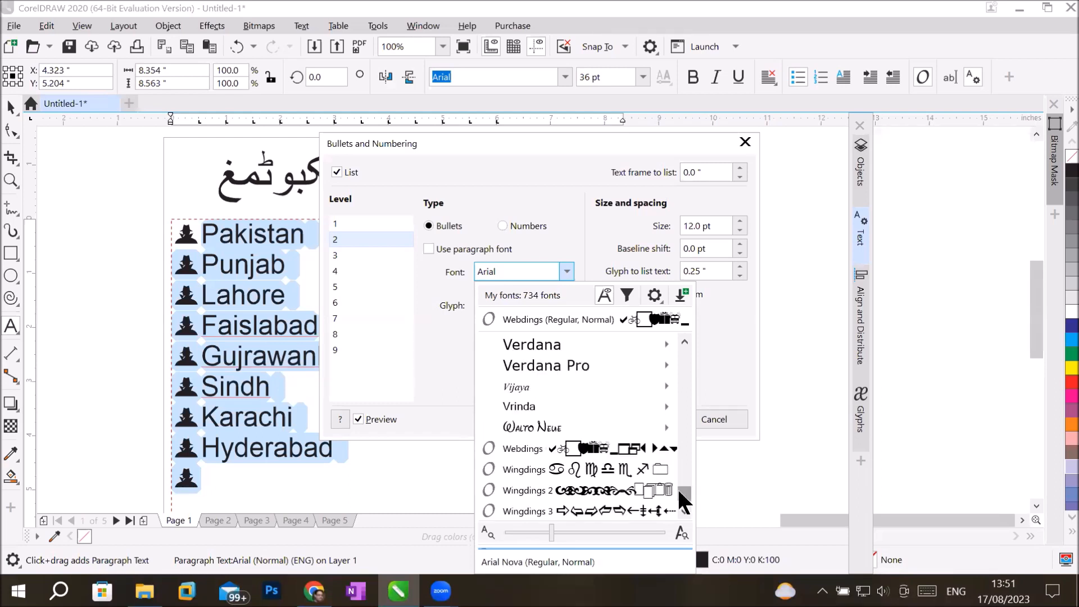
pyautogui.click(645, 450)
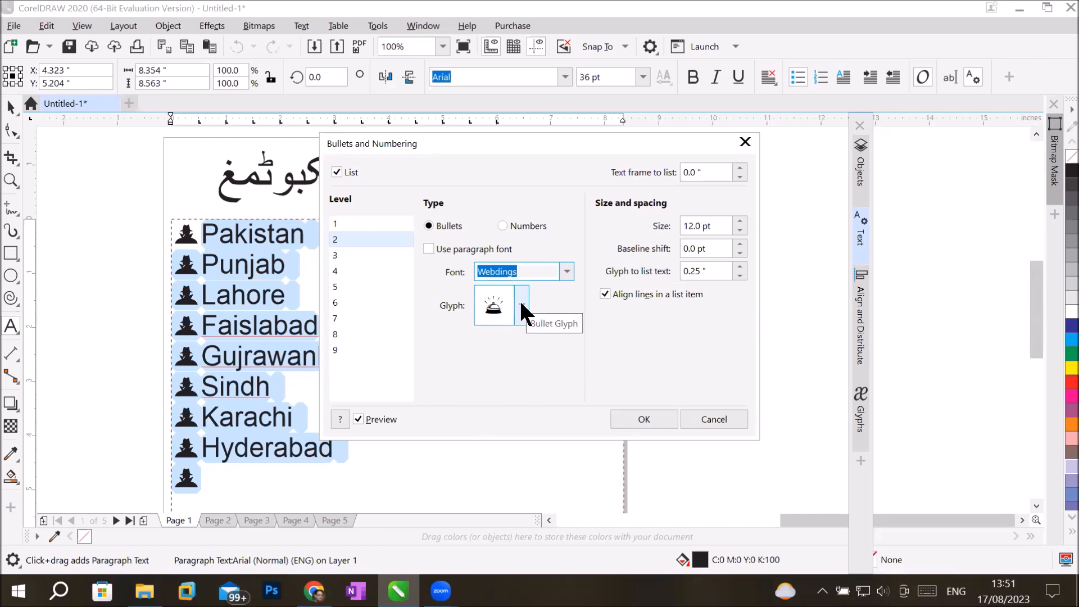
# Set the level 2 bullet size to 40 pt.
pyautogui.doubleClick(700, 225)
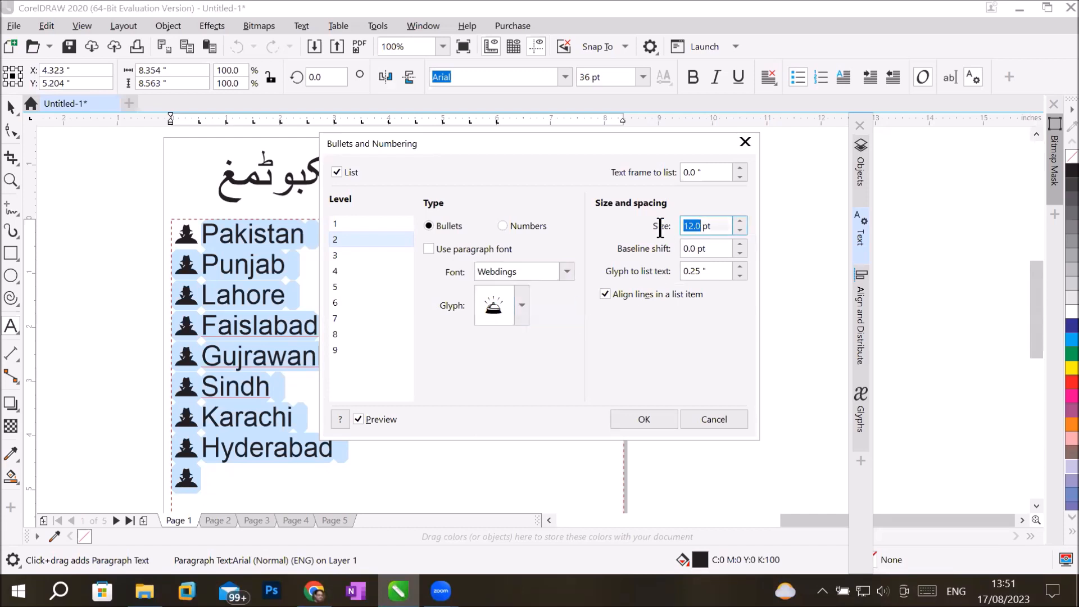
pyautogui.write('40')
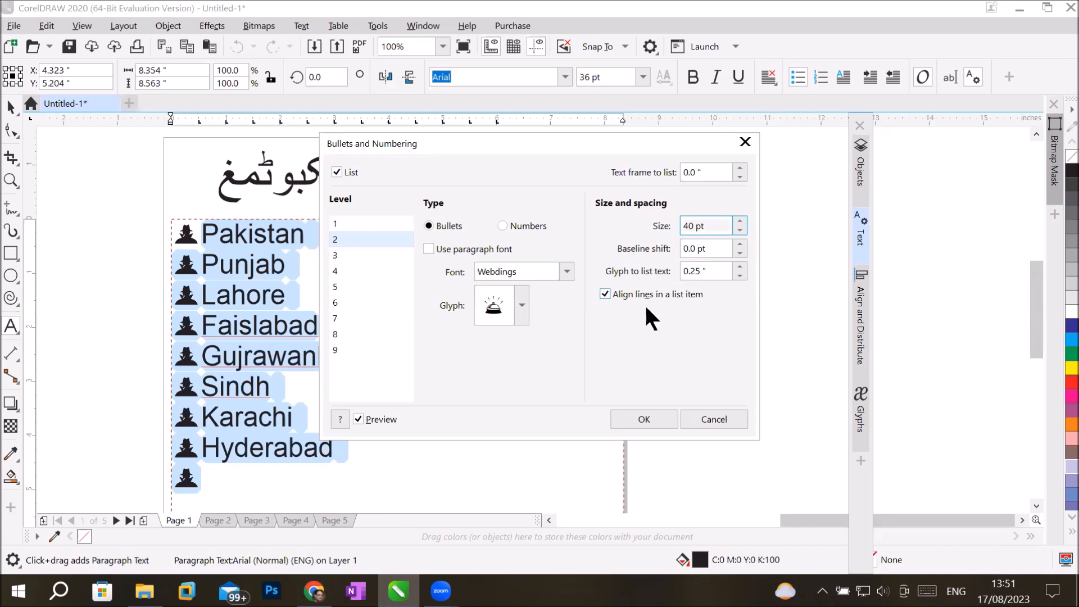
pyautogui.click(695, 248)
# Set the level 3 bullet font to Webdings.
pyautogui.click(352, 253)
pyautogui.click(566, 272)
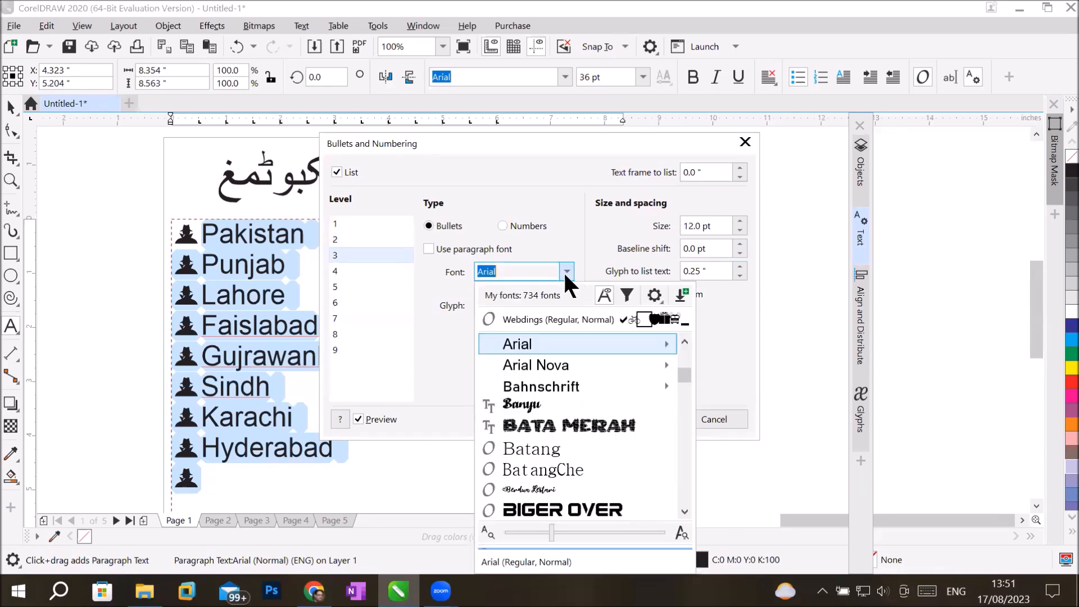
pyautogui.moveTo(678, 371)
pyautogui.moveTo(679, 374); pyautogui.dragTo(680, 490)
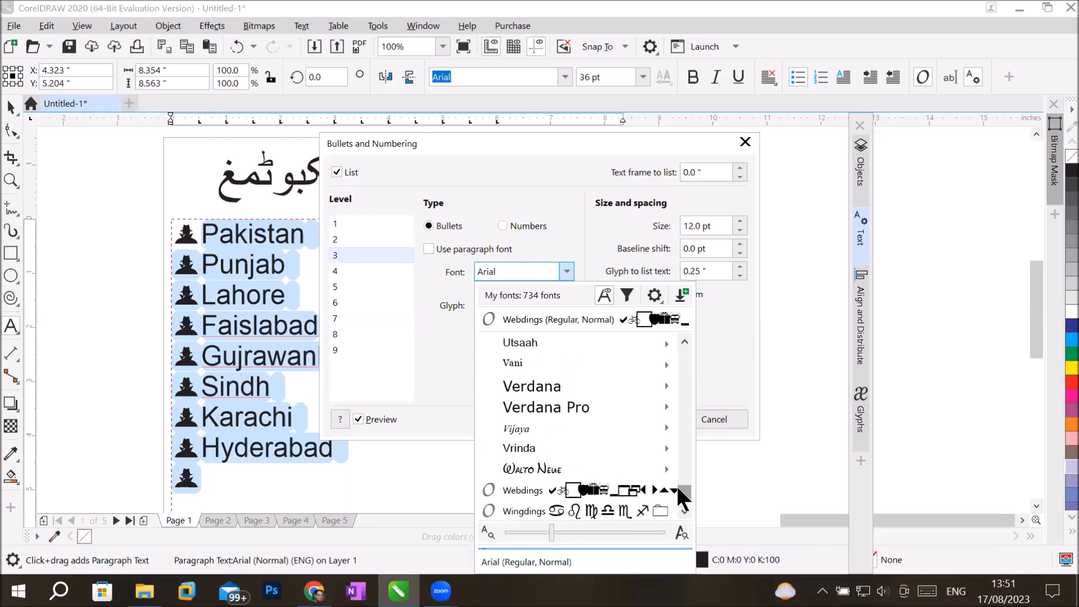
pyautogui.click(639, 491)
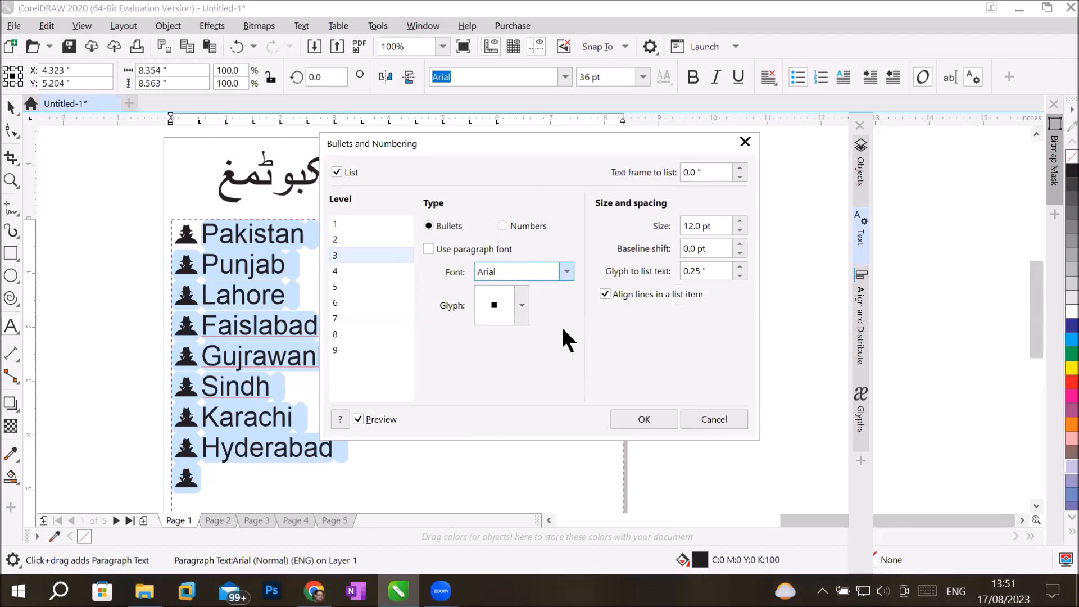
# Choose the airplane glyph for level 3 bullets, set their size to 40 pt, and apply the list settings.
pyautogui.click(518, 306)
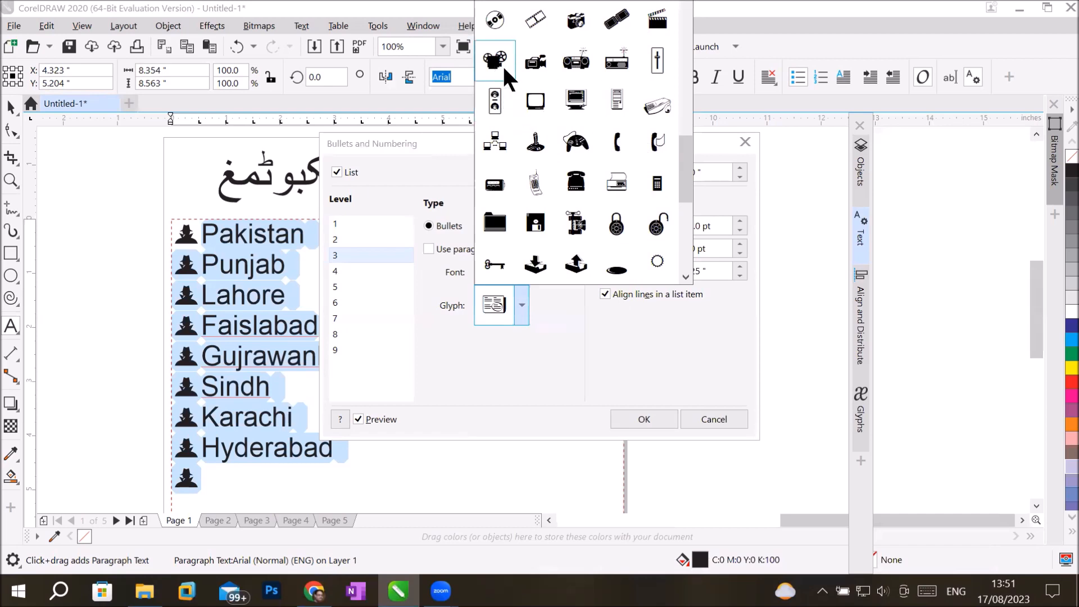
pyautogui.moveTo(682, 149); pyautogui.dragTo(682, 225)
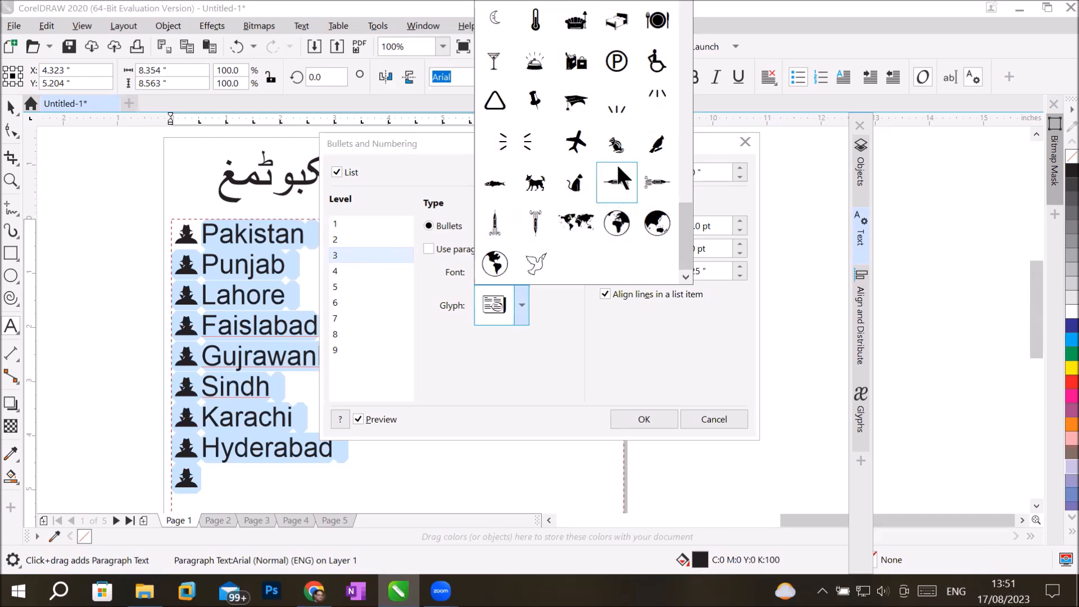
pyautogui.click(567, 138)
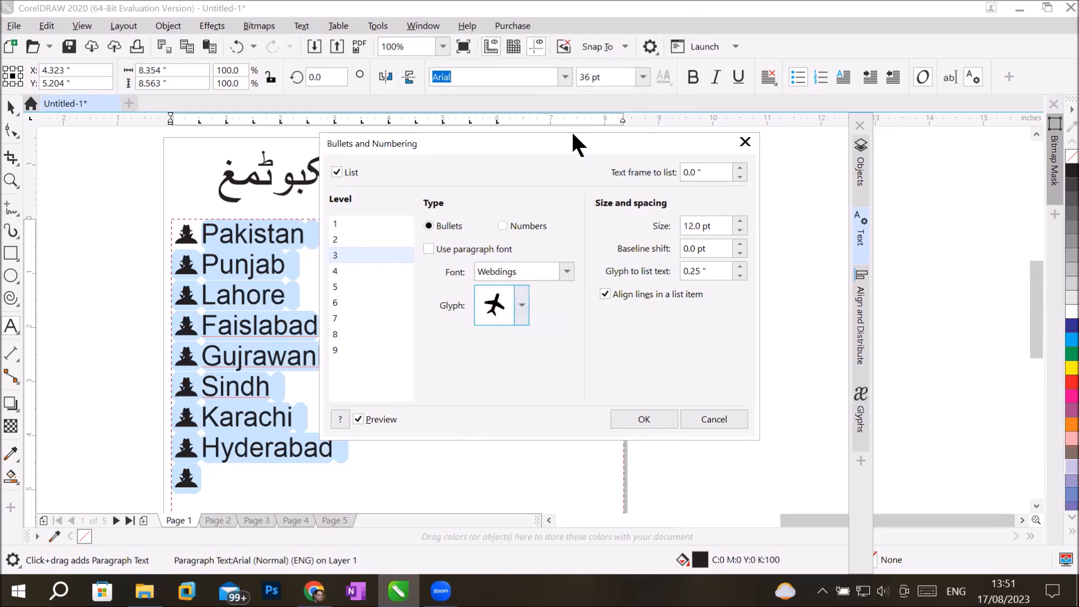
pyautogui.doubleClick(693, 226)
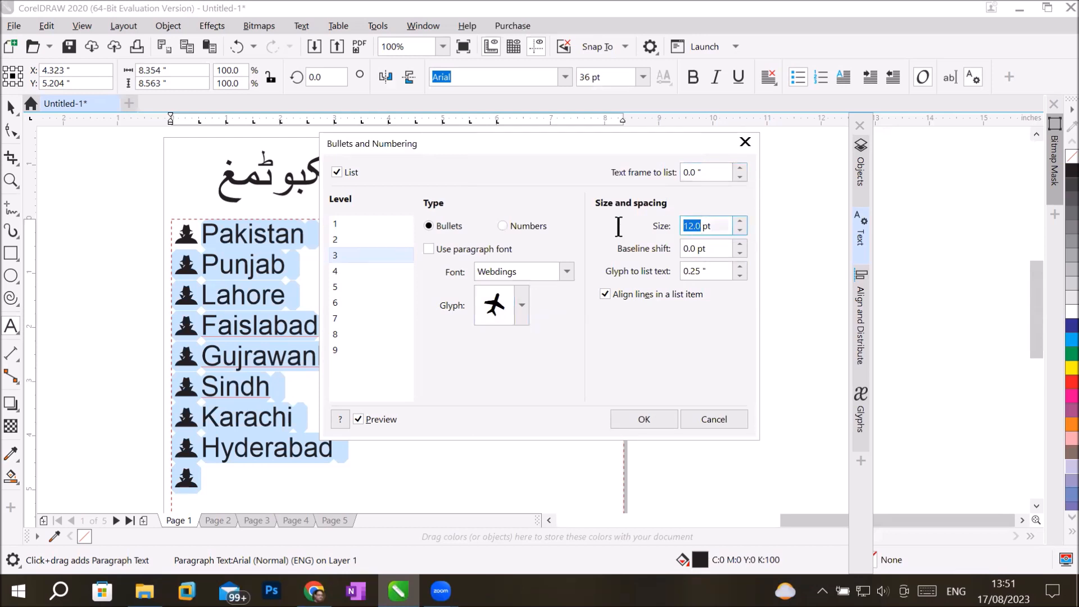
pyautogui.write('40')
pyautogui.click(644, 420)
# Demote the Punjab line to list level 2.
pyautogui.click(228, 273)
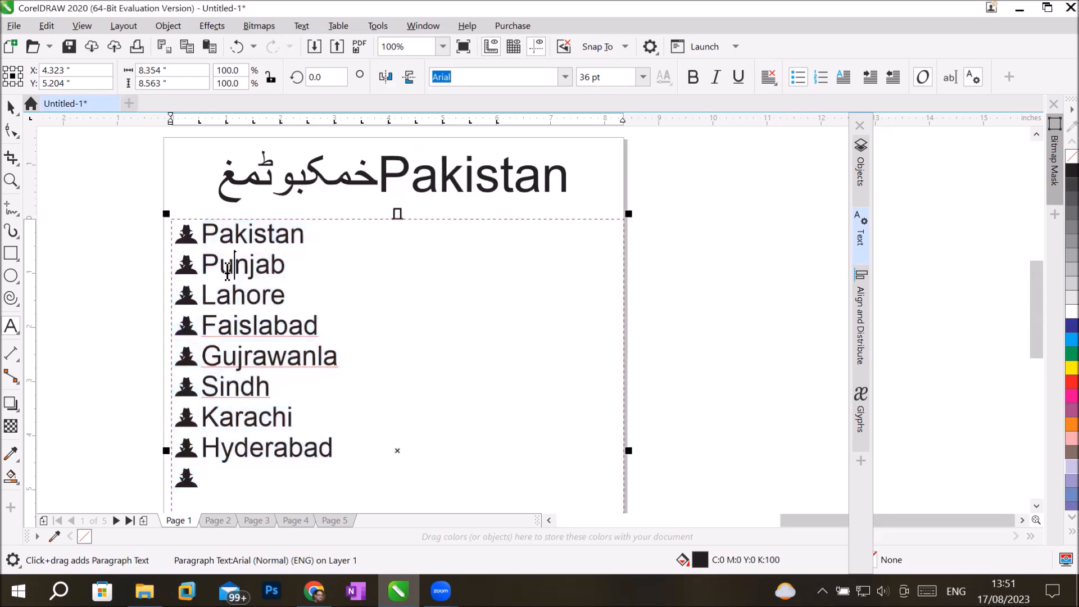
pyautogui.moveTo(215, 281); pyautogui.dragTo(322, 271)
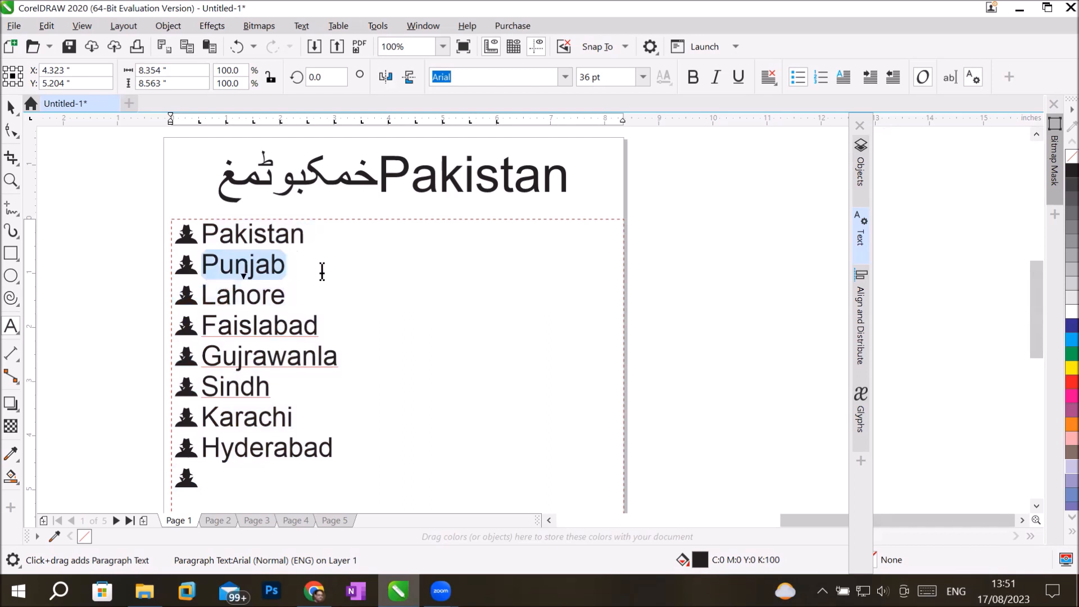
pyautogui.click(870, 79)
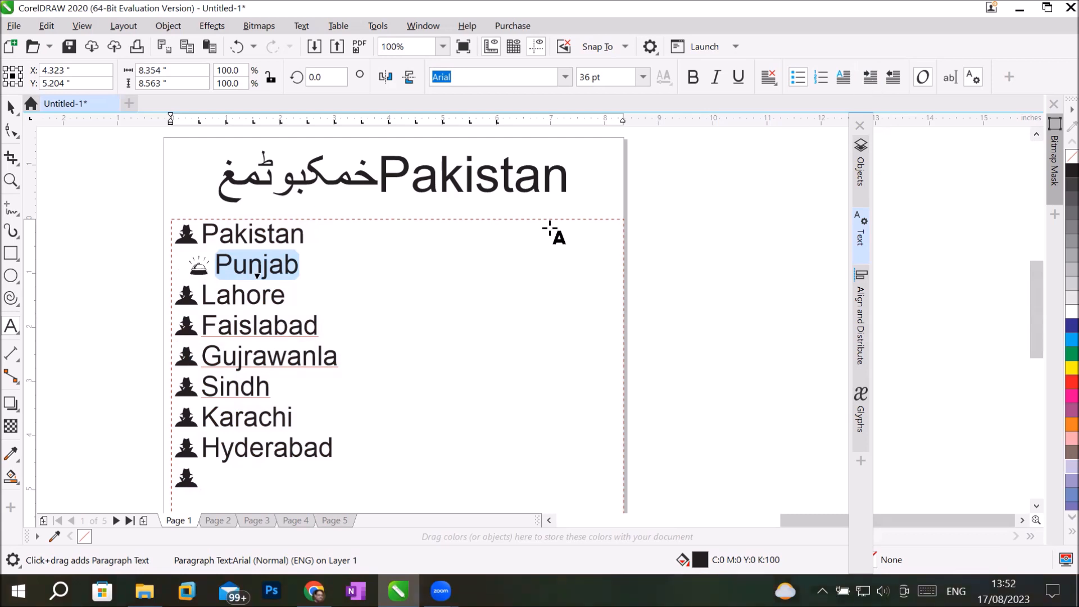
# Demote the Lahore, Faislabad and Gujrawanla lines to list level 3 under Punjab.
pyautogui.moveTo(201, 297); pyautogui.dragTo(409, 352)
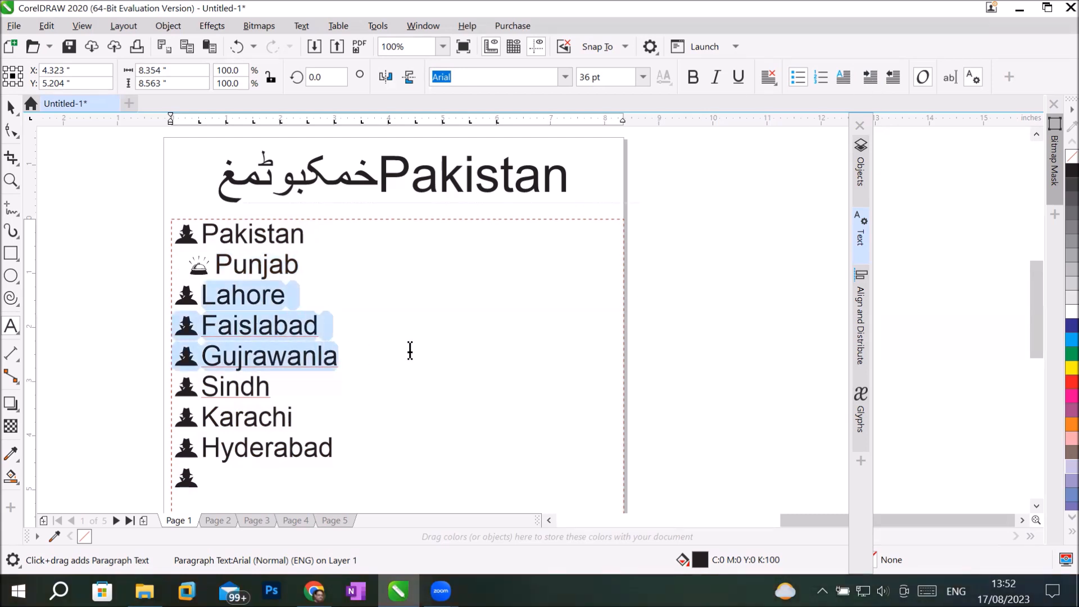
pyautogui.click(889, 79)
pyautogui.click(254, 304)
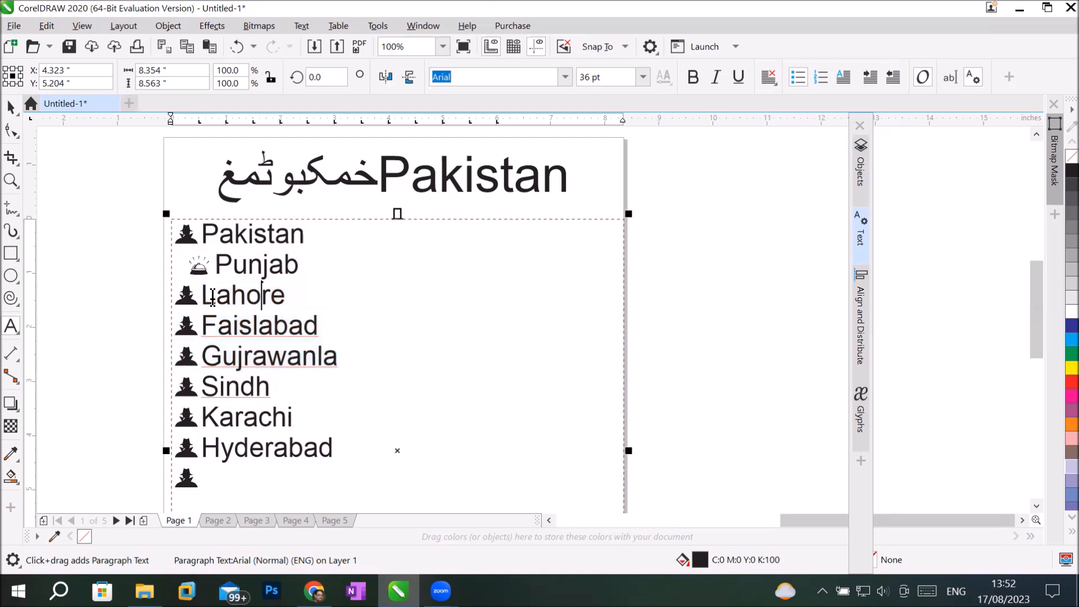
pyautogui.moveTo(216, 296); pyautogui.dragTo(315, 357)
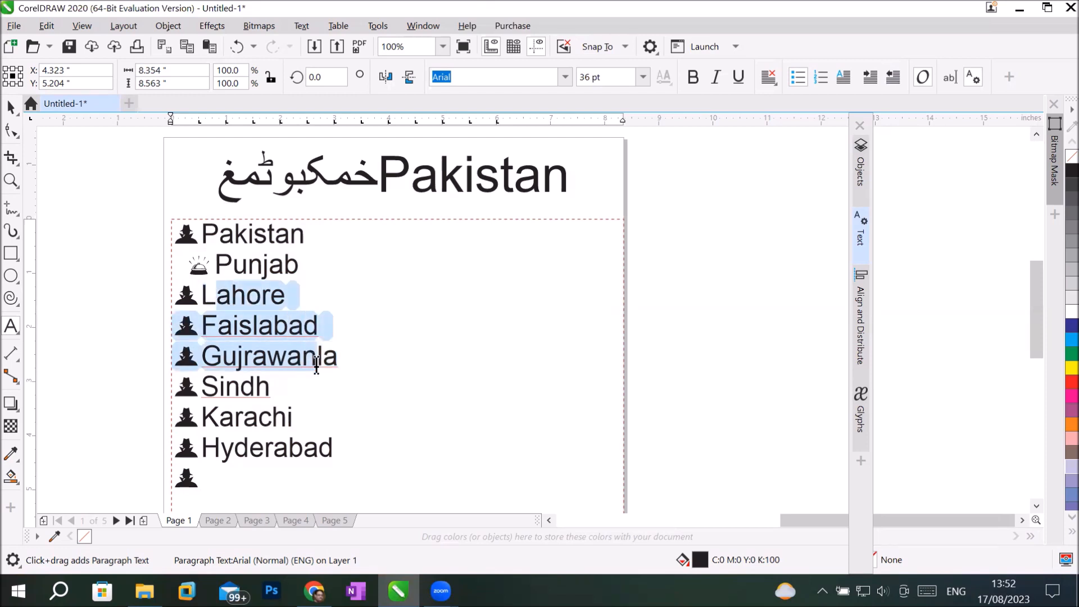
pyautogui.click(219, 318)
pyautogui.moveTo(186, 296); pyautogui.dragTo(340, 368)
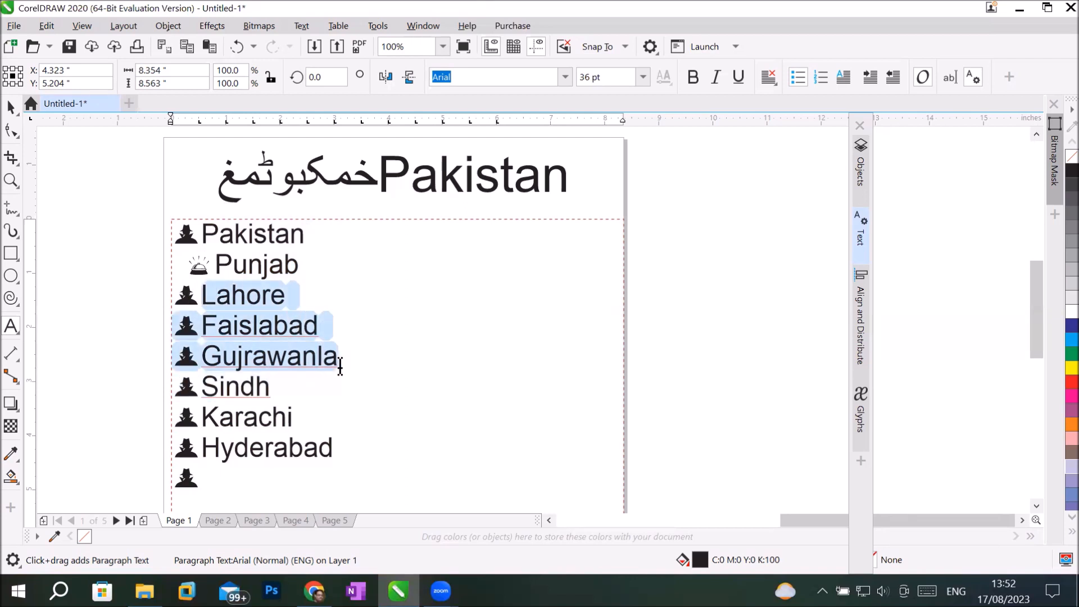
pyautogui.click(870, 77)
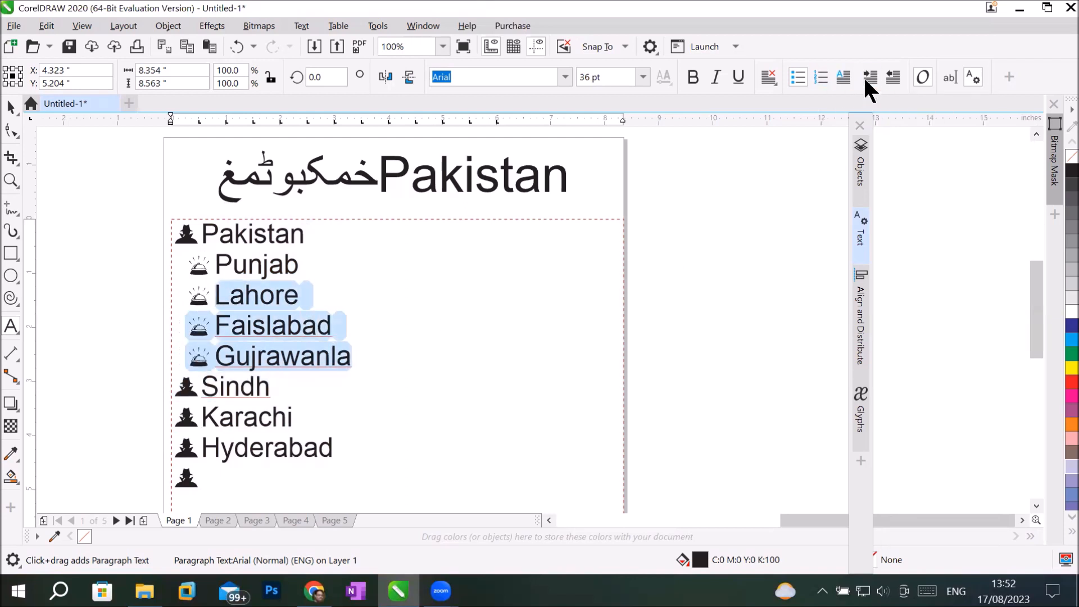
pyautogui.click(865, 80)
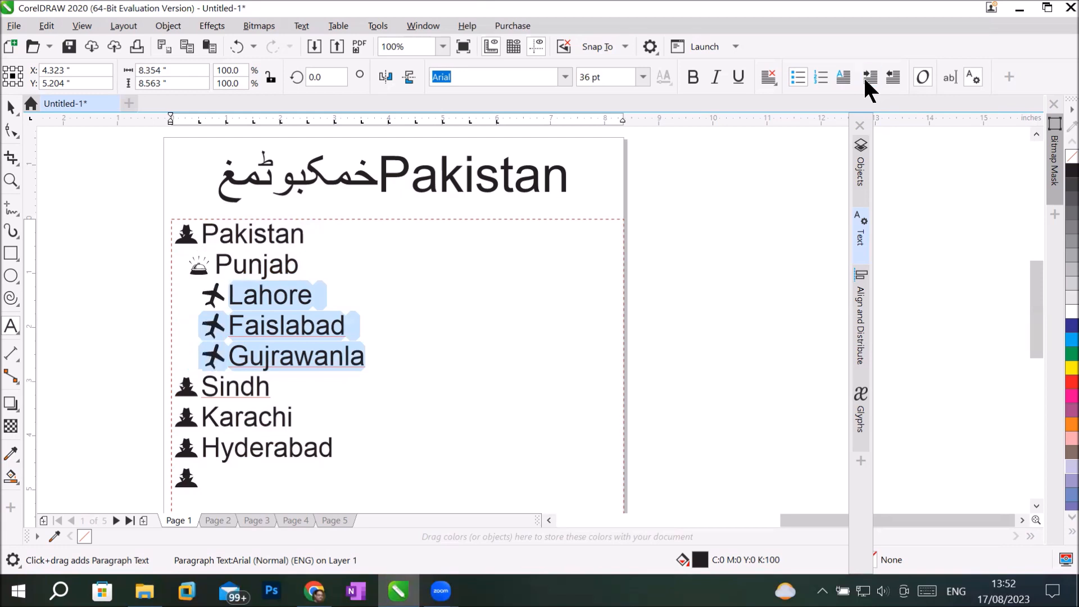
# Demote the Sindh line to list level 2 so it matches Punjab.
pyautogui.click(191, 387)
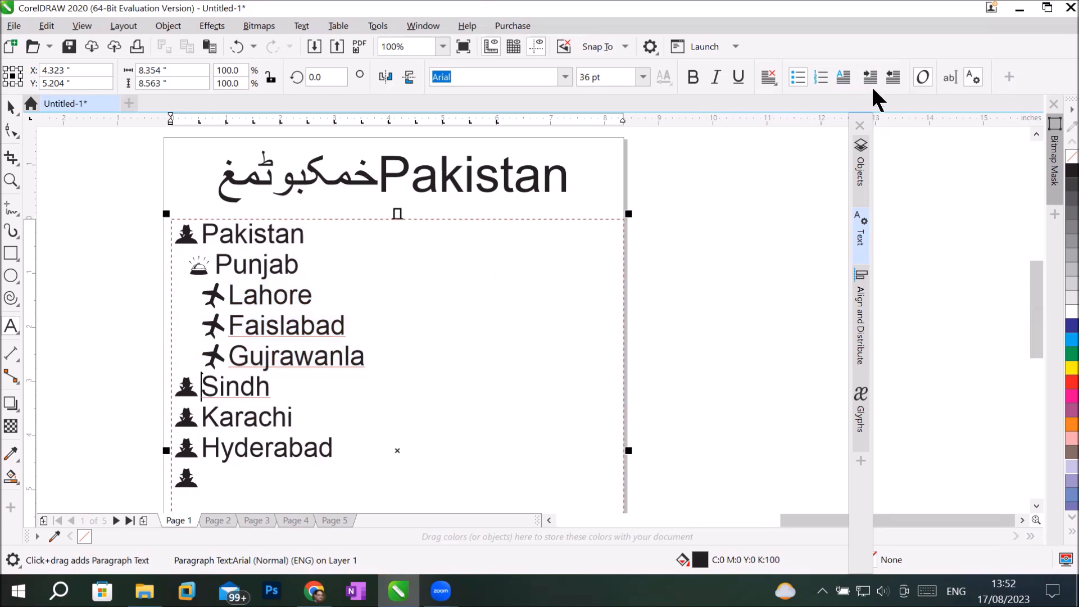
pyautogui.click(898, 71)
pyautogui.moveTo(203, 388); pyautogui.dragTo(330, 393)
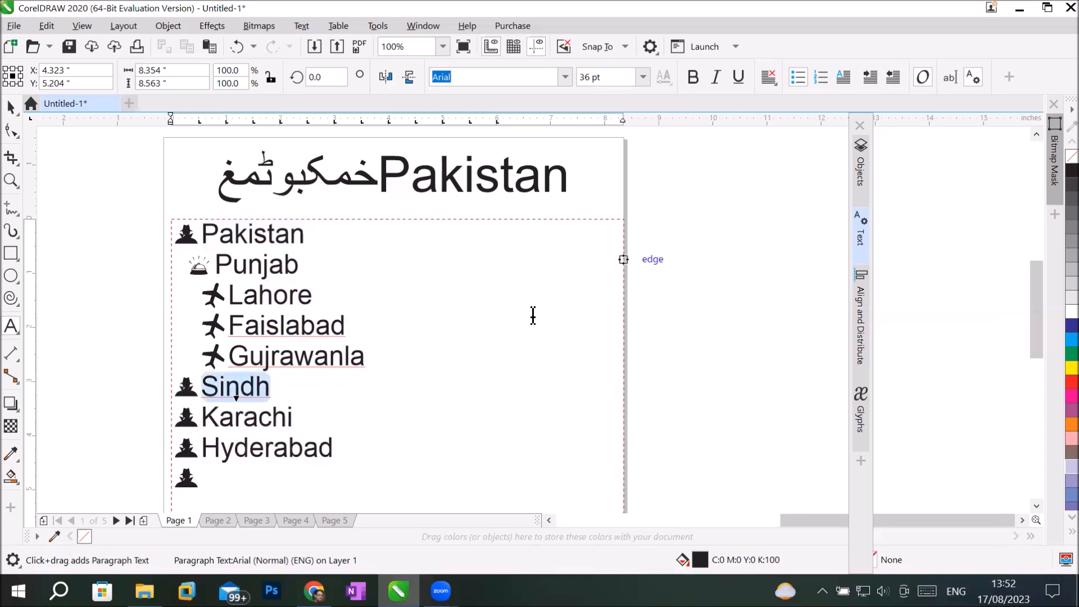
pyautogui.click(870, 77)
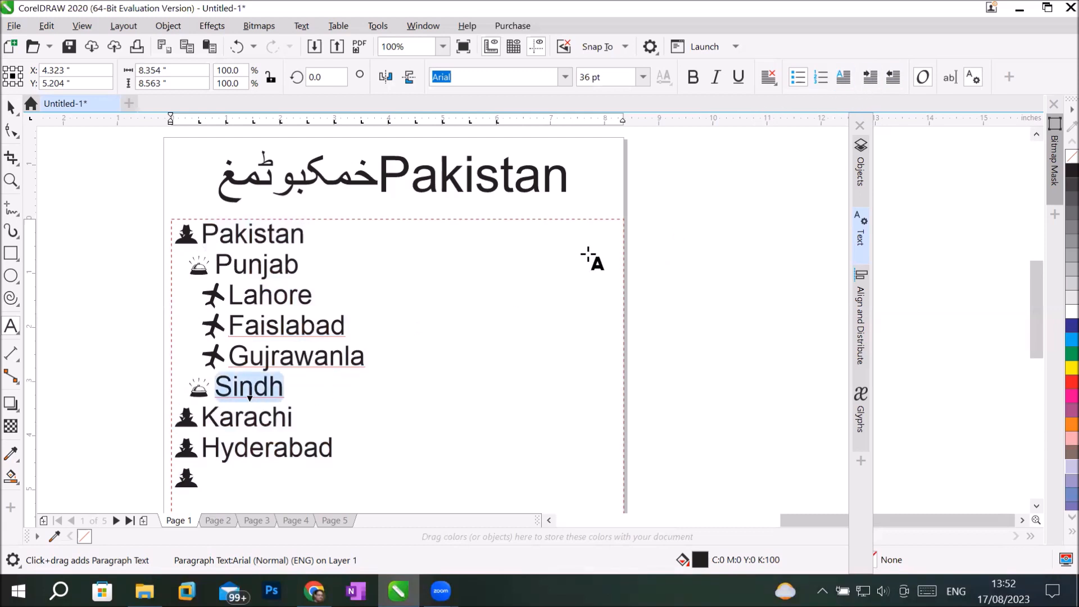
# Try to change the list level of the Karachi and Hyderabad lines.
pyautogui.moveTo(203, 413); pyautogui.dragTo(345, 447)
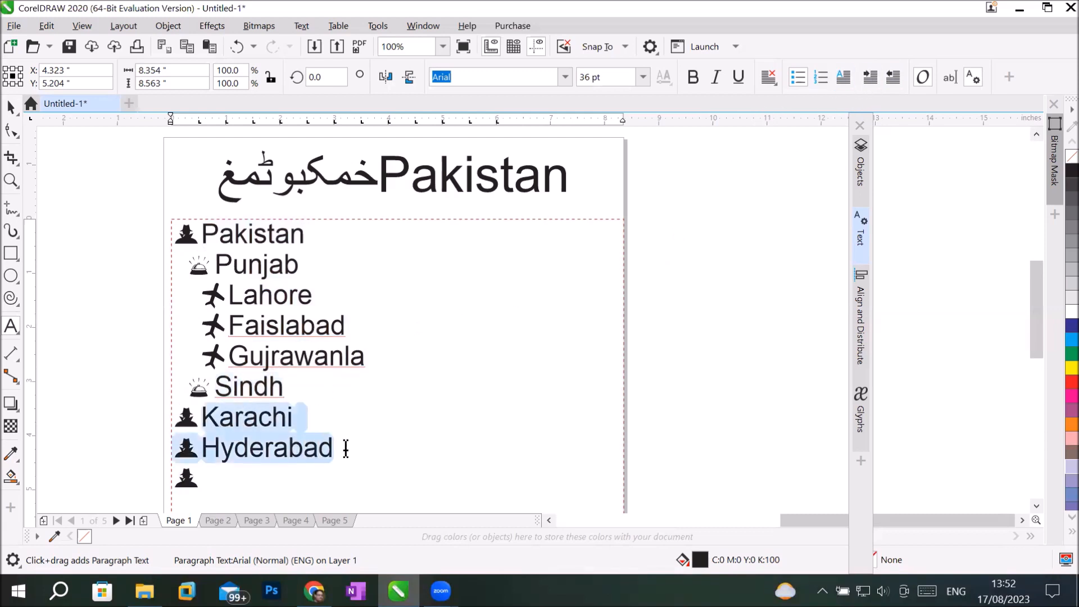
pyautogui.click(888, 78)
pyautogui.click(257, 419)
pyautogui.moveTo(180, 418); pyautogui.dragTo(335, 448)
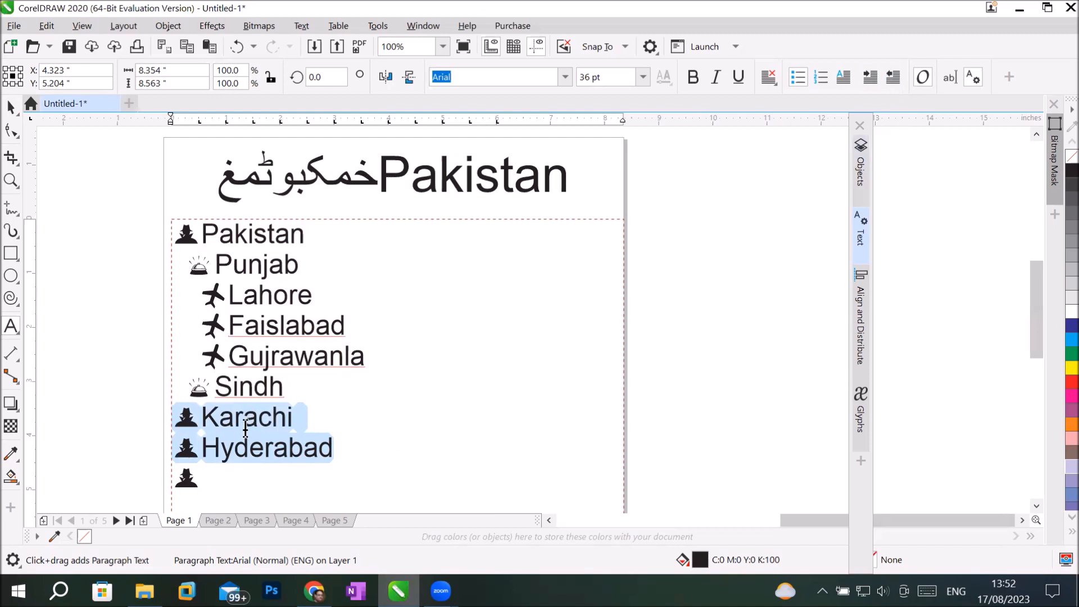
pyautogui.click(246, 422)
pyautogui.click(219, 416)
pyautogui.keyDown('shift'); pyautogui.click(336, 452); pyautogui.keyUp('shift')
# Delete the empty bulleted line below Hyderabad.
pyautogui.click(296, 476)
pyautogui.press('BackSpace')
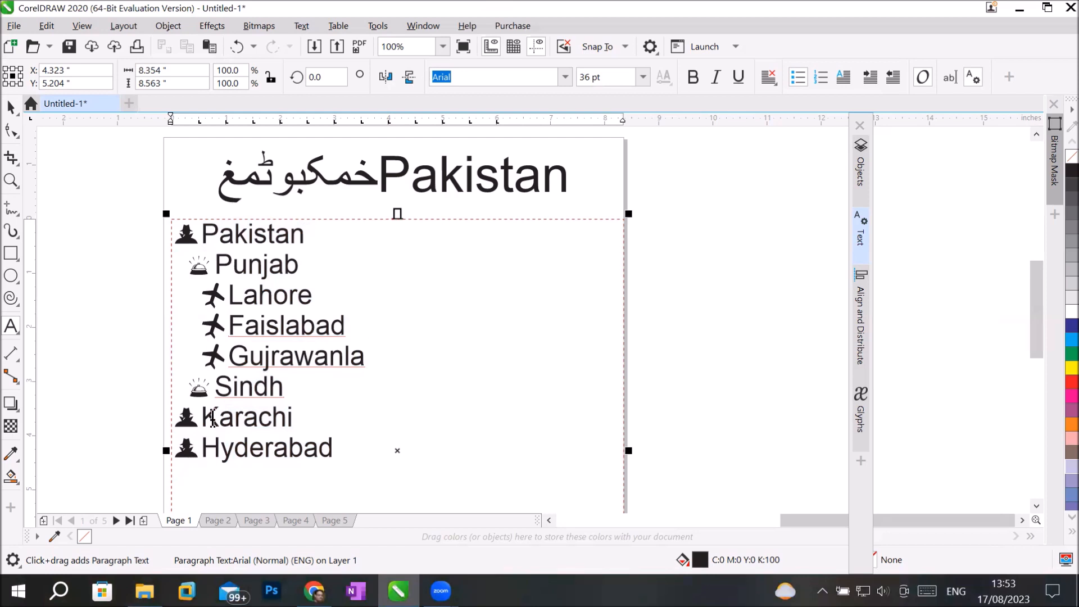
# Demote the Karachi and Hyderabad lines repeatedly, down to the deepest list level.
pyautogui.moveTo(202, 415); pyautogui.dragTo(335, 450)
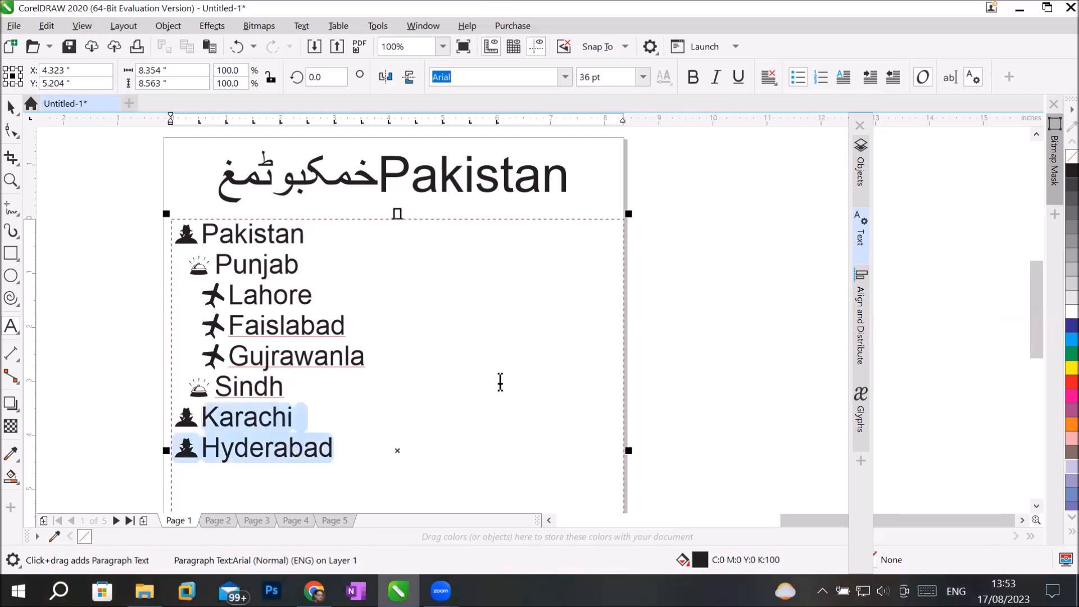
pyautogui.click(888, 74)
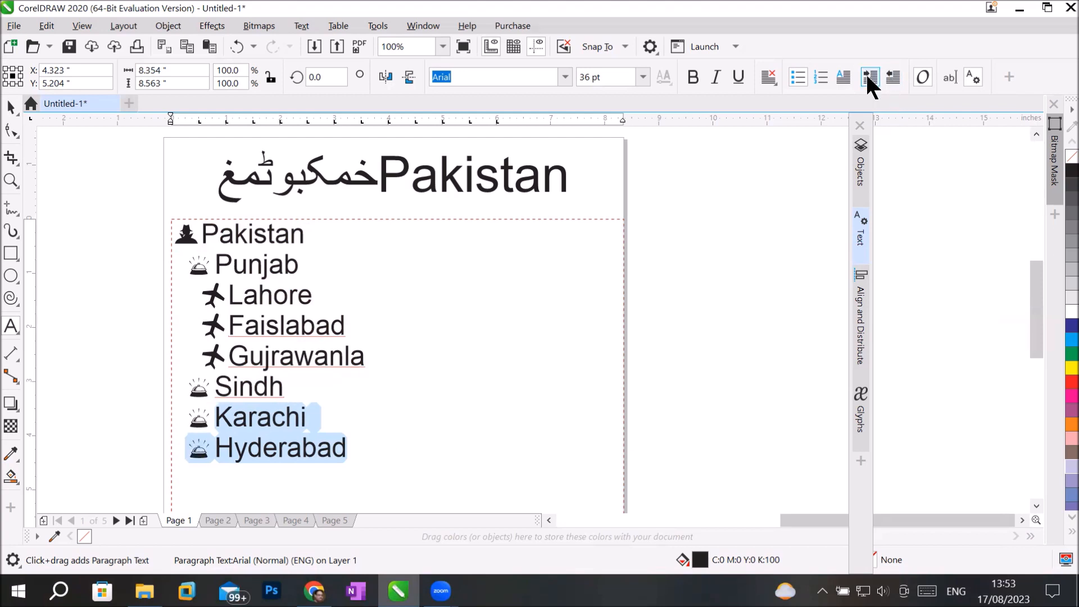
pyautogui.click(870, 76)
pyautogui.click(871, 77)
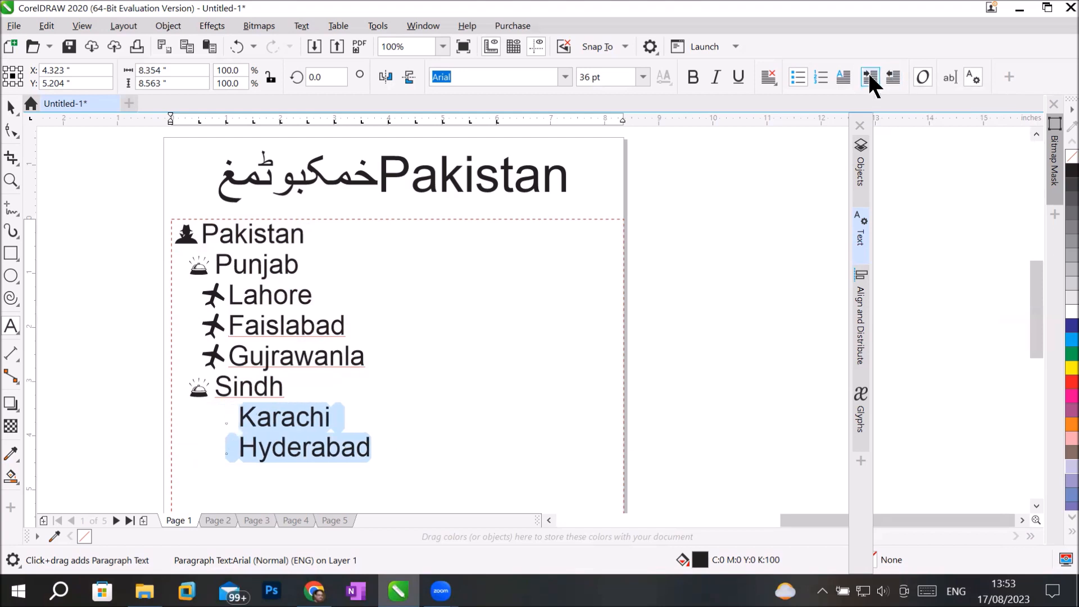
pyautogui.click(870, 76)
pyautogui.click(870, 77)
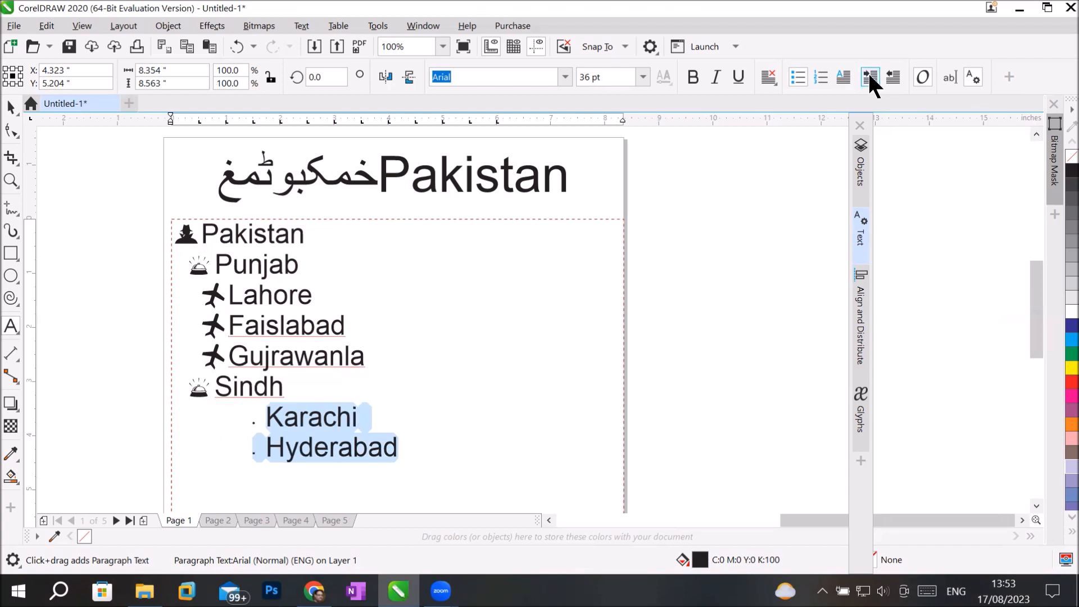
pyautogui.click(870, 77)
pyautogui.click(870, 77)
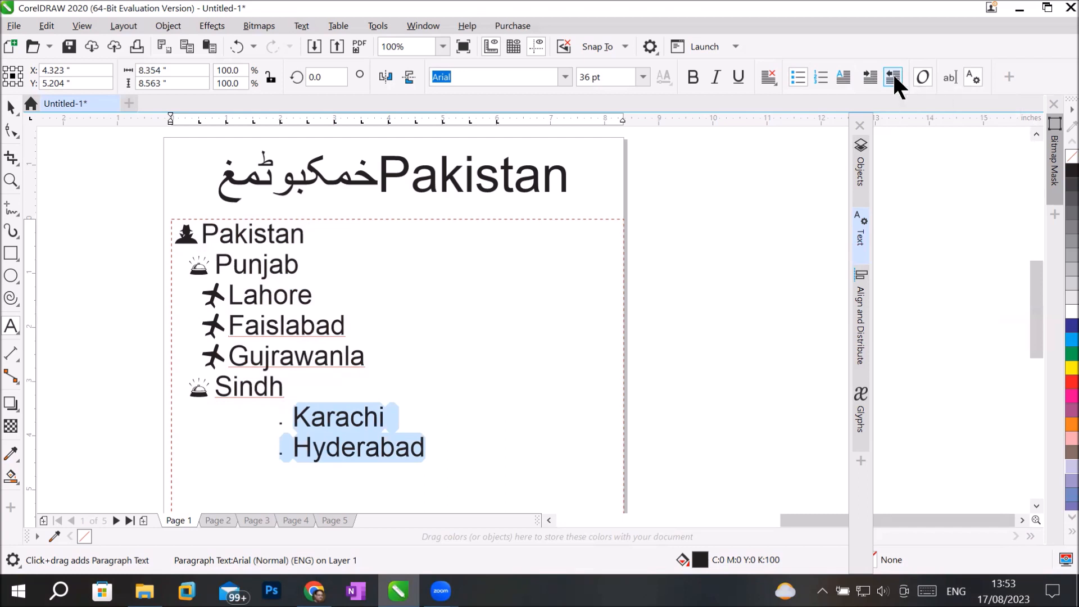
# Promote the Karachi and Hyderabad lines back up to list level 3 with the airplane bullet.
pyautogui.click(893, 77)
pyautogui.click(893, 76)
pyautogui.click(894, 77)
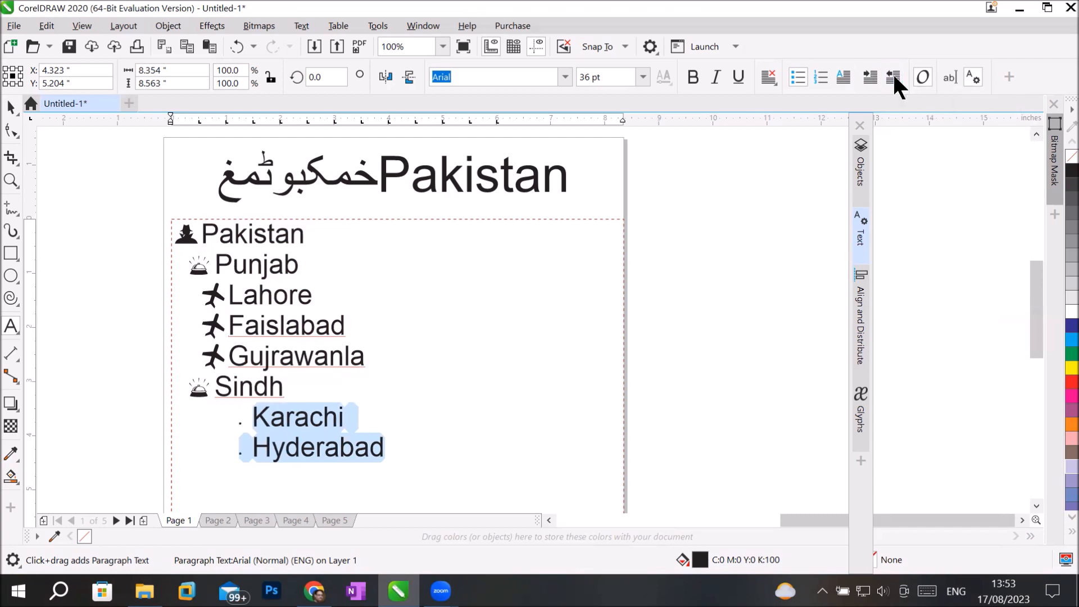
pyautogui.click(893, 77)
pyautogui.click(893, 77)
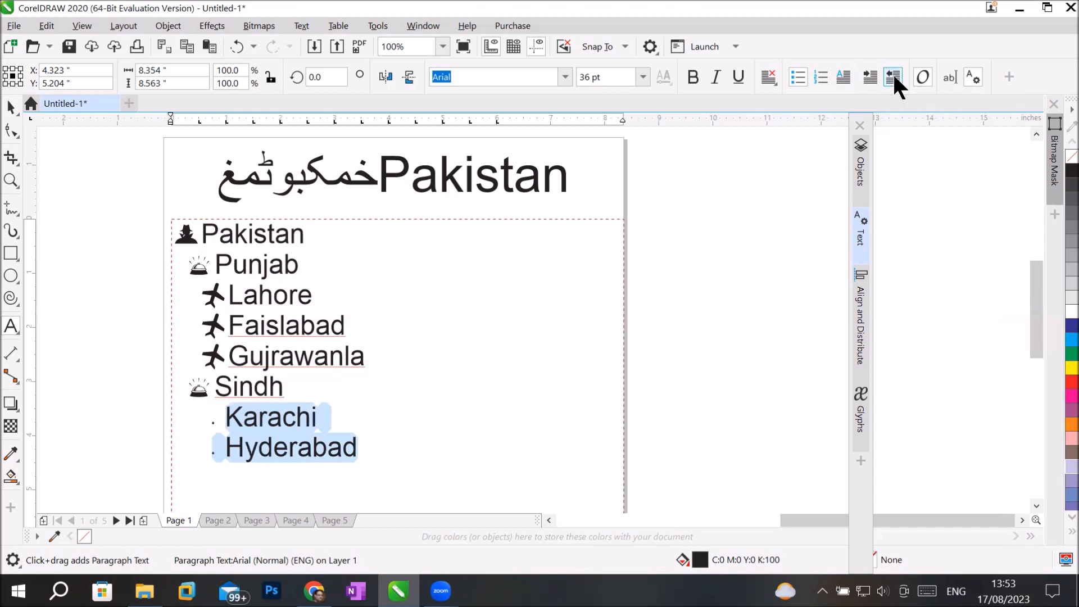
pyautogui.click(894, 77)
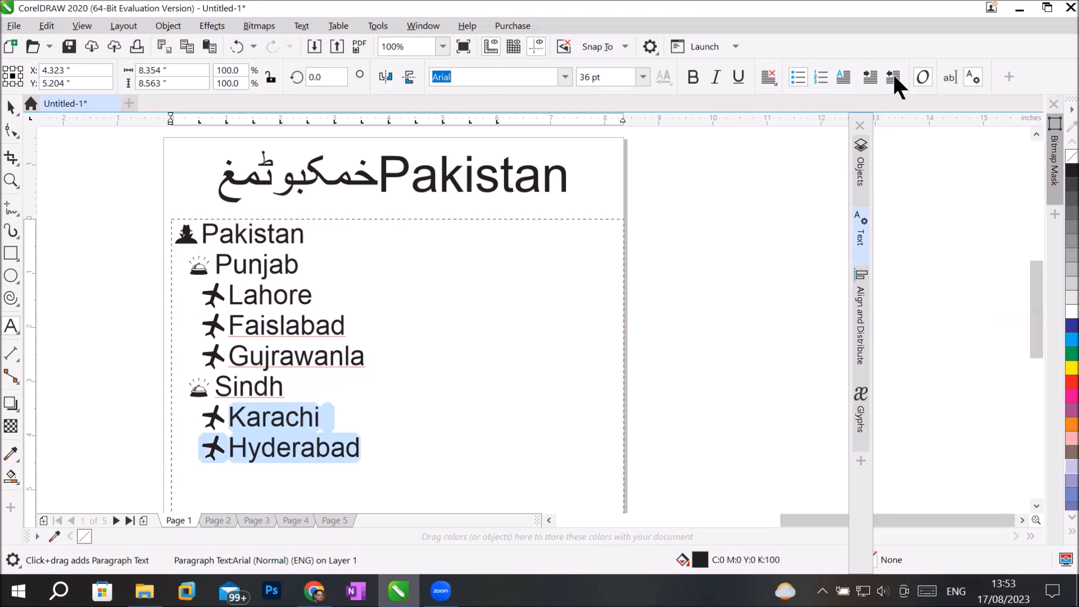
# Open the paragraph text in the Edit Text dialog and move the dialog lower to review its contents.
pyautogui.click(276, 325)
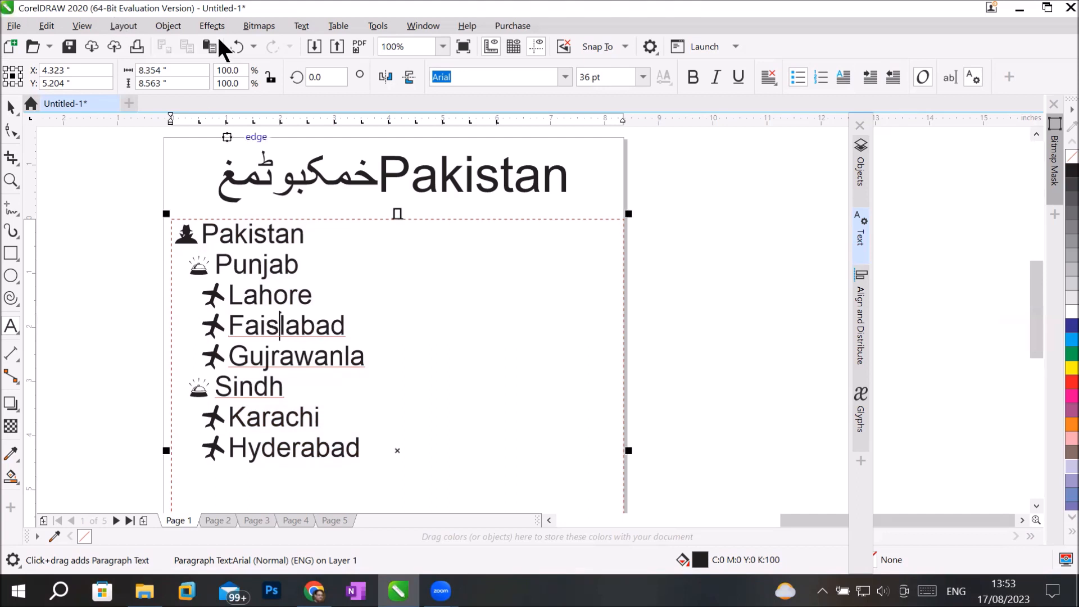
pyautogui.click(302, 27)
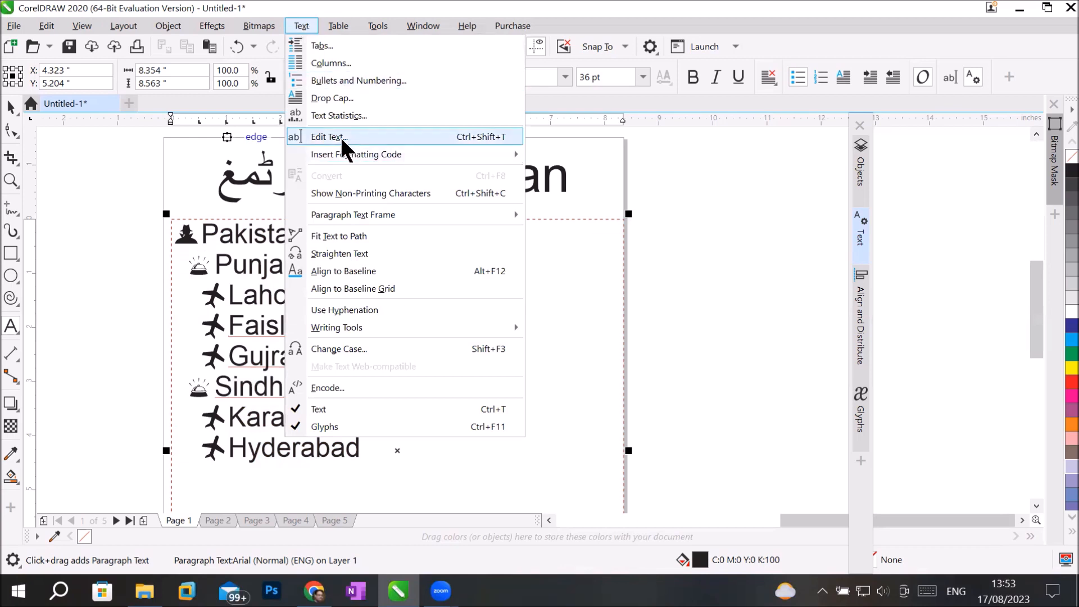
pyautogui.click(487, 141)
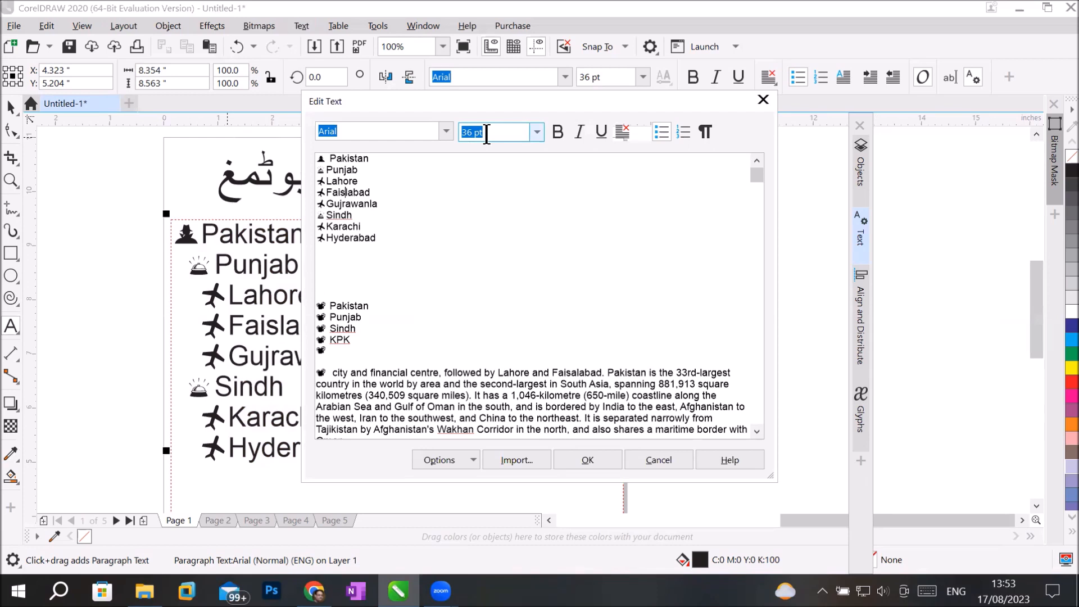
pyautogui.moveTo(460, 106); pyautogui.dragTo(430, 176)
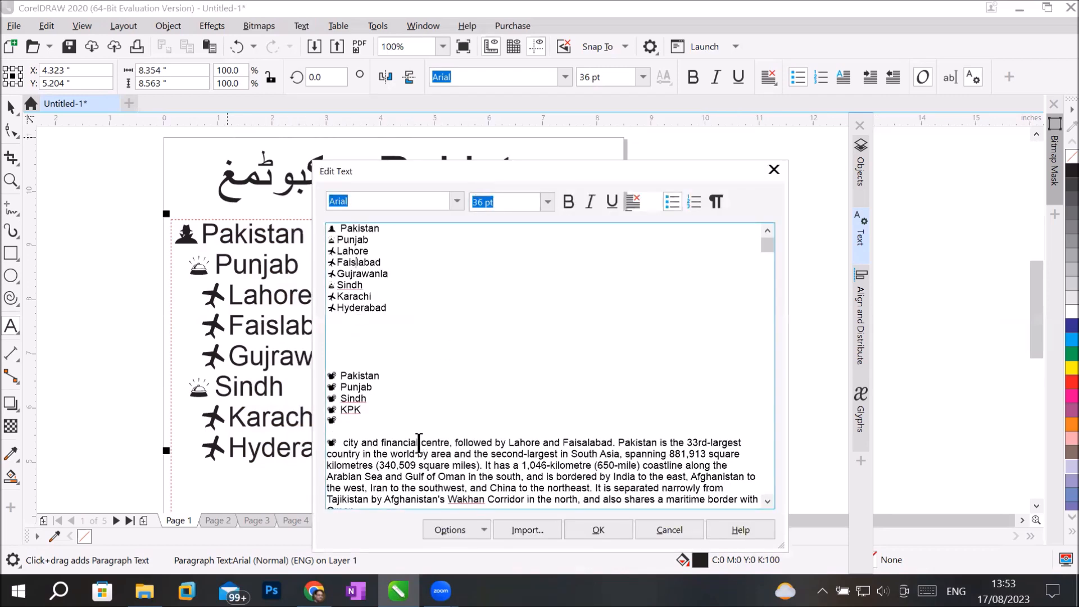
pyautogui.moveTo(344, 228); pyautogui.dragTo(436, 466)
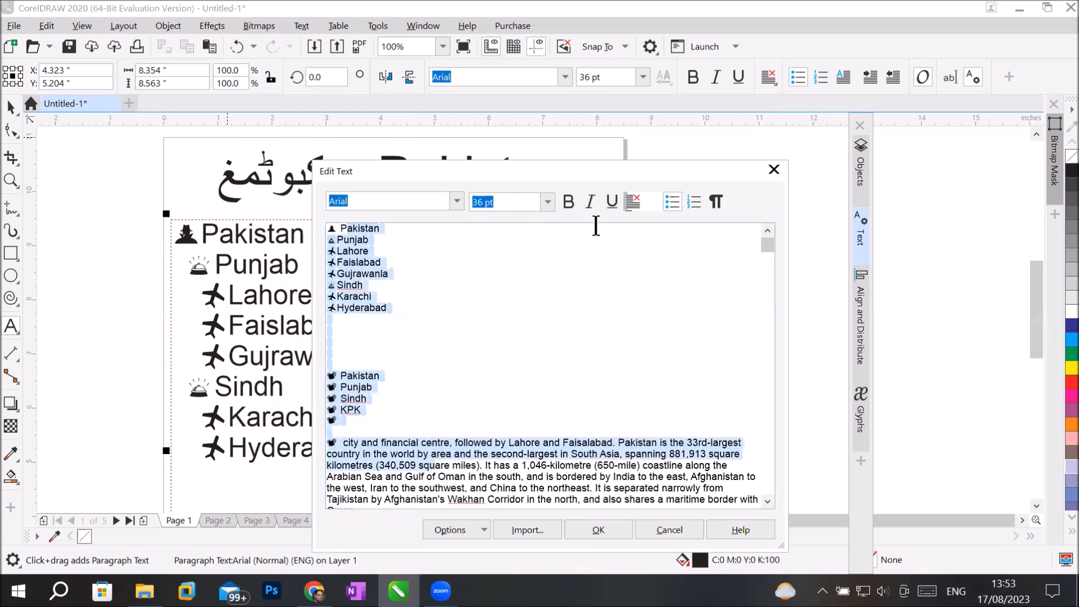
pyautogui.click(630, 324)
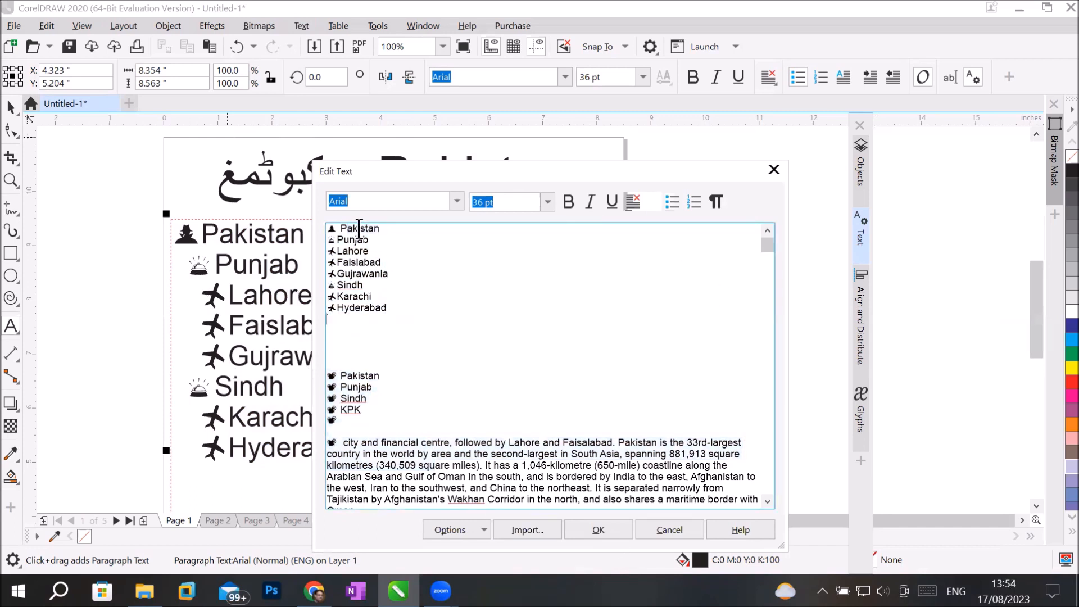
# Make the first Pakistan line bold and underlined in the Edit Text dialog.
pyautogui.moveTo(341, 228); pyautogui.dragTo(386, 229)
pyautogui.click(572, 198)
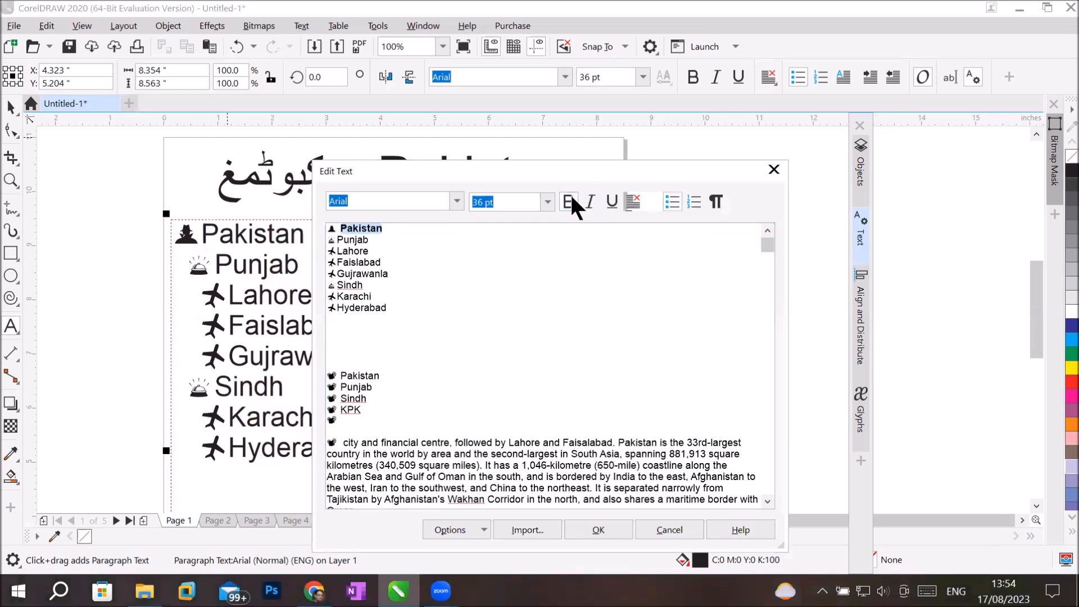
pyautogui.click(613, 200)
# Set the phrase "city and financial centre, followed by Lahore and Faisalabad" in the Disc font and accept the text edits.
pyautogui.moveTo(341, 443); pyautogui.dragTo(613, 444)
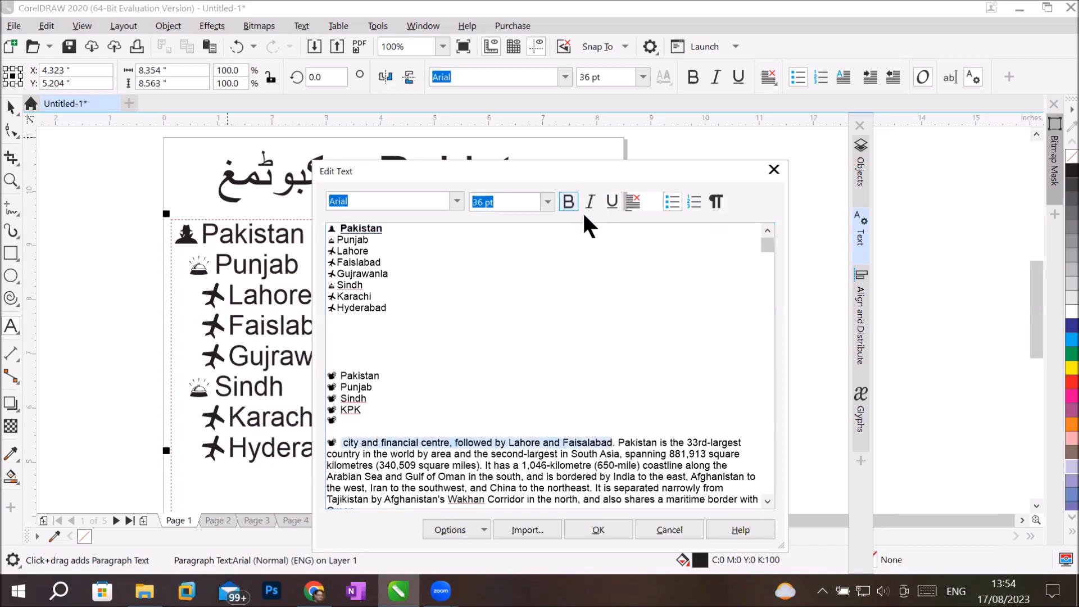
pyautogui.click(456, 201)
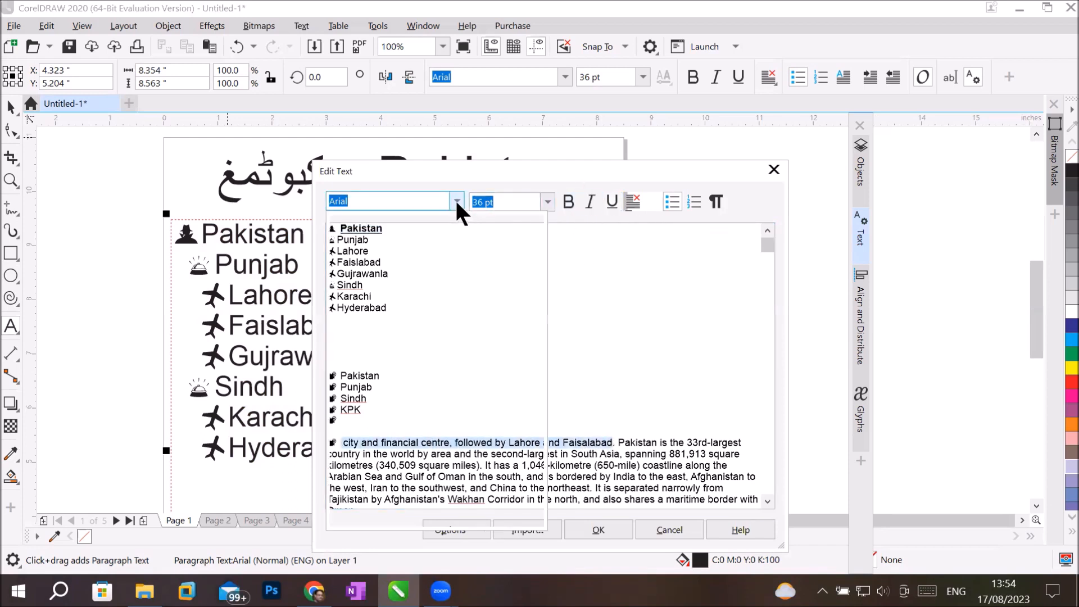
pyautogui.click(407, 290)
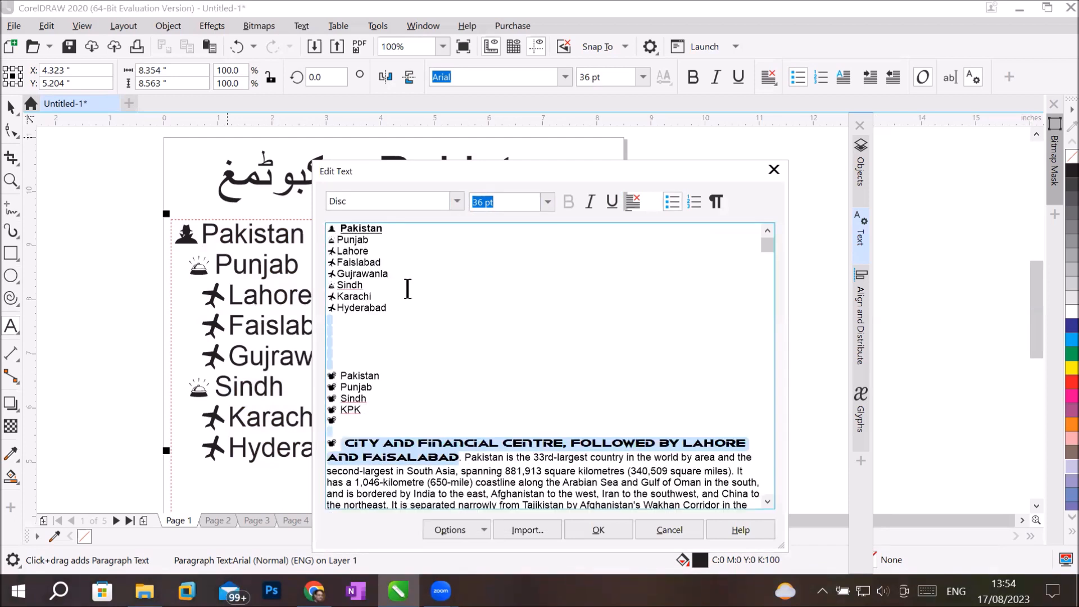
pyautogui.click(598, 530)
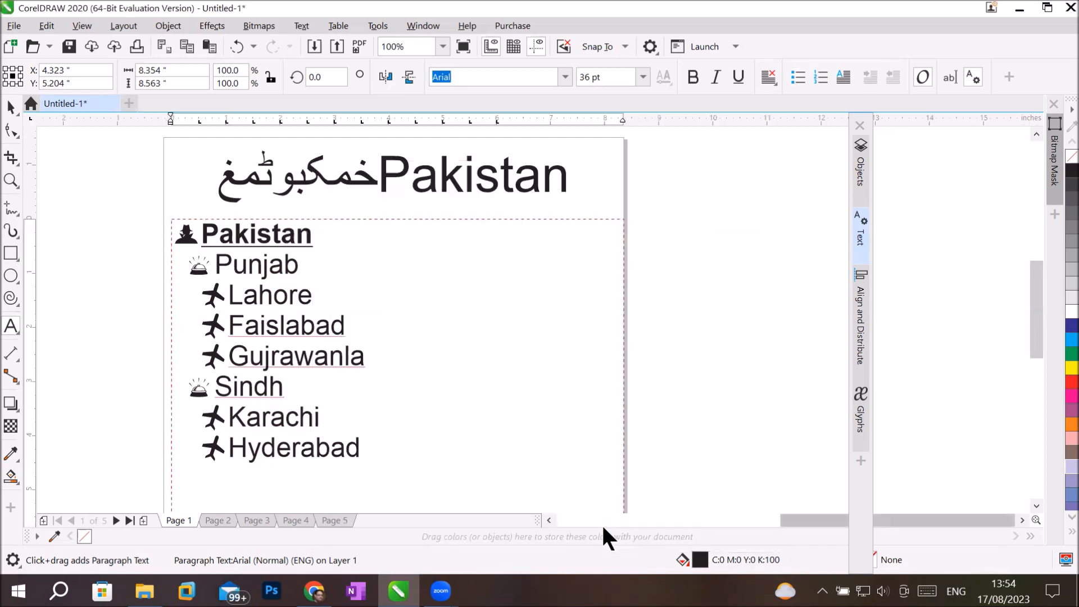
# Flow the overflowing paragraph text into a new linked text frame drawn beside the page.
pyautogui.scroll(-1, 483, 405)
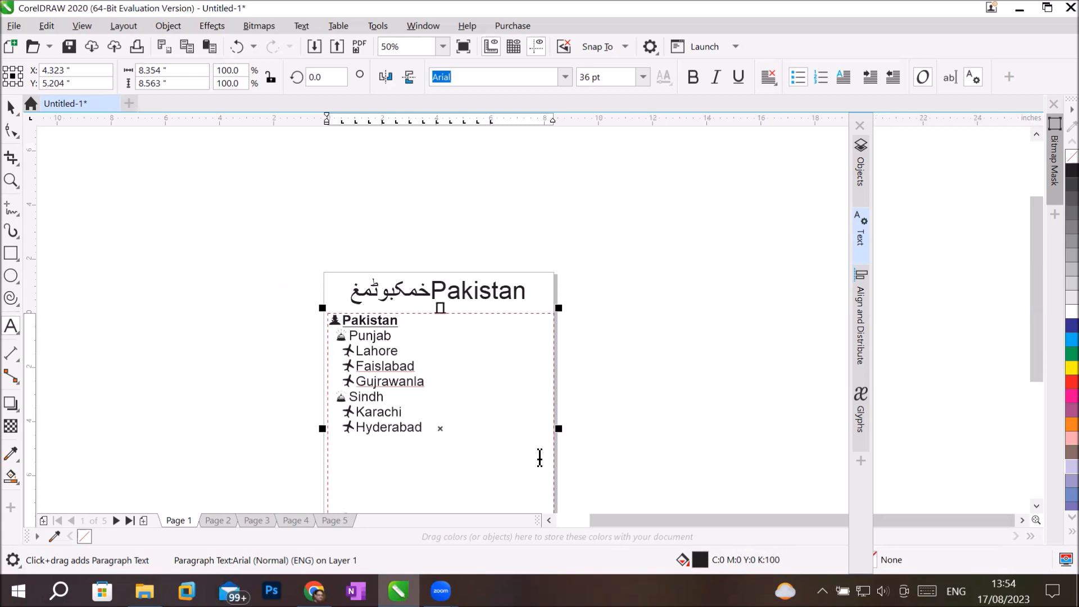
pyautogui.scroll(-1, 539, 457)
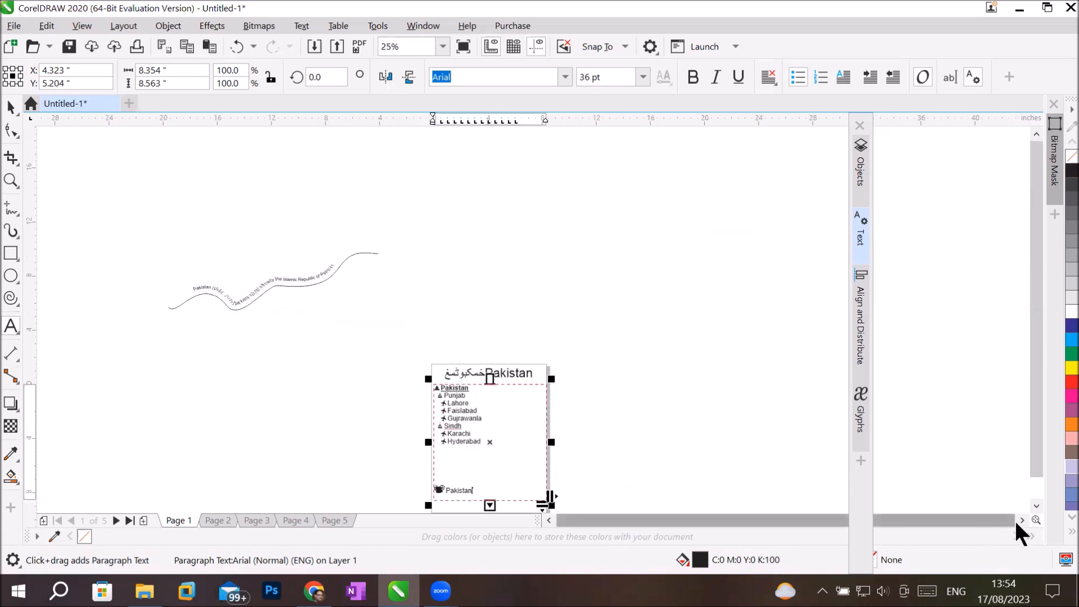
pyautogui.scroll(-3, 1034, 509)
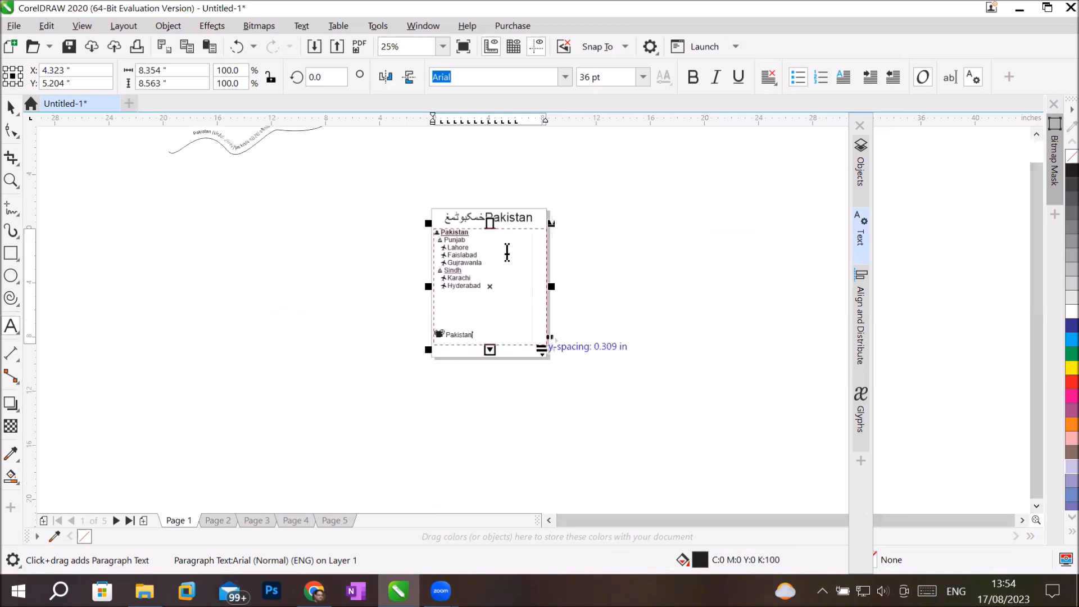
pyautogui.scroll(1, 507, 249)
pyautogui.scroll(1, 507, 249)
pyautogui.scroll(-1, 507, 249)
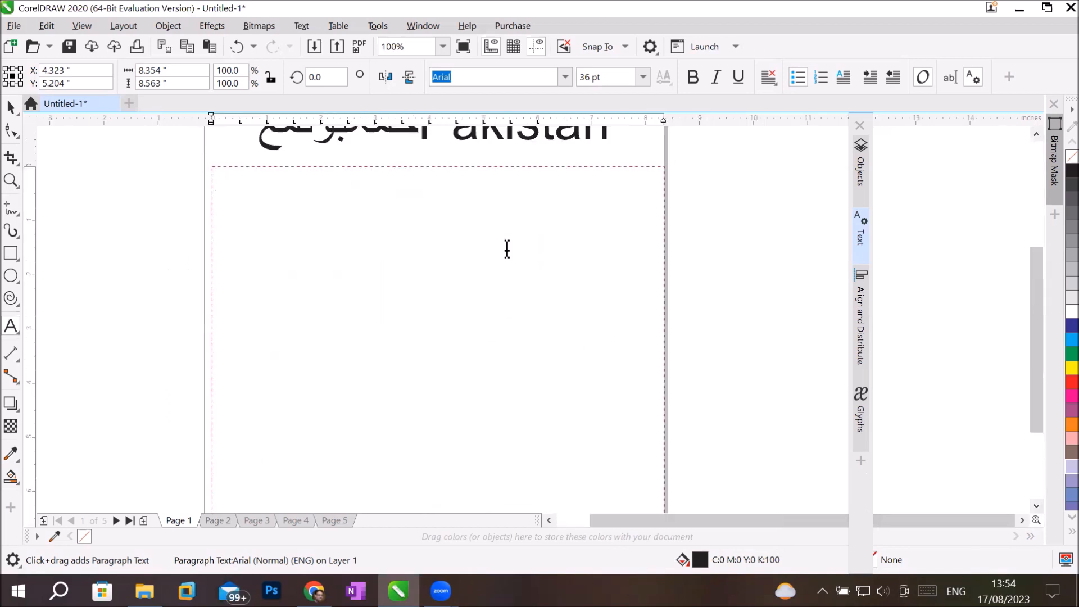
pyautogui.click(472, 444)
pyautogui.moveTo(647, 186); pyautogui.dragTo(845, 457)
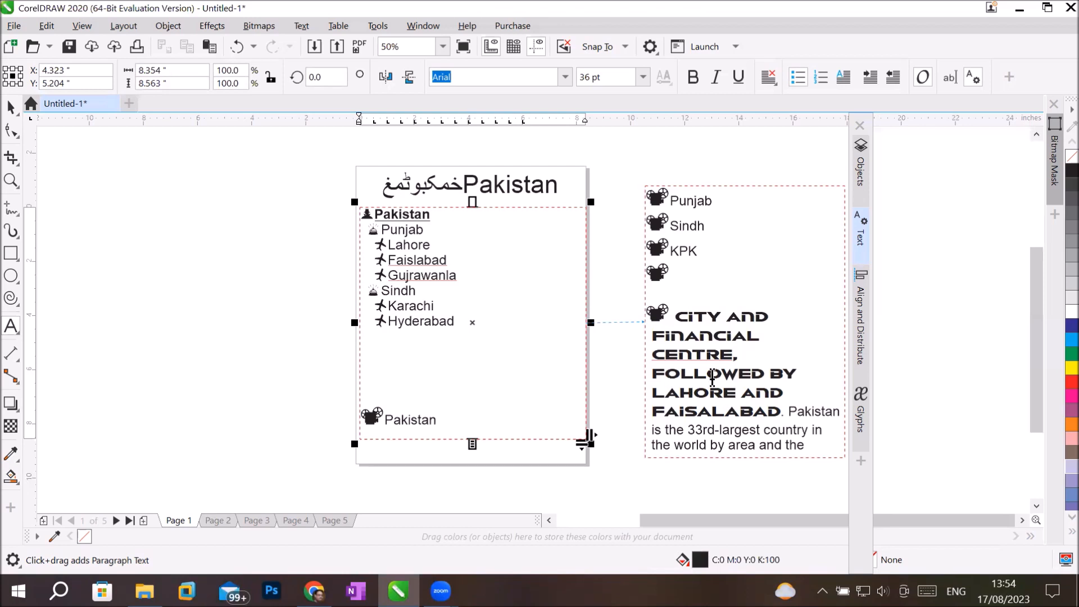
# Reopen the paragraph text in the Edit Text dialog, move the dialog off the linked frame and select the Lahore and Faislabad lines.
pyautogui.click(444, 258)
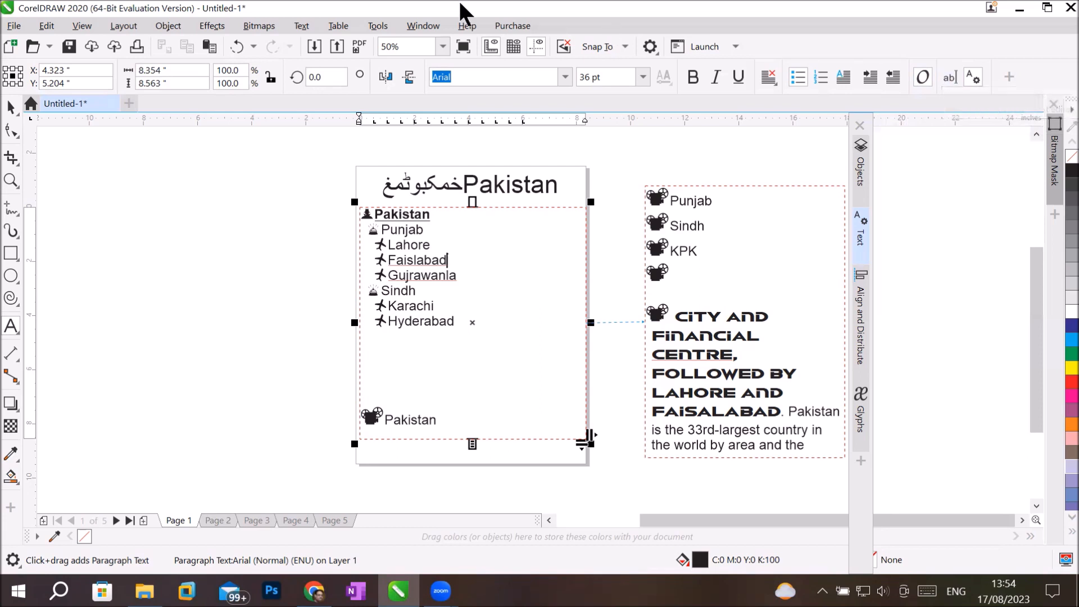
pyautogui.click(304, 26)
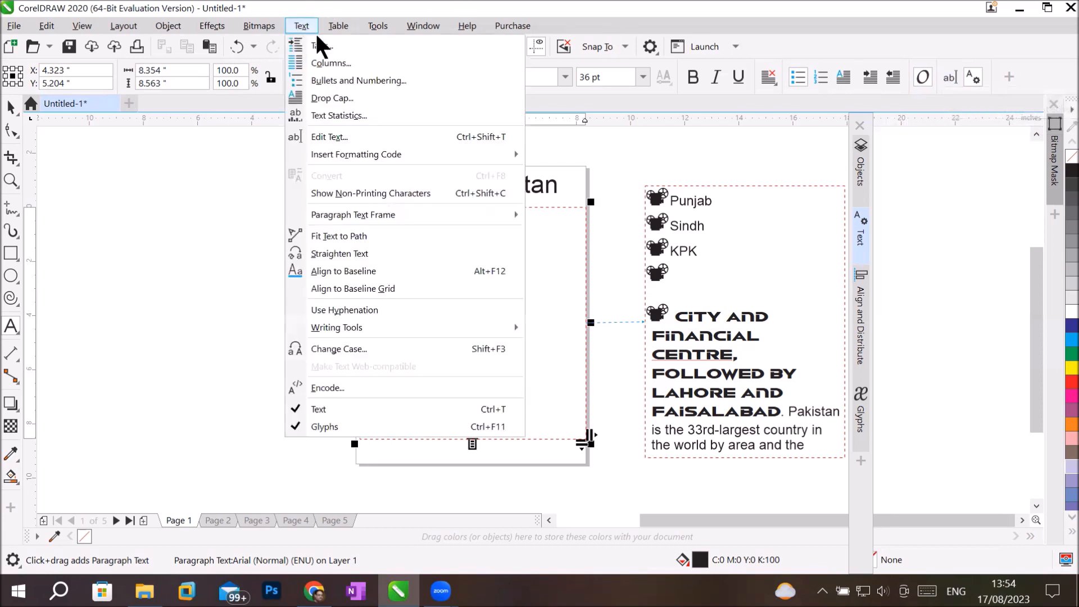
pyautogui.click(371, 139)
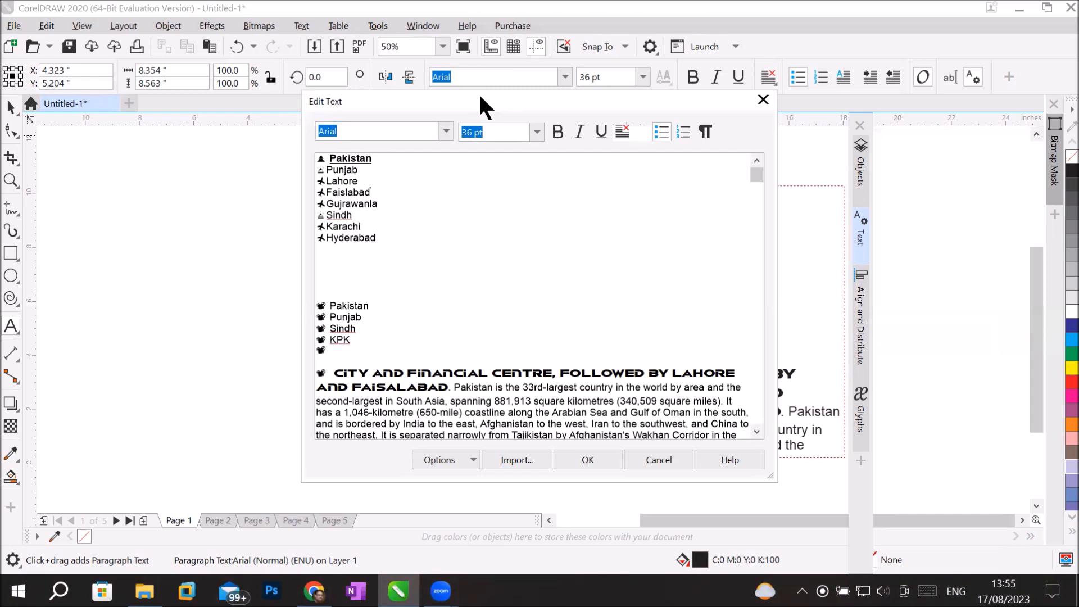
pyautogui.moveTo(479, 99); pyautogui.dragTo(221, 139)
pyautogui.moveTo(68, 222); pyautogui.dragTo(147, 235)
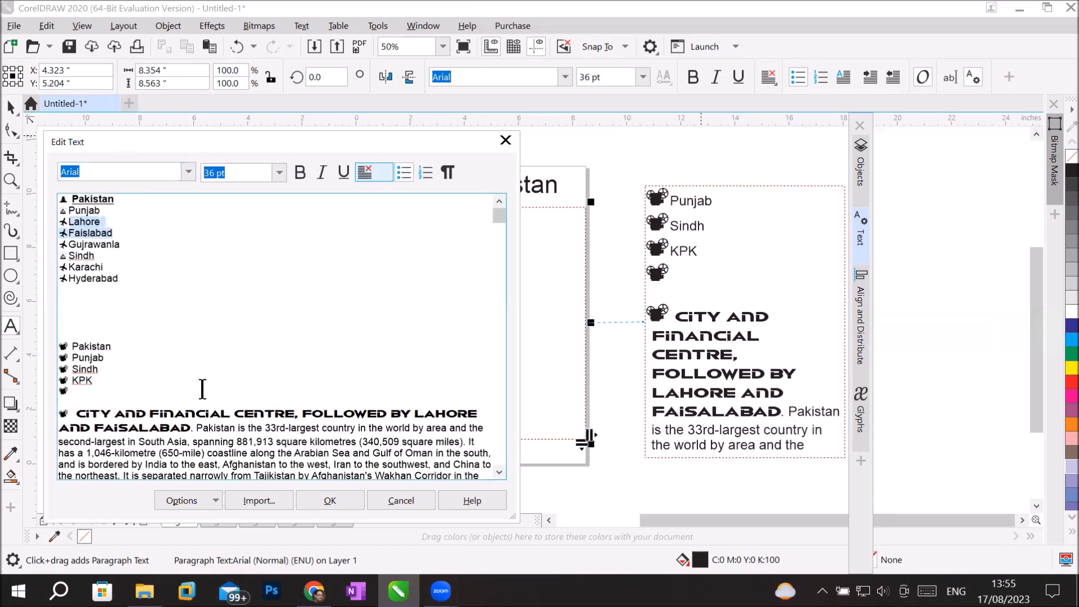
# Review the rest of the text in the Edit Text dialog with its non-printing characters shown.
pyautogui.click(498, 472)
pyautogui.click(498, 471)
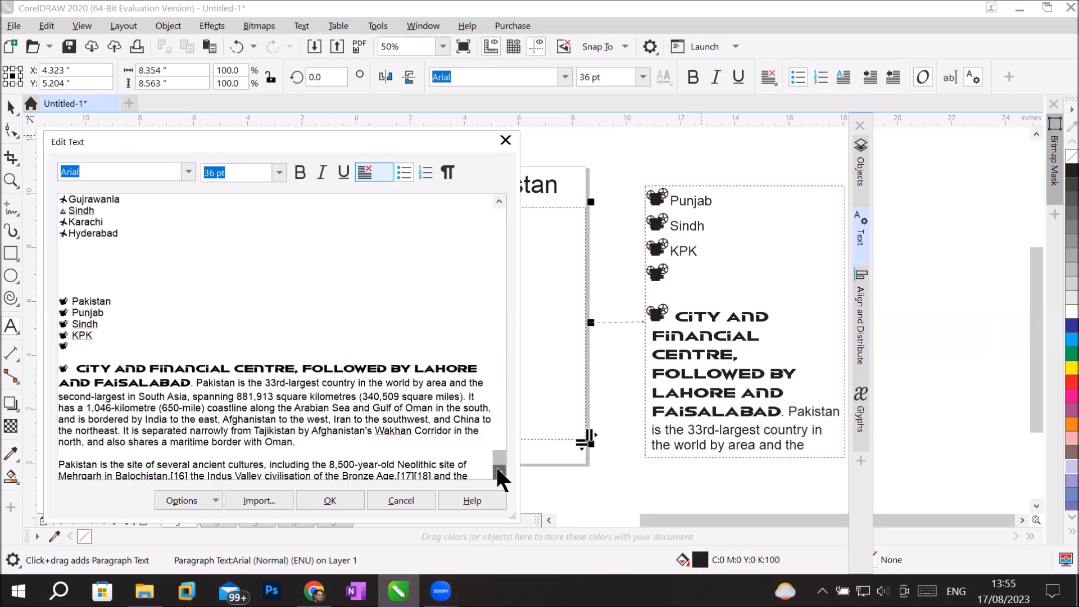
pyautogui.click(453, 168)
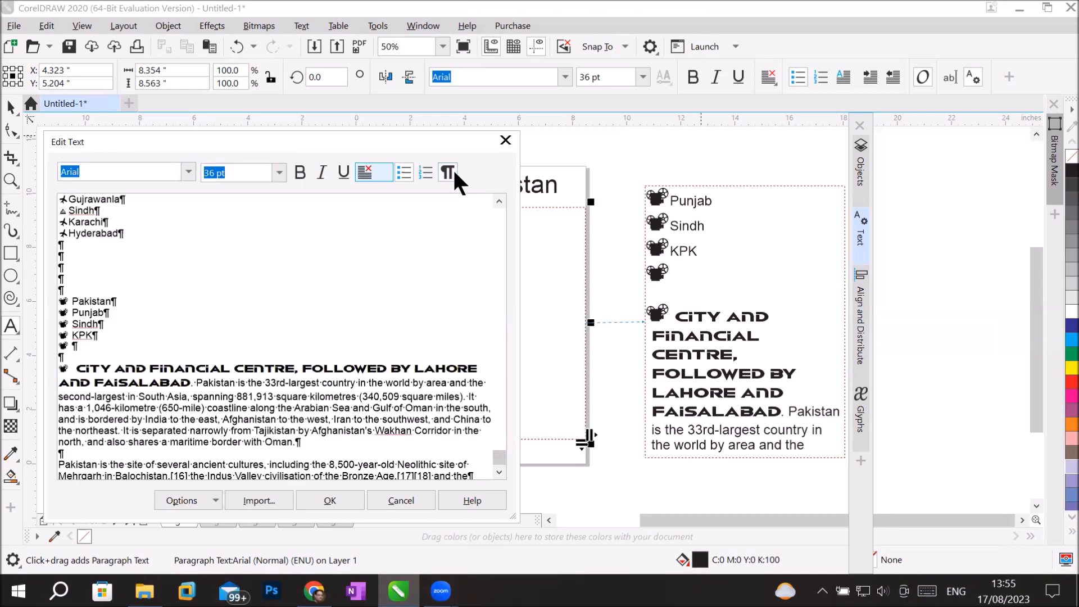
pyautogui.click(453, 167)
pyautogui.click(454, 167)
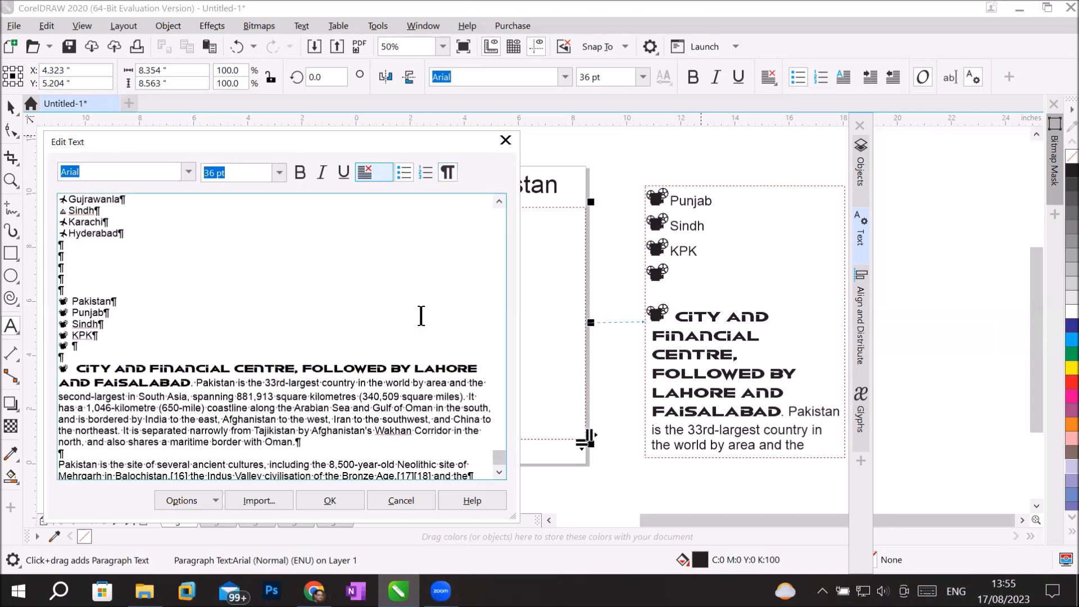
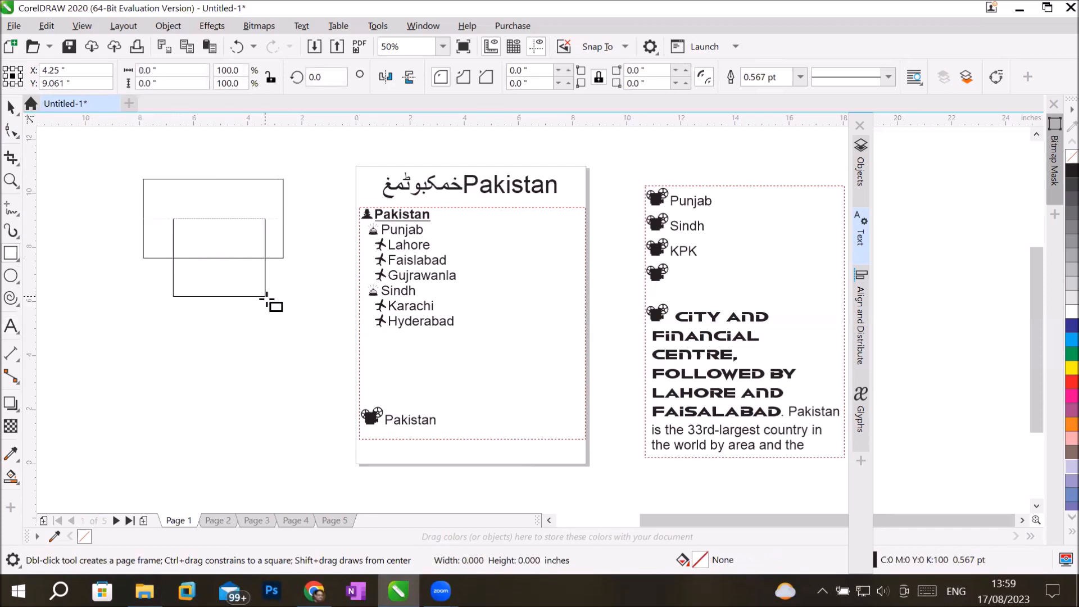
# Select both overlapping rectangles and look over the shaping options and shape-editing tools available for them.
pyautogui.press('space')
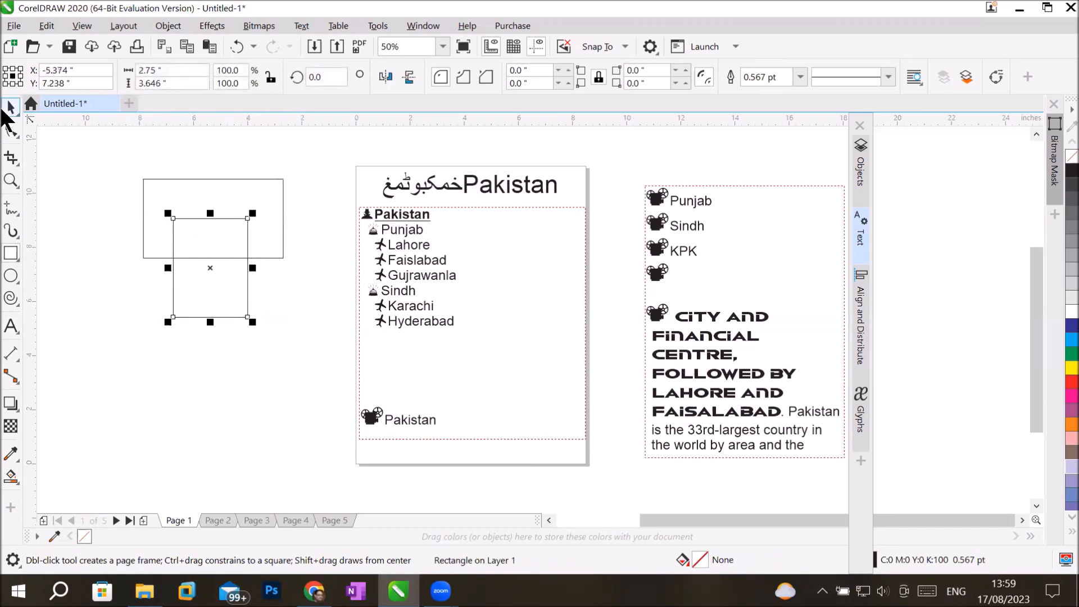
pyautogui.moveTo(113, 162); pyautogui.dragTo(316, 366)
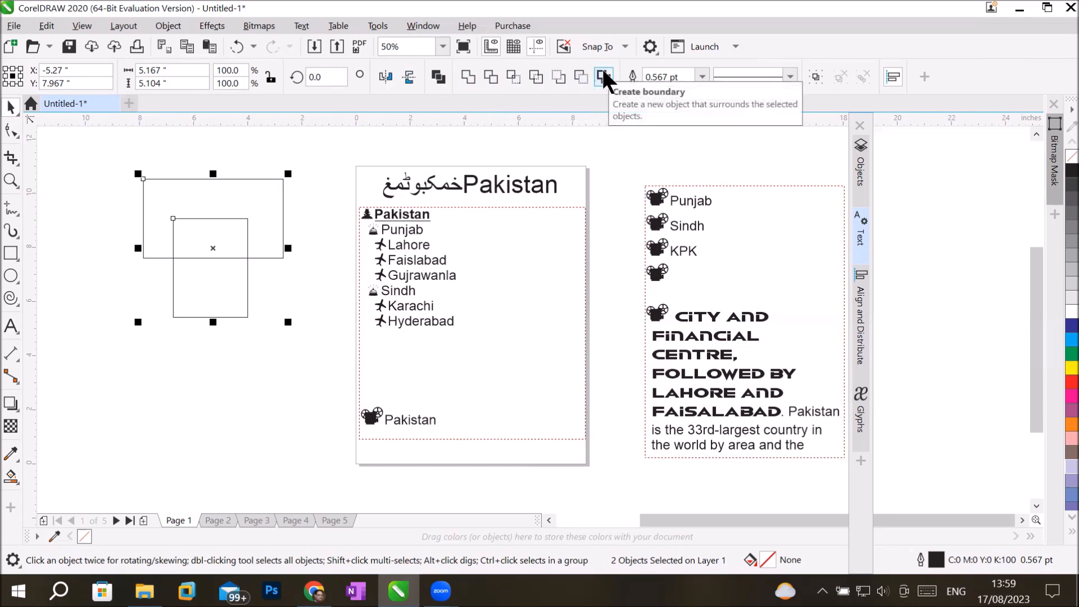
pyautogui.click(10, 130)
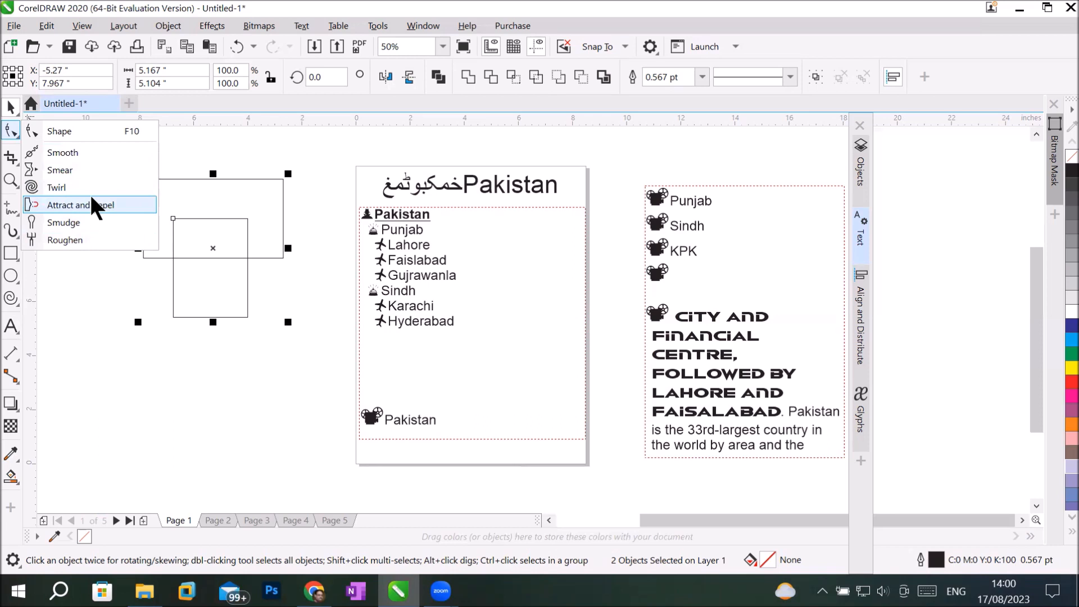
pyautogui.click(487, 188)
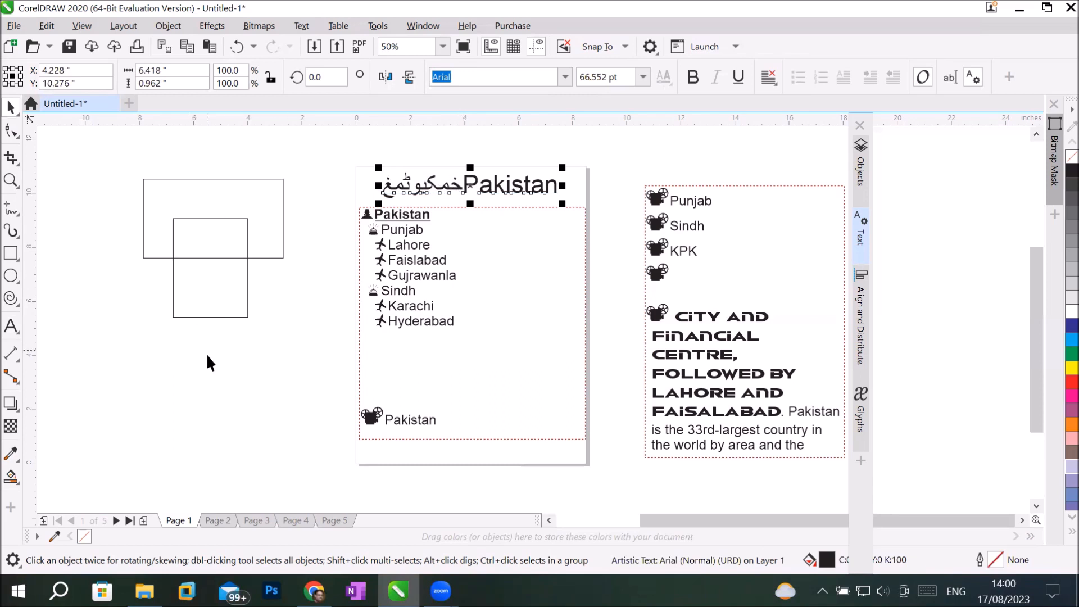
# Add the artistic text "Pakistan" in the empty area below the two rectangles.
pyautogui.click(11, 326)
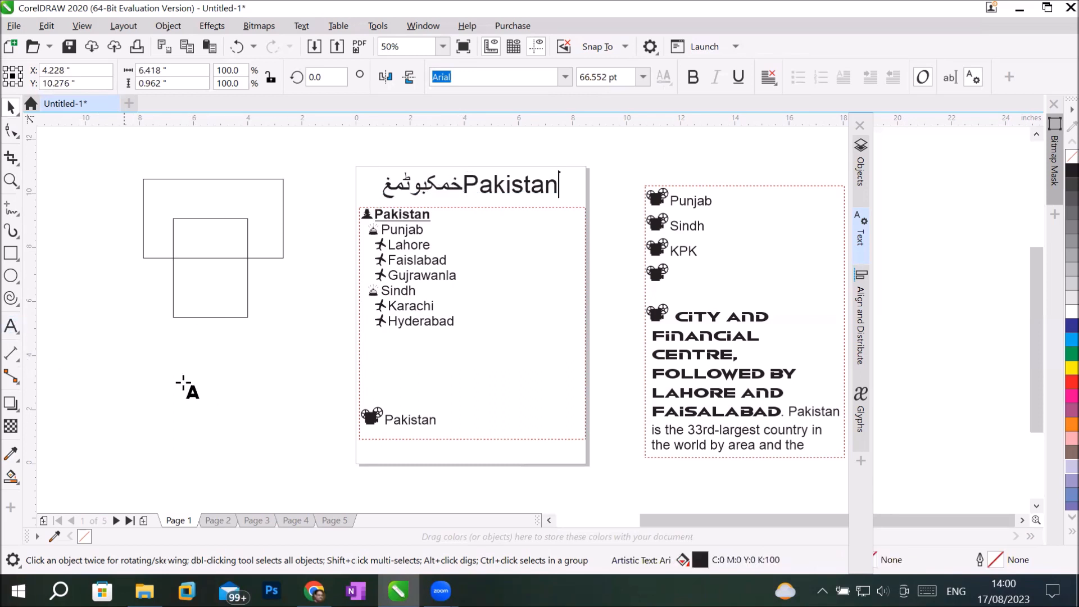
pyautogui.click(115, 405)
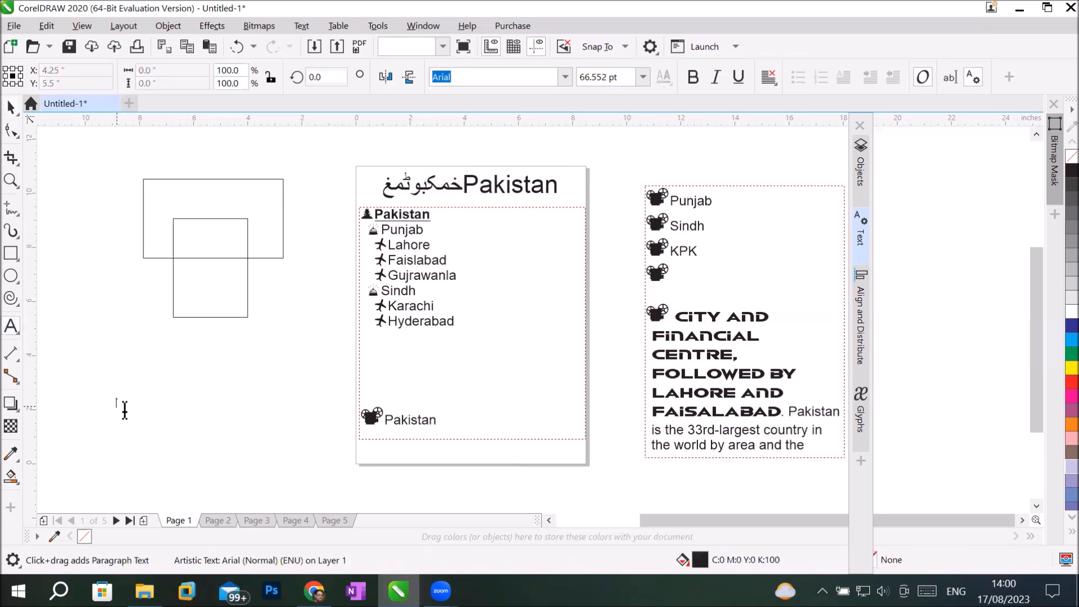
pyautogui.write('Pakistan')
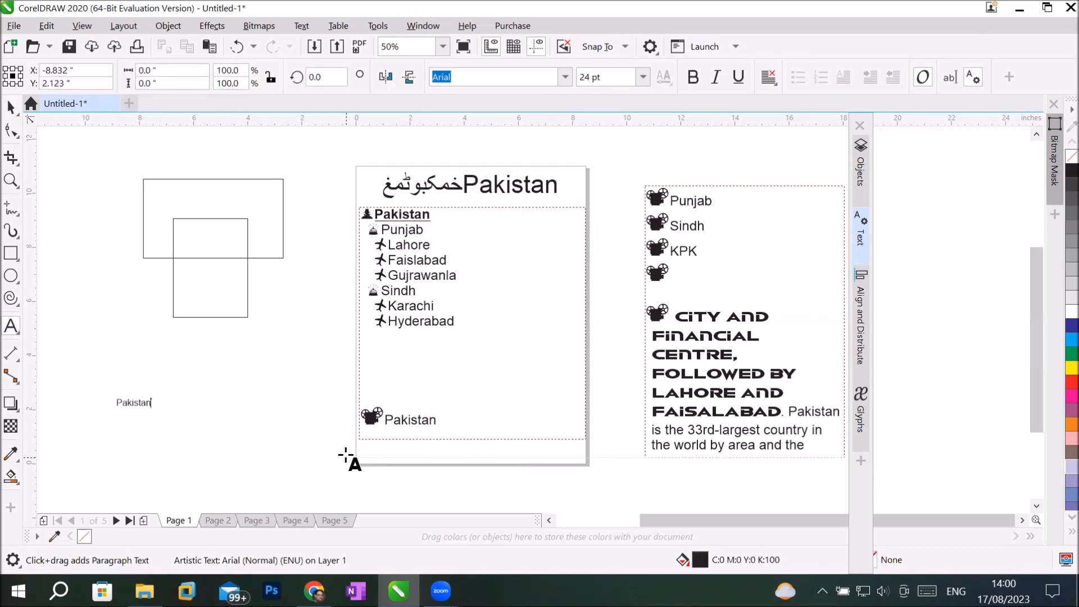
# Enlarge the new Pakistan text to about 205 pt and place it just below the rectangles, beside the page.
pyautogui.click(11, 107)
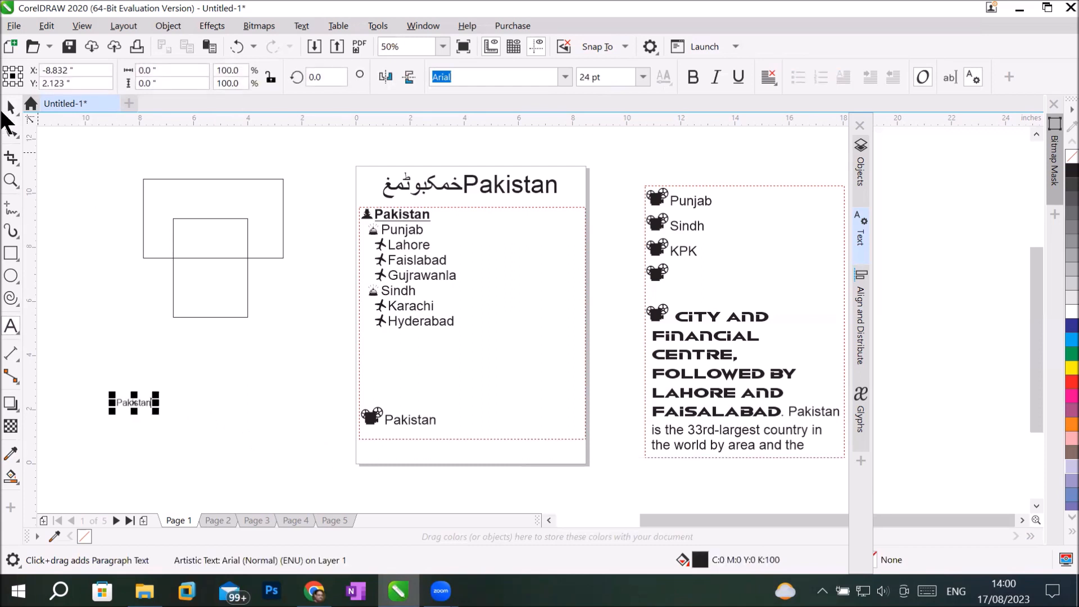
pyautogui.moveTo(152, 410); pyautogui.dragTo(257, 433)
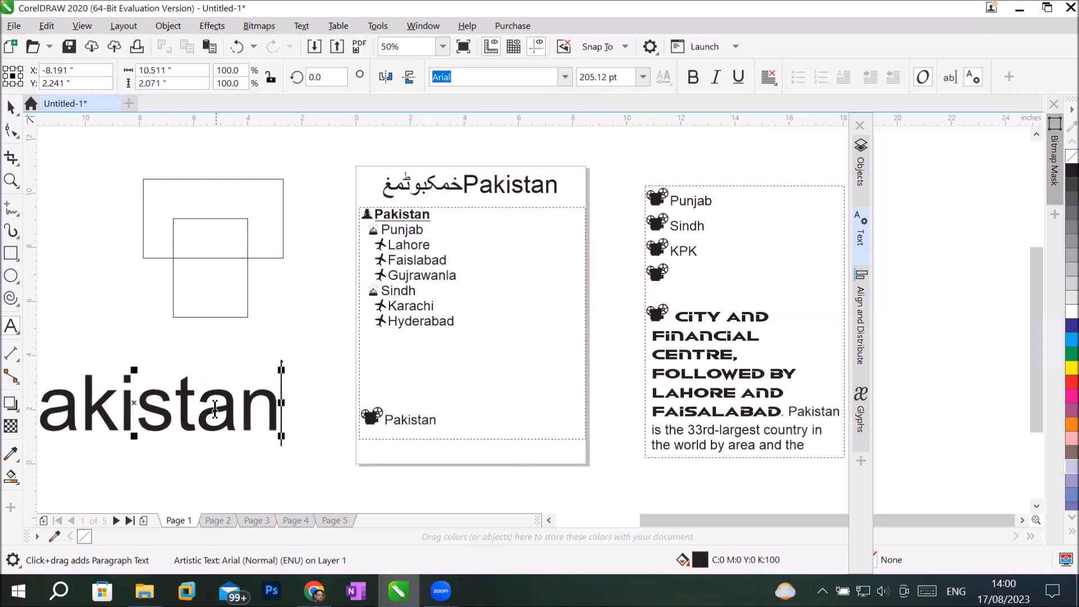
pyautogui.click(11, 106)
pyautogui.moveTo(186, 411); pyautogui.dragTo(262, 362)
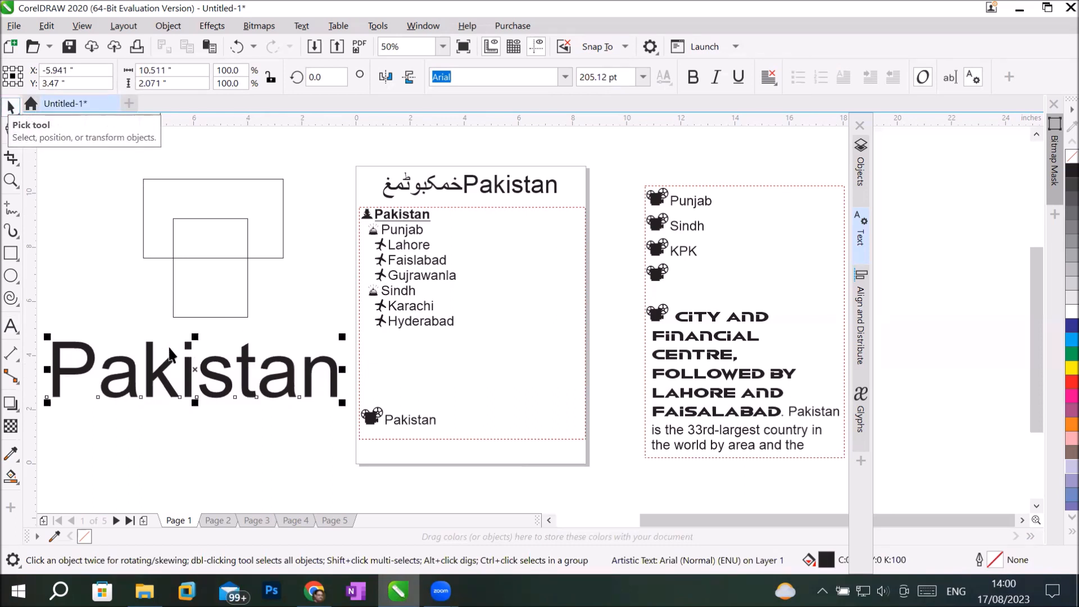
# Try rotating a copy of the large Pakistan text about 19 degrees clockwise around its lower-left corner and filling it blue.
pyautogui.click(190, 370)
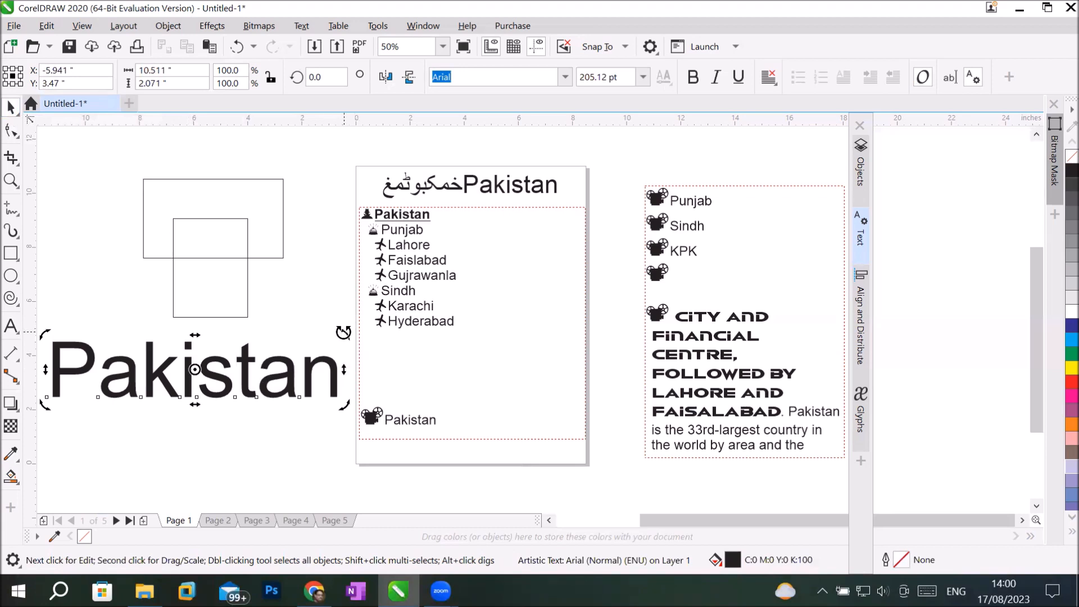
pyautogui.moveTo(195, 371)
pyautogui.mouseDown()
pyautogui.moveTo(37, 405)
pyautogui.moveTo(186, 406)
pyautogui.mouseUp()
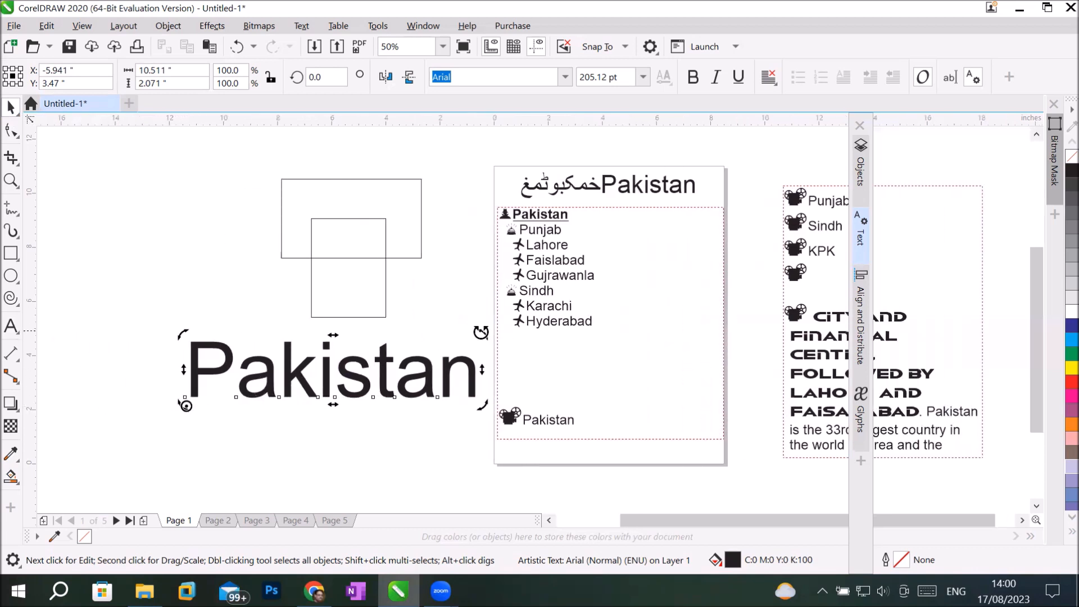
pyautogui.moveTo(479, 332); pyautogui.dragTo(495, 444)
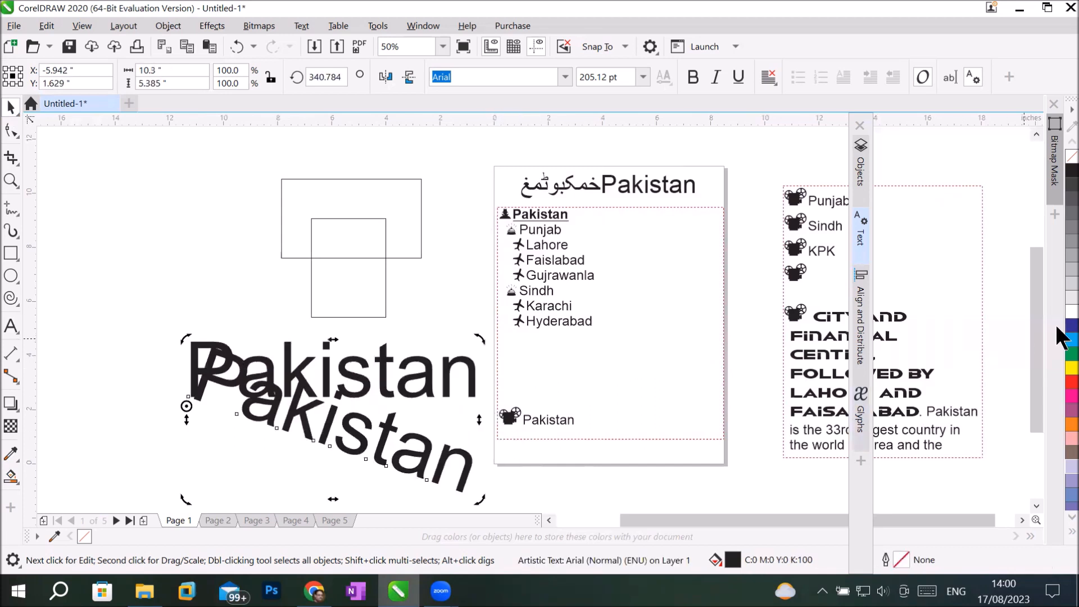
pyautogui.click(1058, 328)
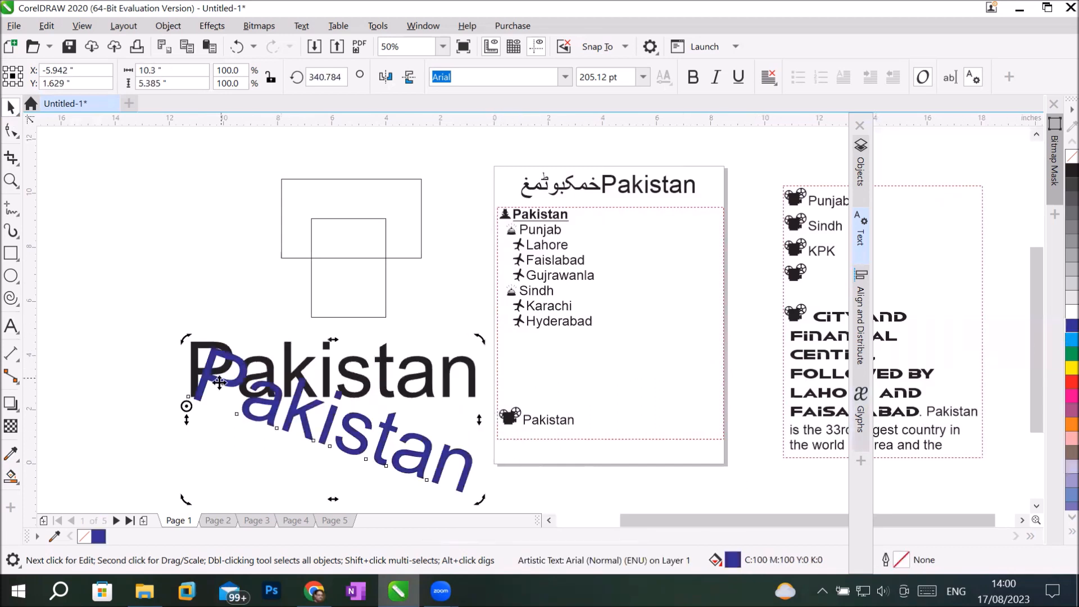
# Undo the blue fill, the rotated copy and the rotation-center move, and return the large Pakistan text to its scaling handles.
pyautogui.hotkey('ctrl', 'z')
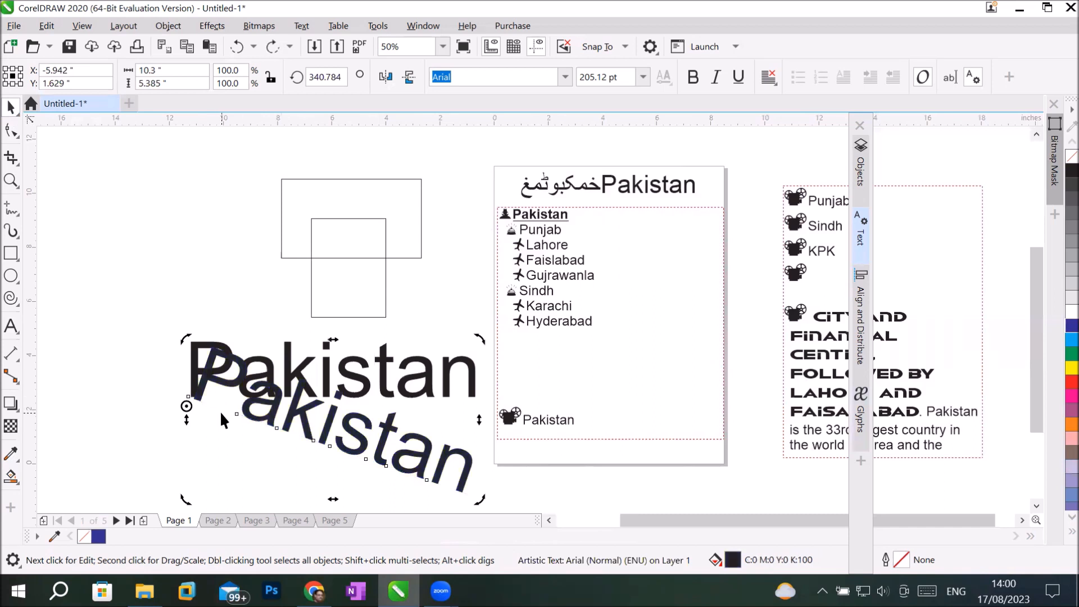
pyautogui.hotkey('ctrl', 'z')
pyautogui.hotkey('ctrl', 'z')
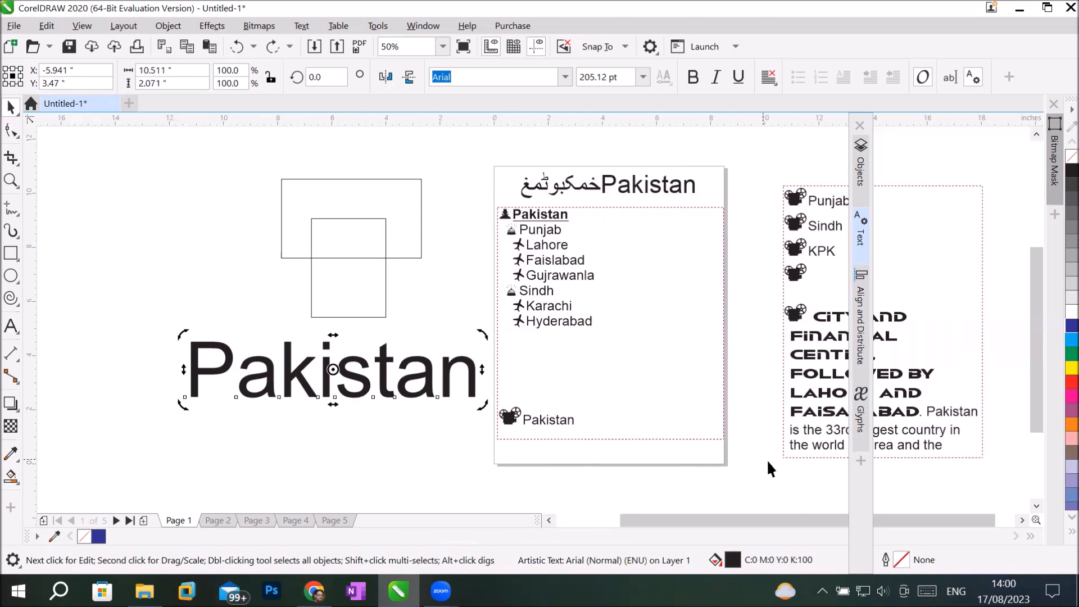
pyautogui.click(1023, 520)
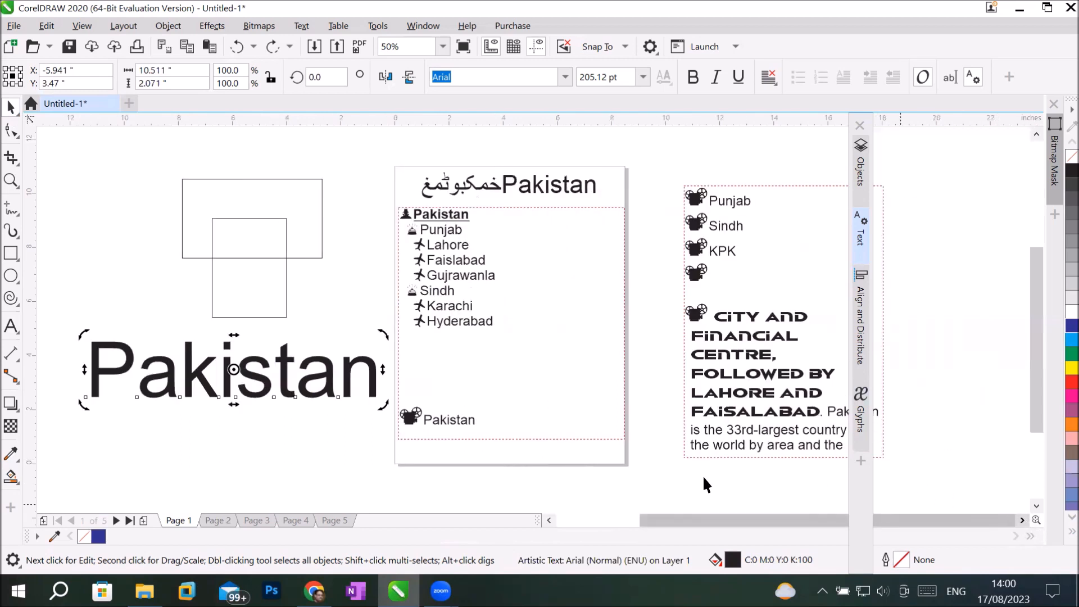
pyautogui.click(267, 385)
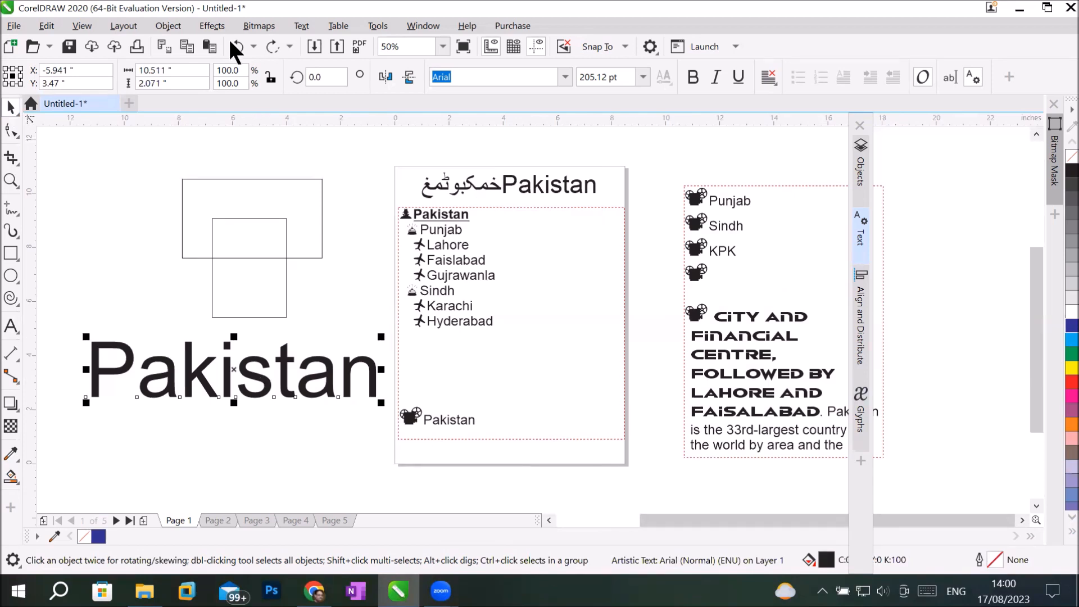
# Break the large Pakistan artistic text apart into separate letters.
pyautogui.click(168, 26)
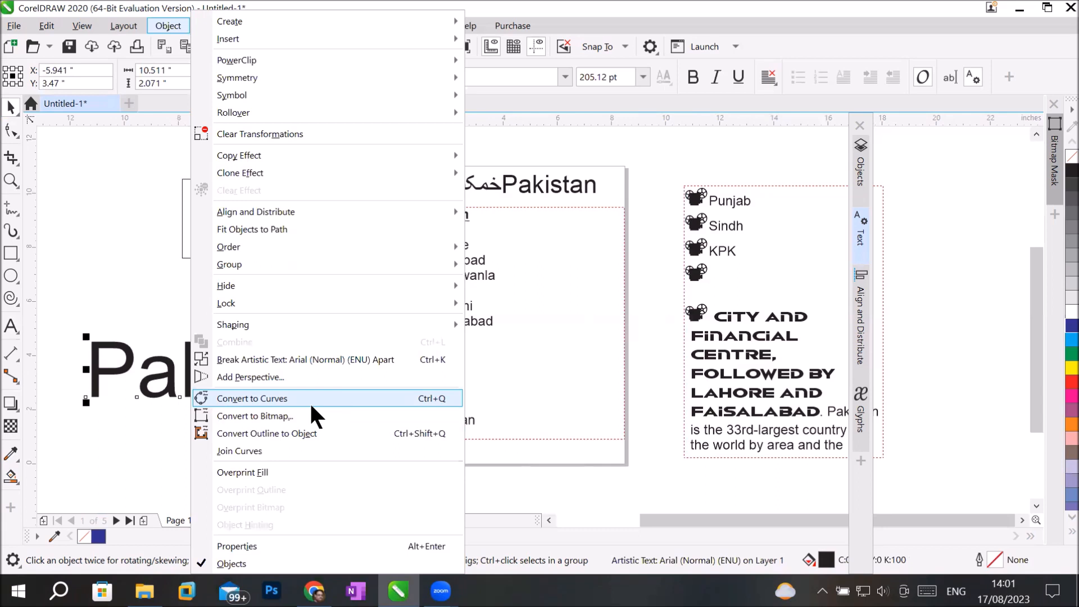
pyautogui.click(173, 20)
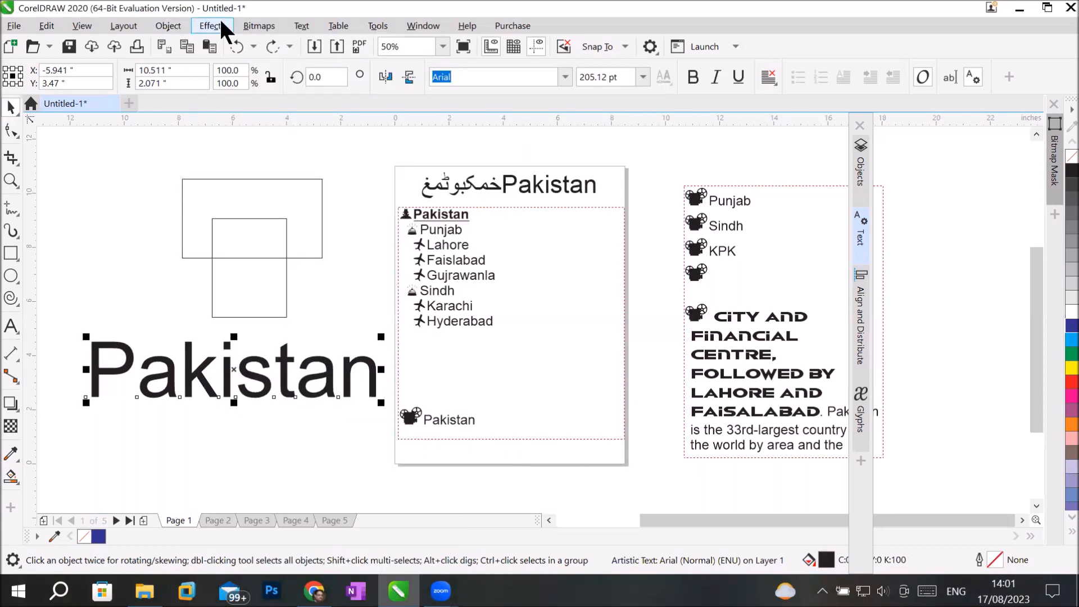
pyautogui.click(303, 26)
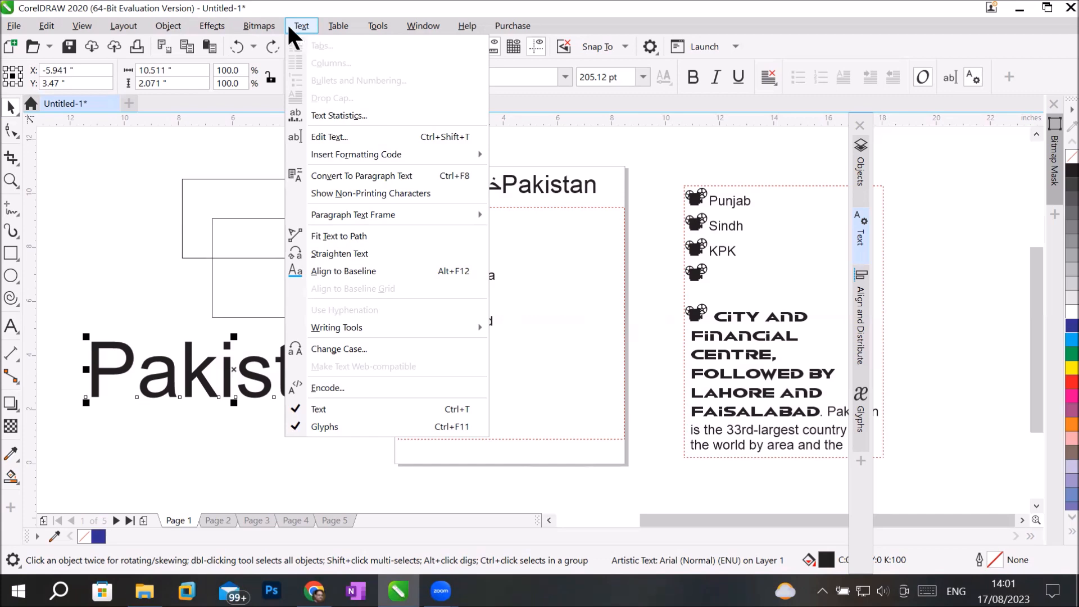
pyautogui.moveTo(198, 25)
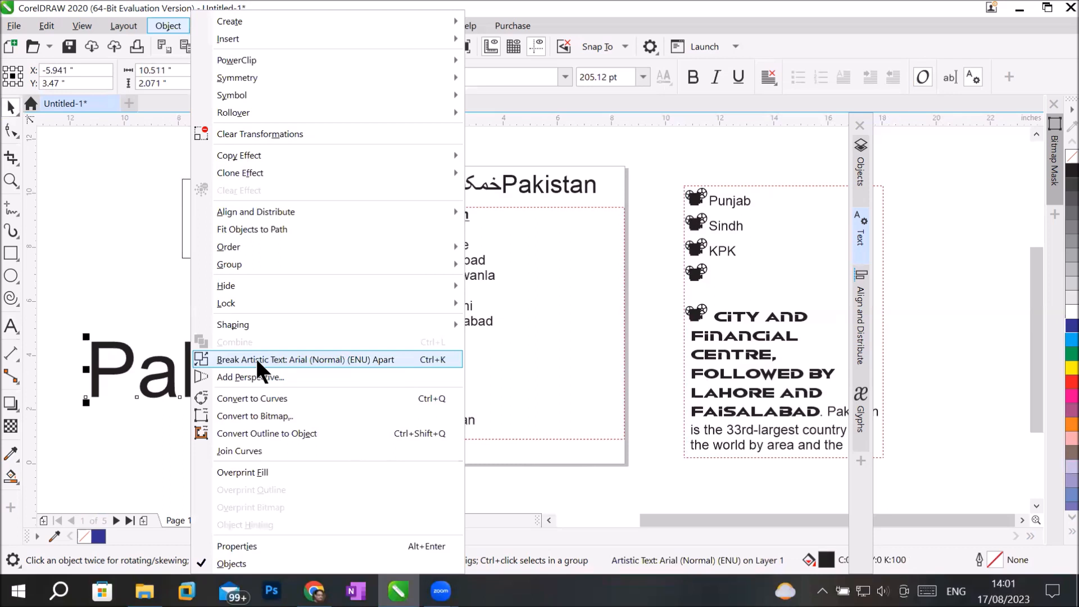
pyautogui.click(423, 359)
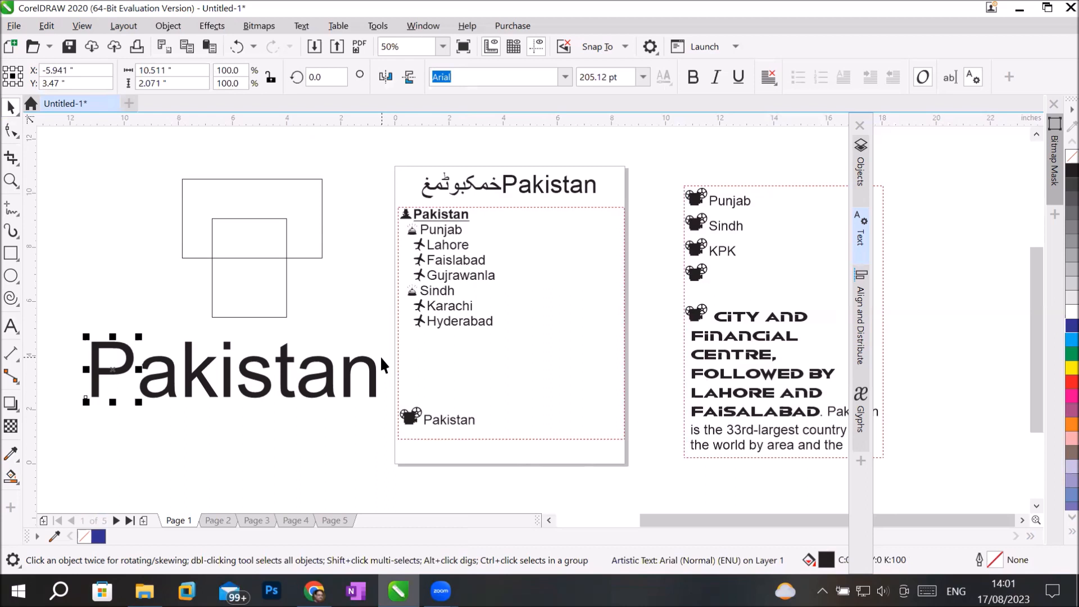
# Convert the separated letter P of the large Pakistan text to curves for node editing.
pyautogui.click(10, 133)
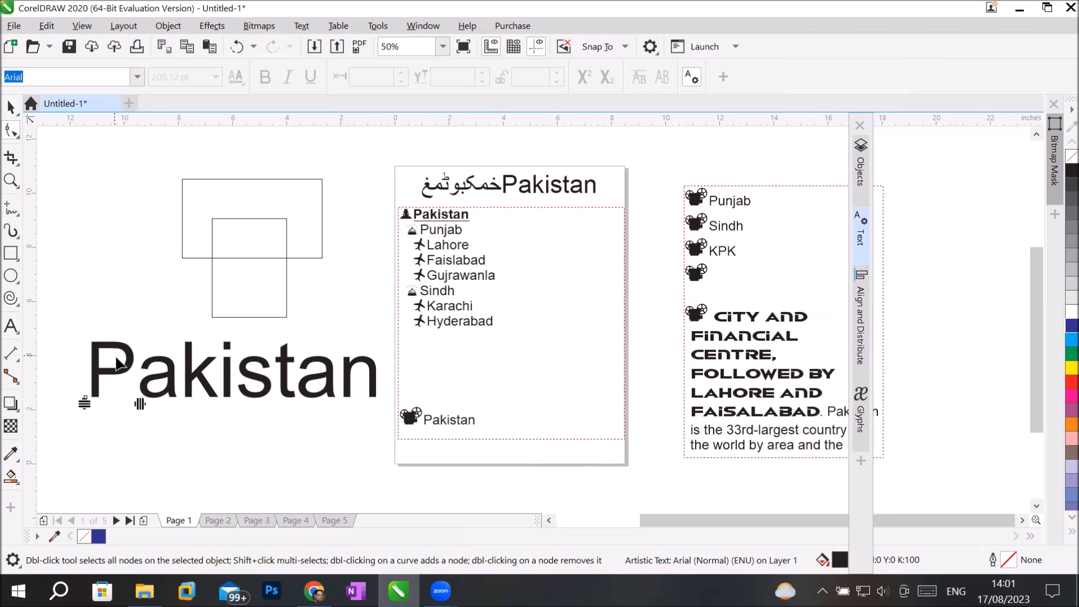
pyautogui.click(133, 355)
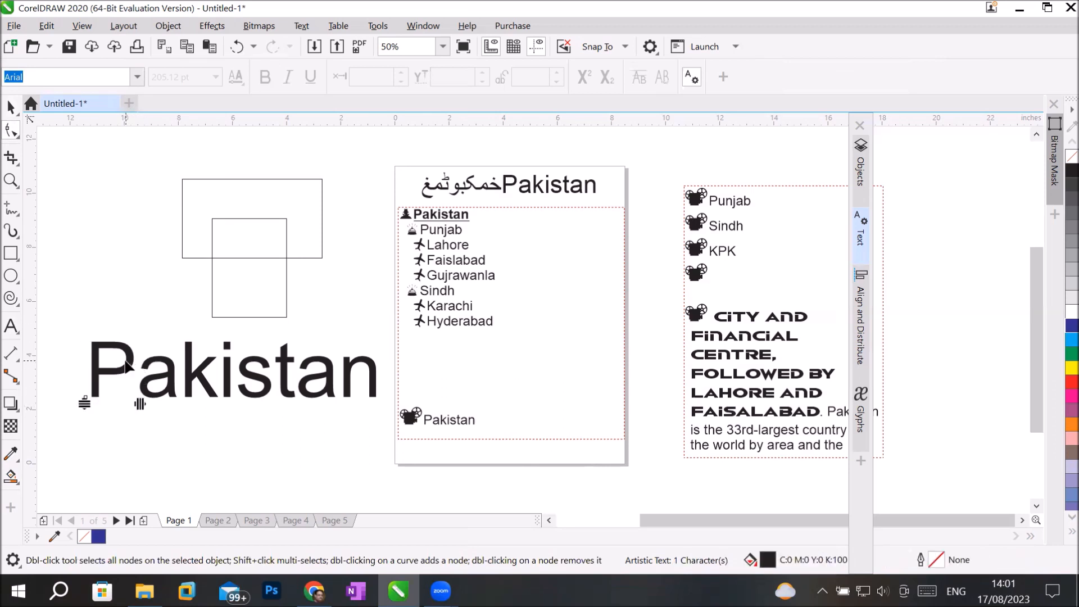
pyautogui.click(172, 368)
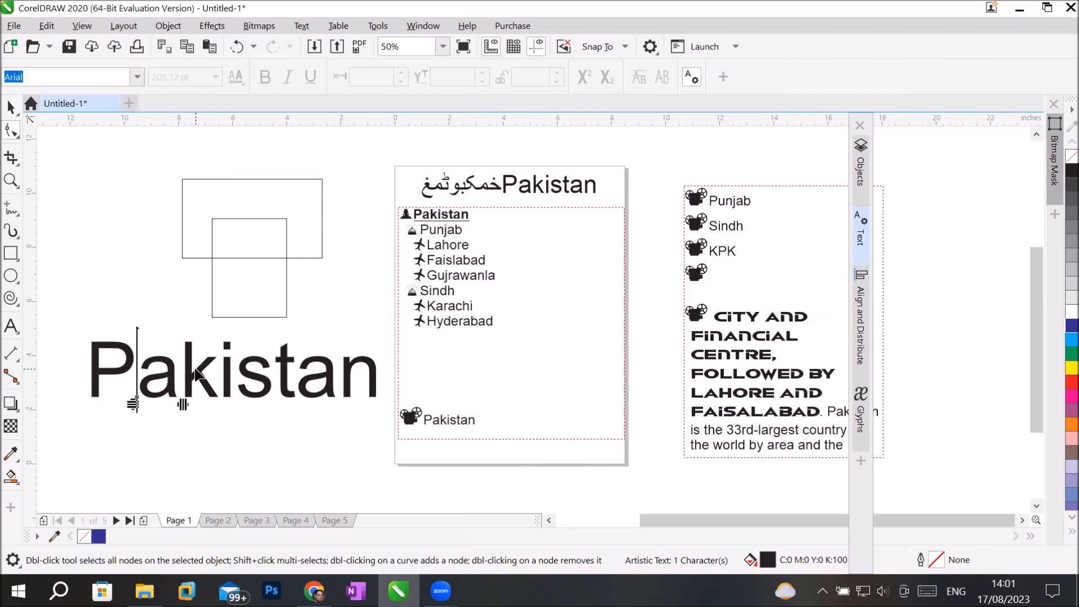
pyautogui.click(198, 373)
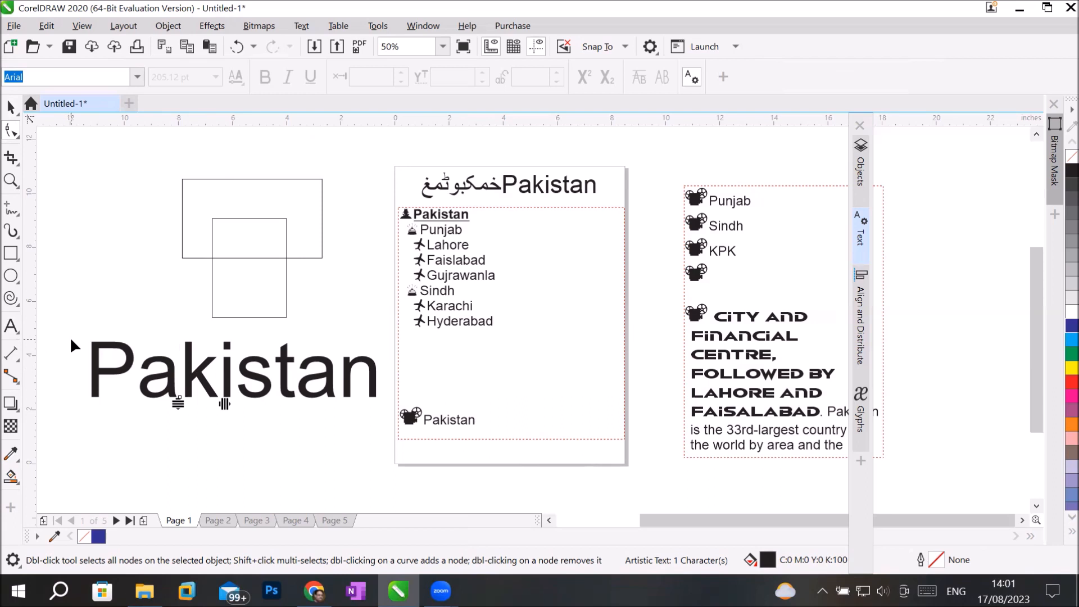
pyautogui.click(109, 353)
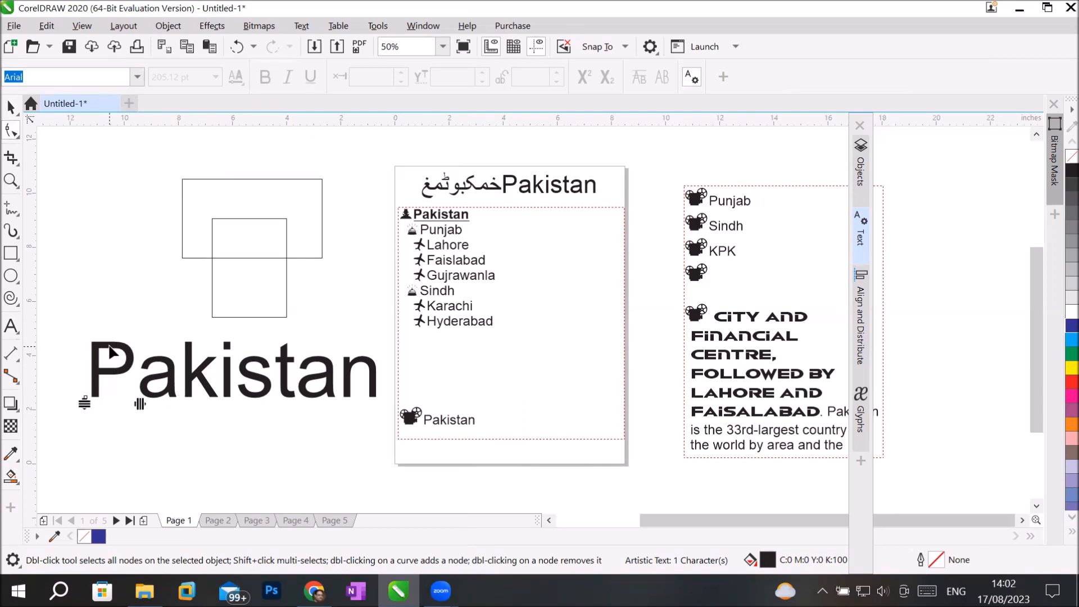
pyautogui.click(176, 26)
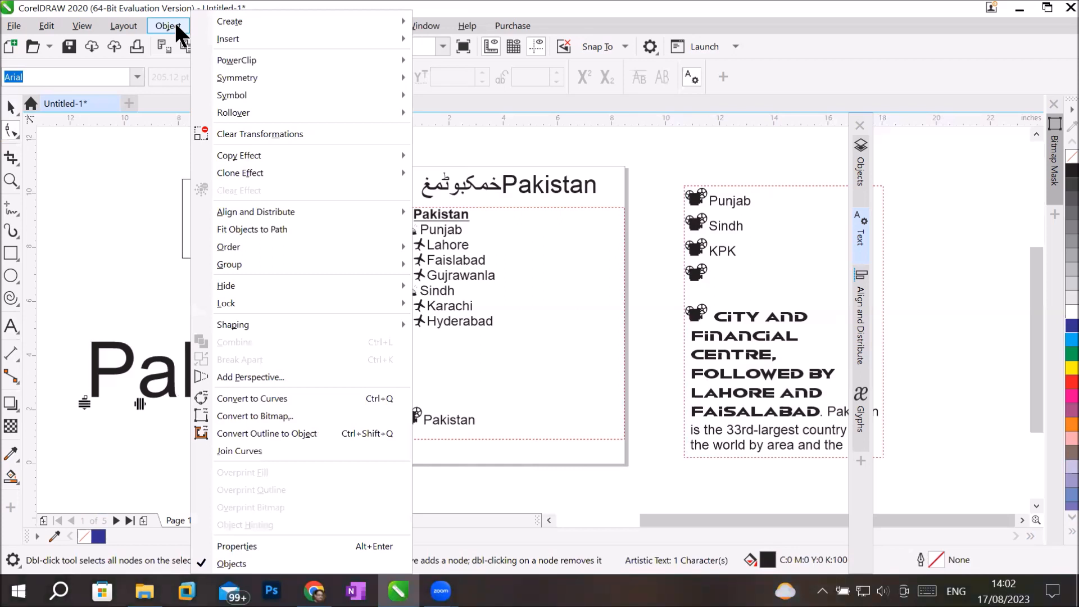
pyautogui.click(265, 398)
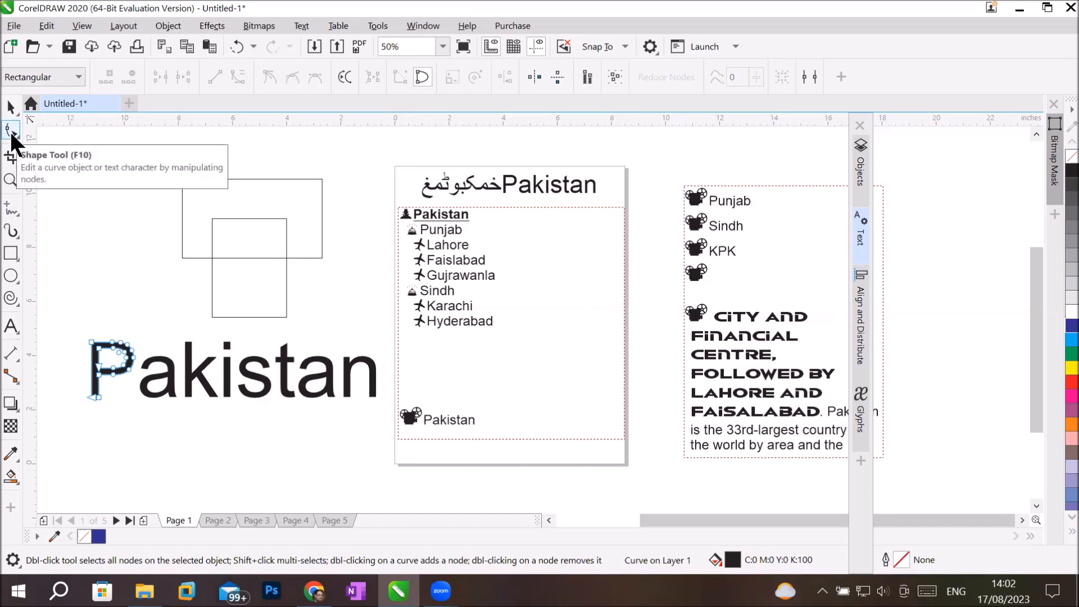
# Reshape the P by lengthening its stem downward and stretching its bowl sideways until it overlaps the neighbouring a.
pyautogui.scroll(1, 124, 406)
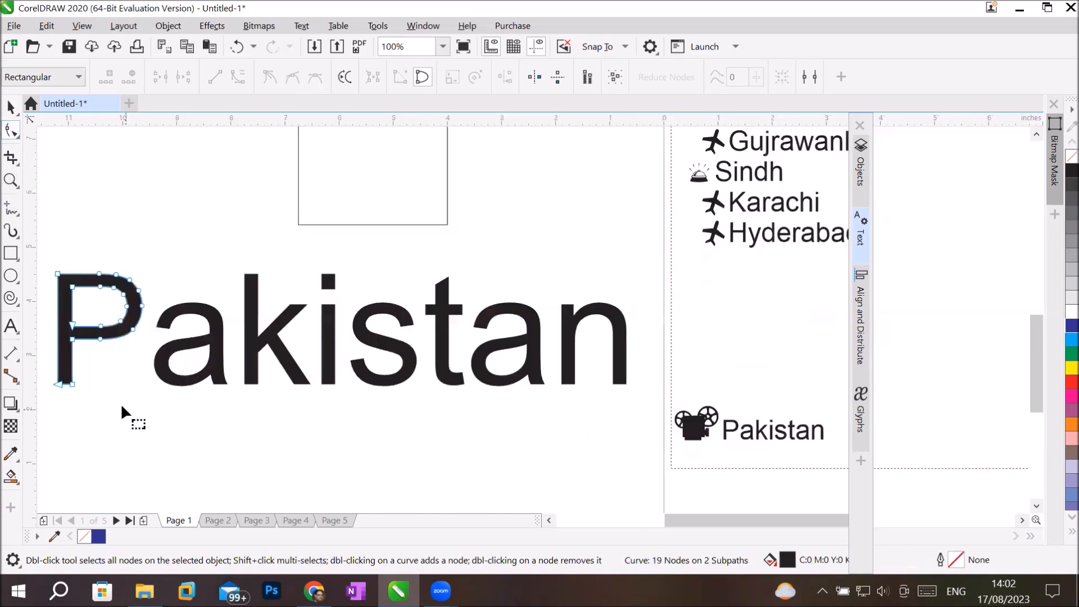
pyautogui.moveTo(41, 364); pyautogui.dragTo(86, 399)
pyautogui.moveTo(72, 384); pyautogui.dragTo(72, 477)
pyautogui.moveTo(93, 264); pyautogui.dragTo(152, 358)
pyautogui.moveTo(142, 306); pyautogui.dragTo(208, 304)
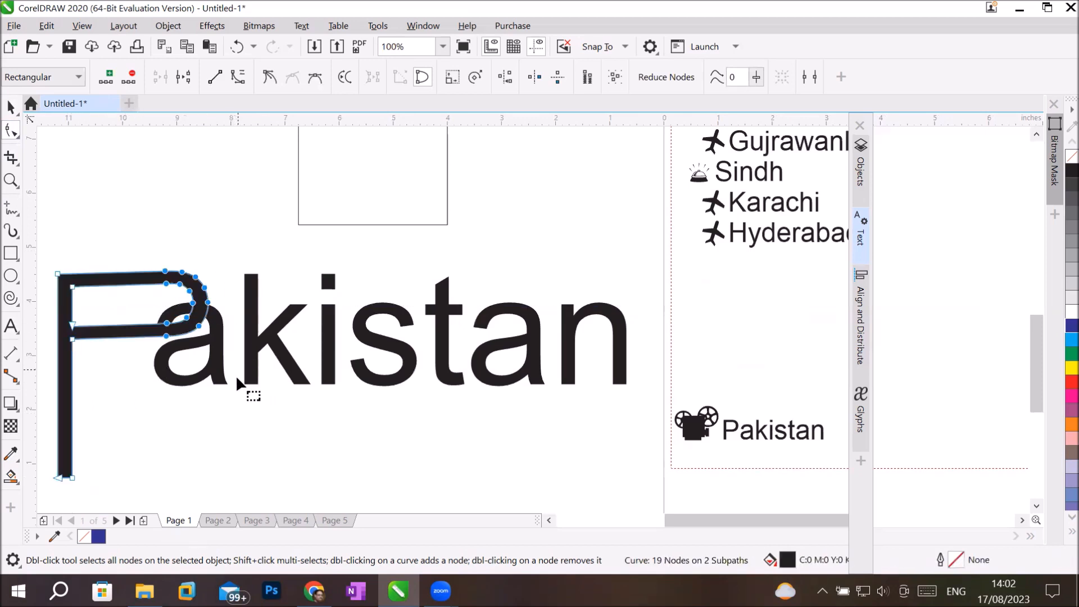
# Convert the letter s of the large Pakistan text to curves and show its nodes for editing.
pyautogui.click(387, 353)
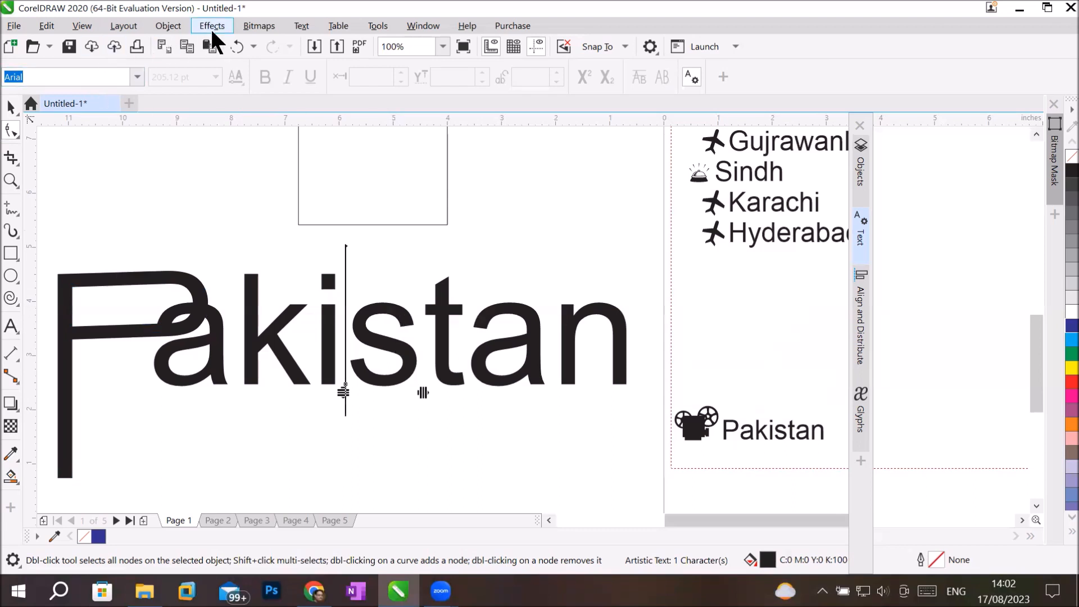
pyautogui.click(171, 25)
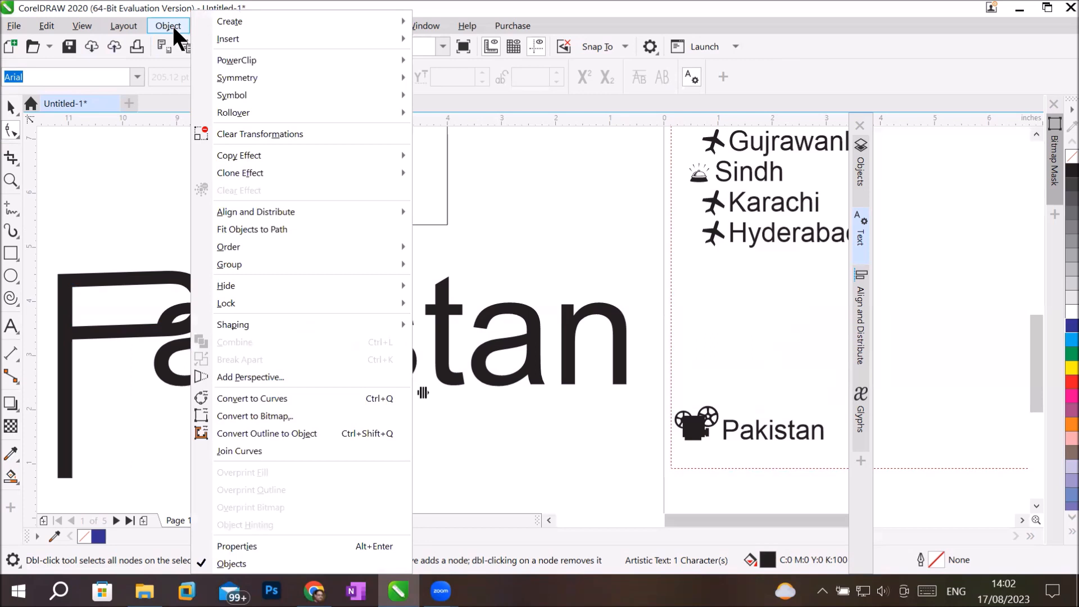
pyautogui.click(297, 399)
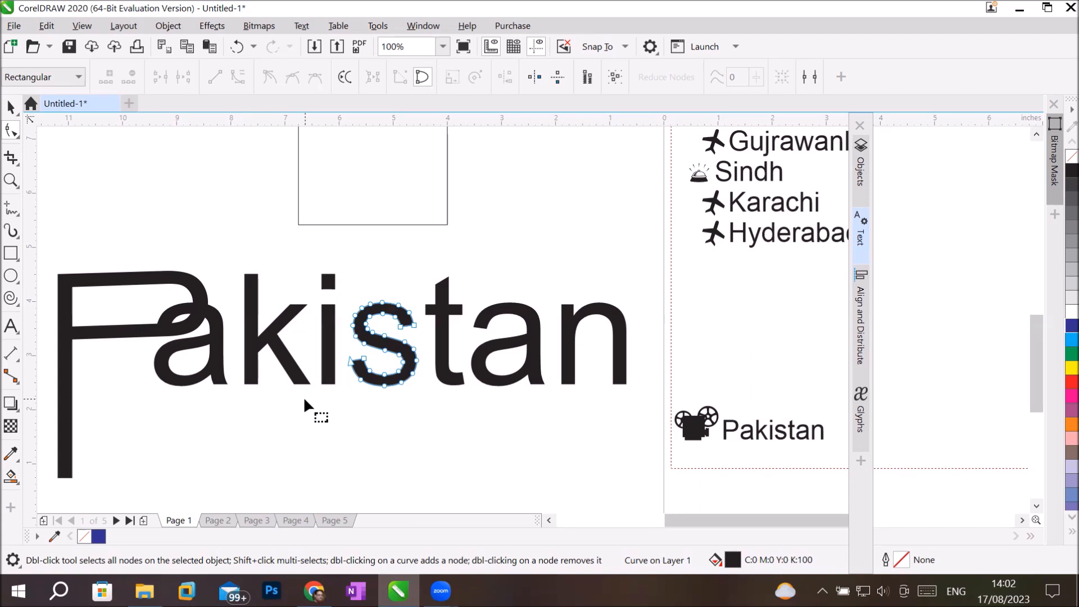
pyautogui.click(10, 130)
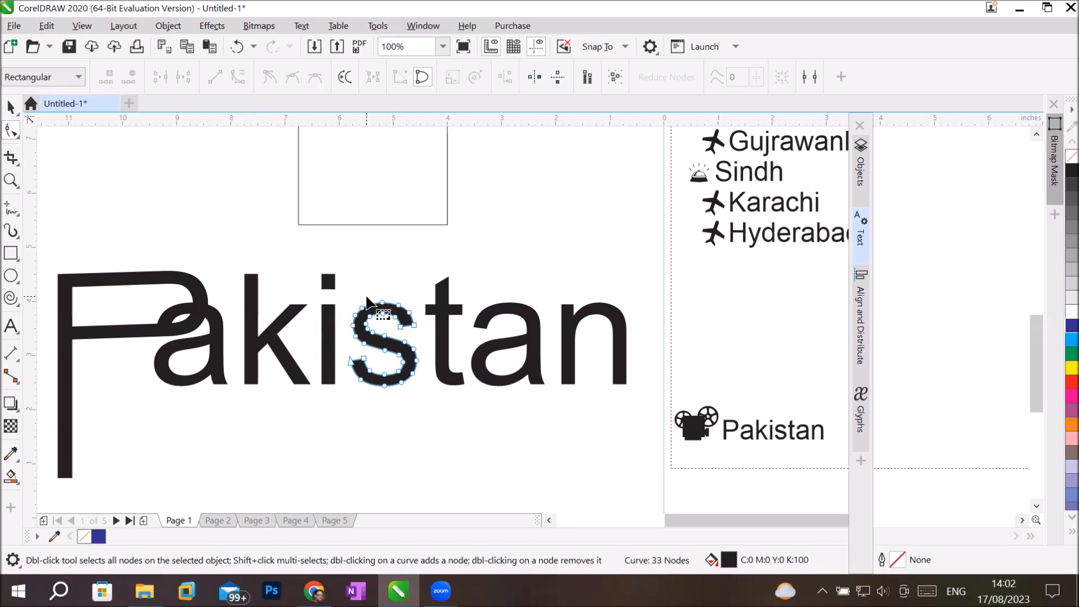
# Reshape the s by raising its upper half above the neighbouring letters and pulling its lower end inward and up.
pyautogui.moveTo(352, 279); pyautogui.dragTo(406, 252)
pyautogui.moveTo(405, 251); pyautogui.dragTo(404, 251)
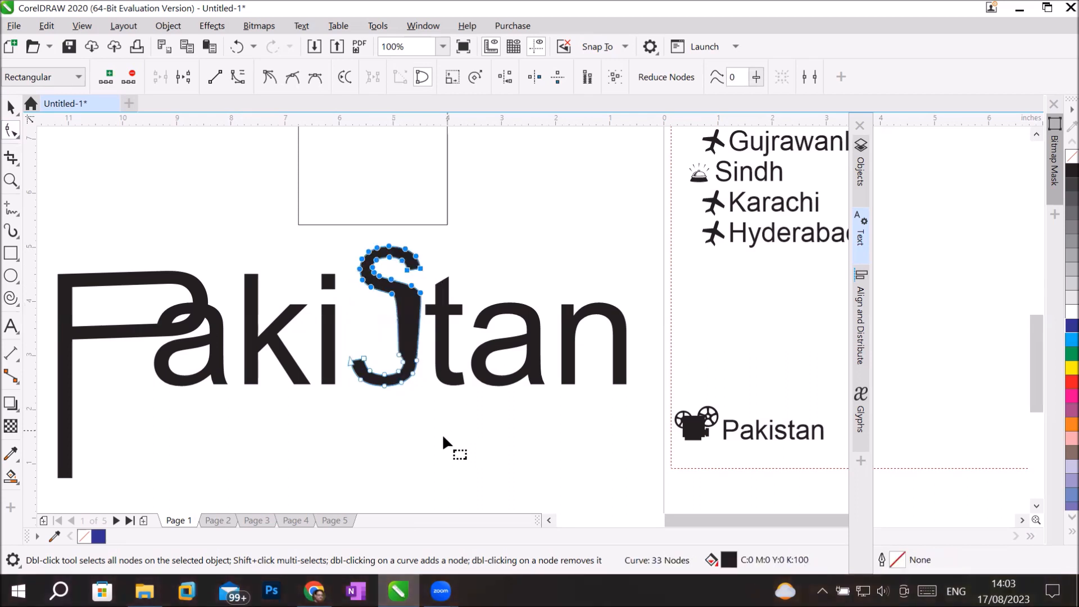
pyautogui.click(364, 359)
pyautogui.moveTo(364, 361); pyautogui.dragTo(380, 333)
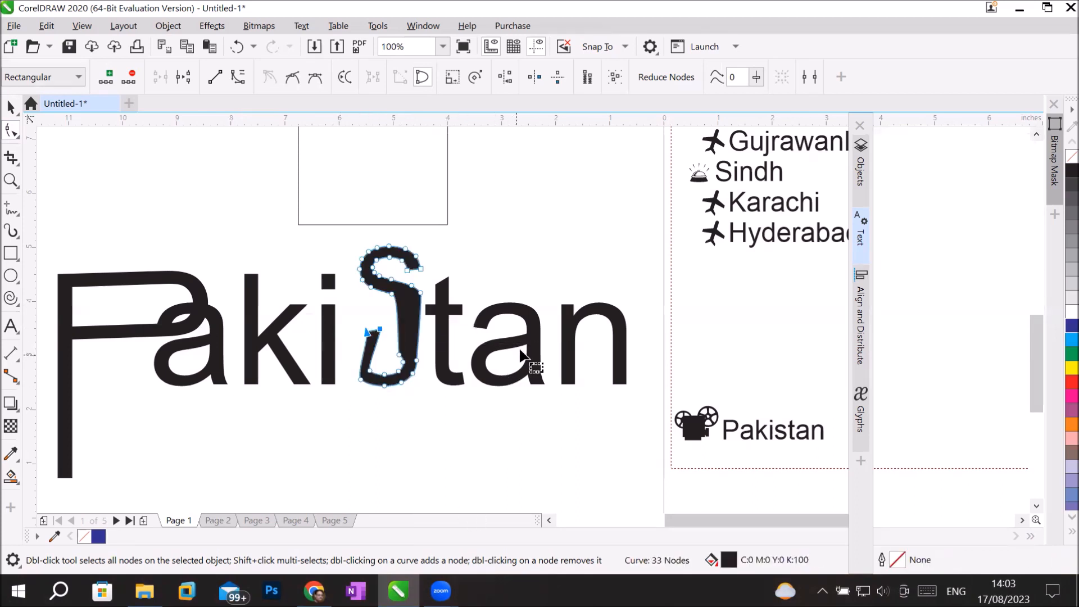
pyautogui.click(576, 324)
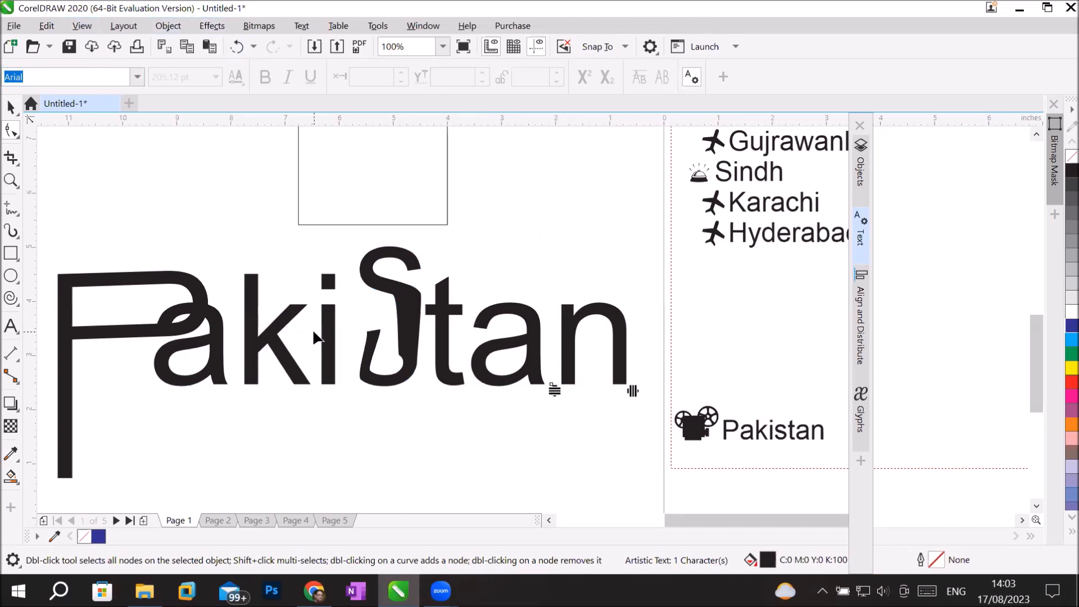
# Add the artistic text "Trainings" in the empty area below the reshaped Pakistan lettering.
pyautogui.click(1037, 504)
pyautogui.click(1036, 505)
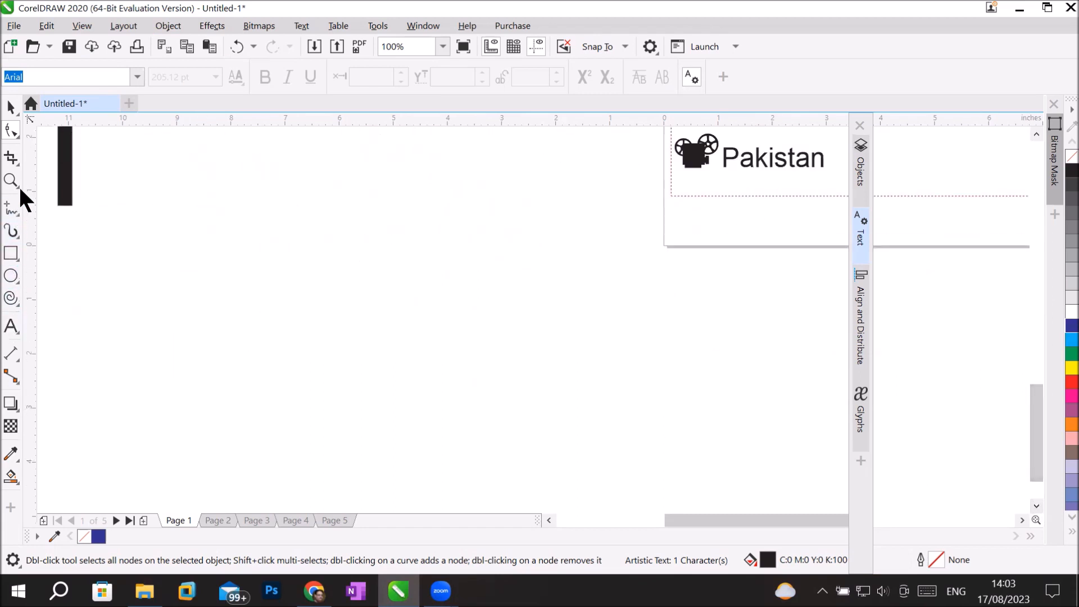
pyautogui.click(16, 327)
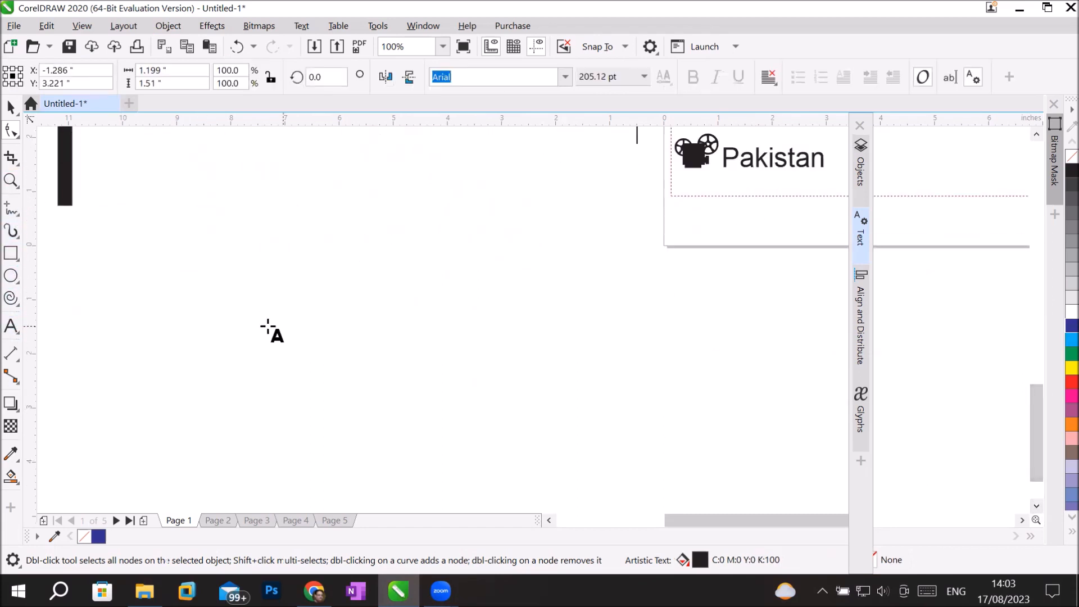
pyautogui.click(256, 323)
pyautogui.write('Trainings')
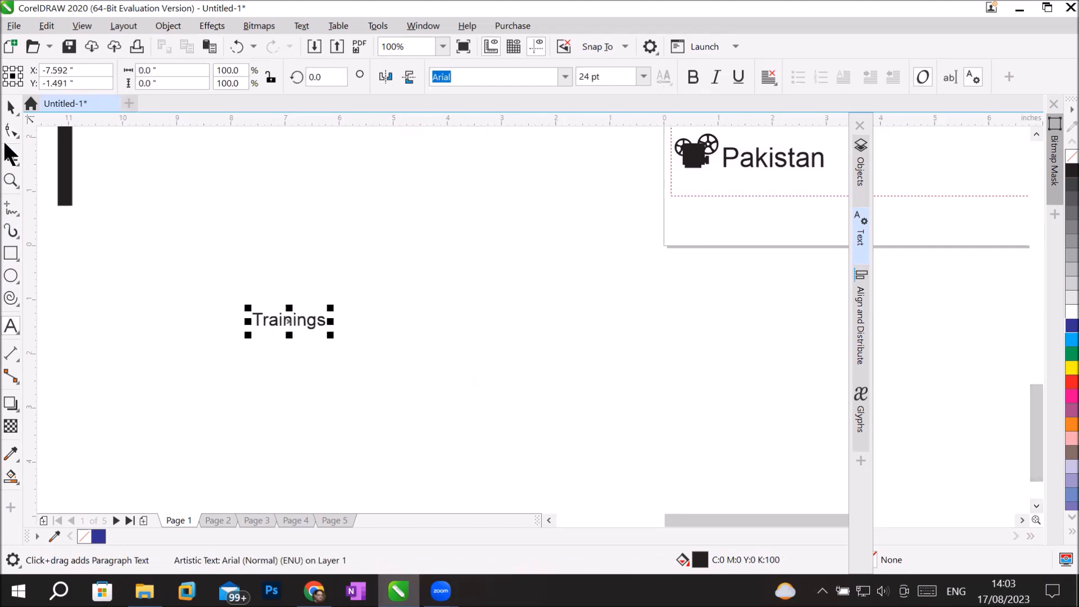
# Enlarge the Trainings text to about 141 pt and convert the whole word to curves.
pyautogui.click(11, 108)
pyautogui.moveTo(331, 304); pyautogui.dragTo(508, 267)
pyautogui.rightClick(443, 302)
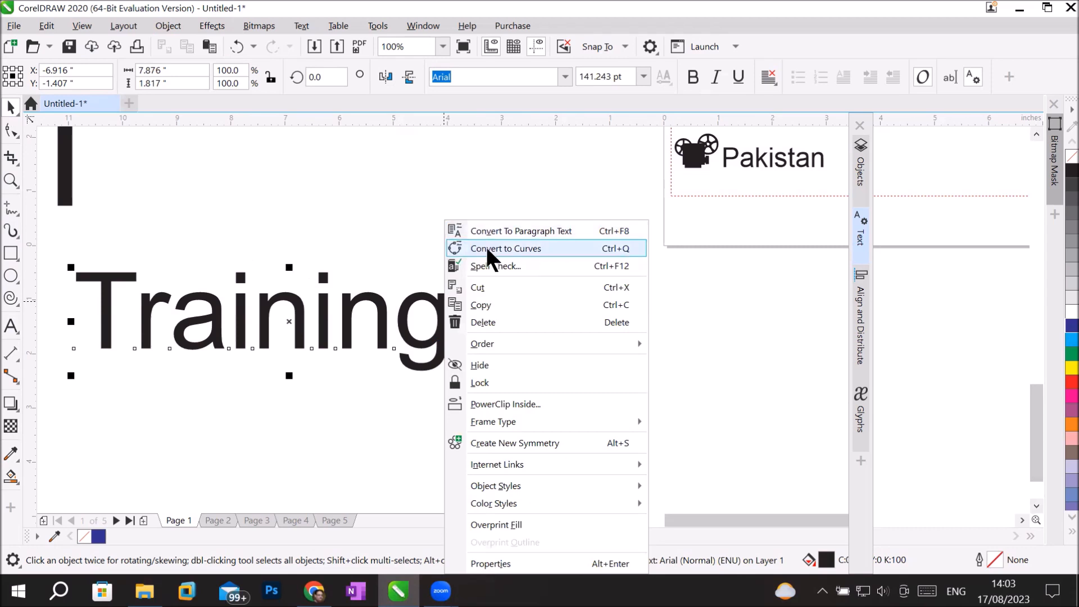
pyautogui.click(509, 251)
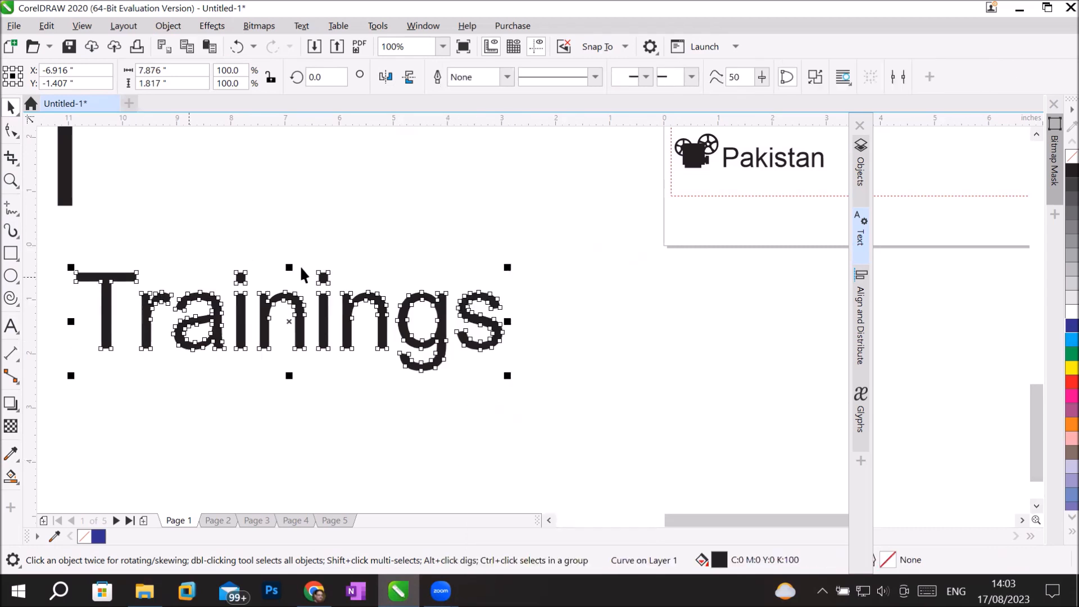
# Raise the crossbar of the T in Trainings and extend its right end across the whole word.
pyautogui.click(15, 131)
pyautogui.moveTo(124, 264); pyautogui.dragTo(144, 284)
pyautogui.moveTo(56, 257); pyautogui.dragTo(124, 281)
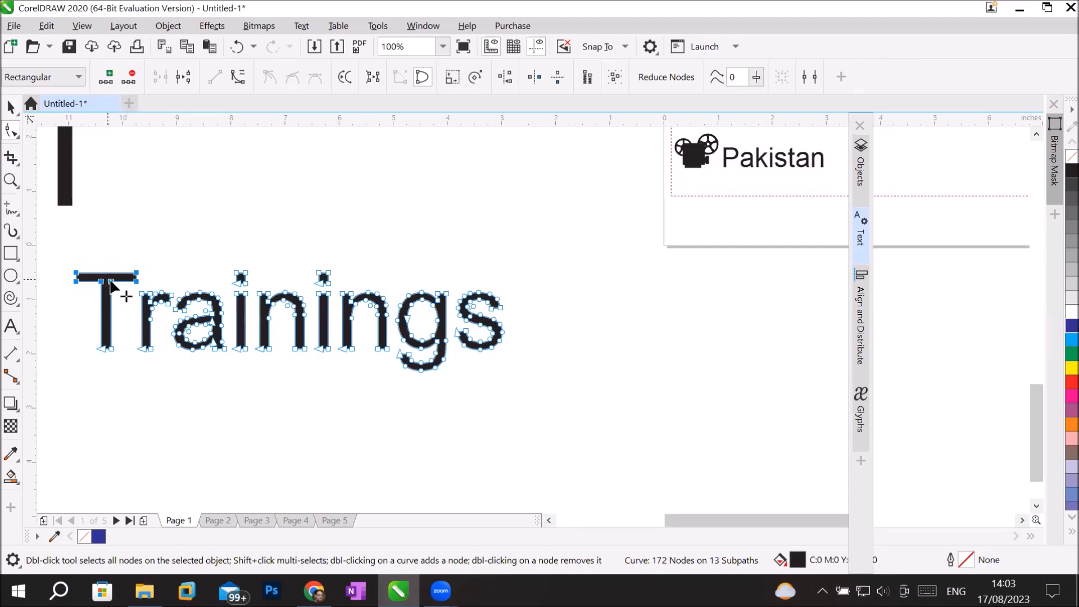
pyautogui.moveTo(115, 282); pyautogui.dragTo(503, 238)
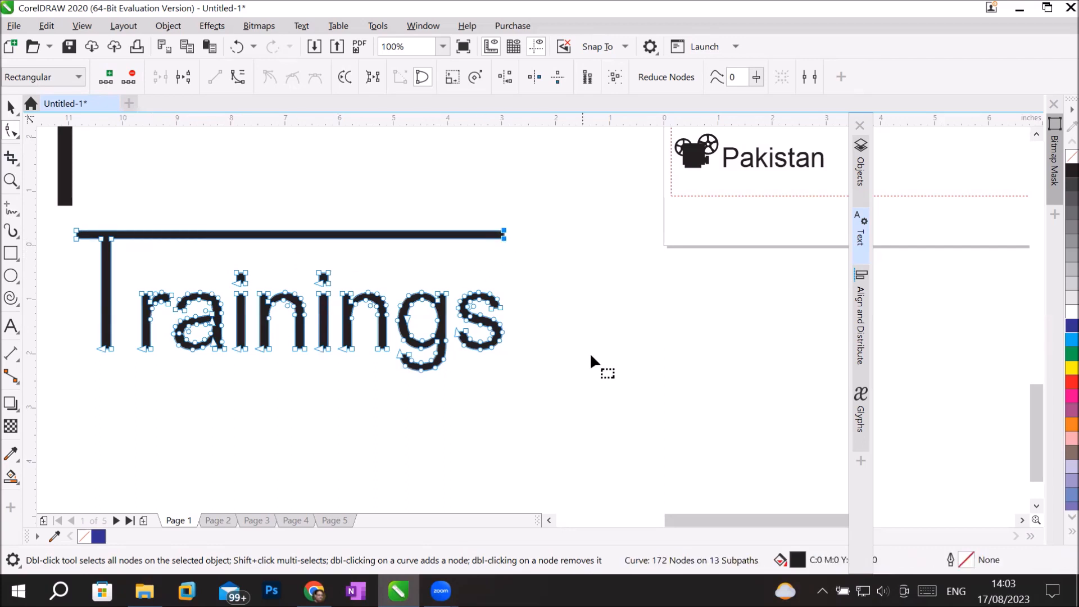
pyautogui.click(582, 416)
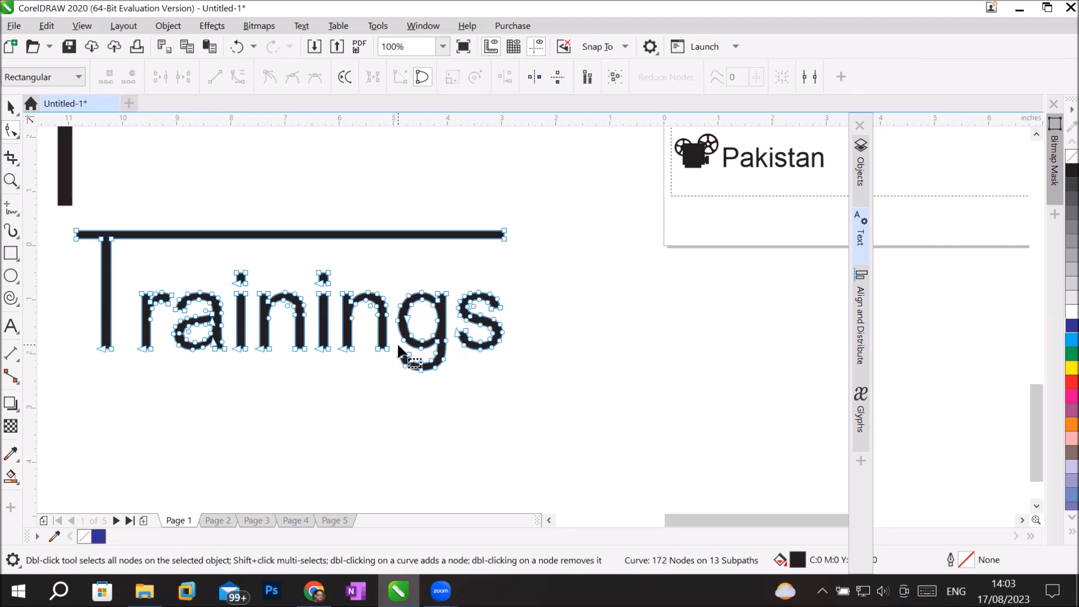
# Stretch the lower hook of the g in Trainings downward and fill the whole word red.
pyautogui.moveTo(395, 342); pyautogui.dragTo(433, 429)
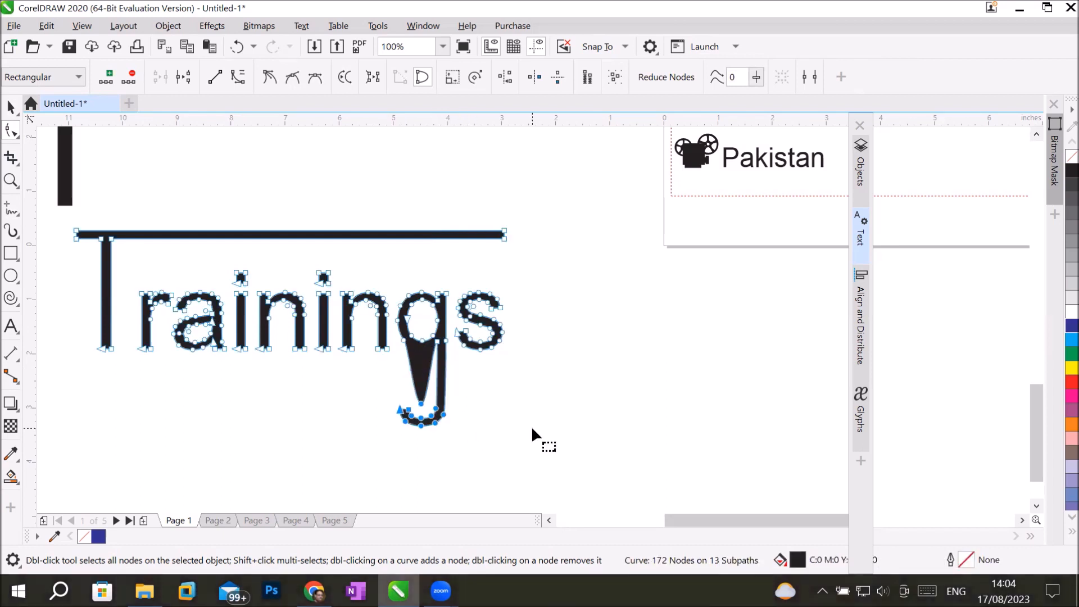
pyautogui.click(1058, 382)
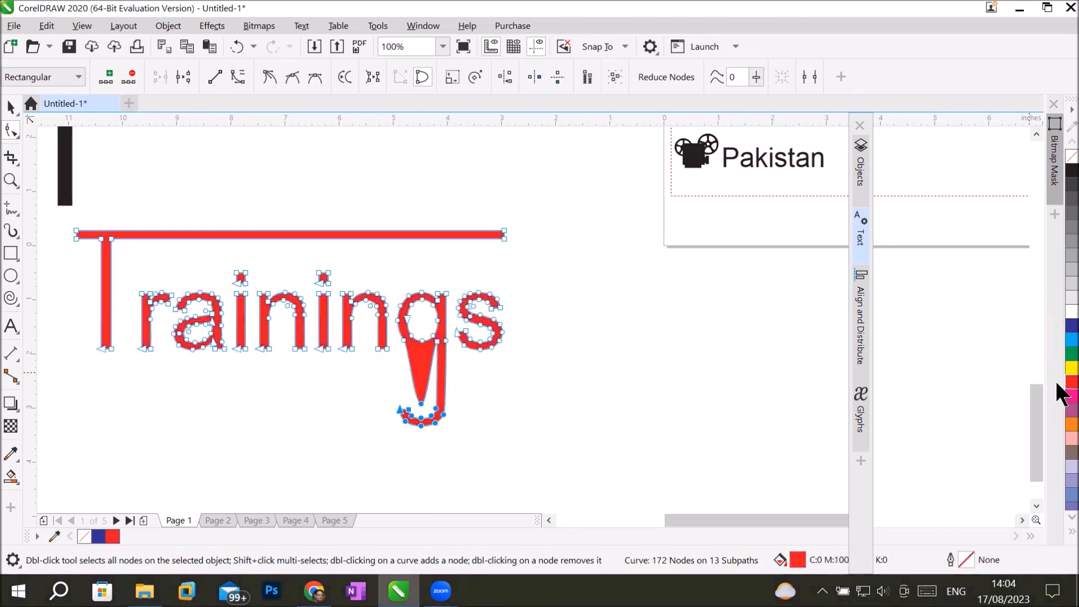
pyautogui.click(687, 405)
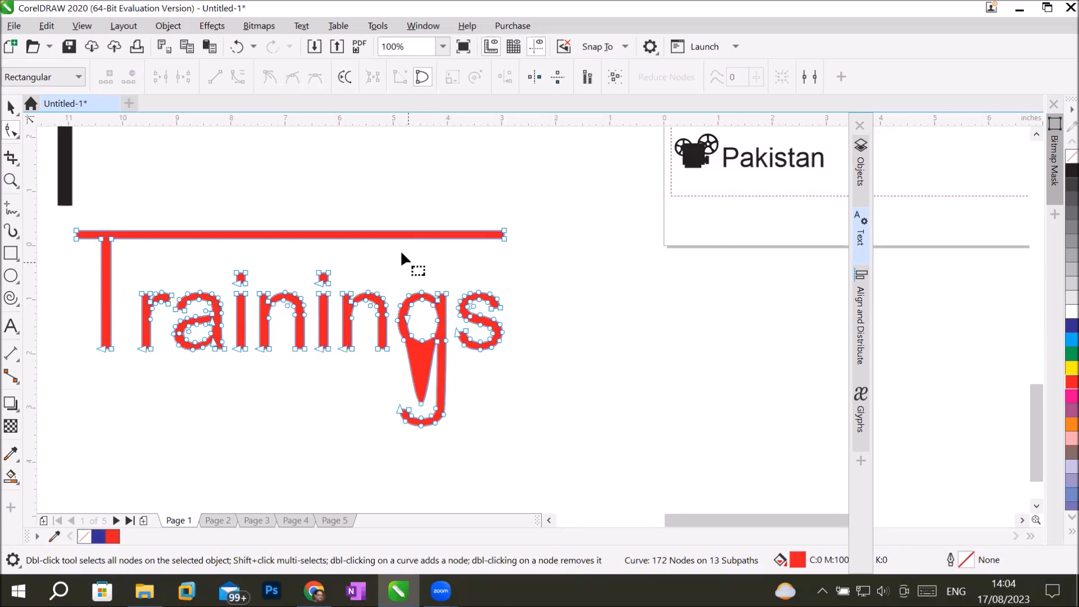
pyautogui.rightClick(392, 233)
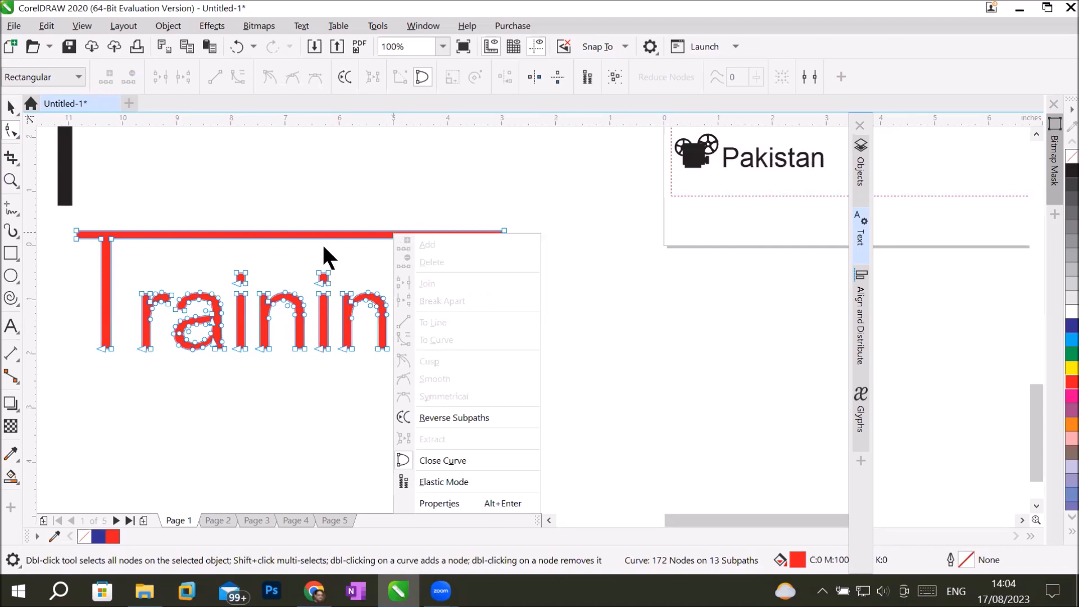
pyautogui.click(8, 107)
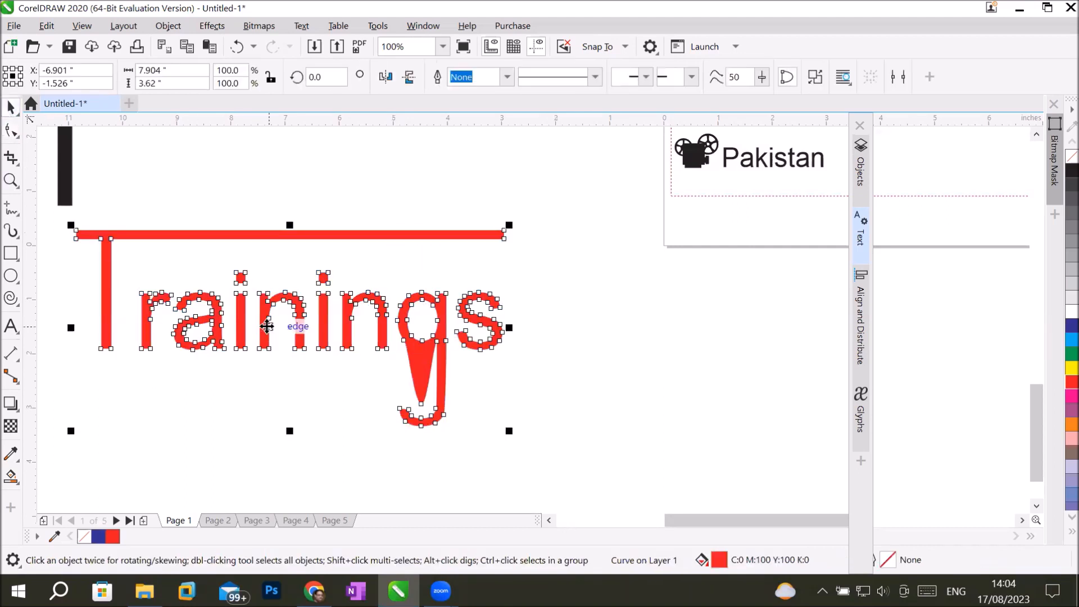
pyautogui.click(639, 311)
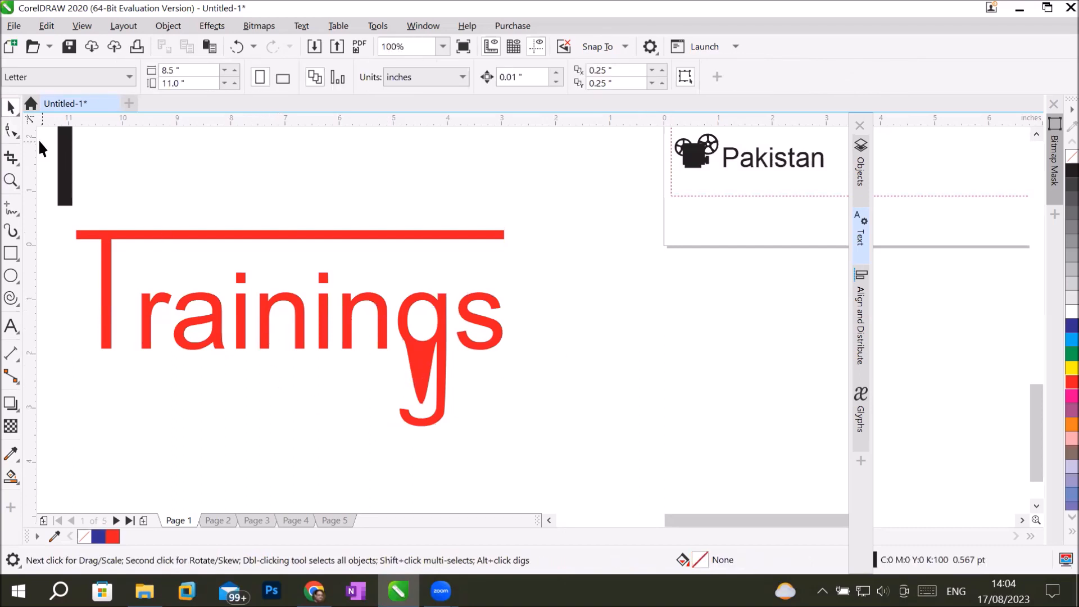
# Stretch the stem of the r and the left stems of both n's in Trainings downward to the depth of the g.
pyautogui.click(11, 130)
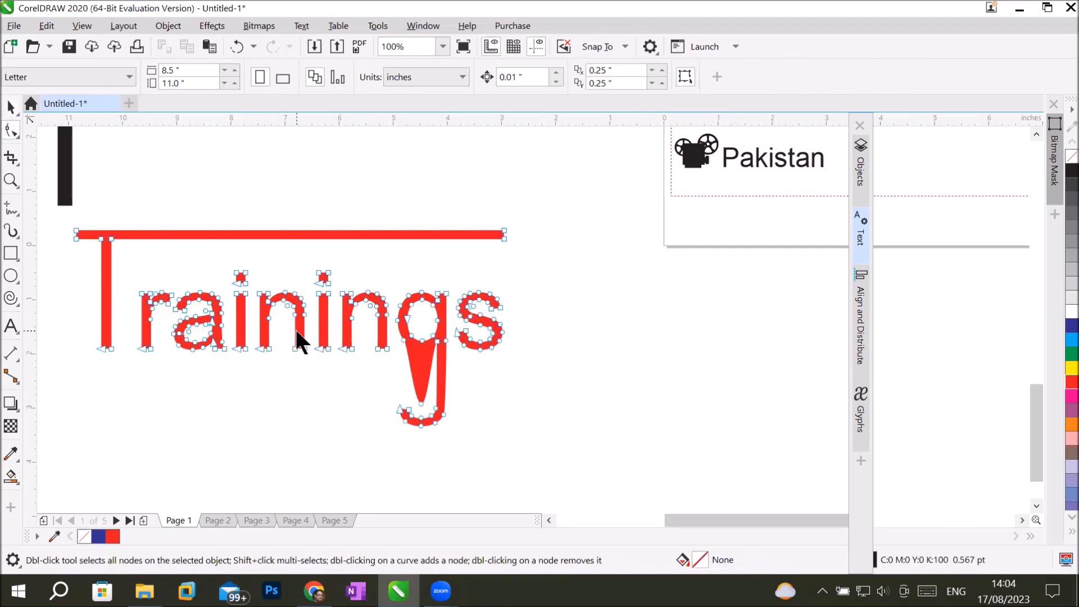
pyautogui.click(271, 346)
pyautogui.moveTo(275, 353); pyautogui.dragTo(269, 416)
pyautogui.moveTo(336, 329); pyautogui.dragTo(350, 422)
pyautogui.moveTo(135, 332); pyautogui.dragTo(150, 422)
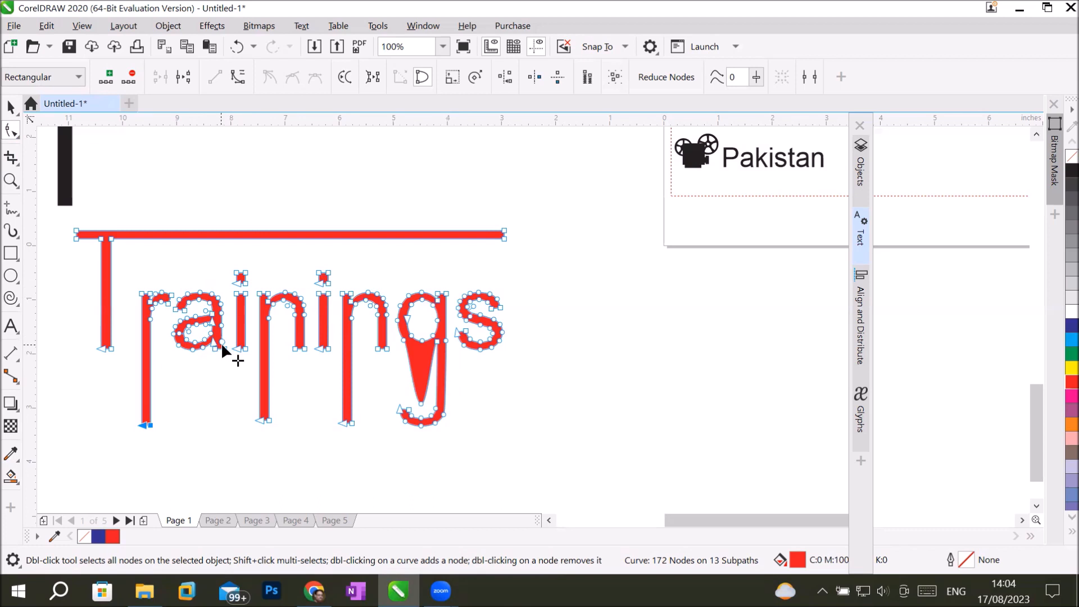
# Pull the foot of the a in Trainings down into a long pointed spike and deselect the word.
pyautogui.moveTo(221, 346); pyautogui.dragTo(242, 413)
pyautogui.moveTo(213, 349); pyautogui.dragTo(214, 423)
pyautogui.click(248, 480)
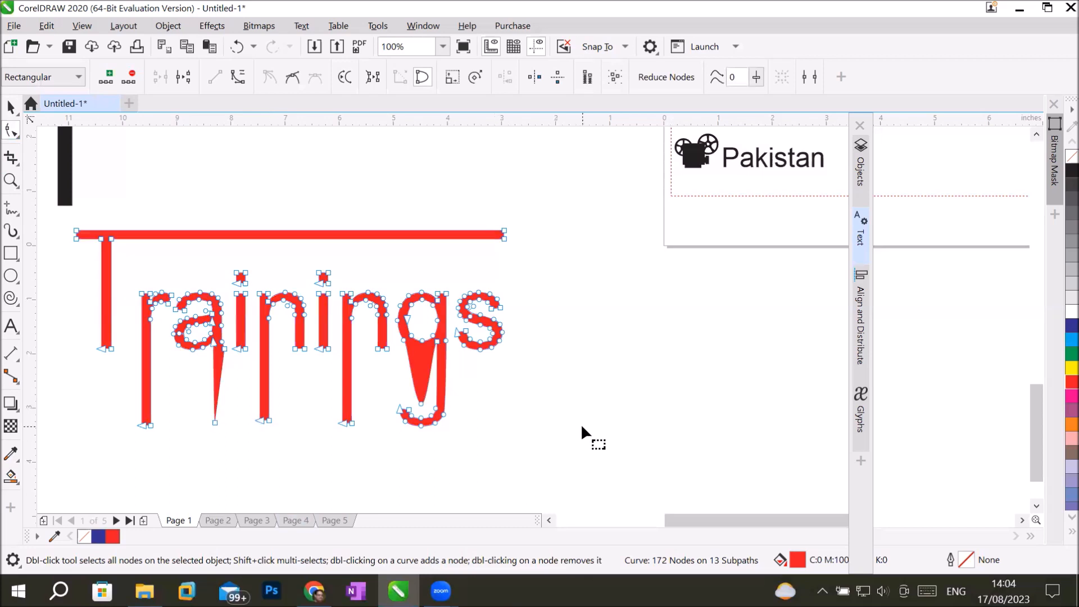
pyautogui.click(12, 106)
pyautogui.click(677, 307)
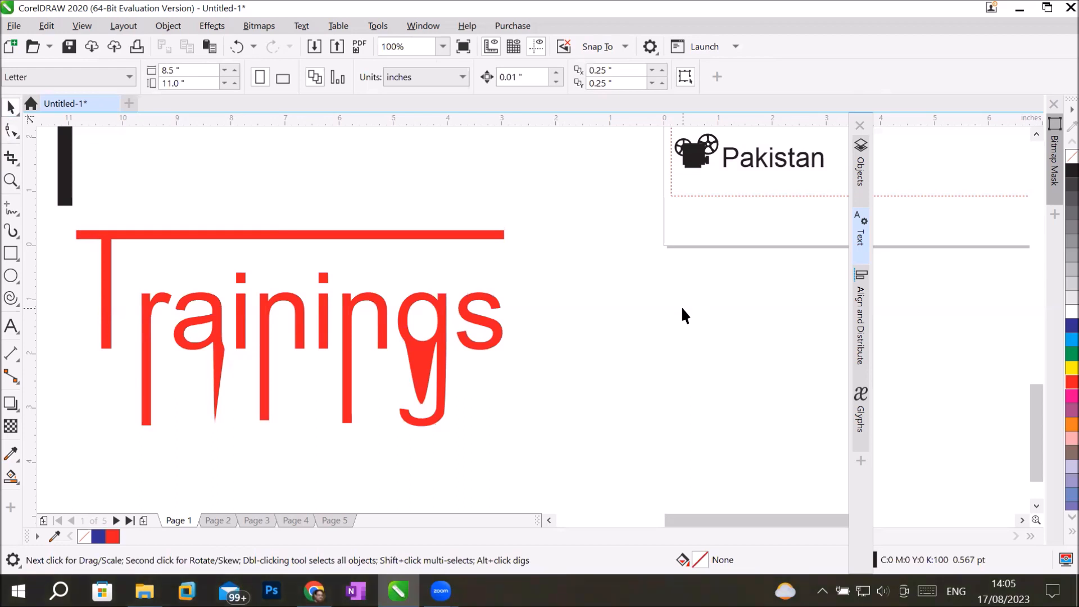
# Break the Trainings curve apart into separate shapes and deselect them.
pyautogui.click(190, 234)
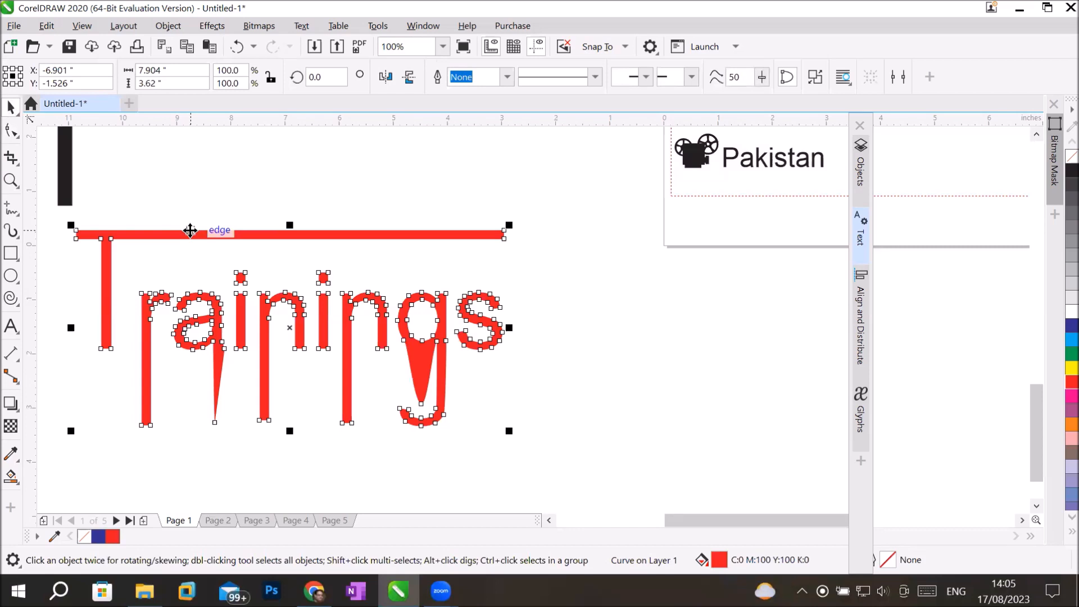
pyautogui.click(171, 25)
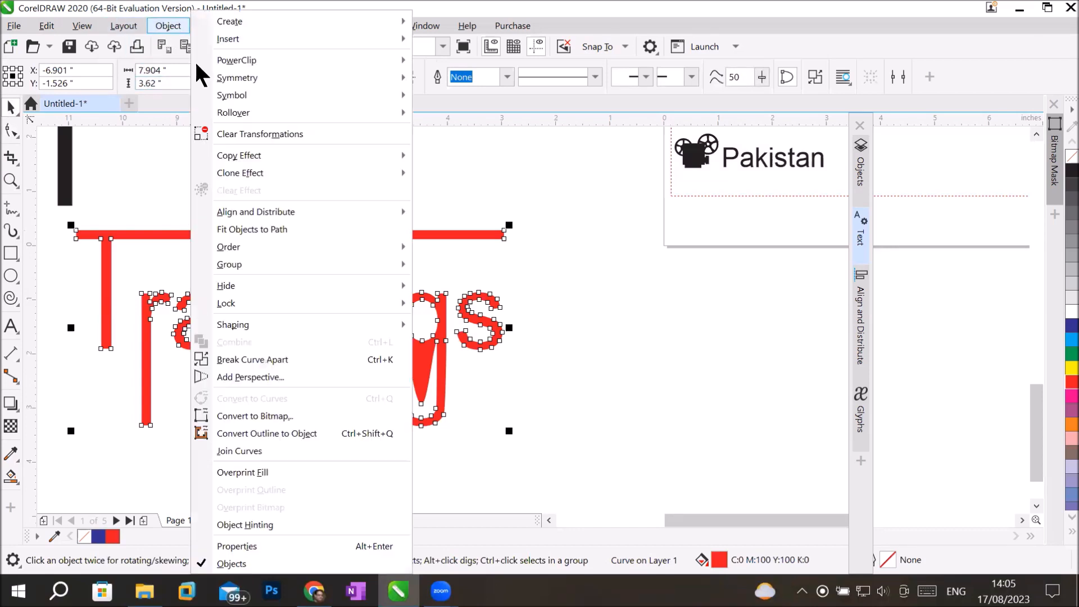
pyautogui.click(352, 357)
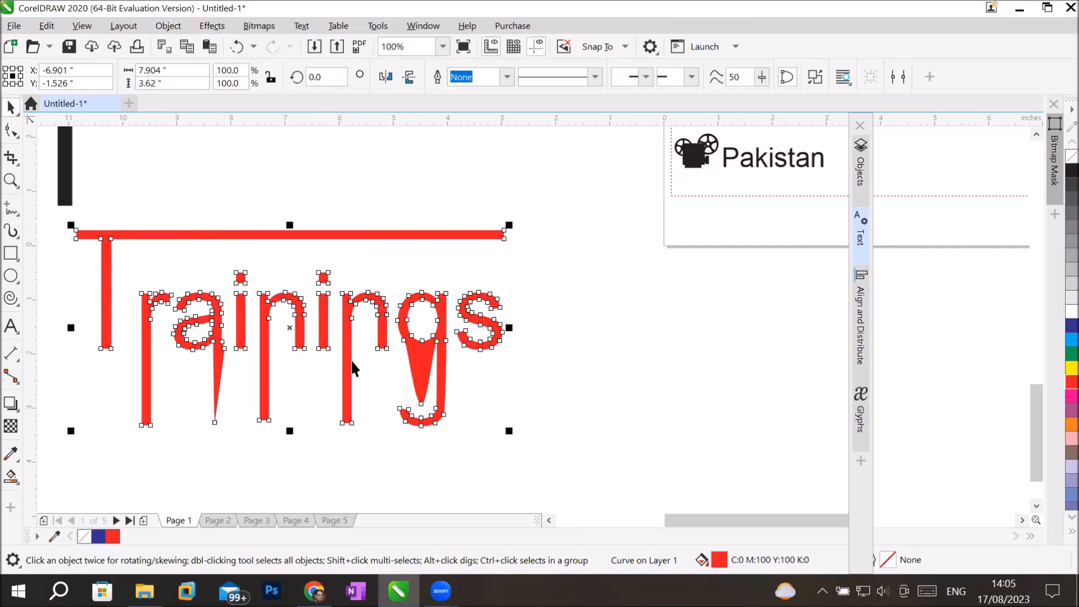
pyautogui.click(576, 427)
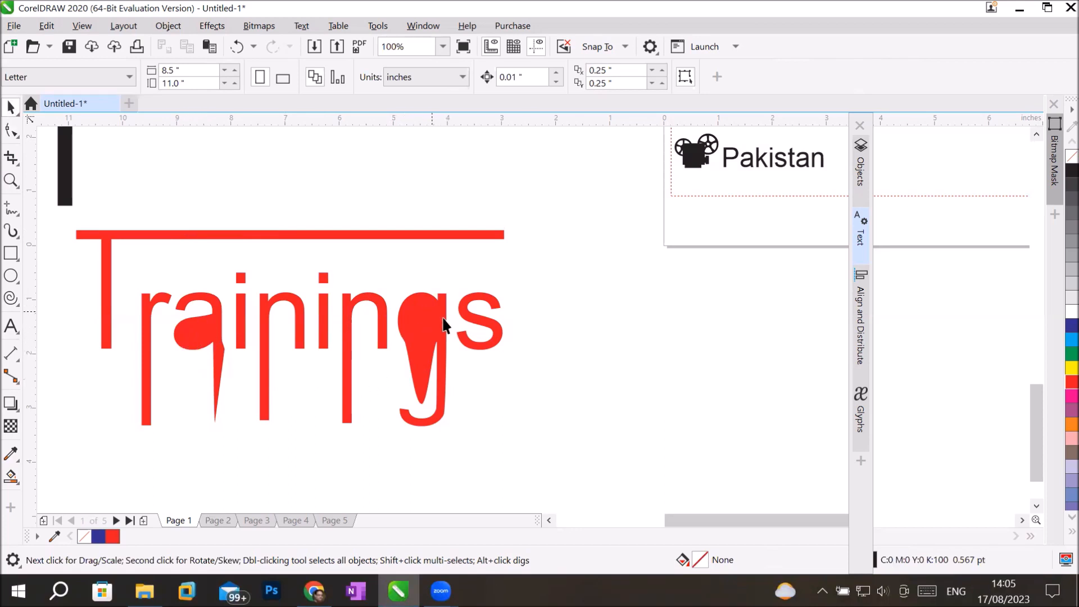
# Select the s, g, second n and r of Trainings one at a time to check that they are separate objects.
pyautogui.click(494, 344)
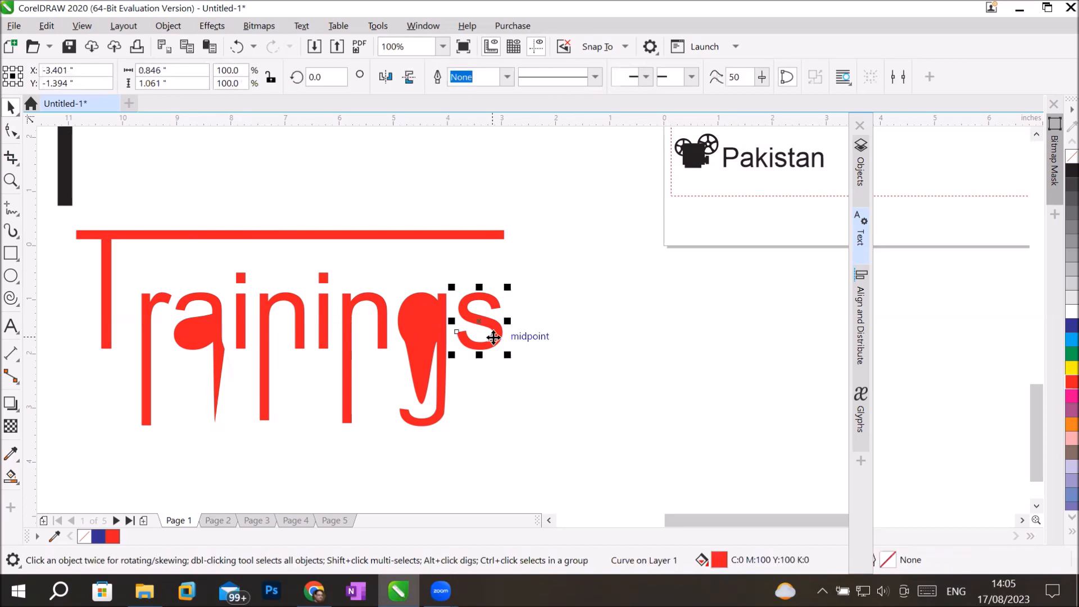
pyautogui.click(428, 308)
pyautogui.click(348, 308)
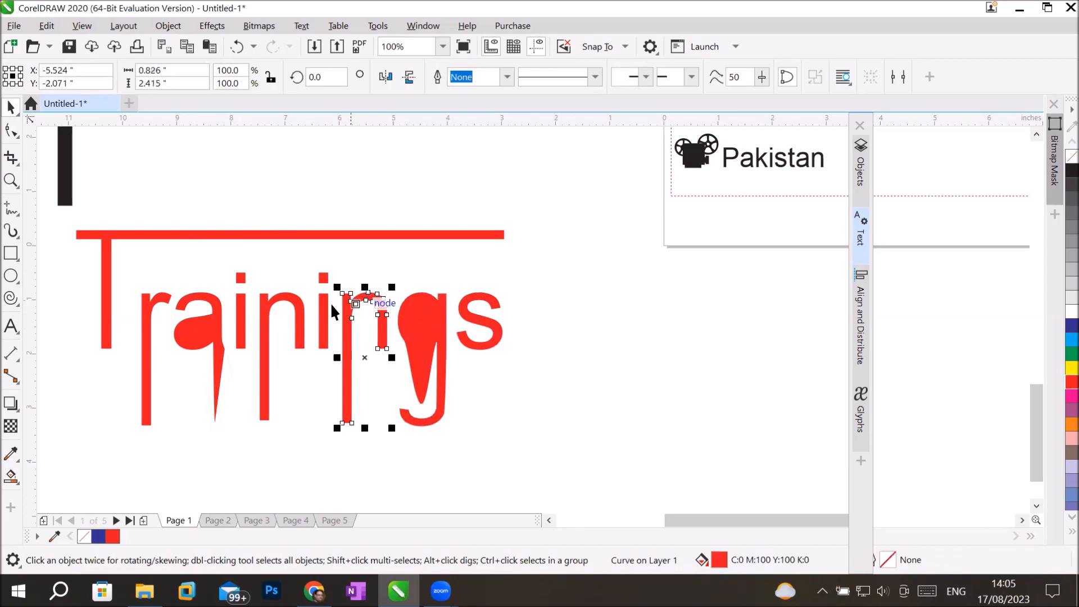
pyautogui.click(148, 308)
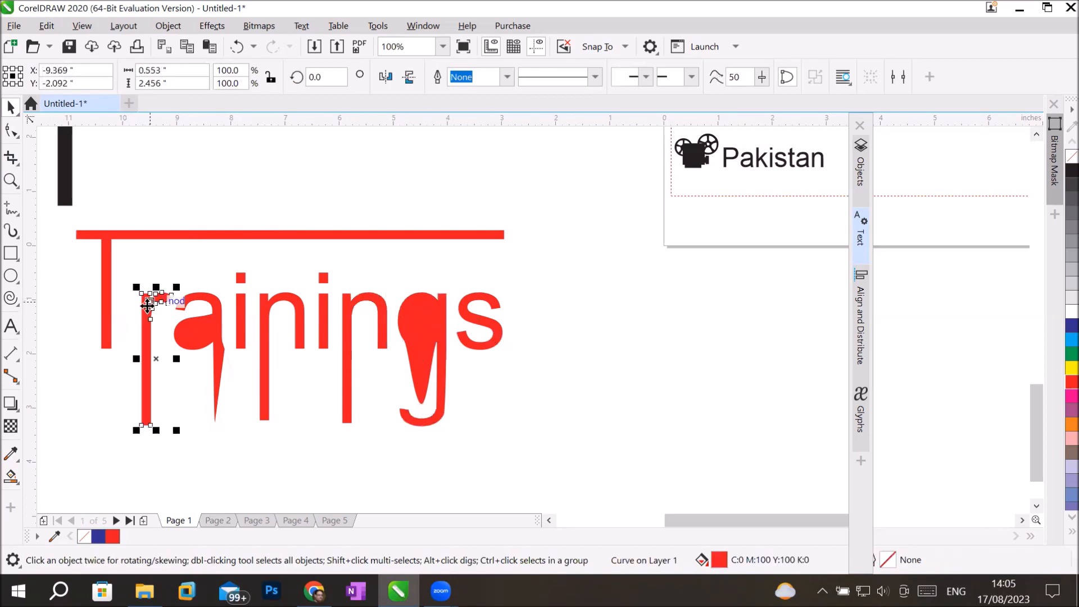
# Examine the nodes of the separated a, i, n, g and s one after another with the Shape tool.
pyautogui.click(11, 131)
pyautogui.click(201, 344)
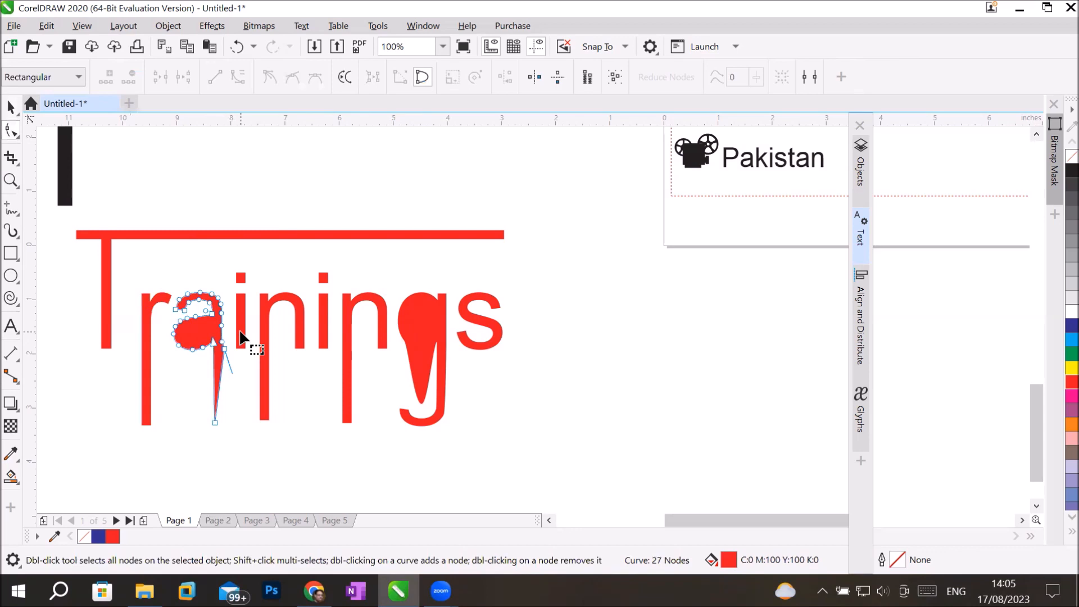
pyautogui.click(243, 337)
pyautogui.click(303, 339)
pyautogui.click(439, 339)
pyautogui.click(496, 336)
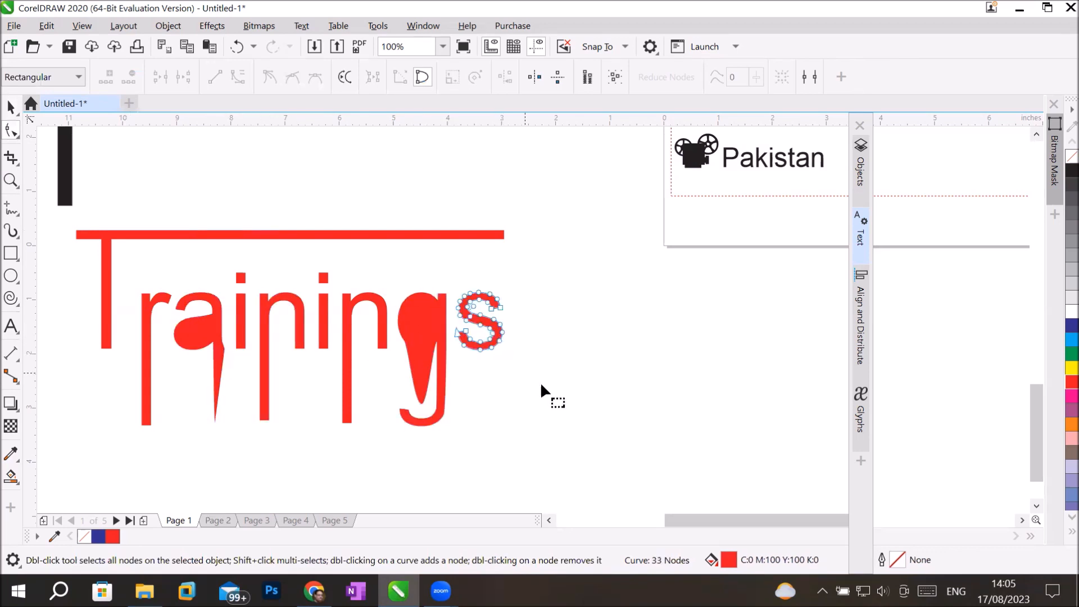